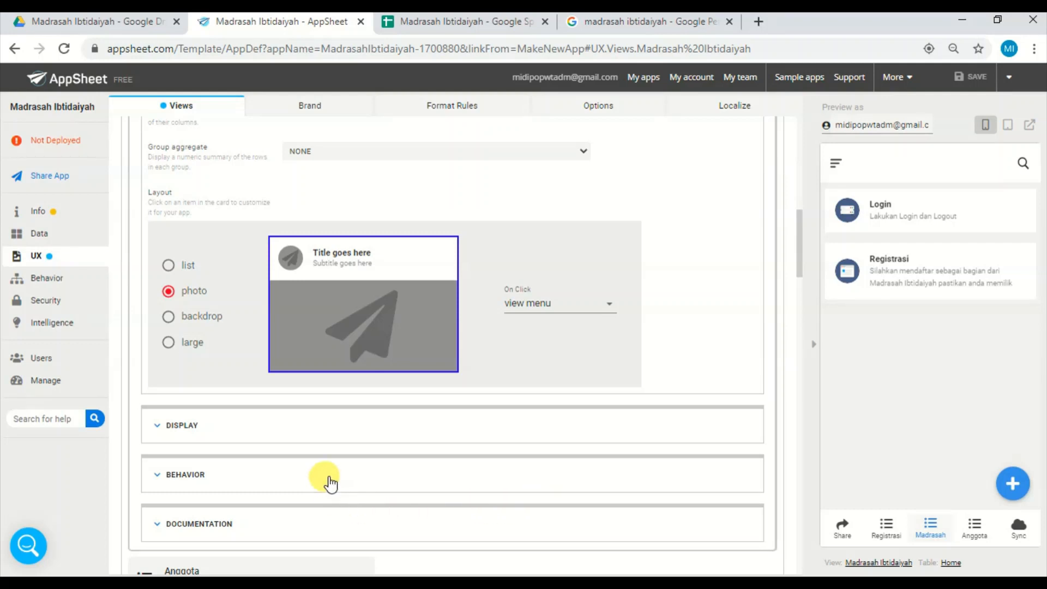
Review the app's user sharing and authentication settings, then the per-user settings under its data configuration.
click(68, 361)
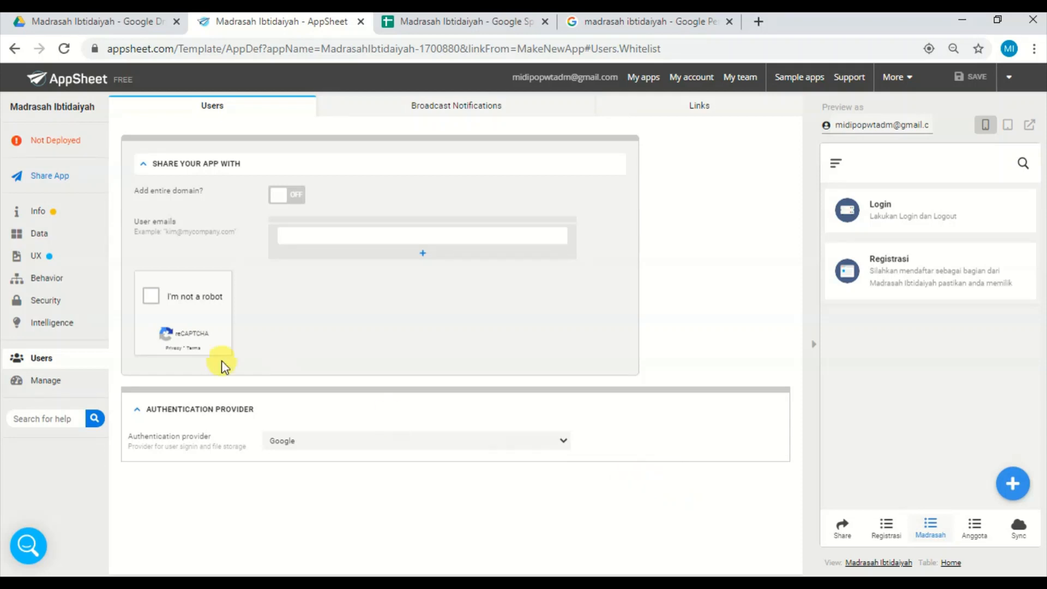
click(38, 239)
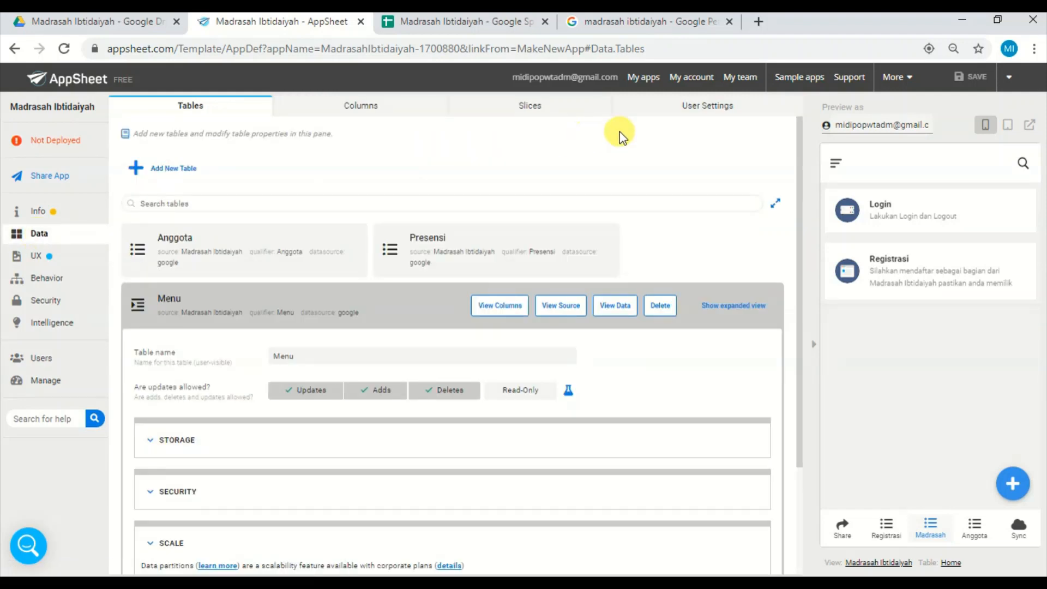
click(706, 114)
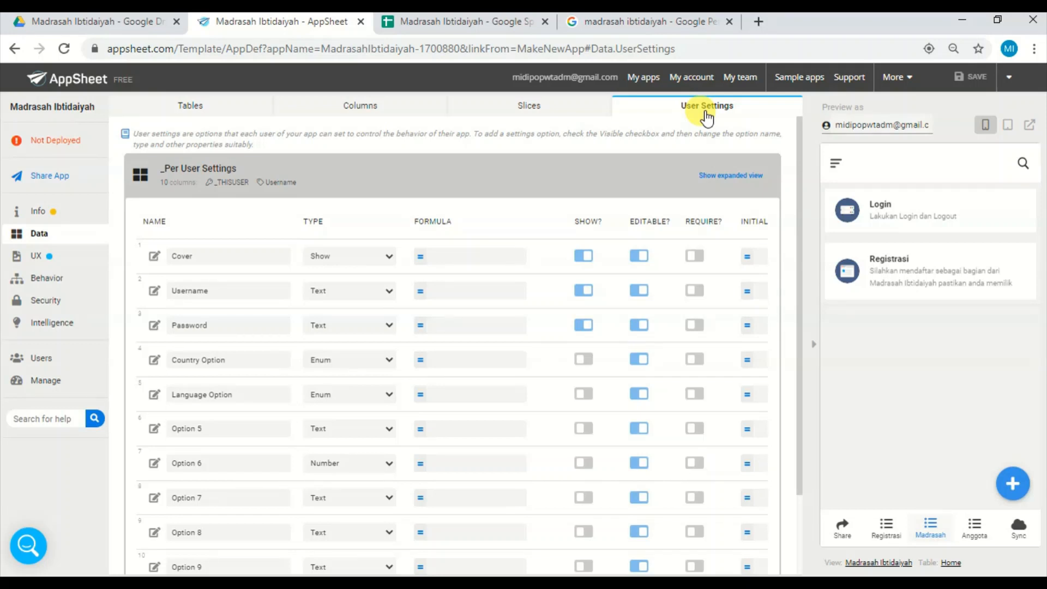
Switch to the Madrasah Ibtidaiyah spreadsheet in Google Sheets and examine the Level column of the Menu sheet.
click(474, 24)
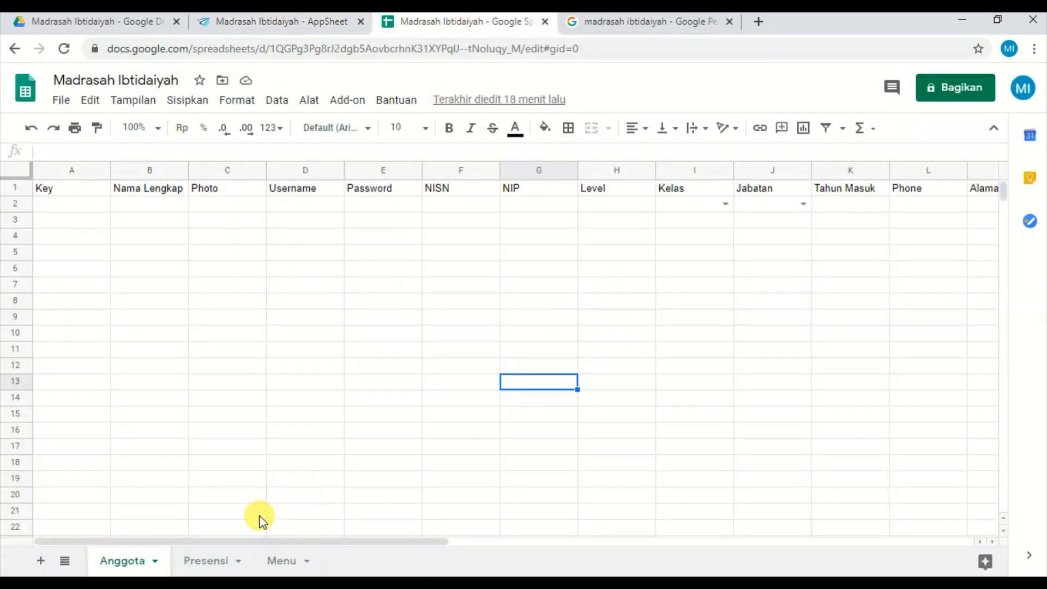
click(281, 564)
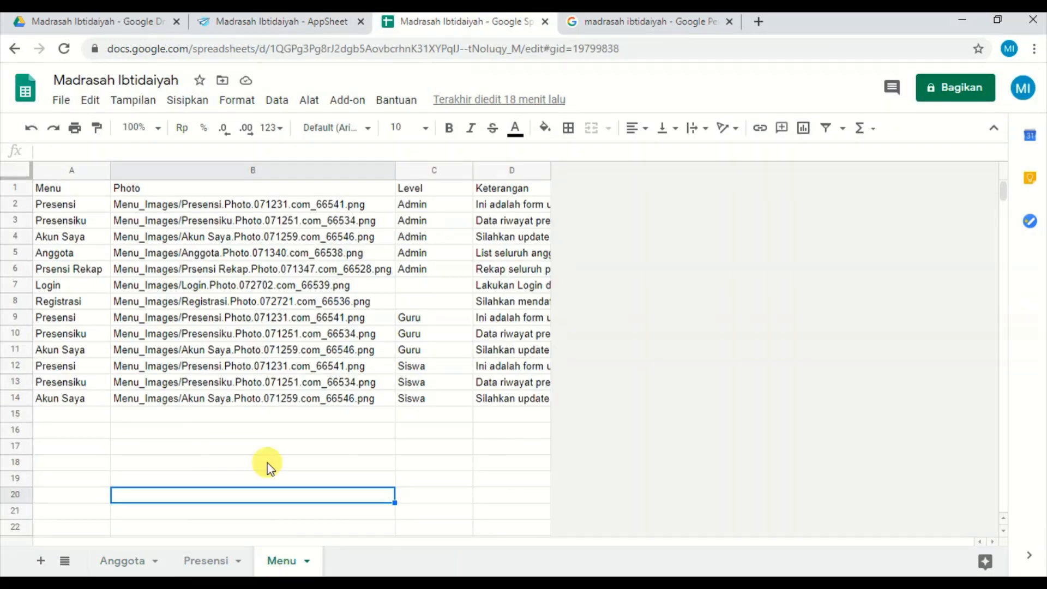
click(314, 410)
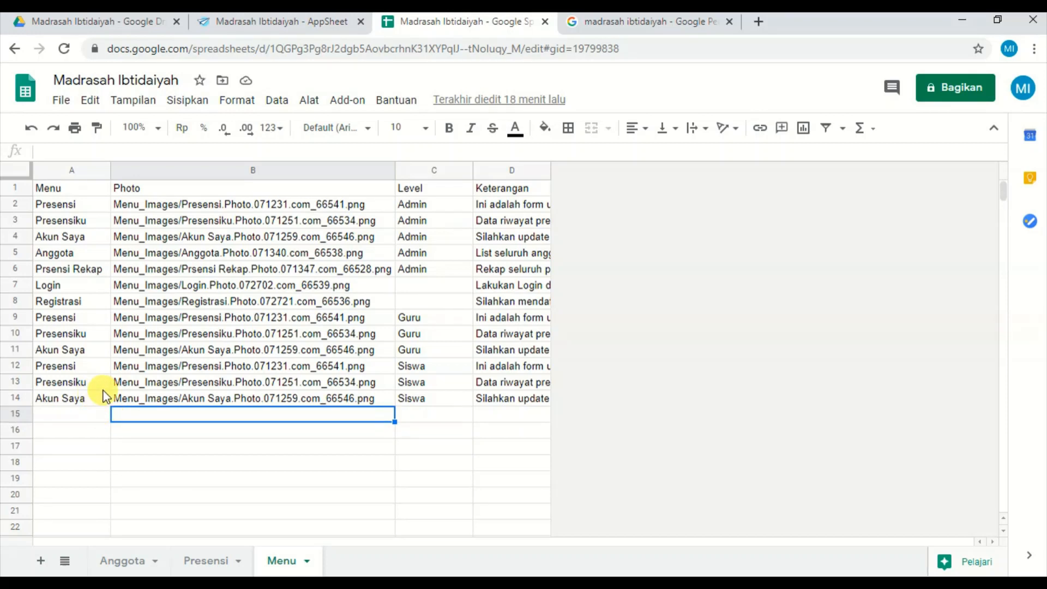
click(439, 401)
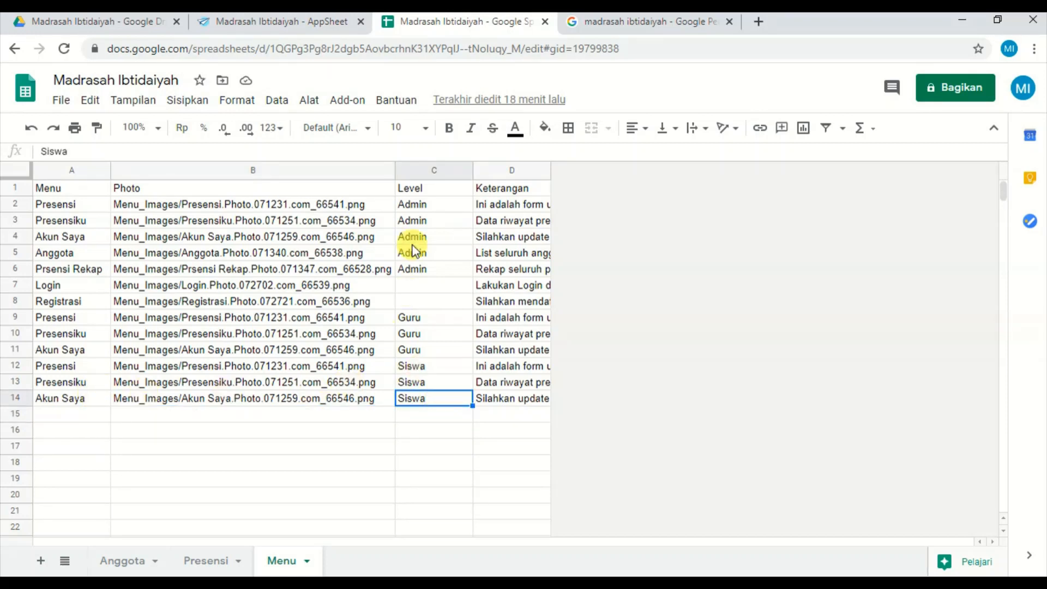
click(440, 191)
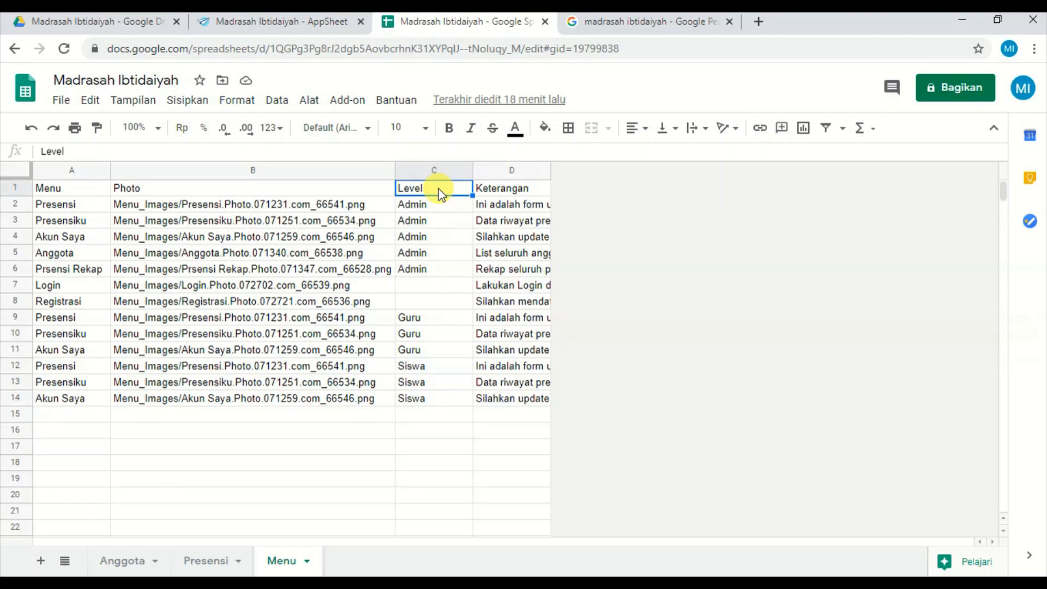
Compare the Menu sheet's entries, such as Presensi, Presensiku and Login, with the level assigned to each.
click(59, 206)
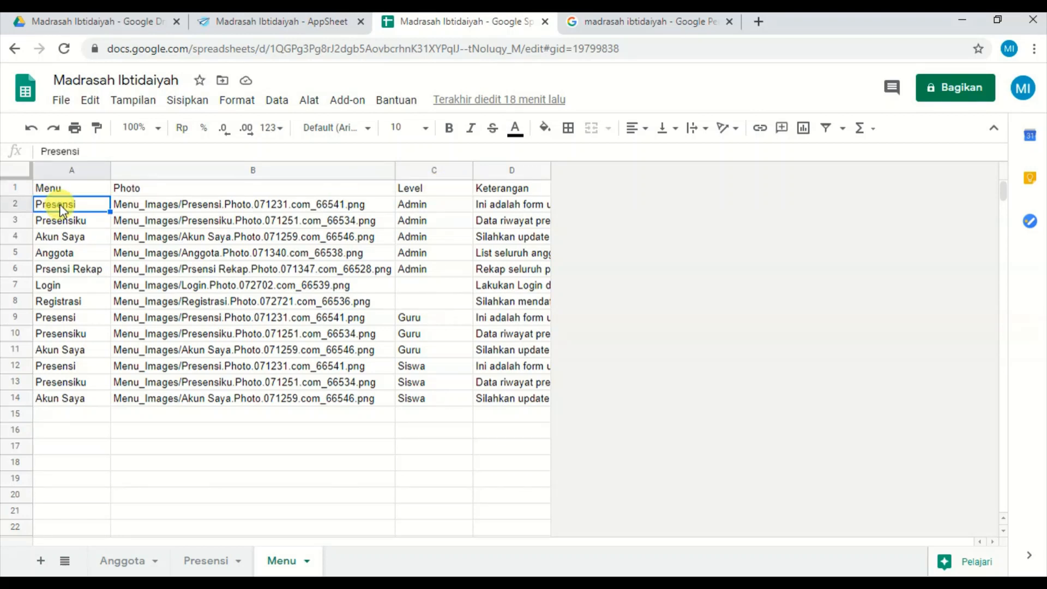
click(415, 209)
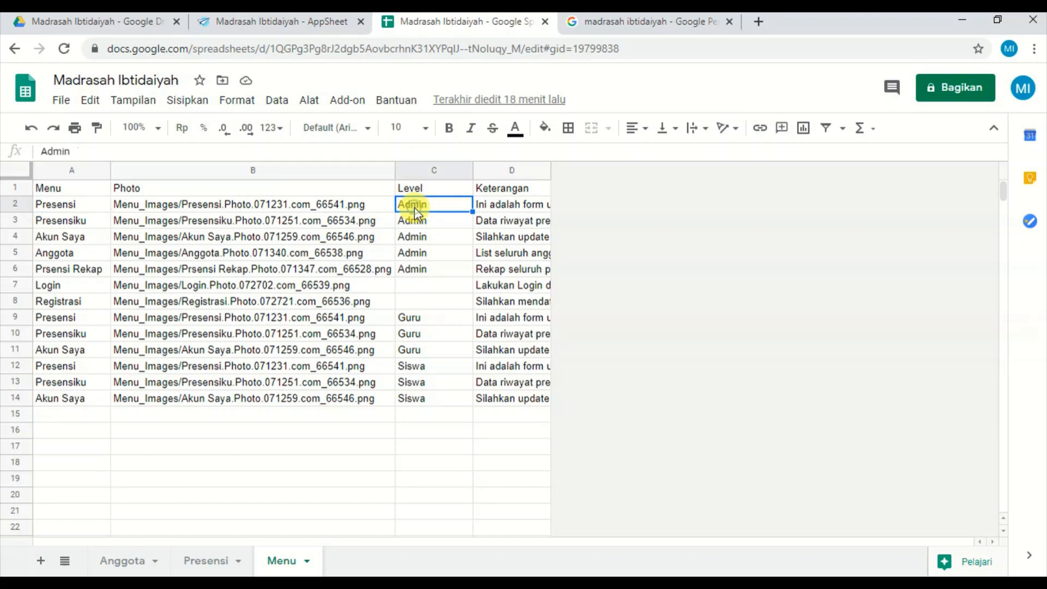
key(Down)
key(Down)
key(Down)
key(Down)
key(Down)
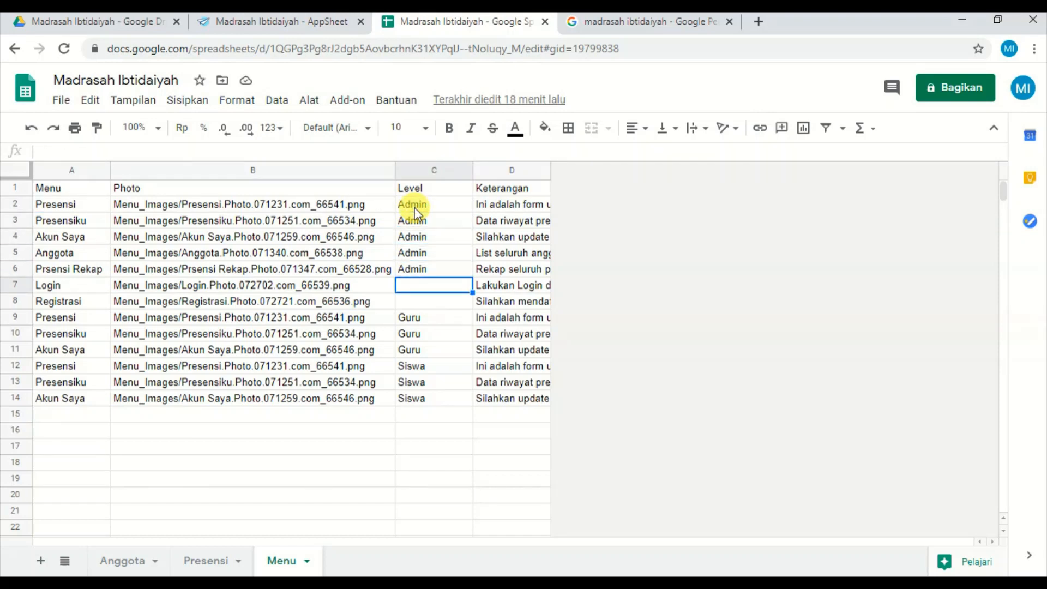
key(Left)
key(Left)
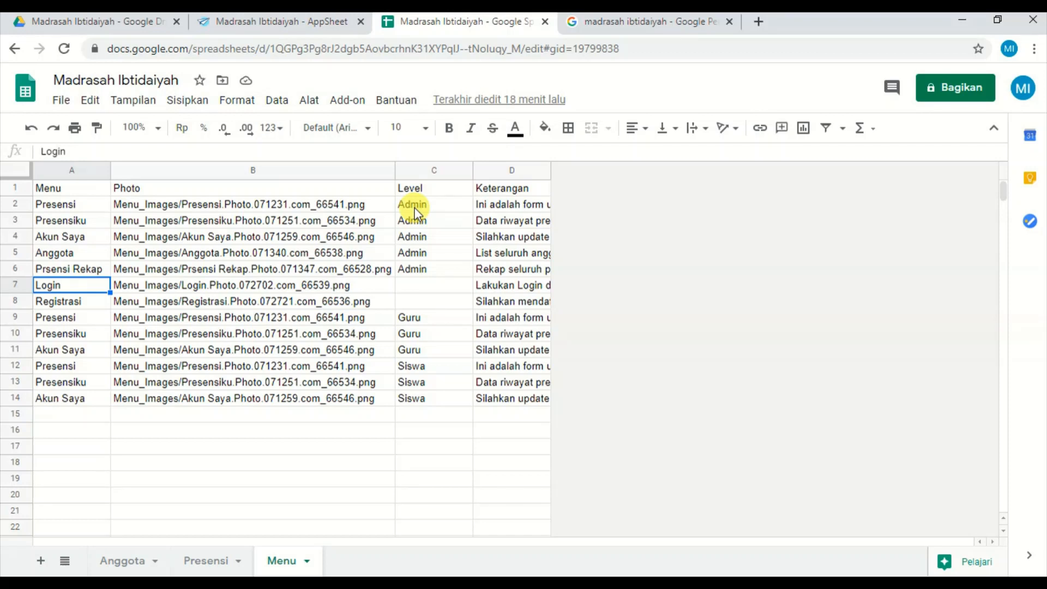
key(Up)
key(Up)
key(Up)
key(Up)
key(Up)
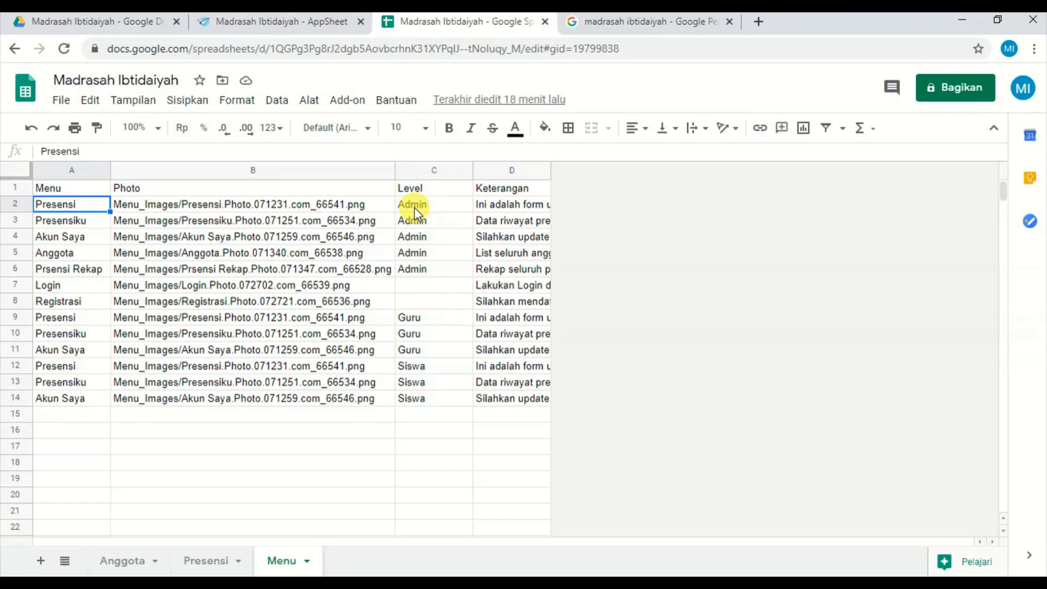
key(Down)
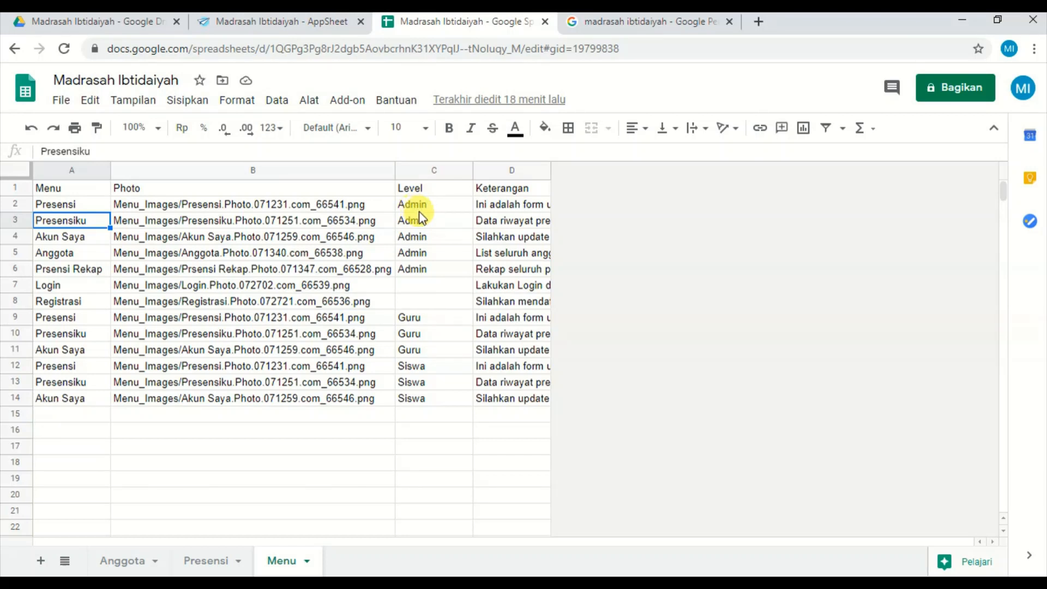
click(429, 221)
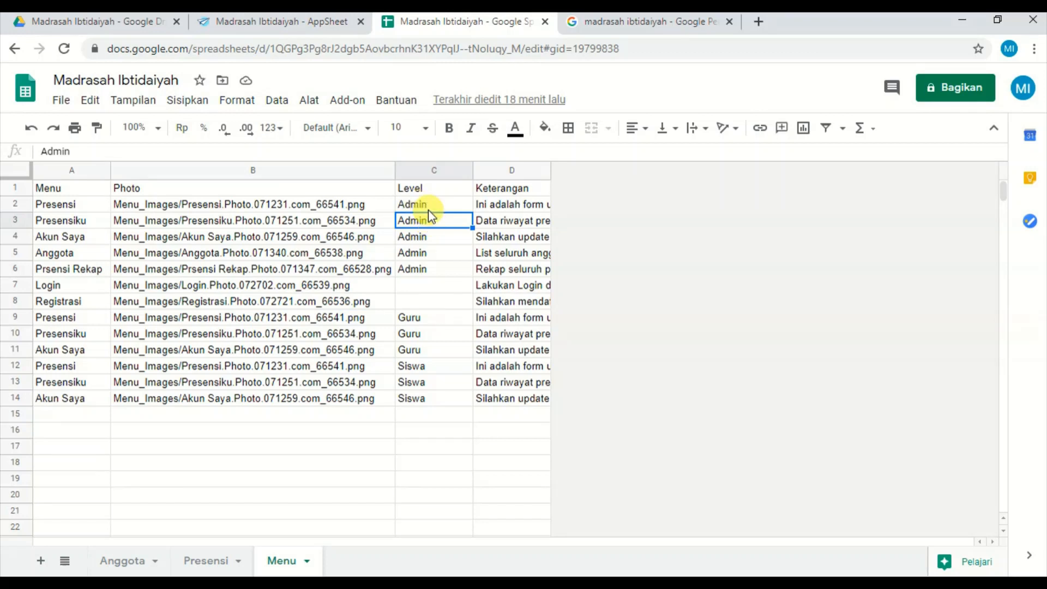
click(427, 206)
click(427, 236)
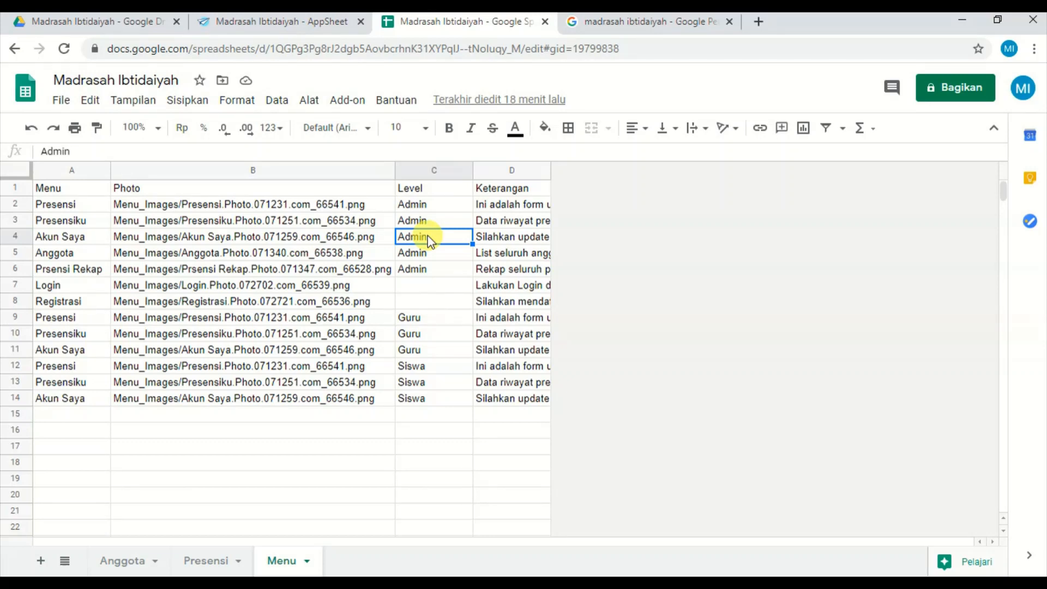
Recheck the _Per User Settings in AppSheet and open the Anggota sheet of the Google Sheets spreadsheet.
click(289, 28)
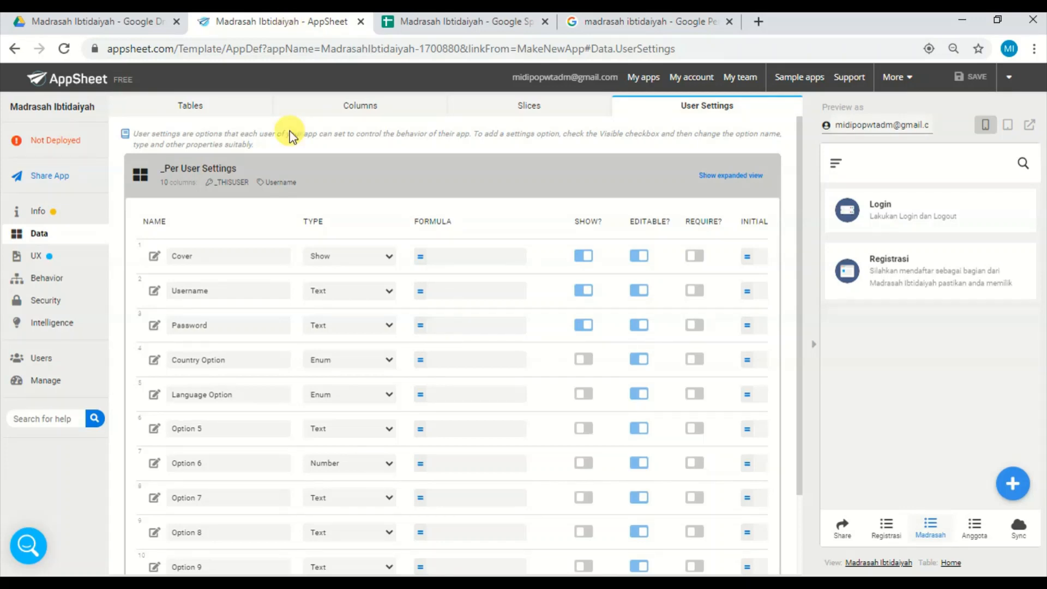
click(313, 188)
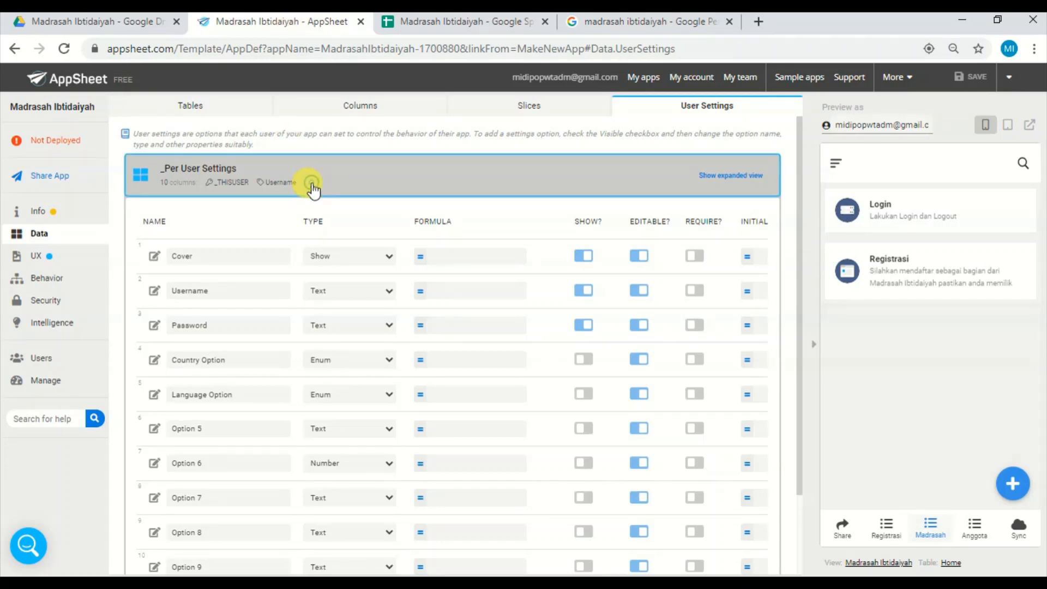
click(502, 25)
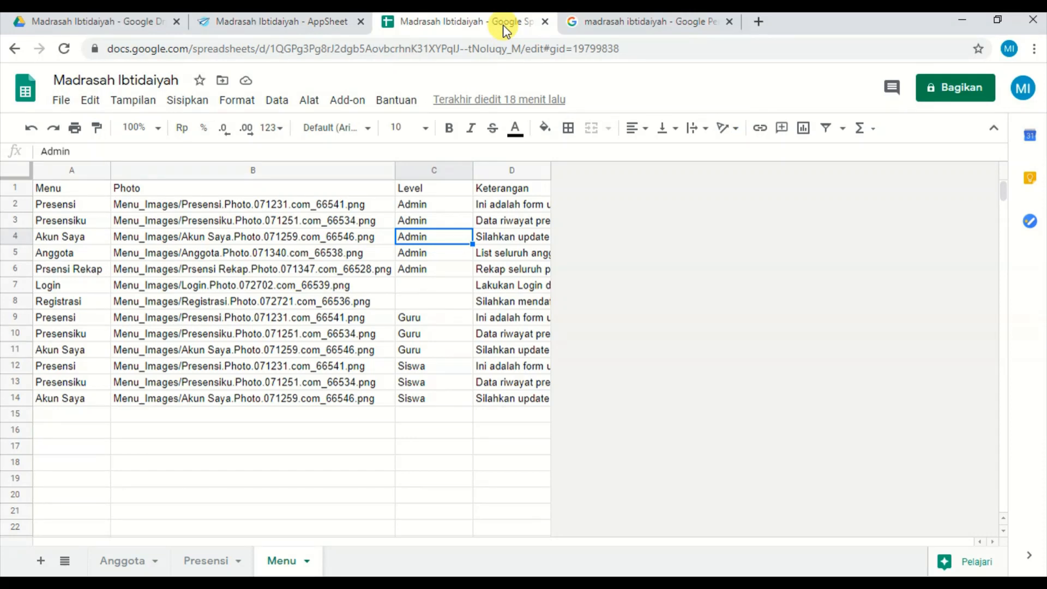
click(125, 554)
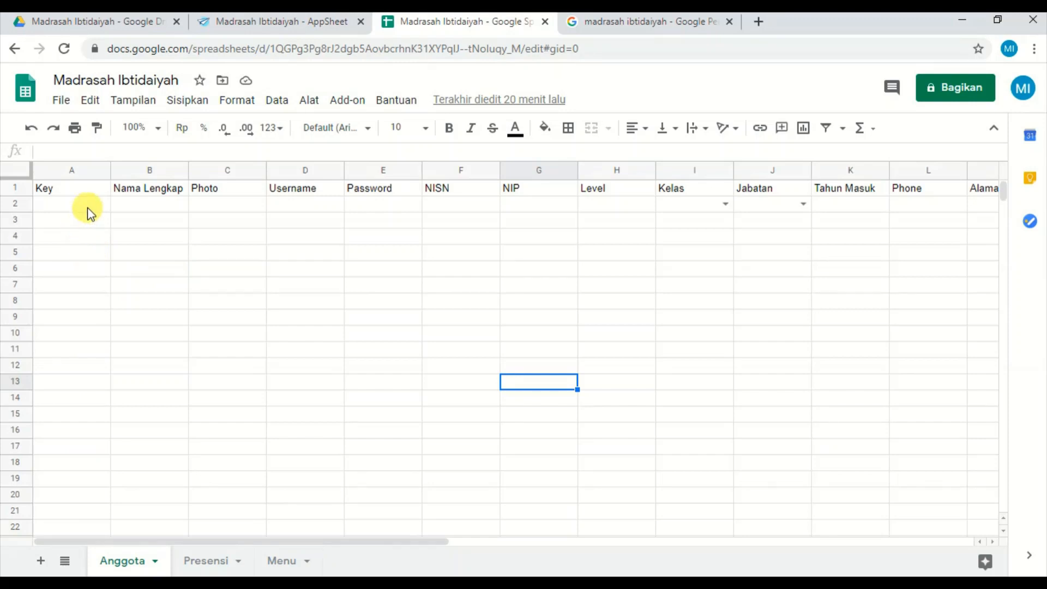
Examine the Anggota sheet's column headers from Key through NIP.
click(100, 191)
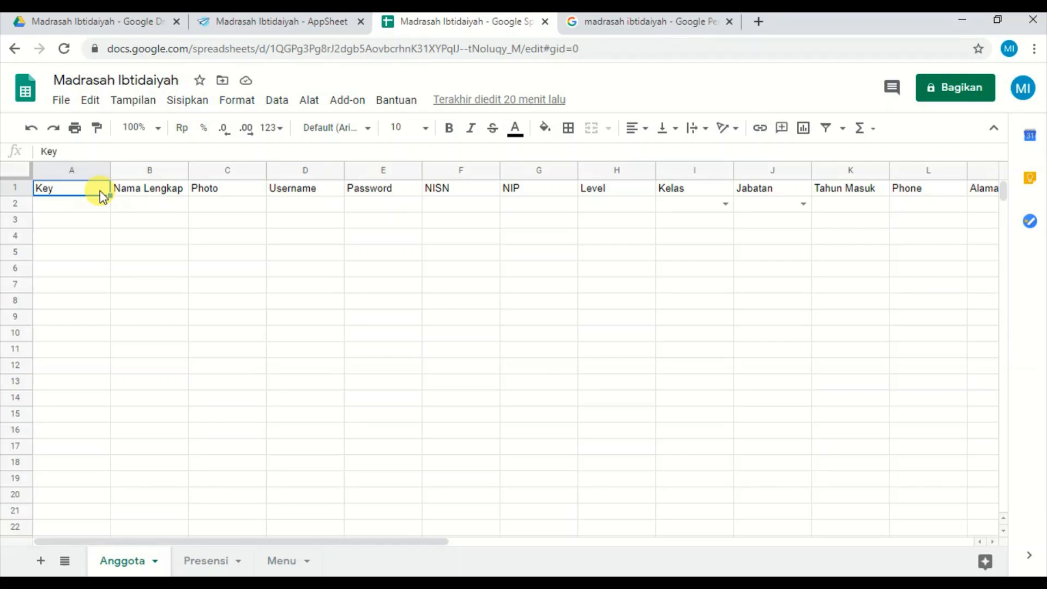
key(Tab)
click(100, 190)
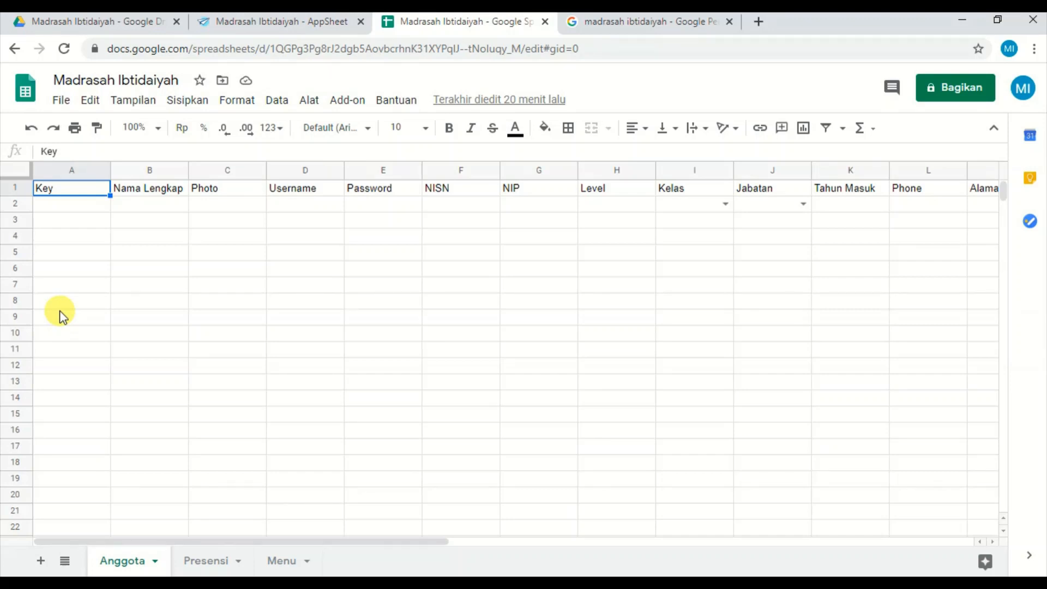
key(Right)
key(Right)
key(Right)
key(Right)
key(Right)
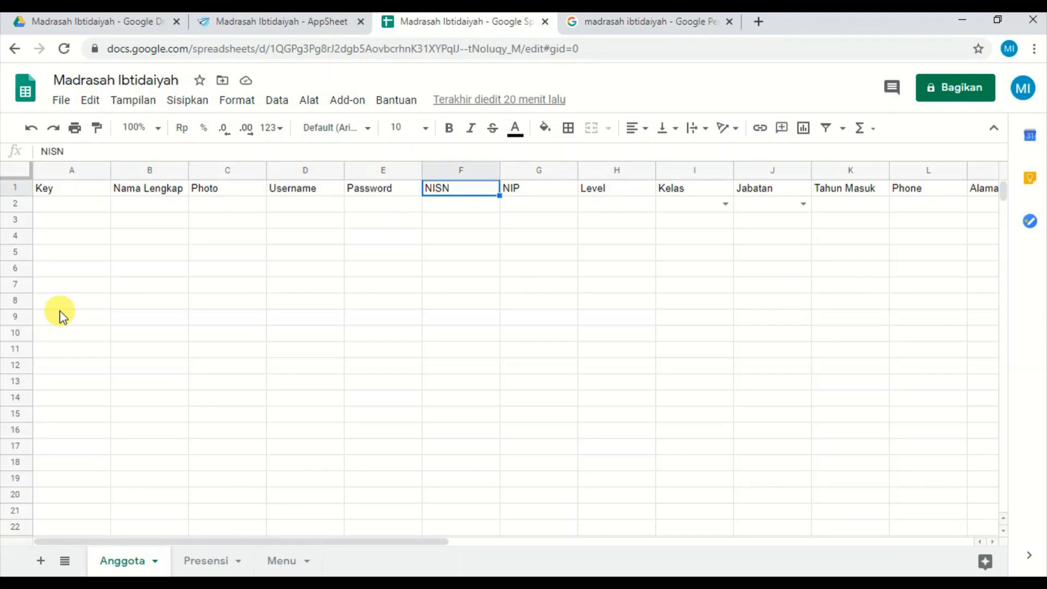
key(Right)
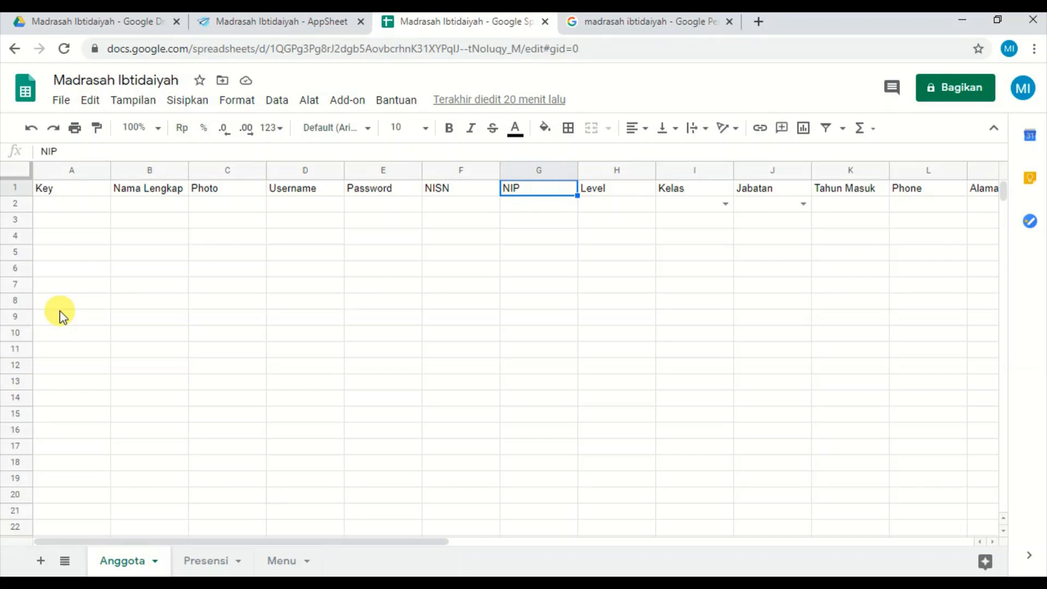
key(Left)
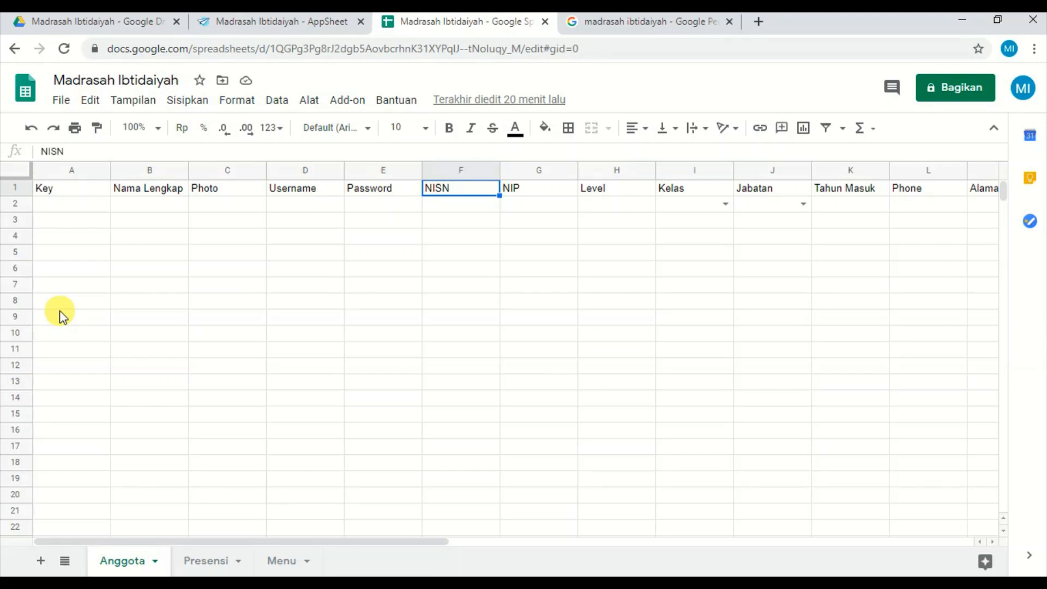
key(Left)
key(Left)
key(Left)
key(Left)
key(Left)
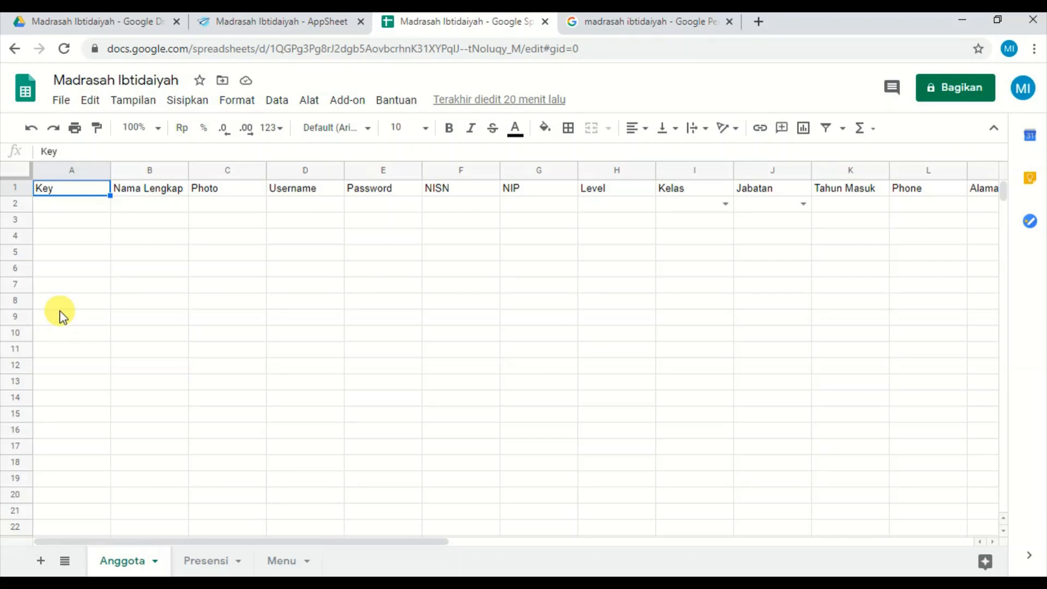
Examine the Anggota sheet's header row from Nama Lengkap through Wali Murid and return to the Key header.
key(Right)
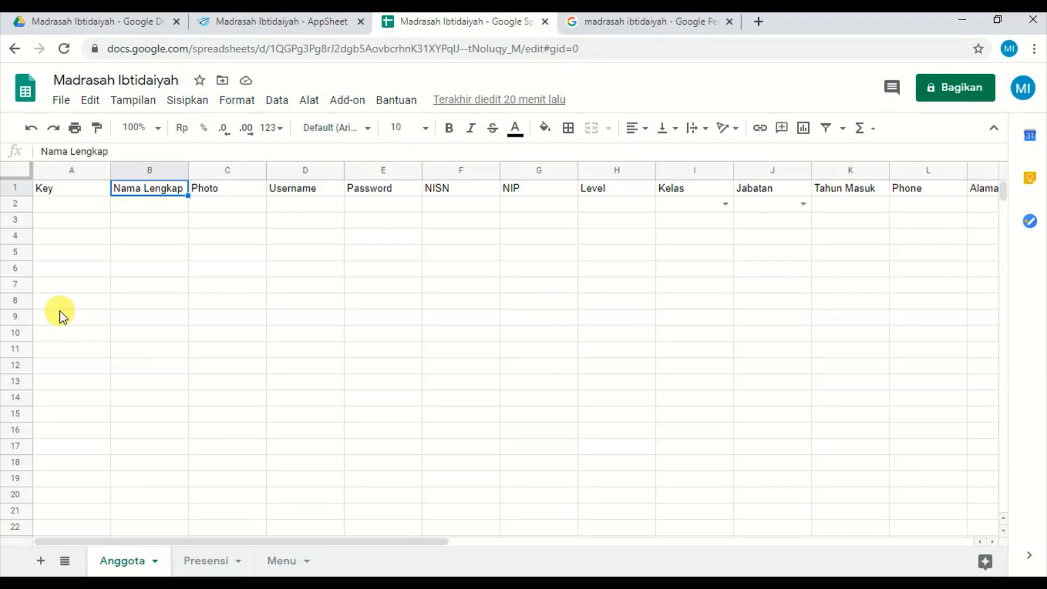
key(Right)
key(Right)
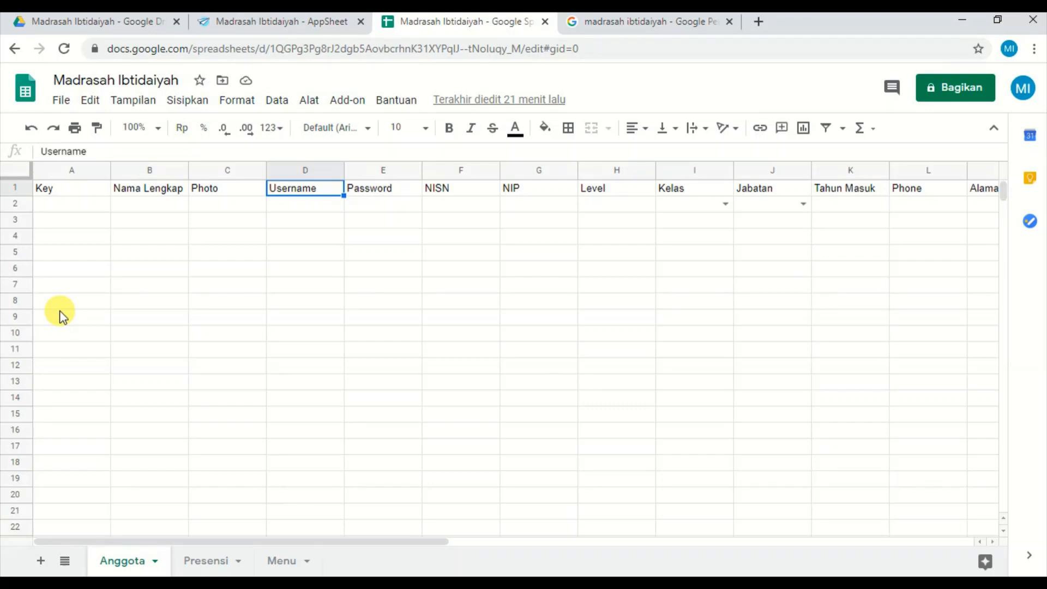
key(Right)
key(Right)
key(Right)
key(Right)
key(Right)
key(Right)
key(Right)
key(Right)
key(Right)
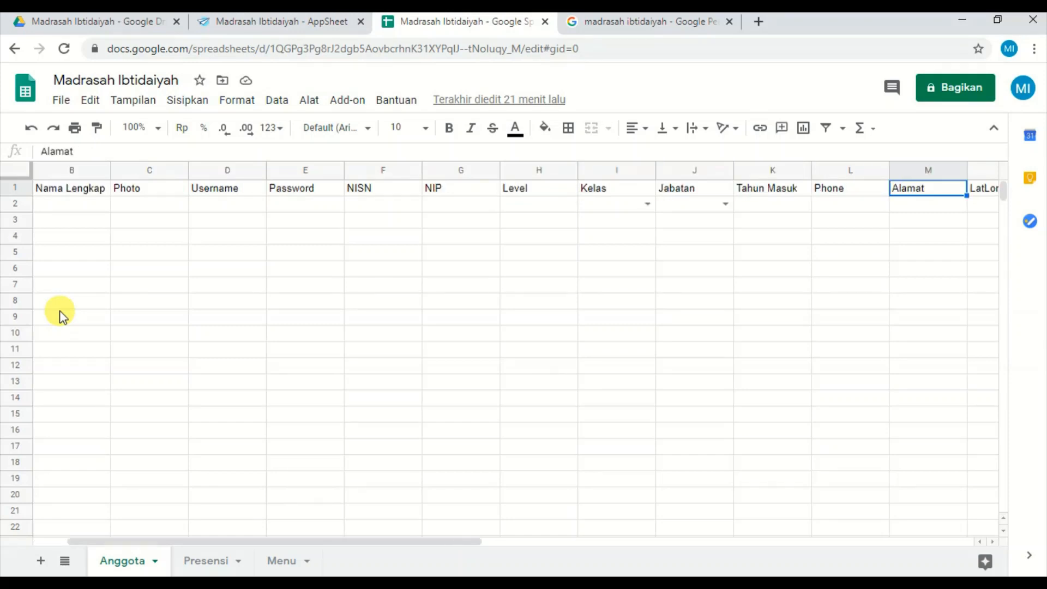
key(Right)
key(Right)
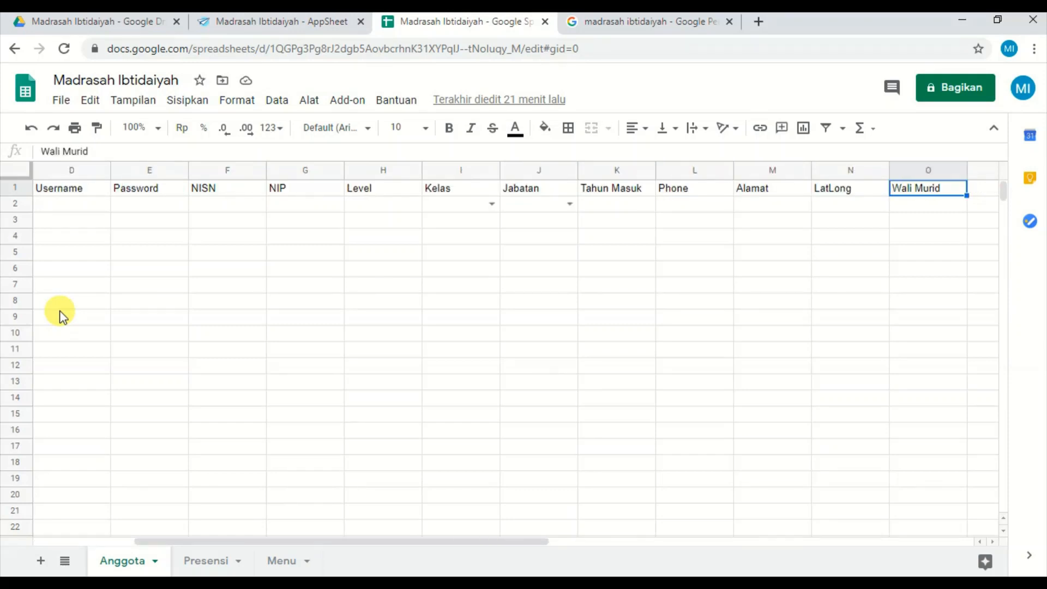
key(Left)
key(Left)
key(Left)
key(Left)
key(Left)
key(Left)
key(Left)
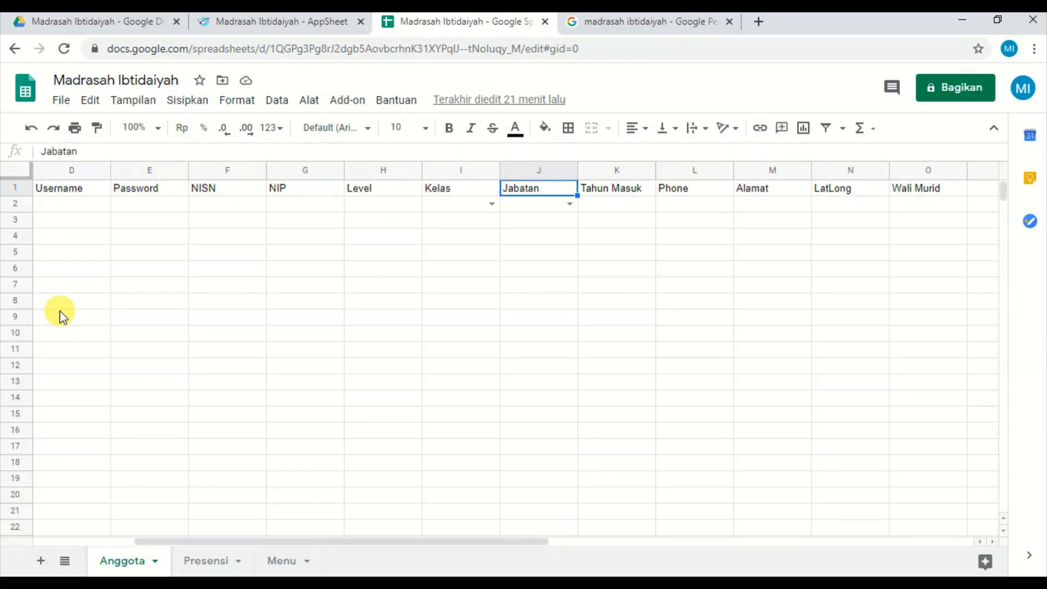
key(Left)
key(Left)
key(Left)
key(Left)
key(Left)
key(Left)
key(Left)
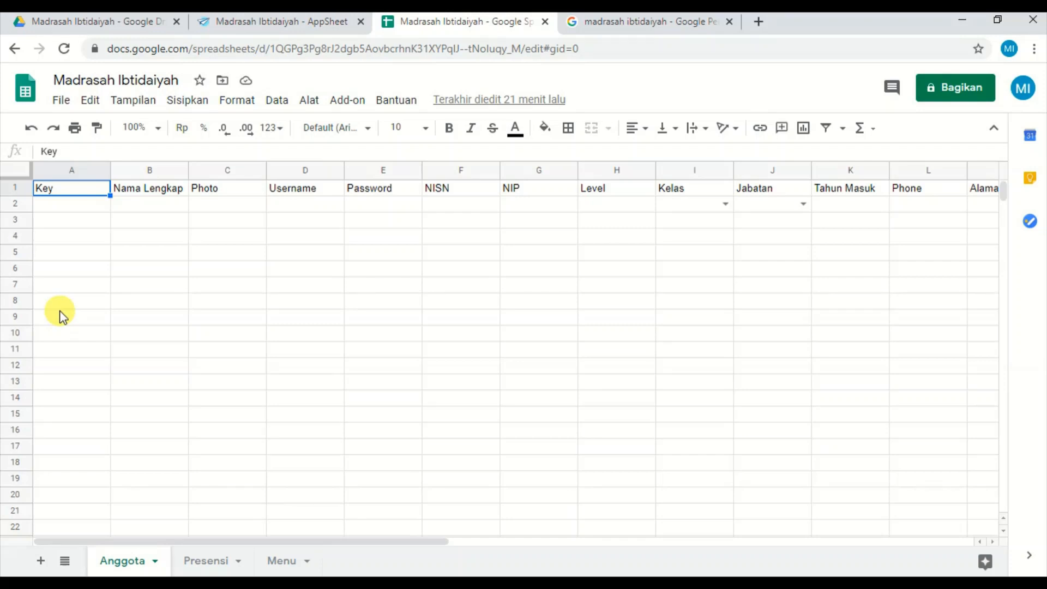
Go through the Anggota sheet's headers again, from Key via Photo, Username and Password to NIP.
key(Down)
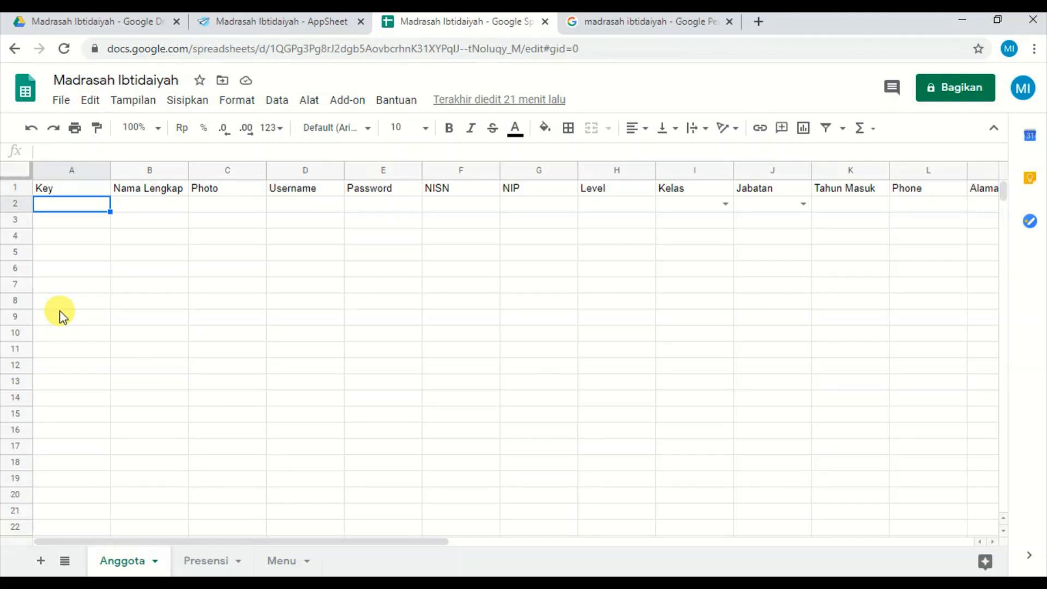
key(Up)
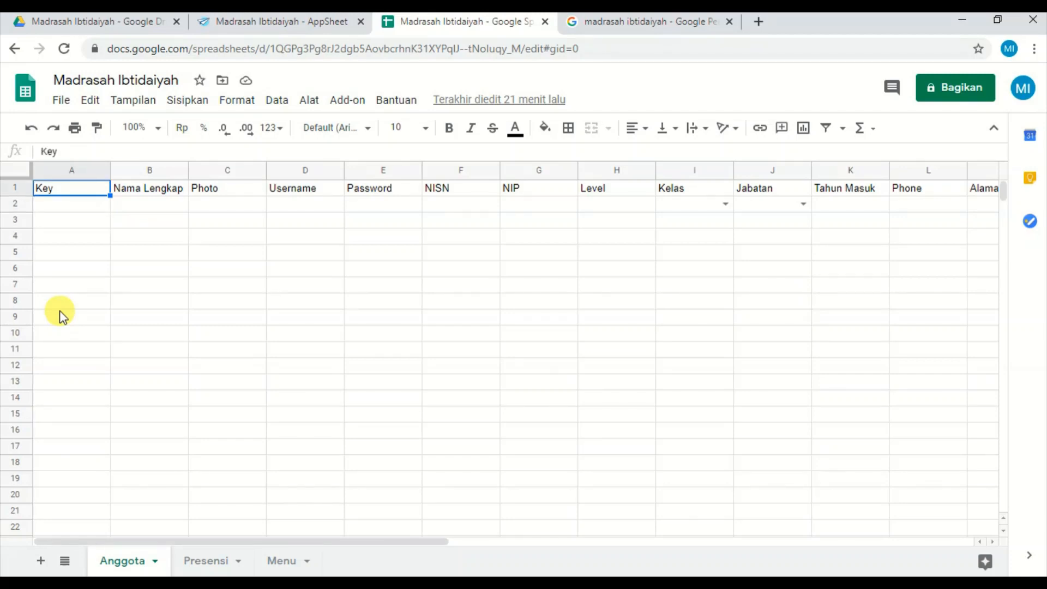
key(Right)
key(Right)
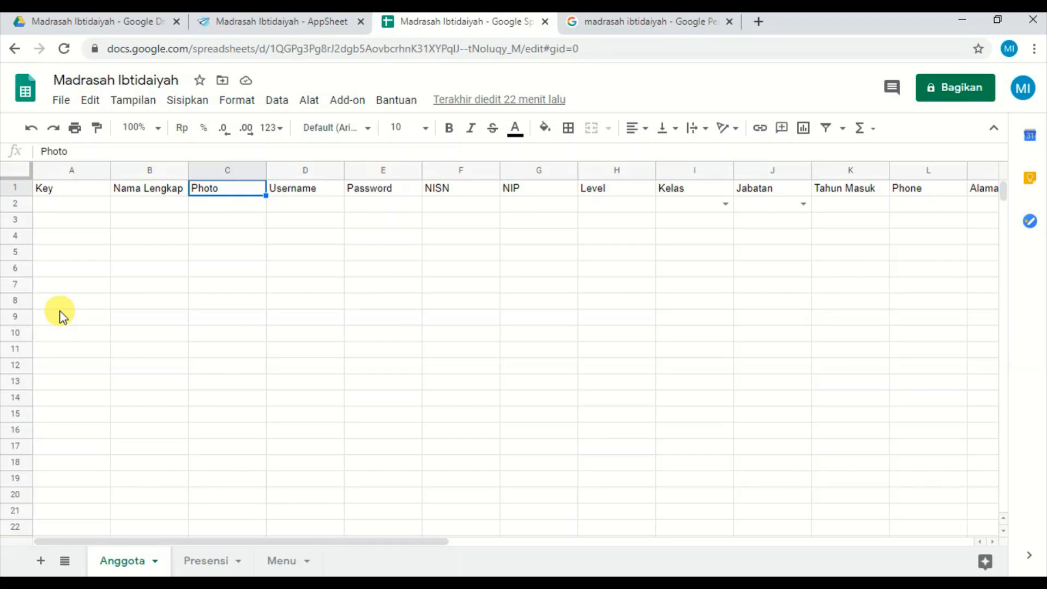
key(Right)
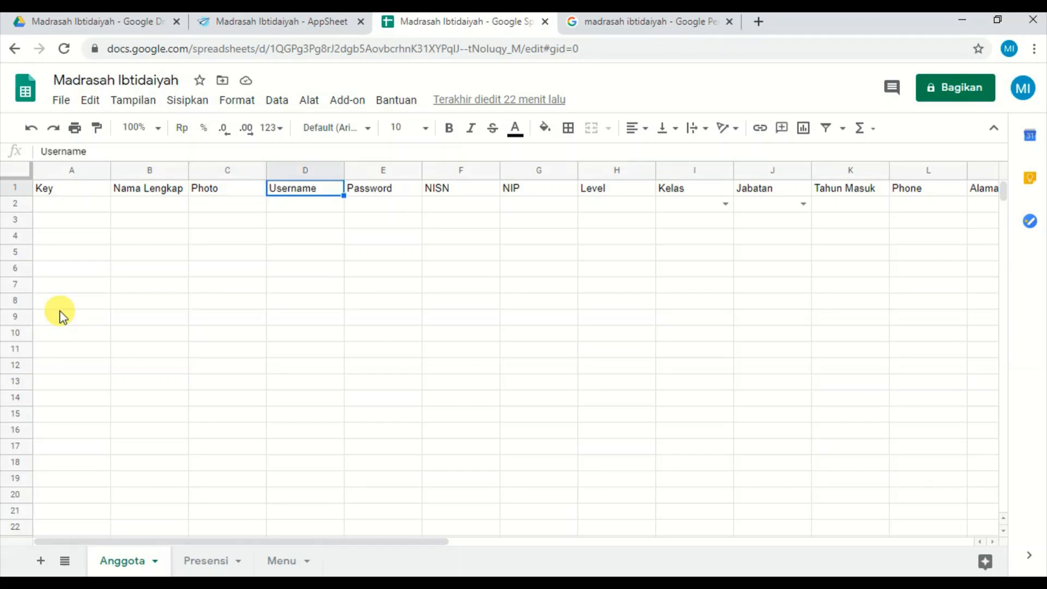
key(Right)
key(Right)
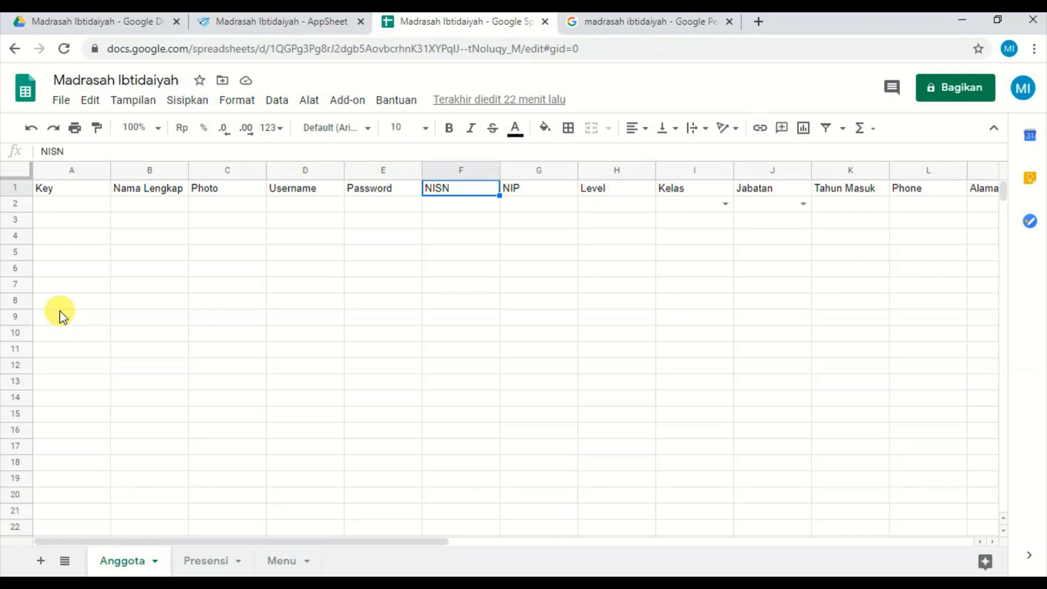
key(Right)
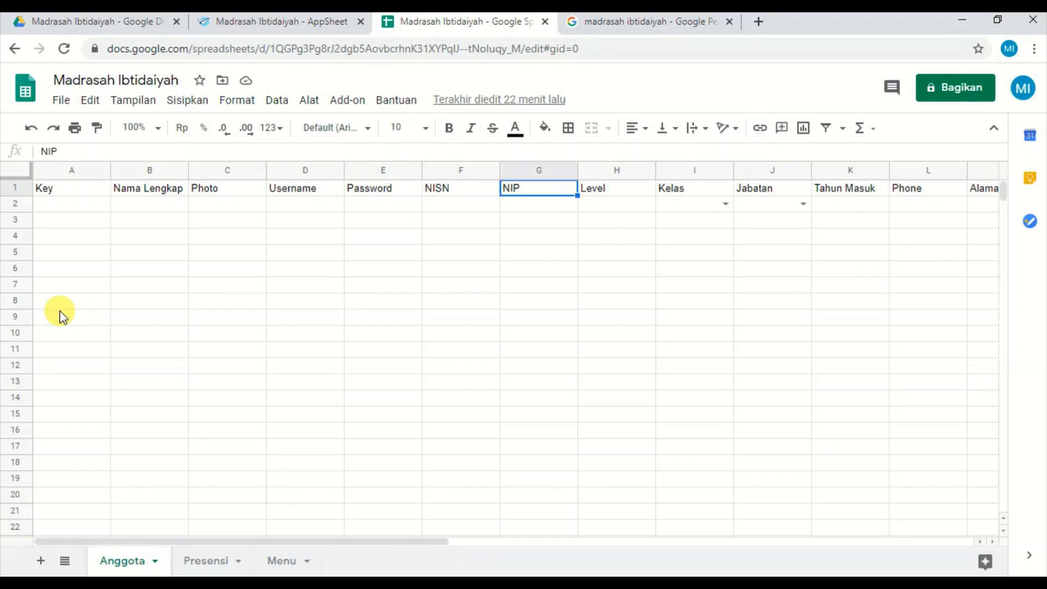
Compare the NISN and NIP columns of the Anggota sheet and continue along its headers to Phone.
key(Left)
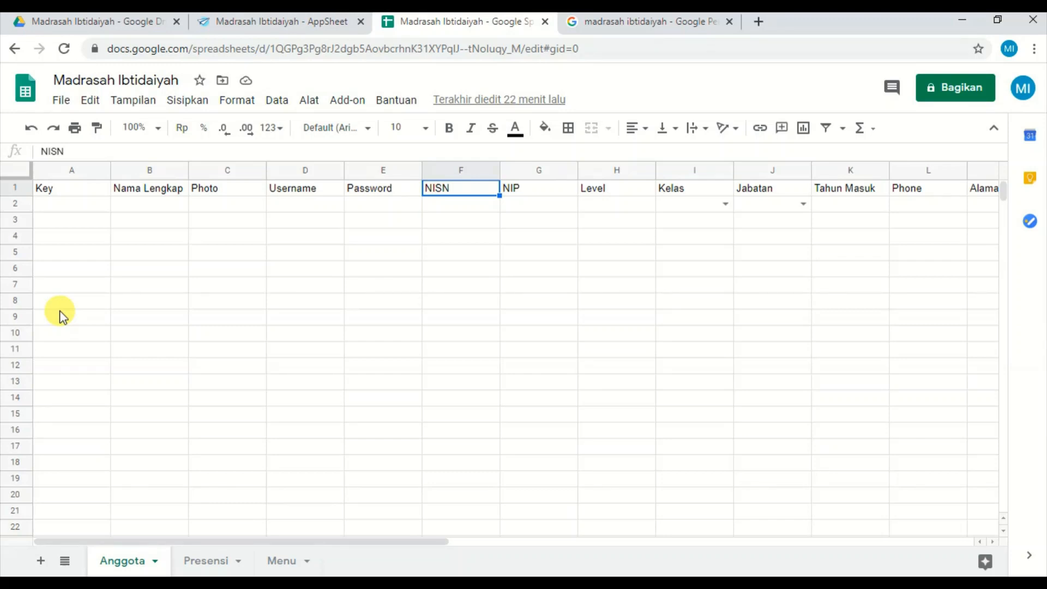
key(Right)
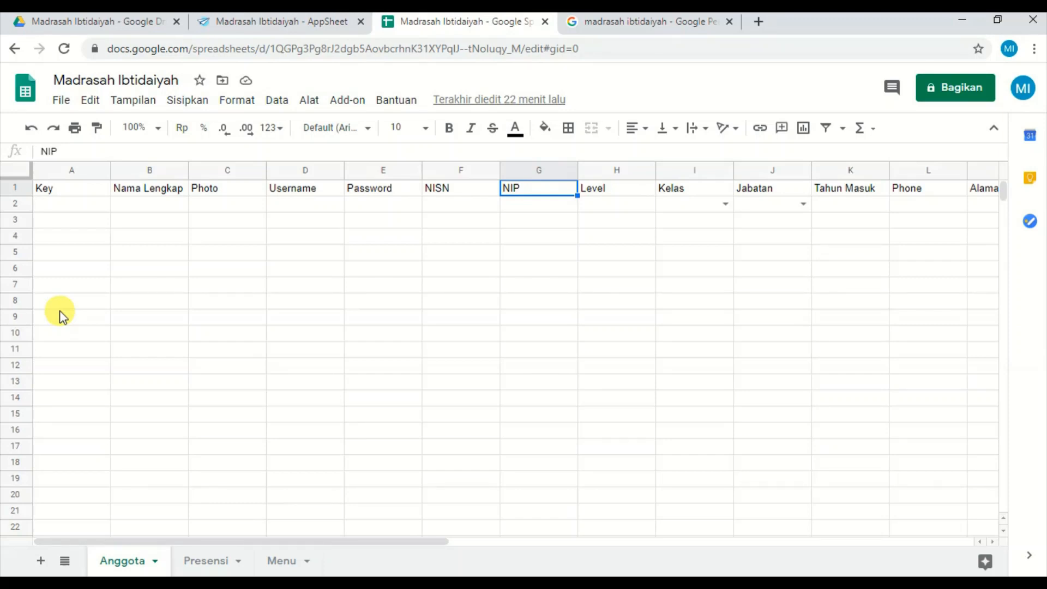
key(Left)
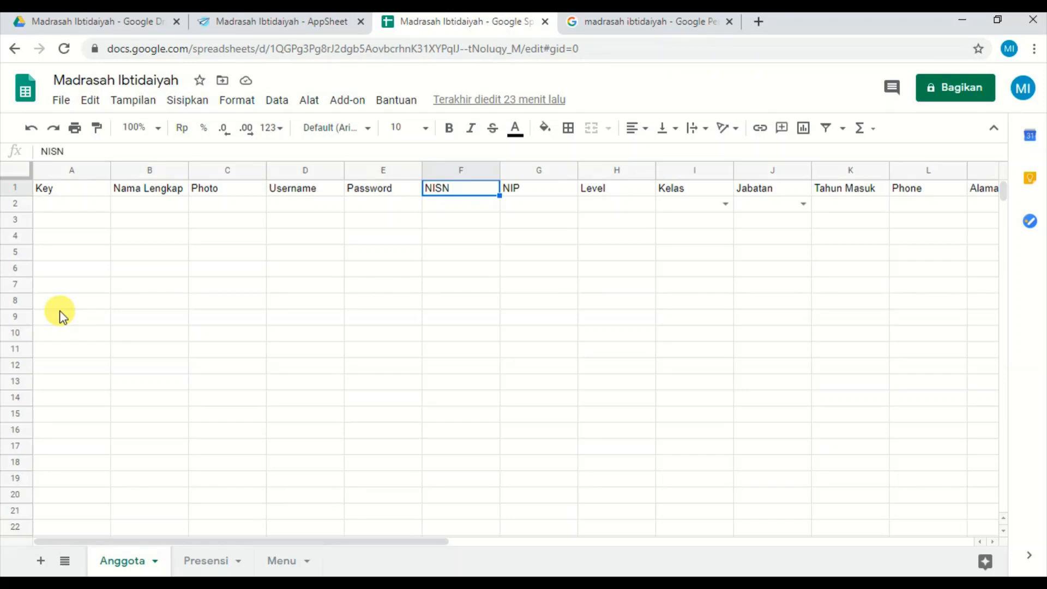
key(Right)
key(Right)
key(Right)
key(Right)
key(Right)
key(Right)
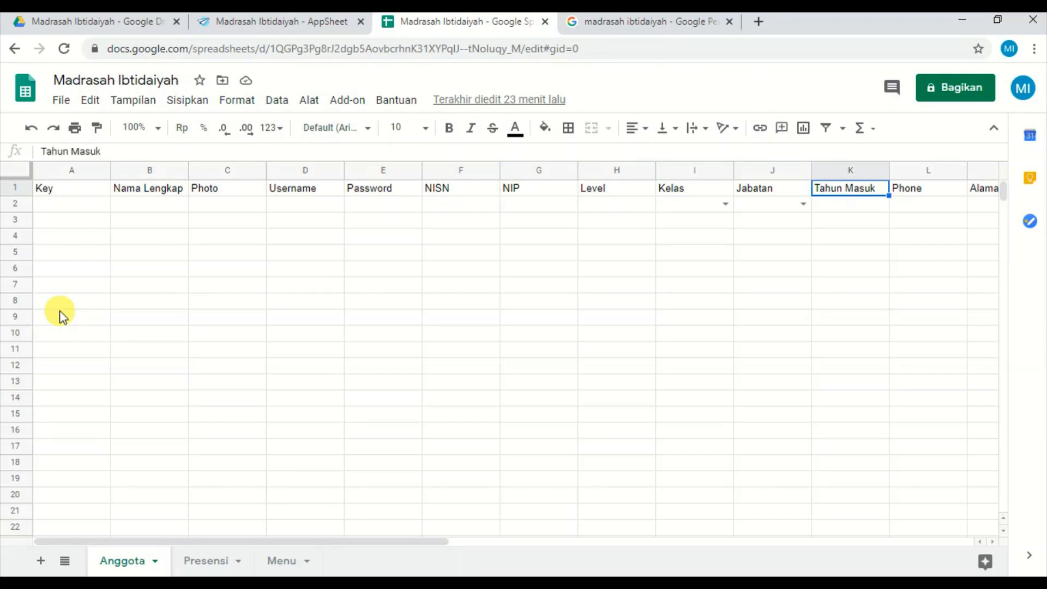
Open the Presensi sheet and examine its headers from Key through Date and Time to Anggota(key).
click(213, 567)
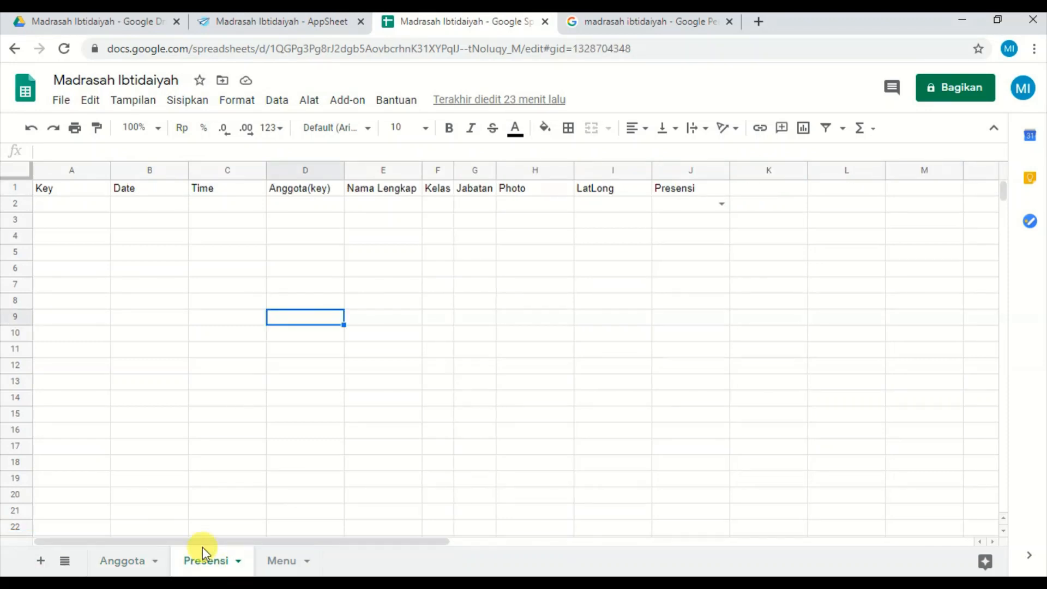
click(238, 255)
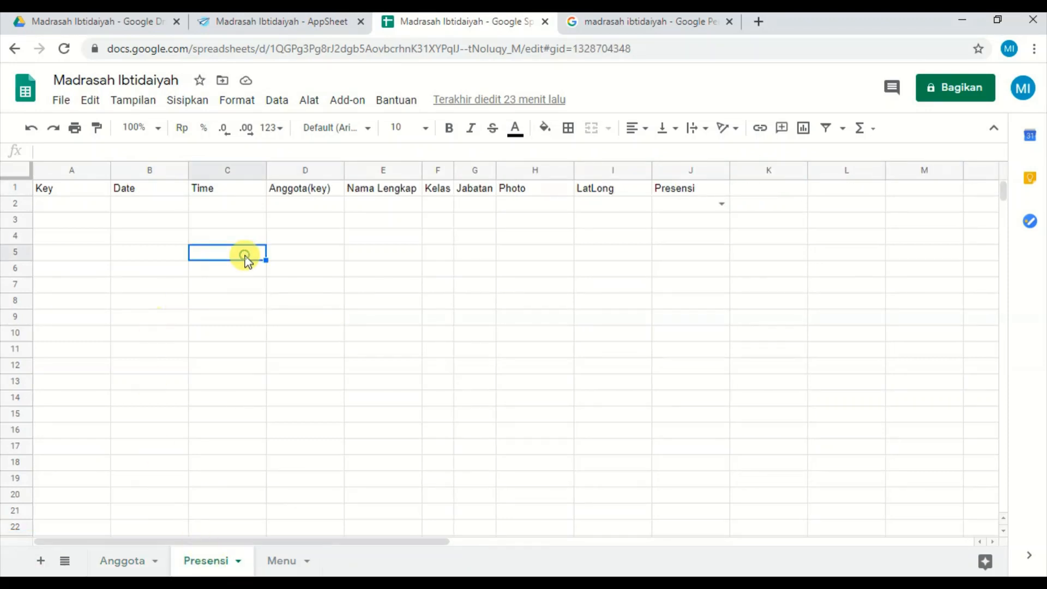
click(63, 193)
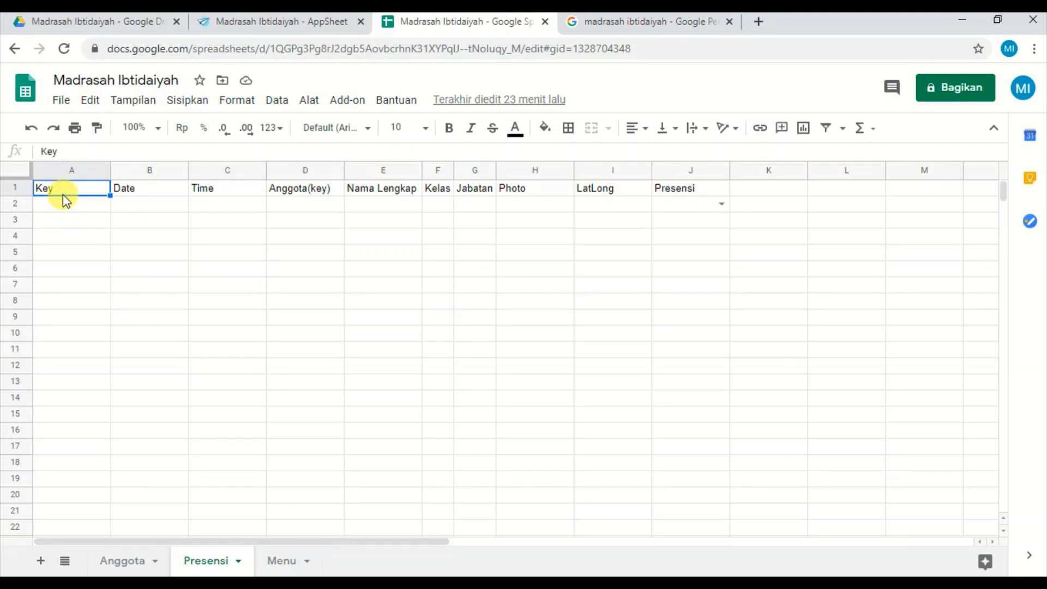
key(Right)
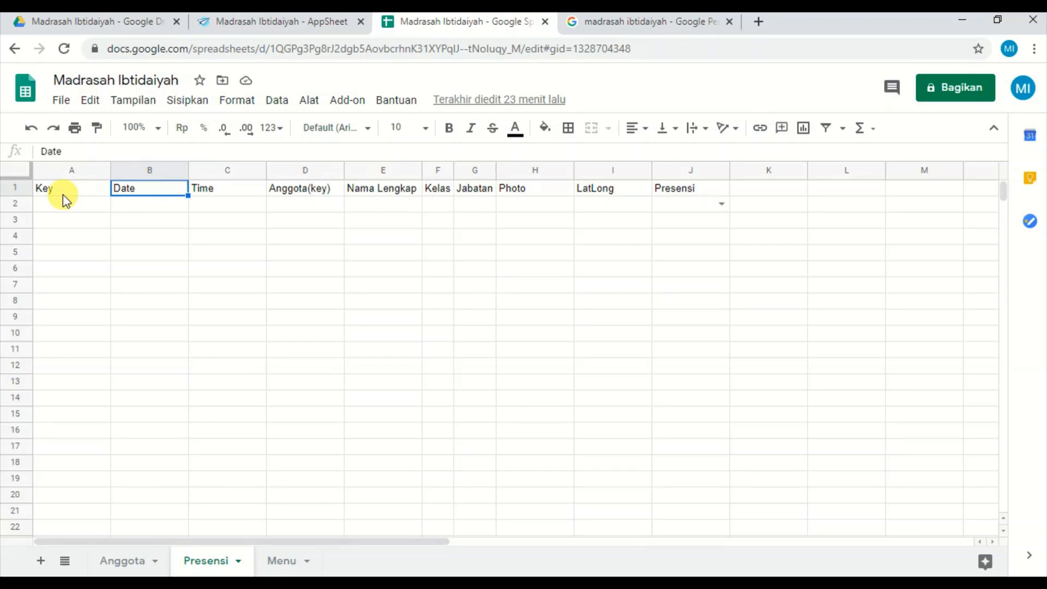
key(Left)
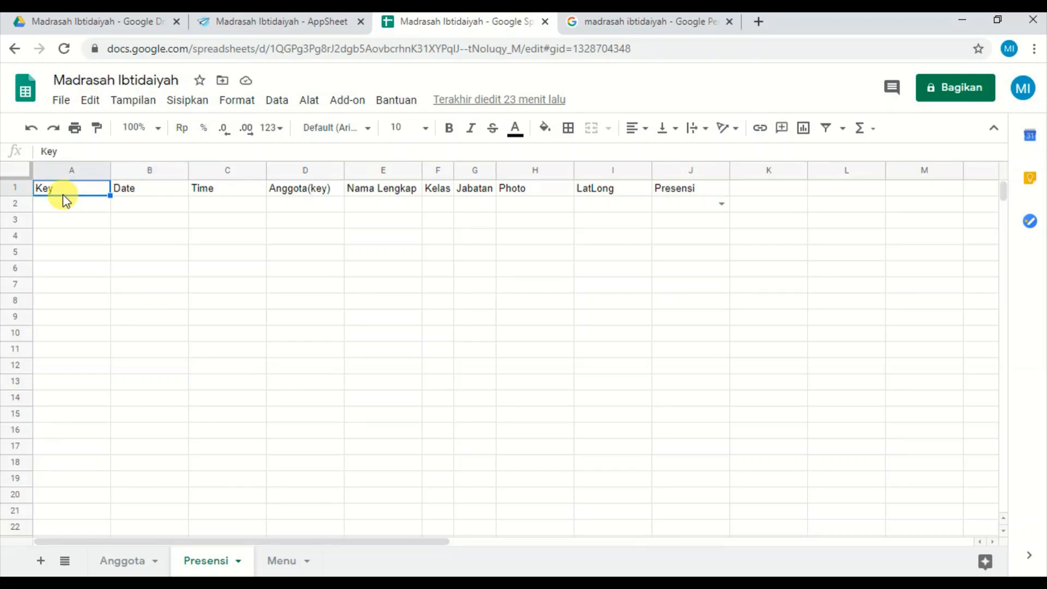
key(Right)
key(Right)
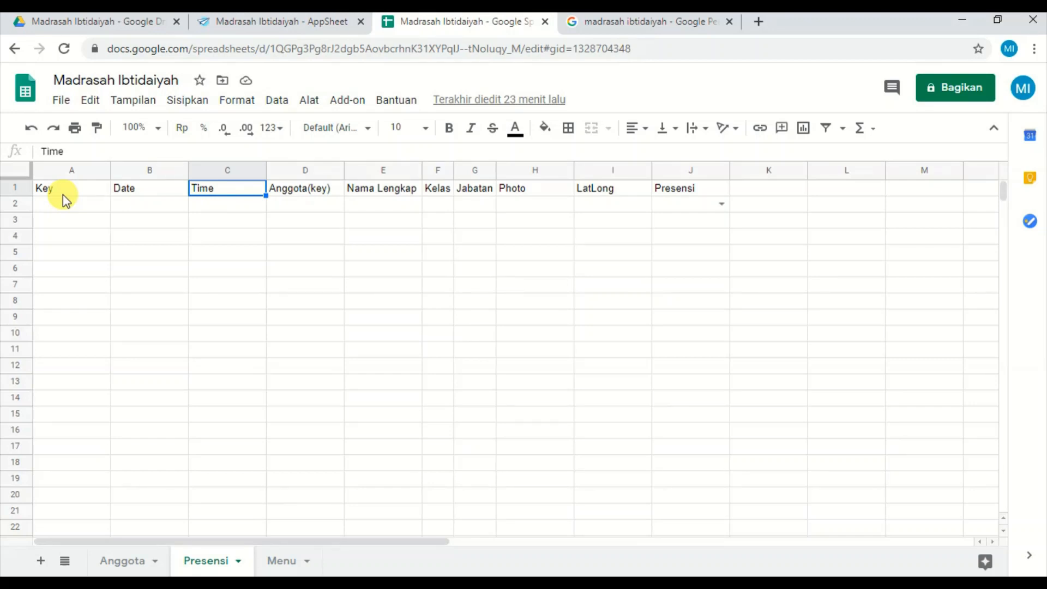
key(Left)
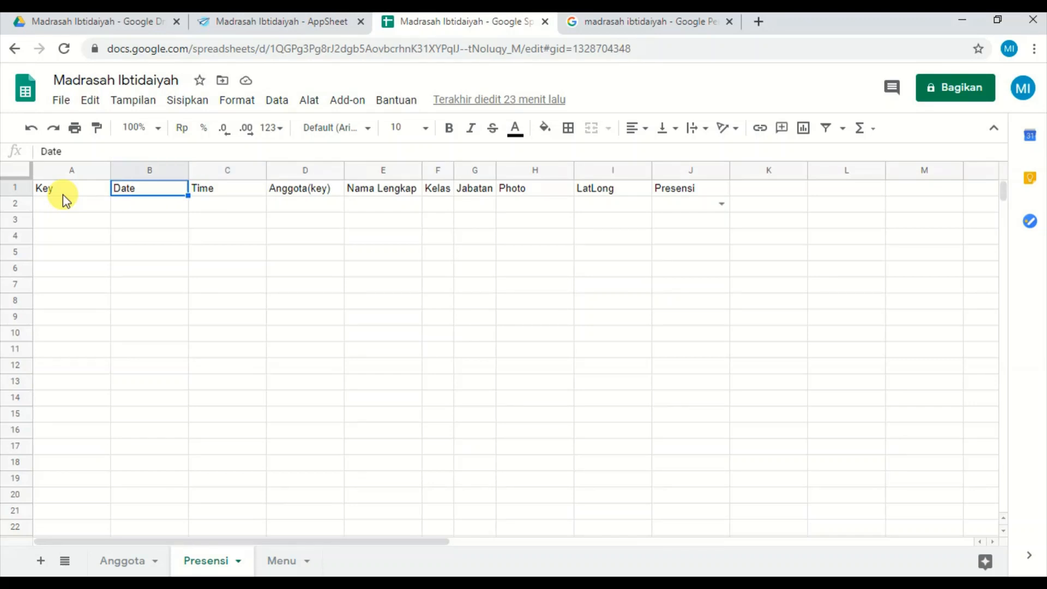
key(Right)
key(Right)
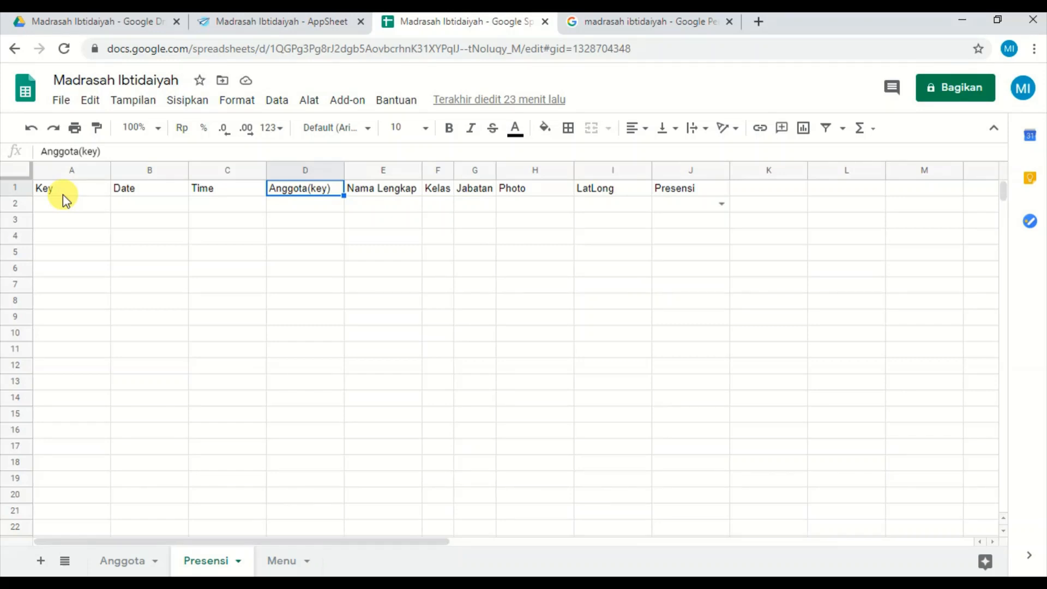
Examine the remaining Presensi sheet headers from Nama Lengkap through LatLong to Presensi.
key(Right)
key(Right)
key(Right)
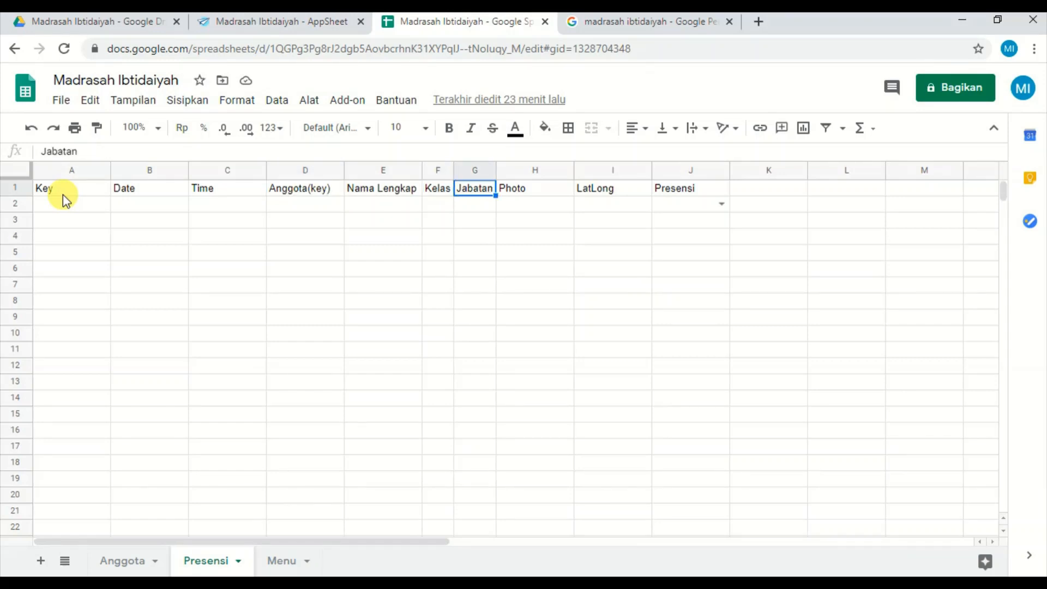
key(Right)
key(Right)
key(Right)
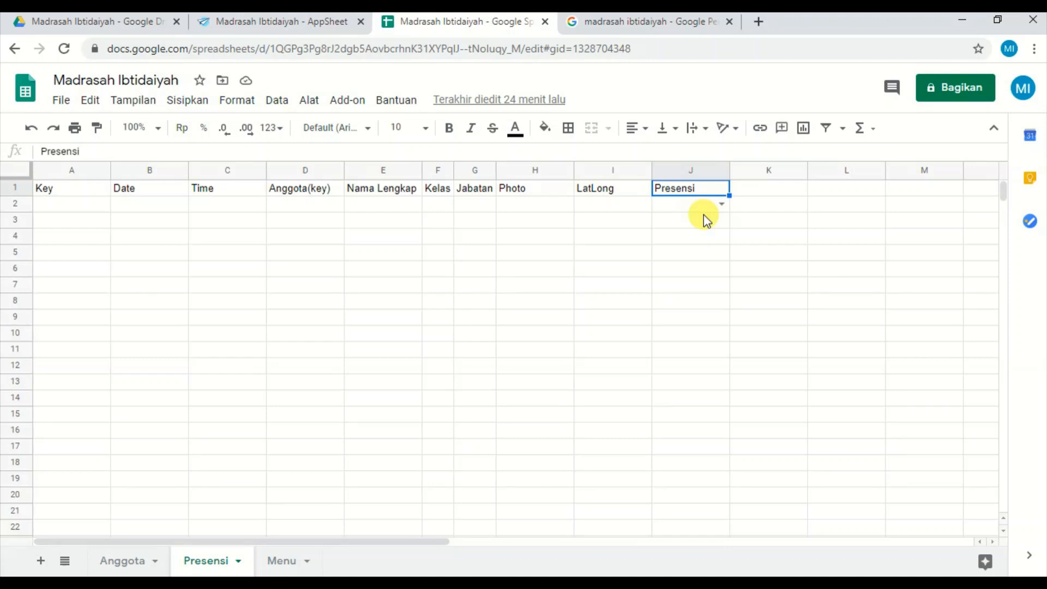
Open the Menu sheet and examine its Menu, Photo, Level and Keterangan columns.
click(280, 565)
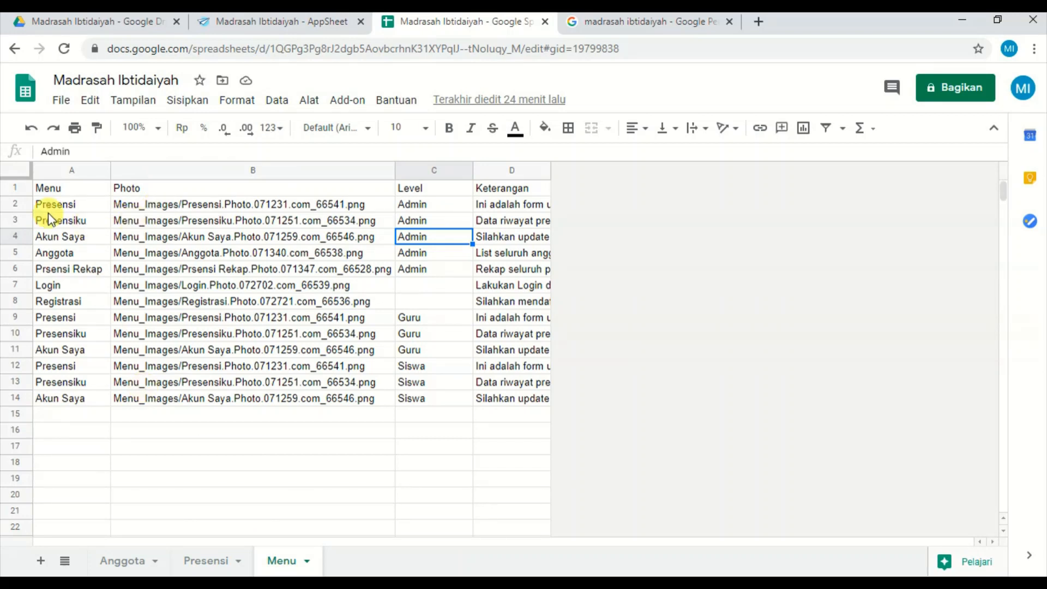
click(36, 206)
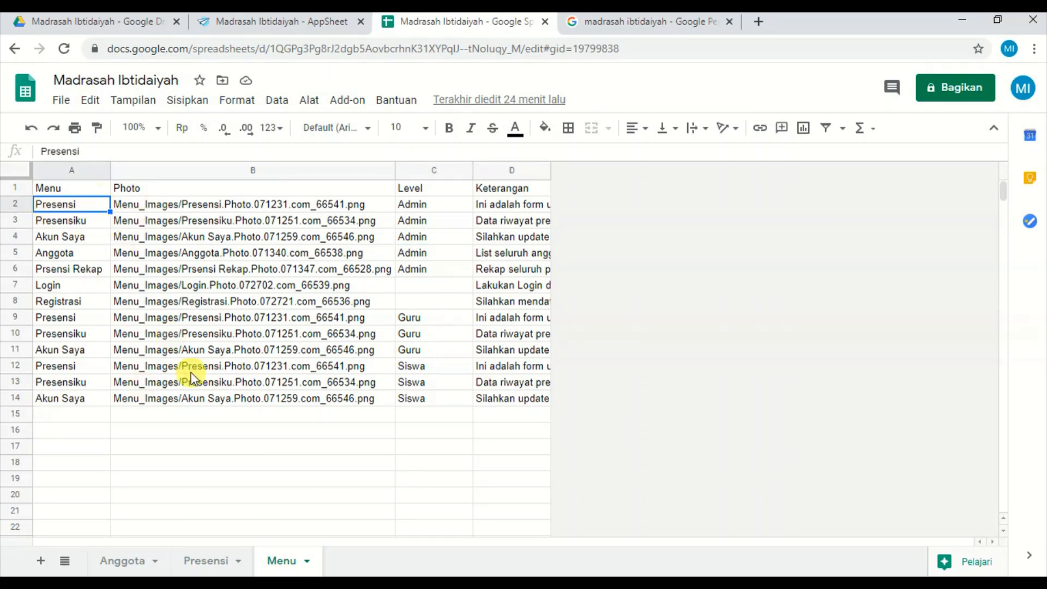
click(70, 191)
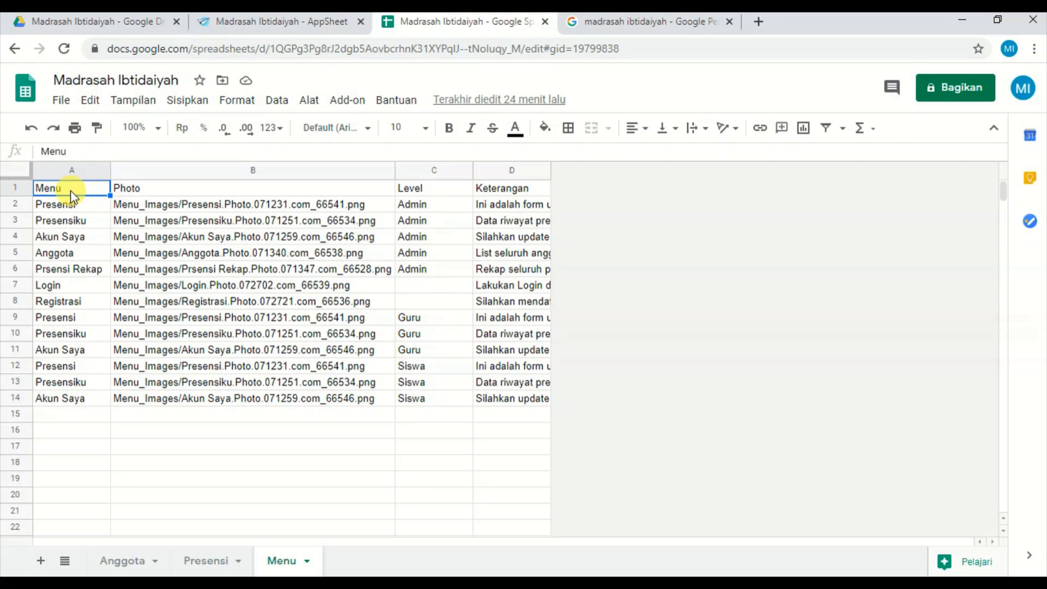
key(Right)
key(Right)
key(Right)
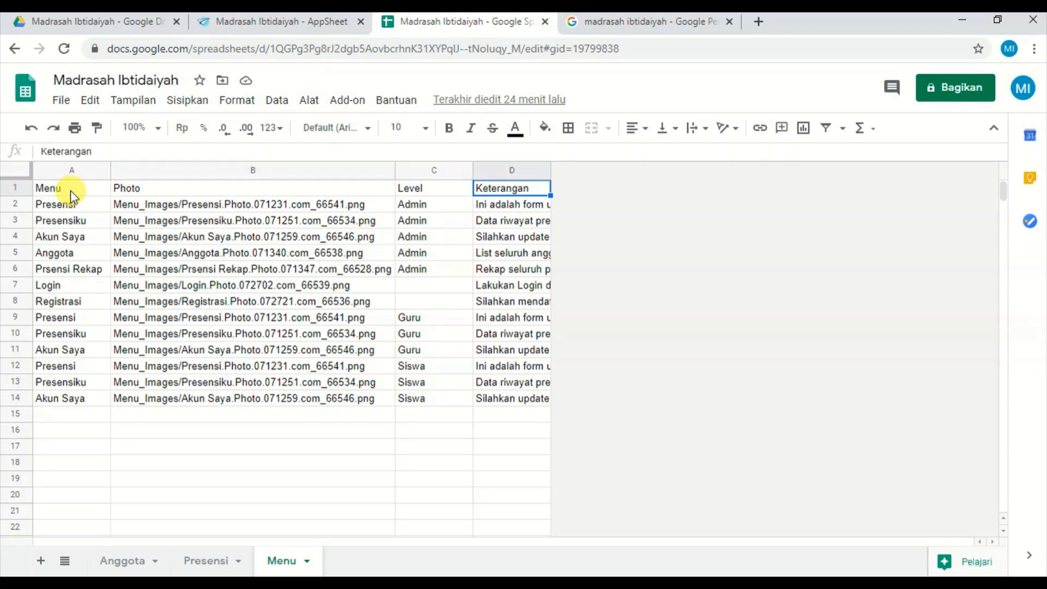
key(Left)
key(Down)
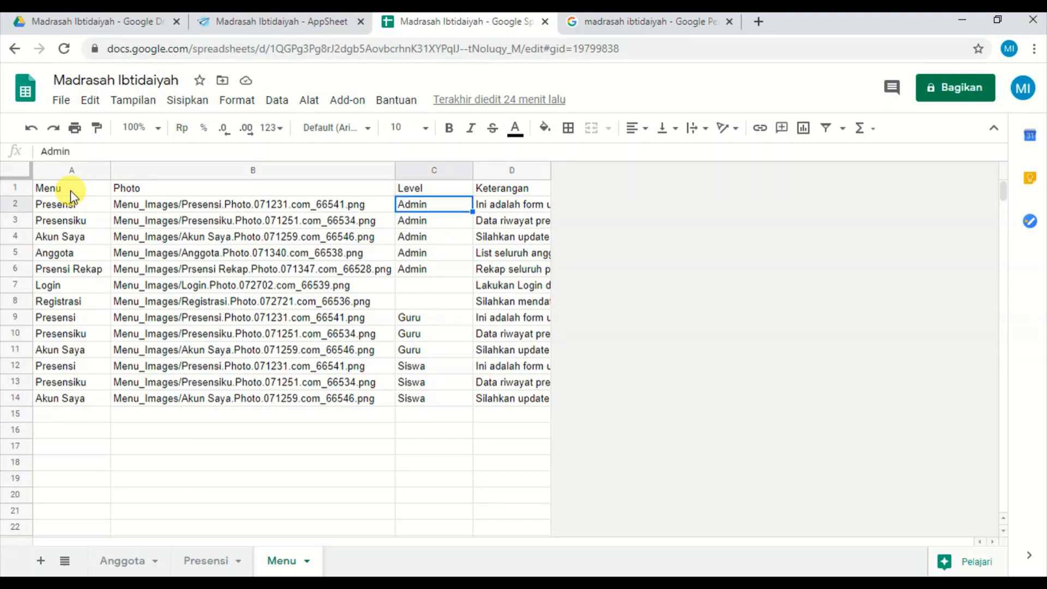
Read down the Menu sheet's entries from the Admin rows to the first Guru row.
key(Left)
key(Left)
key(Down)
key(Down)
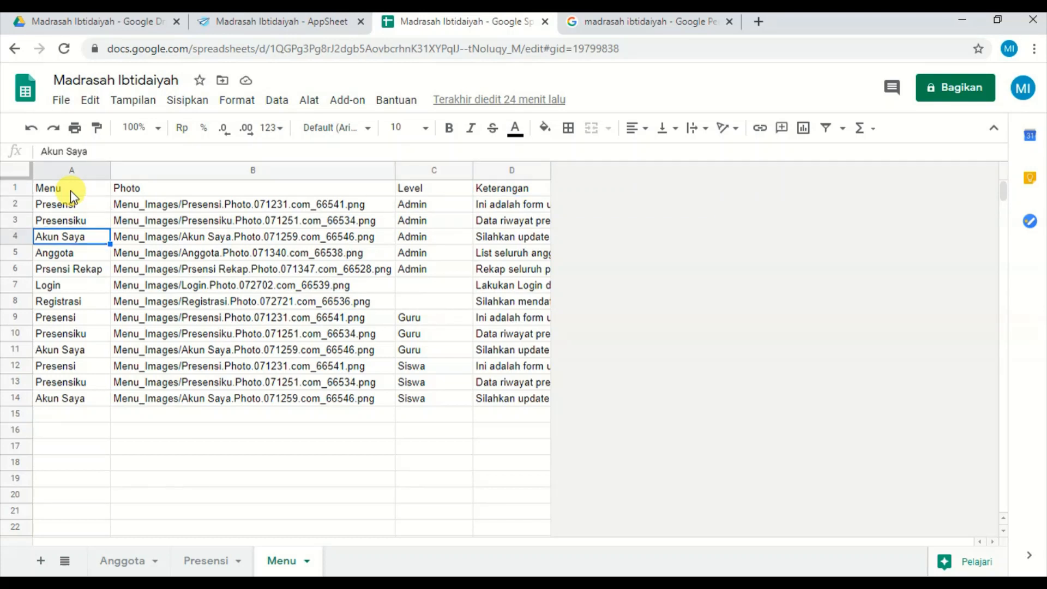
key(Down)
key(Down)
key(Down)
key(Down)
key(Down)
key(Right)
key(Right)
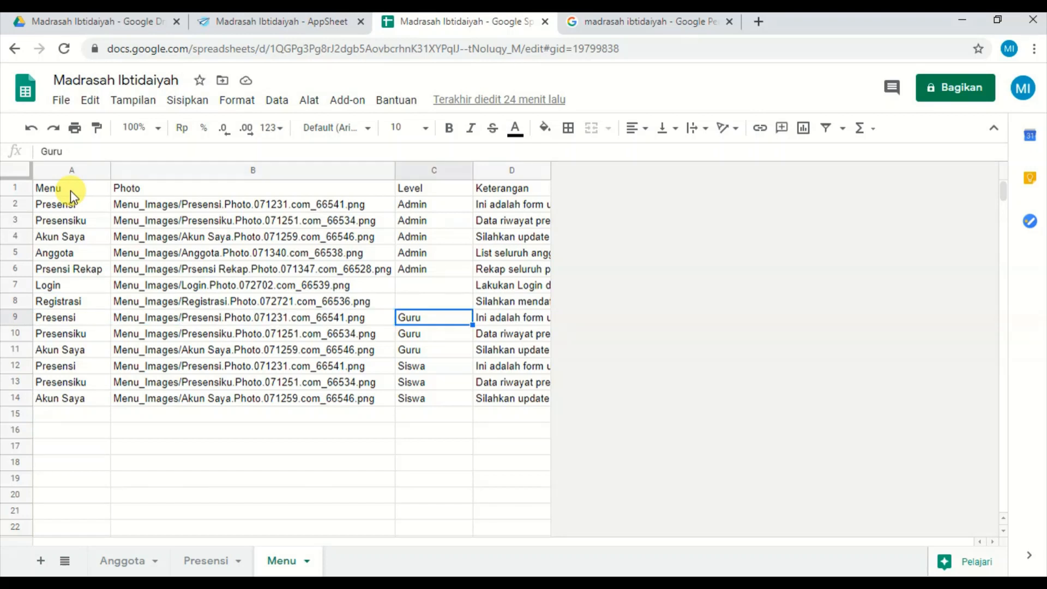
Examine which menus the Menu sheet assigns to the Guru level, from Presensi to Akun Saya.
key(Down)
key(Down)
key(Up)
key(Up)
key(Left)
key(Left)
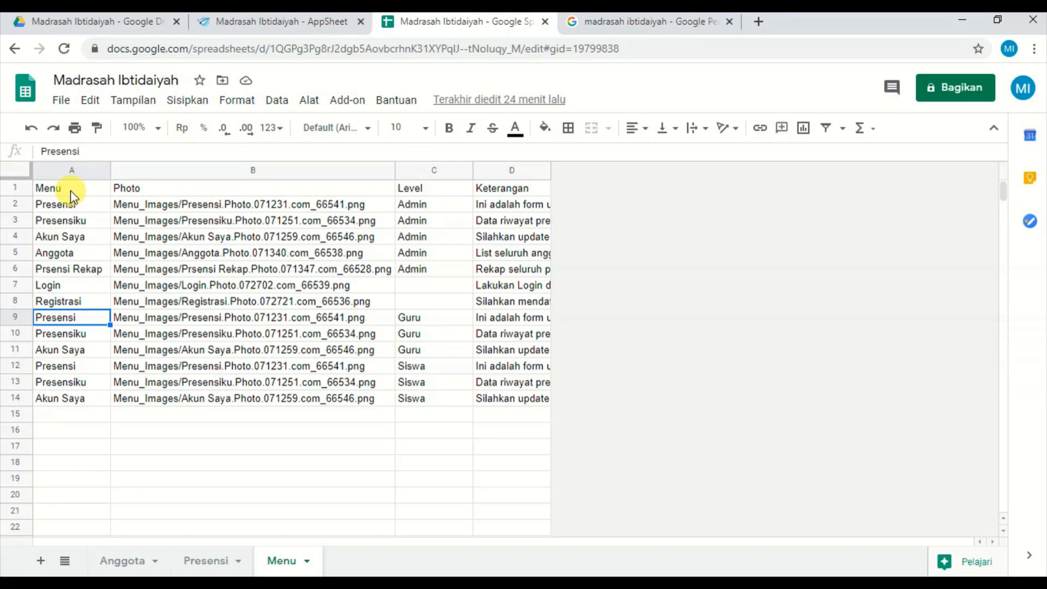
key(Down)
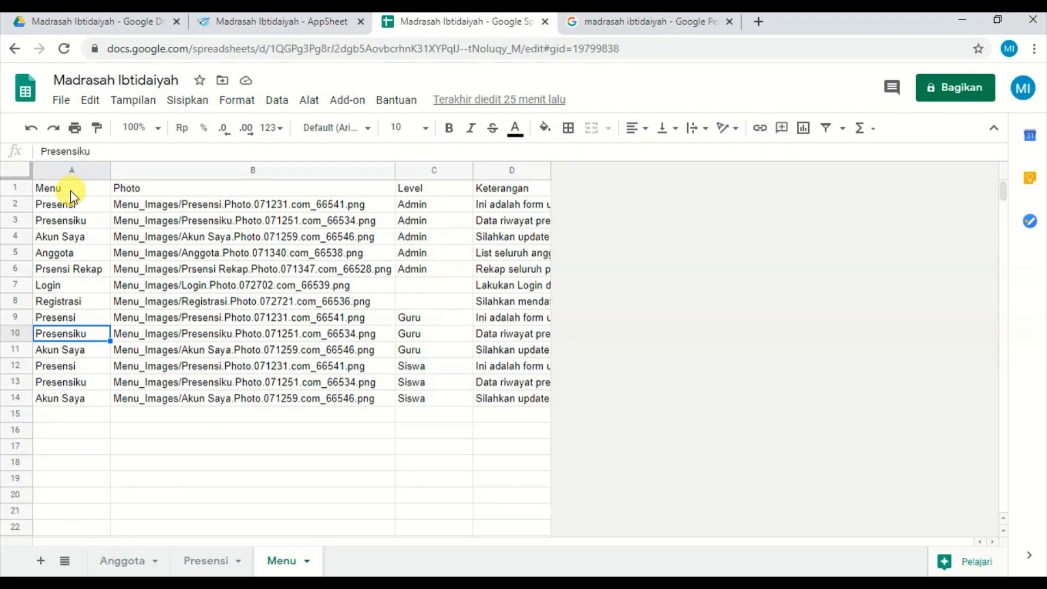
key(Down)
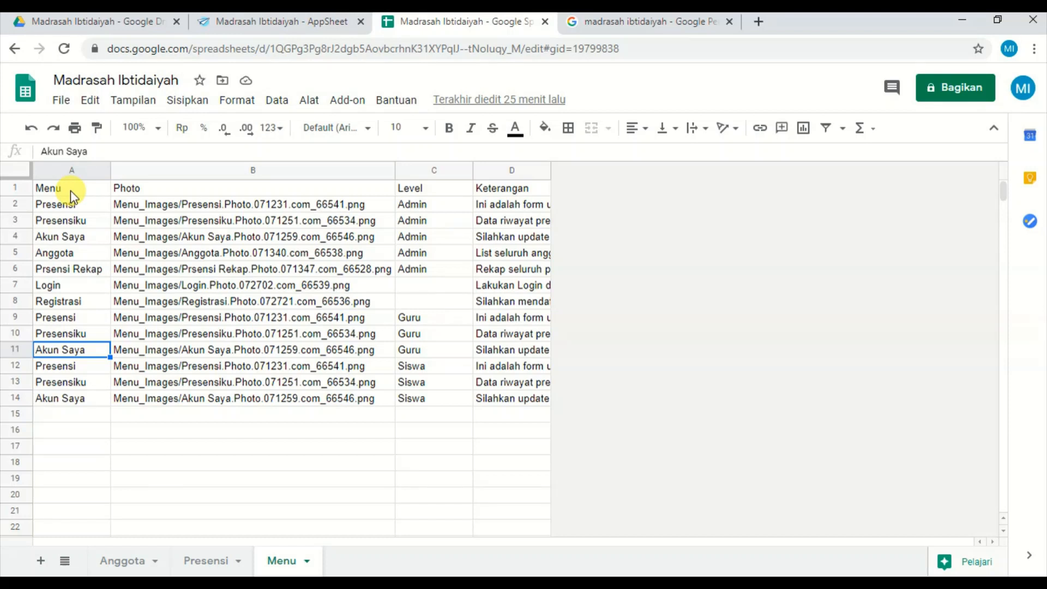
Check the menu entries assigned to the Siswa level and return to the Guru level's Presensi row.
key(Down)
key(Down)
key(Down)
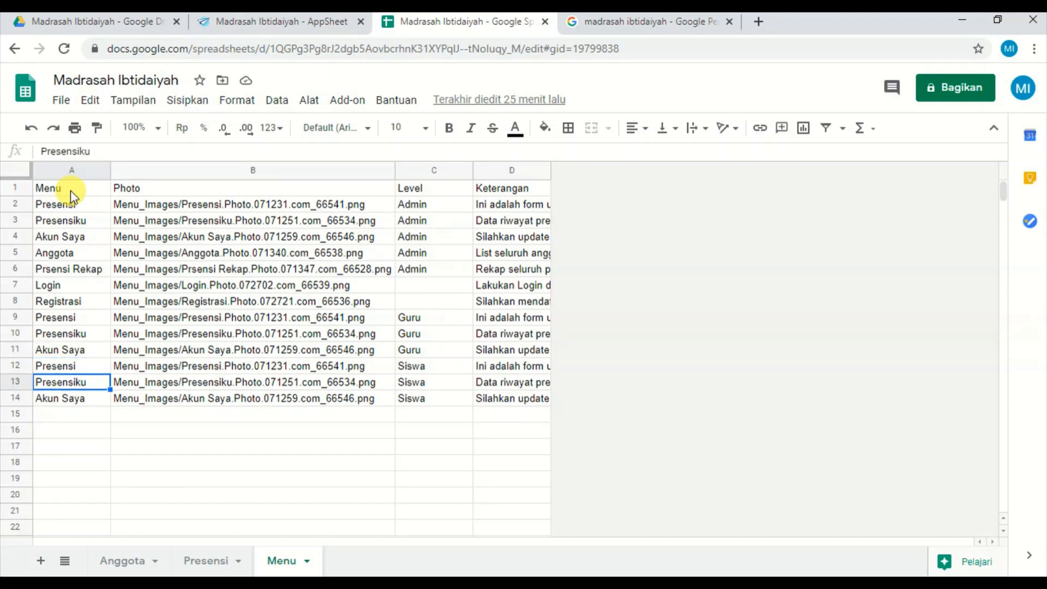
key(Up)
key(Up)
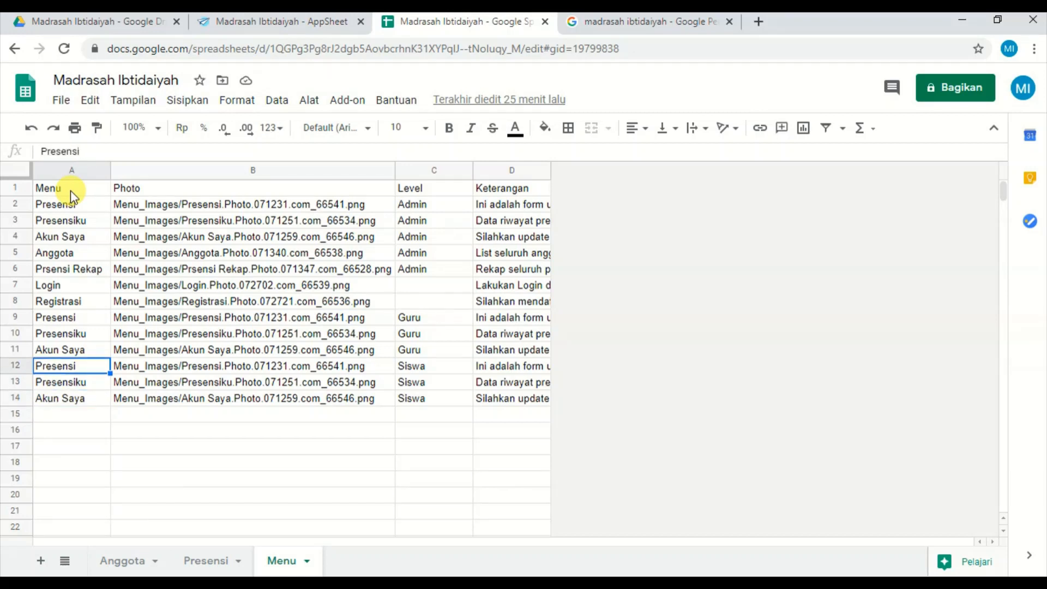
key(Up)
key(Up)
key(Up)
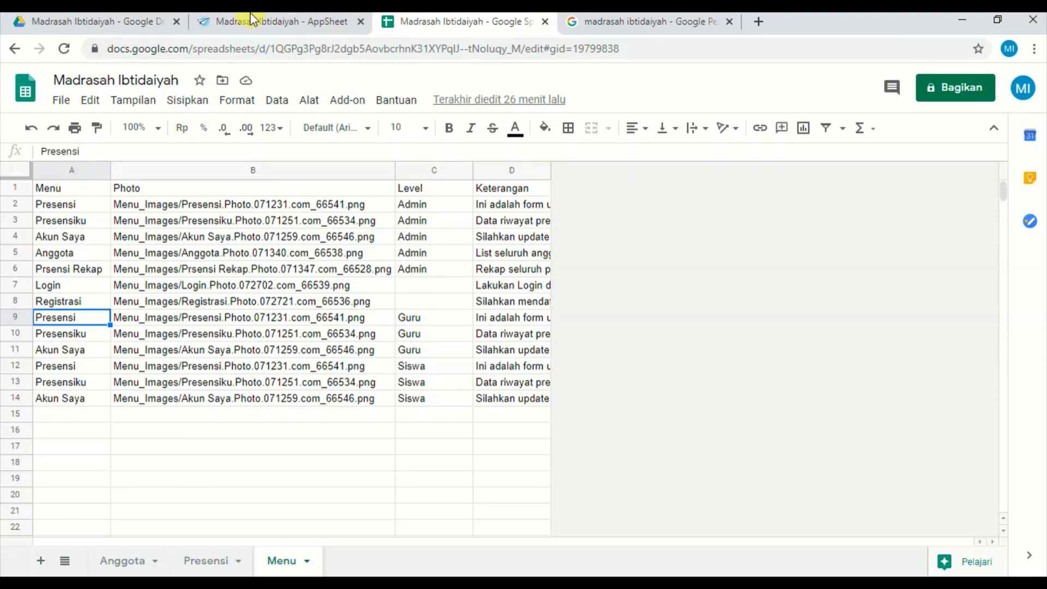
Switch to AppSheet and open the app's list of data tables.
click(300, 25)
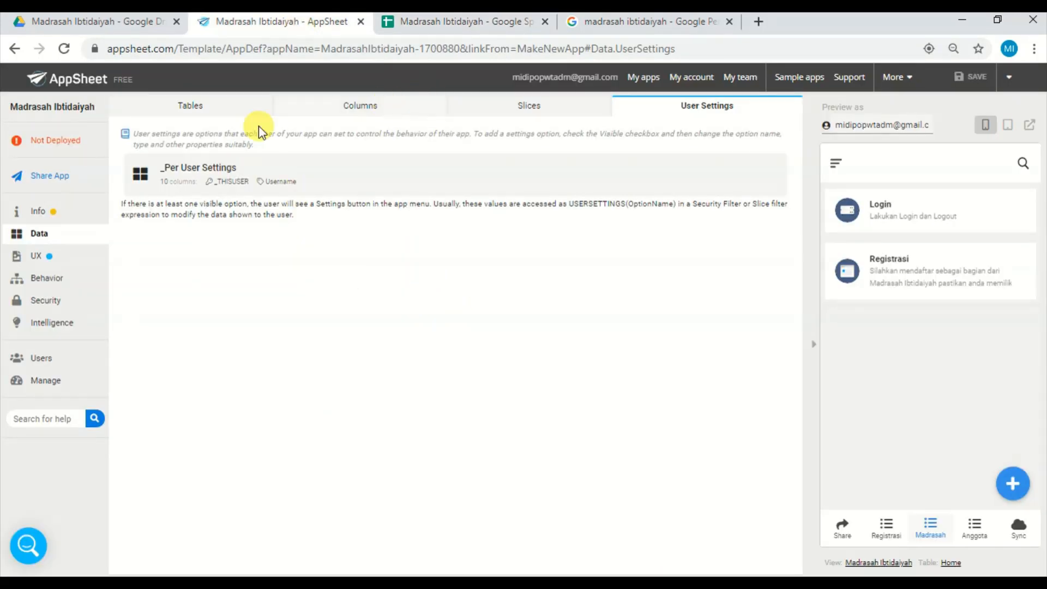
click(210, 109)
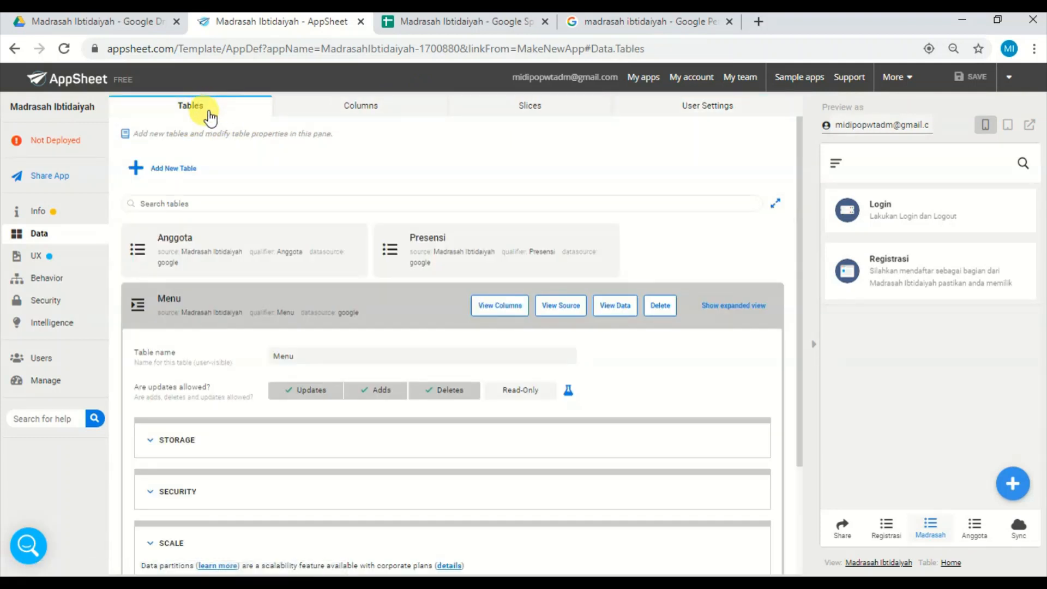
Open the Anggota table's column definitions with the app preview collapsed and inspect the Key column's initial value formula.
click(239, 318)
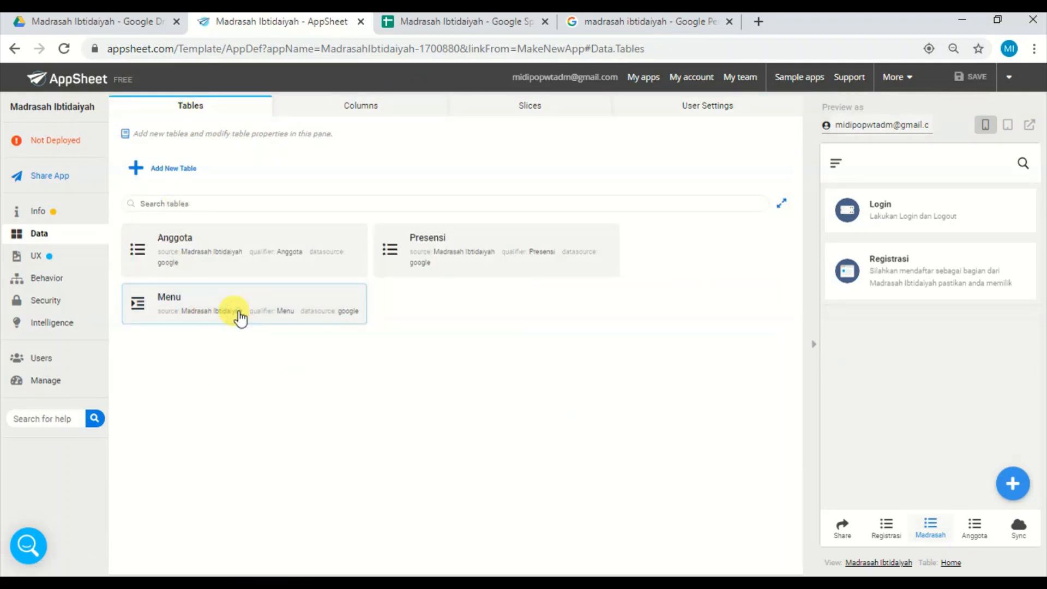
click(252, 259)
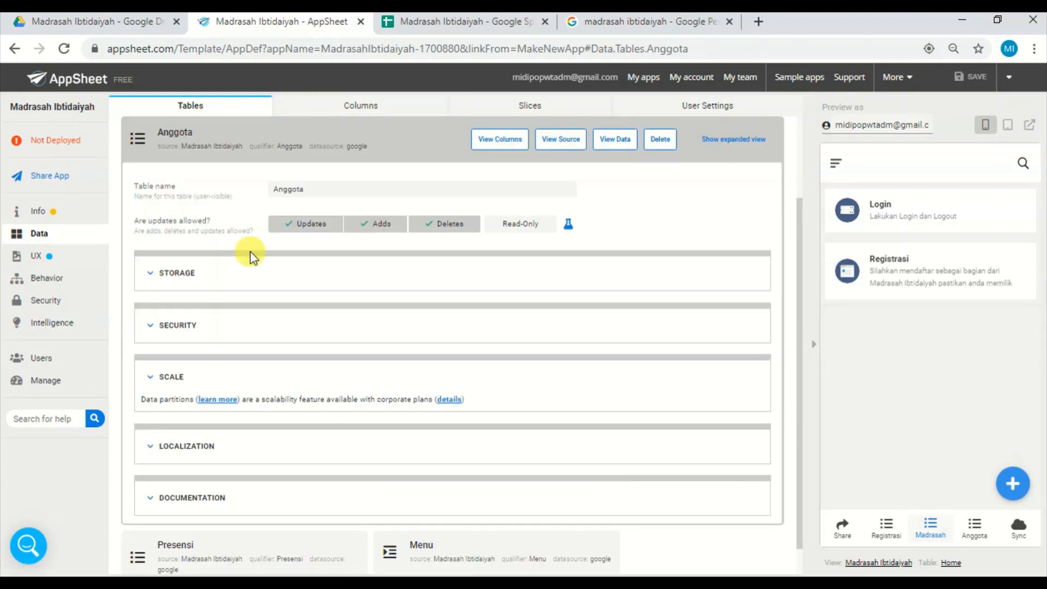
click(499, 140)
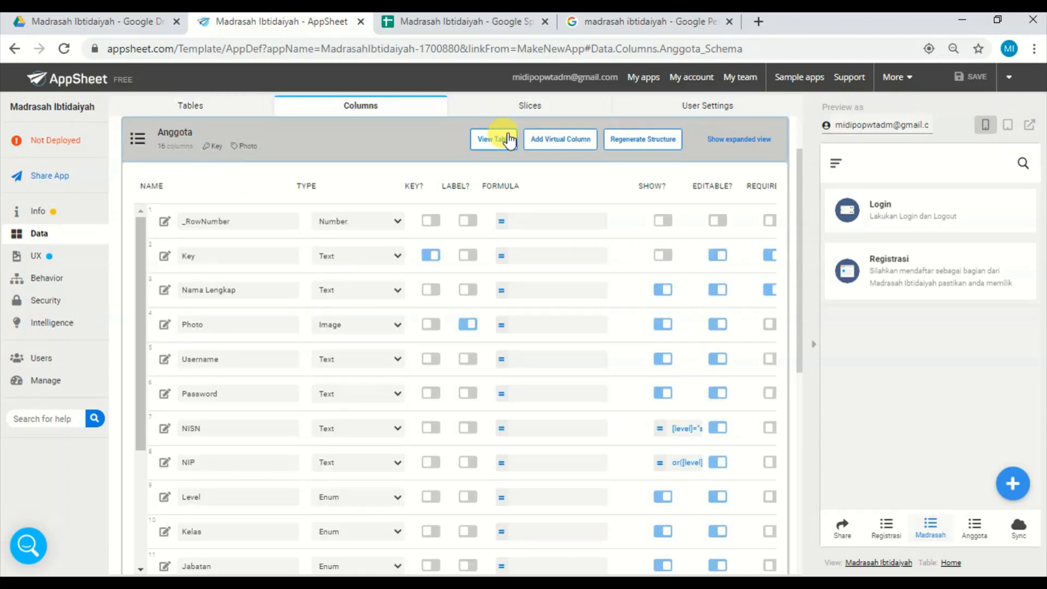
click(816, 344)
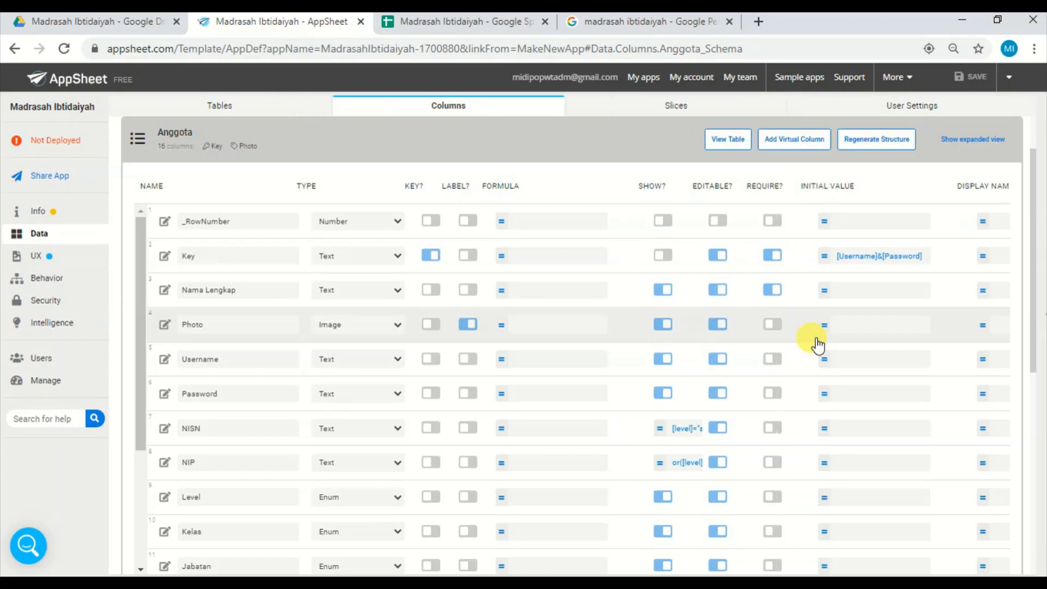
click(888, 258)
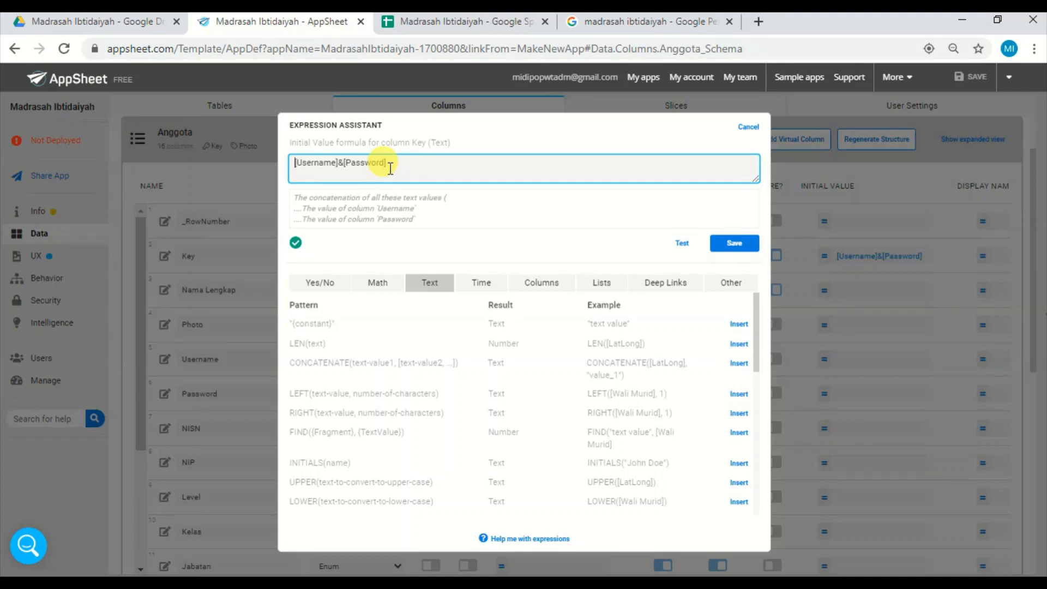
click(750, 126)
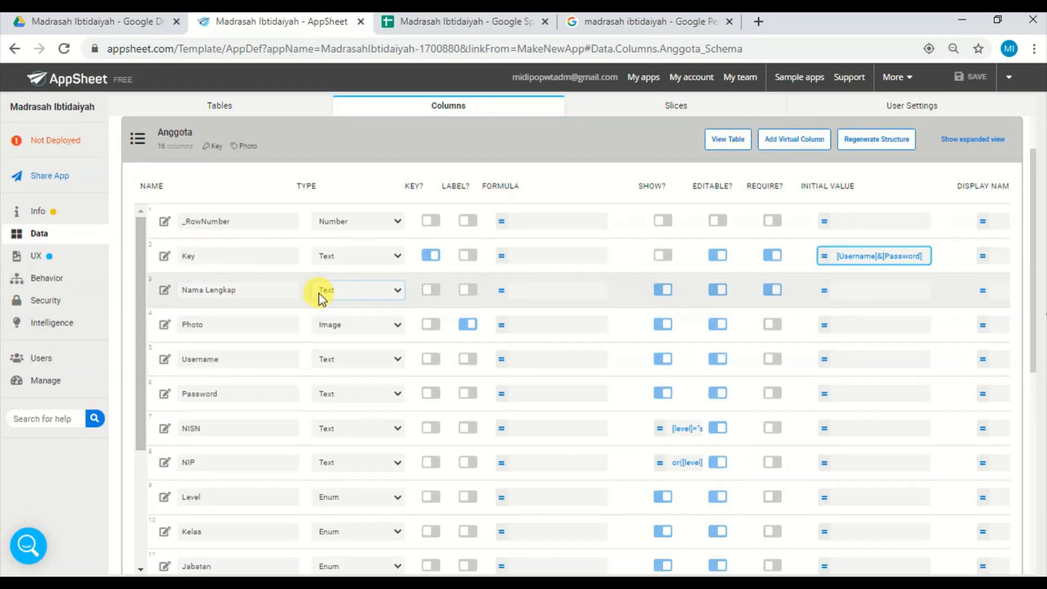
Inspect the Show_If condition of the Anggota table's NISN column, both in the column list and in its column settings.
click(144, 384)
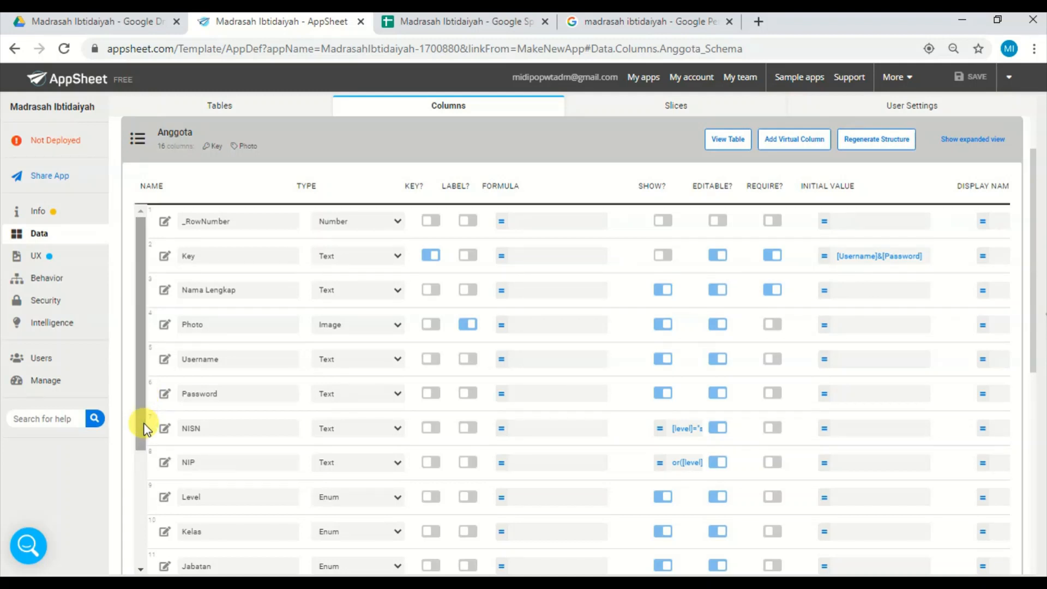
drag(146, 428, 140, 474)
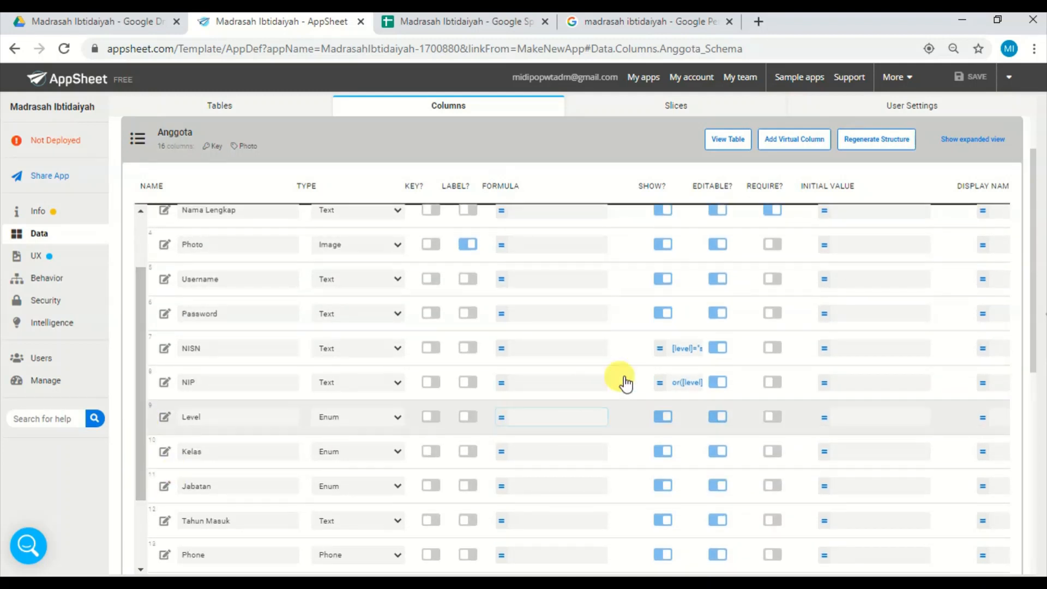
click(673, 347)
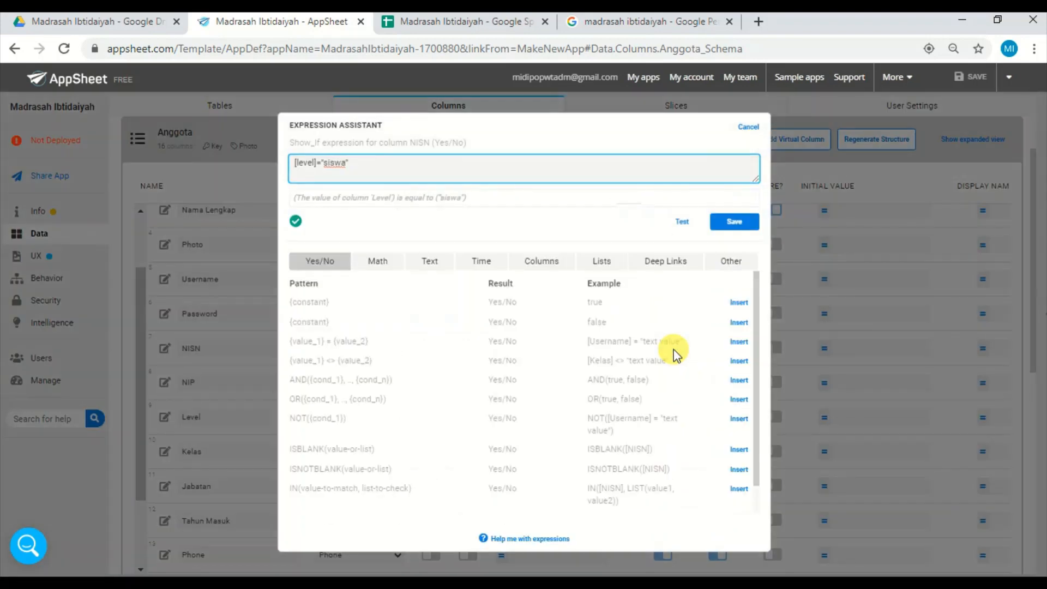
click(748, 128)
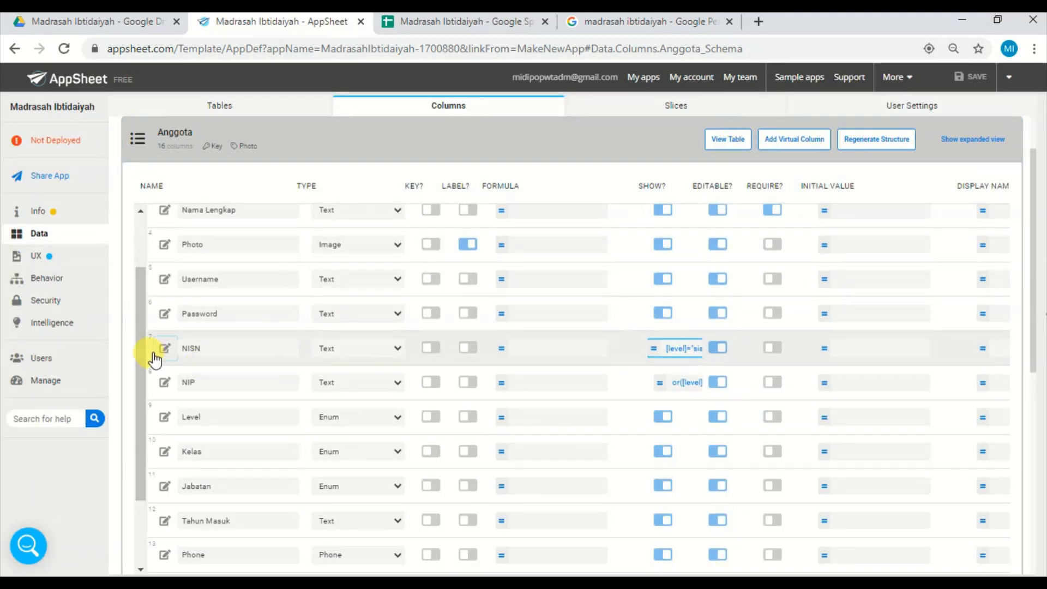
click(165, 349)
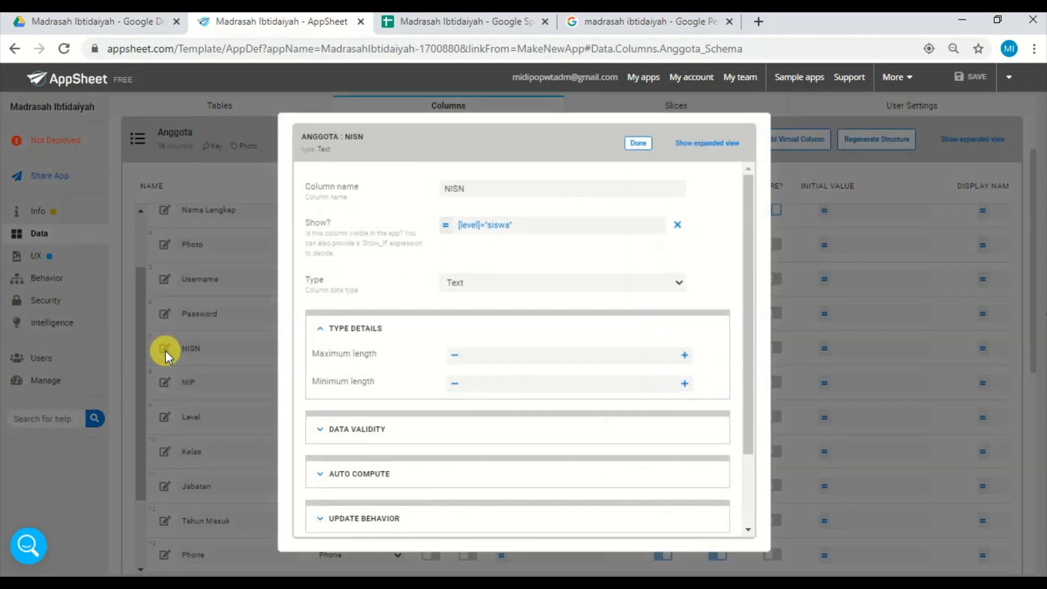
click(533, 226)
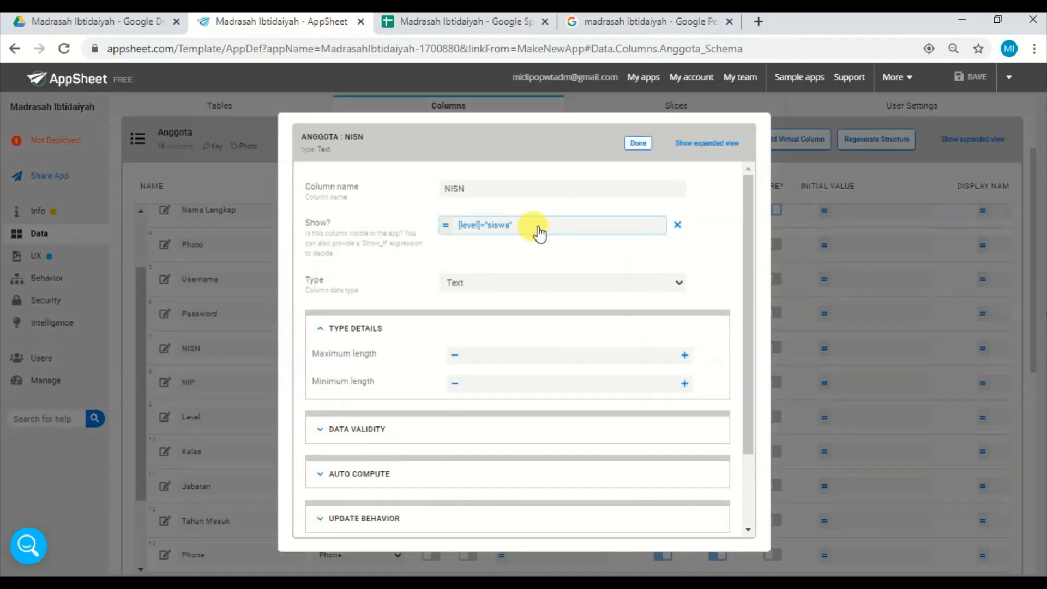
click(648, 146)
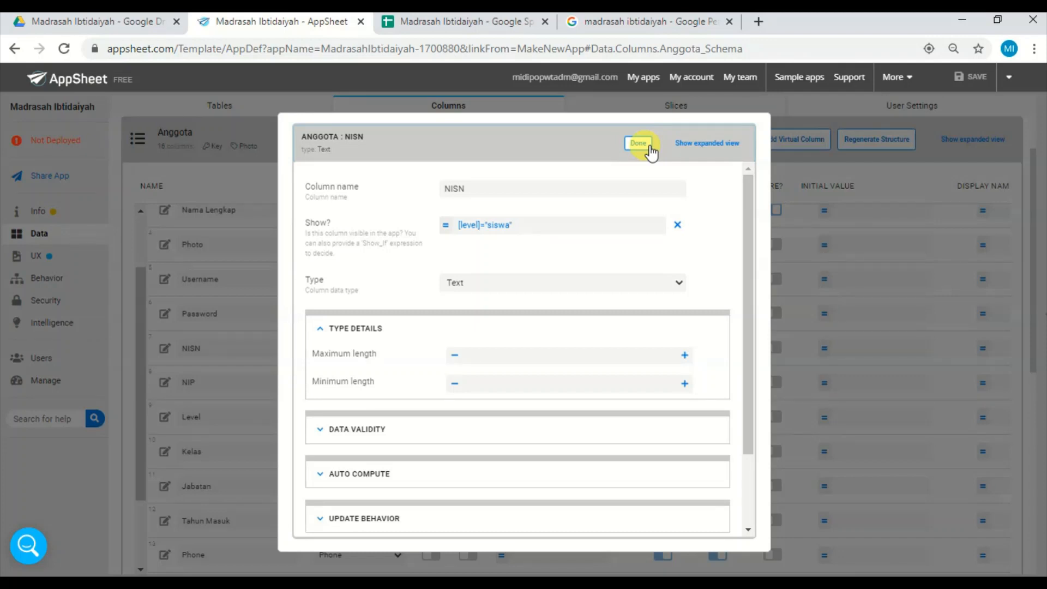
click(647, 147)
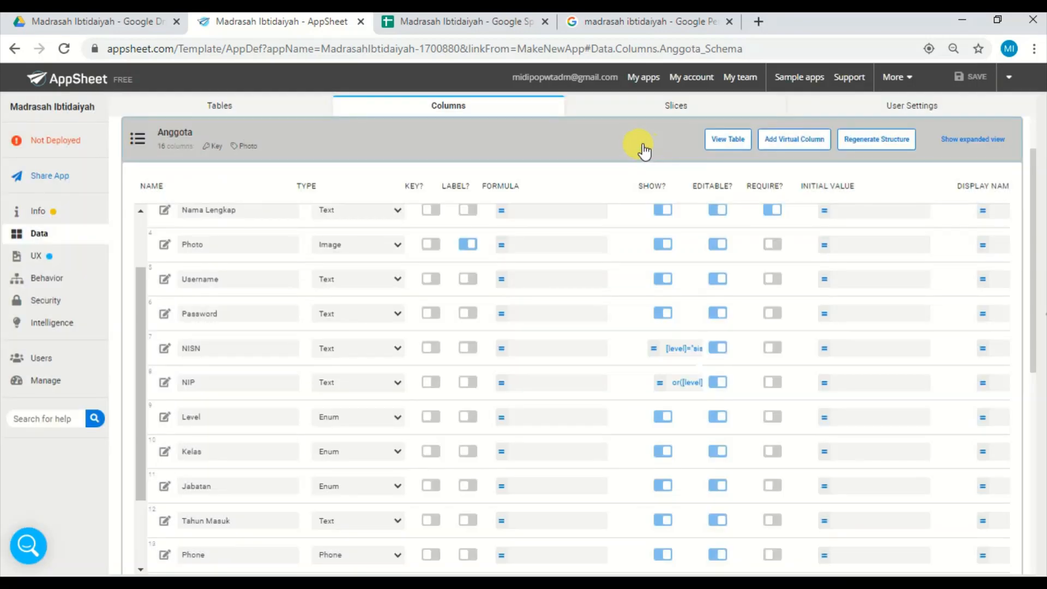
Inspect the NIP column's settings and its full Show_If expression, leaving them unchanged.
click(165, 384)
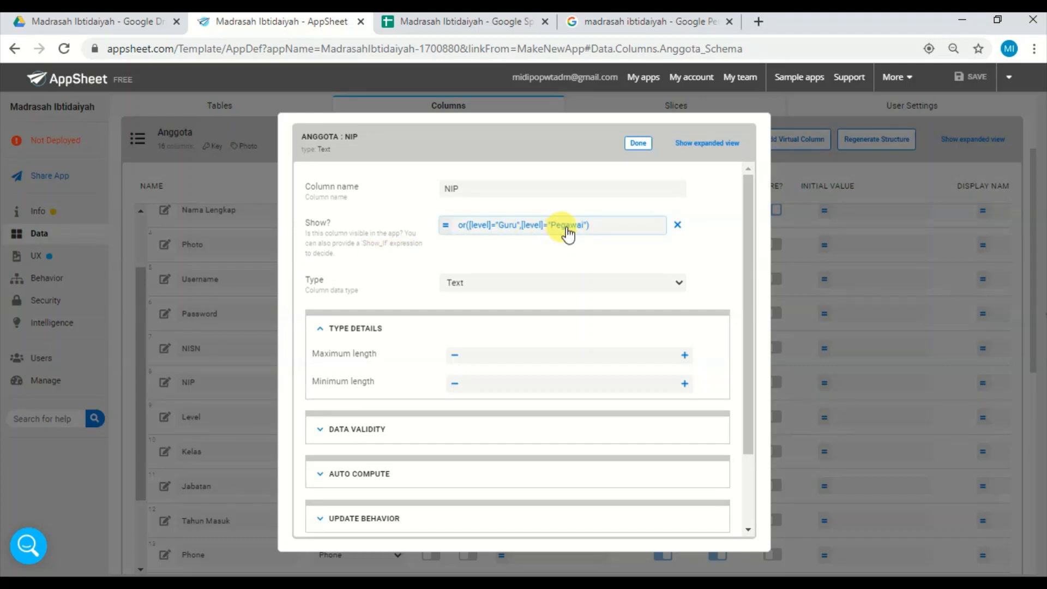
click(567, 231)
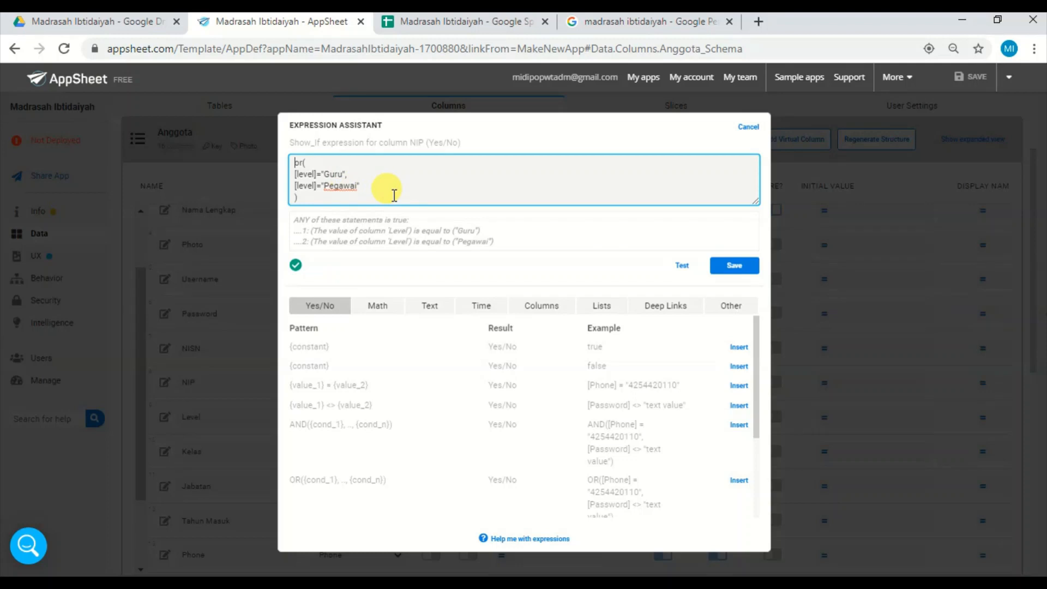
scroll(525, 252, up, 3)
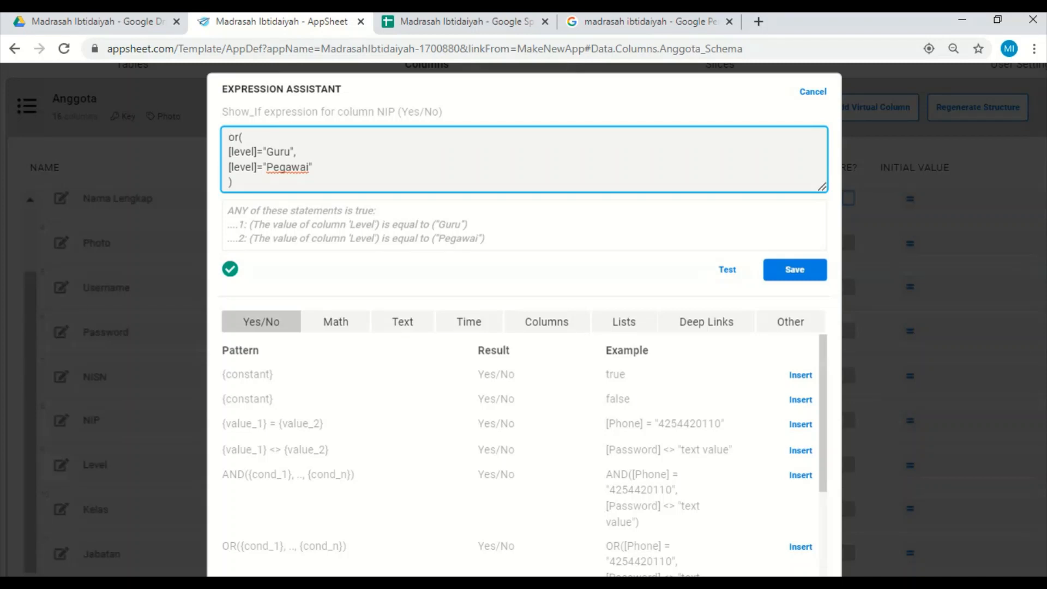
scroll(524, 250, down, 3)
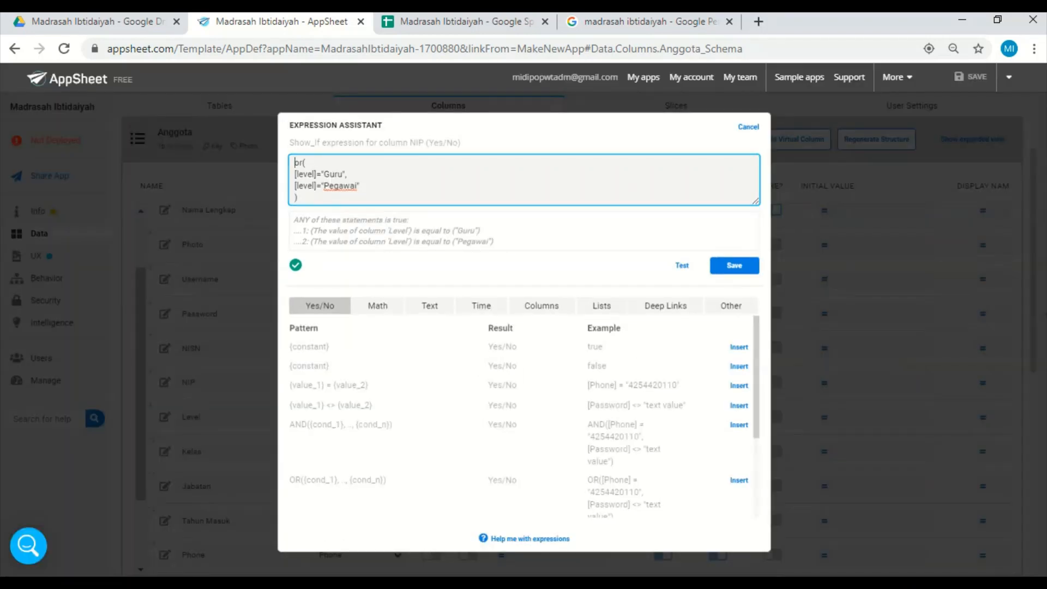
key(Escape)
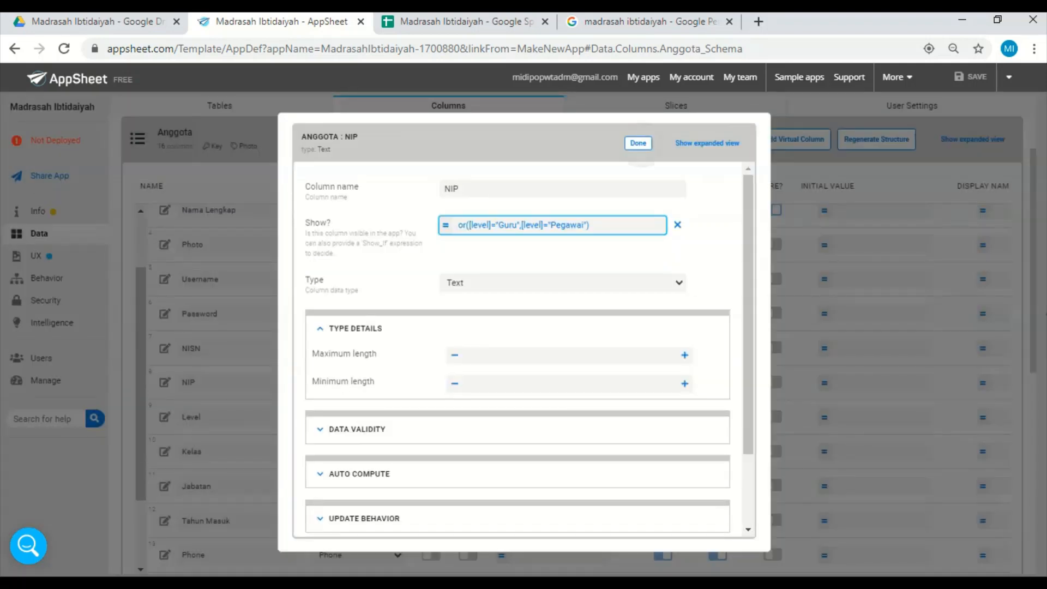
key(Escape)
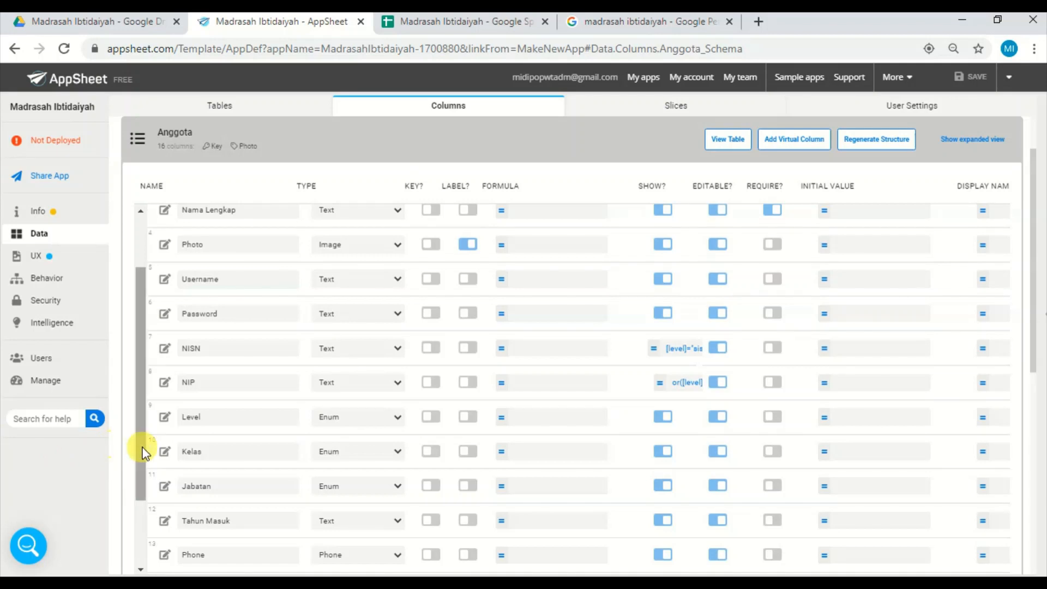
Look through the remaining Anggota columns and inspect the NISN column's data validity settings, including its Valid If formula.
drag(143, 451, 143, 524)
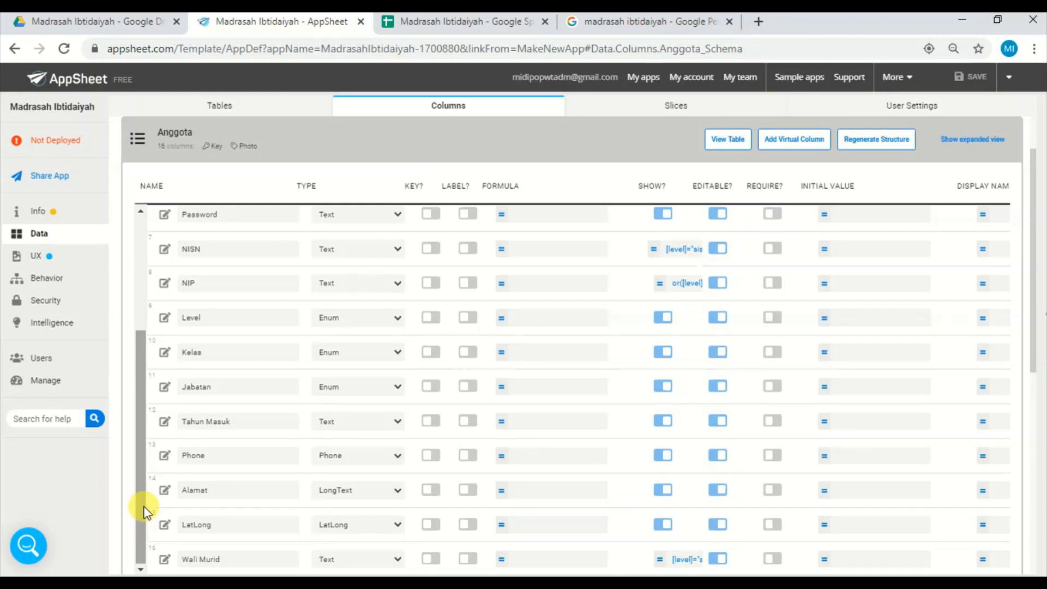
drag(142, 521, 145, 377)
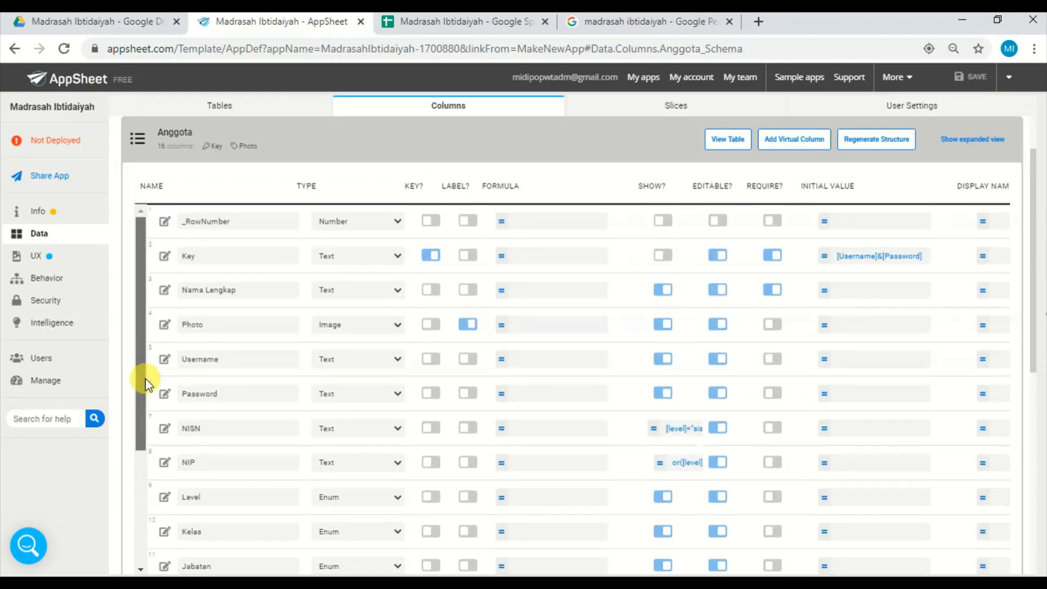
click(165, 431)
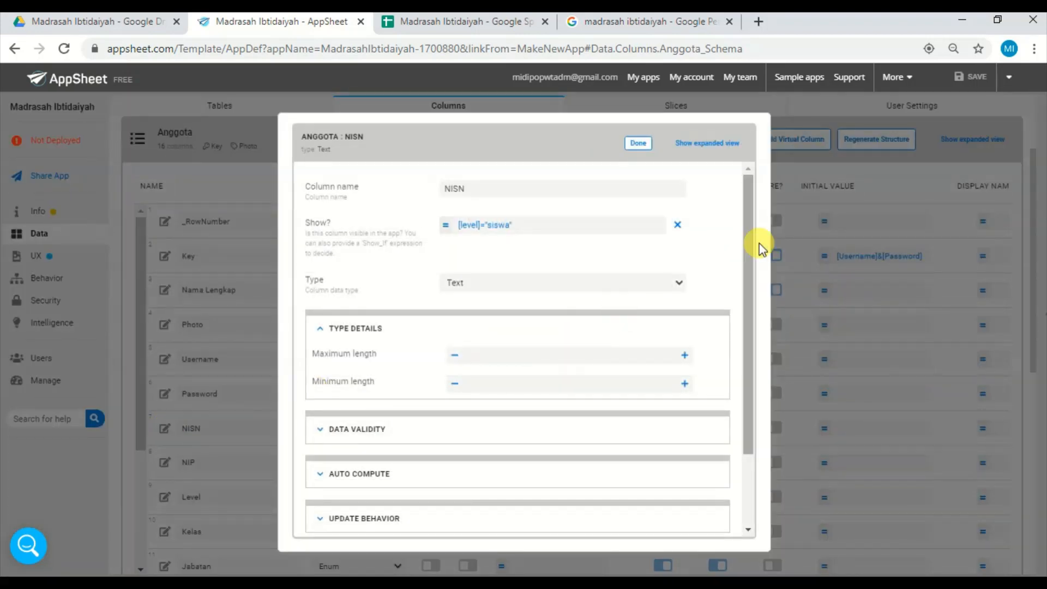
drag(747, 262, 743, 348)
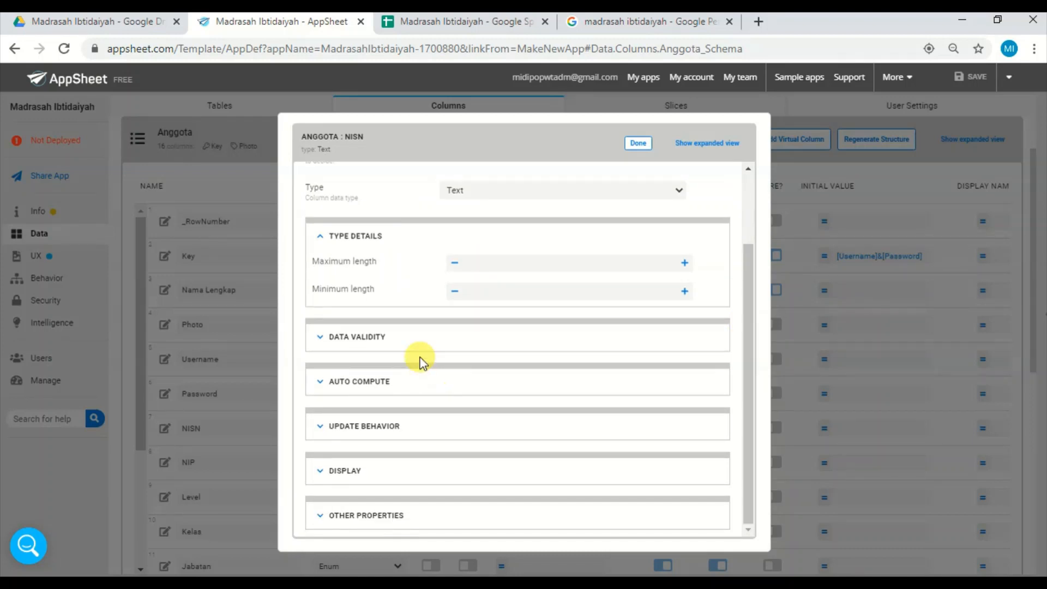
click(406, 340)
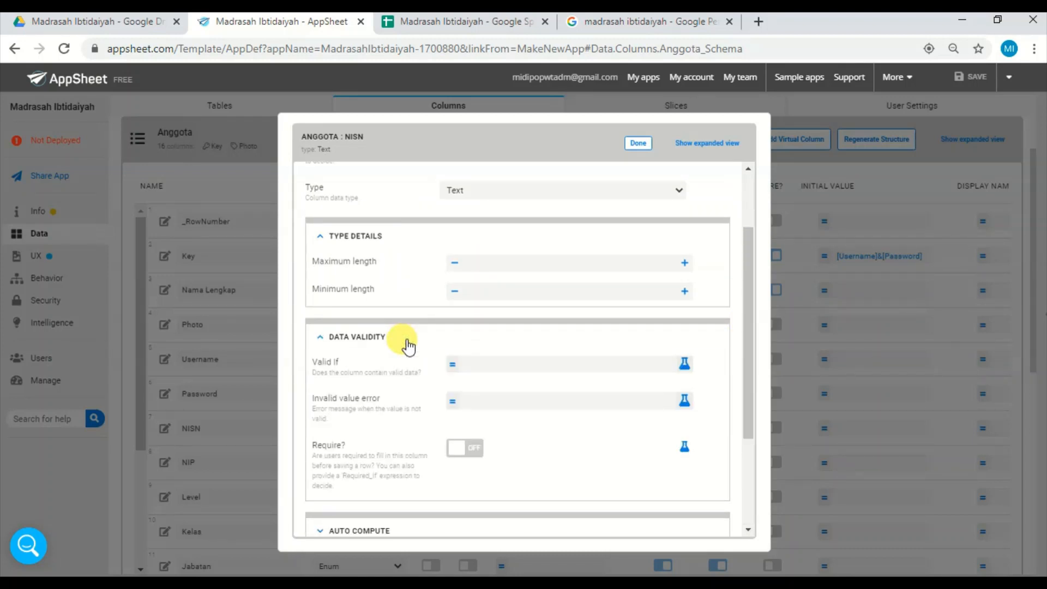
click(498, 364)
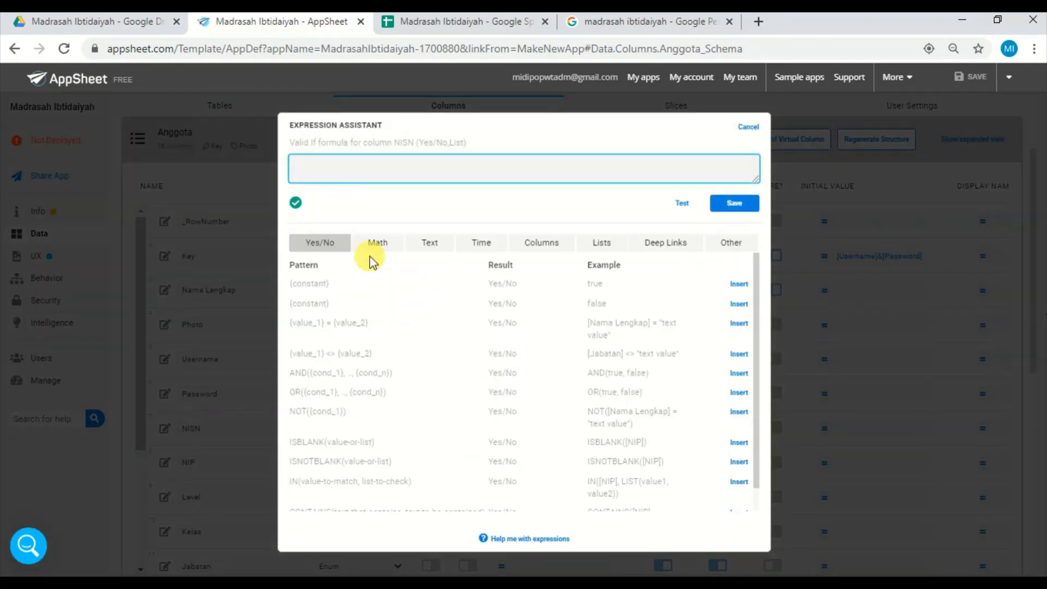
click(350, 166)
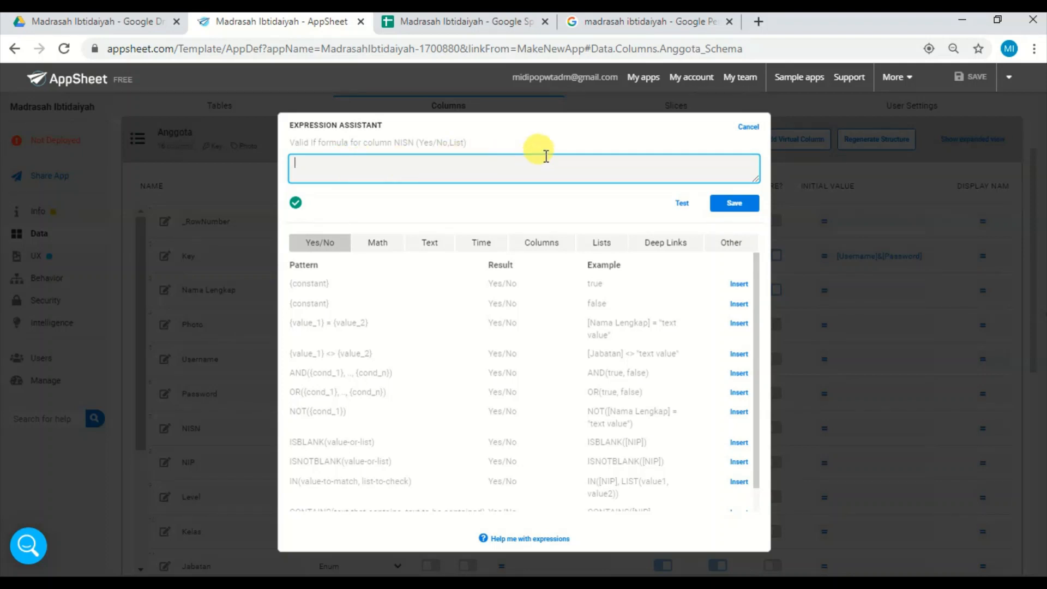
click(748, 128)
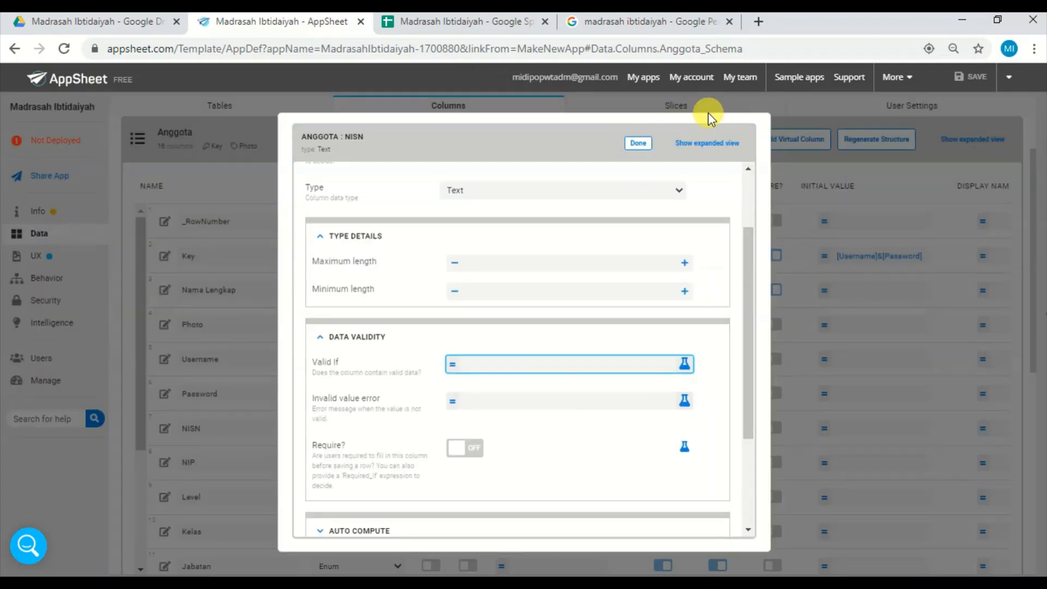
click(636, 145)
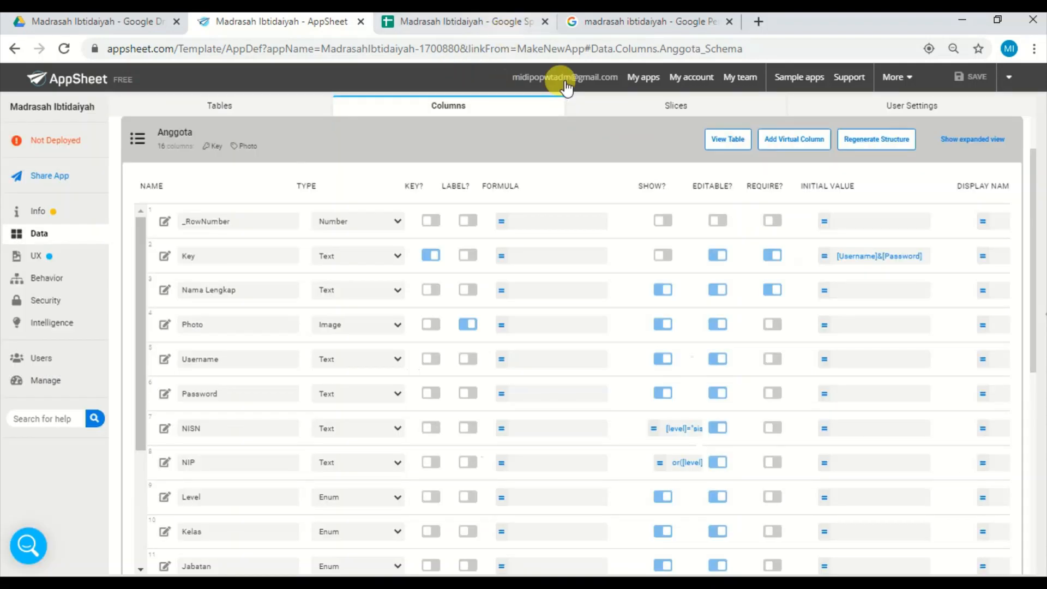
Switch to the Madrasah Ibtidaiyah spreadsheet in Google Sheets and add a new sheet named Database.
click(469, 22)
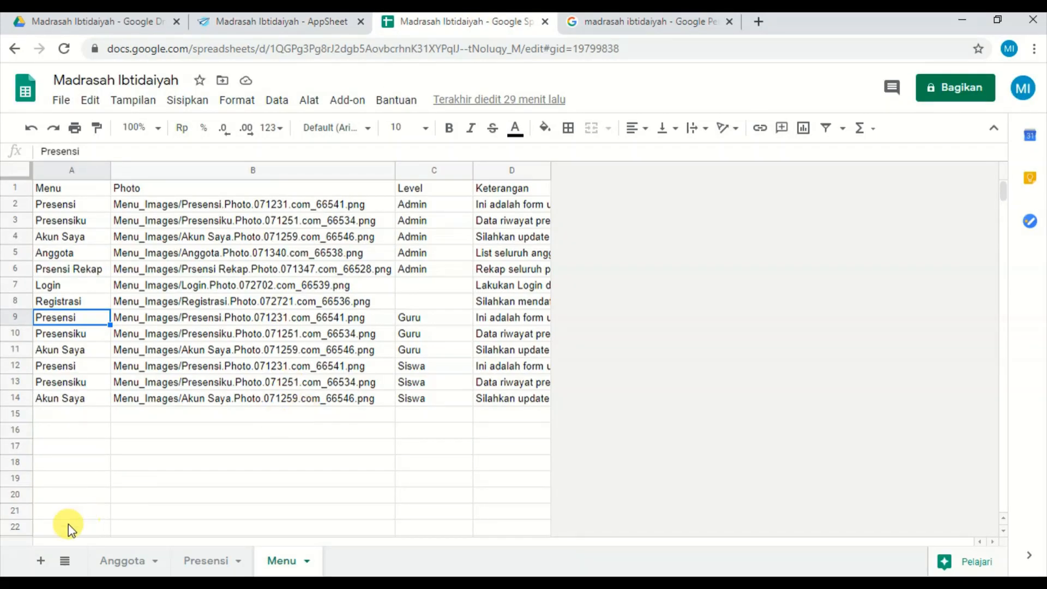
click(41, 562)
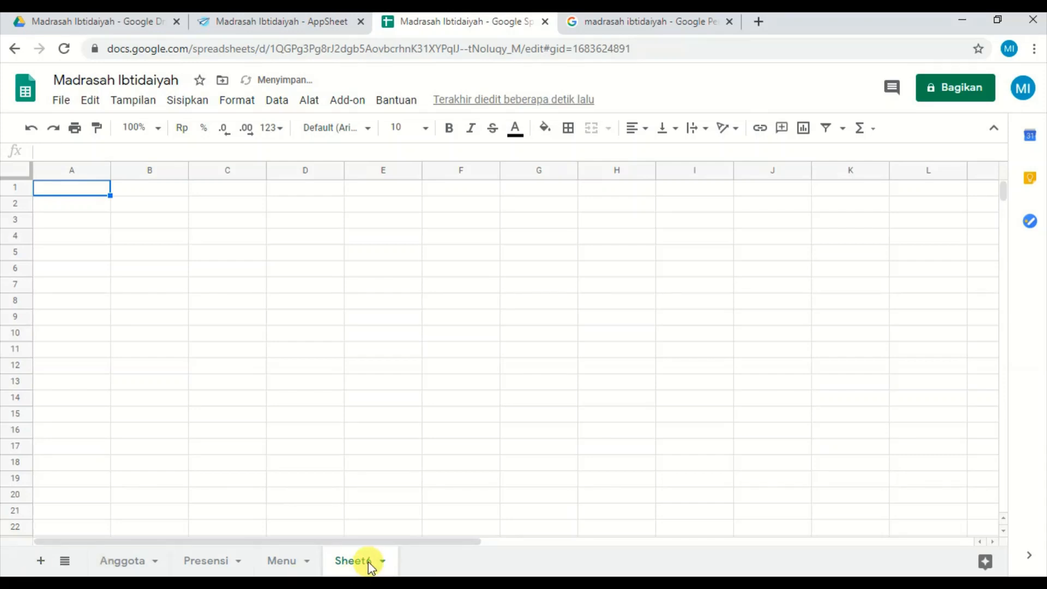
double_click(368, 562)
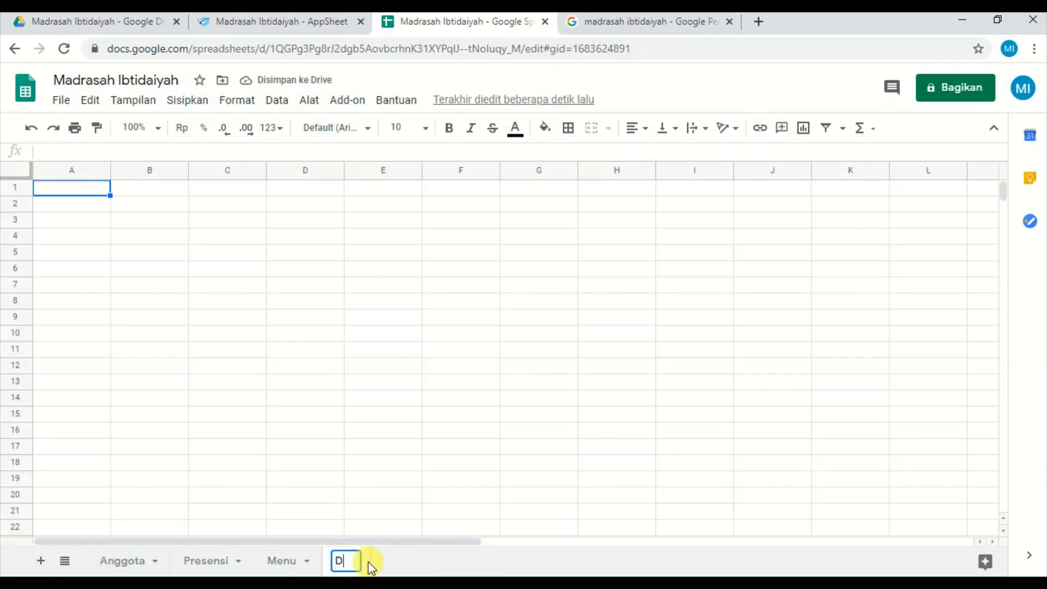
text(Database)
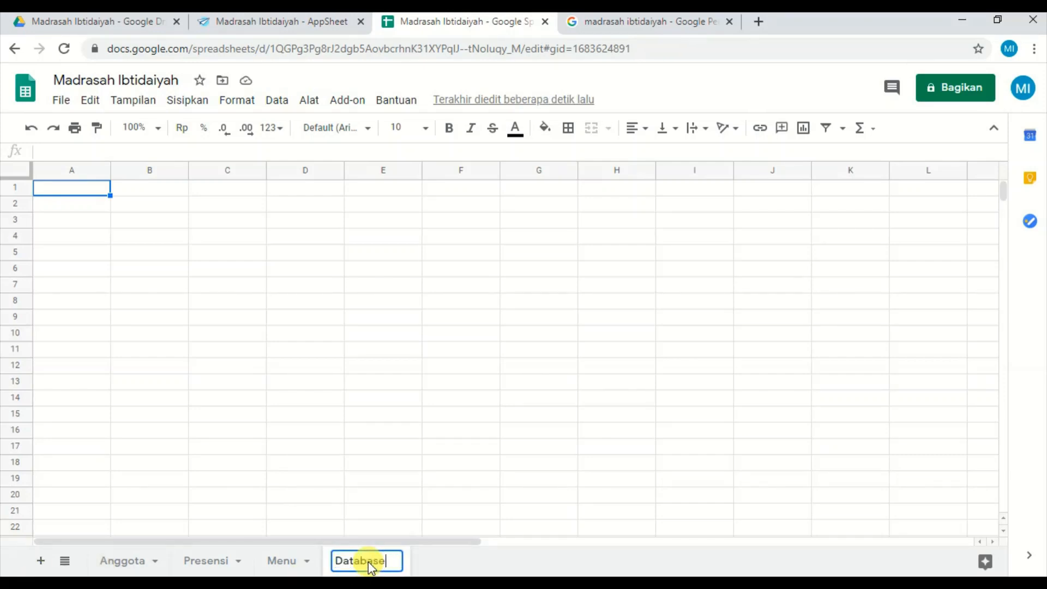
click(369, 376)
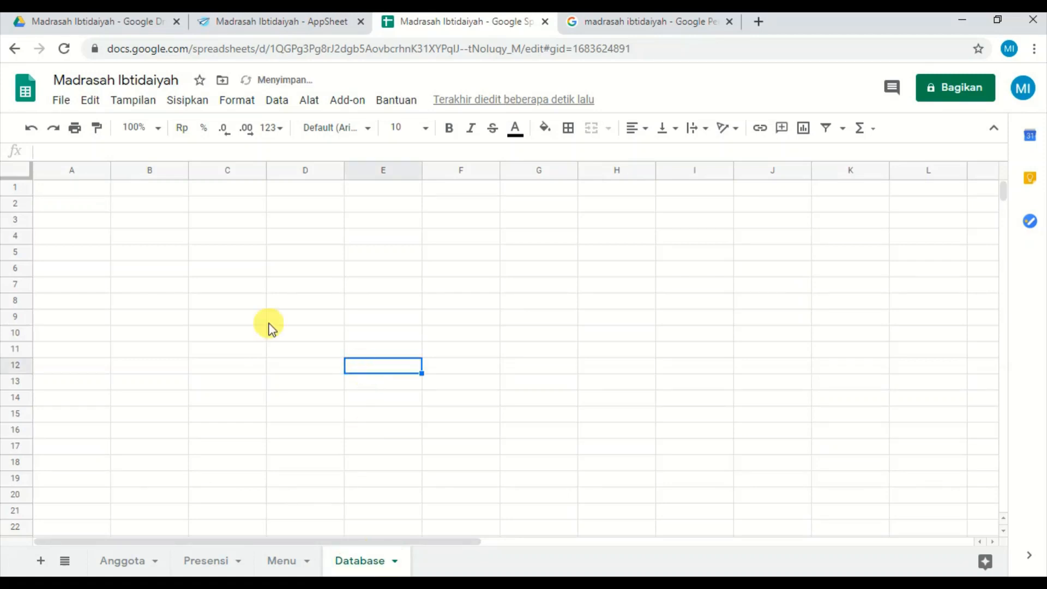
Enter the header NISN/NIP in cell A1 of the Database sheet.
click(85, 192)
text(NIS)
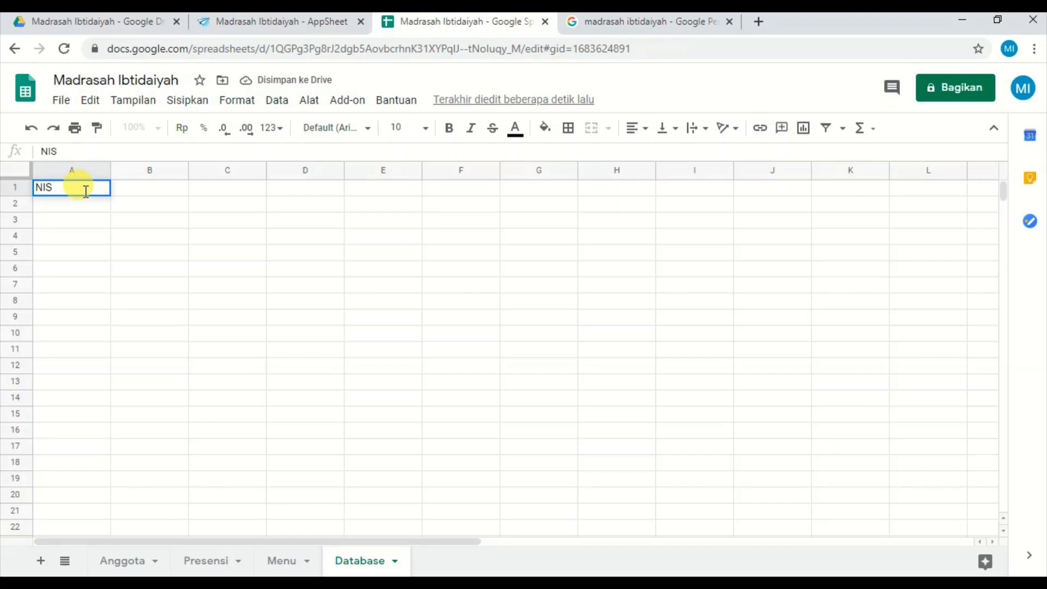
text(M)
key(BackSpace)
text(N)
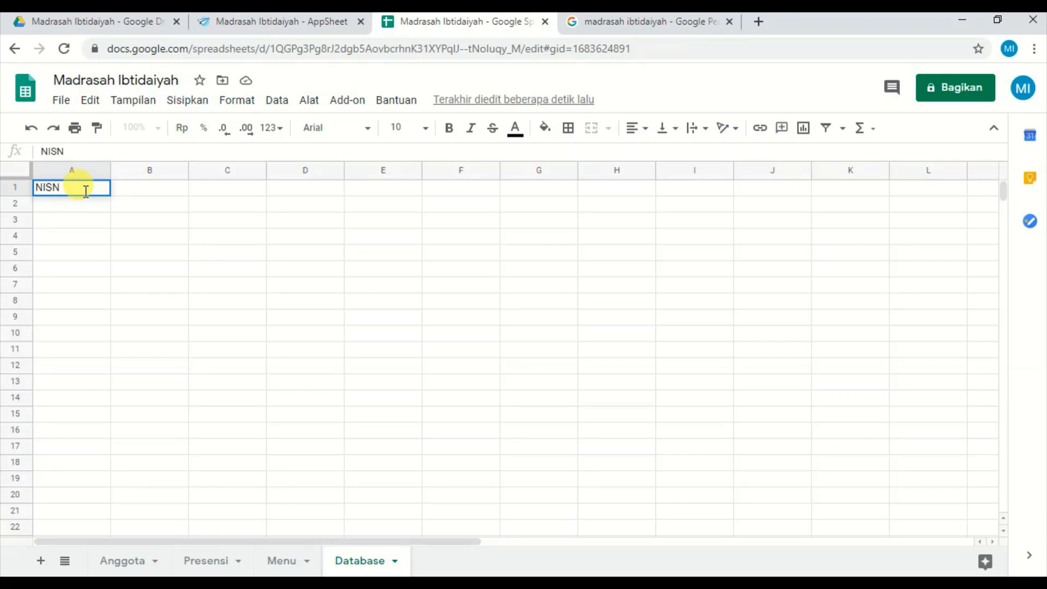
text(/NIP)
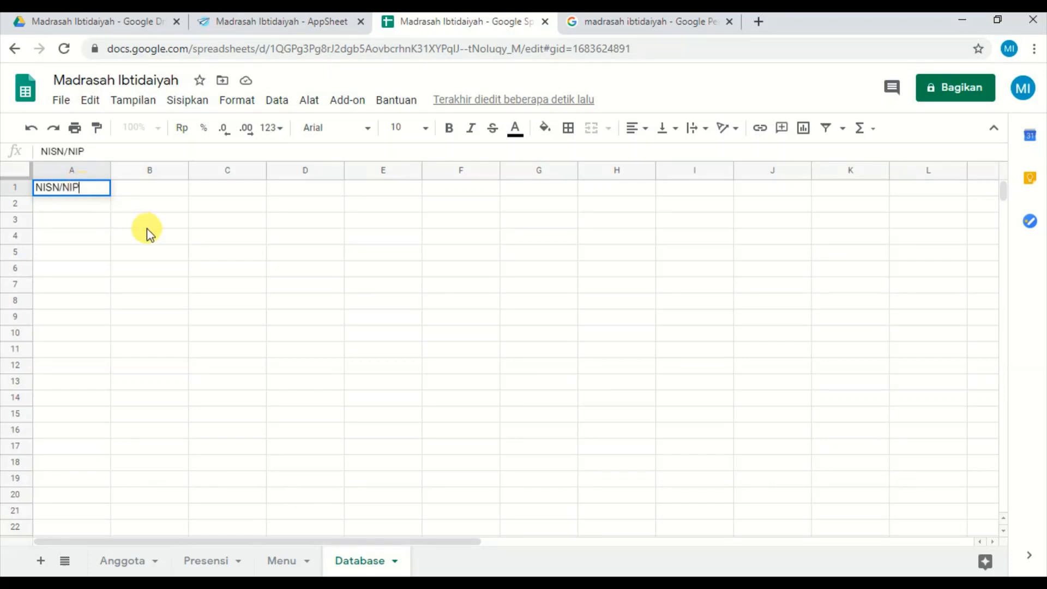
click(147, 226)
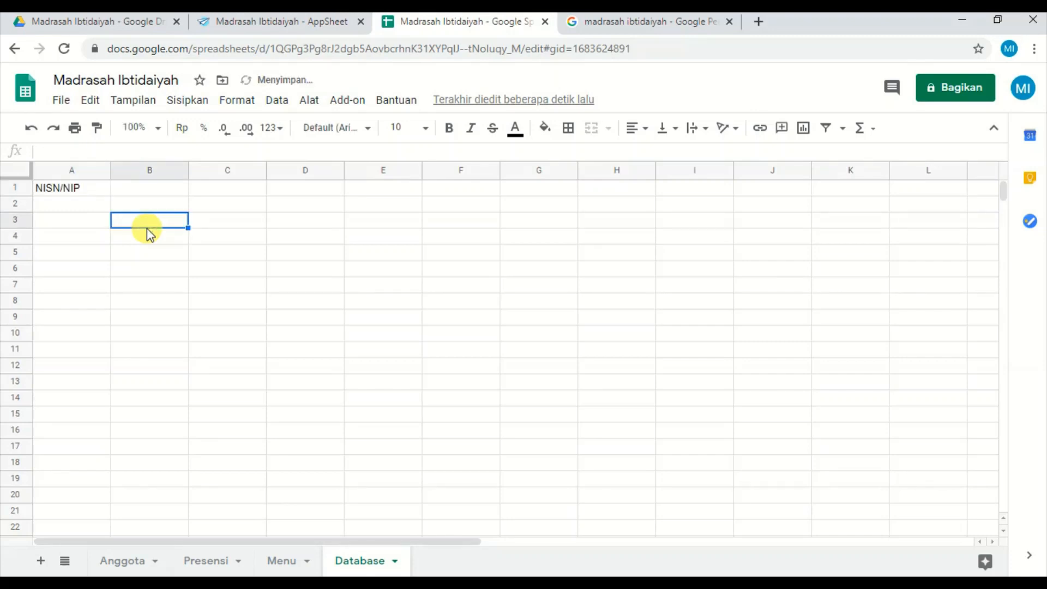
Enter two sample student ID numbers in cells A2 and A3 under the NISN/NIP header.
click(89, 206)
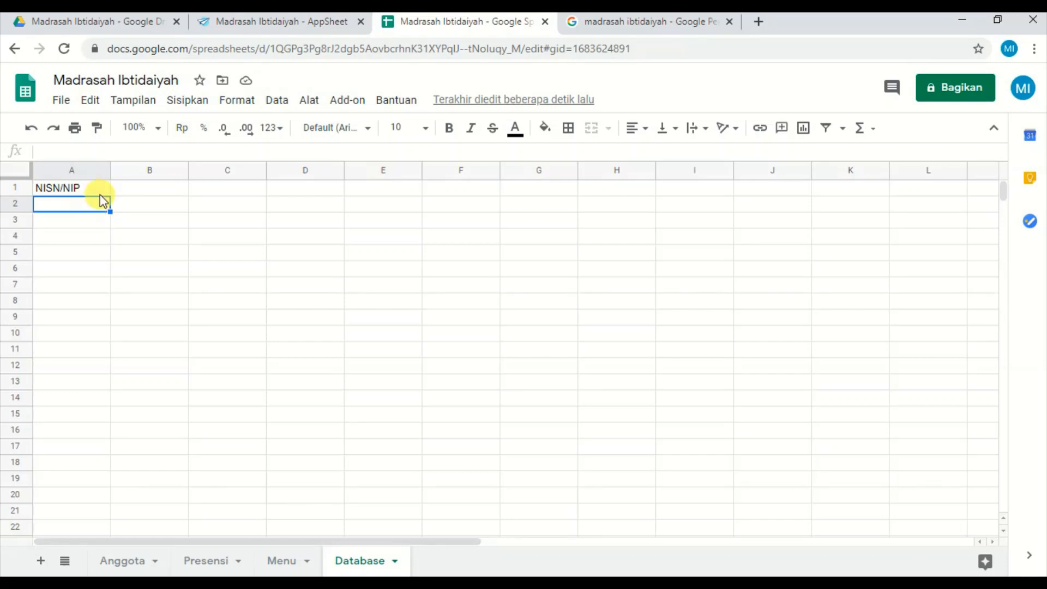
click(94, 191)
click(94, 205)
text(98878785)
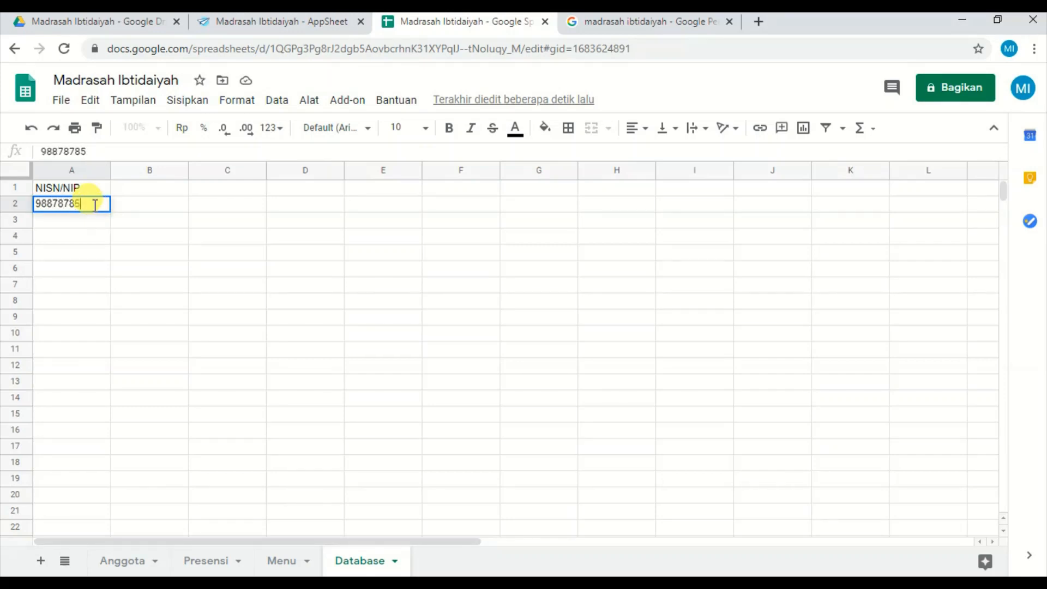
click(91, 224)
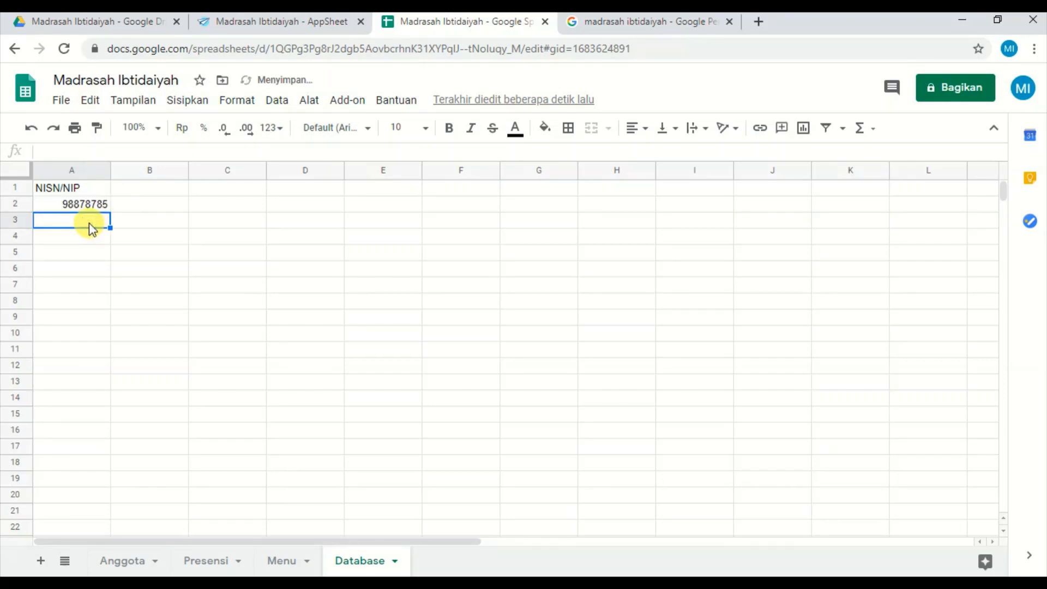
text(9879879)
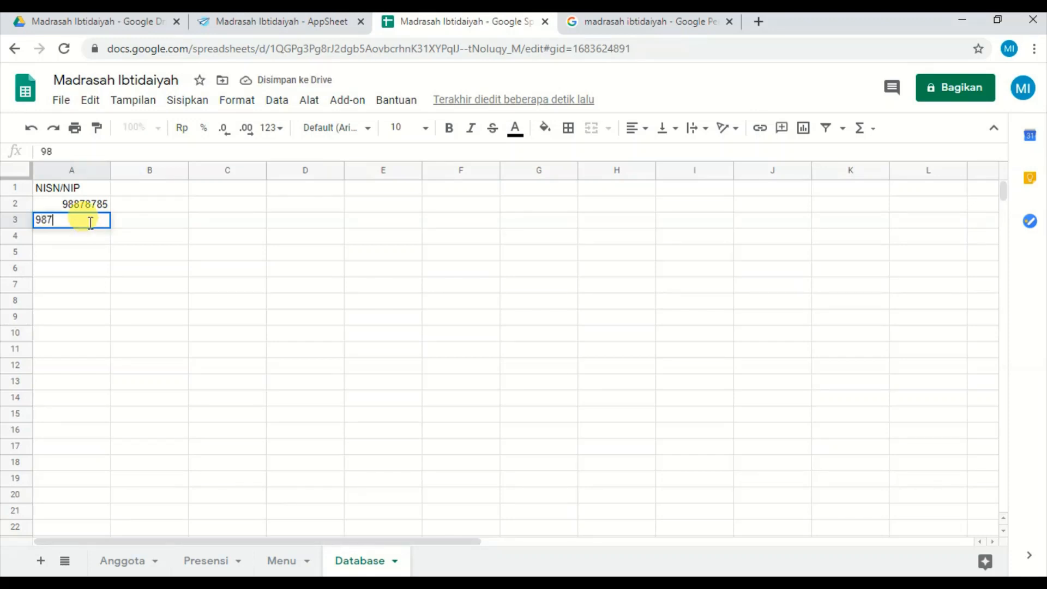
click(86, 236)
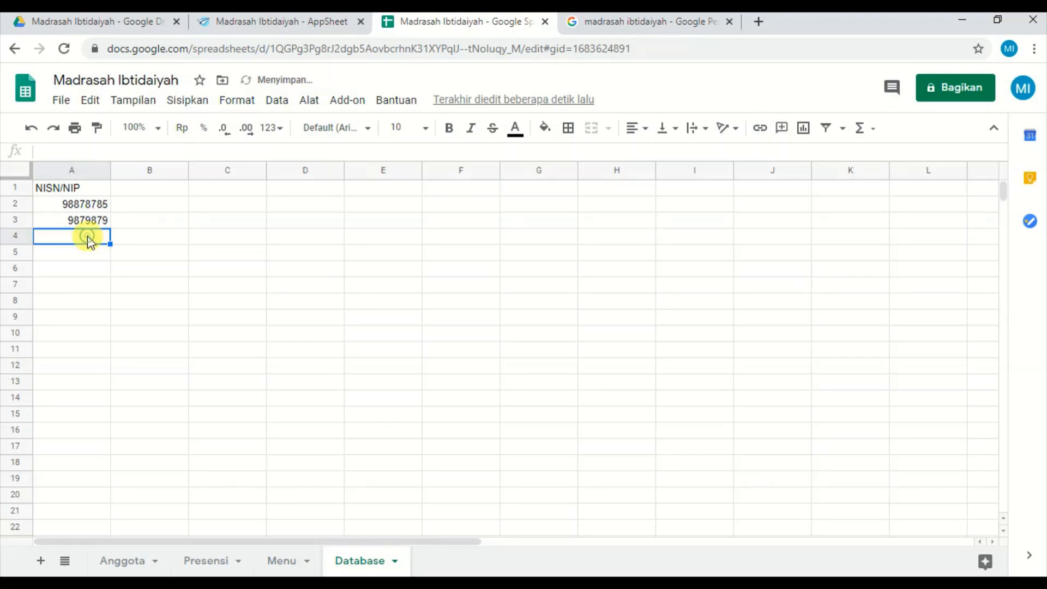
Fill the number in A3 down through A19 and fit column A's width to its contents.
click(97, 220)
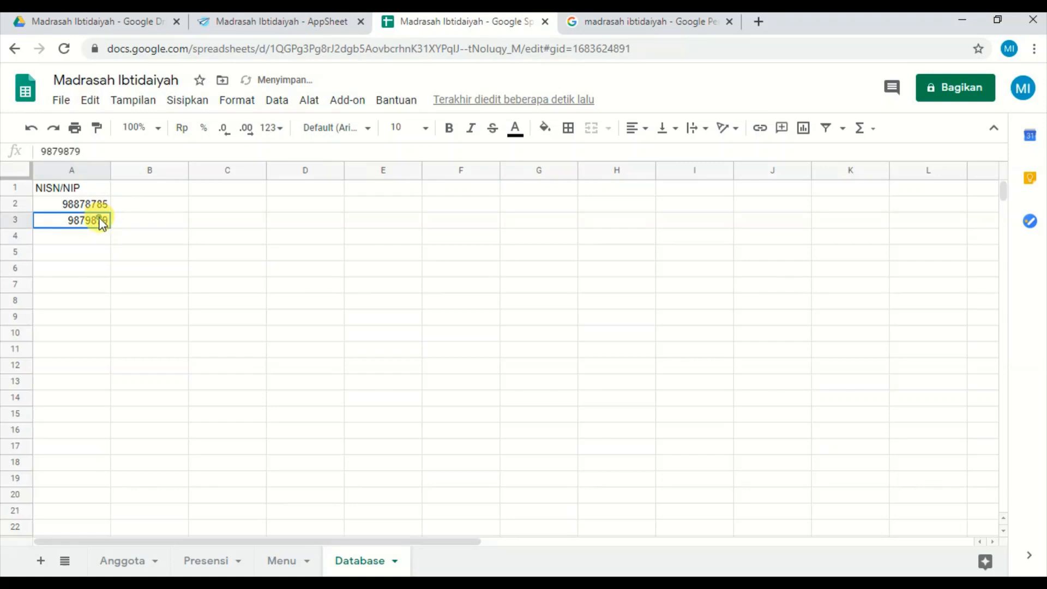
drag(110, 227, 107, 478)
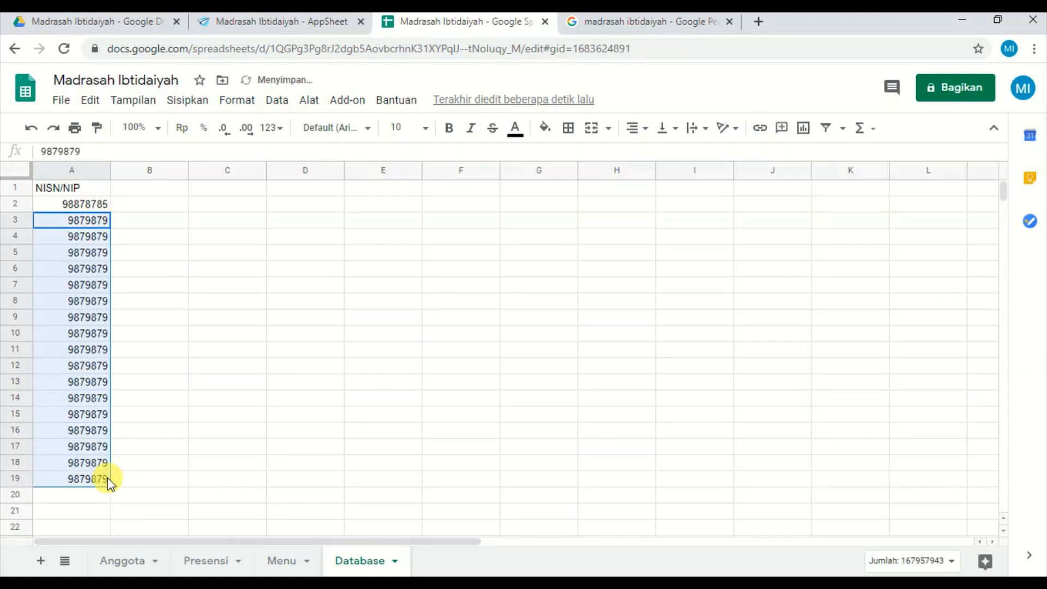
click(52, 240)
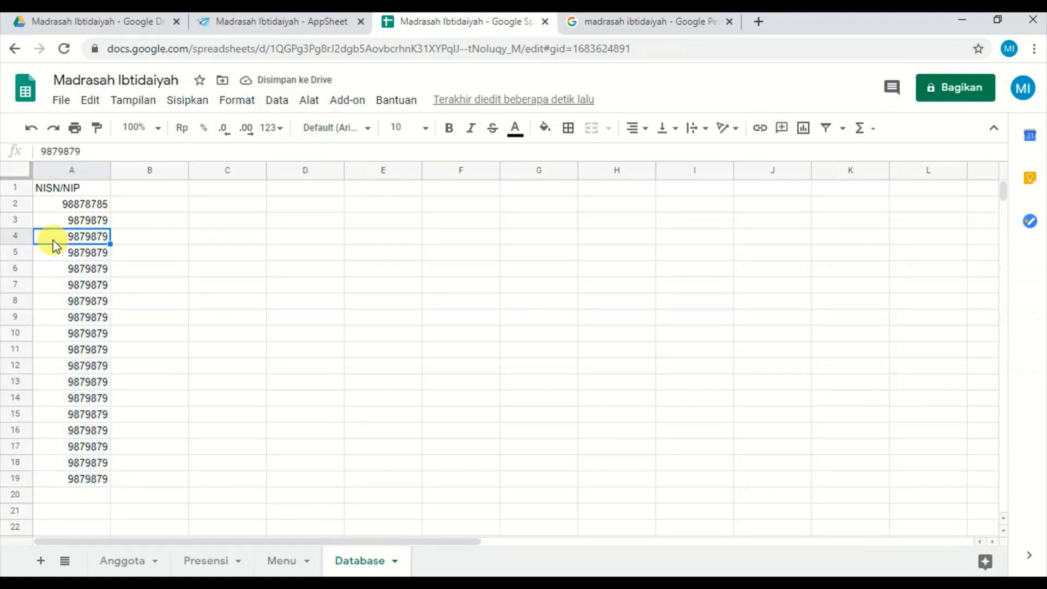
double_click(108, 171)
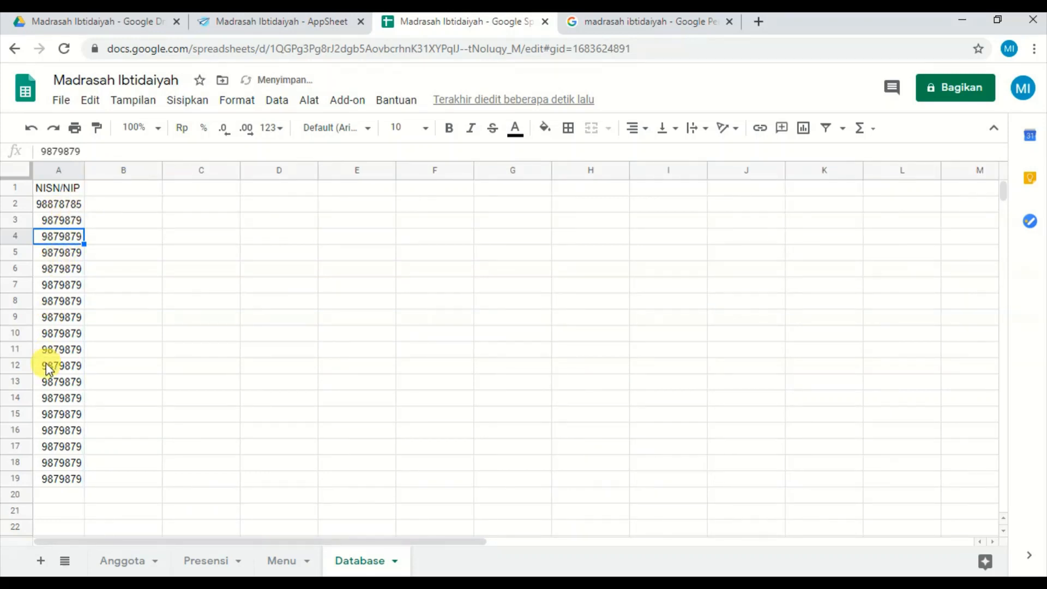
Clear the surplus filled numbers in A6:A20, keeping only the entries down to row 5.
click(56, 353)
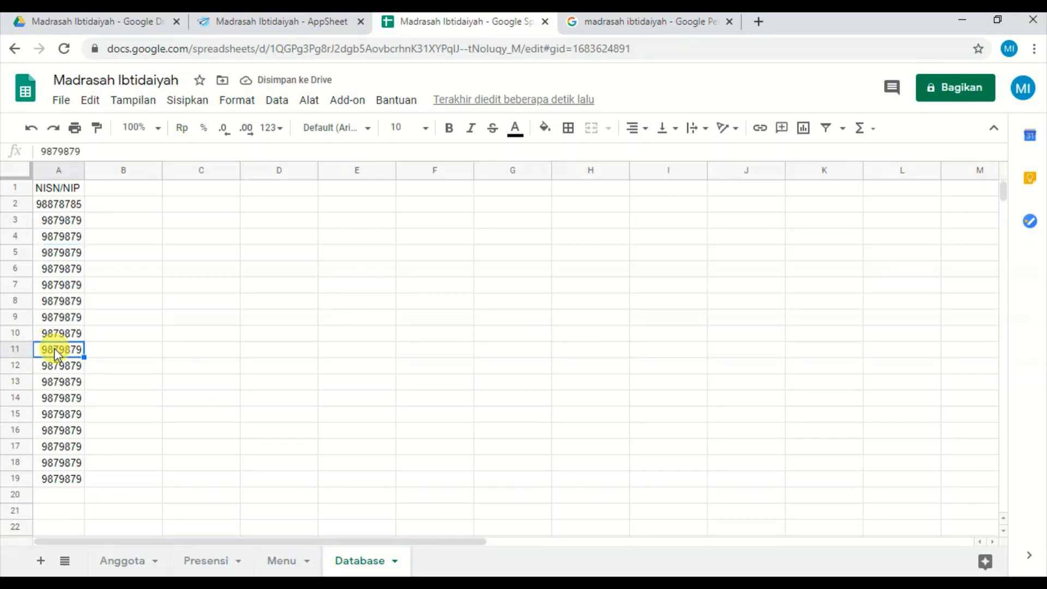
key(Up)
key(Up)
key(Up)
key(Up)
key(Up)
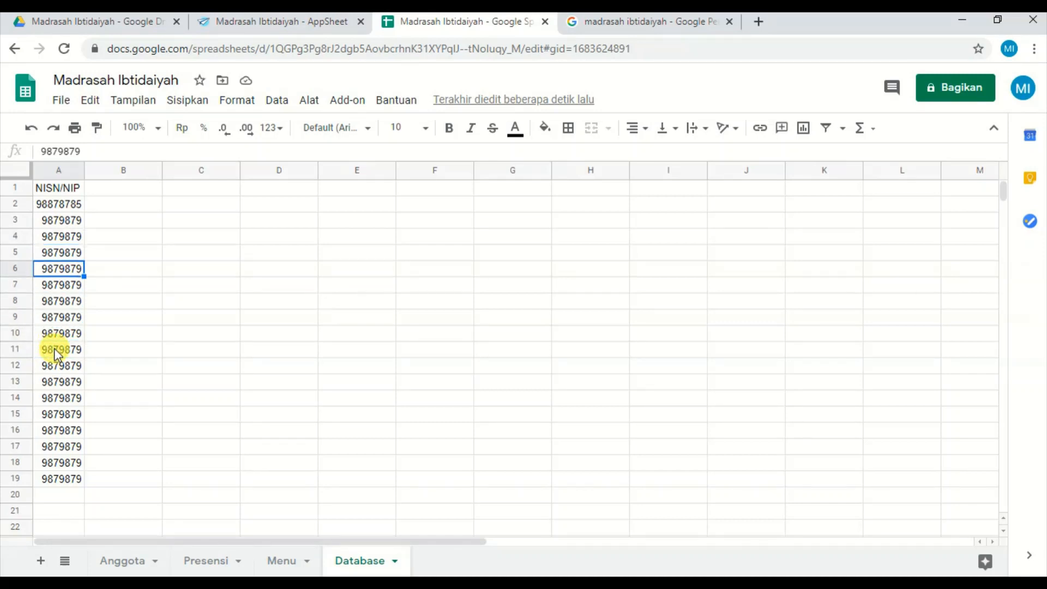
key(shift+Down)
key(shift+Down)
key(shift+Down)
key(shift+Down)
key(shift+Down)
key(shift+Down)
key(shift+Down)
key(shift+Down)
key(shift+Down)
key(shift+Down)
key(shift+Down)
key(shift+Down)
key(shift+Down)
key(shift+Down)
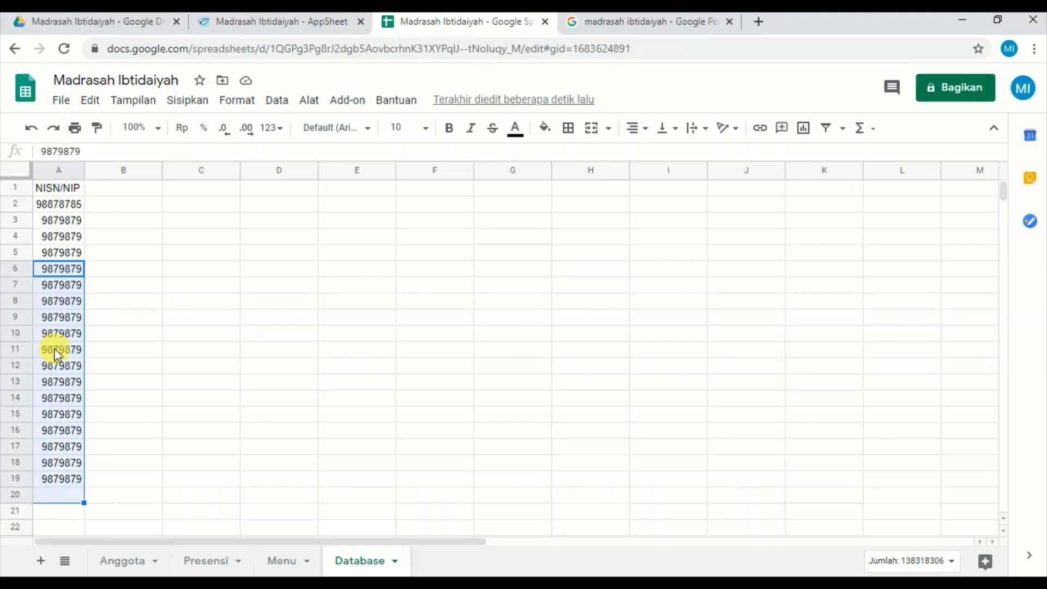
key(Delete)
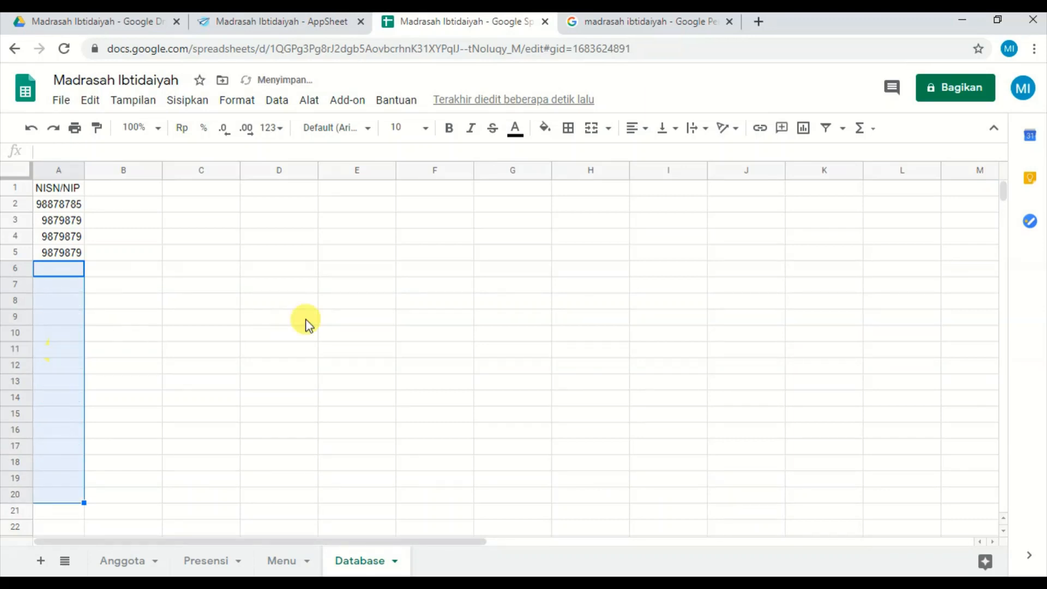
click(400, 274)
click(307, 361)
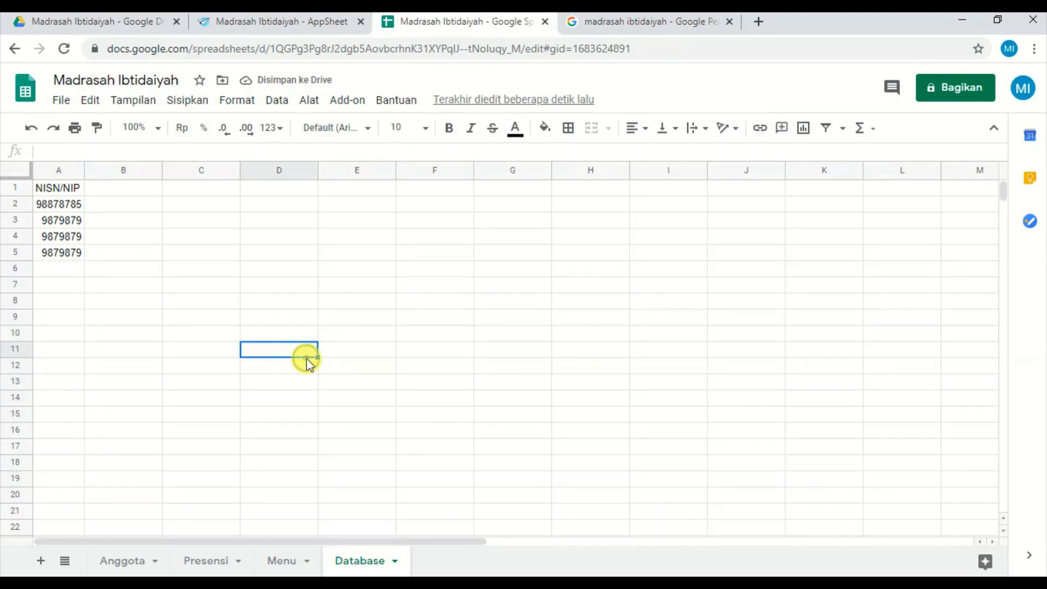
Switch to the AppSheet editor, reload the app's table list and add the Database sheet as a new table.
click(280, 21)
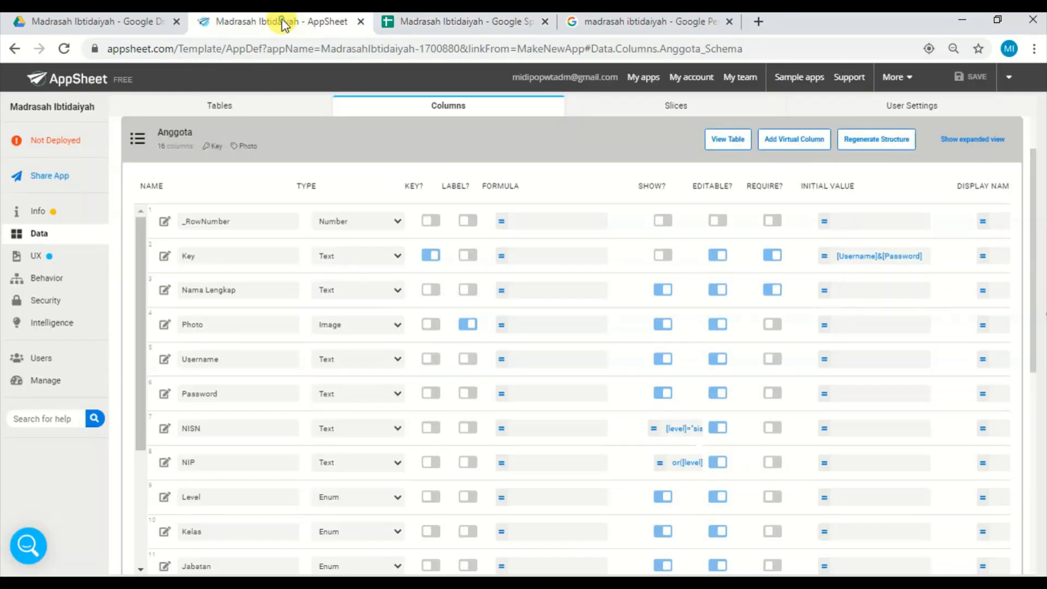
click(246, 146)
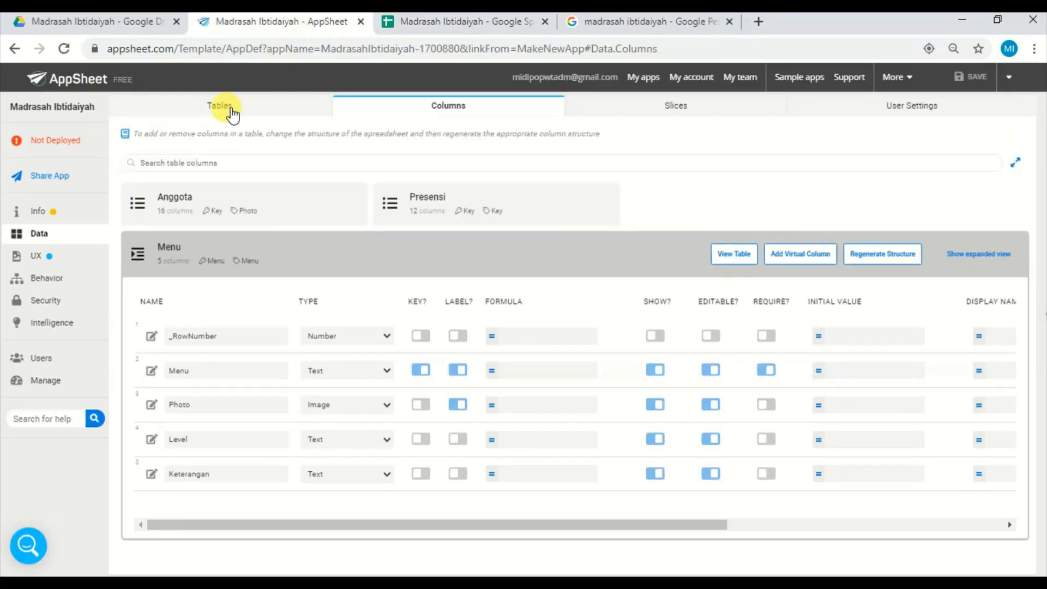
click(231, 109)
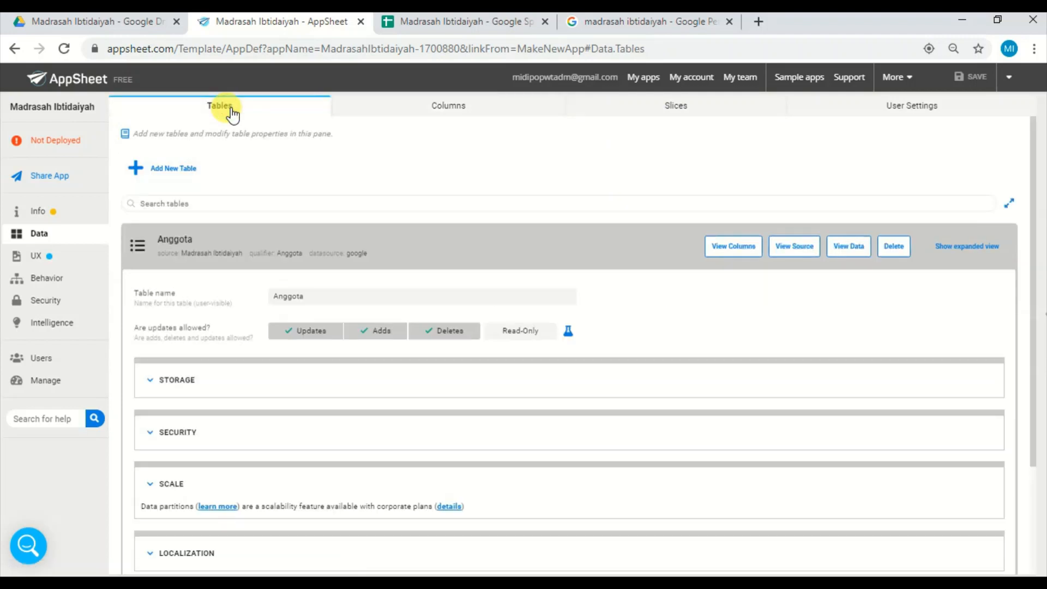
click(191, 172)
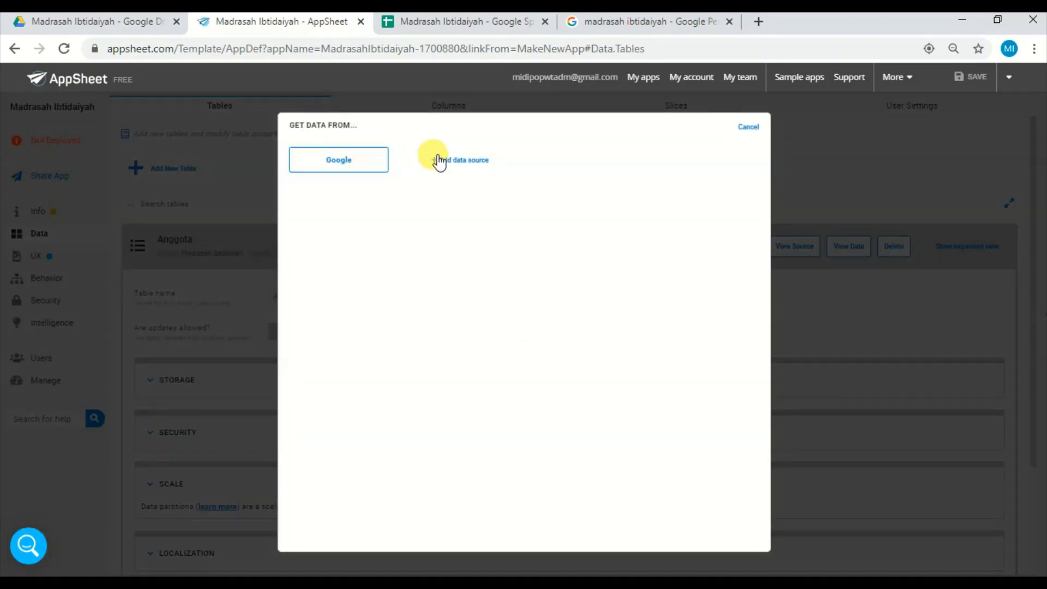
click(747, 127)
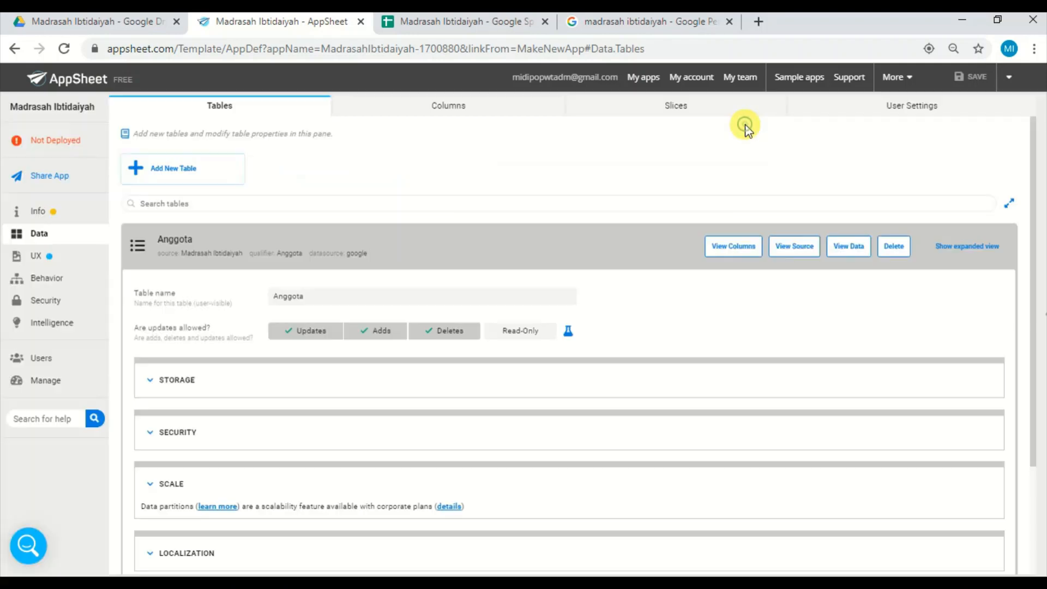
click(64, 49)
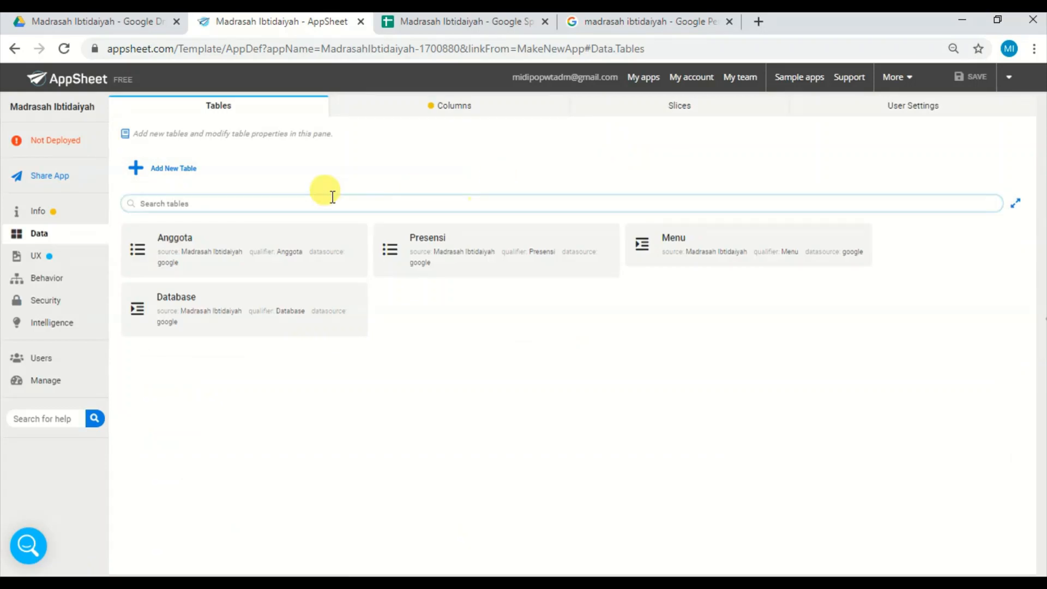
Make NISN/NIP both the label and the key of the Database table in place of the _RowNumber key.
click(298, 310)
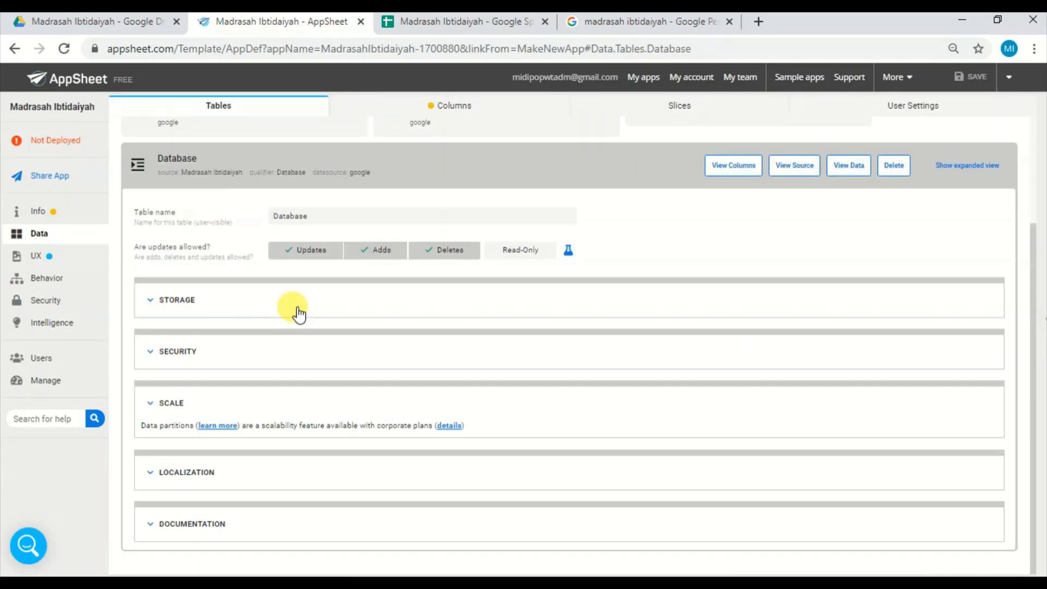
click(721, 173)
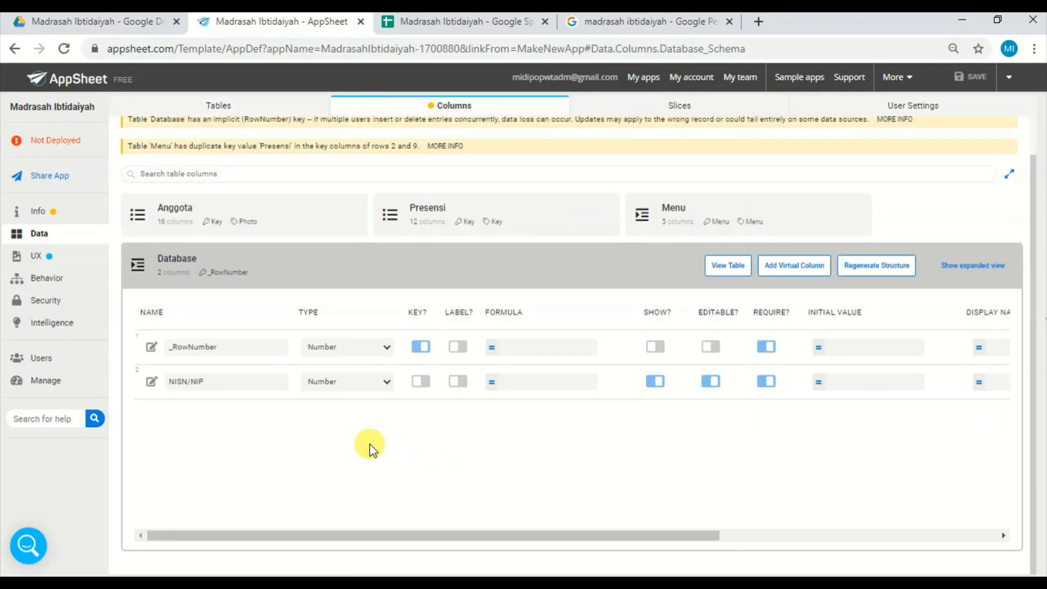
click(461, 381)
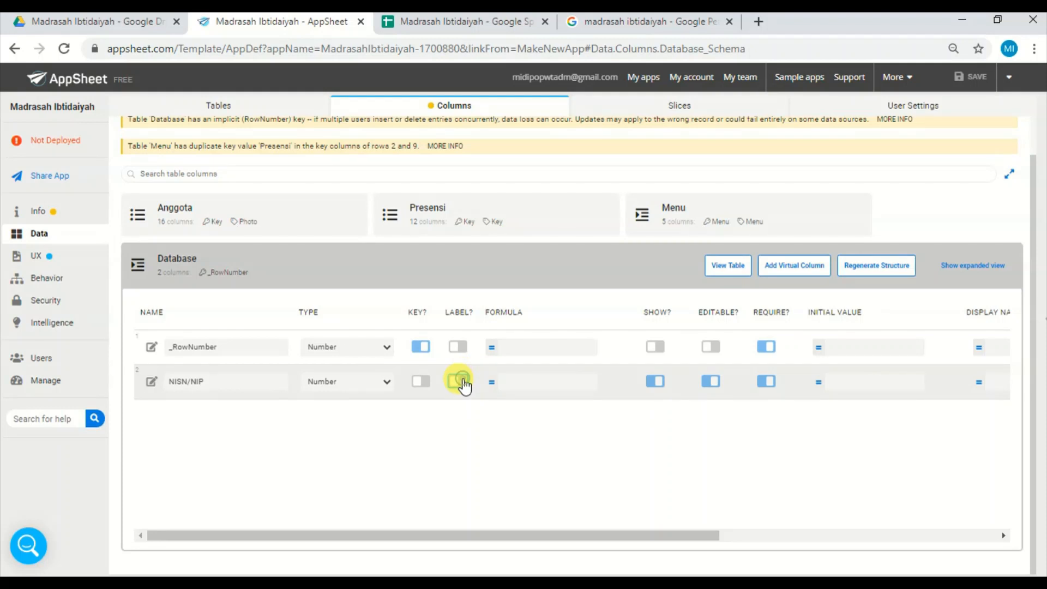
click(422, 382)
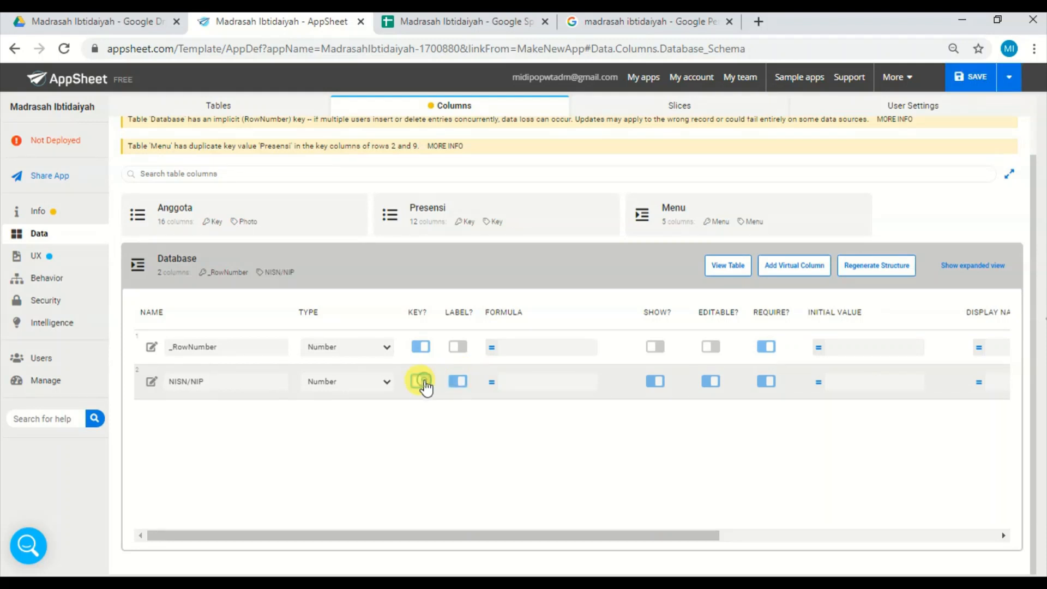
click(420, 347)
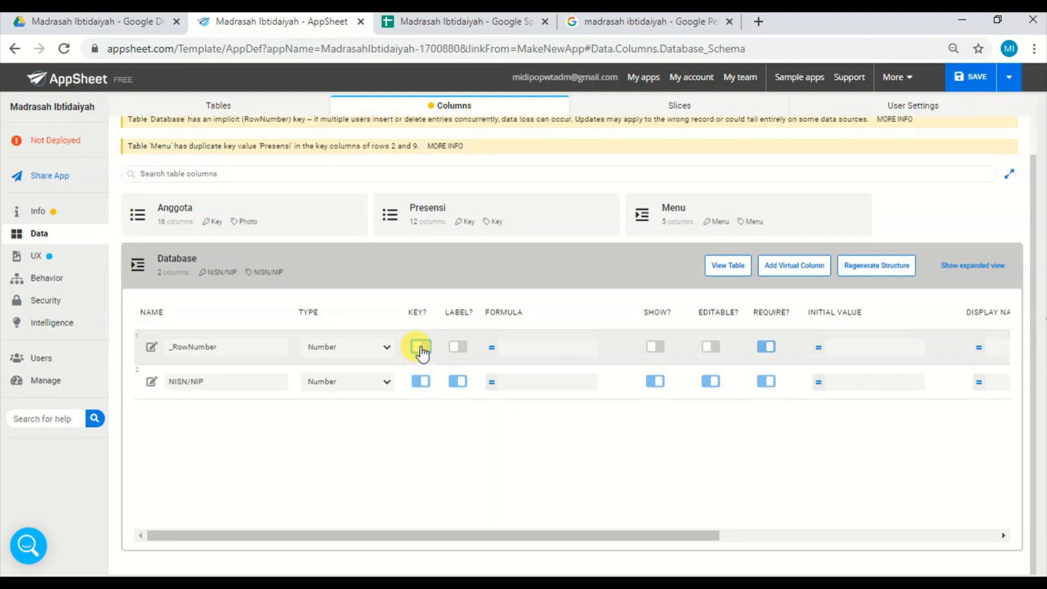
Change the type of the NISN column in the Anggota table to Ref.
click(294, 270)
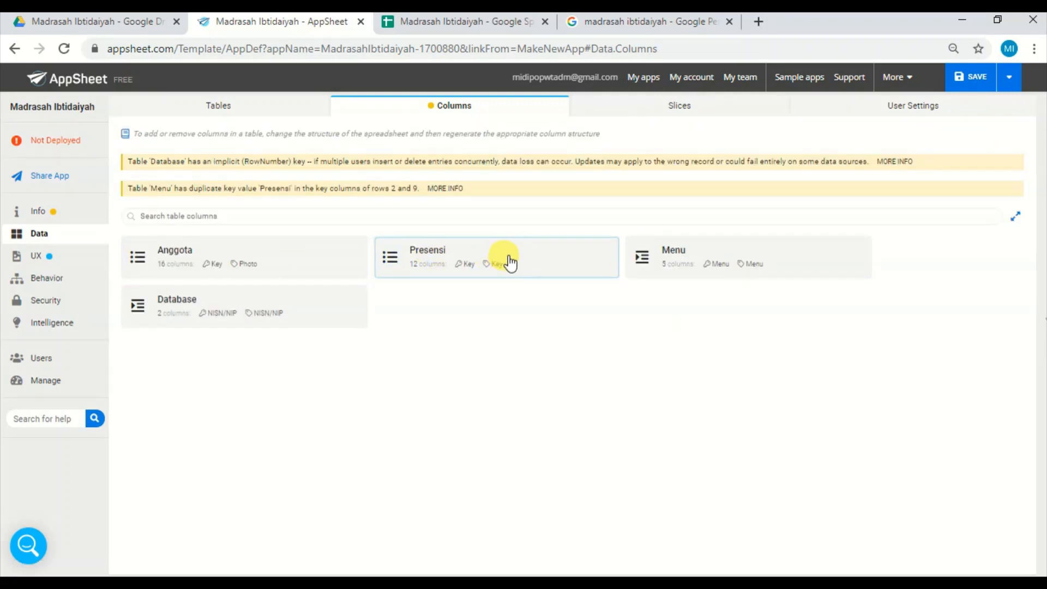
click(227, 259)
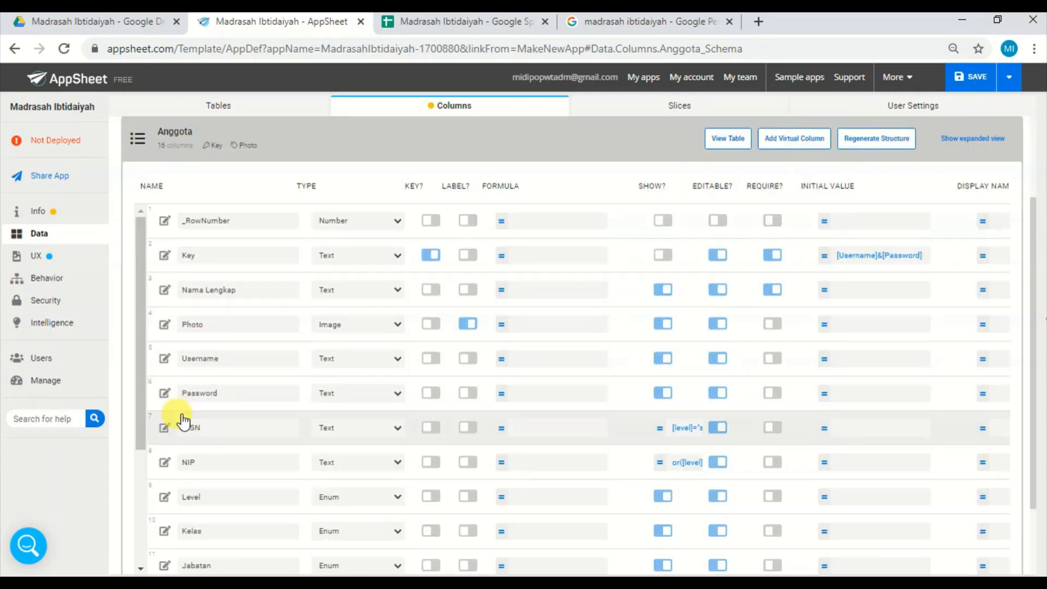
click(165, 429)
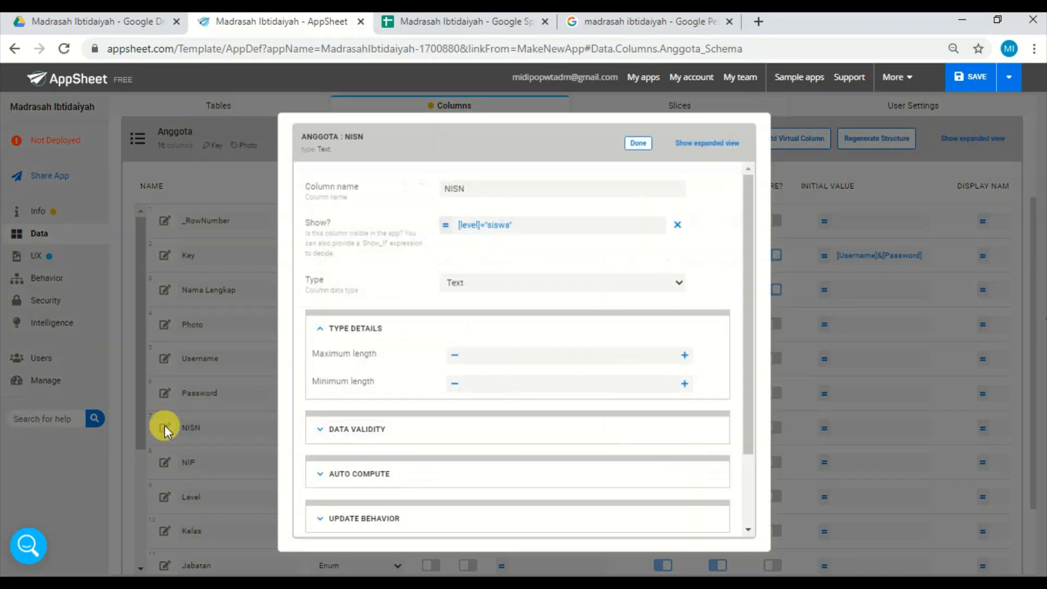
click(625, 284)
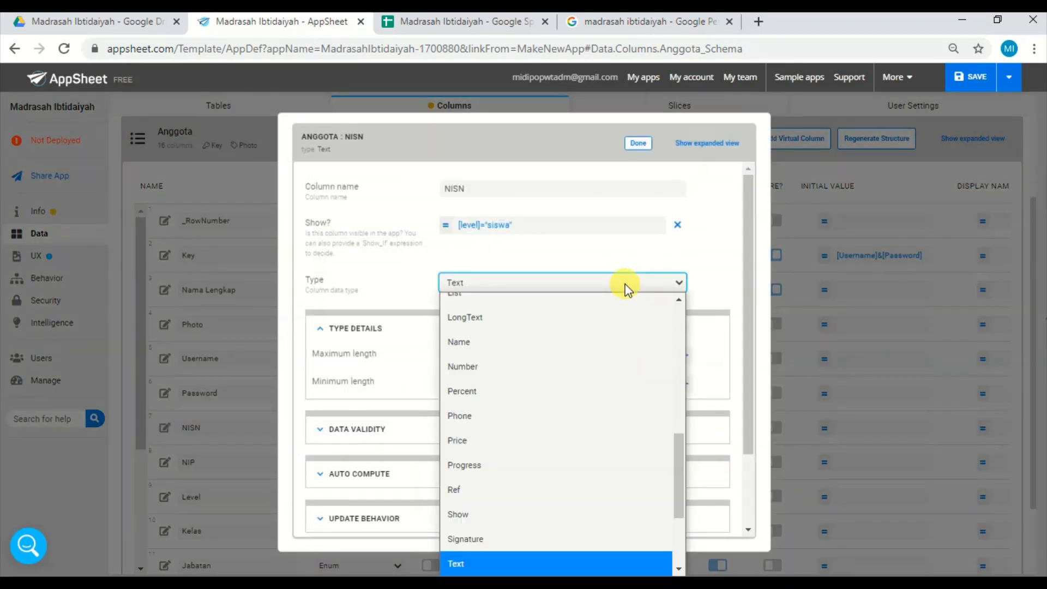
scroll(682, 381, up, 1)
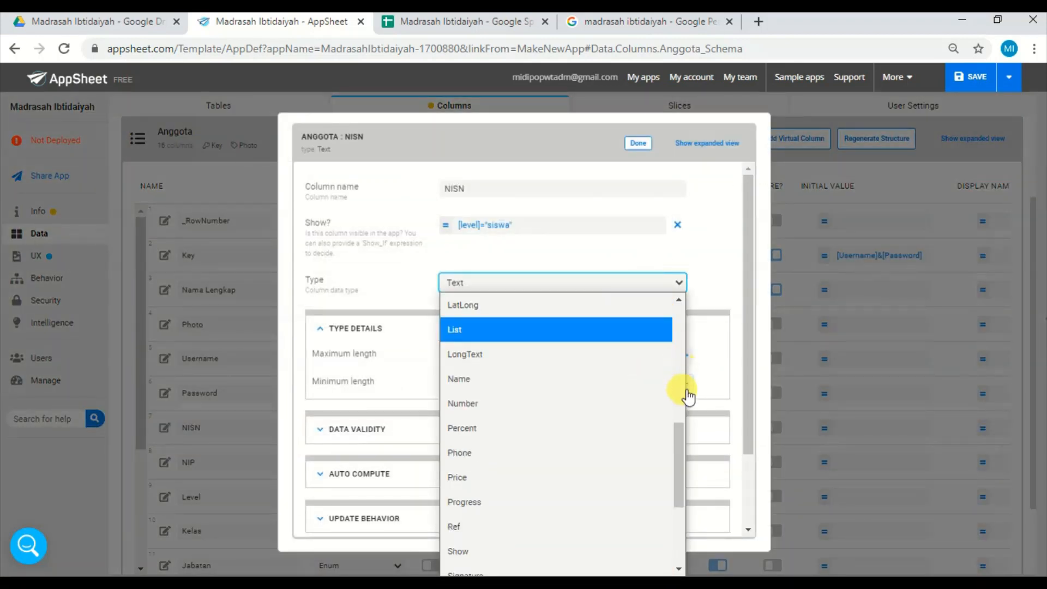
click(523, 521)
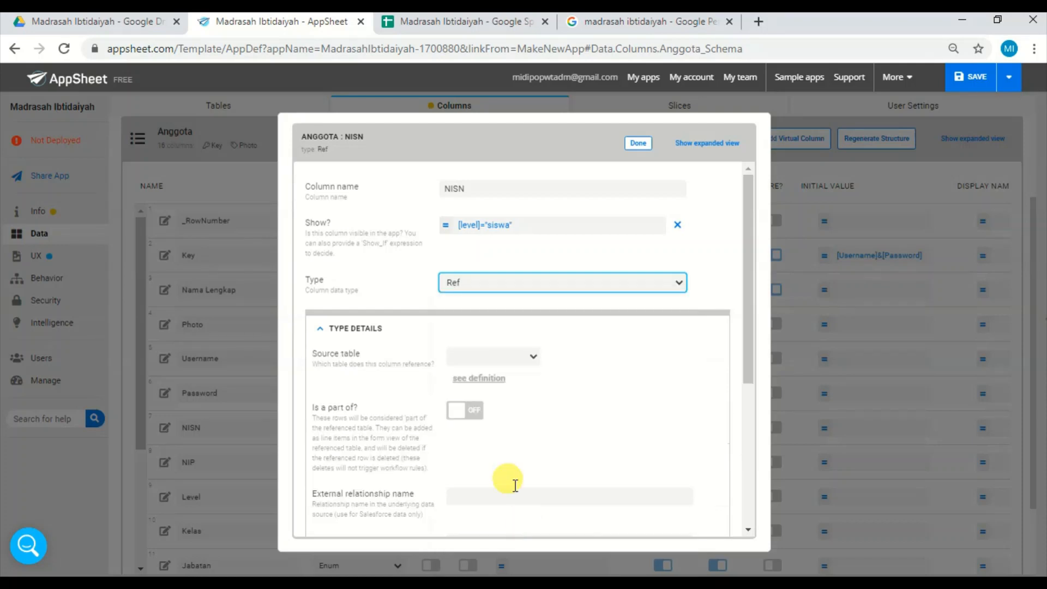
Set Database as the source table of the NISN reference and go to its data validity settings.
click(532, 358)
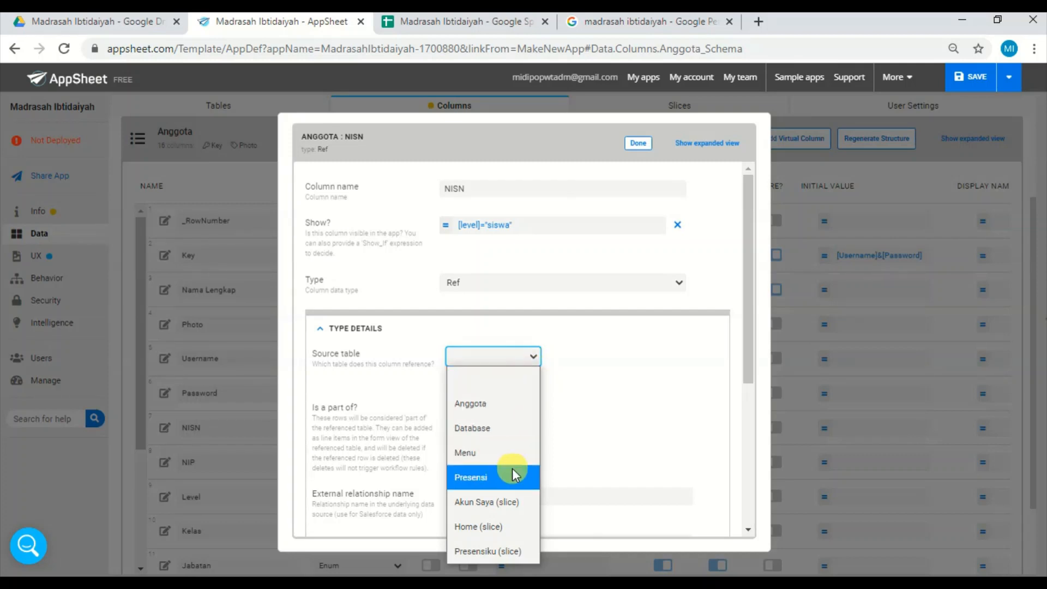
click(497, 436)
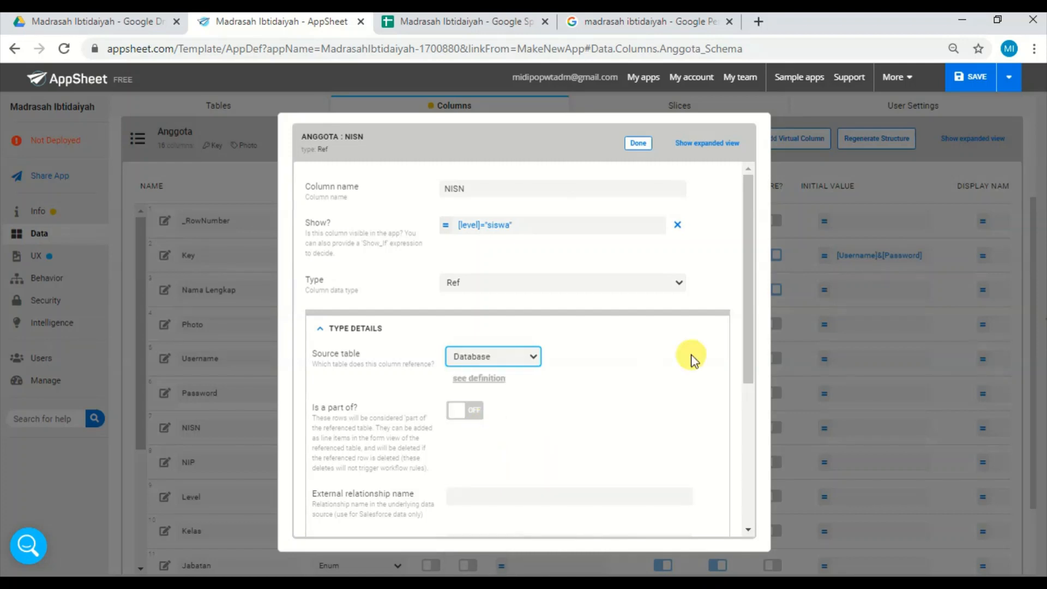
drag(752, 338, 750, 438)
click(443, 408)
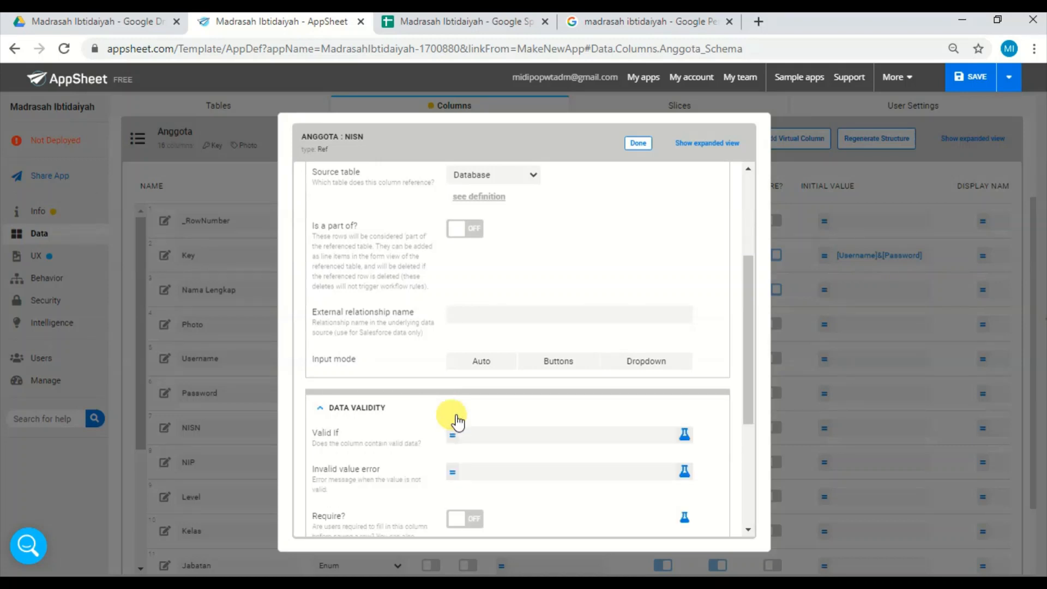
Start the Valid If formula of the NISN column with select(database[nisn/nip],true).
click(507, 438)
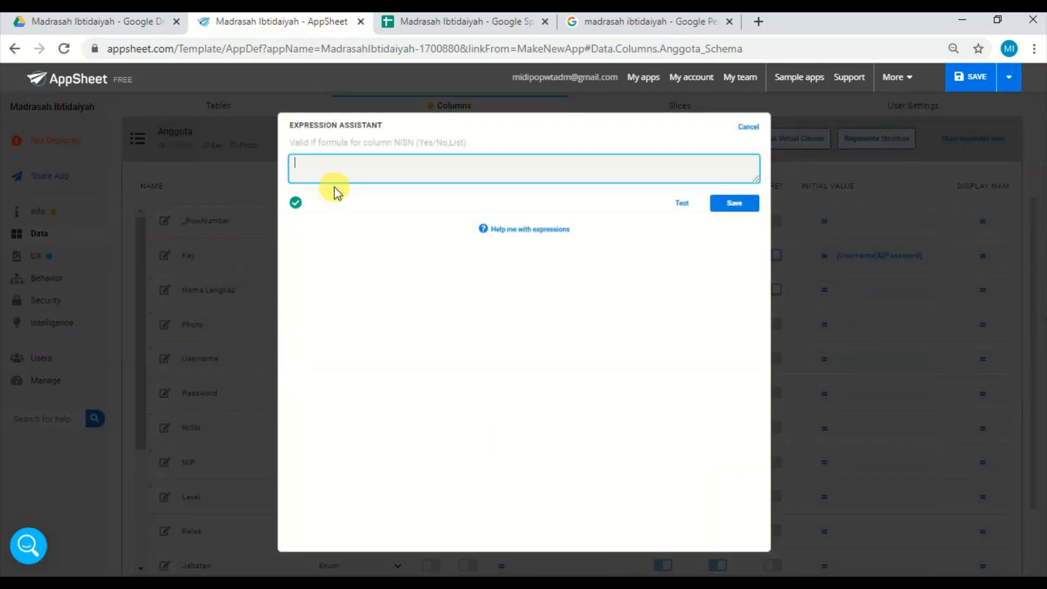
click(342, 164)
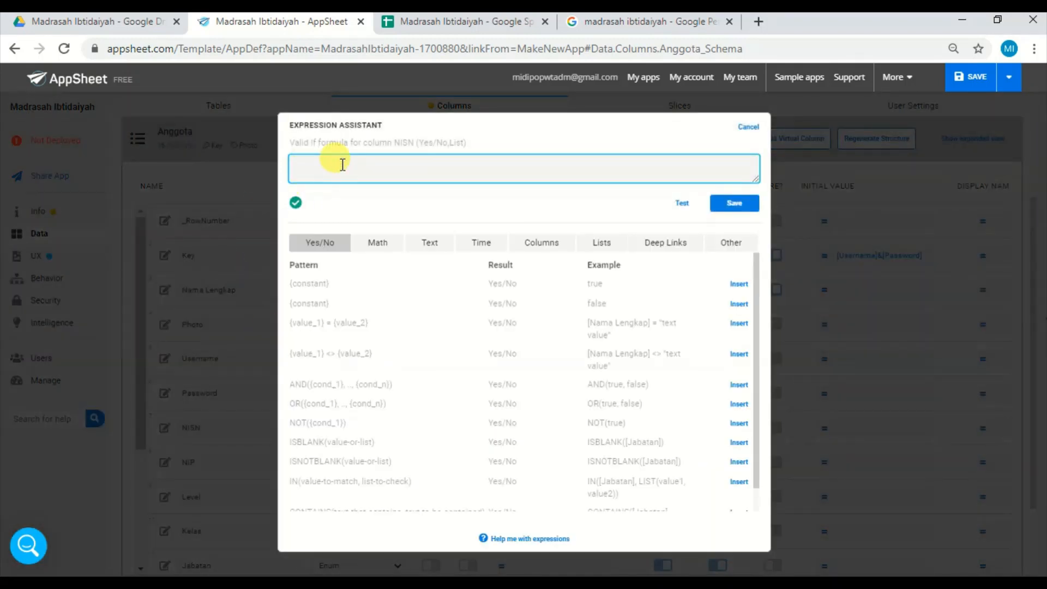
text(selec)
text(t(dataKelas)
text(e)
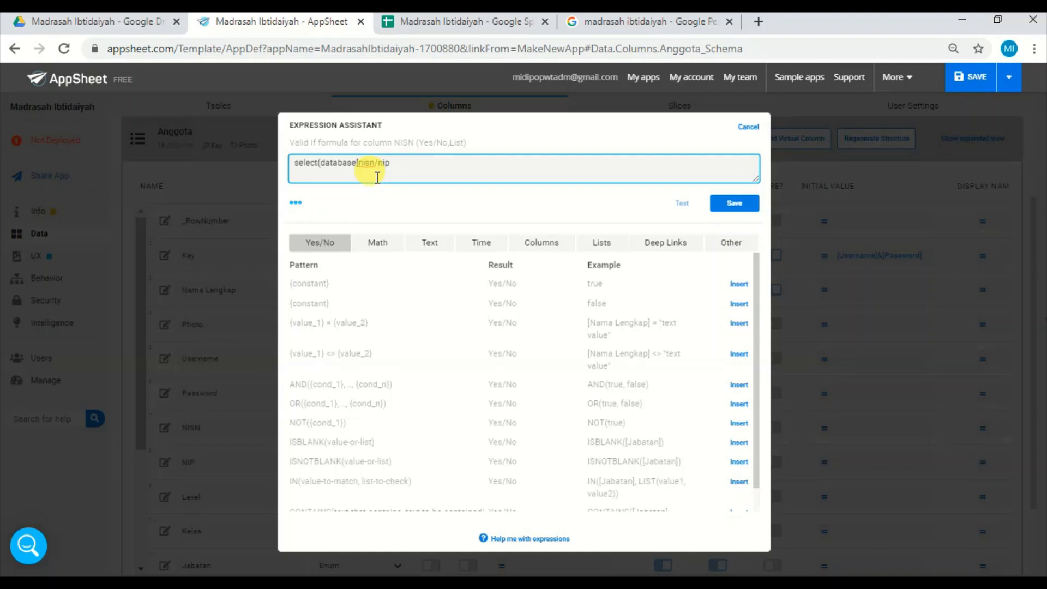
text(])
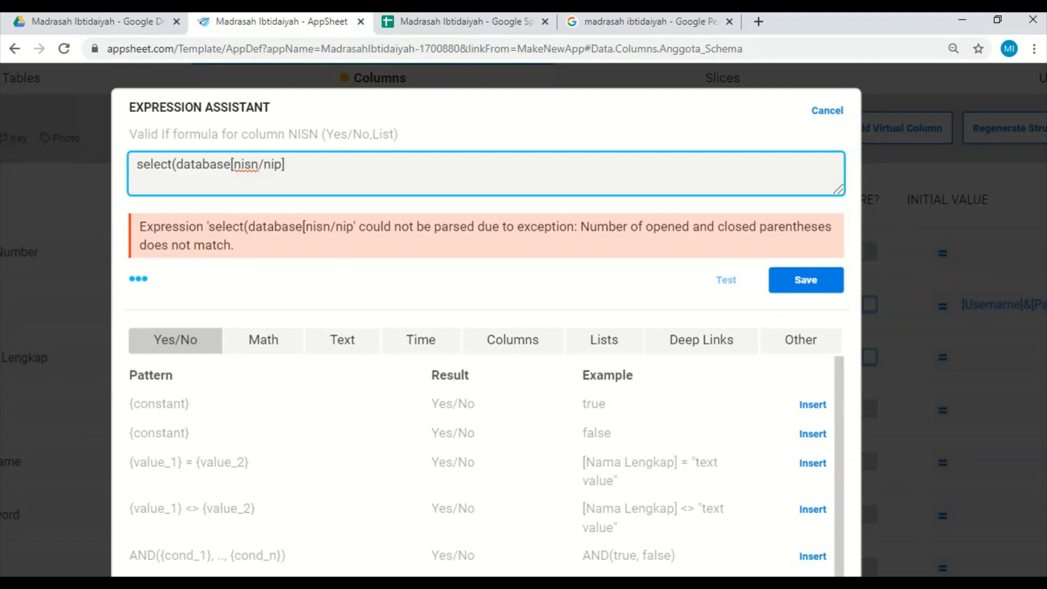
text(,true)
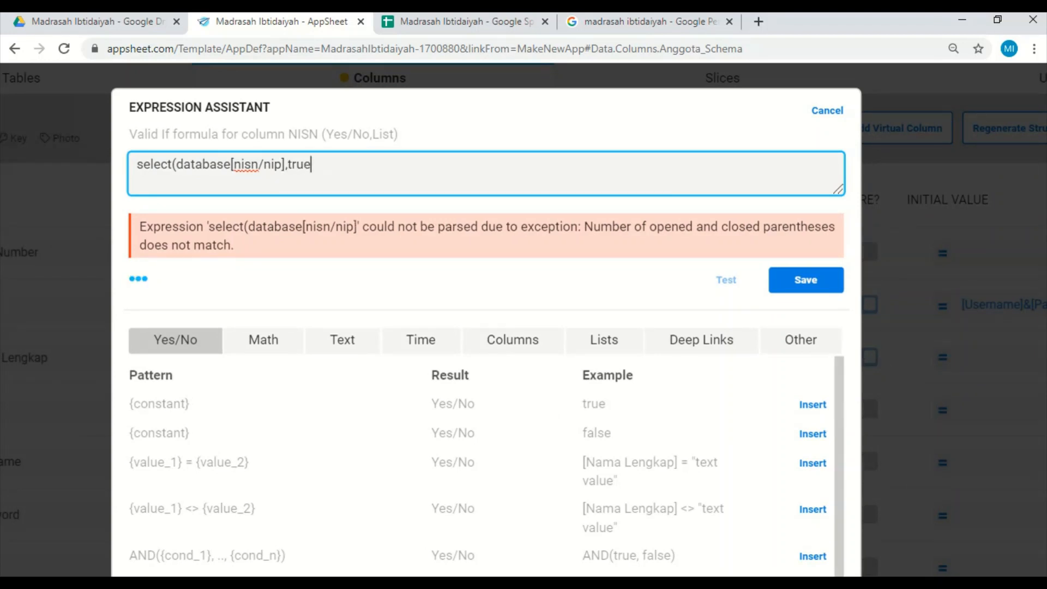
text()-select(data)
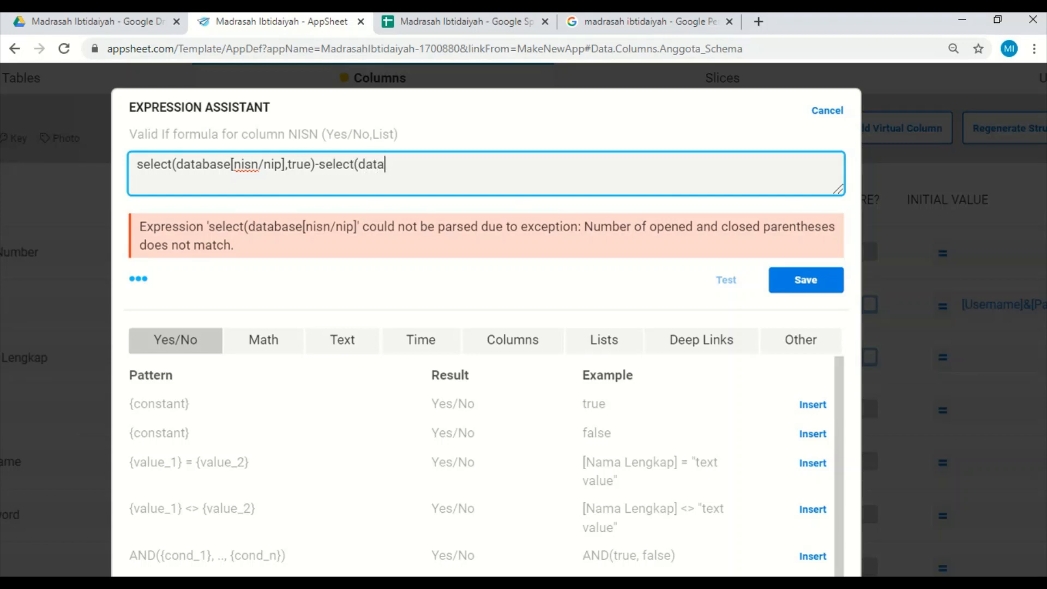
Extend the Valid If formula with -select(anggota[nisn],true), save it and finish editing the NISN column.
key(BackSpace)
key(BackSpace)
key(BackSpace)
key(BackSpace)
text(anggota)
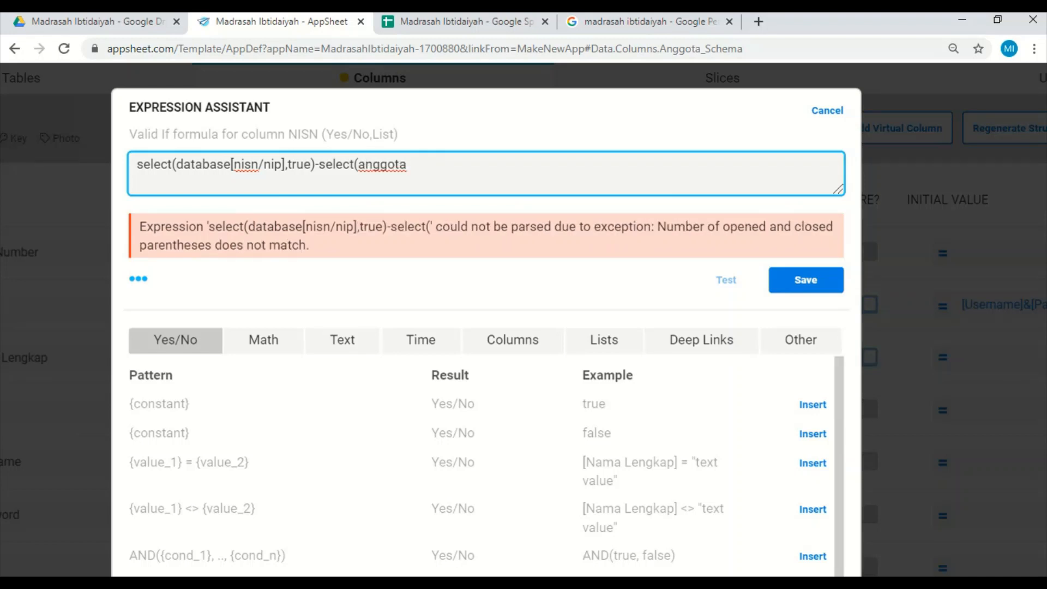
text([)
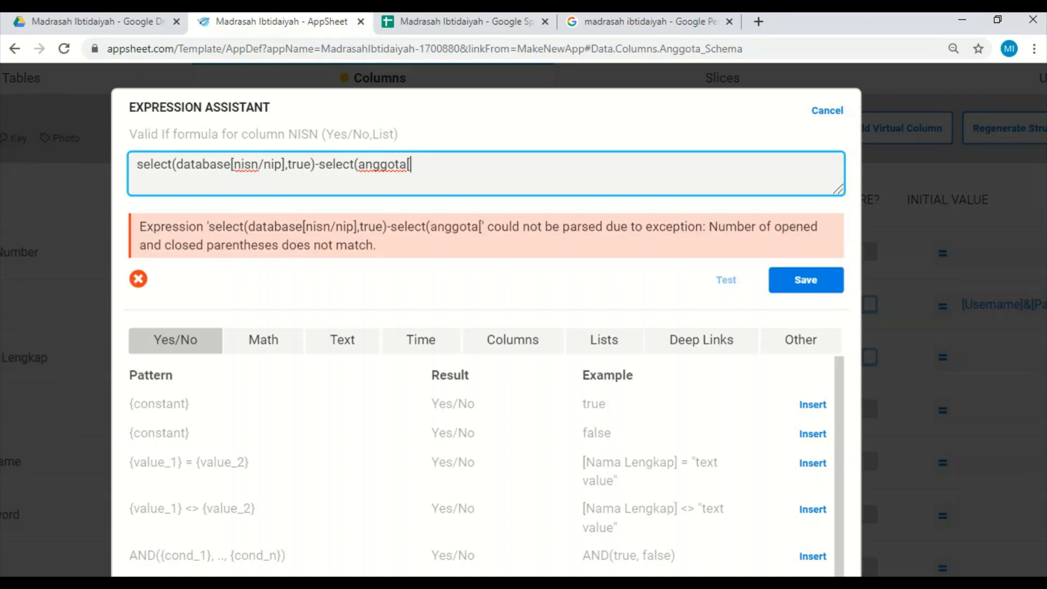
text(nisn0)
key(BackSpace)
text(])
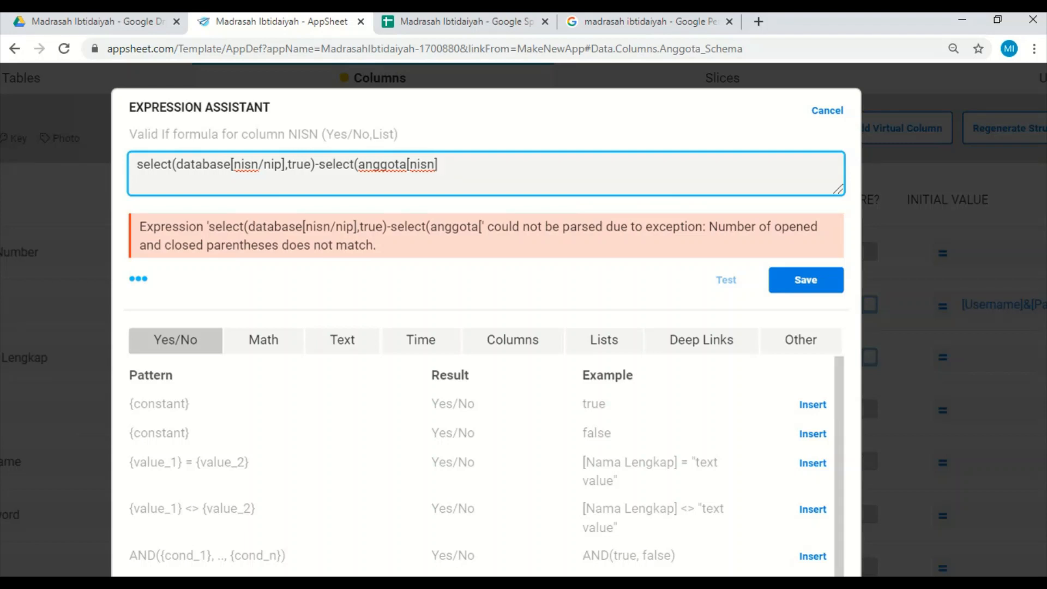
text(,true))
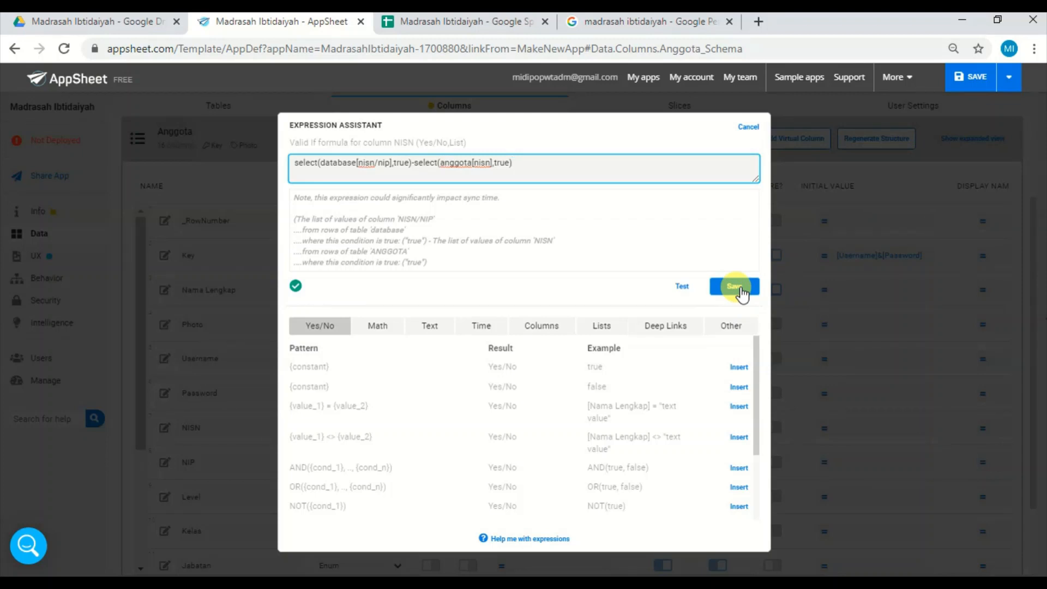
click(740, 290)
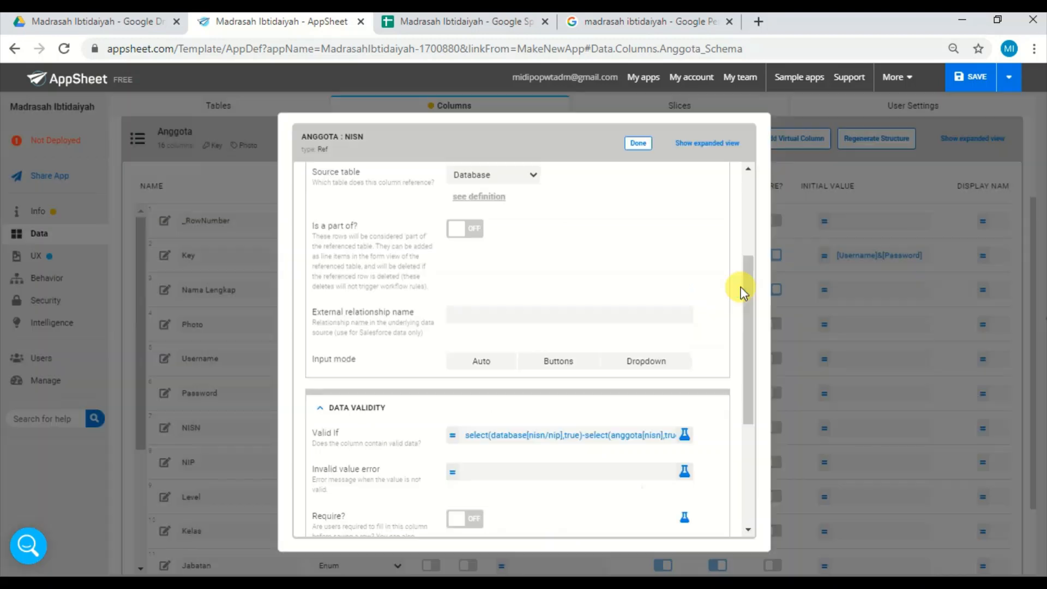
click(637, 143)
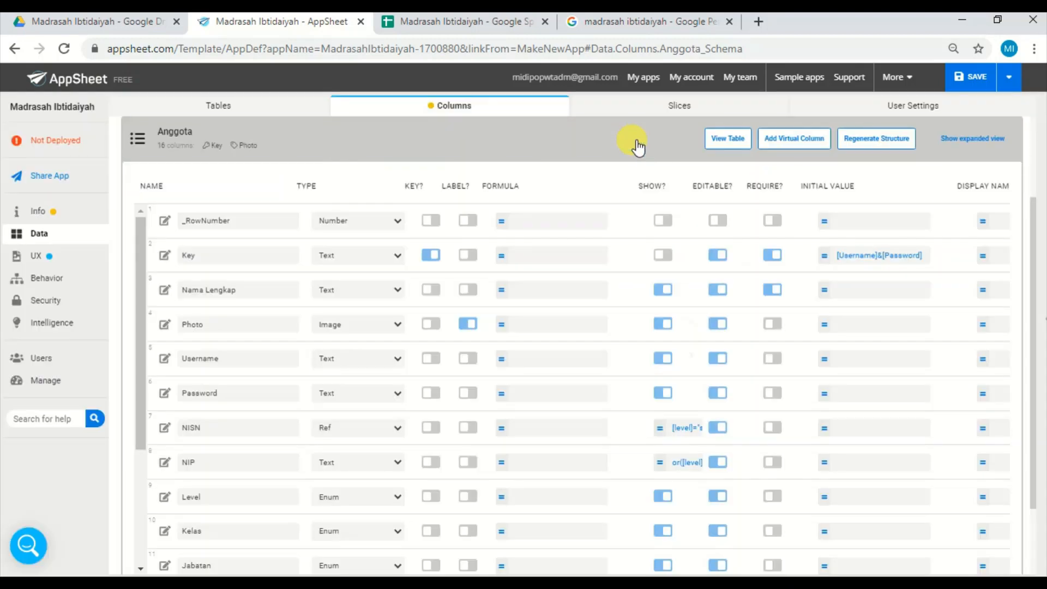
In the Presensi table, set the Key column's initial value to [Date]&[Anggota(key)] and save the app.
click(272, 154)
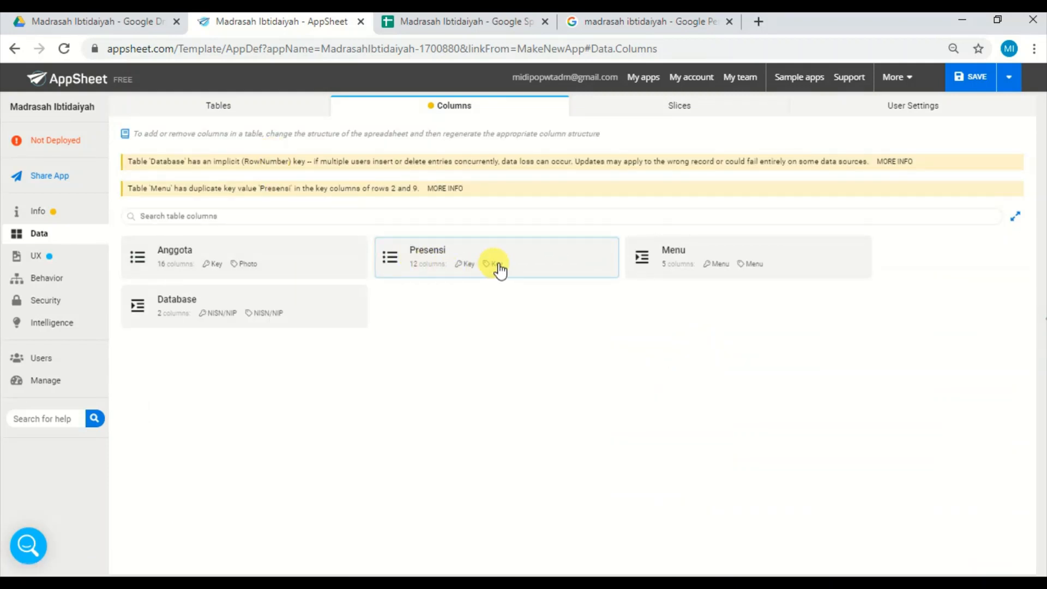
click(483, 260)
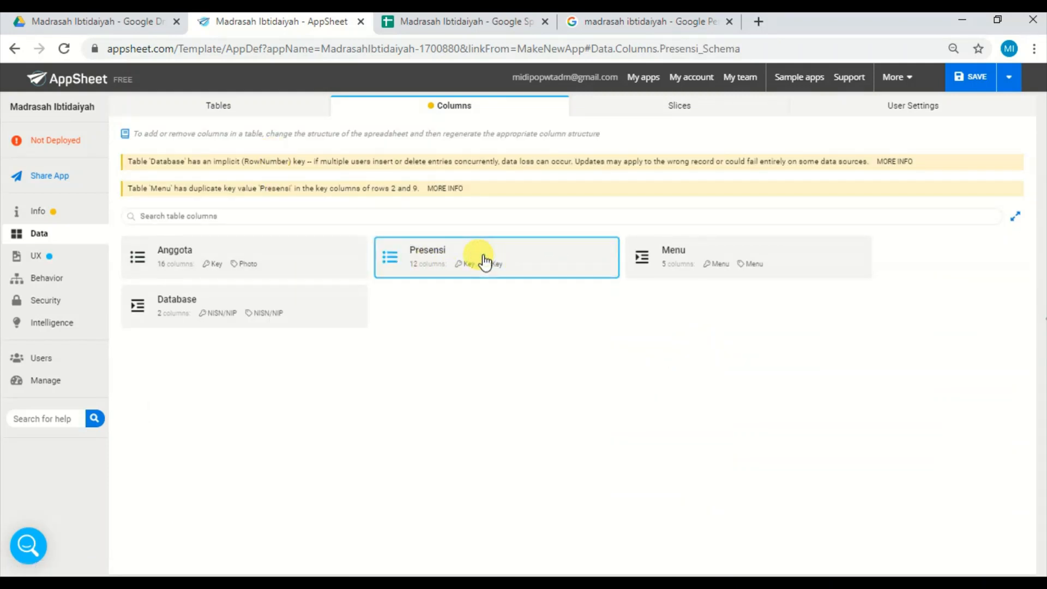
click(823, 262)
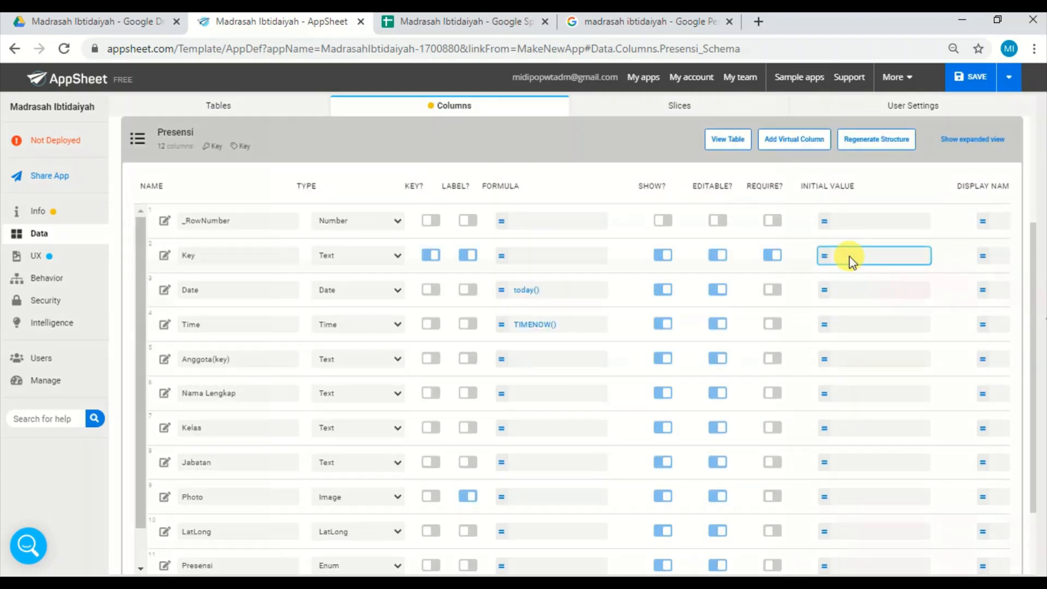
click(851, 263)
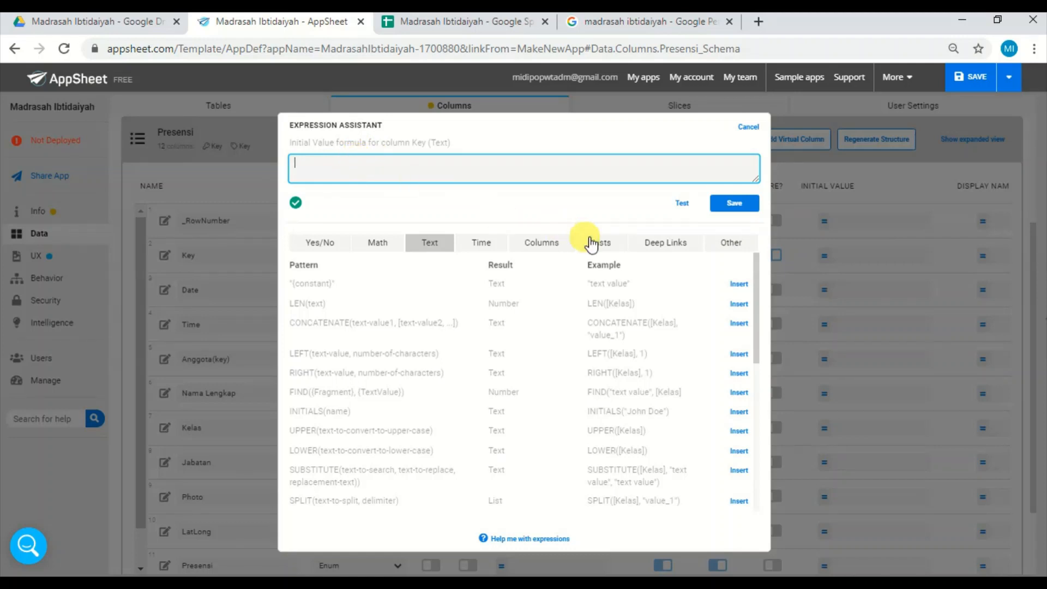
click(547, 243)
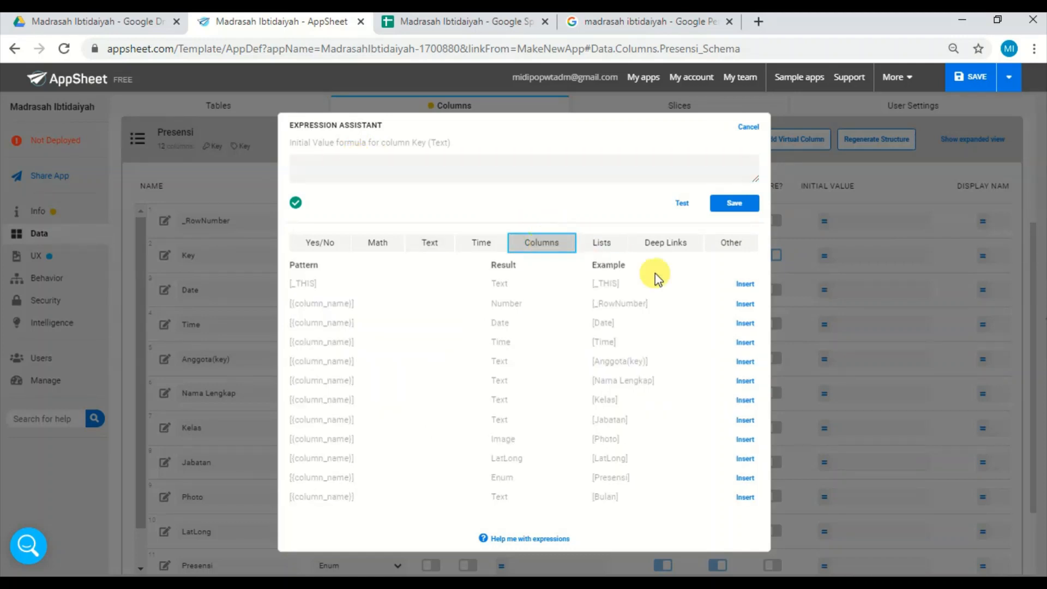
click(745, 323)
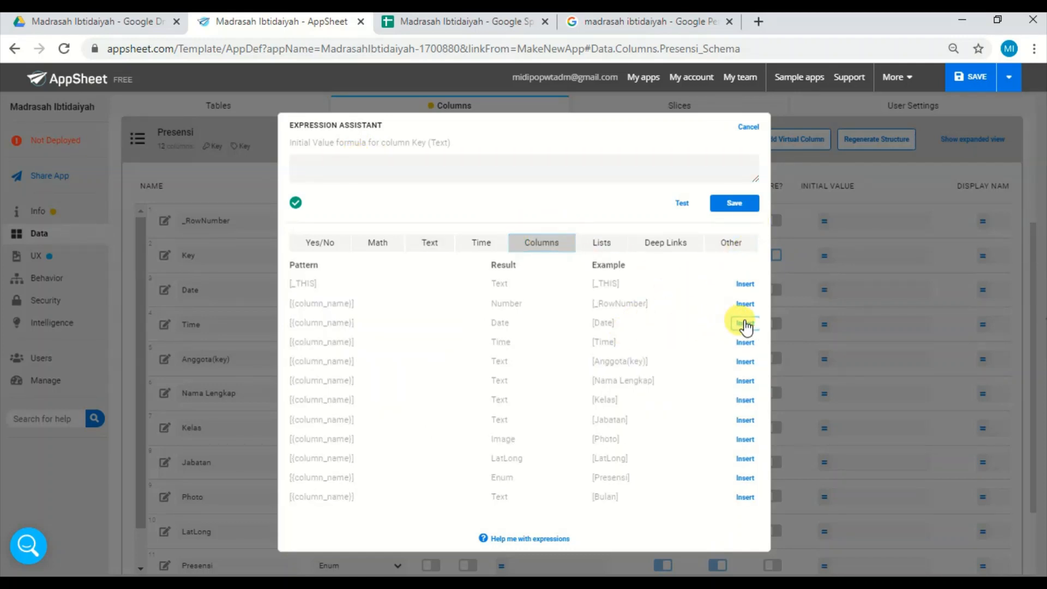
click(367, 164)
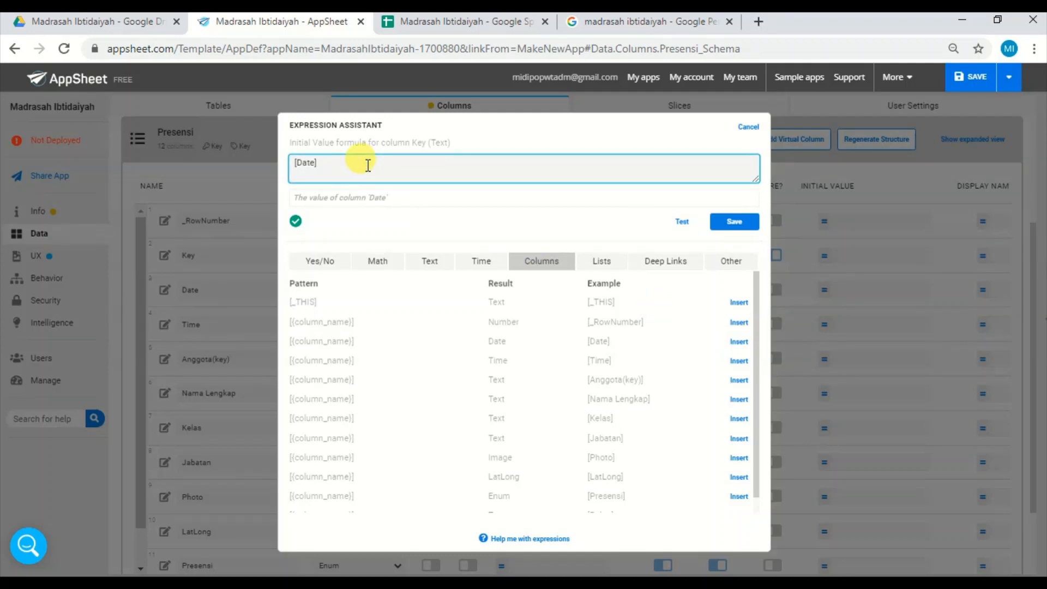
text(&)
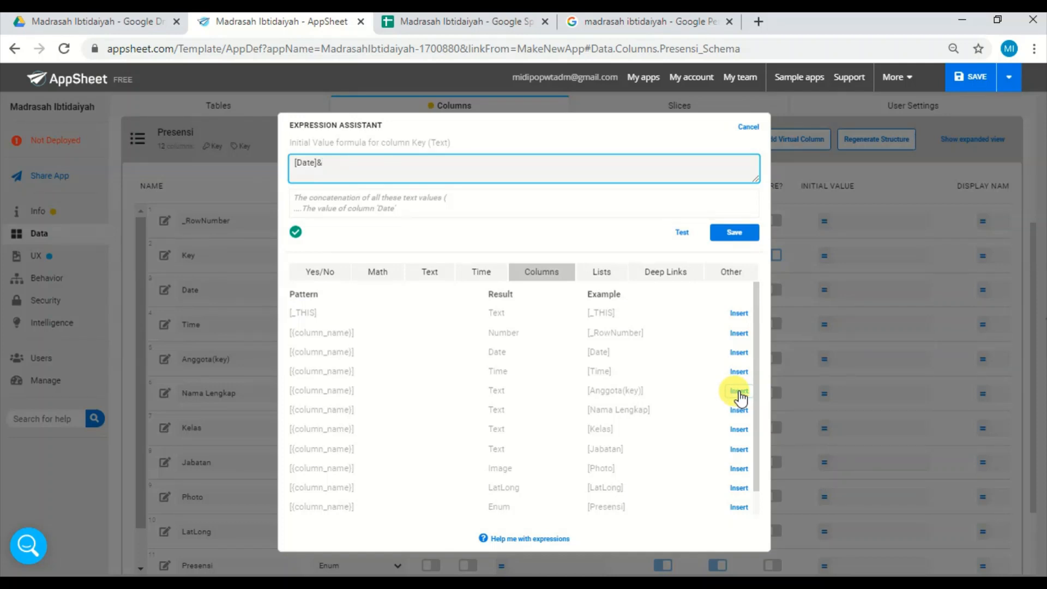
click(738, 391)
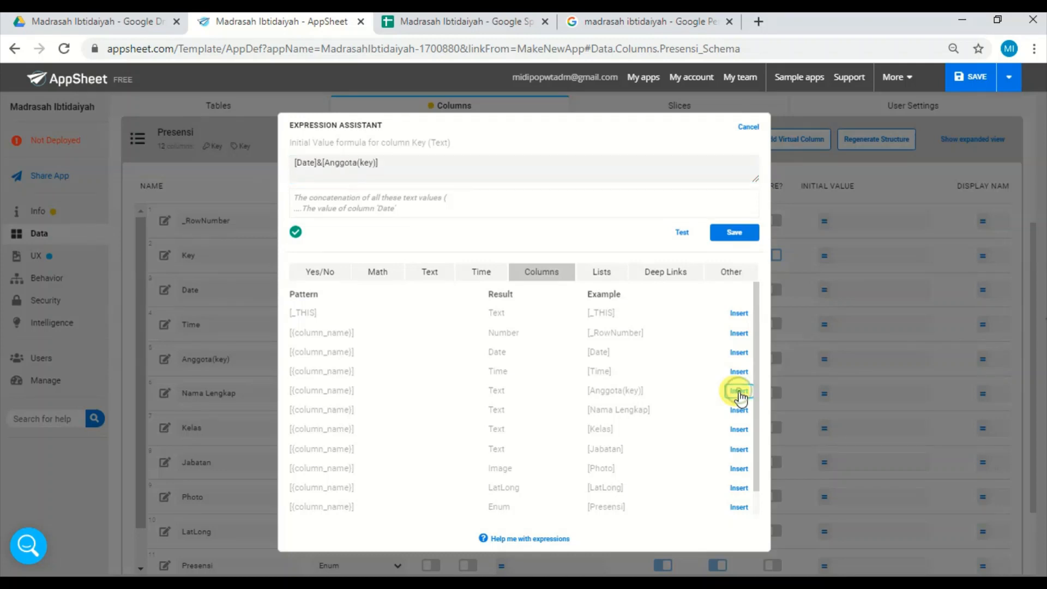
click(532, 166)
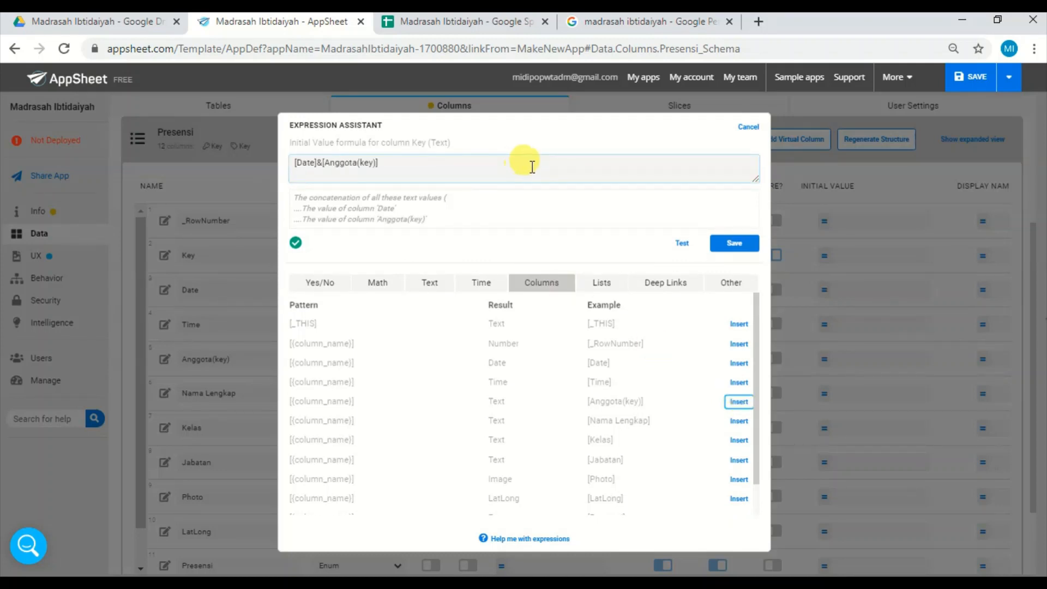
click(748, 249)
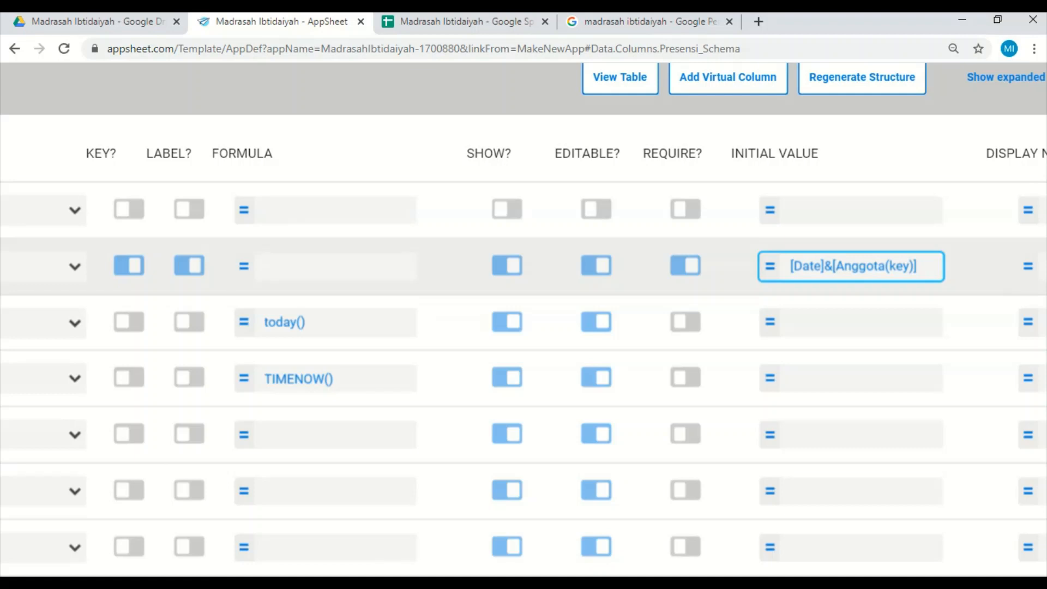
scroll(569, 381, down, 5)
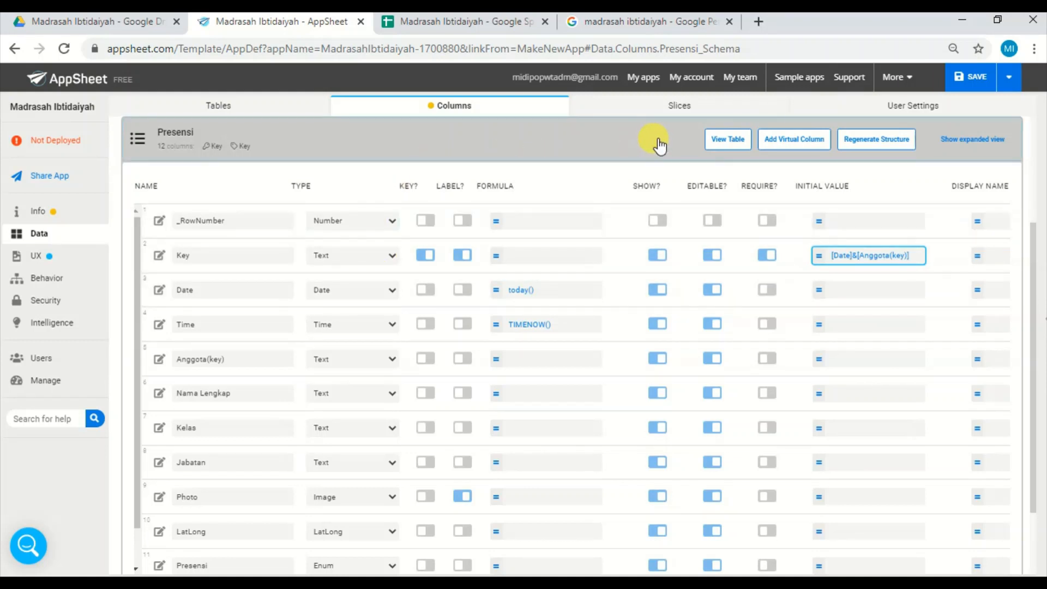
click(982, 76)
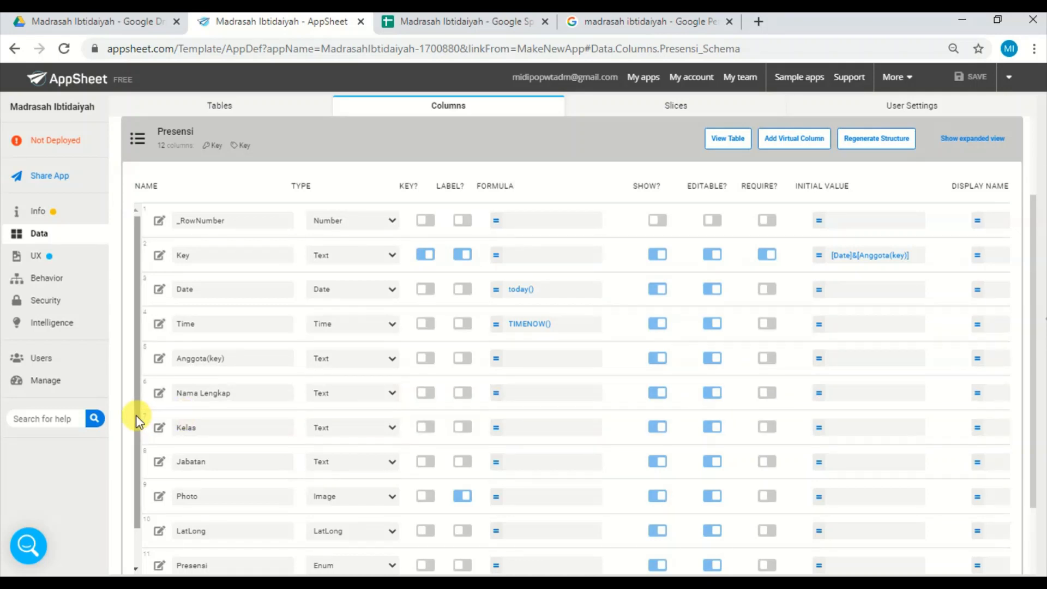
Examine the month-name Switch formula of the Bulan column in the Presensi table and save it as it is.
drag(137, 418, 143, 548)
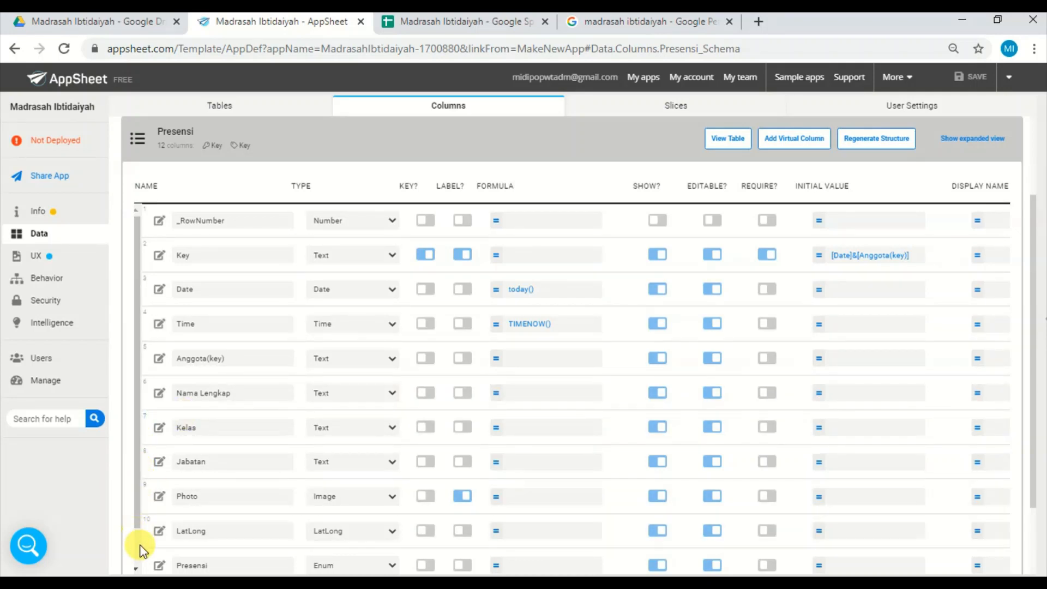
click(137, 556)
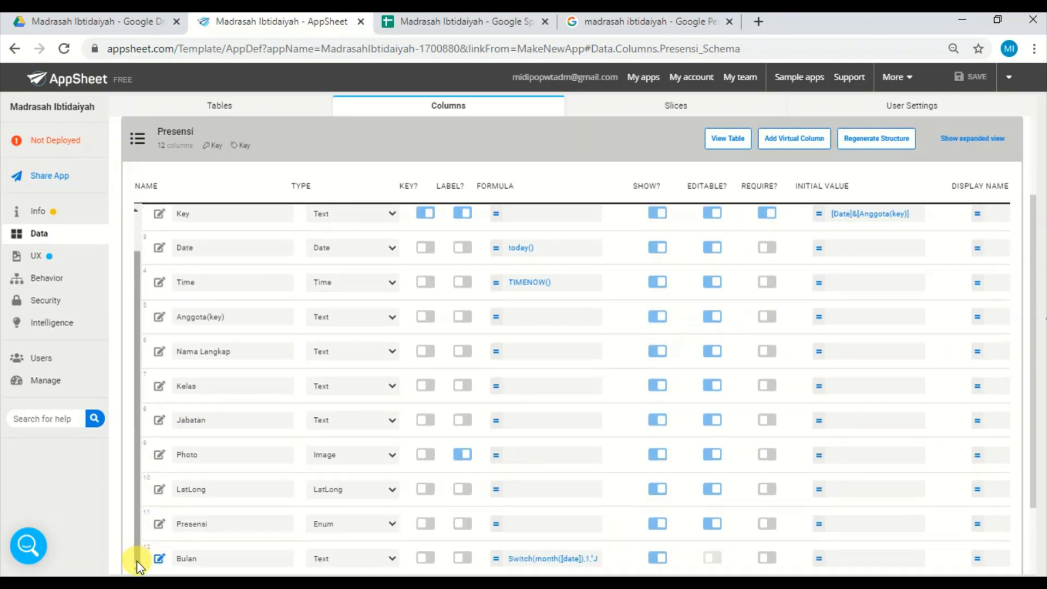
click(545, 561)
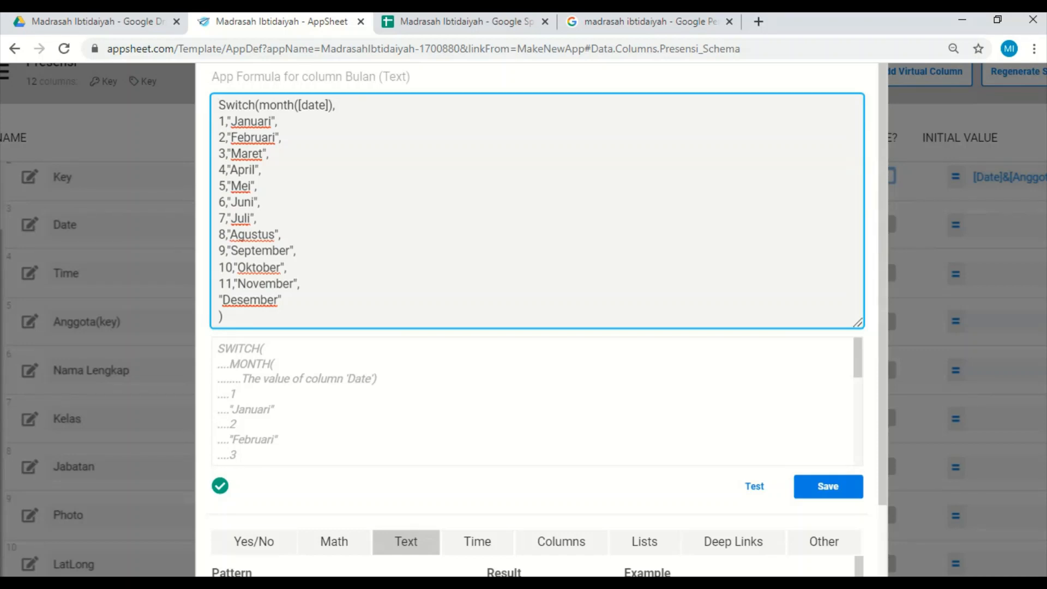
scroll(502, 305, down, 3)
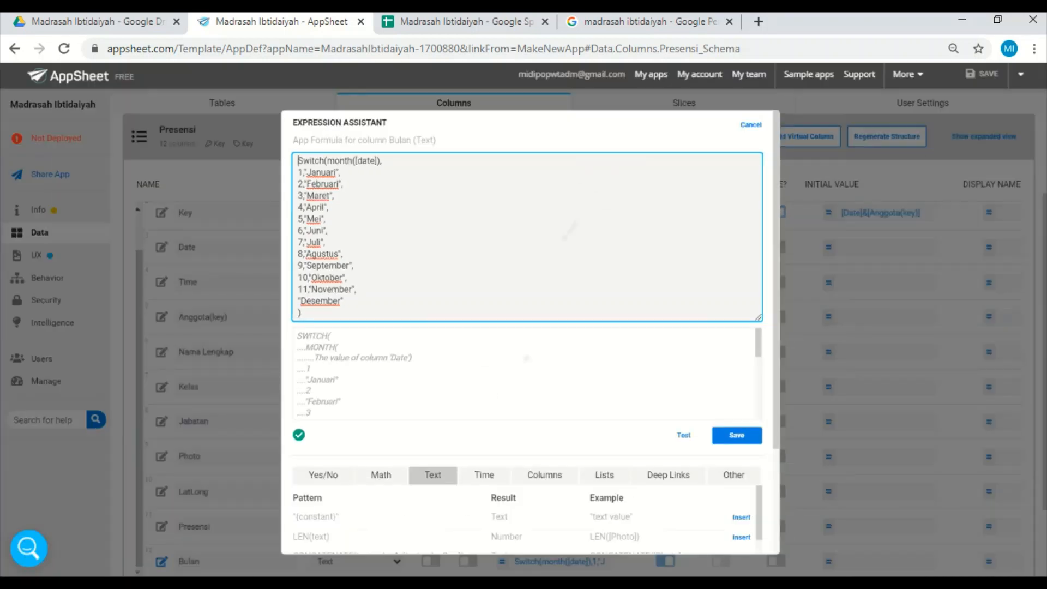
click(736, 435)
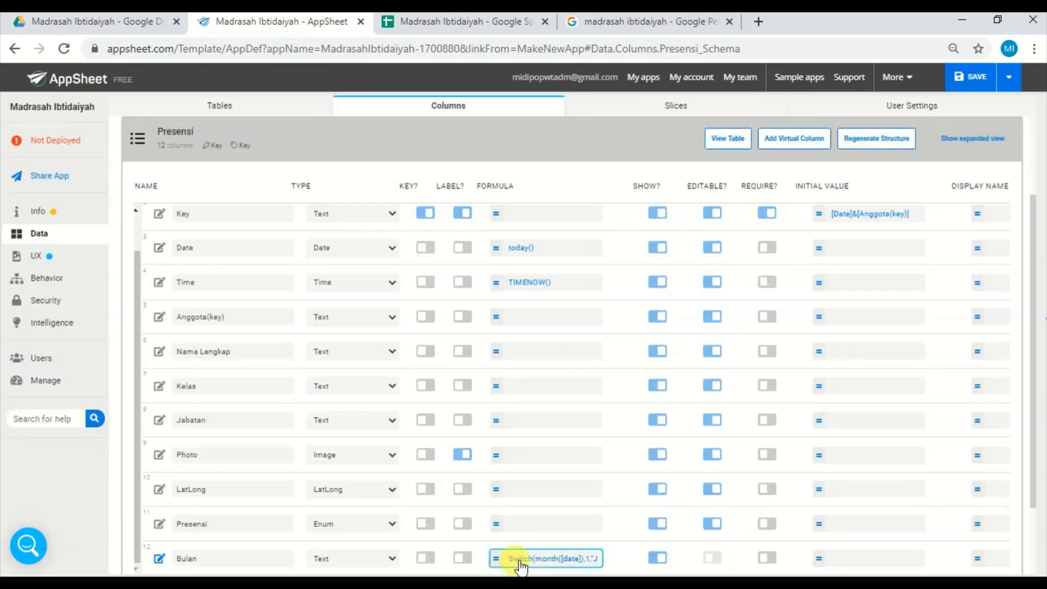
In the Menu table, make _RowNumber the key column instead of Menu and collapse the table.
click(215, 152)
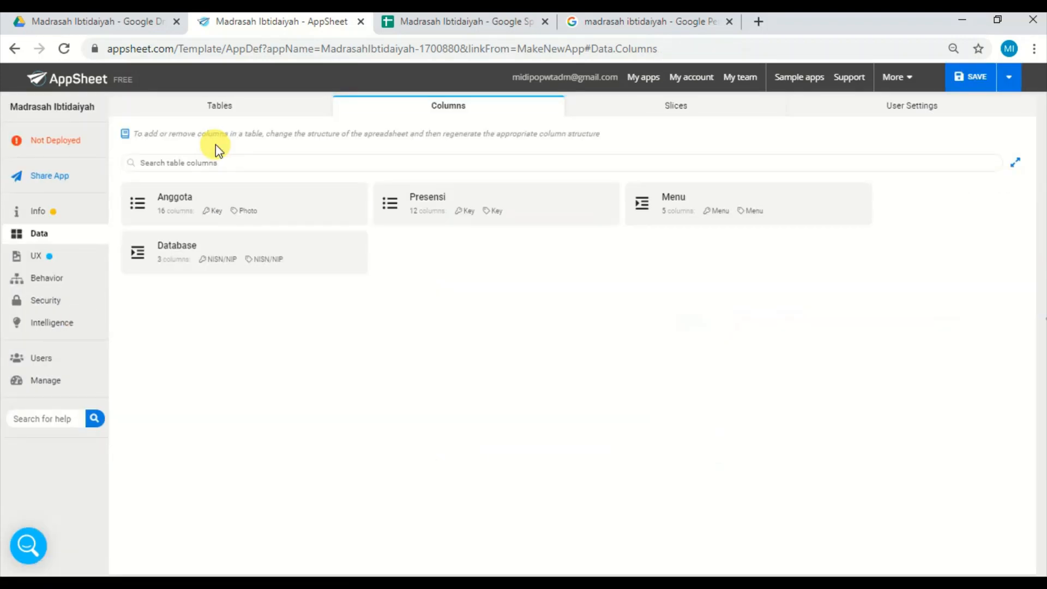
click(766, 208)
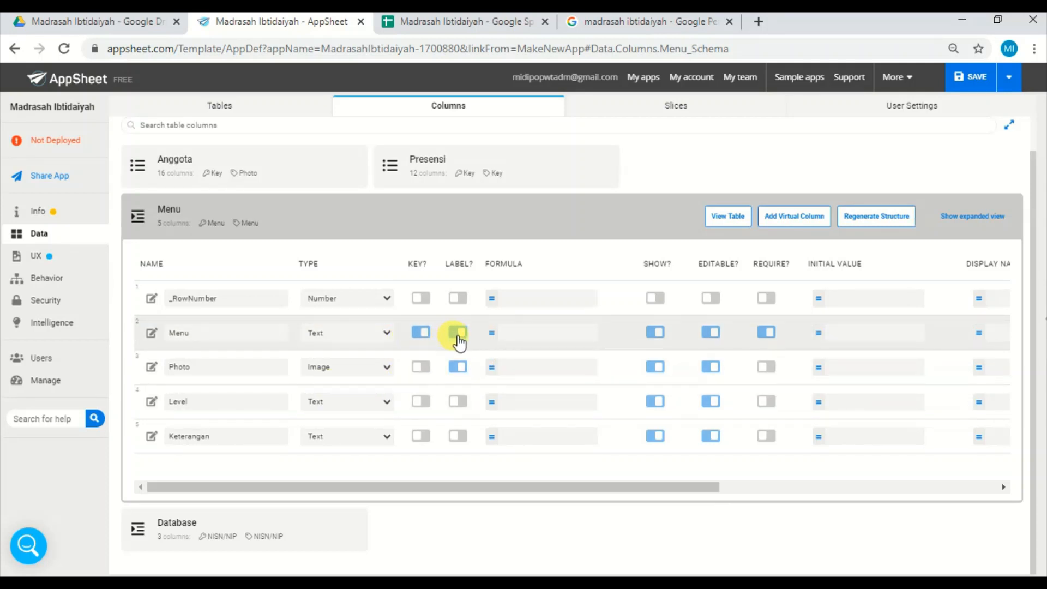
click(424, 333)
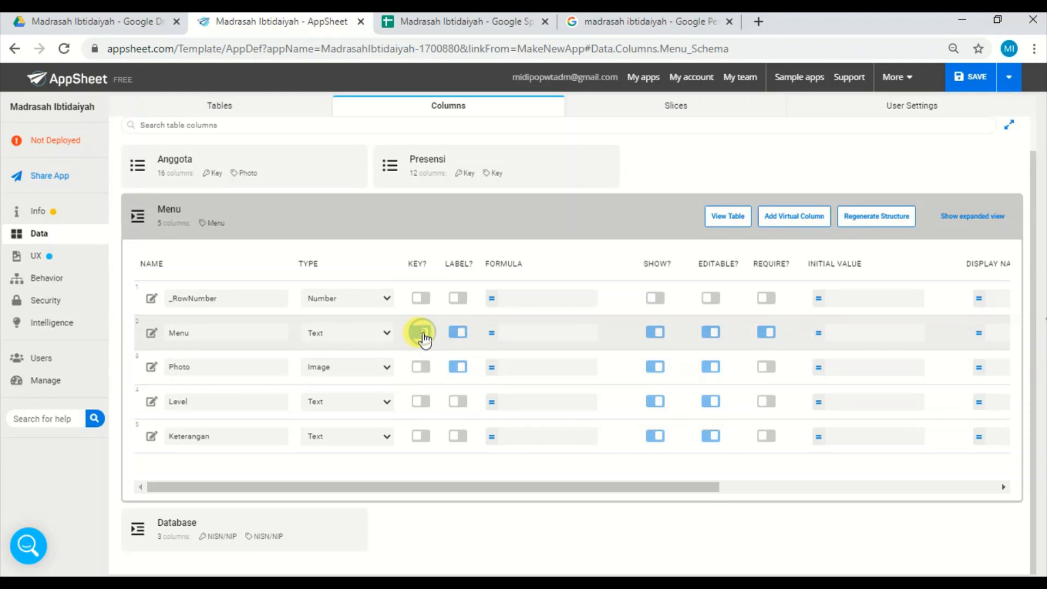
click(426, 301)
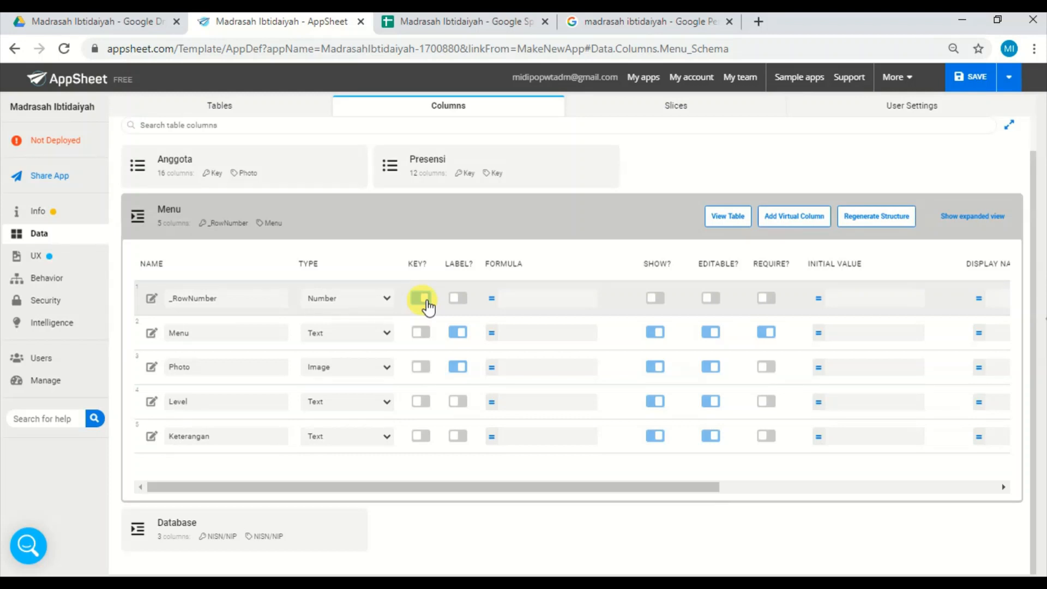
click(423, 299)
click(582, 302)
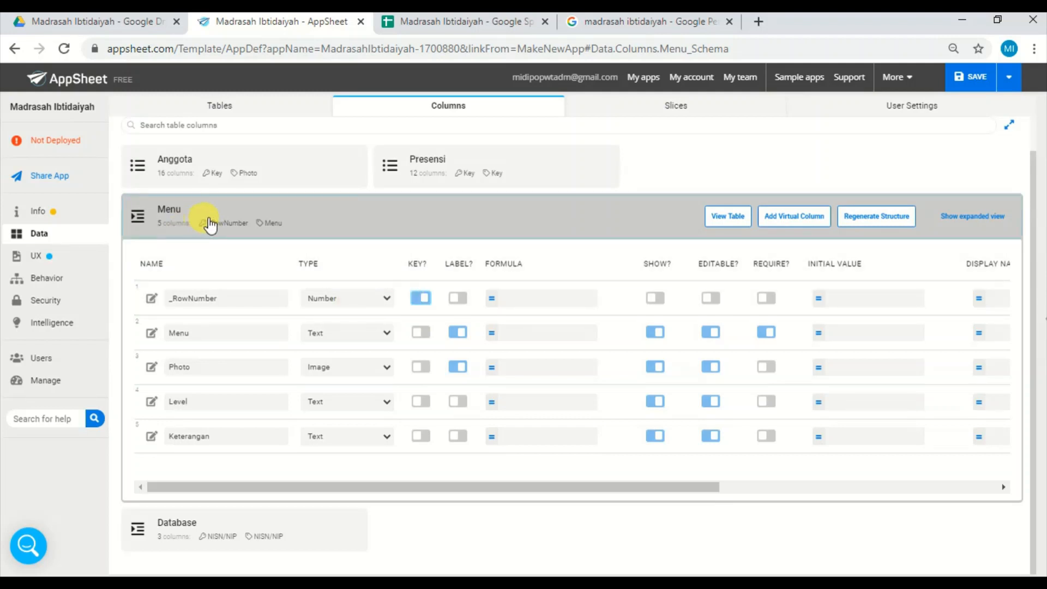
click(206, 222)
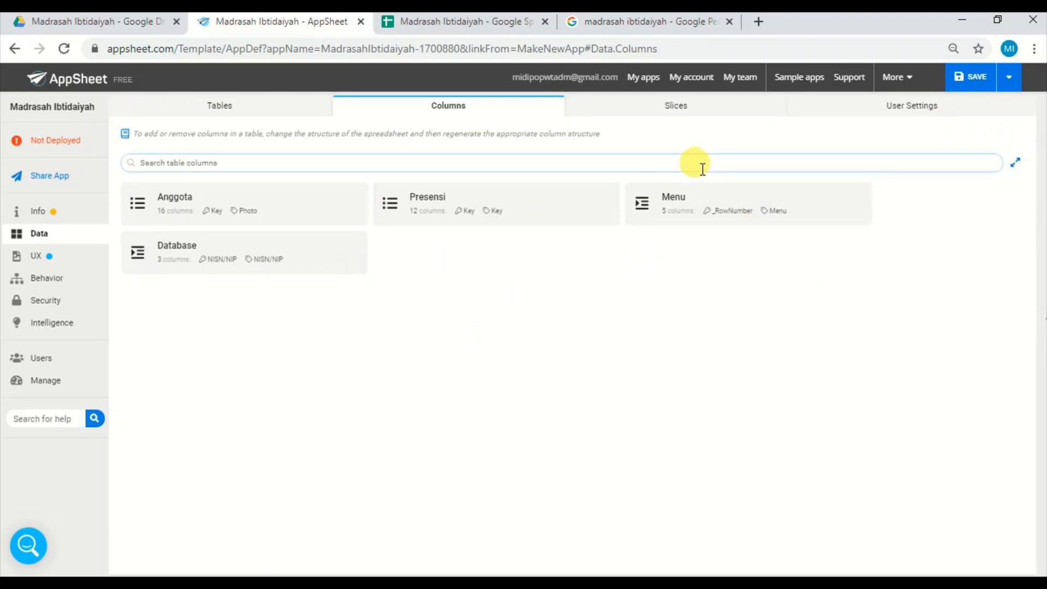
Look over the Presensiku slice's settings and display the columns of _Per User Settings.
click(679, 107)
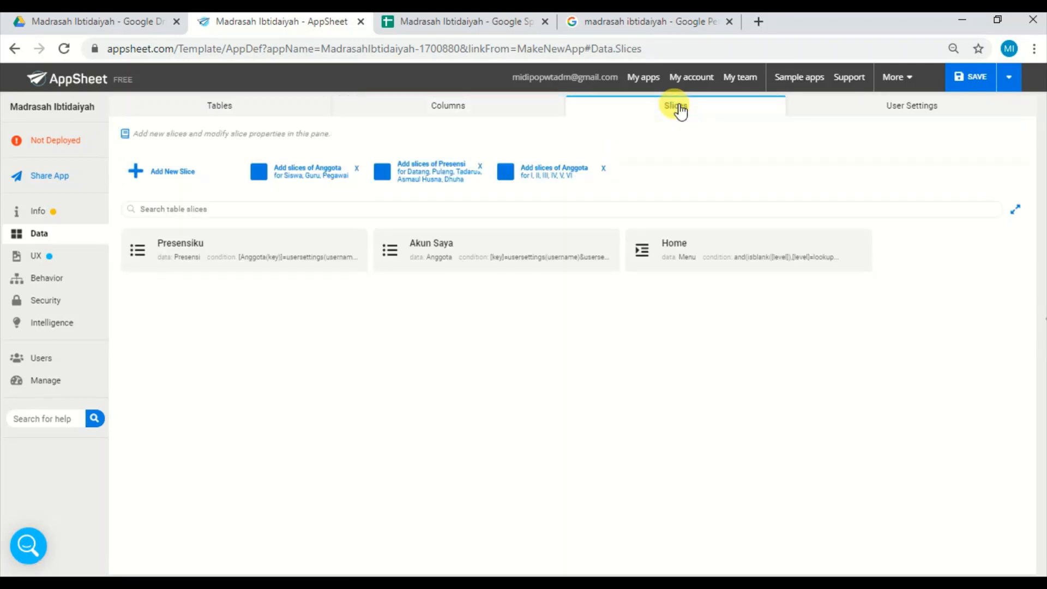
click(270, 250)
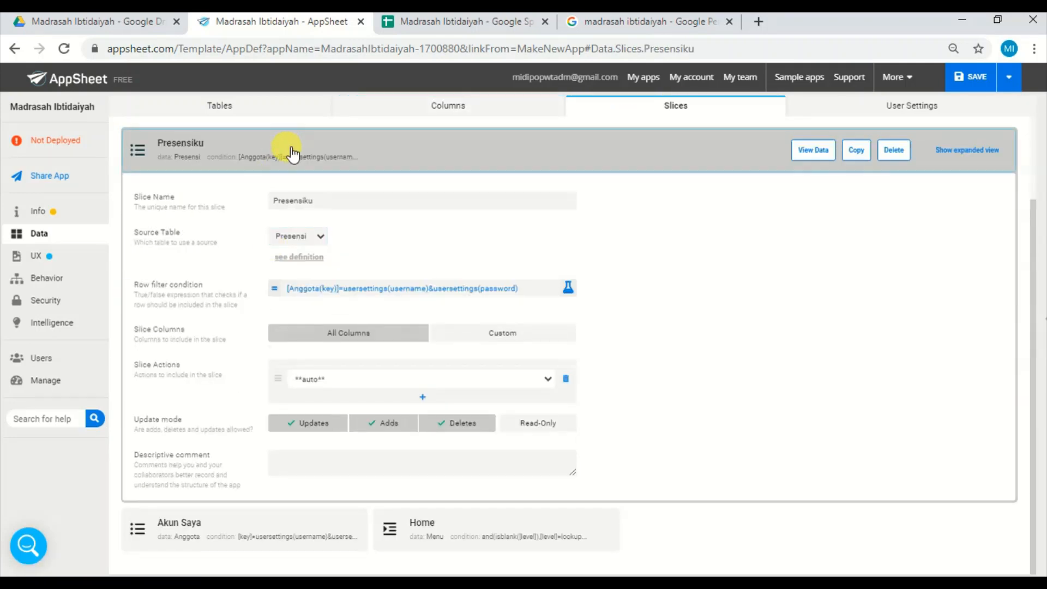
click(290, 155)
click(883, 109)
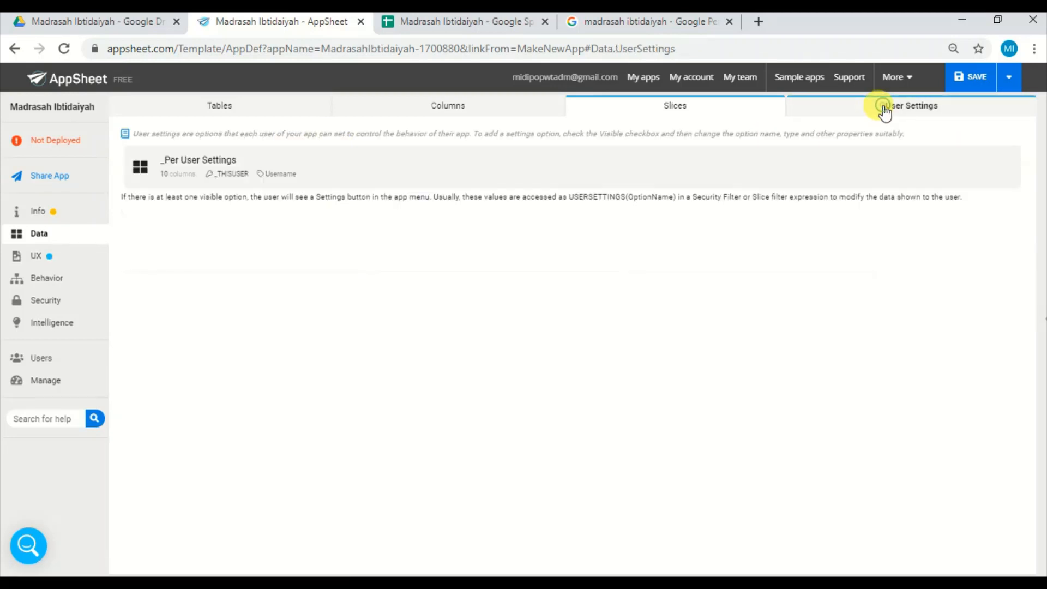
click(426, 163)
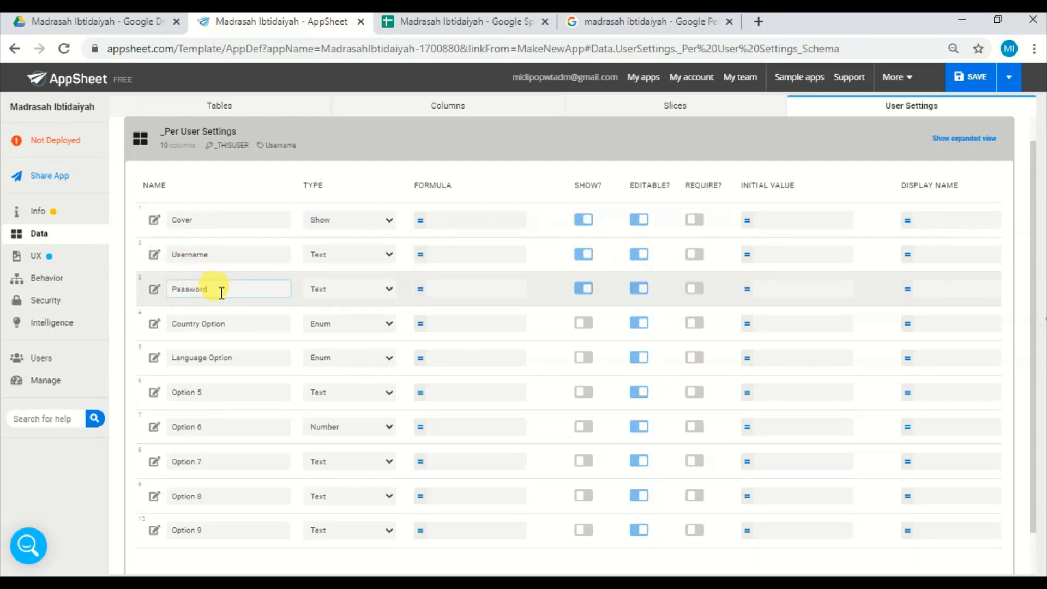
Switch to the Google Sheets spreadsheet and examine the Key, Username and Password headers of the Anggota sheet.
click(466, 21)
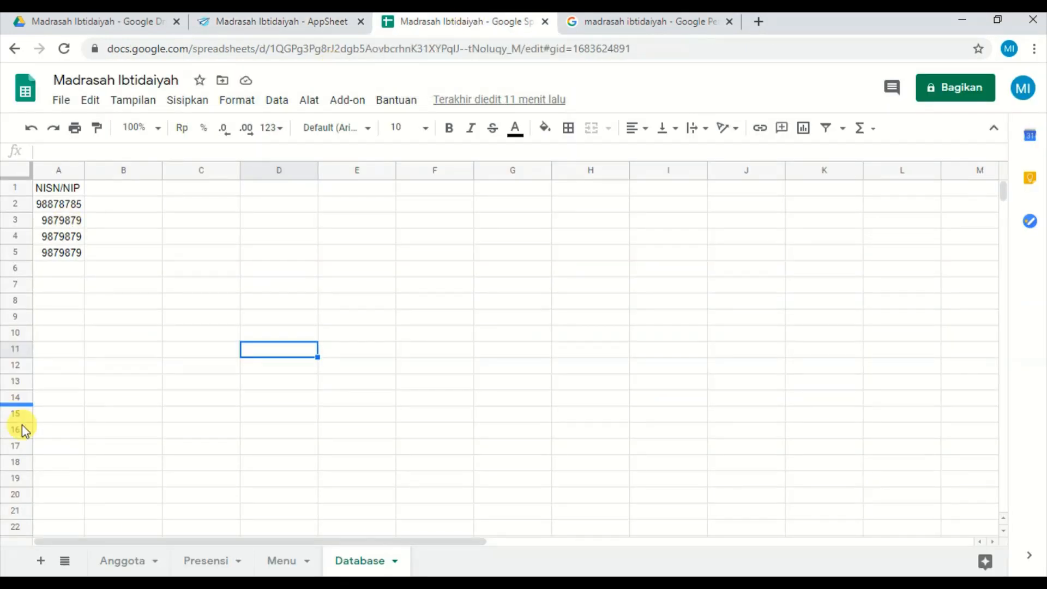
click(117, 567)
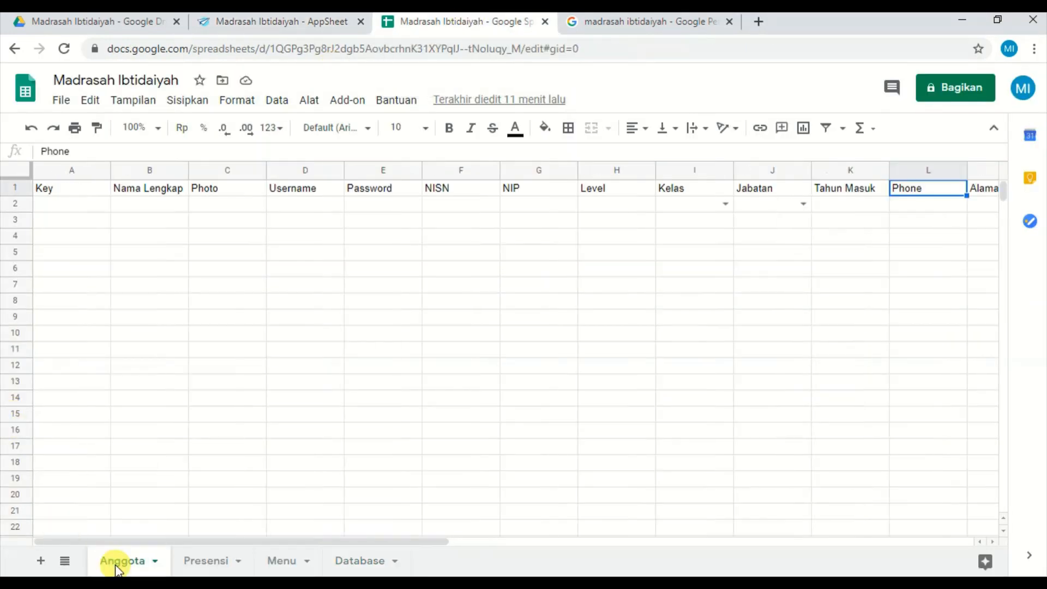
click(309, 191)
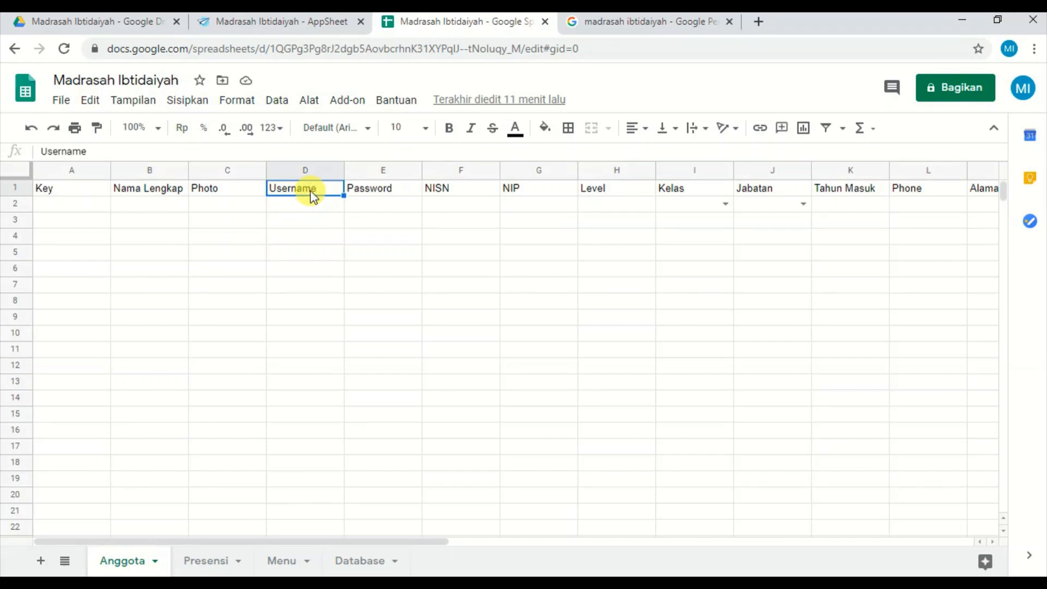
click(370, 191)
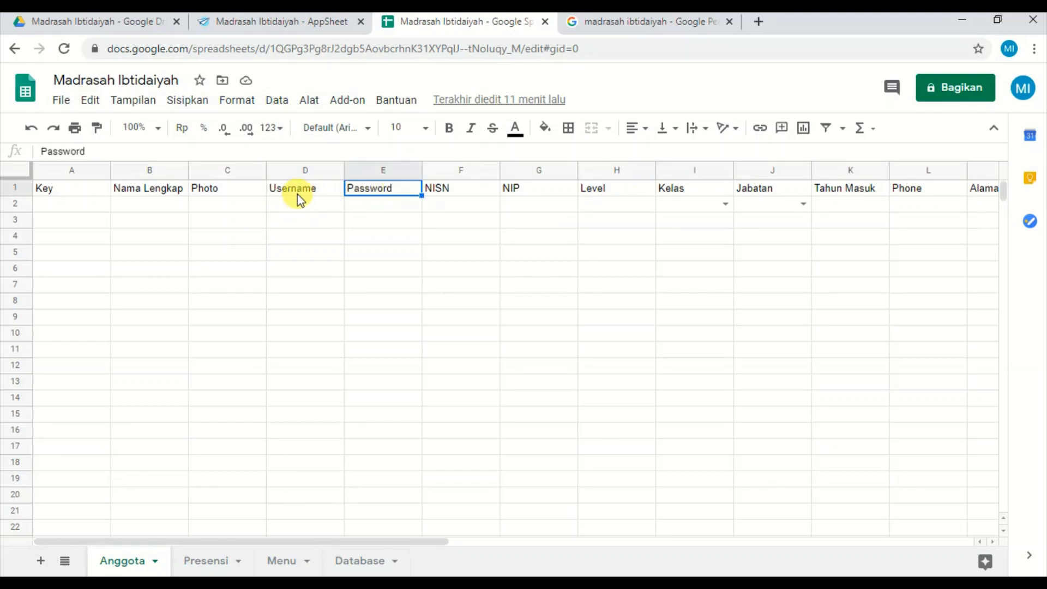
click(83, 192)
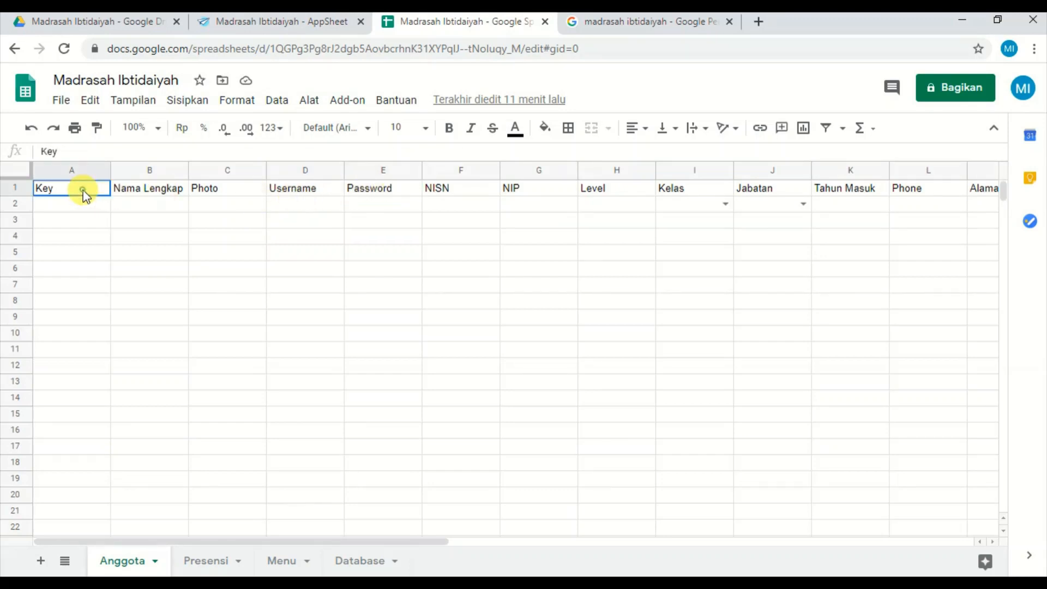
click(326, 192)
click(377, 192)
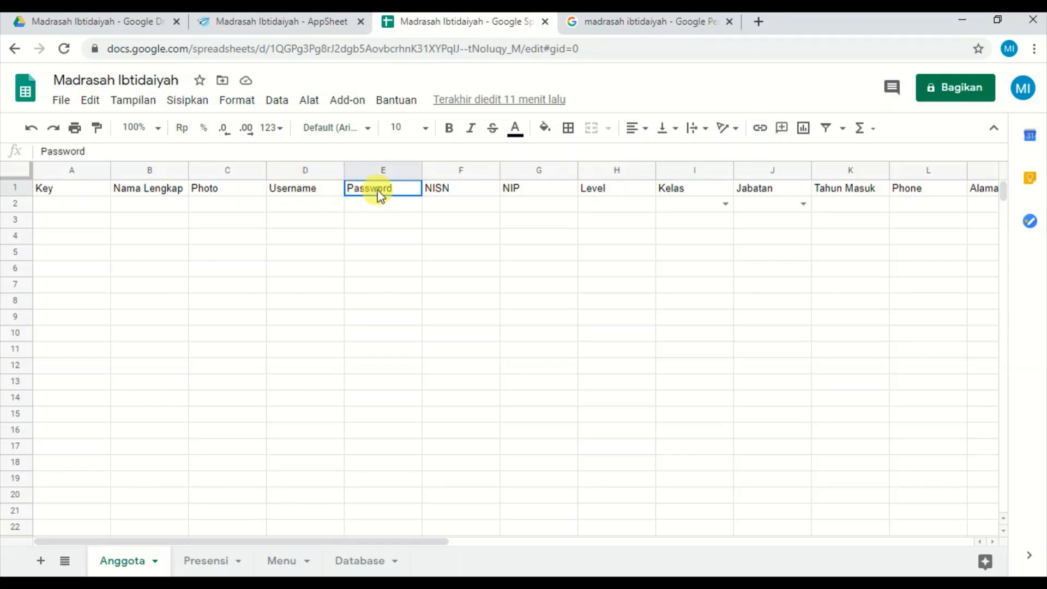
Switch back to AppSheet and check the Username and Password options in _Per User Settings, closing the list when done.
click(310, 27)
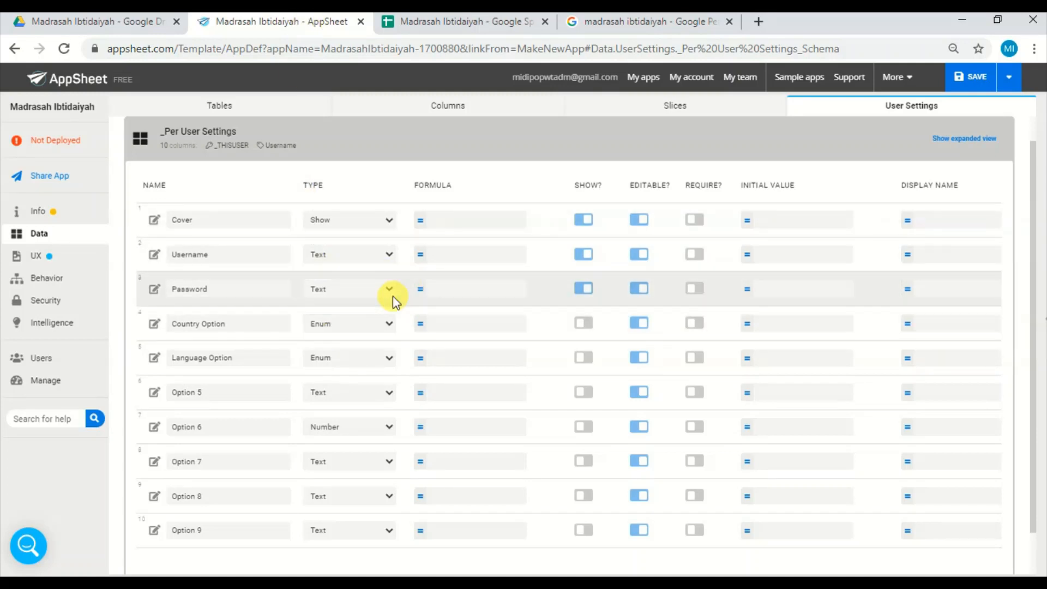
click(317, 264)
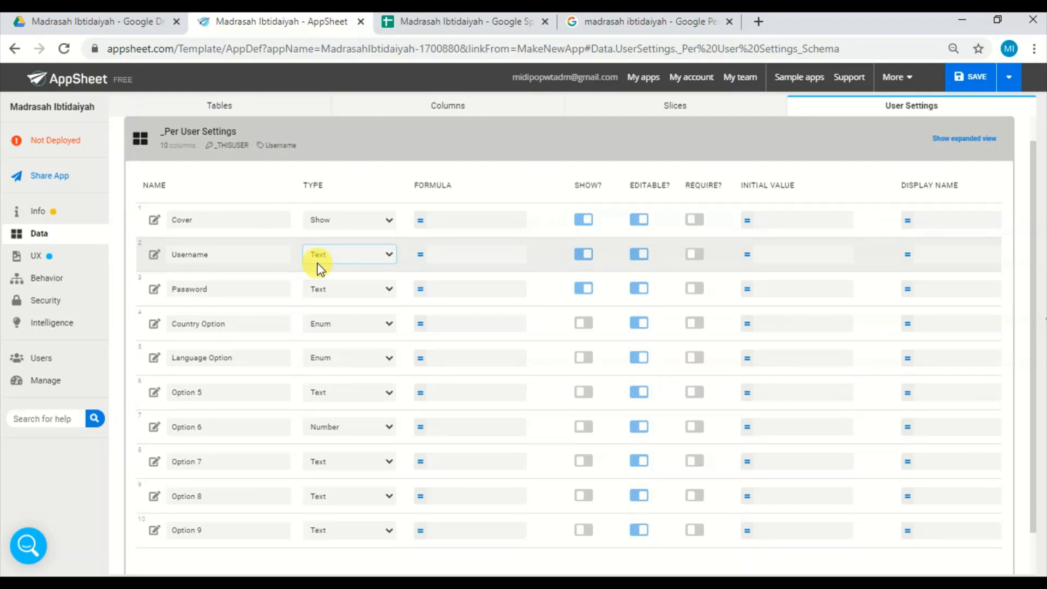
click(287, 152)
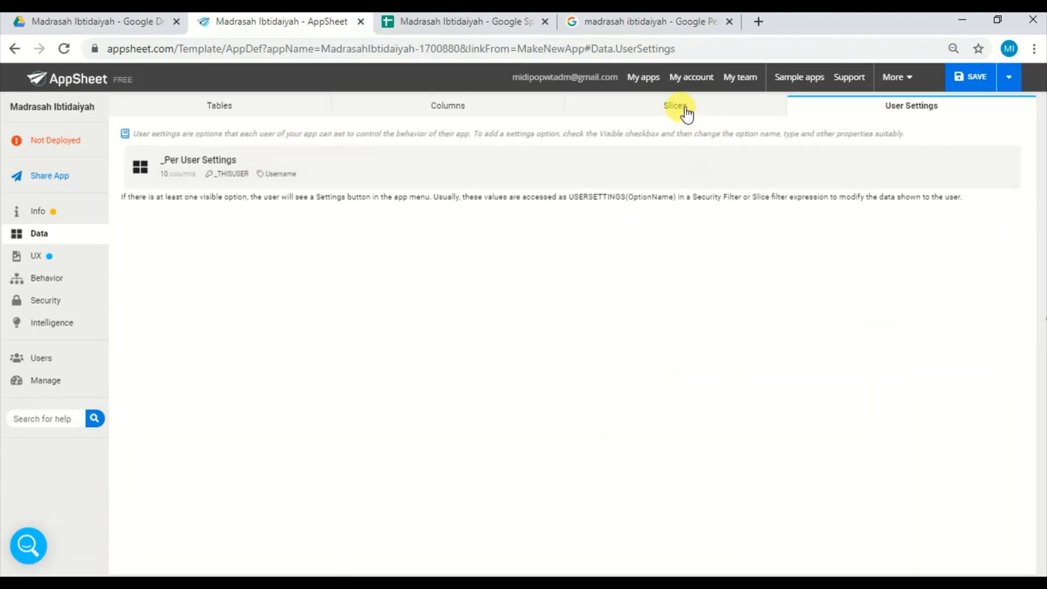
Open the row filter condition of the Presensiku slice in the Expression Assistant.
click(685, 111)
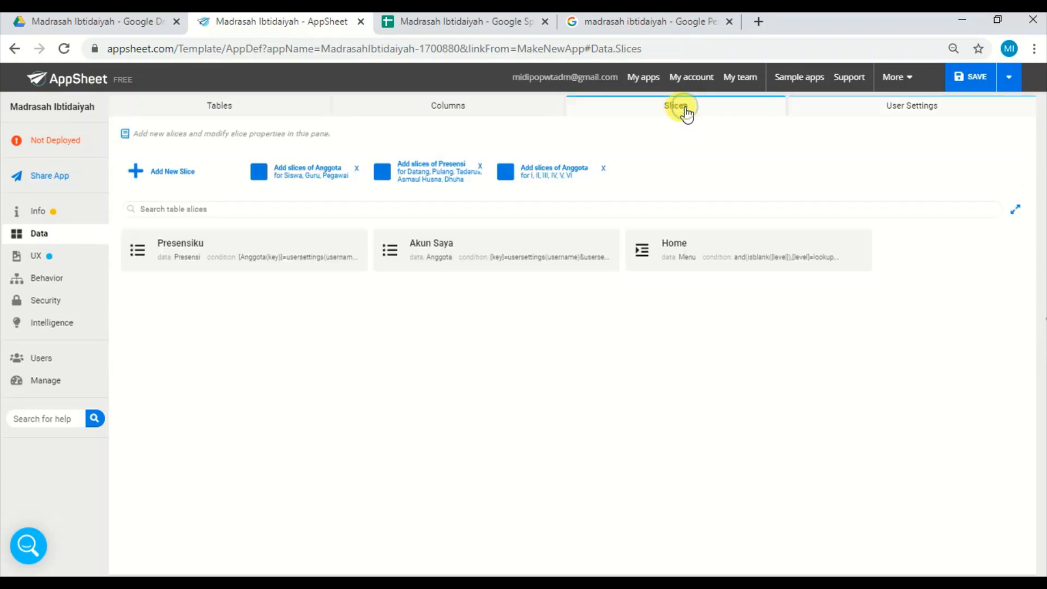
click(249, 256)
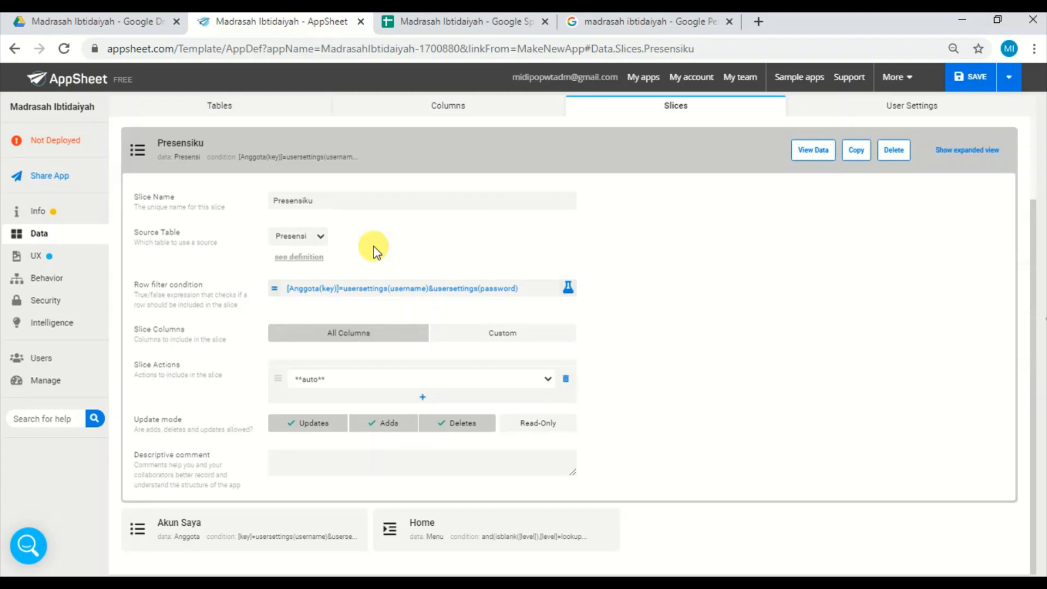
click(393, 295)
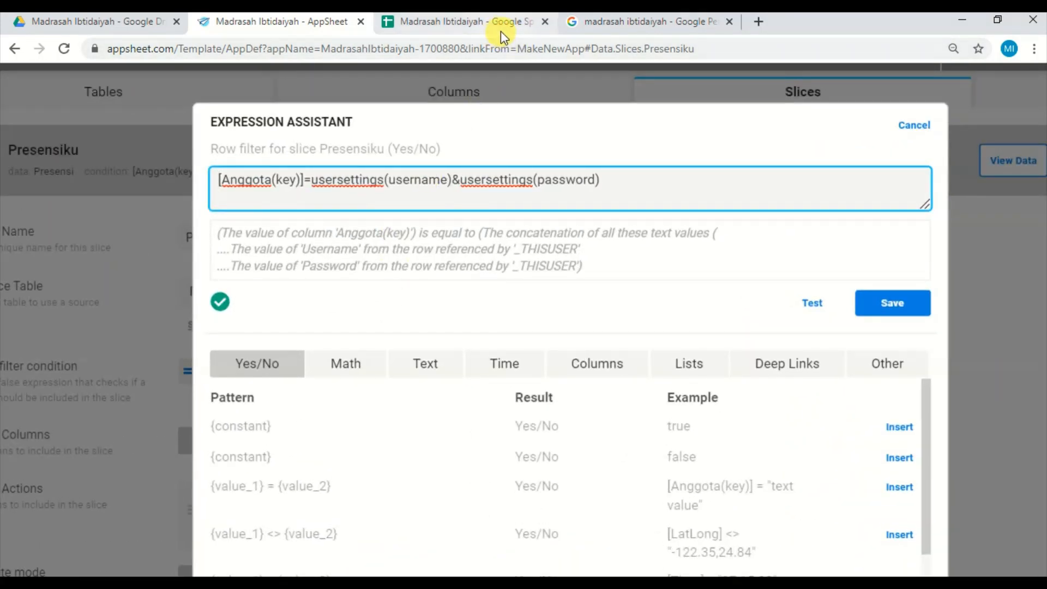
In the Google Sheets spreadsheet, compare the Presensi sheet's Anggota(key) header with the Anggota sheet's Key header, referring back to the row filter expression.
click(501, 25)
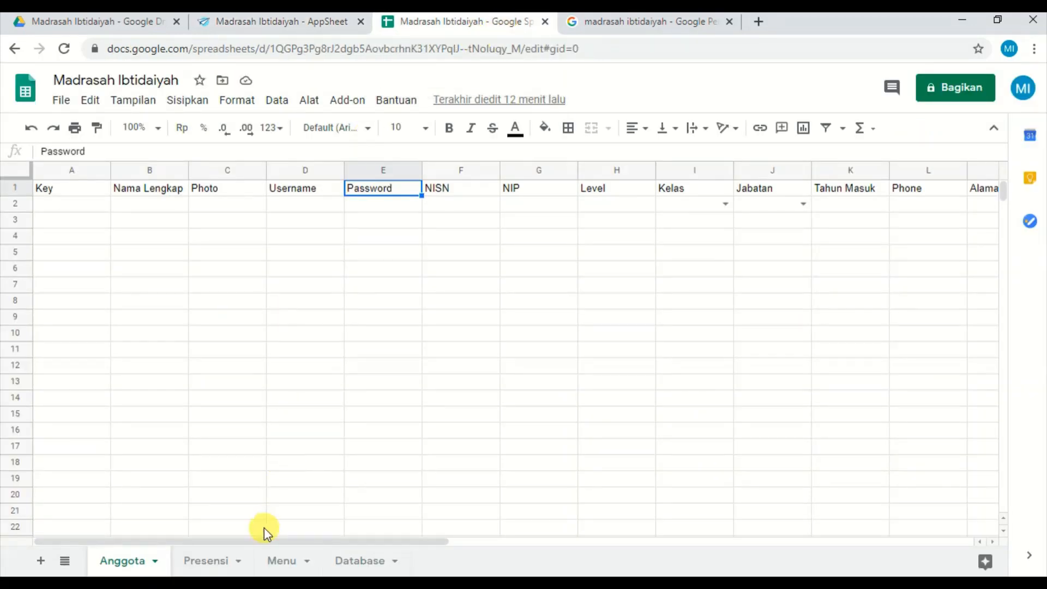
click(195, 560)
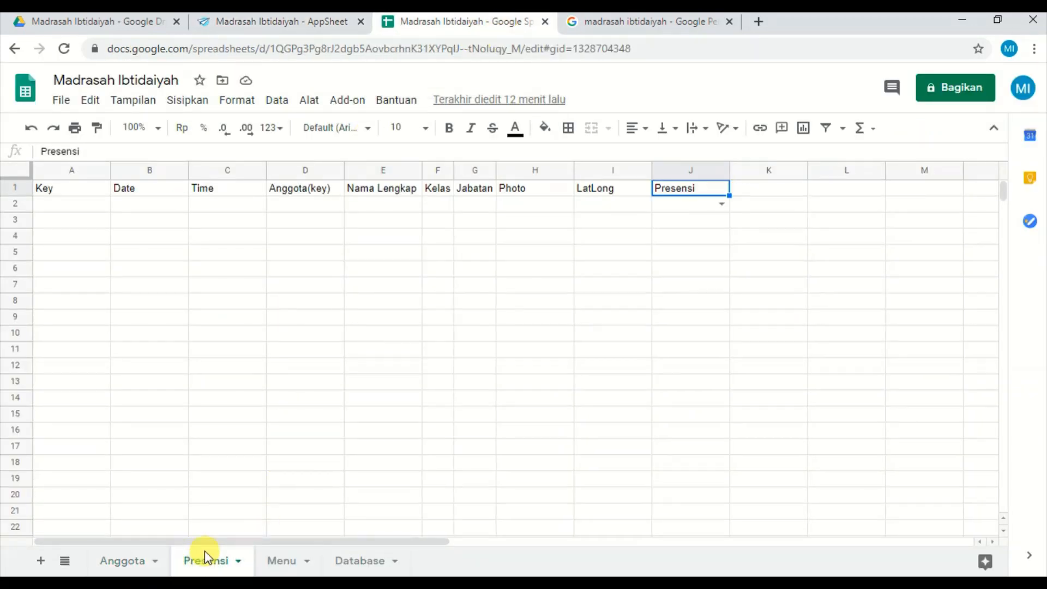
click(318, 195)
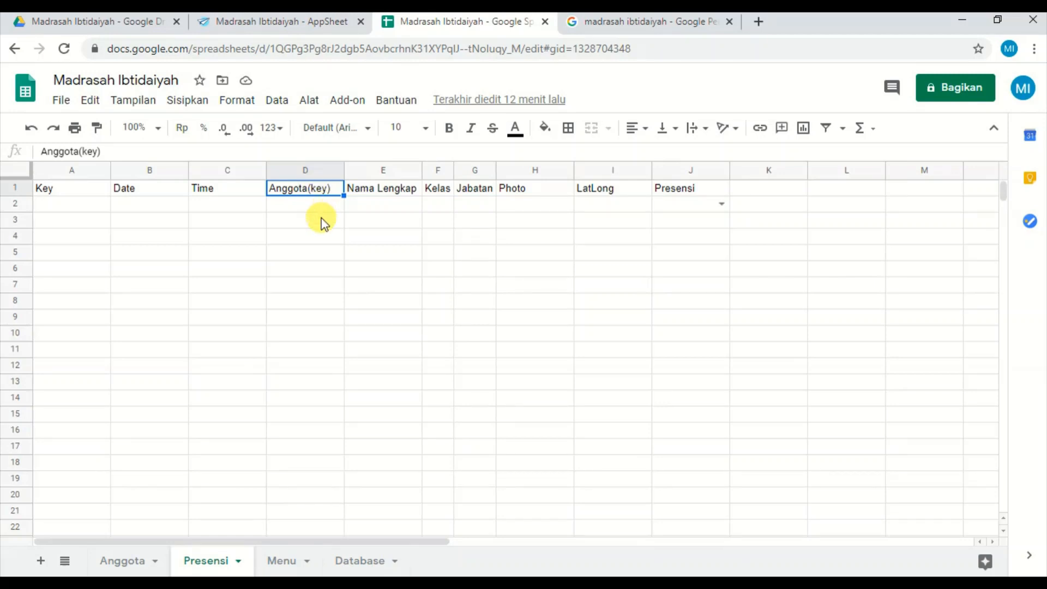
click(304, 19)
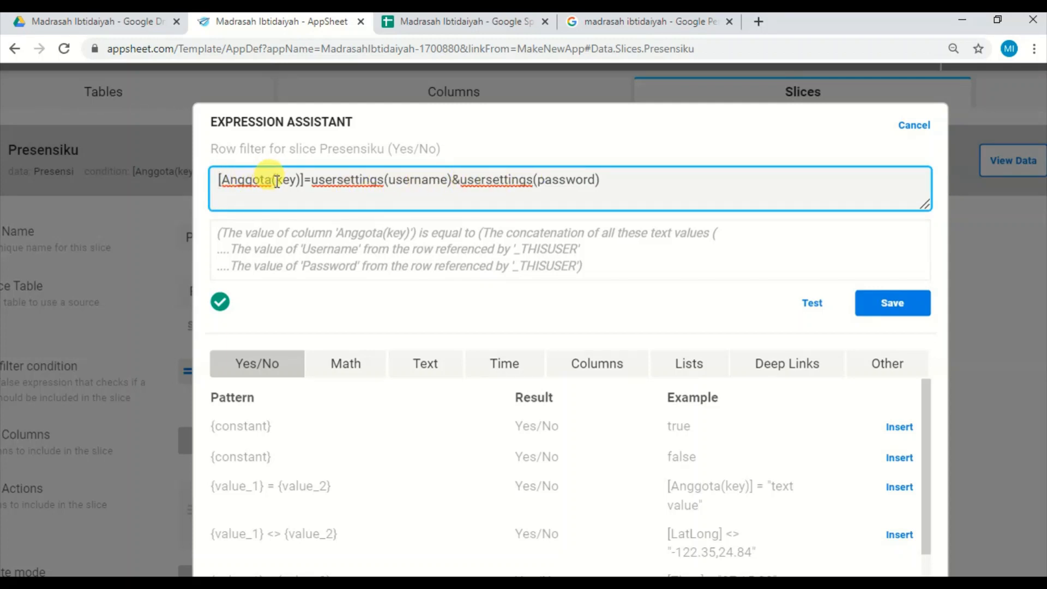
click(470, 21)
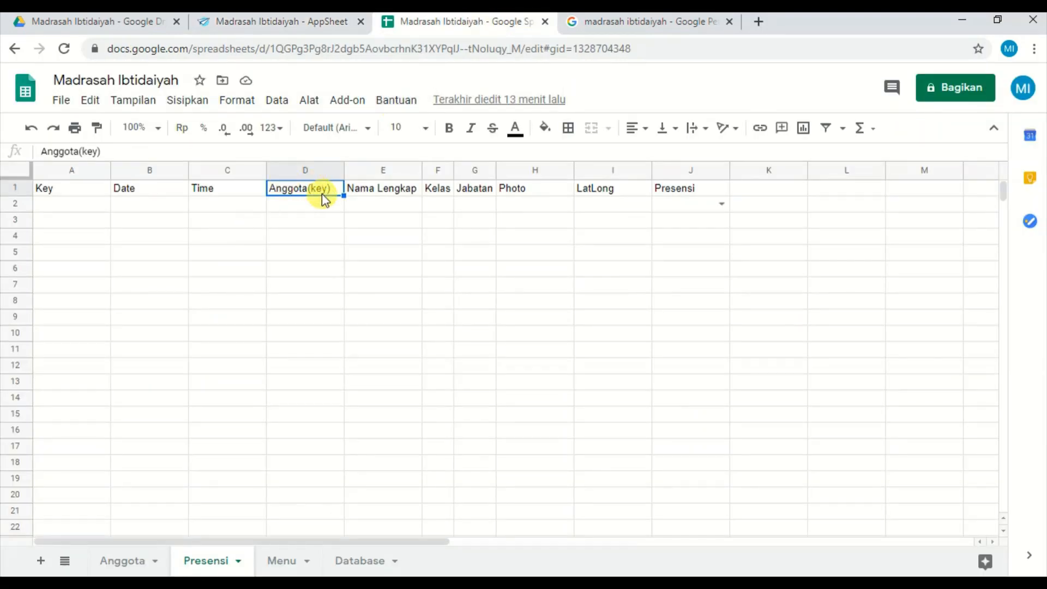
click(127, 559)
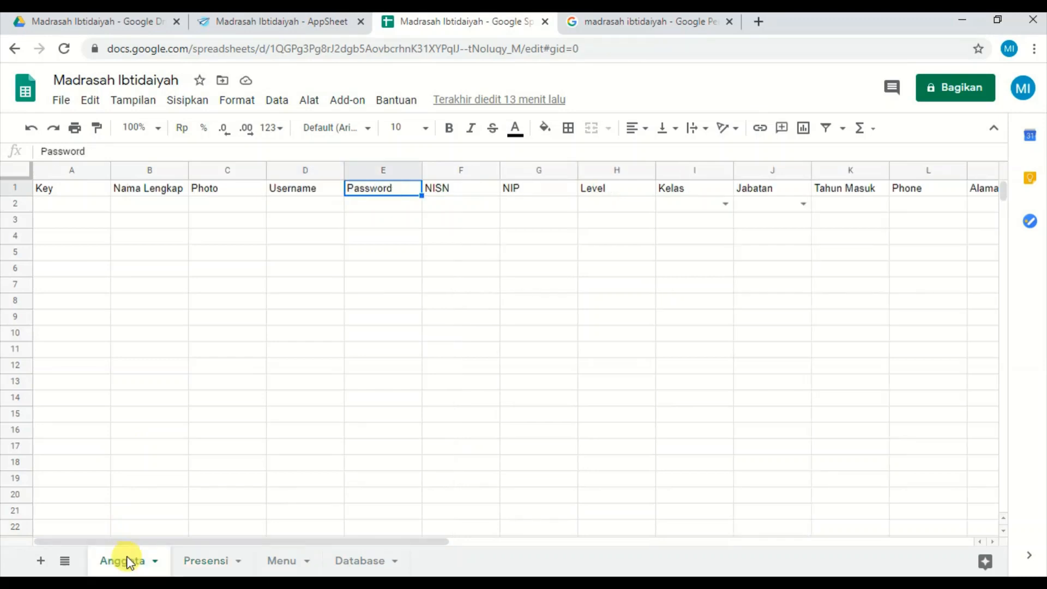
click(69, 191)
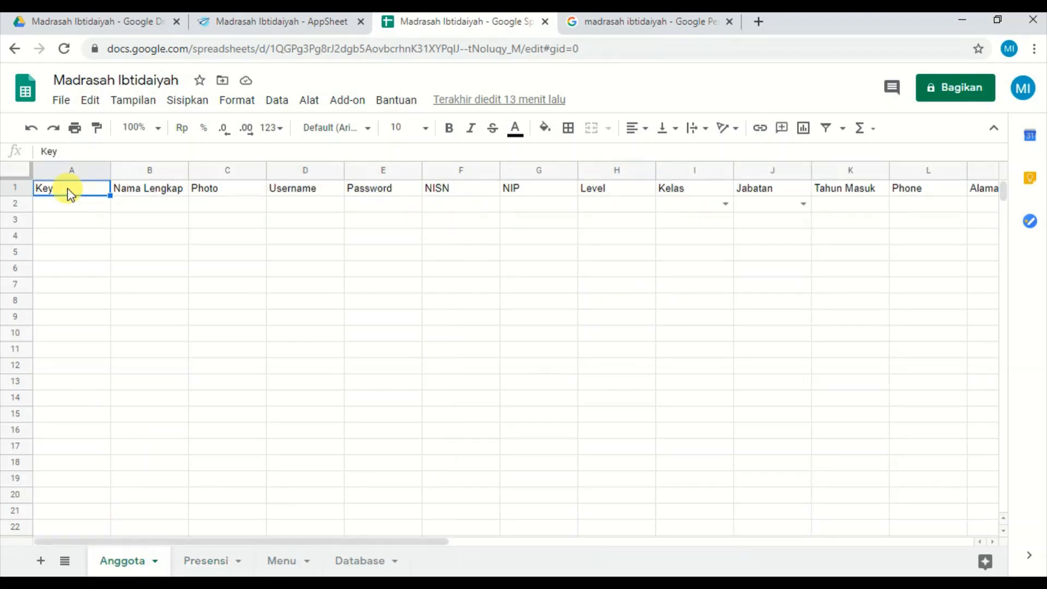
click(215, 563)
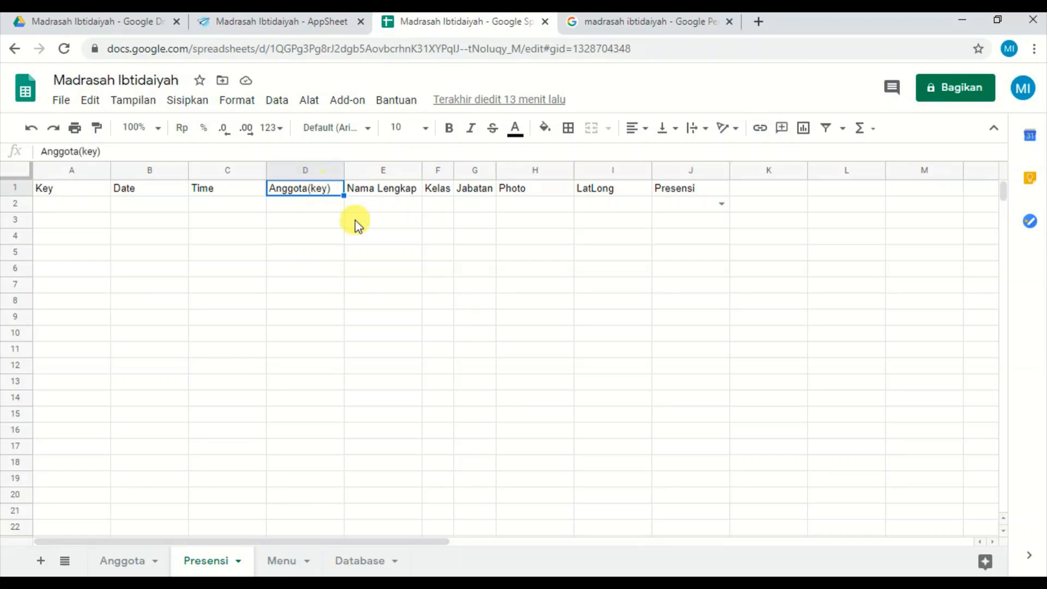
Return to AppSheet, save the Presensiku row filter as it is and collapse the slice.
click(310, 32)
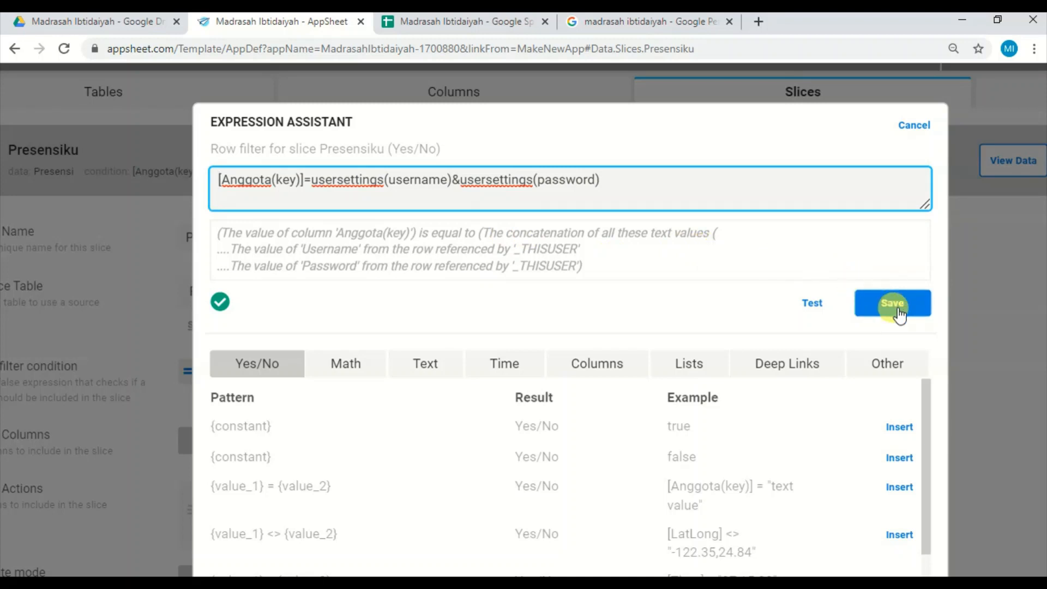
click(898, 314)
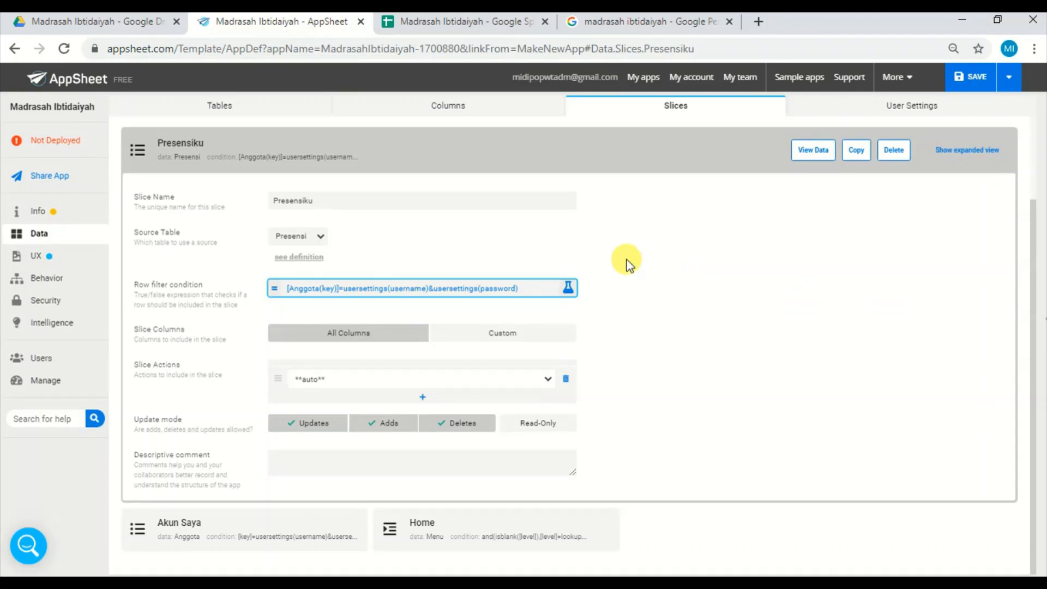
click(274, 169)
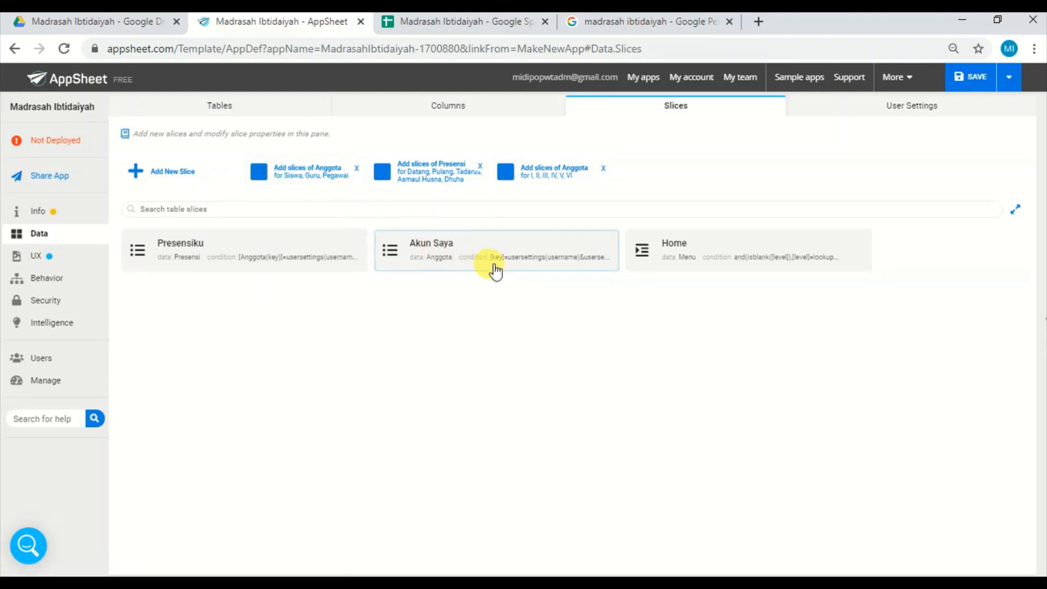
Open the Akun Saya slice and examine its row filter condition.
click(501, 261)
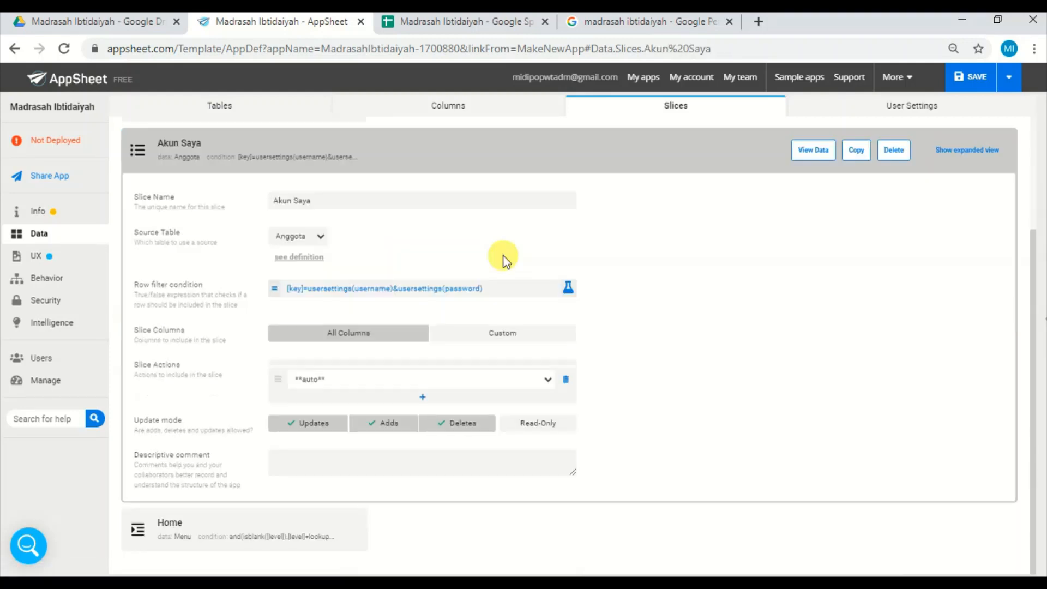
scroll(503, 256, up, 5)
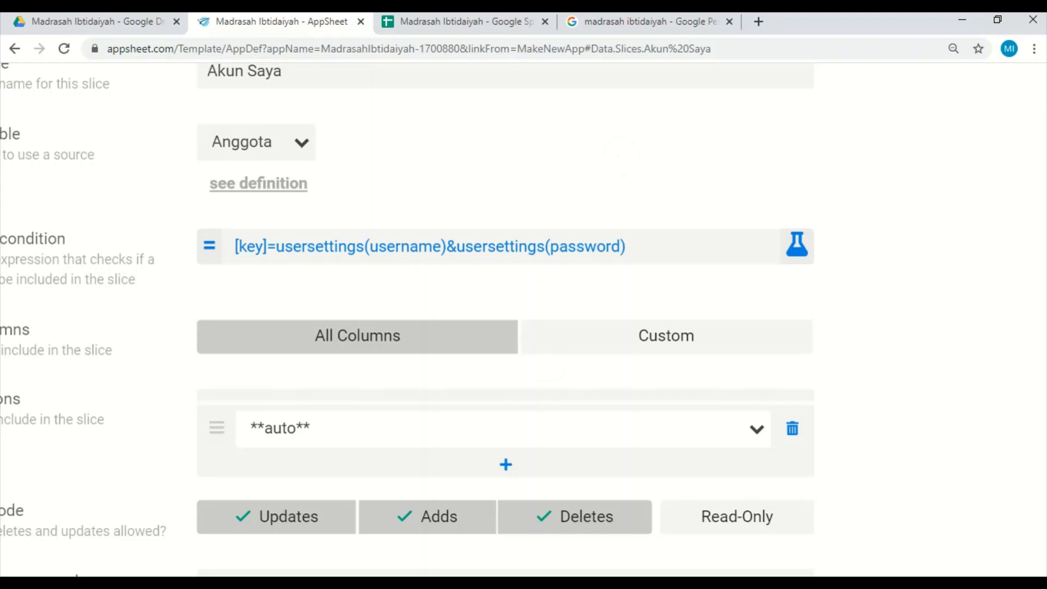
Switch to the Google Sheets spreadsheet and examine the Anggota sheet's Key, Username and Password headers against the Akun Saya row filter.
scroll(586, 295, down, 3)
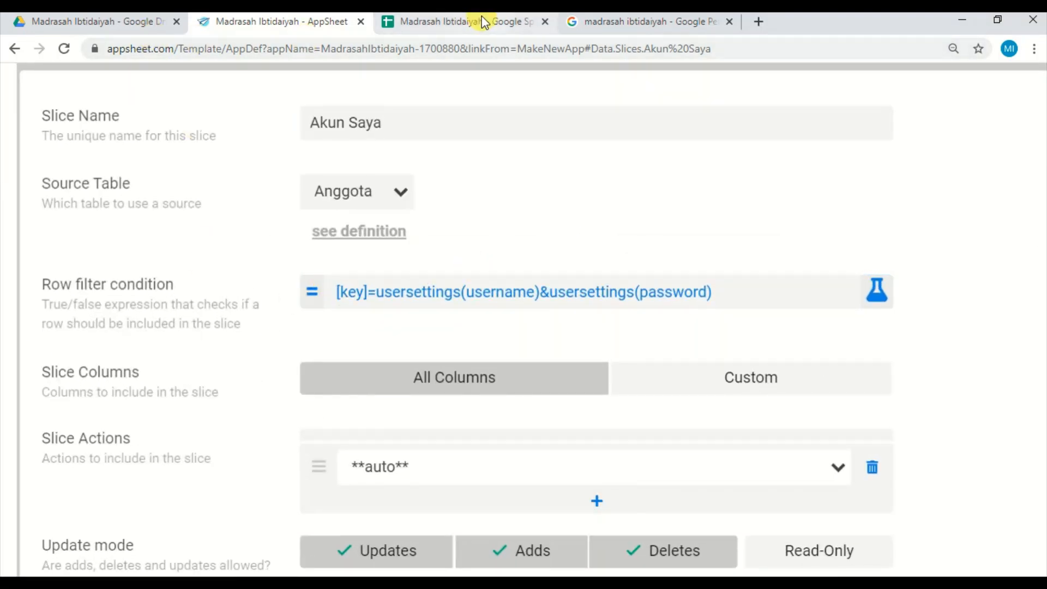
click(447, 26)
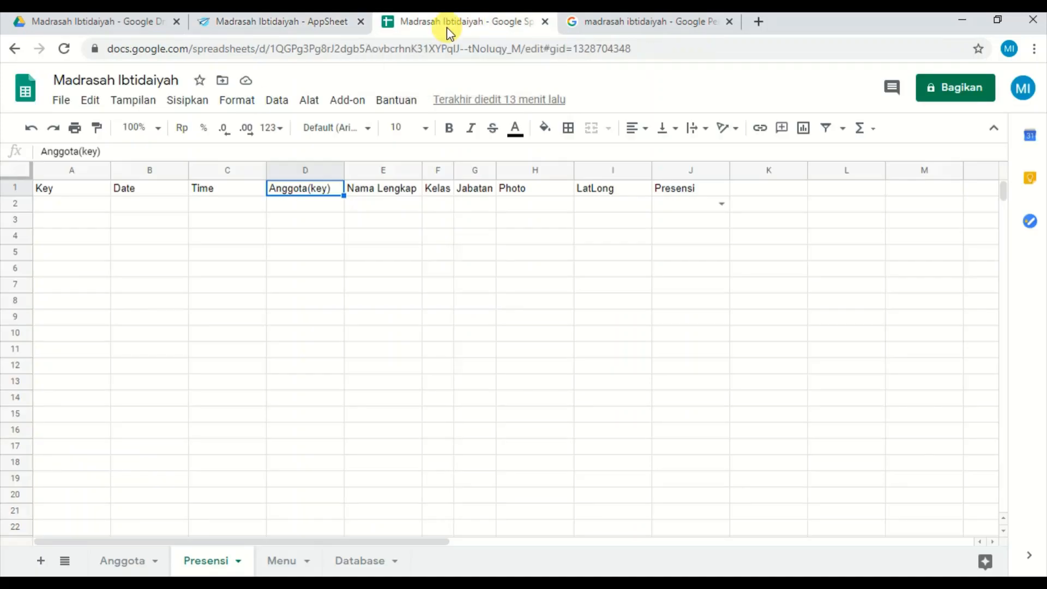
click(85, 195)
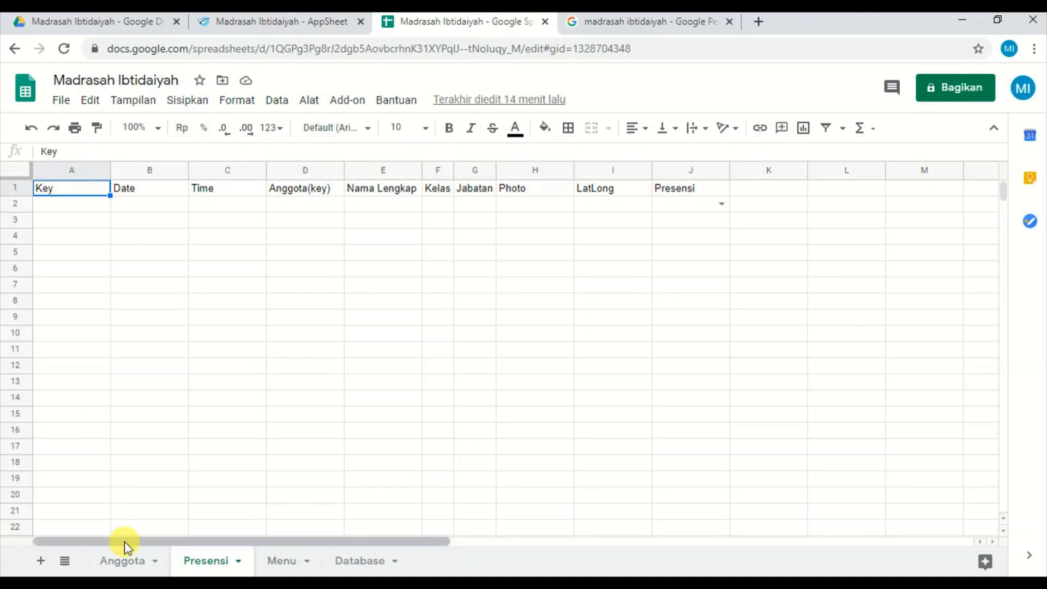
click(123, 562)
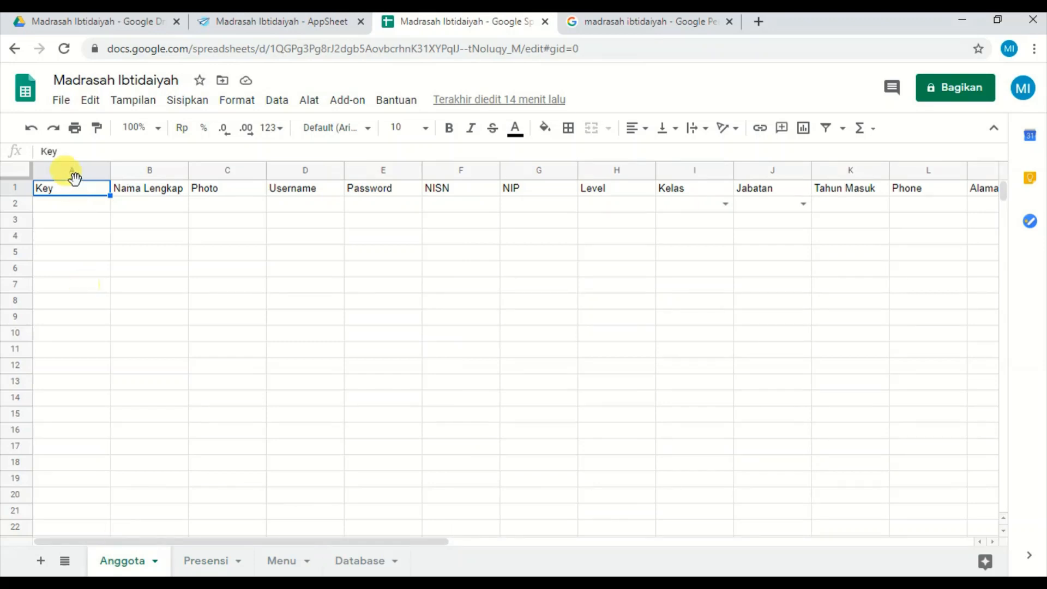
click(319, 194)
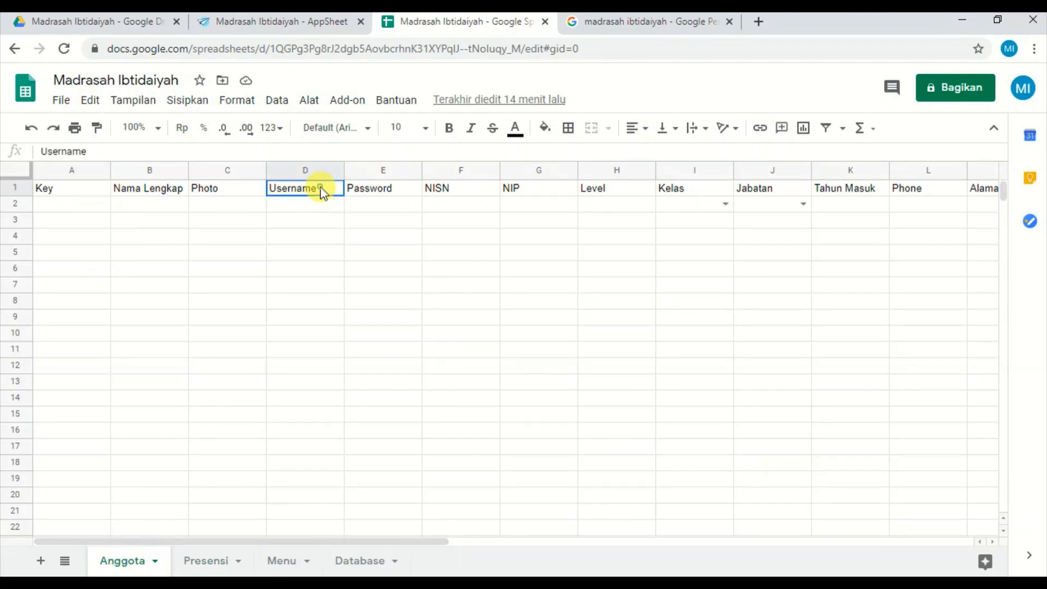
click(370, 194)
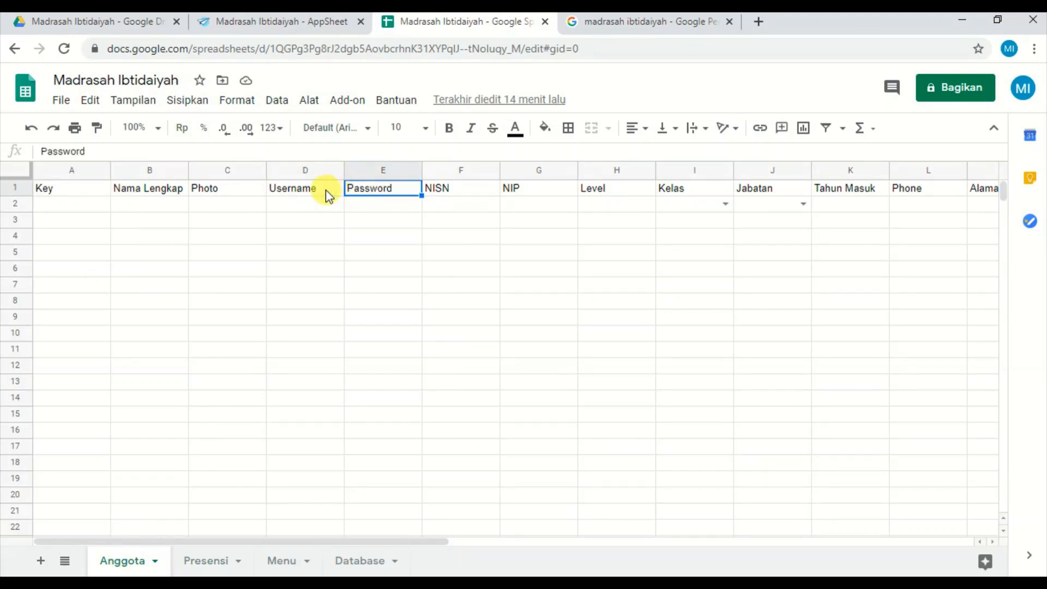
click(326, 191)
click(366, 193)
click(308, 210)
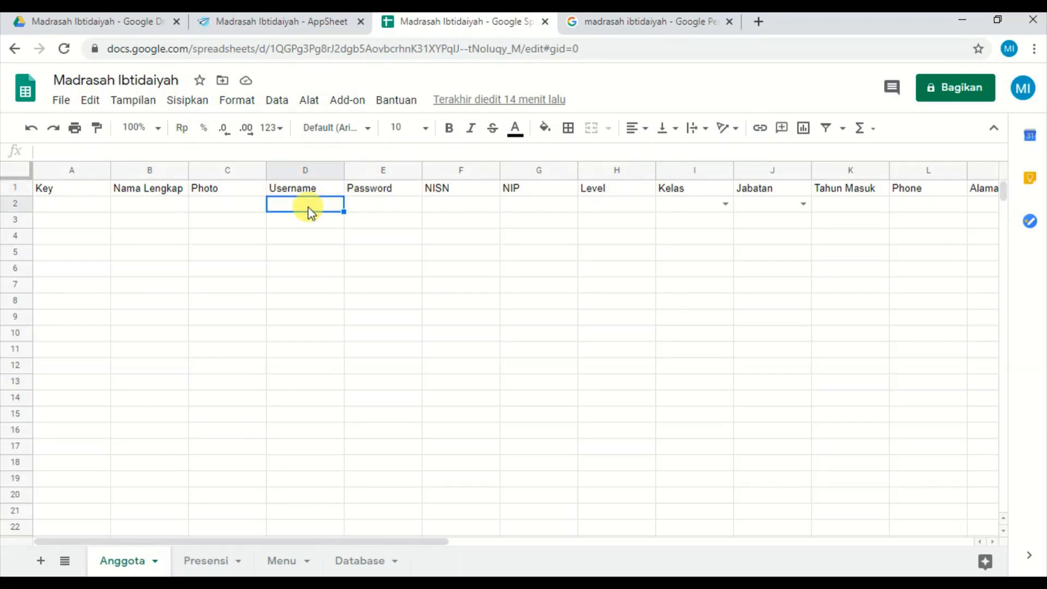
Return to AppSheet and collapse the Akun Saya slice.
click(304, 25)
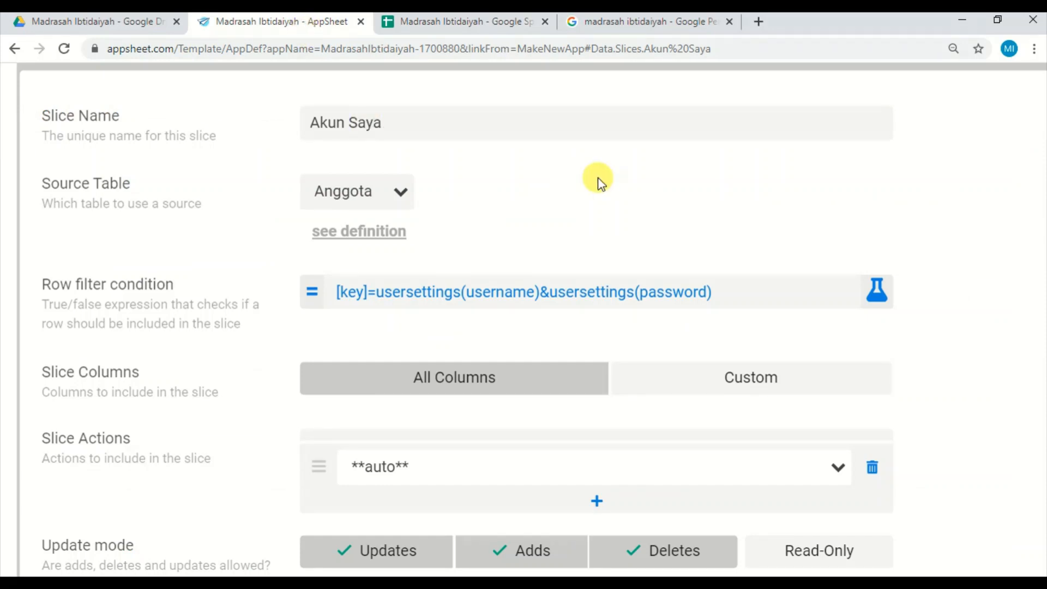
scroll(465, 316, down, 5)
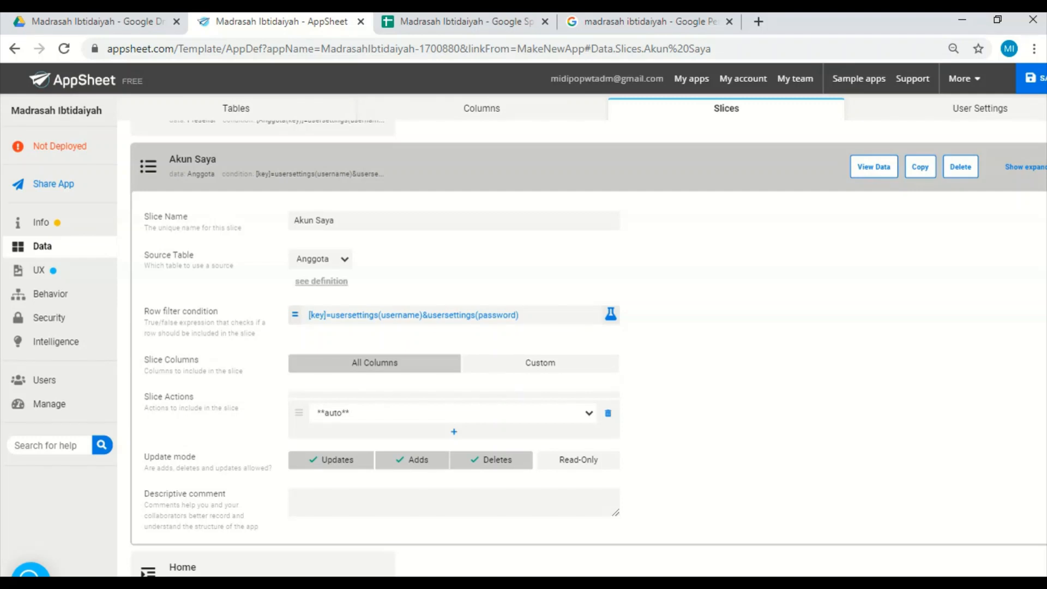
click(275, 171)
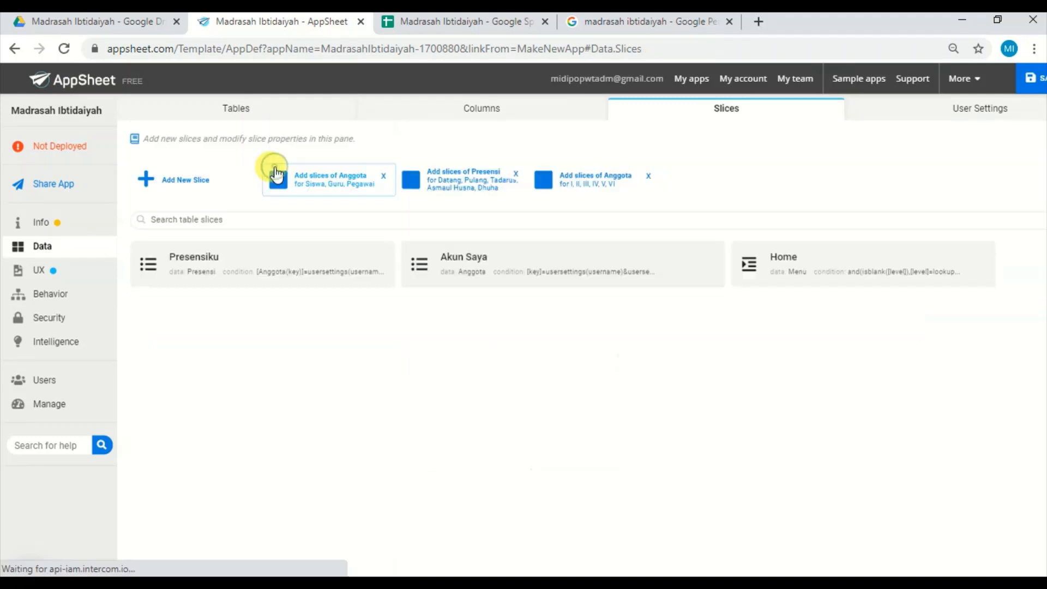
Open the Home slice and show its row filter condition in the Expression Assistant.
click(768, 277)
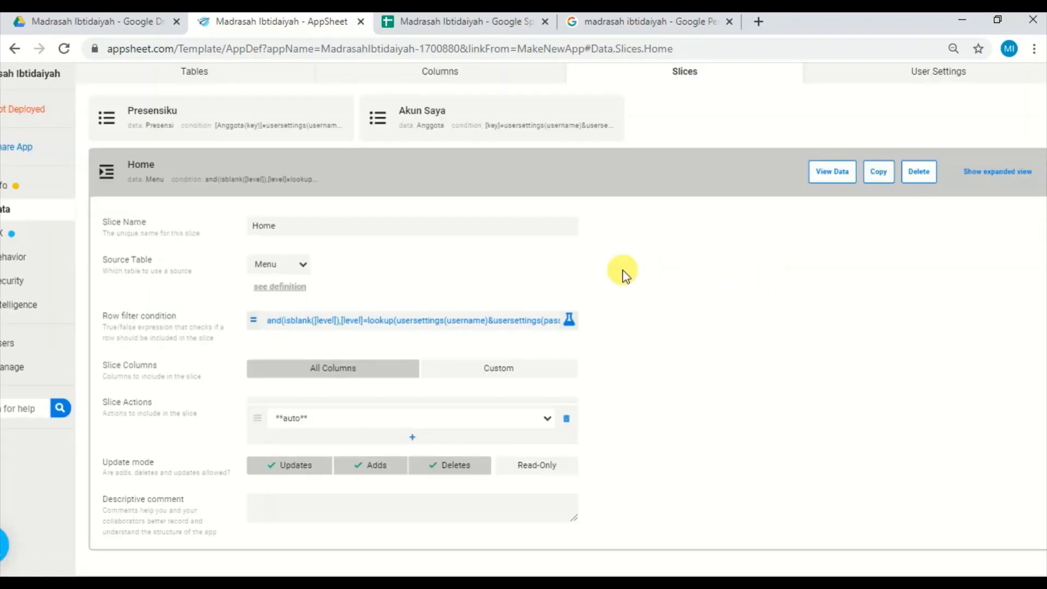
scroll(425, 366, up, 4)
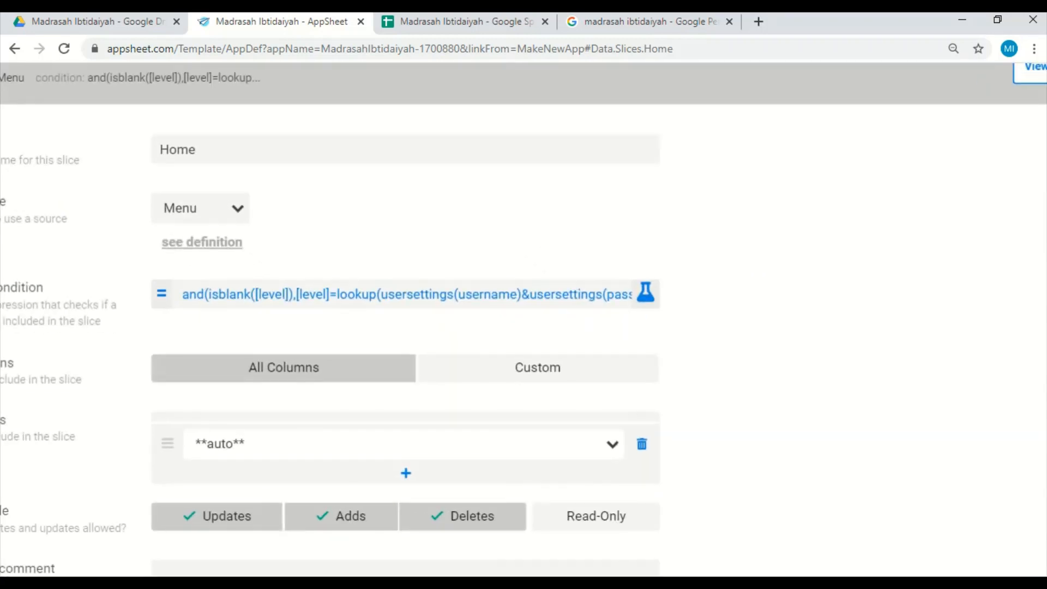
click(411, 297)
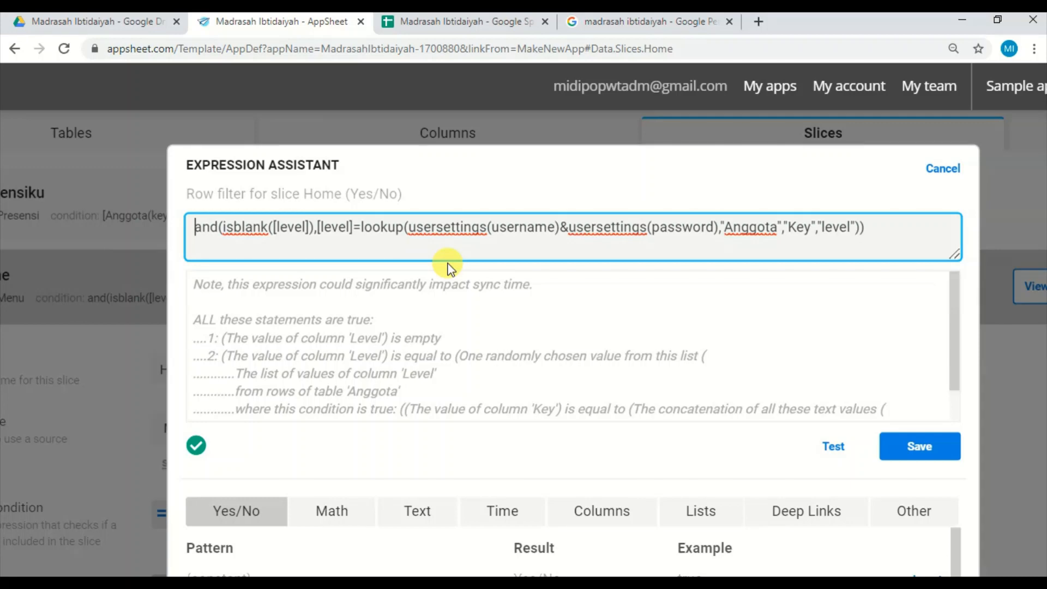
In the Google Sheets spreadsheet, examine the Login and Registrasi rows of the Menu sheet and their Level cells.
click(452, 23)
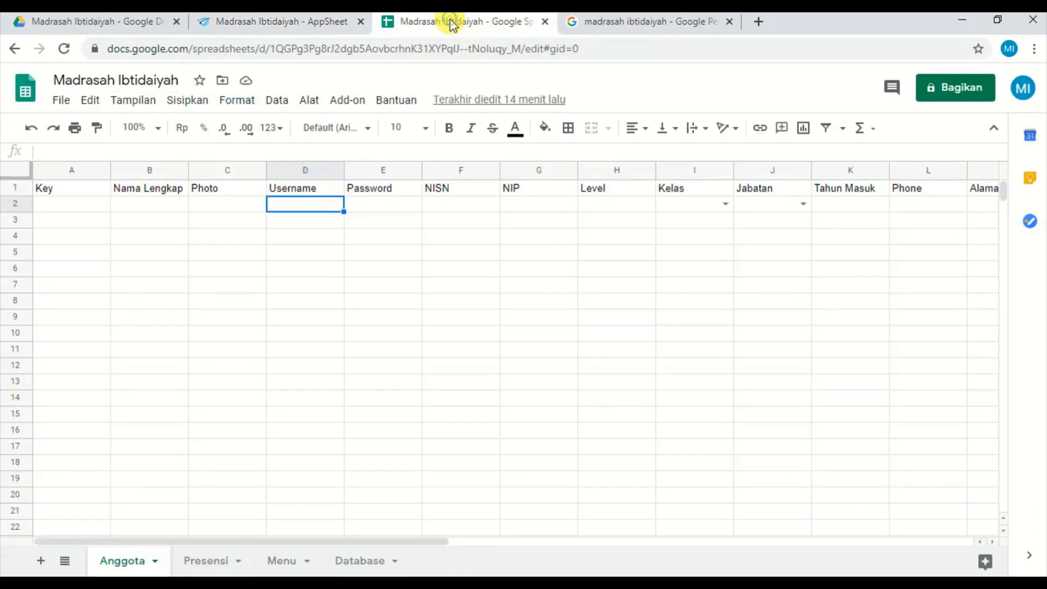
click(298, 564)
click(342, 468)
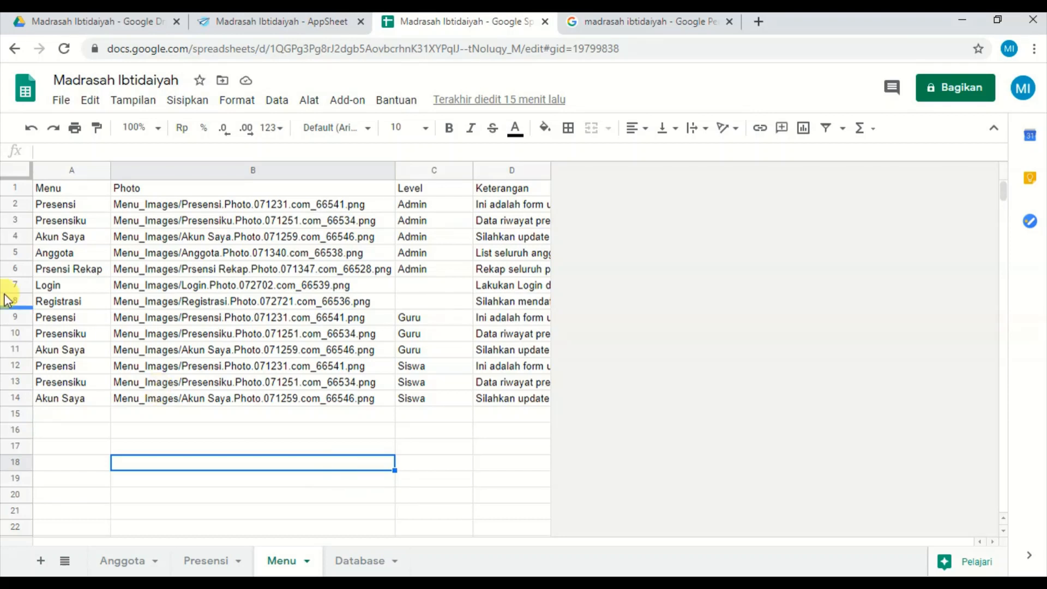
click(74, 284)
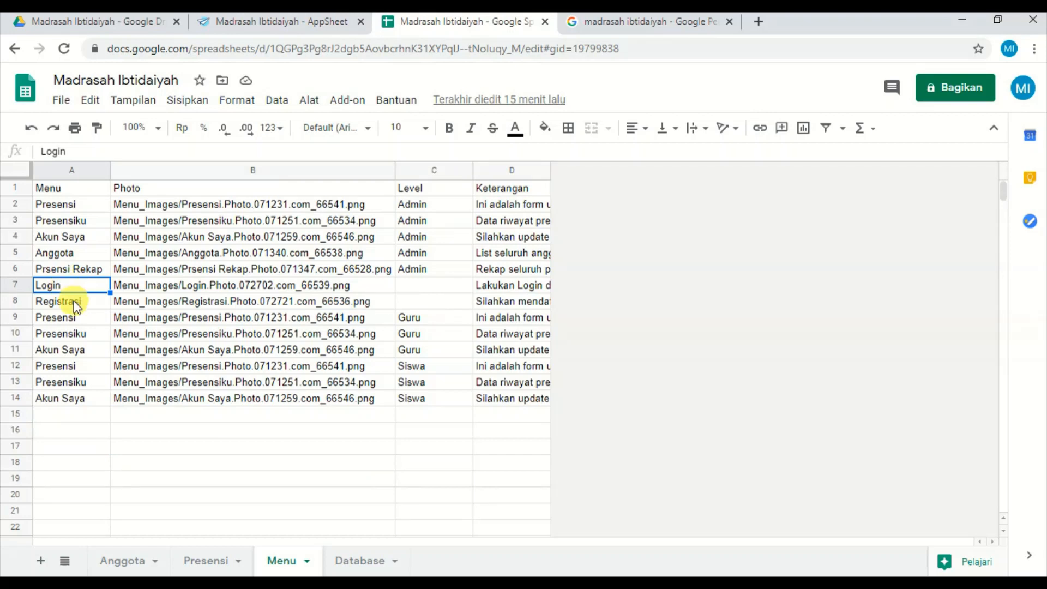
click(73, 306)
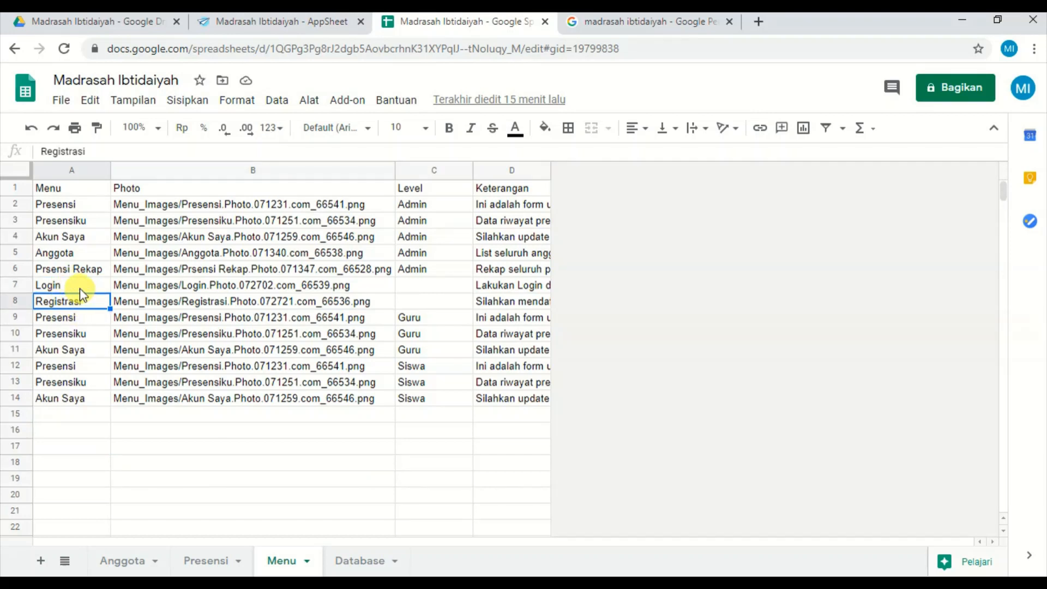
click(80, 288)
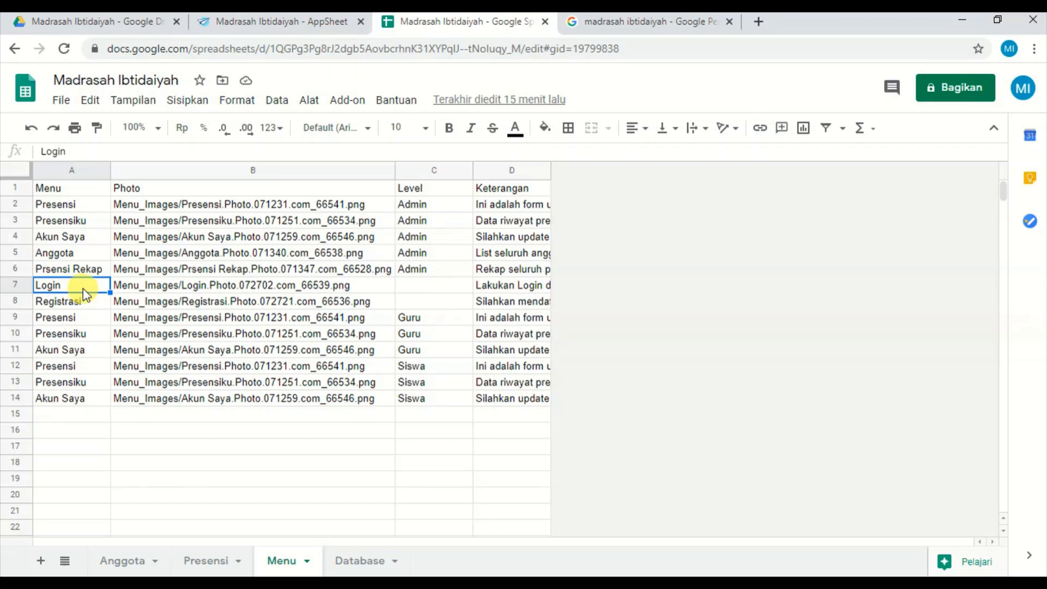
click(433, 286)
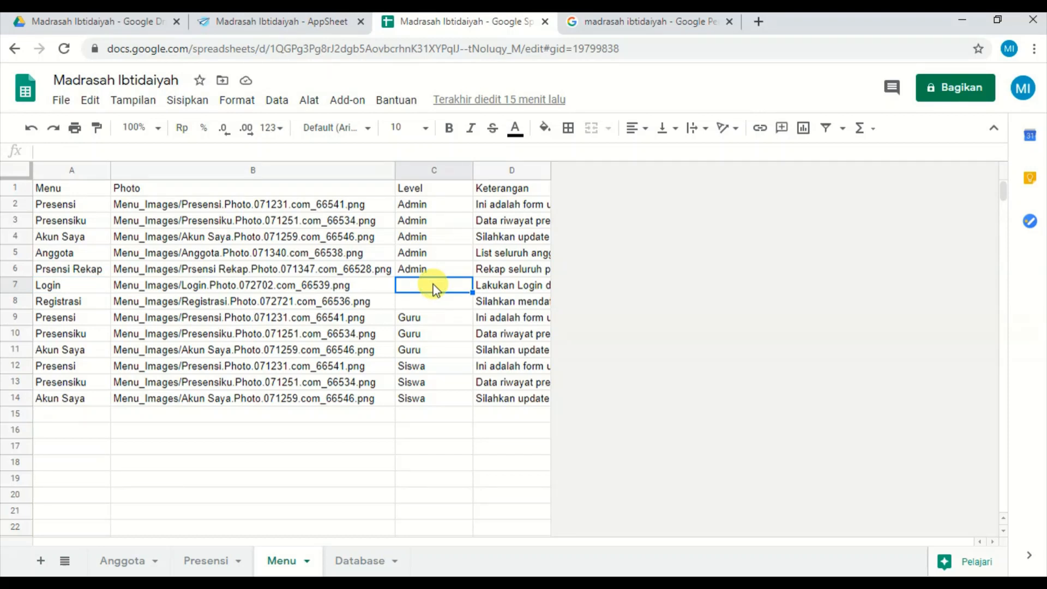
click(431, 302)
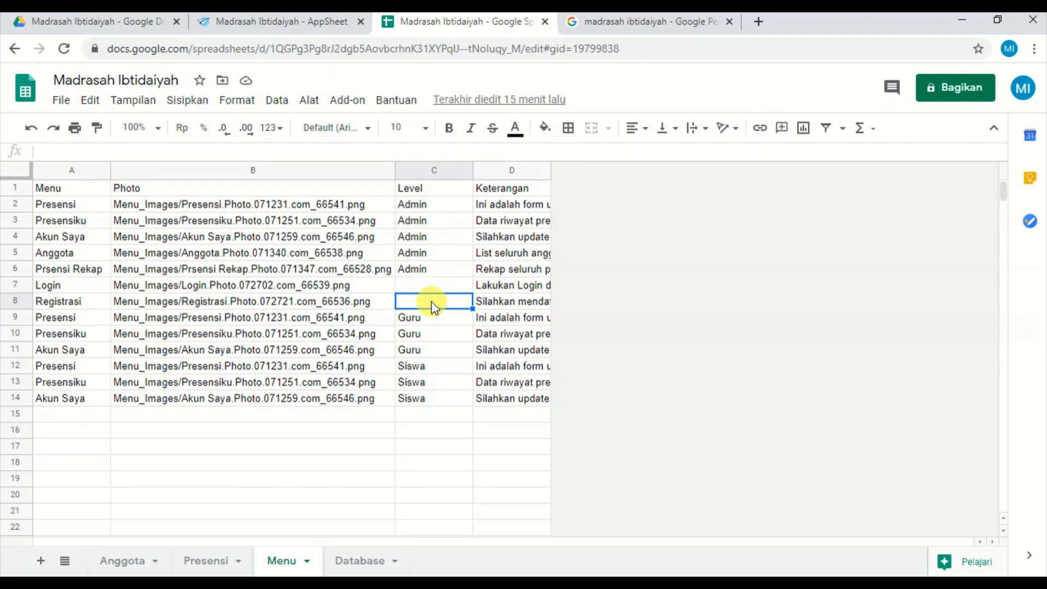
click(434, 284)
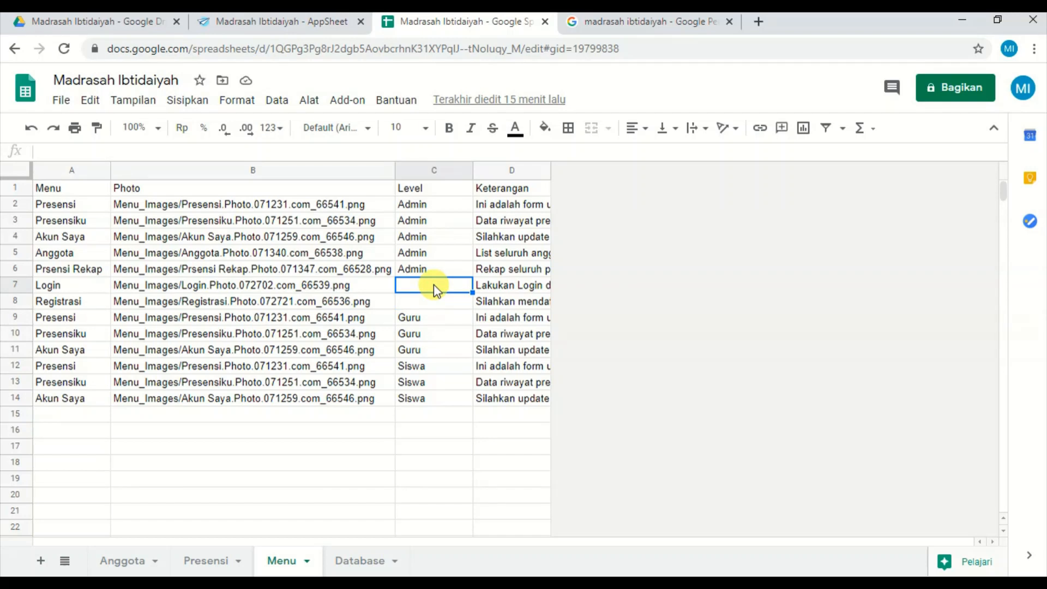
click(430, 306)
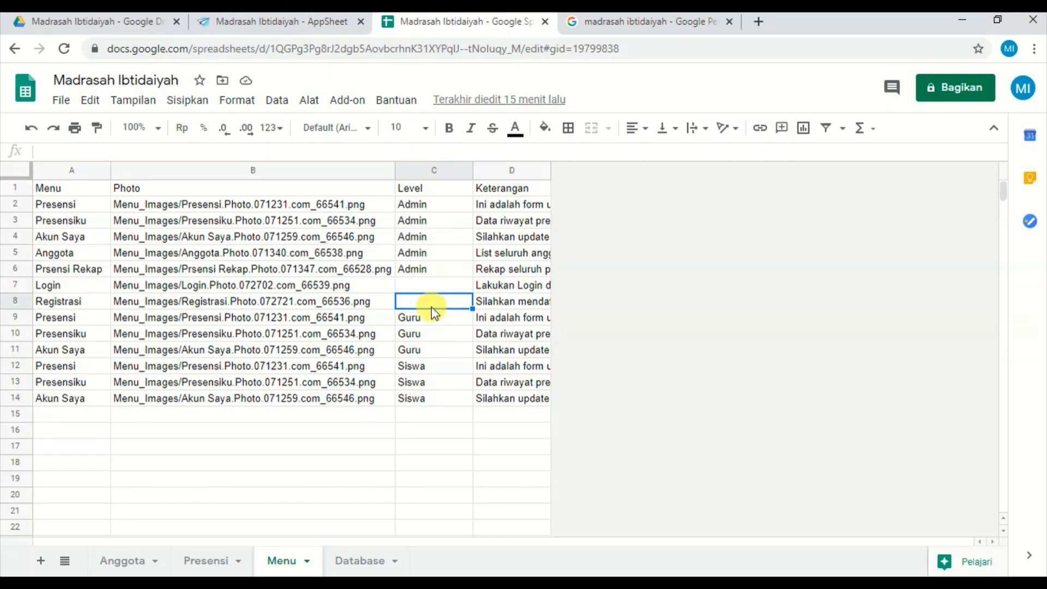
Return to AppSheet and examine the isblank([level]) and [level]=lookup parts of the Home row filter expression.
click(294, 24)
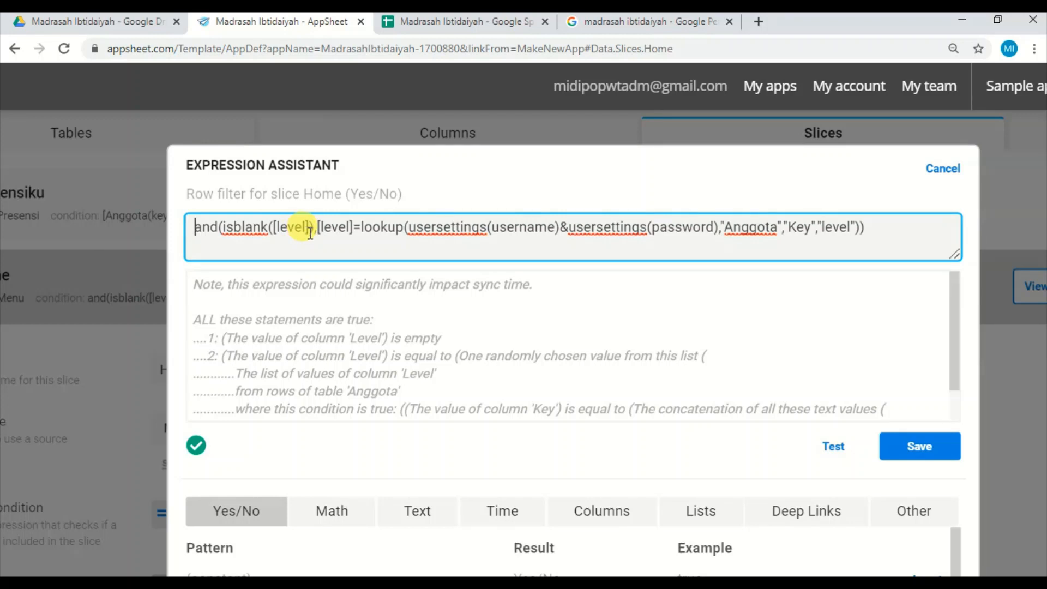
drag(310, 233, 333, 234)
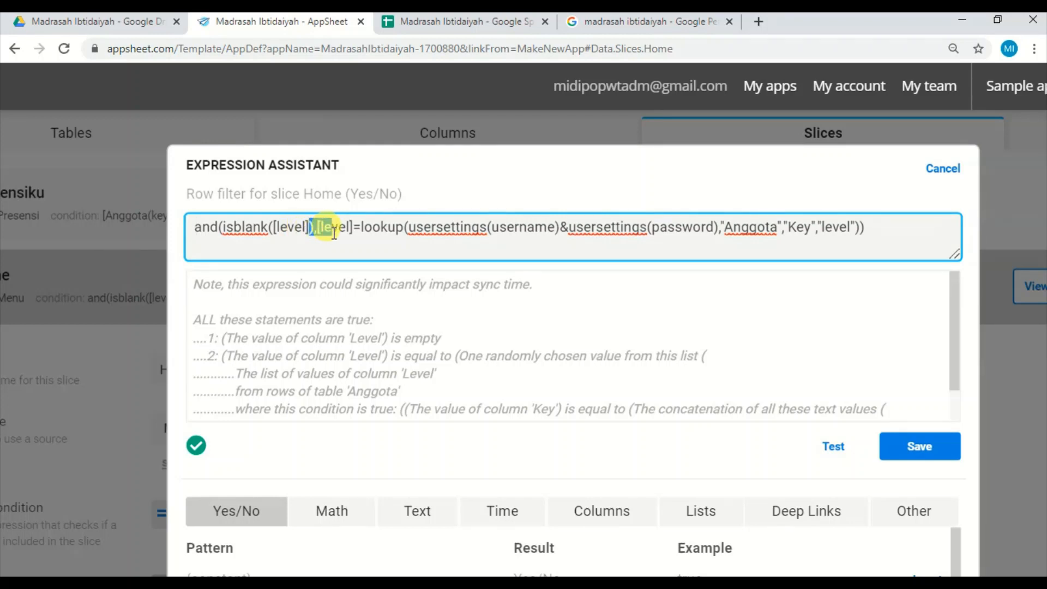
click(342, 225)
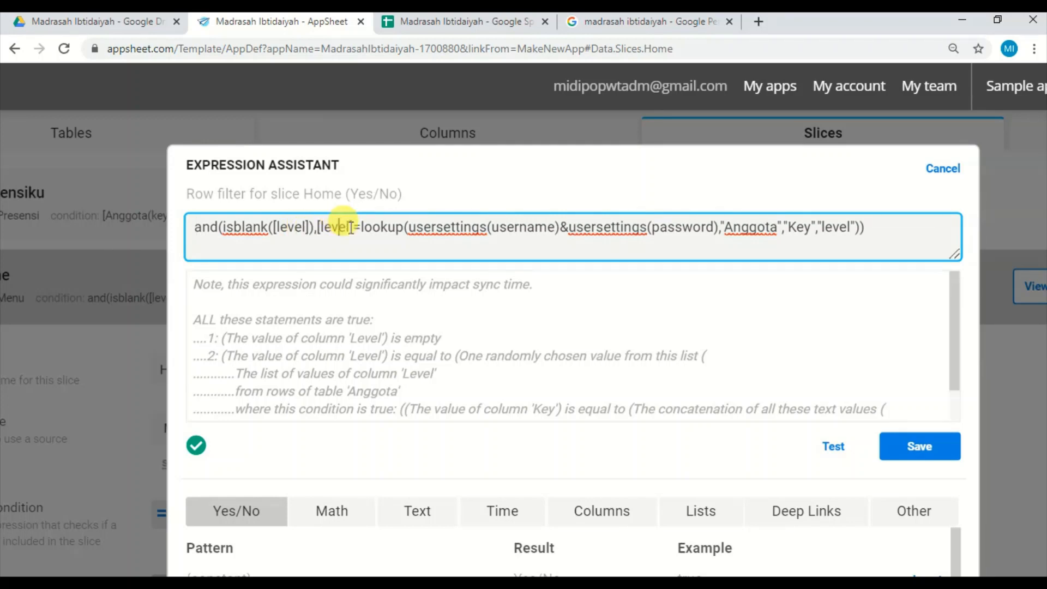
Compare the Level cells of the Presensi and Login rows in the spreadsheet's Menu sheet with the lookup in AppSheet's Home row filter.
click(493, 27)
click(413, 207)
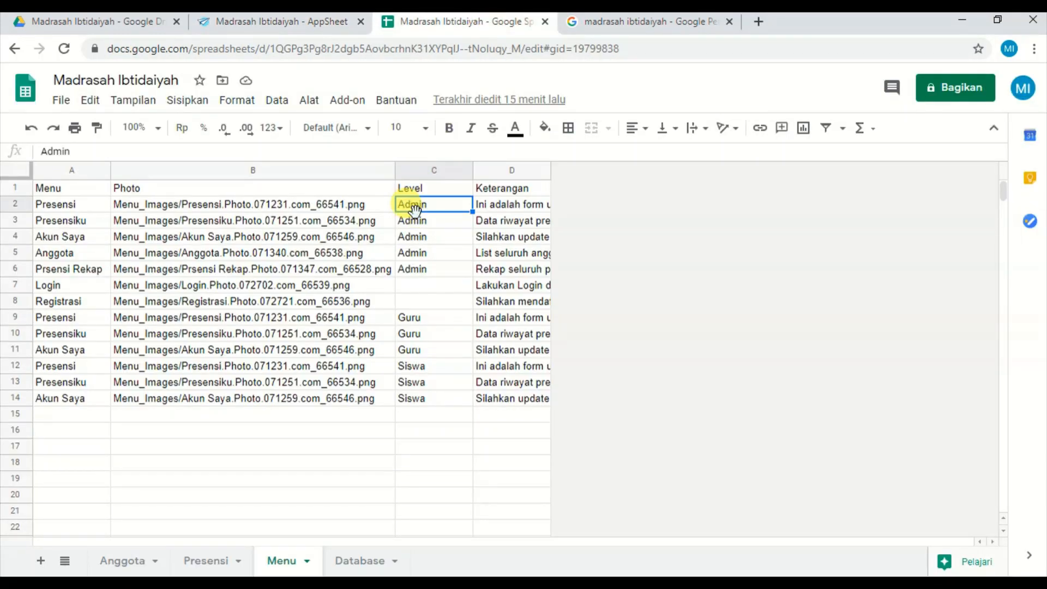
click(423, 286)
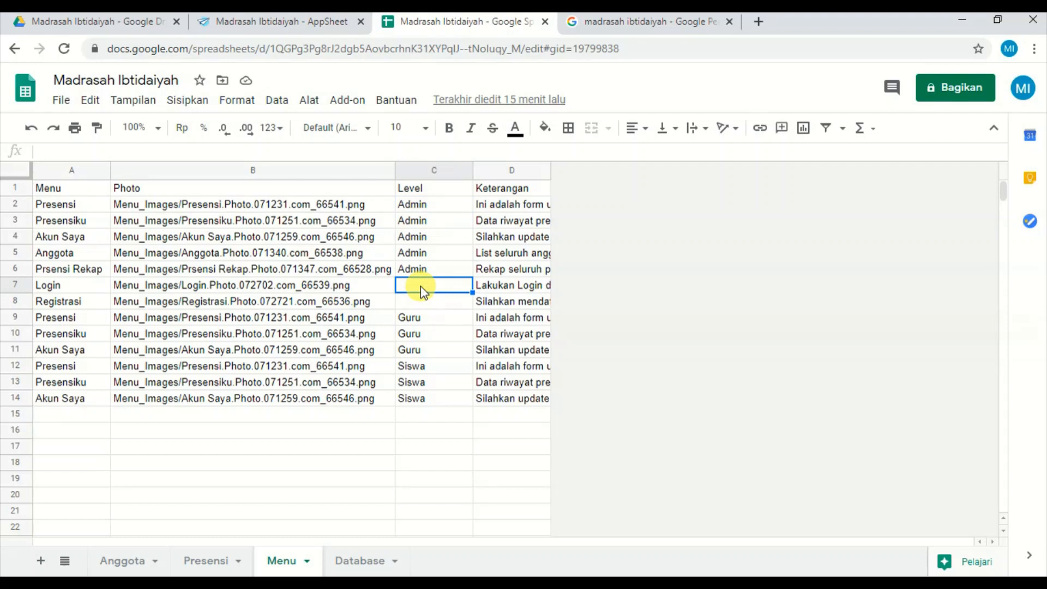
click(431, 204)
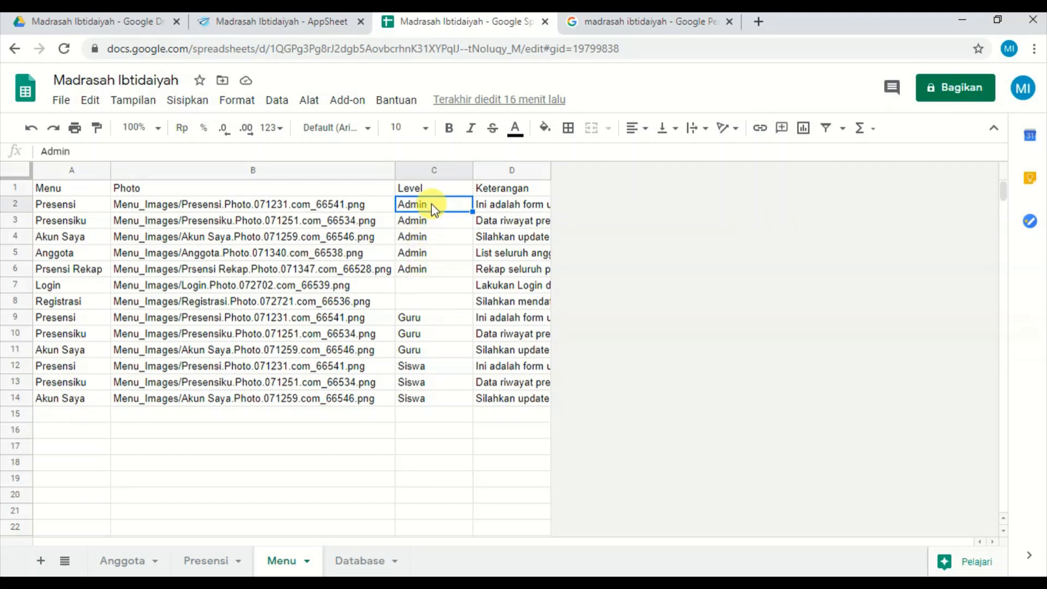
click(414, 204)
click(325, 19)
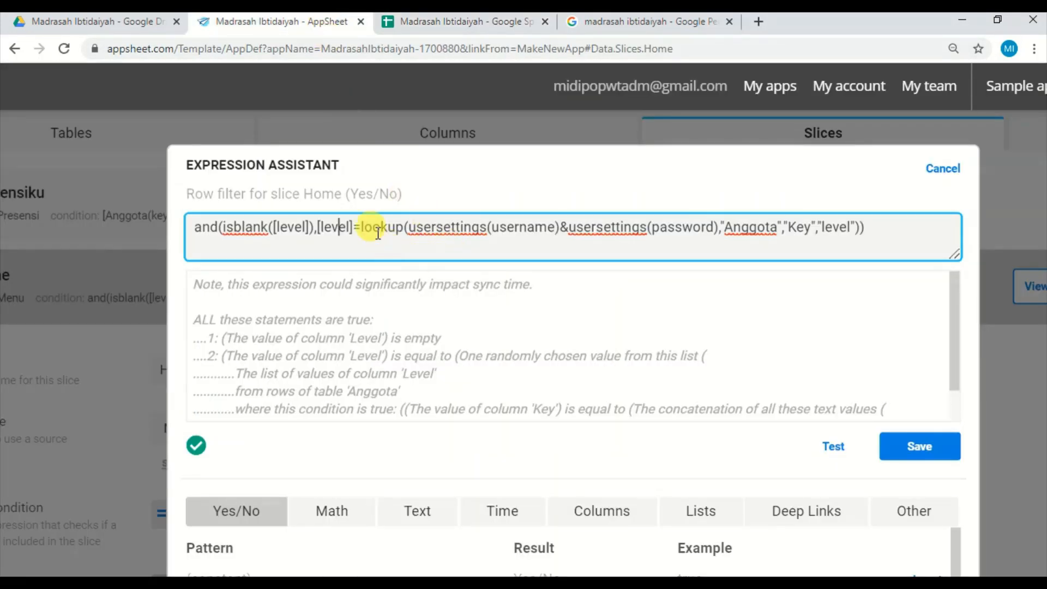
click(373, 228)
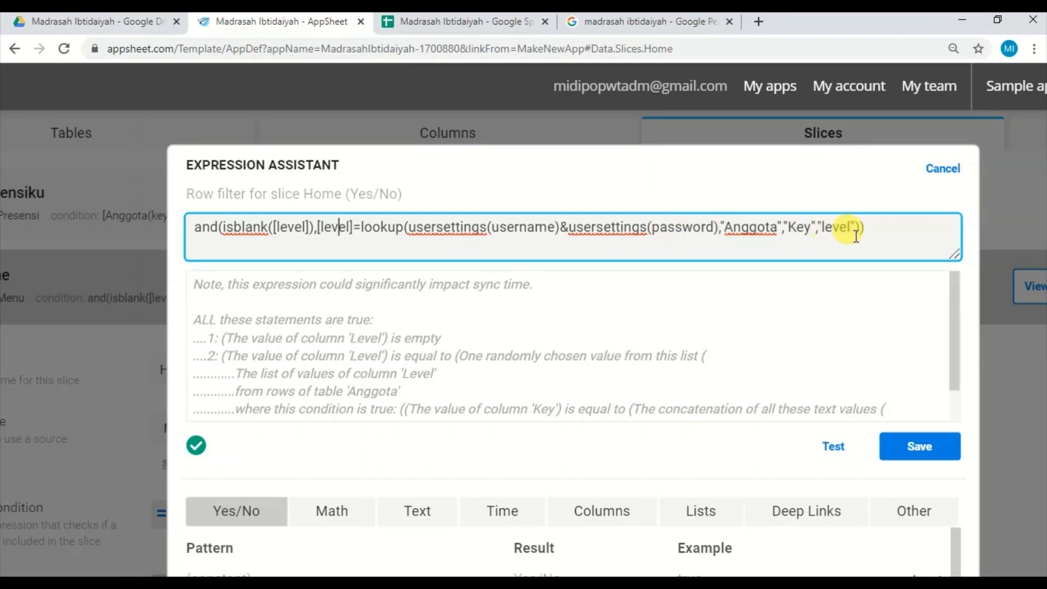
Check the spreadsheet's Anggota sheet for the Key, Username and Password headers used by the lookup, and return to the Home row filter in AppSheet.
click(486, 22)
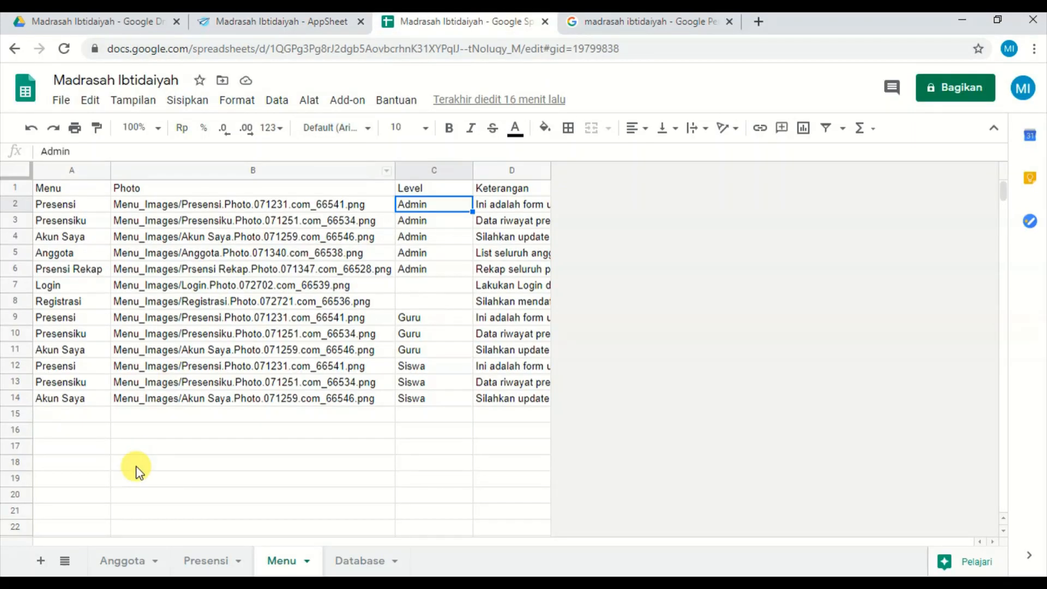
click(113, 561)
click(72, 193)
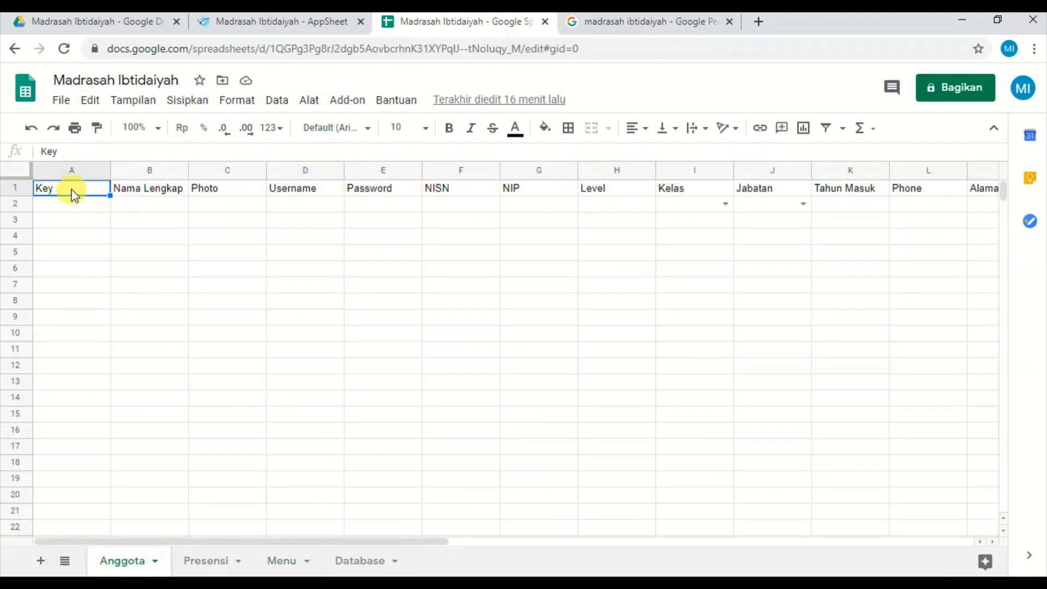
click(294, 194)
click(362, 191)
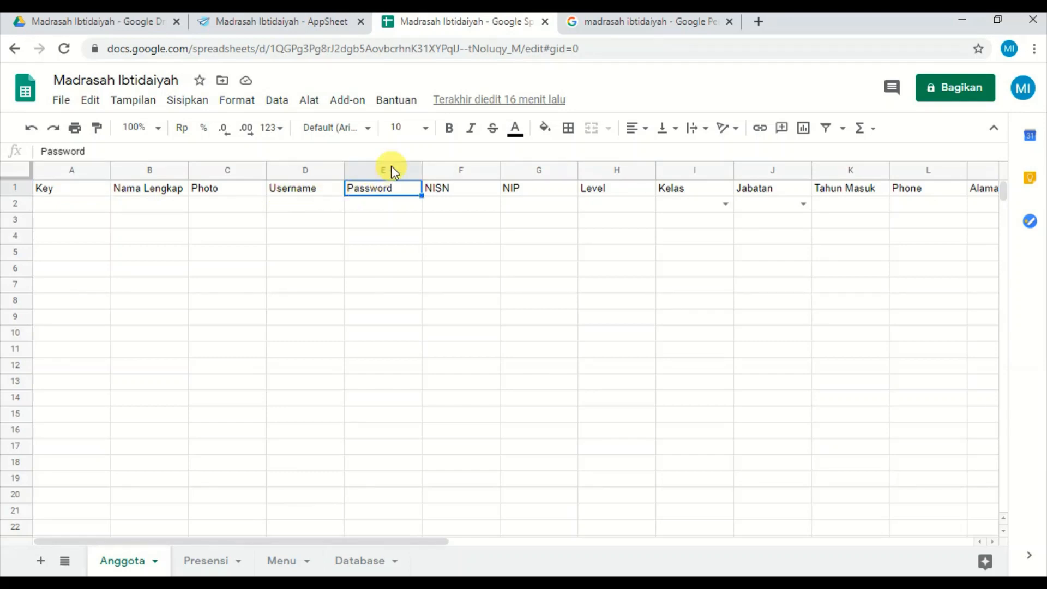
click(274, 23)
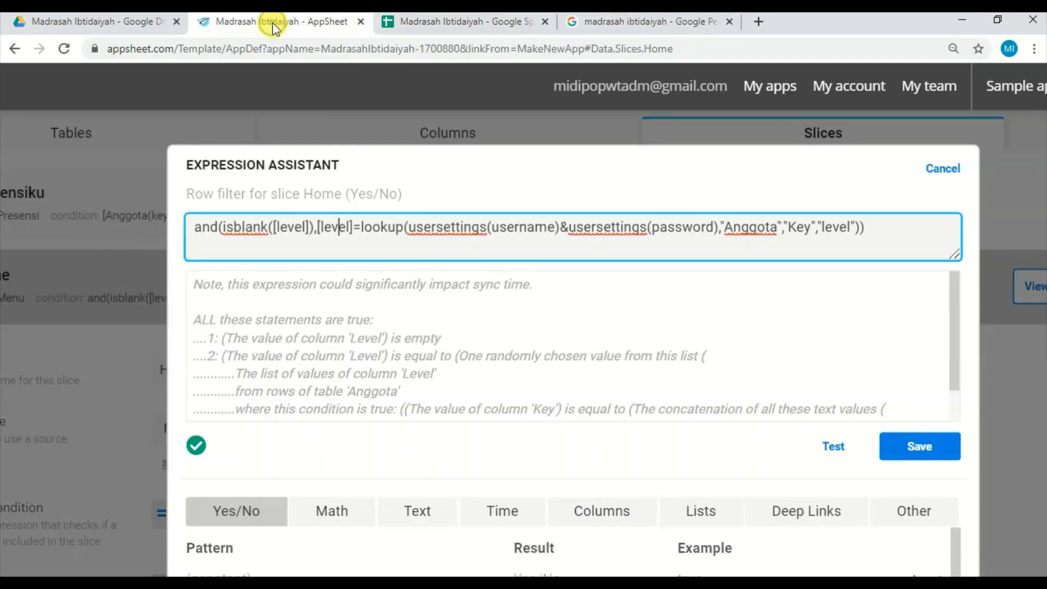
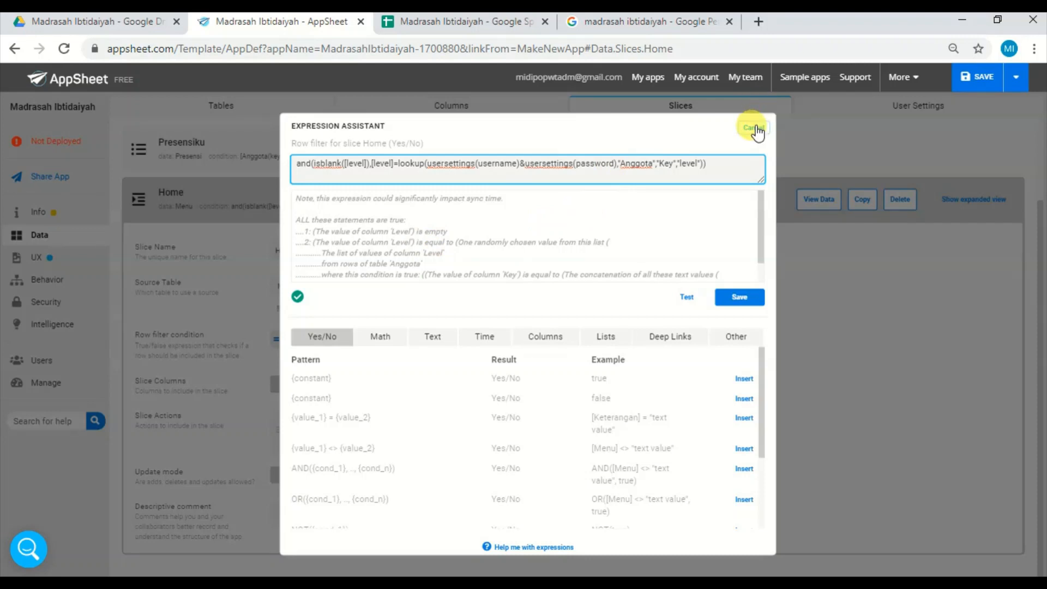
Close the Home row filter expression, collapse the Home slice, and look over the app's primary and menu views in UX.
click(755, 129)
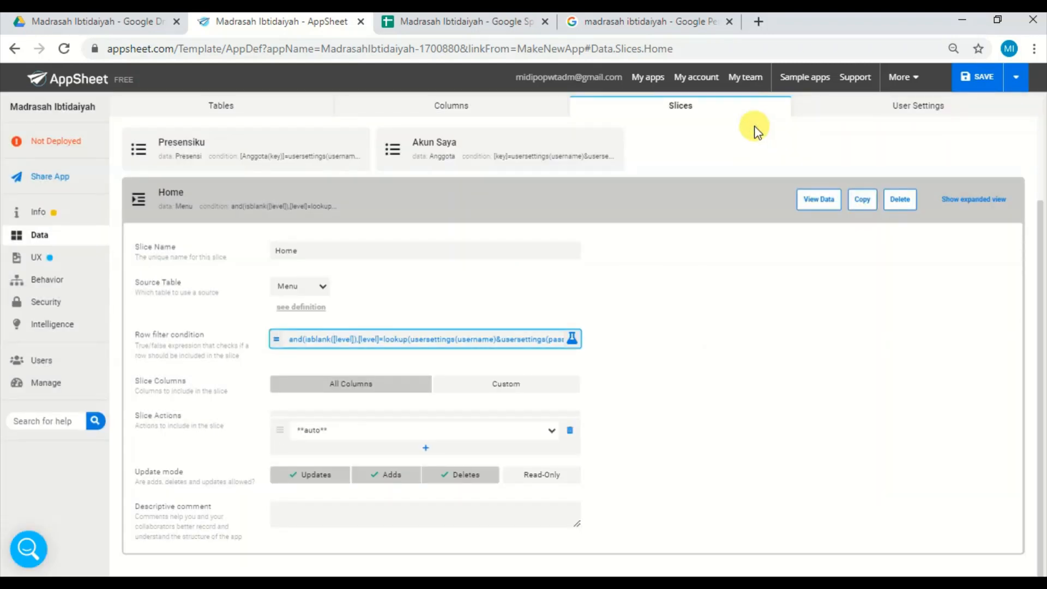
click(309, 199)
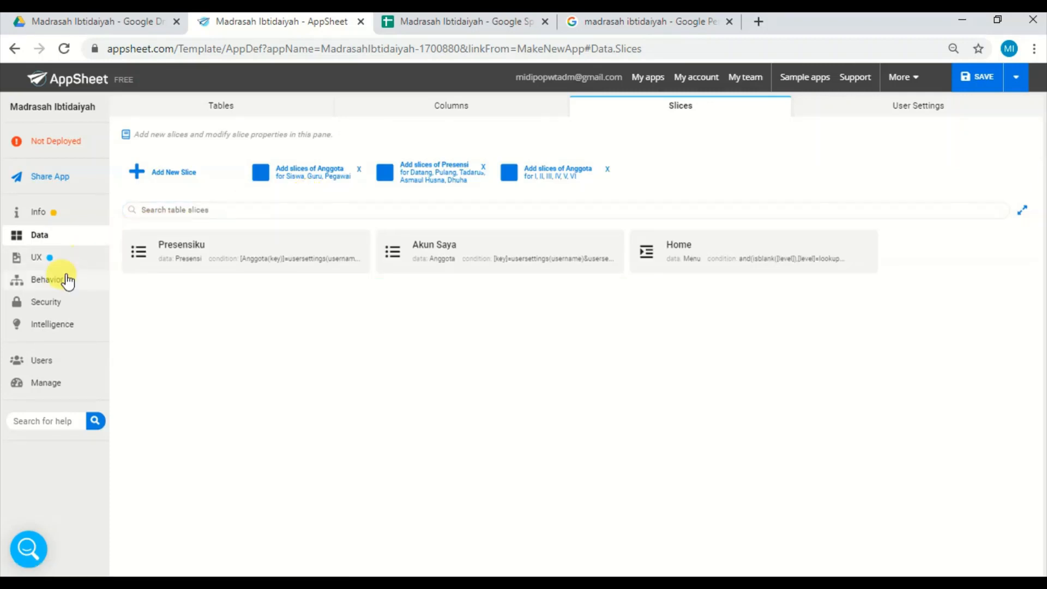
click(77, 265)
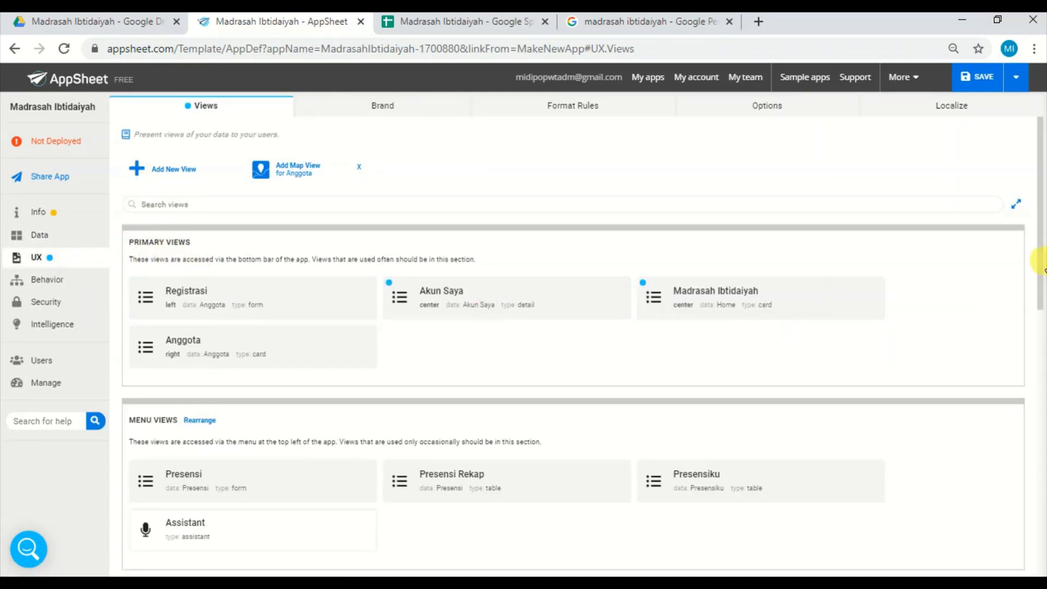
drag(1039, 264, 1042, 304)
scroll(1042, 305, down, 1)
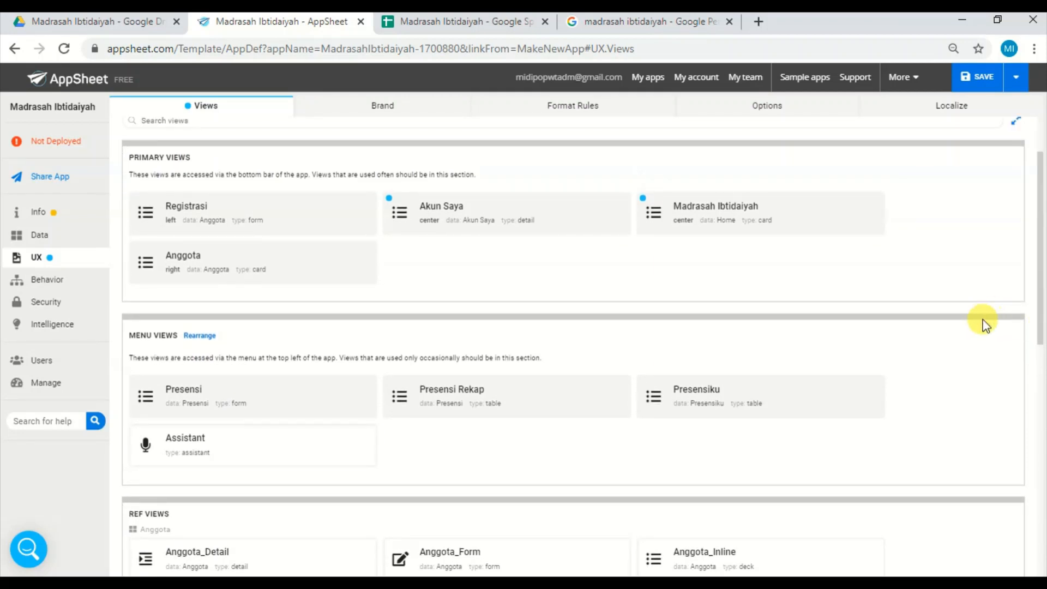
Show the live app preview beside the views list and open the app in its own browser tab, returning to the editor.
click(1042, 289)
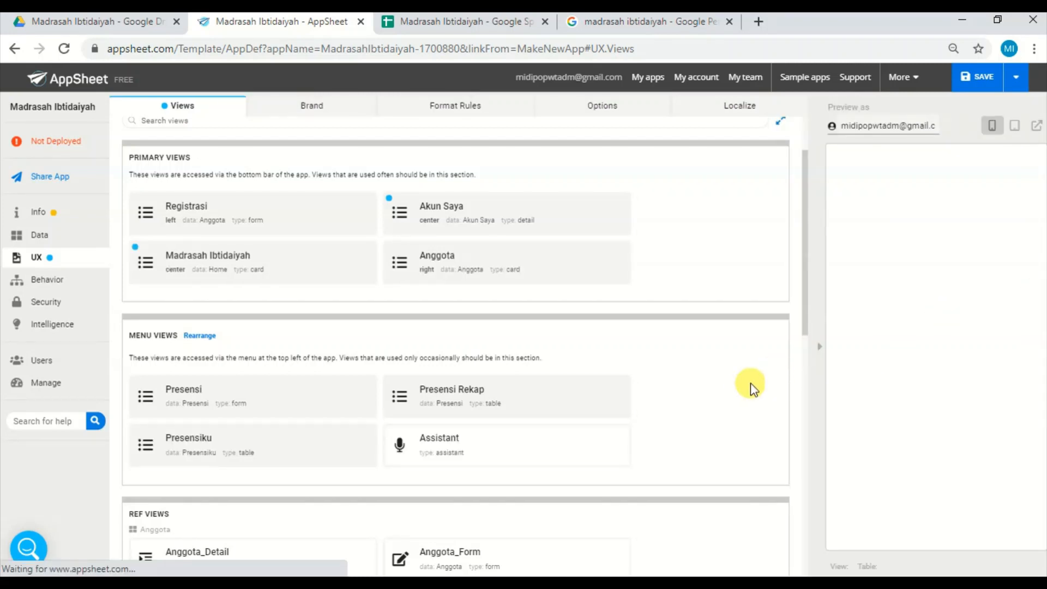
click(1036, 126)
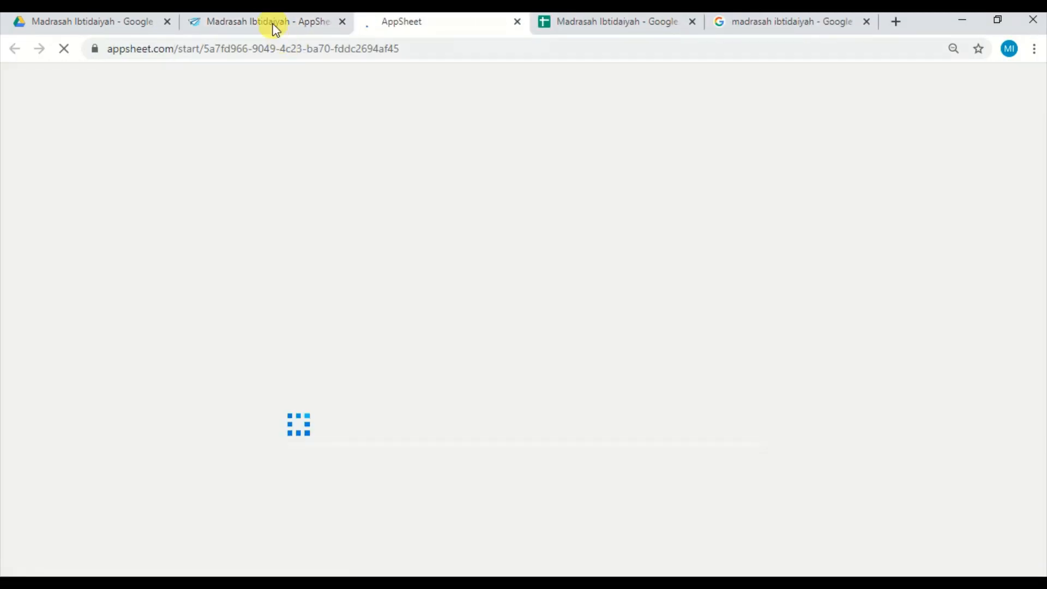
click(269, 22)
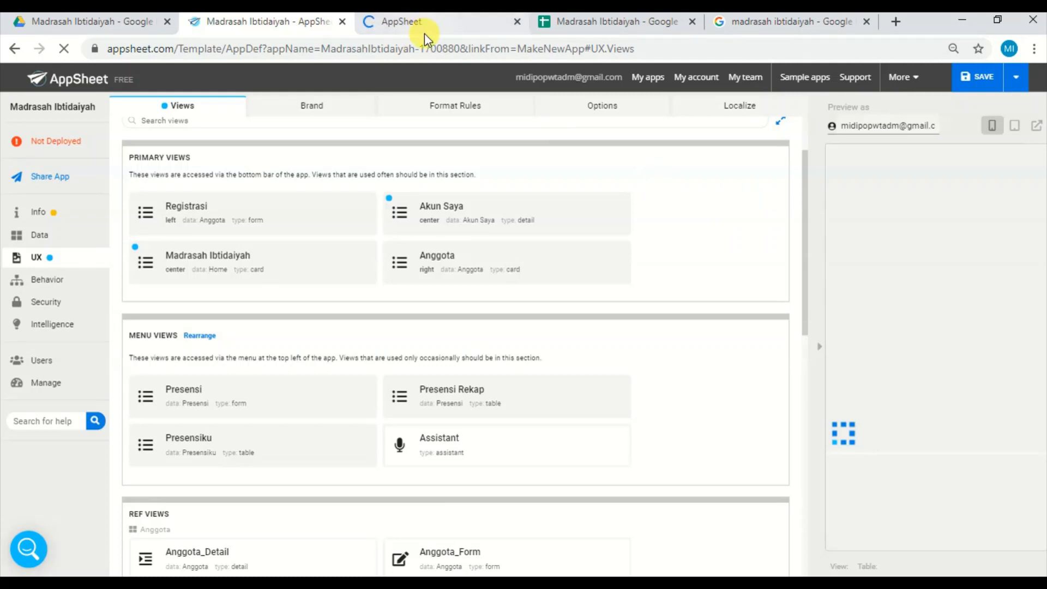
click(440, 26)
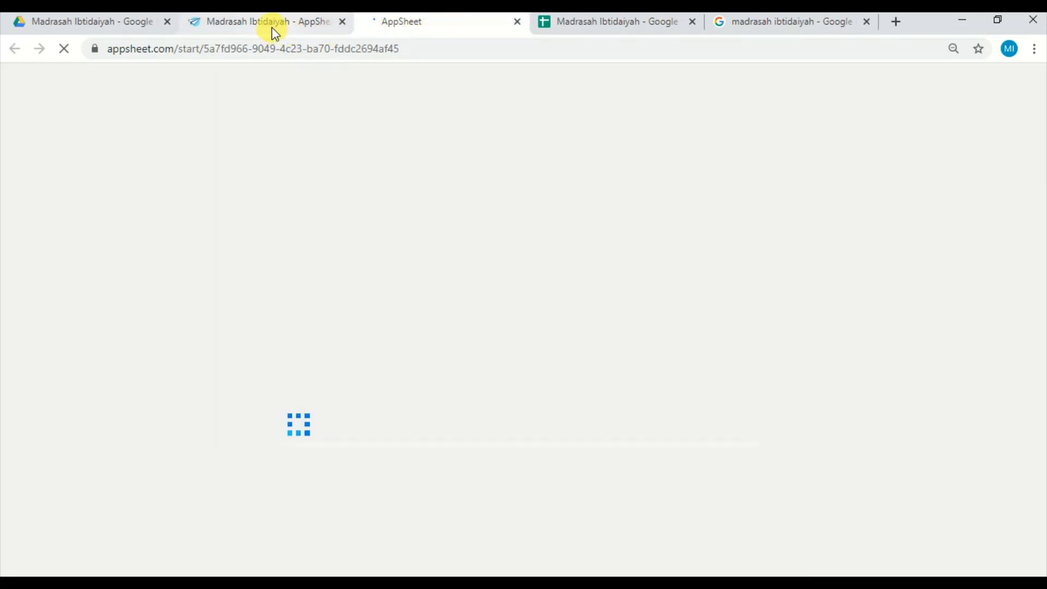
click(272, 27)
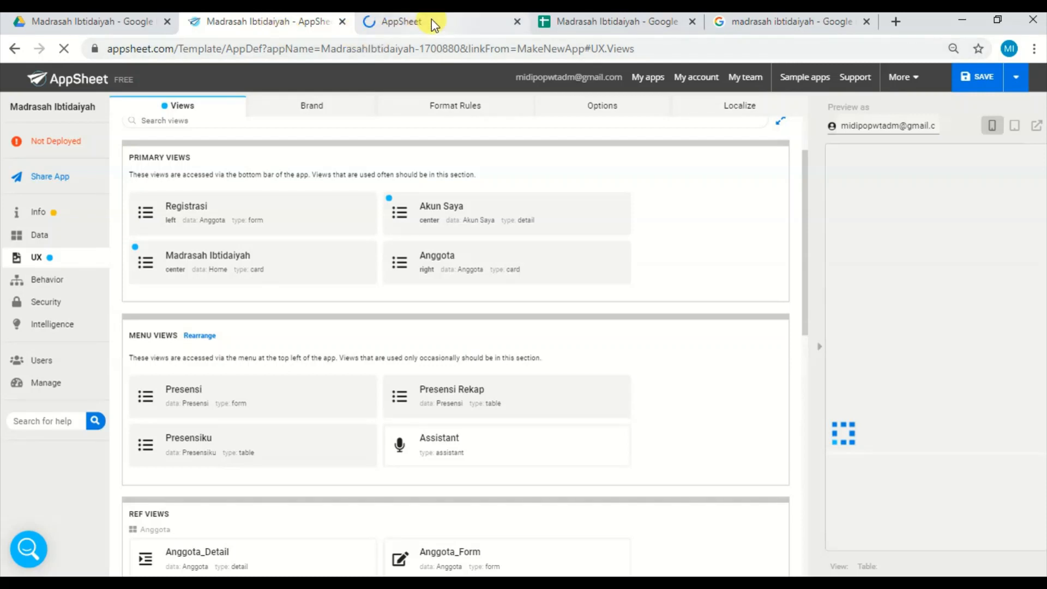
Expand the Akun Saya view's settings and check the Registrasi form, Anggota view and side menu in the app preview.
click(626, 206)
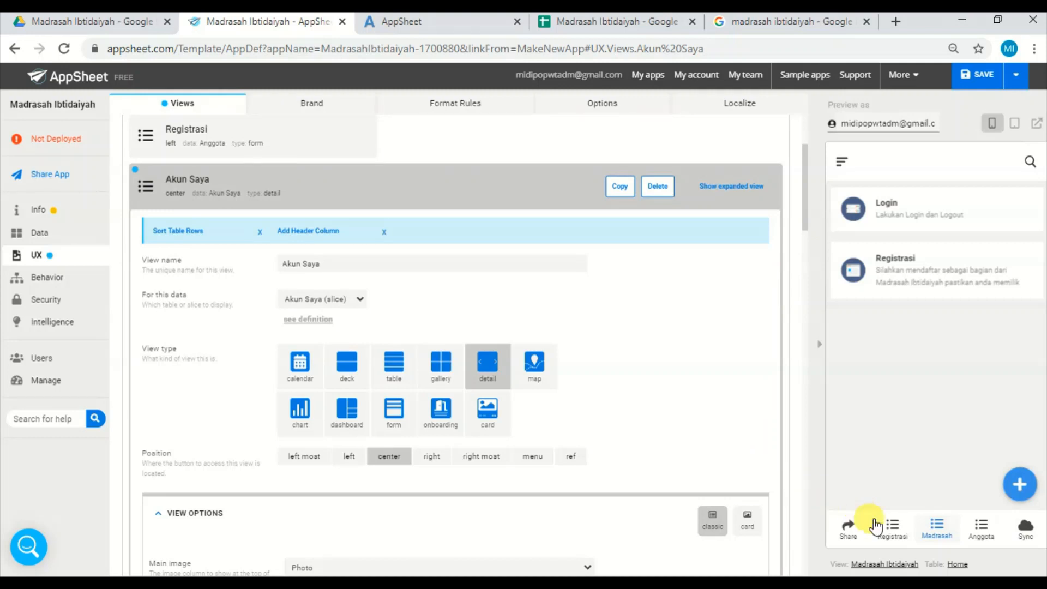
click(897, 533)
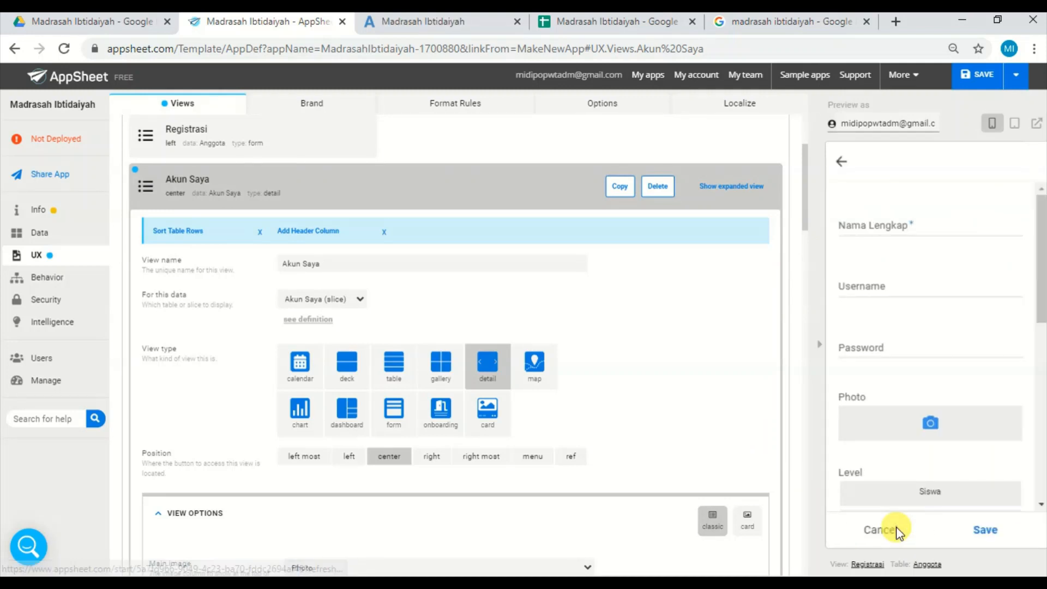
click(878, 530)
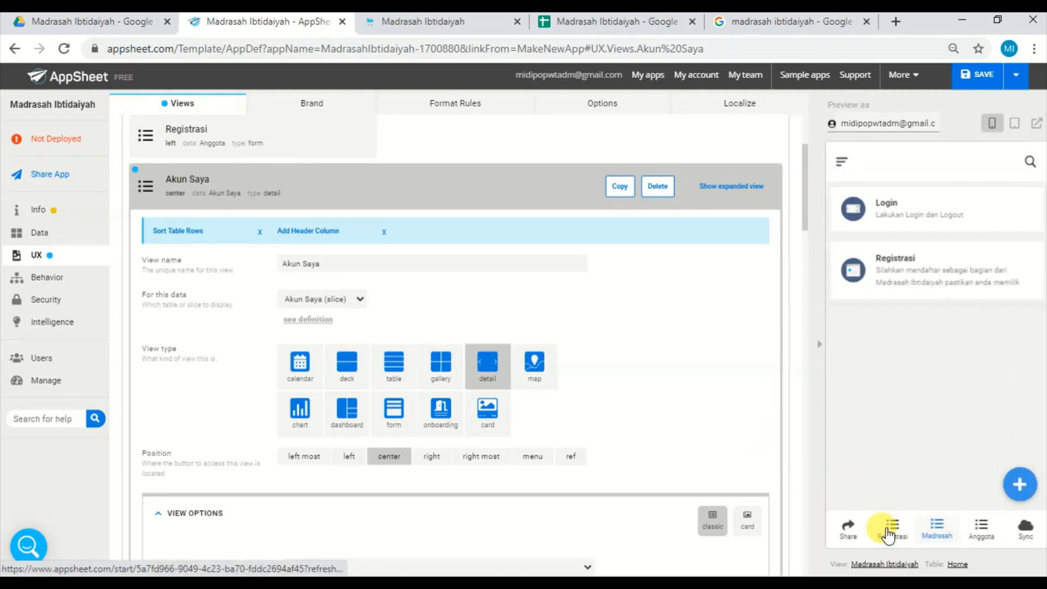
click(973, 530)
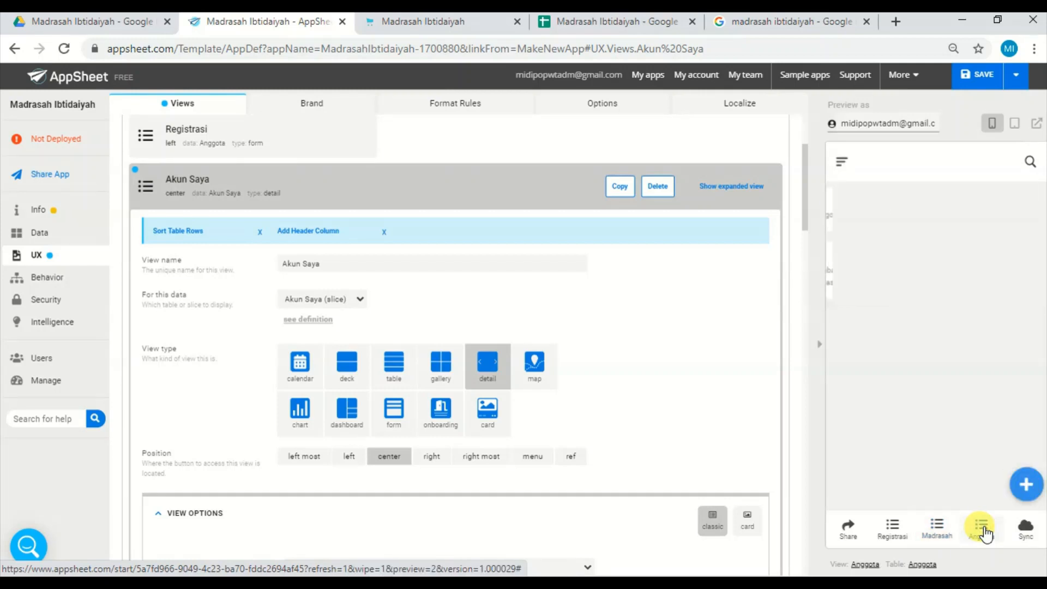
click(841, 166)
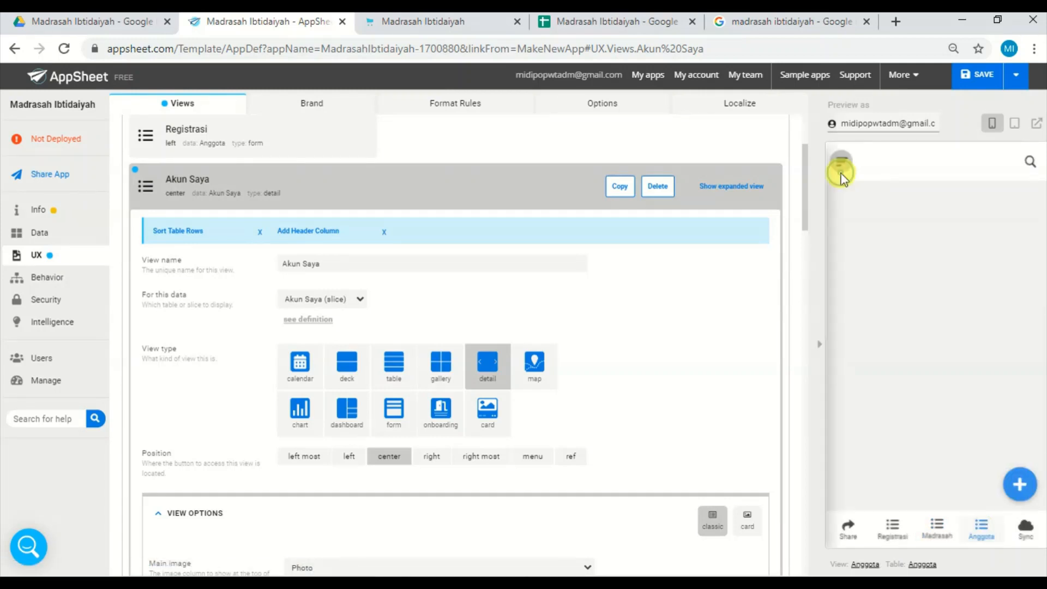
click(885, 248)
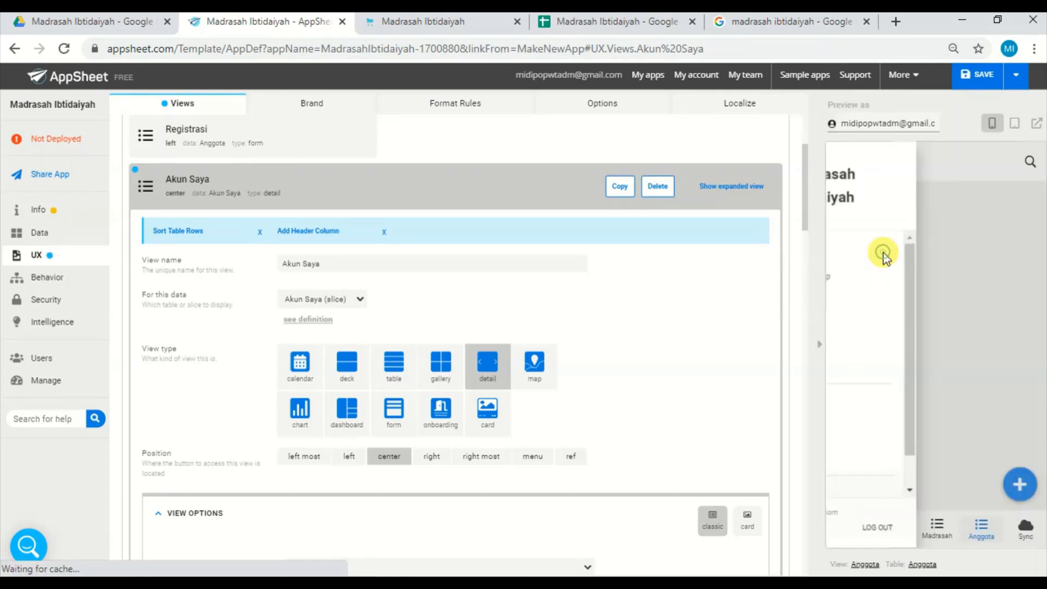
click(844, 163)
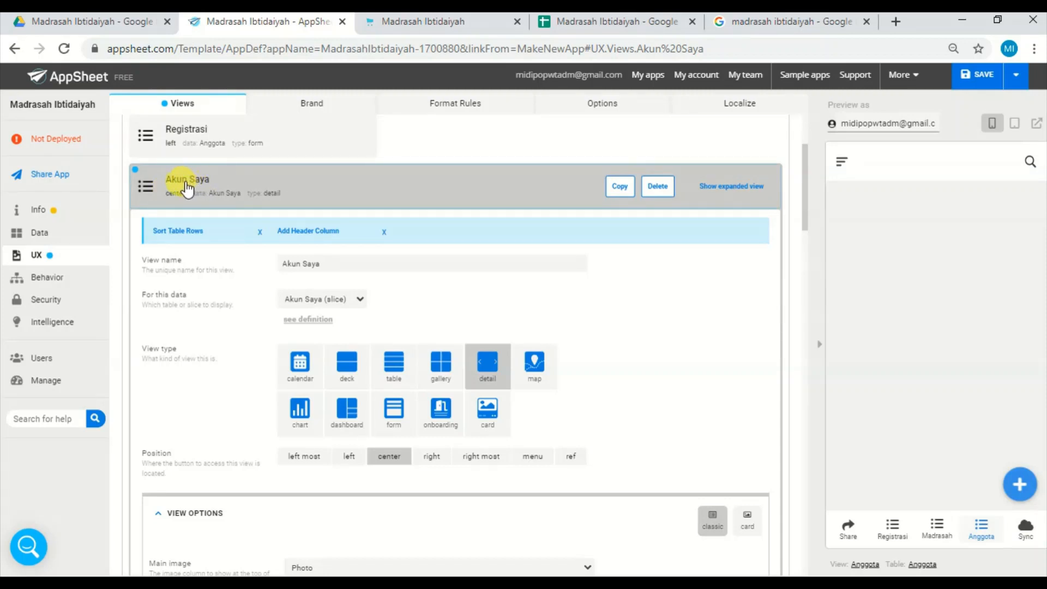
Compare the Akun Saya view's name with the first Akun Saya entry and its Level cell in the spreadsheet's Menu sheet.
click(327, 263)
drag(327, 263, 248, 250)
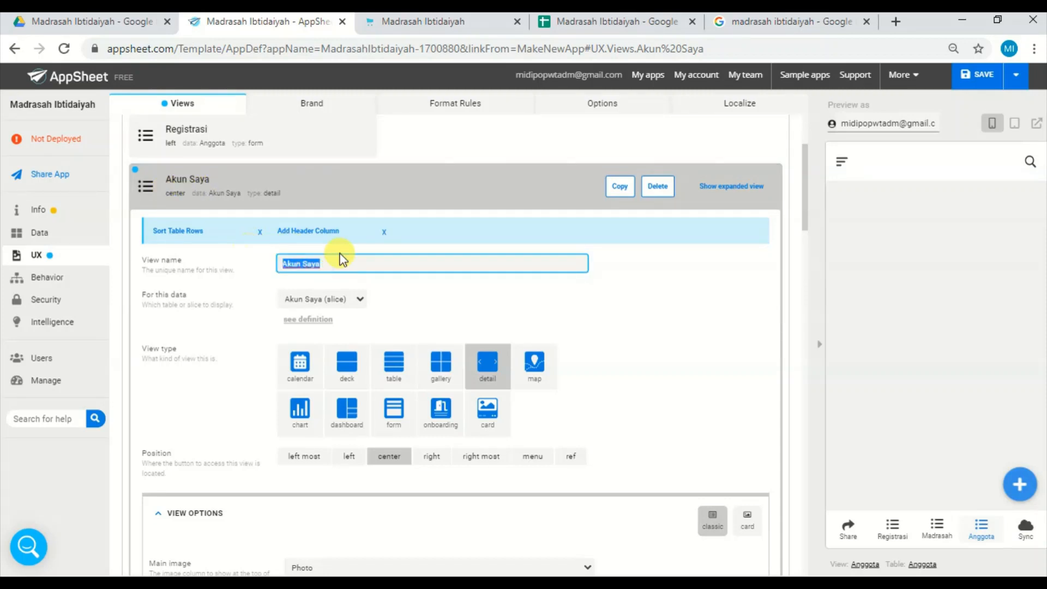
click(354, 258)
click(617, 22)
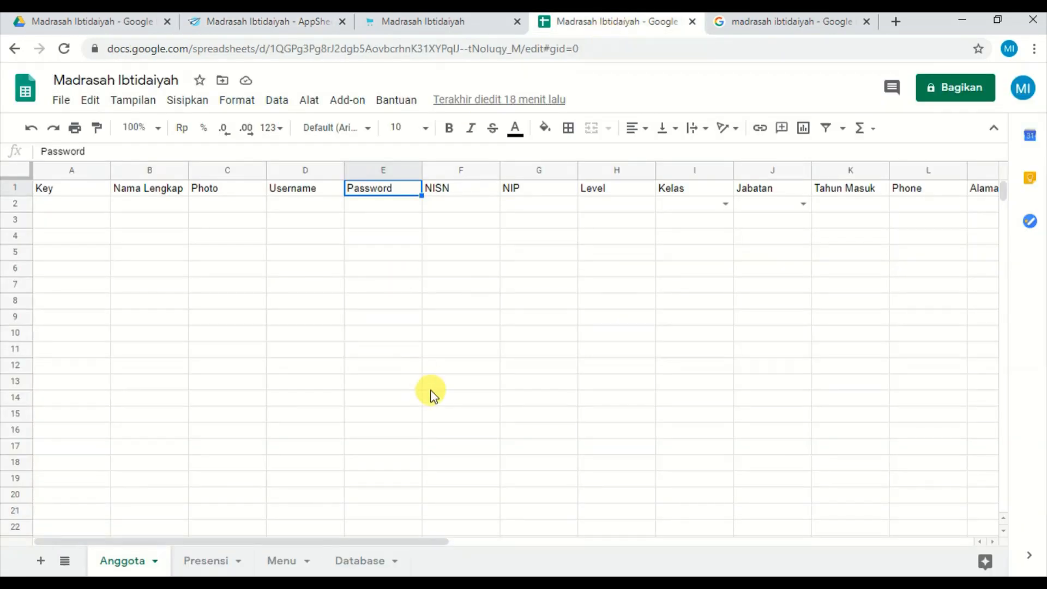
click(283, 562)
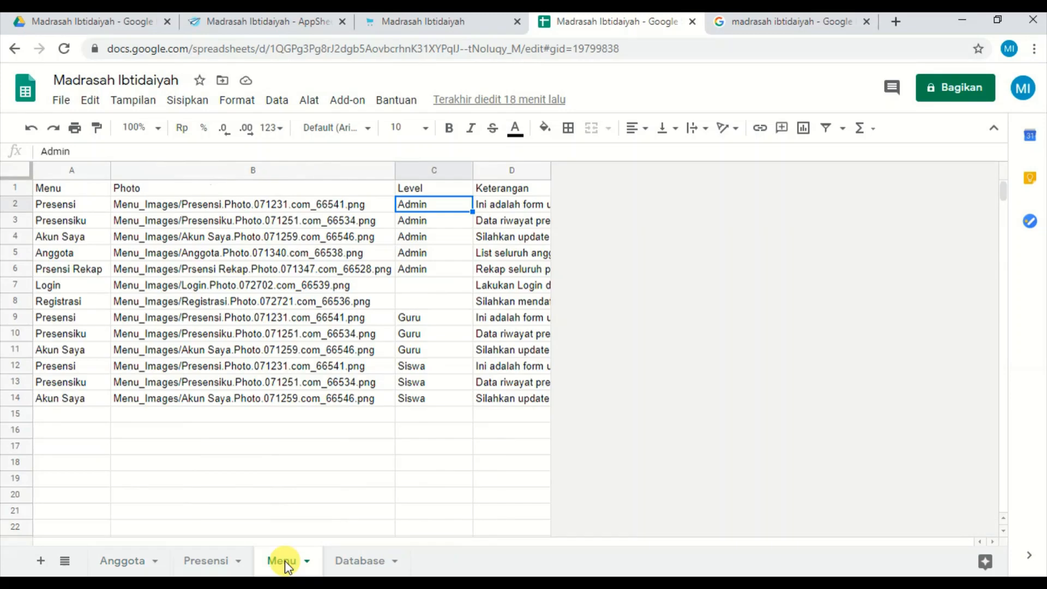
click(70, 239)
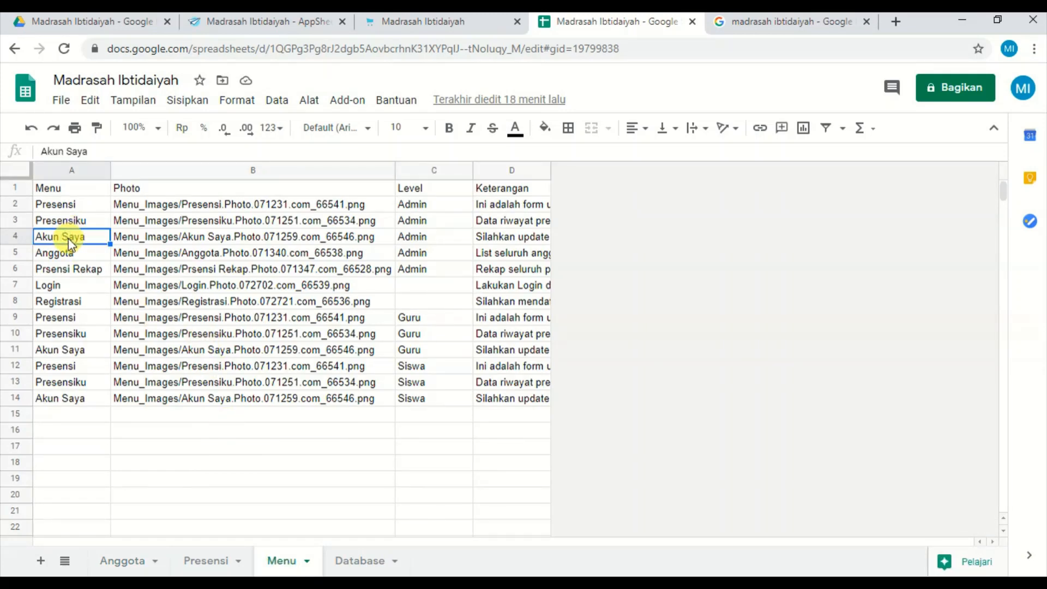
click(437, 239)
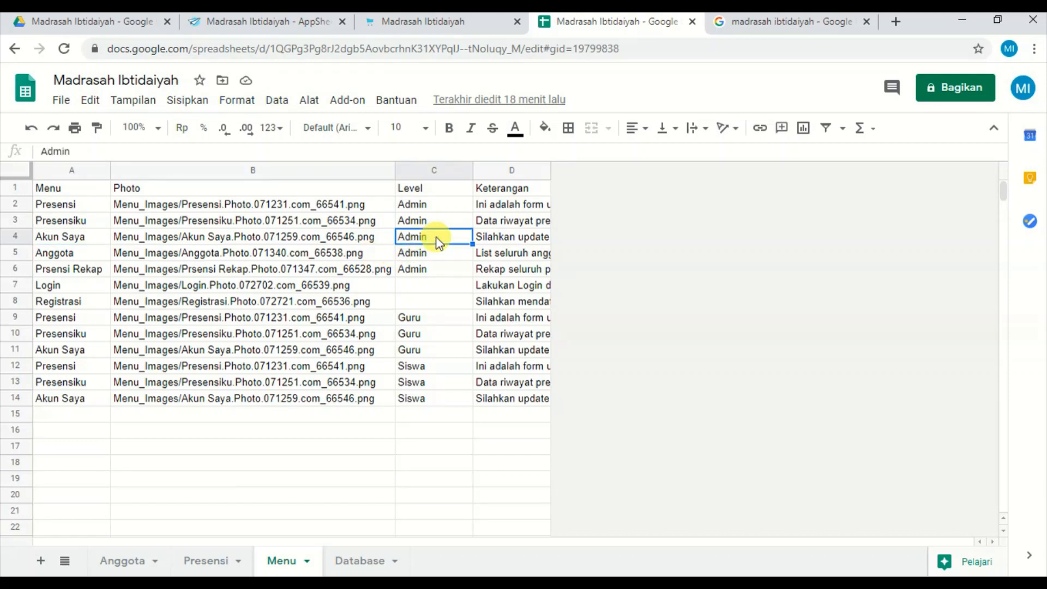
Compare the three Akun Saya entries in the Menu sheet and check the Level cell of the Registrasi row.
click(70, 237)
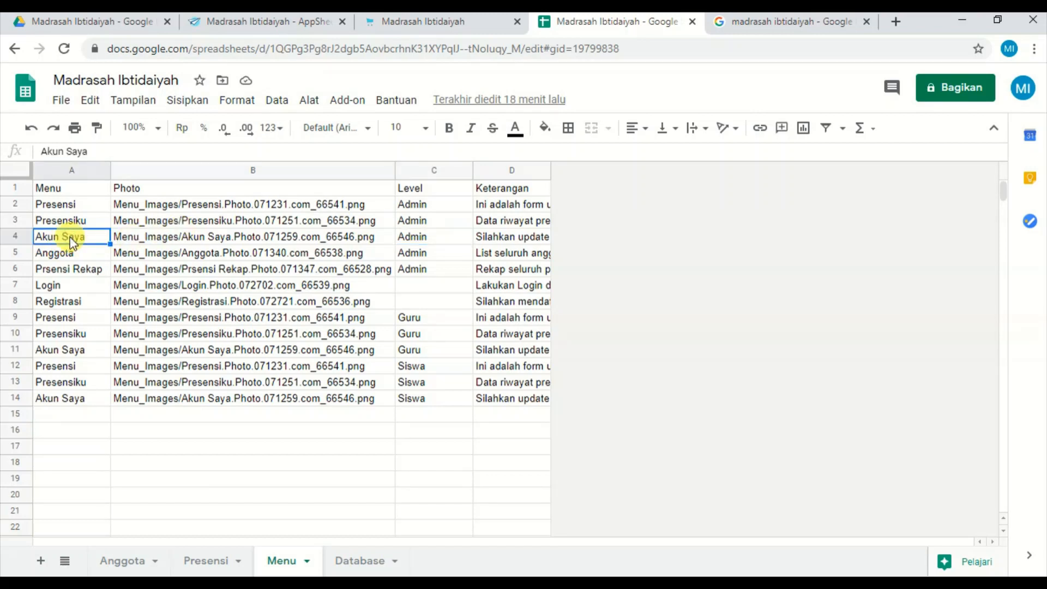
click(57, 351)
click(62, 401)
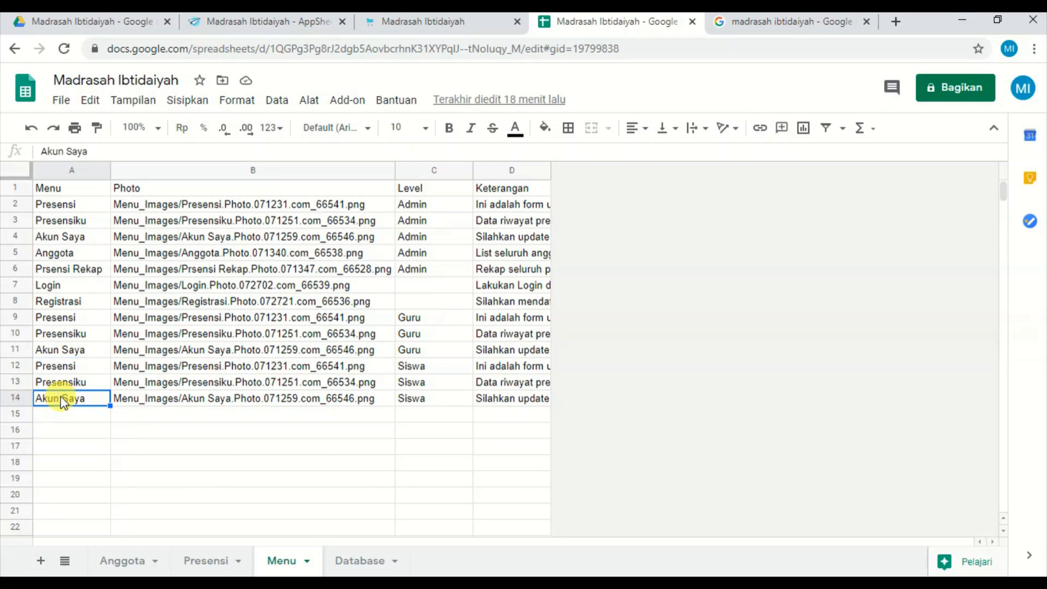
click(411, 307)
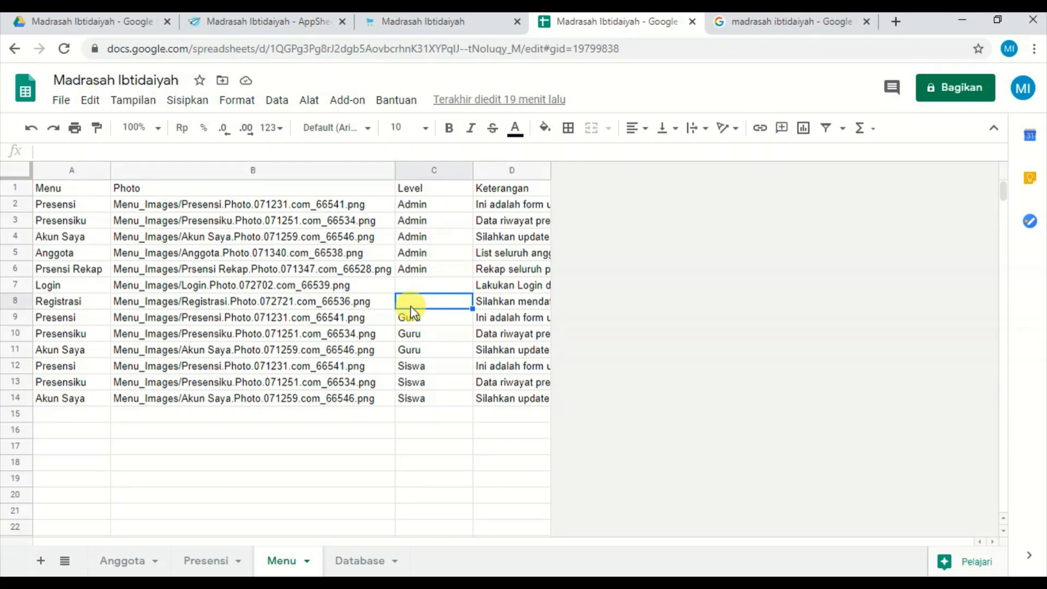
click(87, 402)
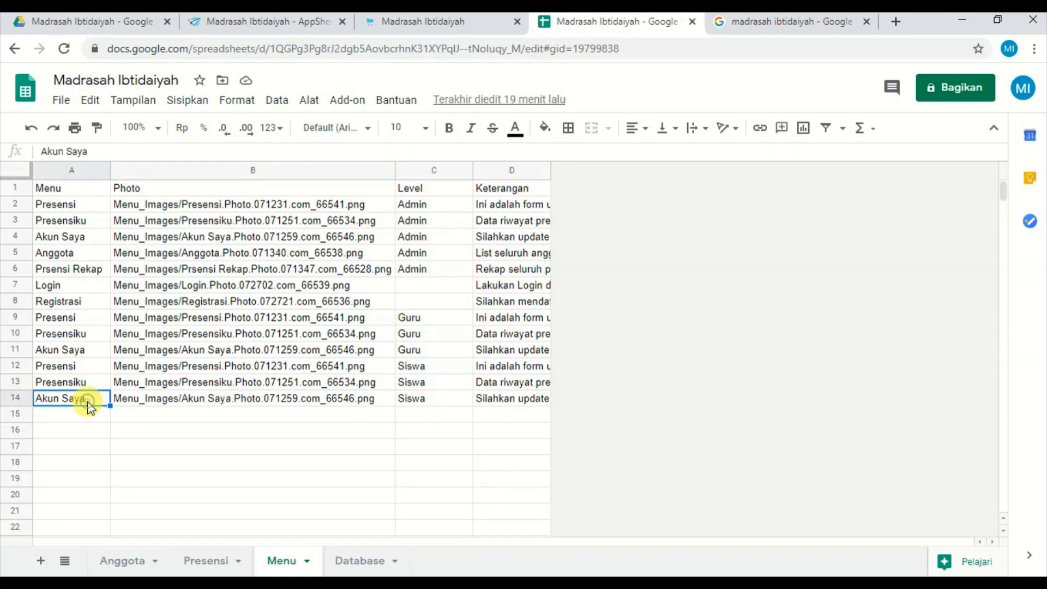
Examine the Level cells of the Siswa and Guru rows in the Menu sheet.
click(443, 398)
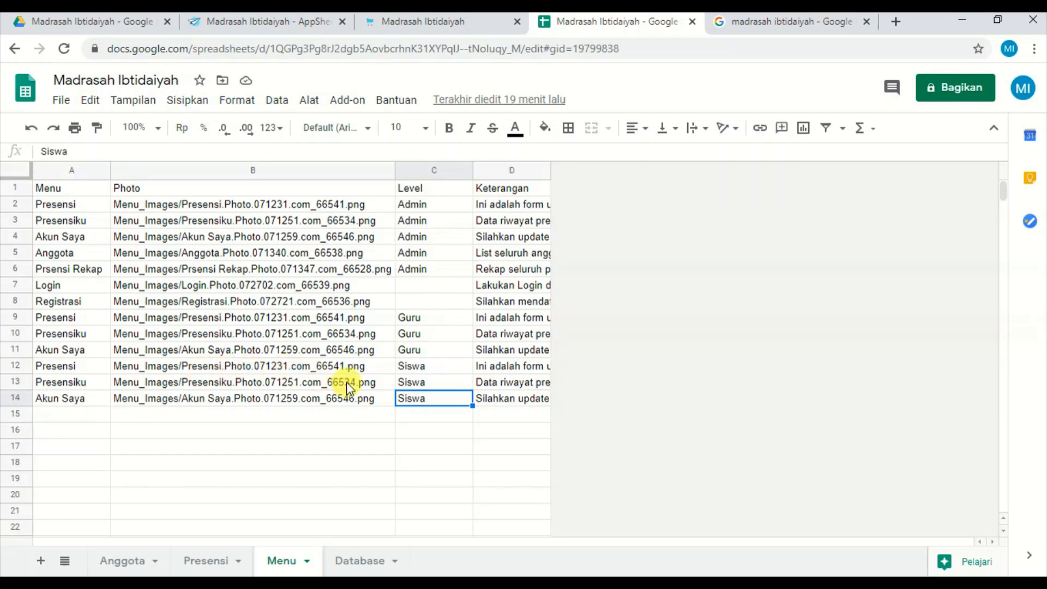
click(434, 384)
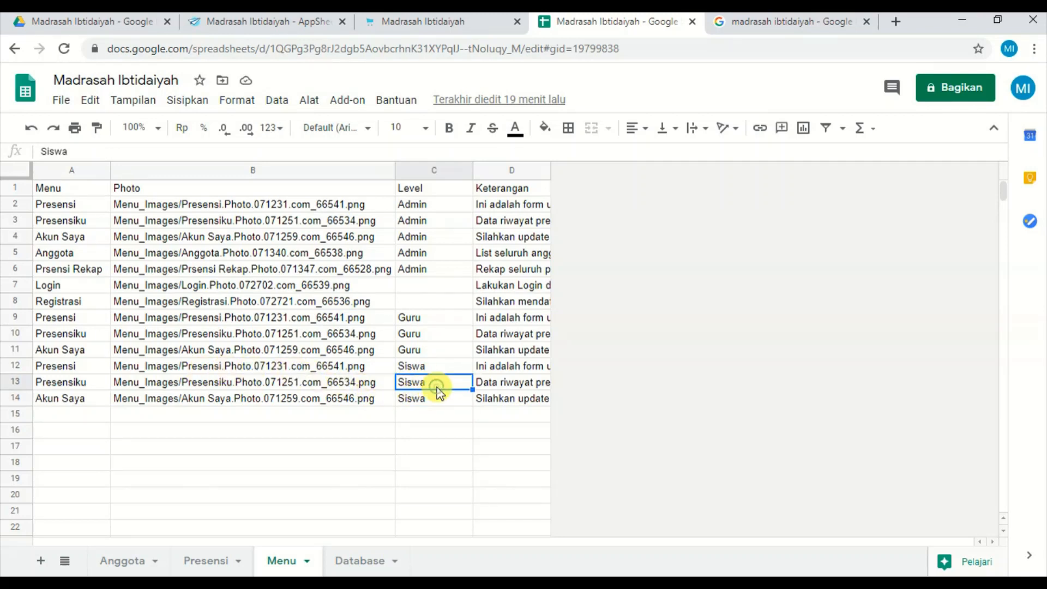
click(435, 366)
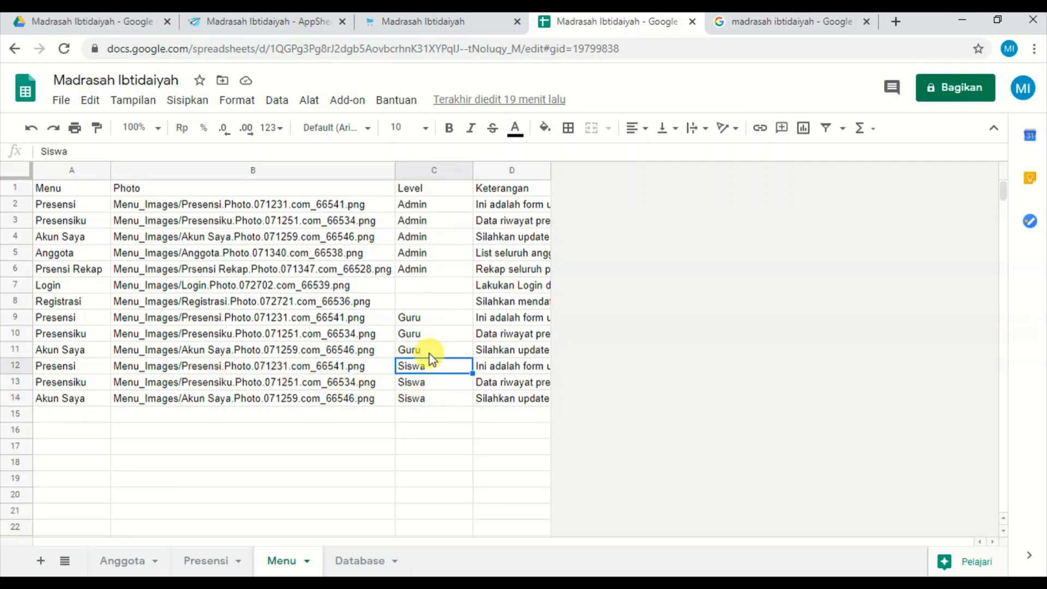
click(432, 354)
click(431, 335)
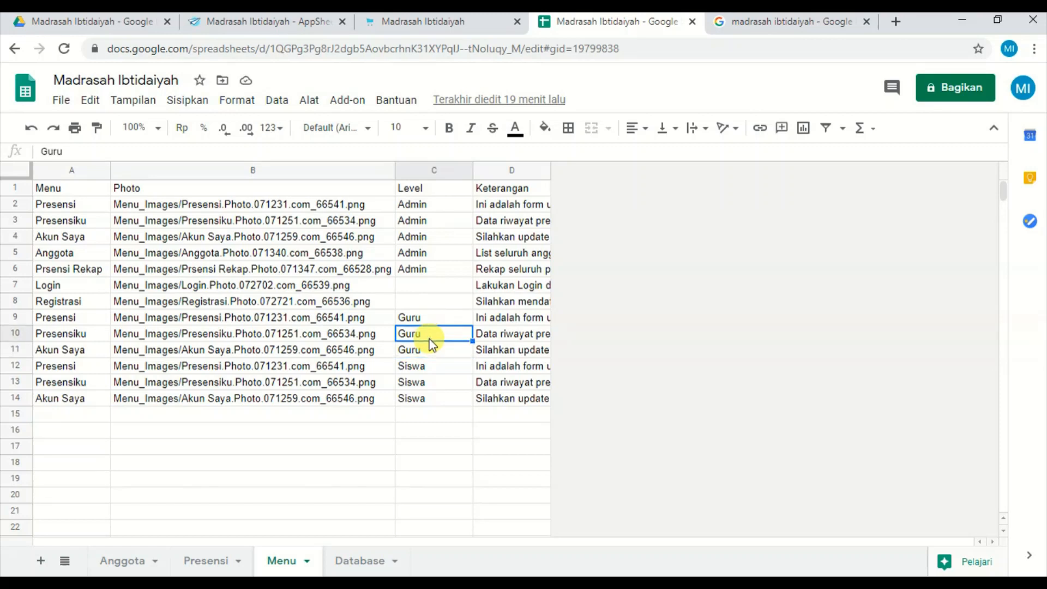
Compare the running app's home cards with the Level cells of the Login and Registrasi rows, and return to the AppSheet editor.
click(466, 24)
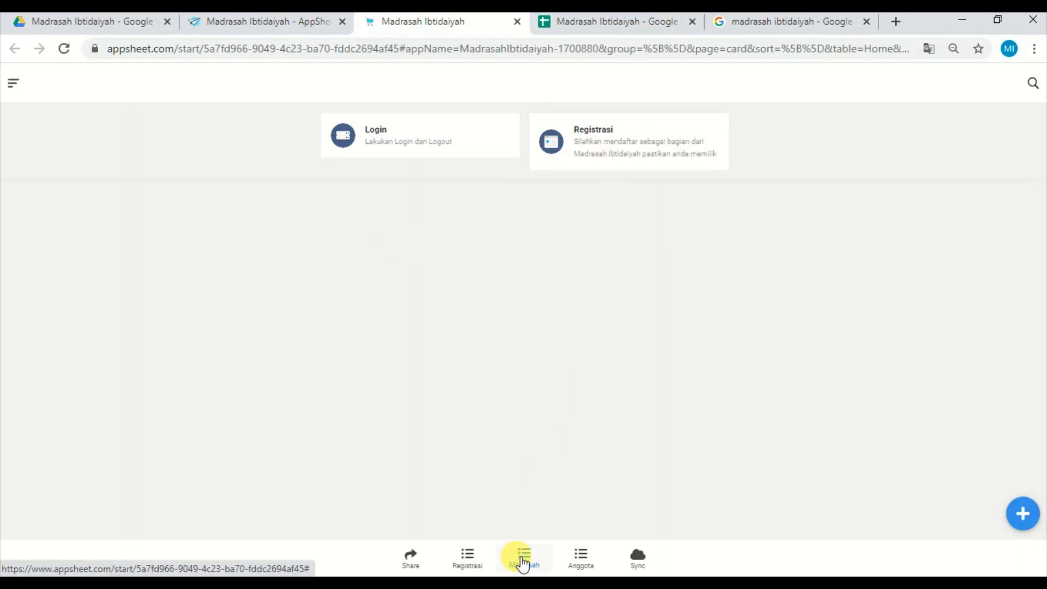
click(635, 21)
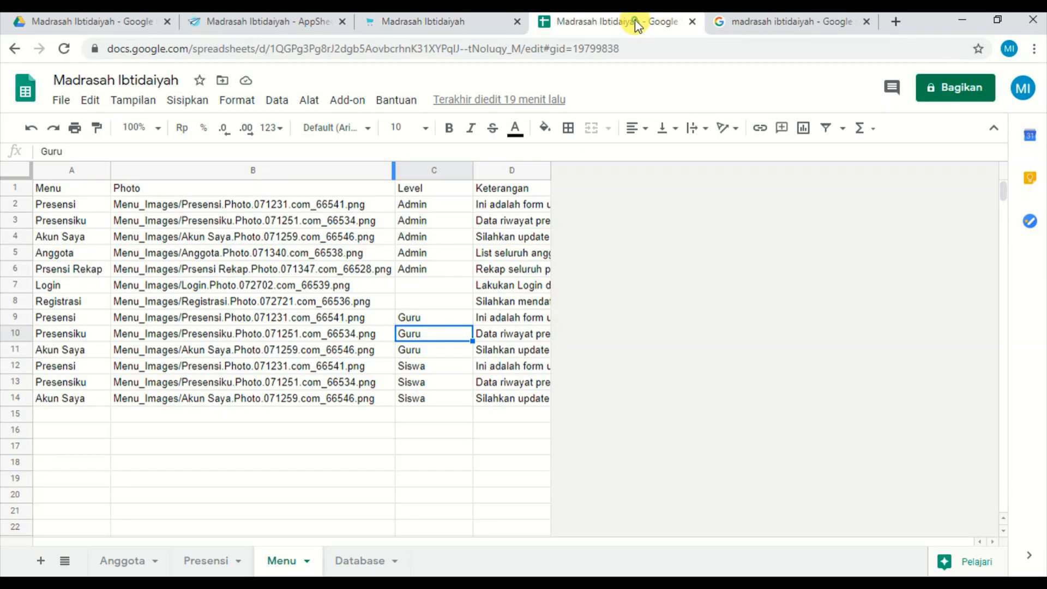
click(456, 287)
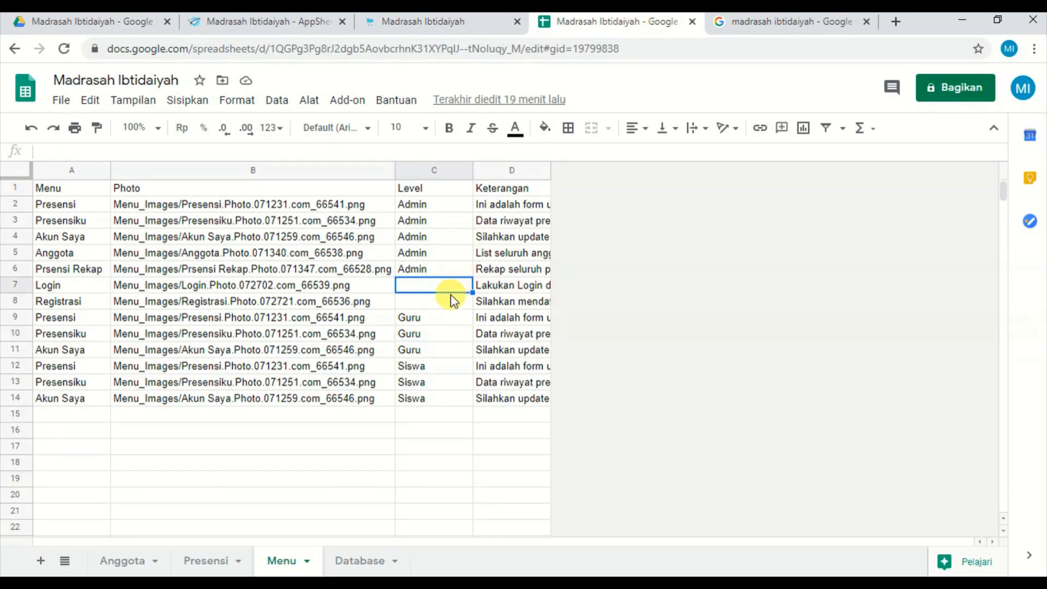
click(451, 305)
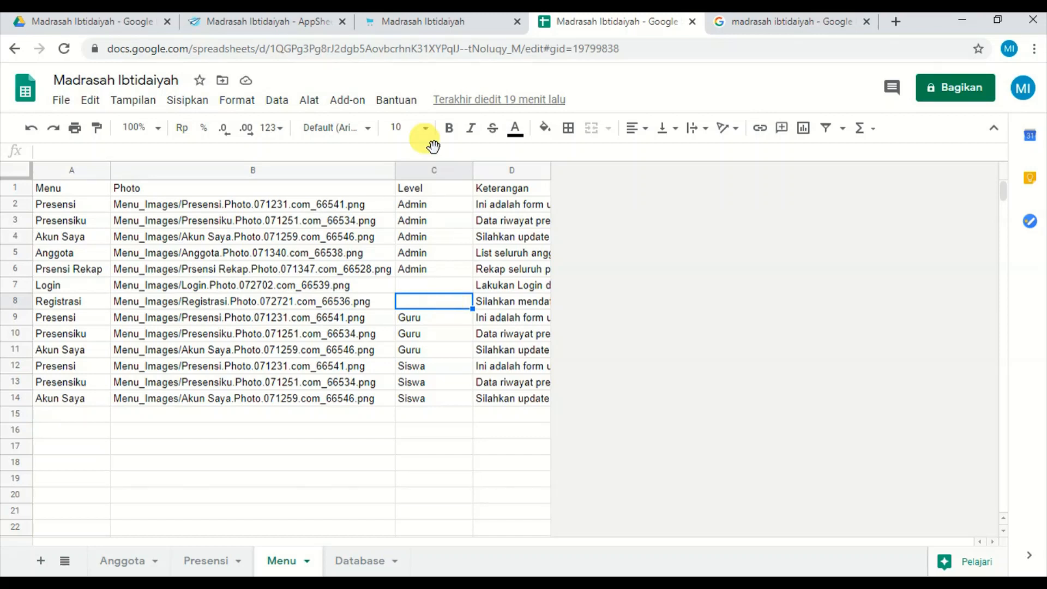
click(445, 25)
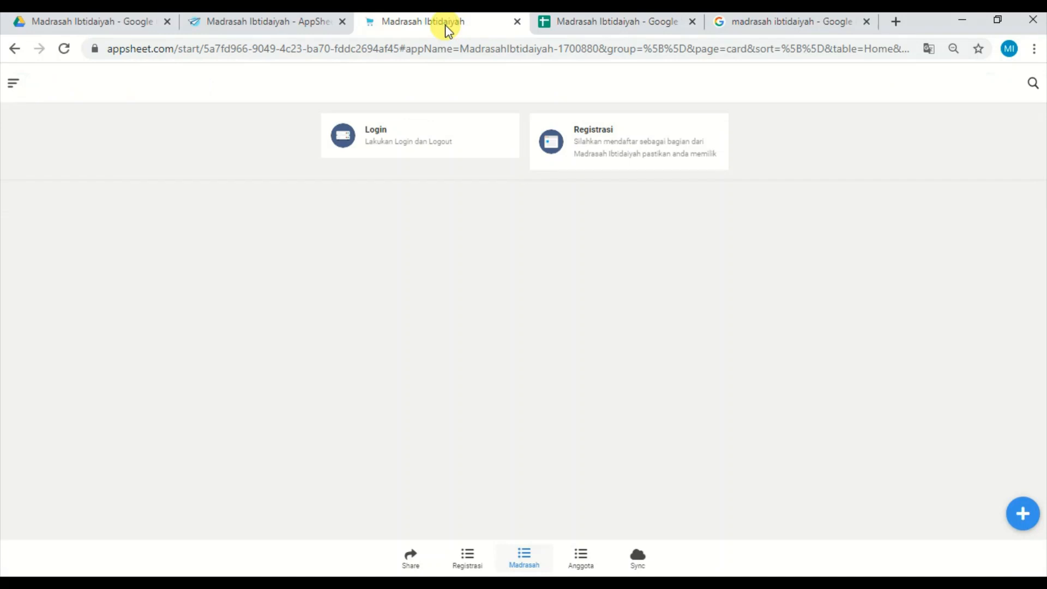
click(277, 23)
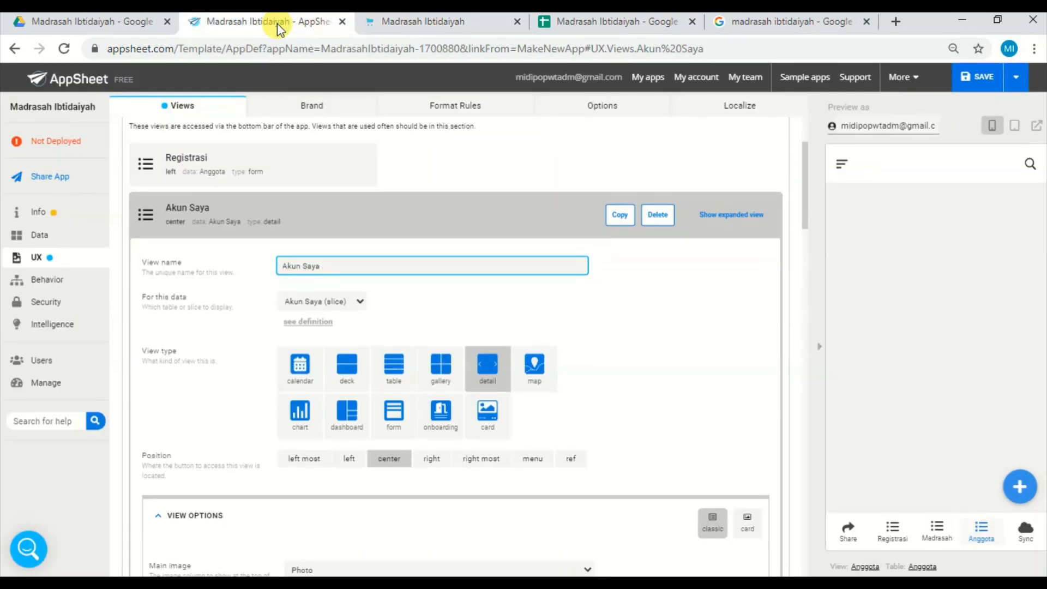
Set the position of the Registrasi view to ref and collapse its settings.
click(297, 220)
click(215, 172)
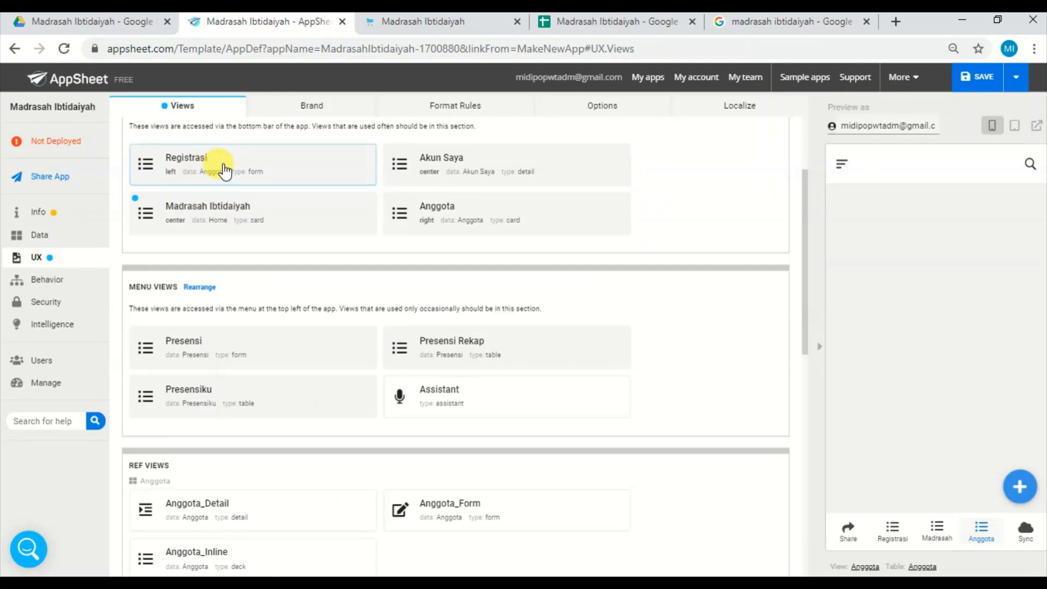
click(224, 171)
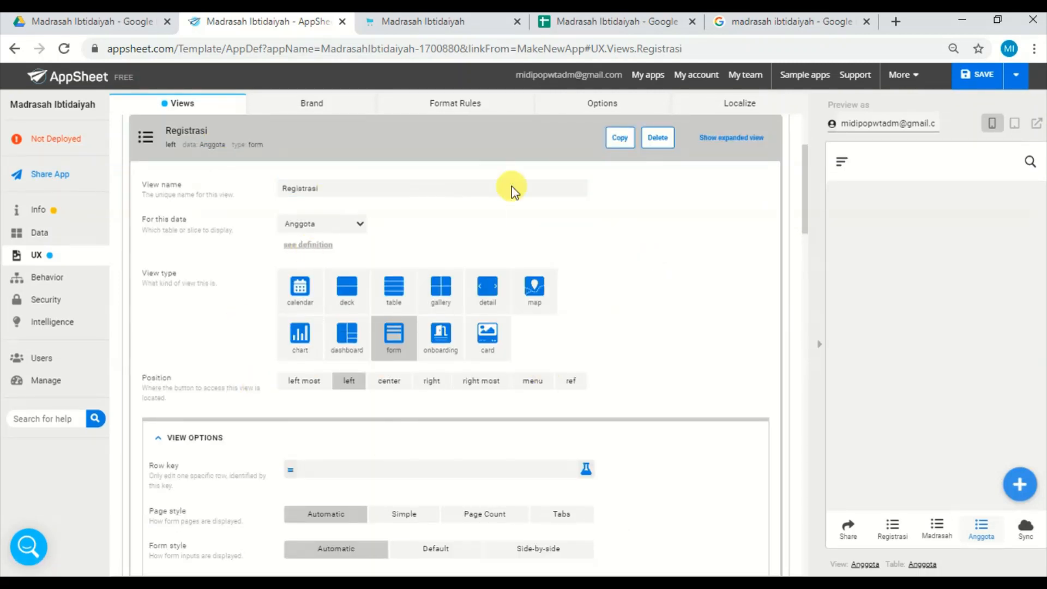
click(570, 383)
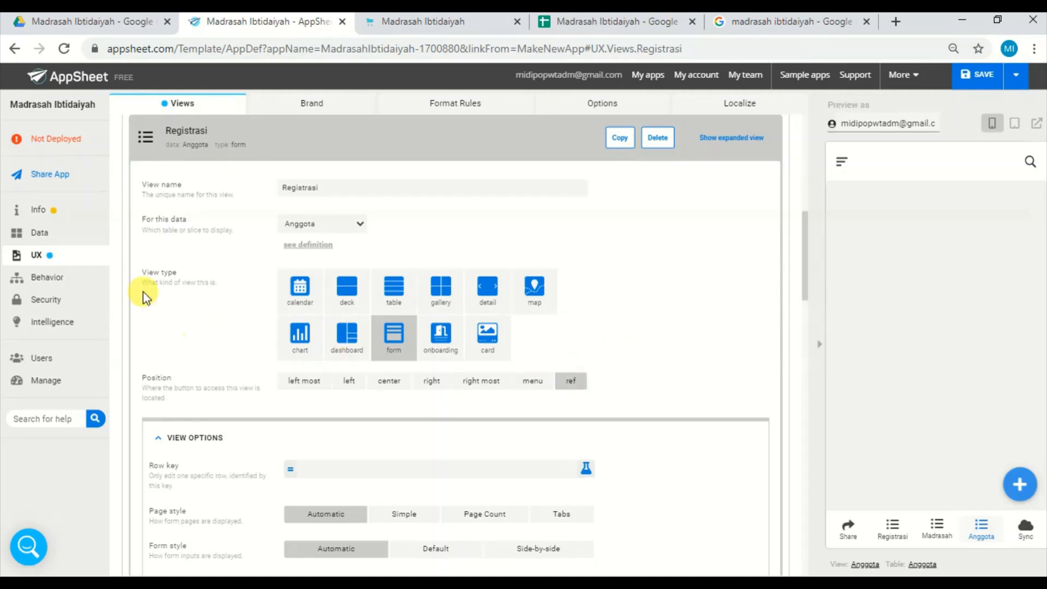
click(240, 143)
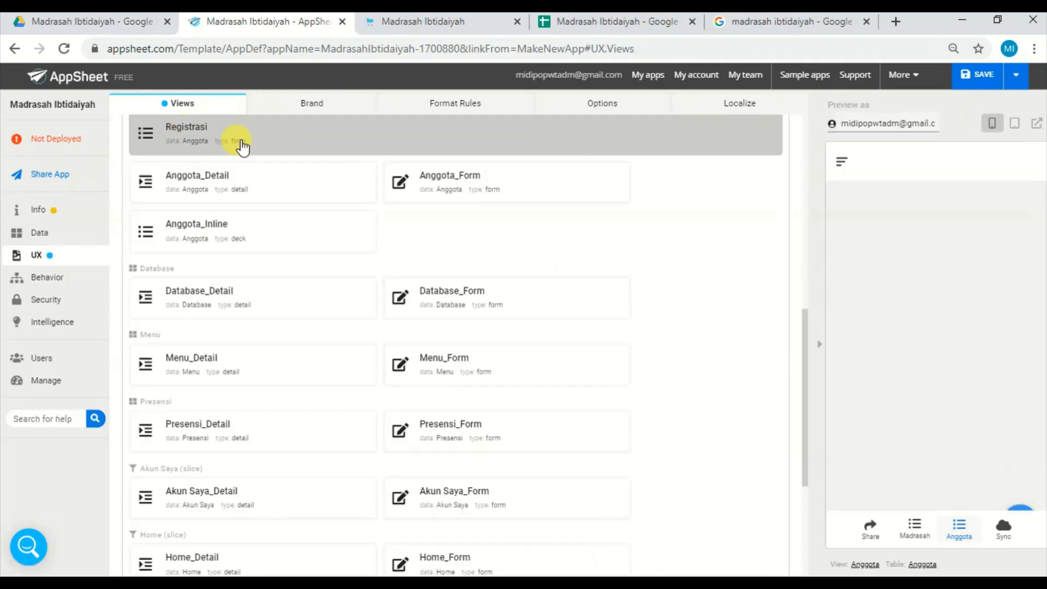
Hide the system views and set the position of the Presensiku view to ref.
scroll(805, 345, down, 3)
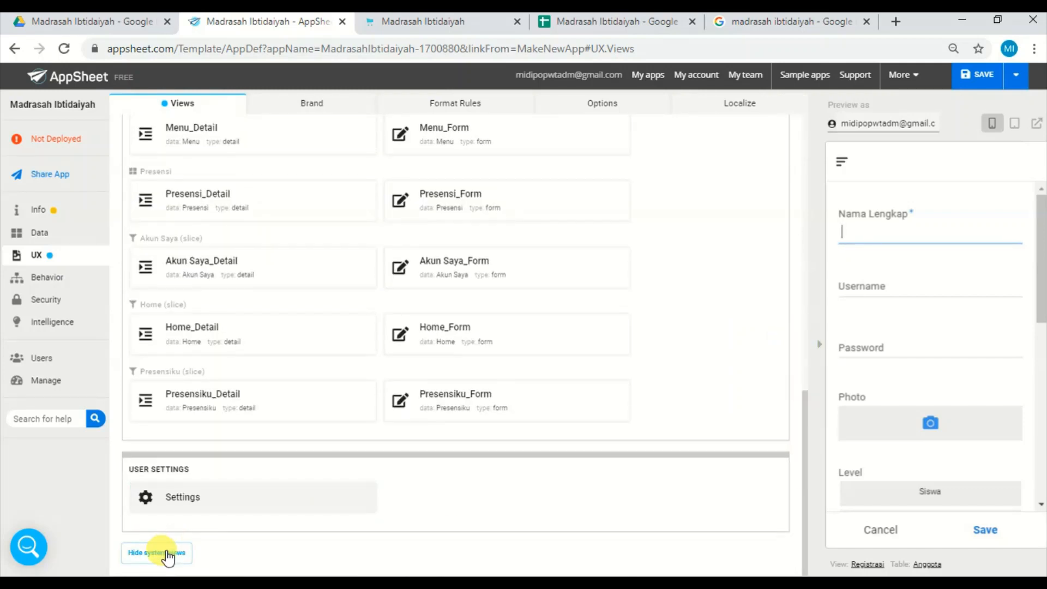
click(169, 552)
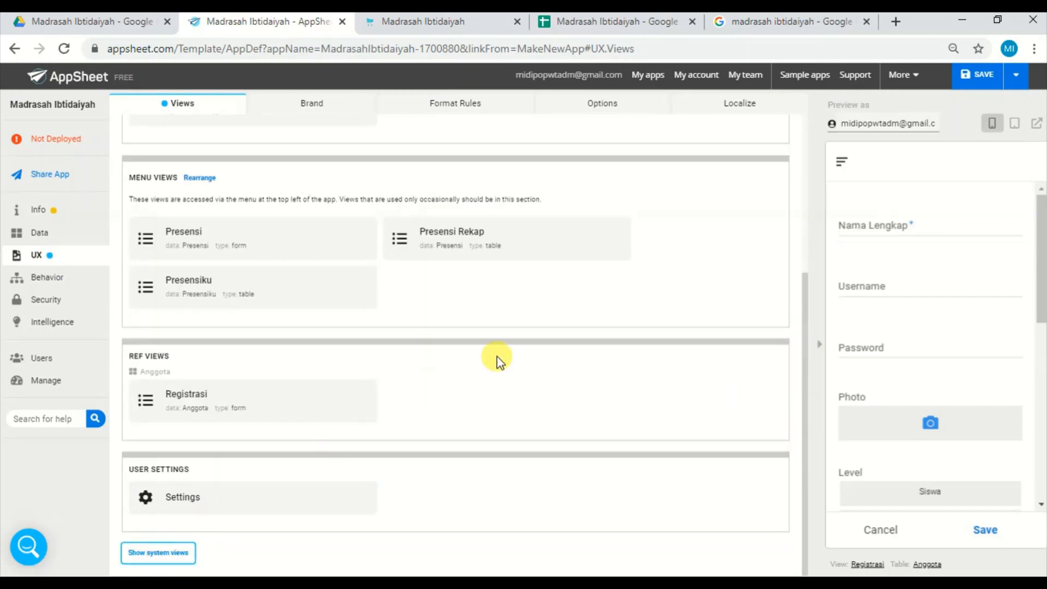
click(255, 283)
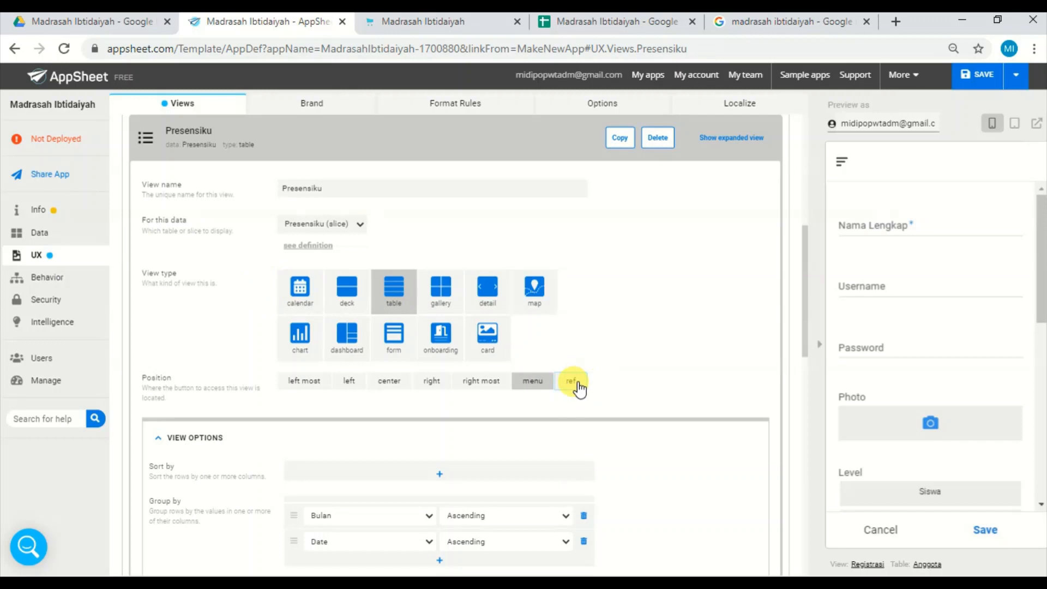
click(578, 386)
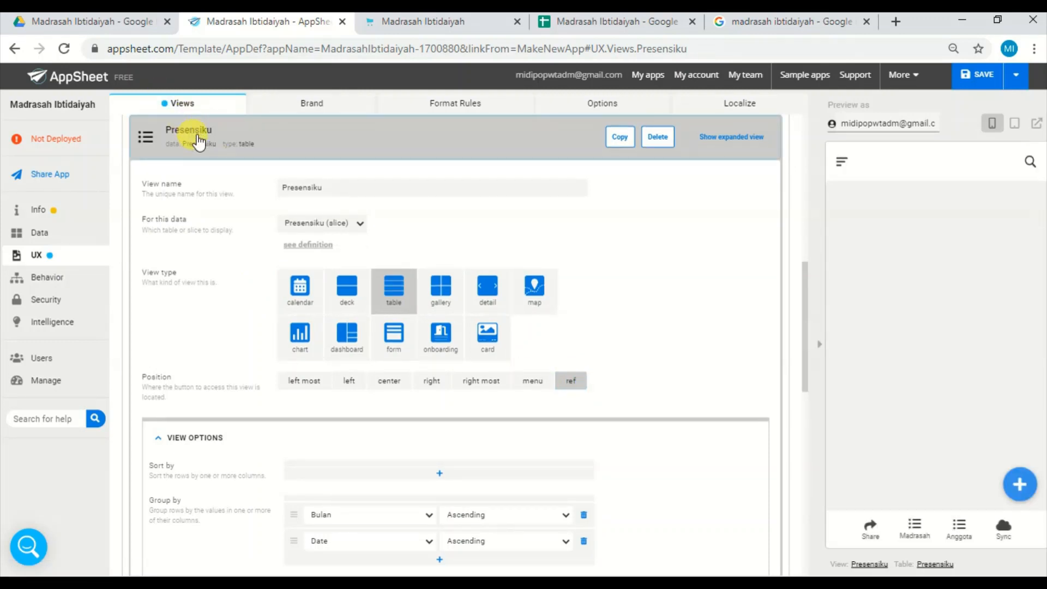
click(193, 133)
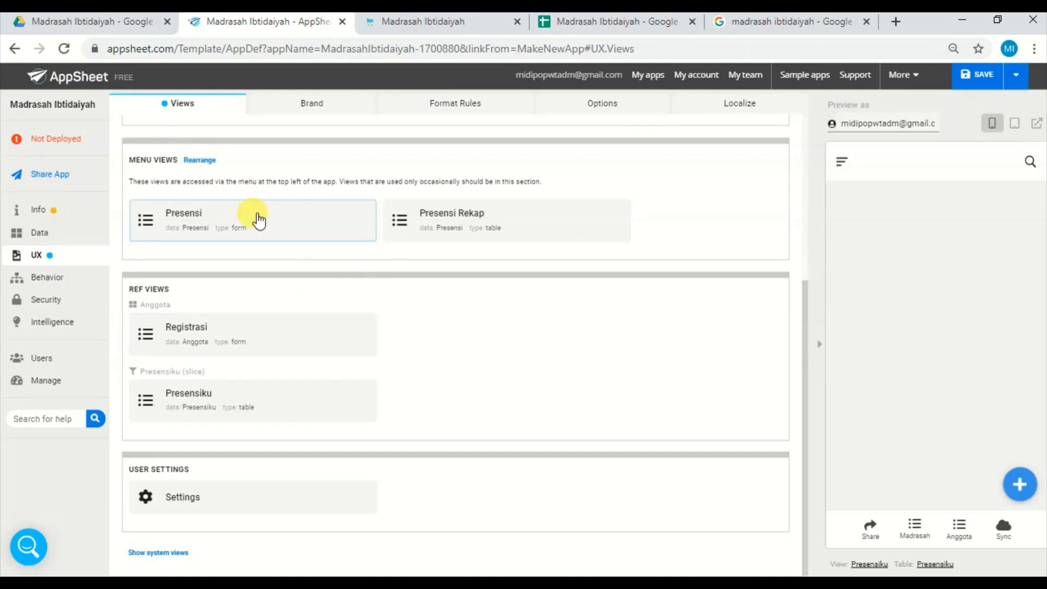
Show the navigation menu in the app preview and set the position of the Presensi view to ref.
click(844, 161)
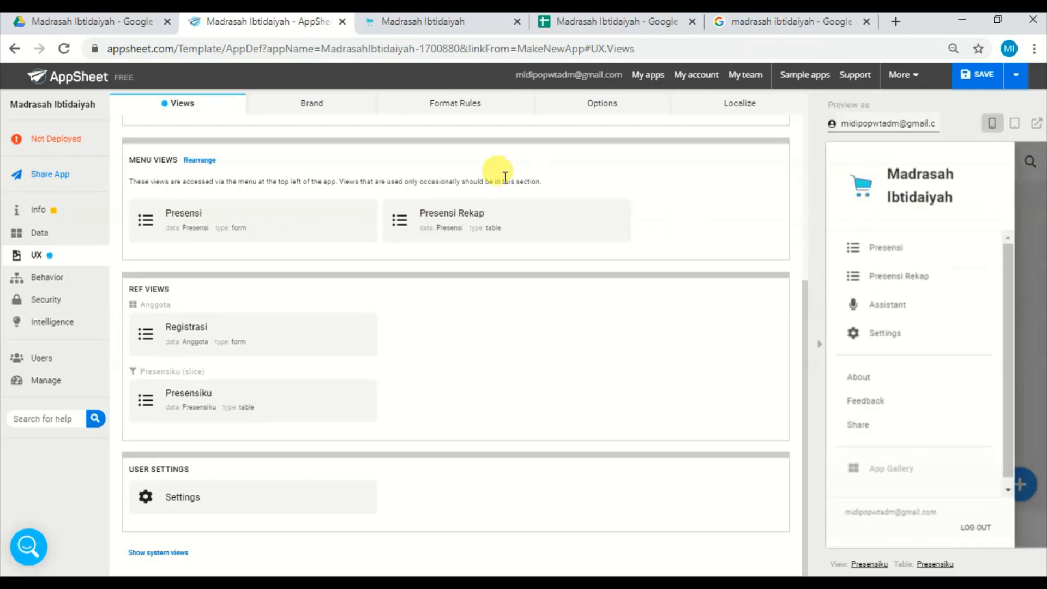
click(286, 225)
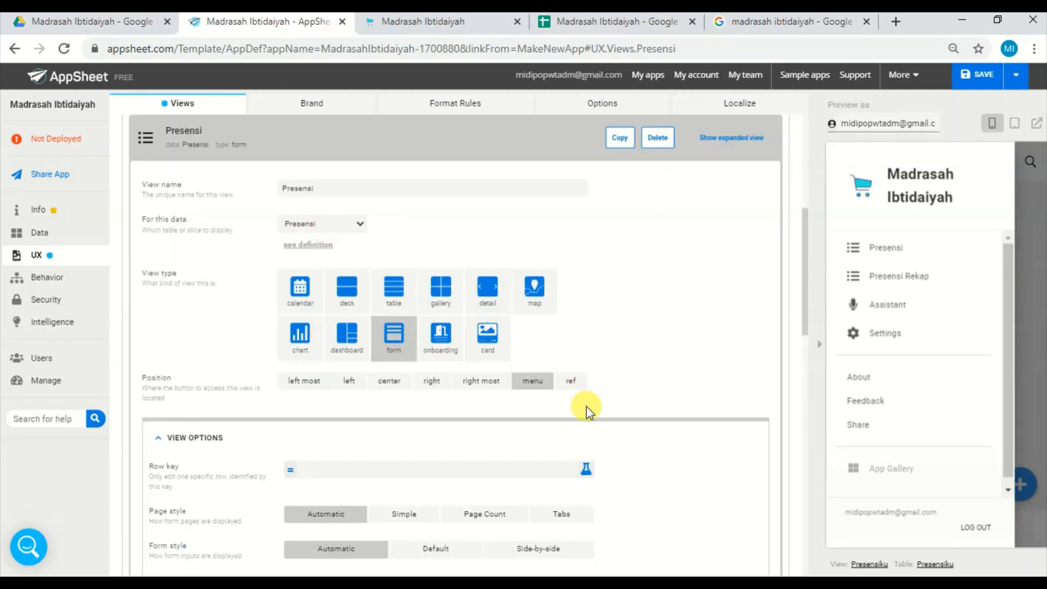
click(573, 381)
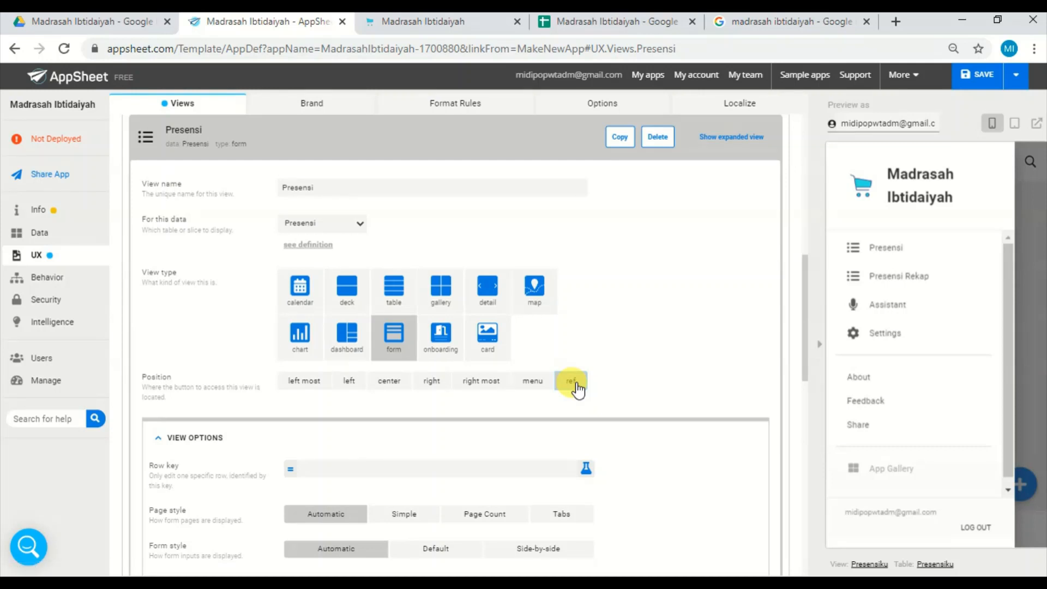
click(226, 147)
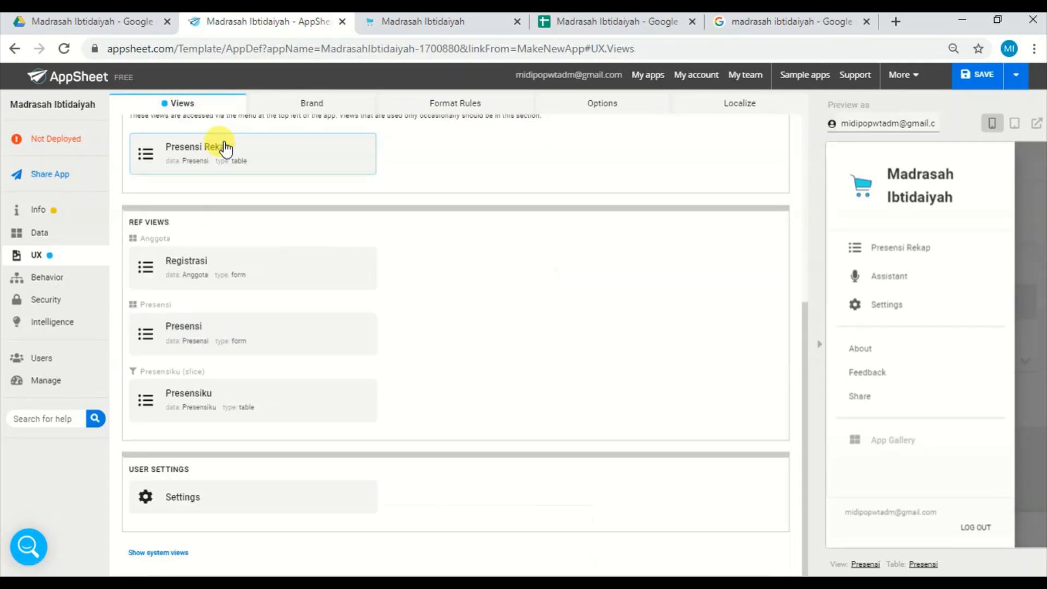
Set the position of the Presensi Rekap view to ref and close the preview's navigation menu.
click(239, 158)
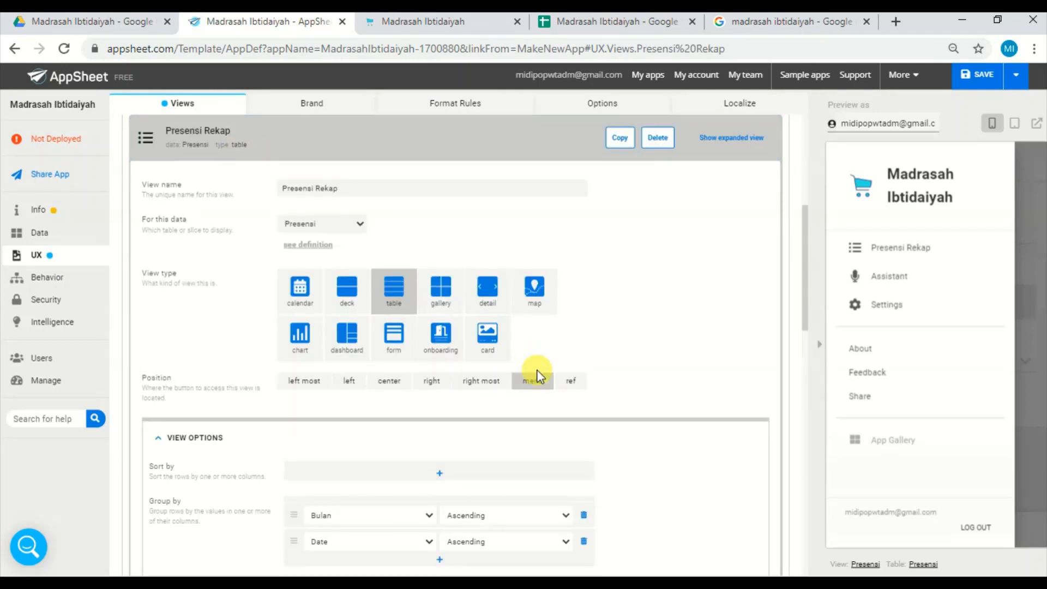
click(578, 386)
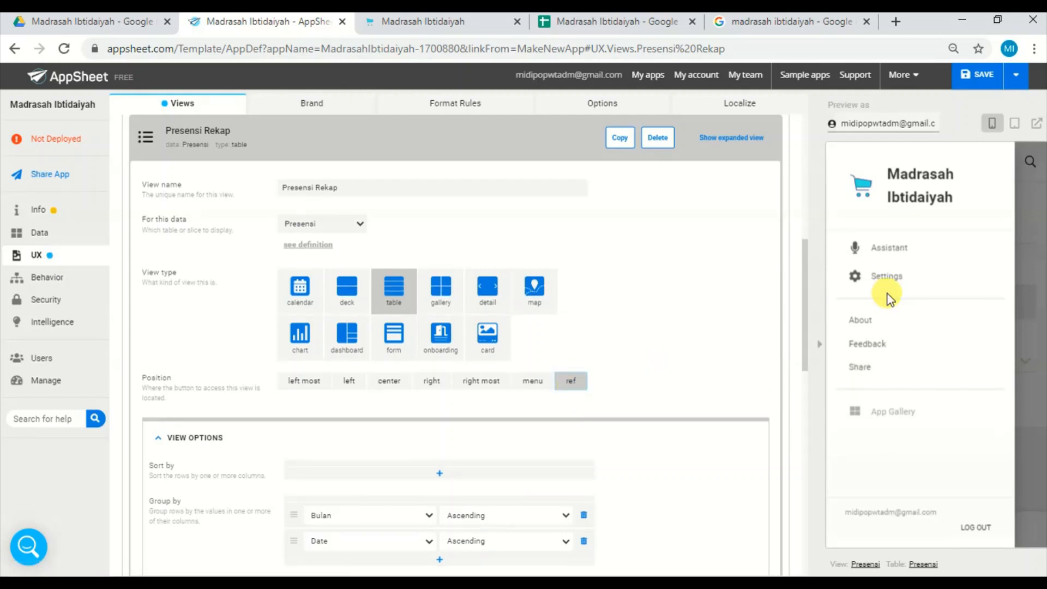
click(1024, 276)
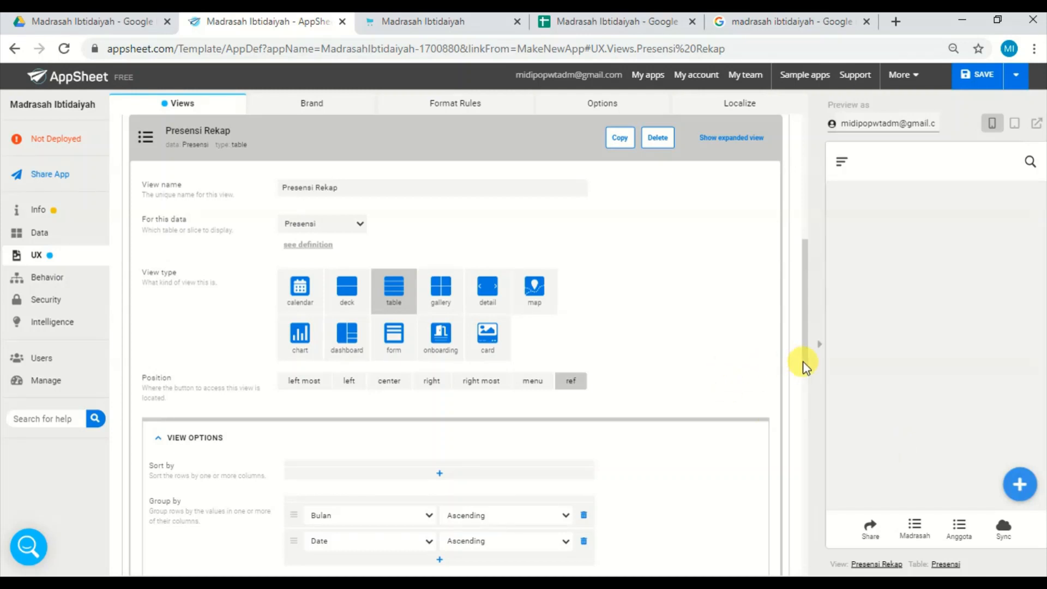
Set the position of the Akun Saya view to ref and collapse the Akun Saya and Presensi Rekap settings.
drag(803, 361, 806, 262)
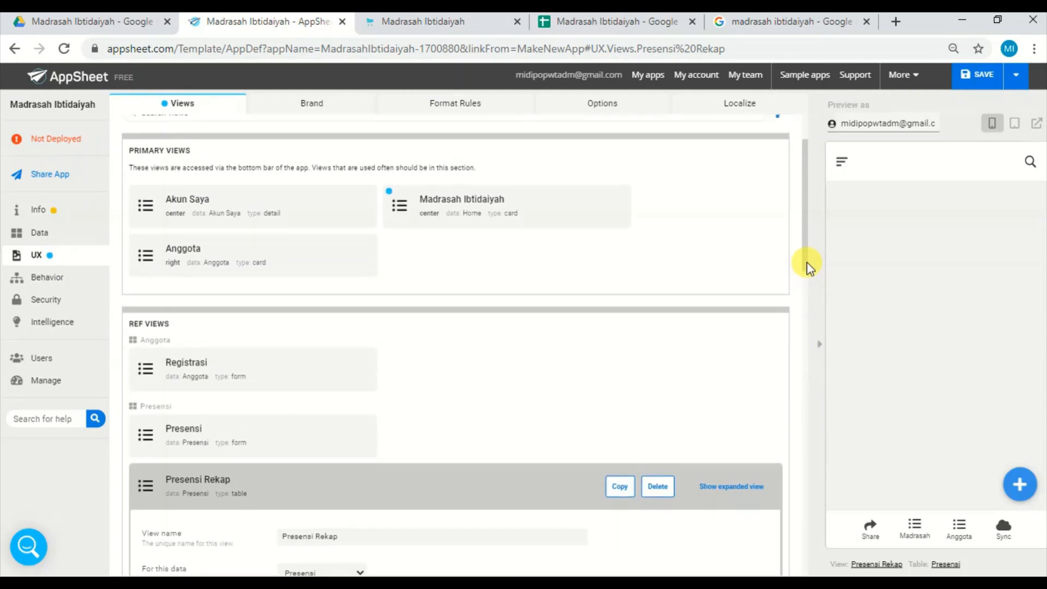
click(293, 211)
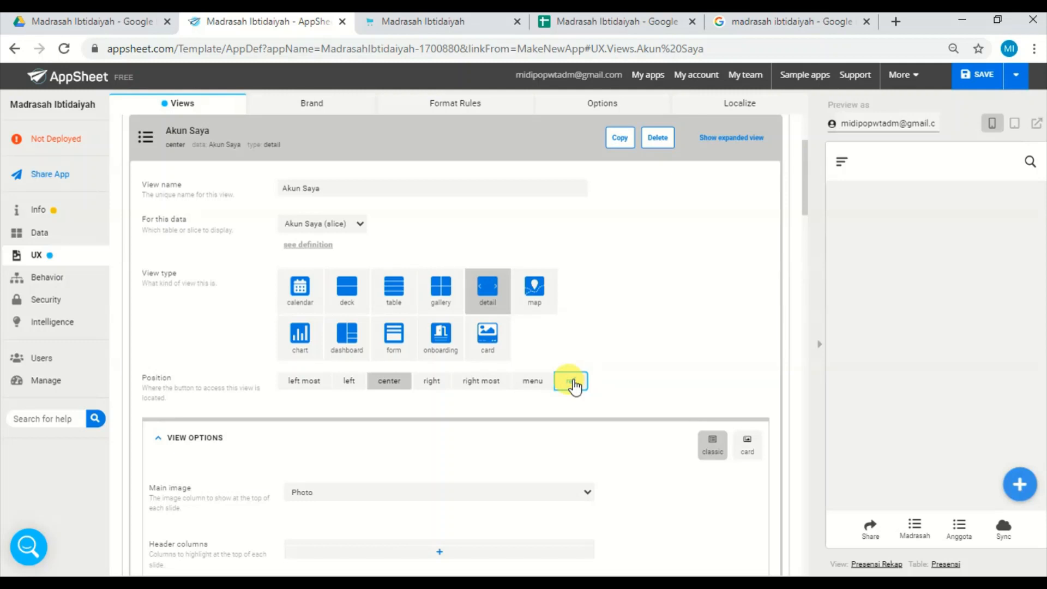
click(573, 383)
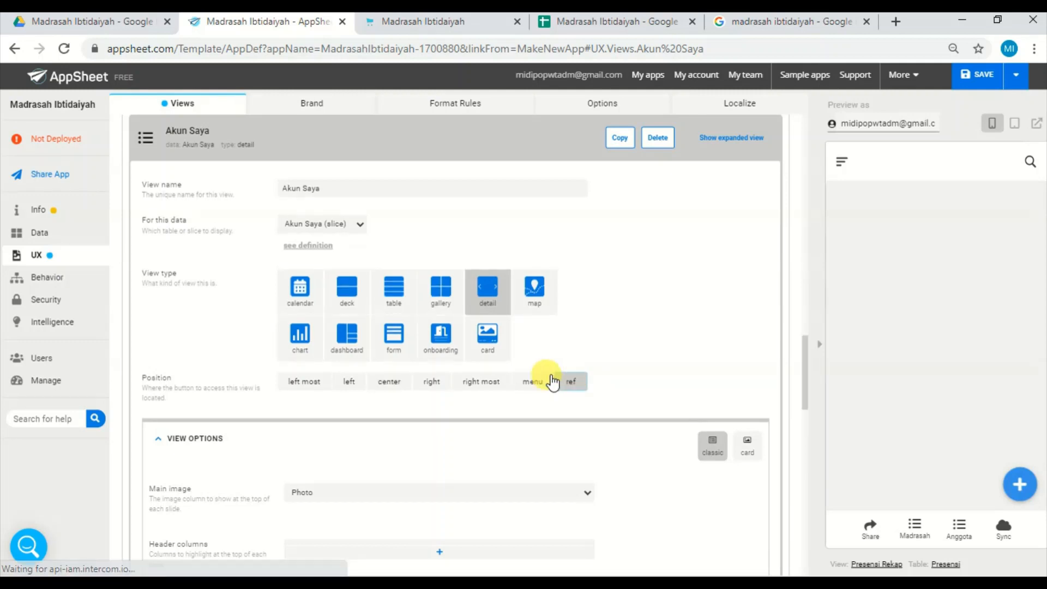
click(337, 141)
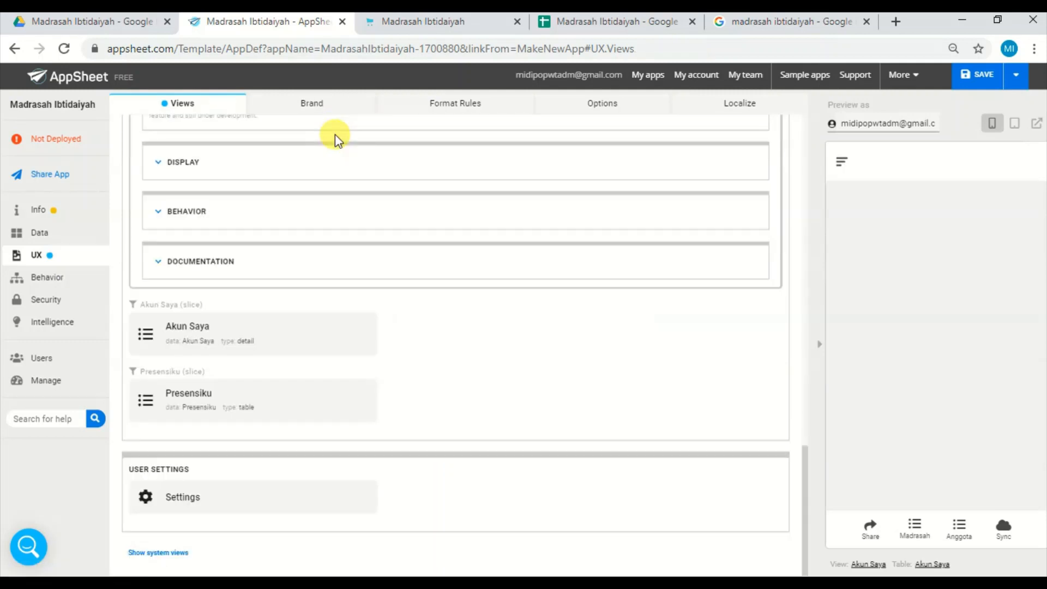
scroll(482, 362, up, 15)
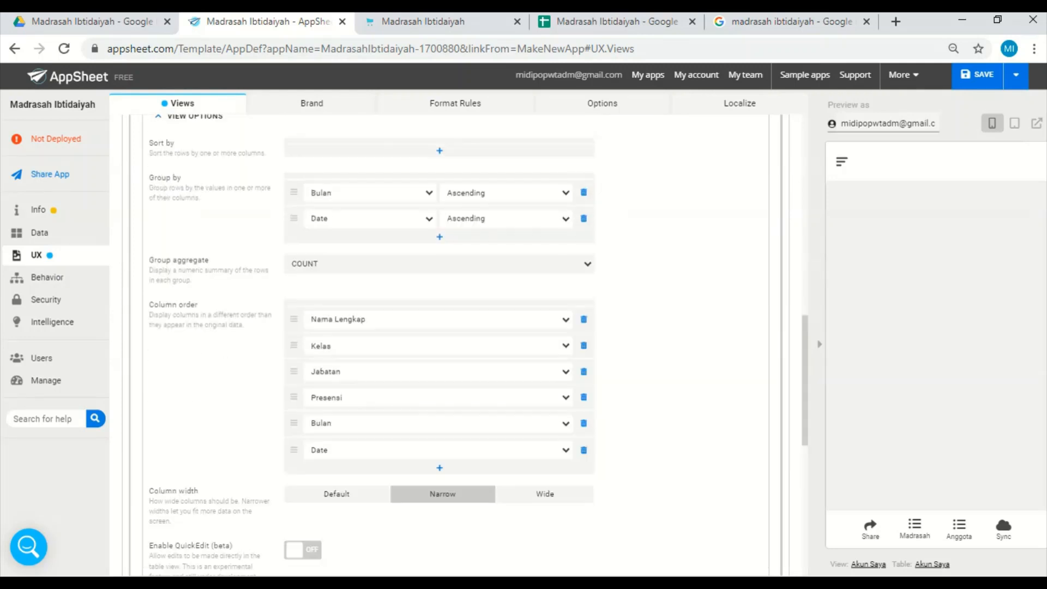
click(381, 305)
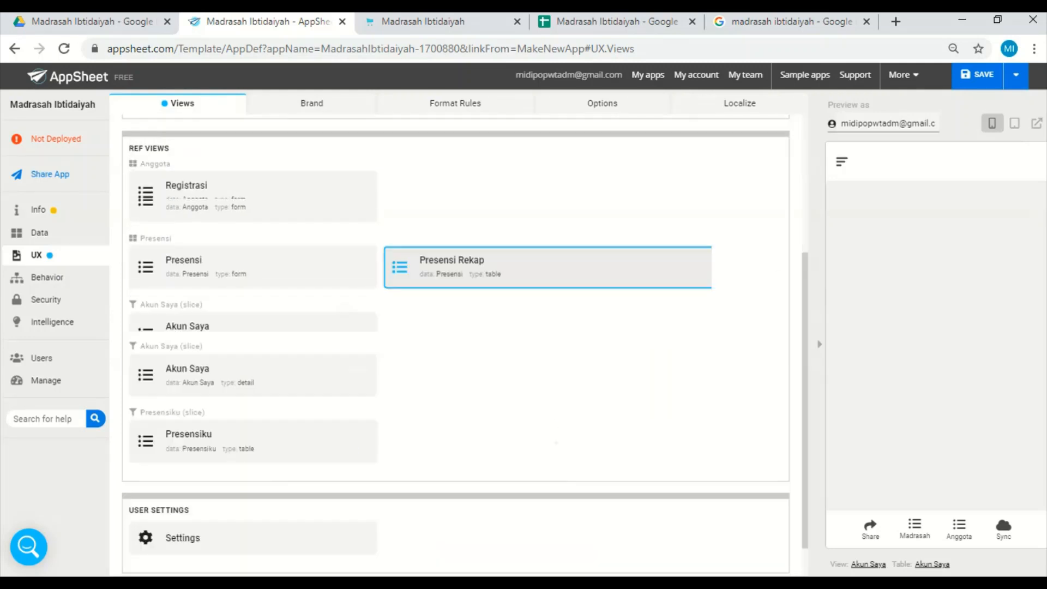
Set the position of the Anggota view to ref and collapse its settings.
scroll(455, 327, up, 4)
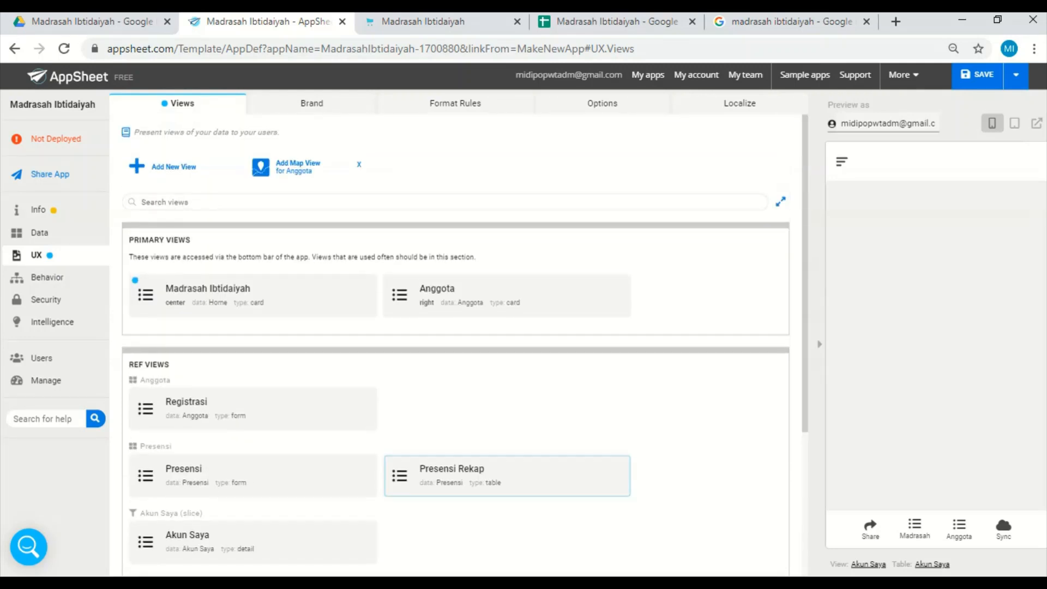
click(462, 298)
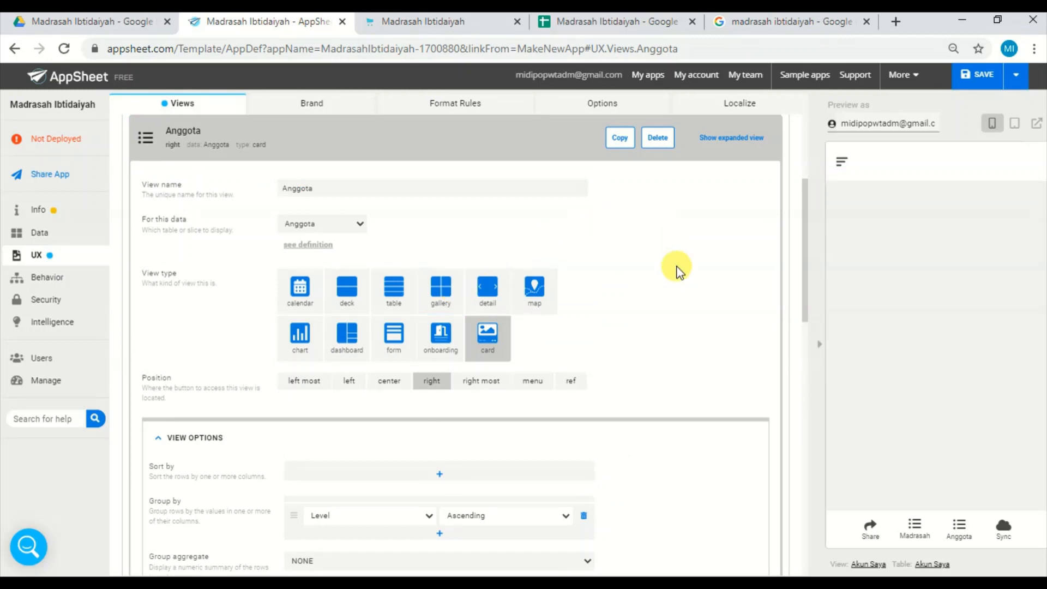
click(574, 384)
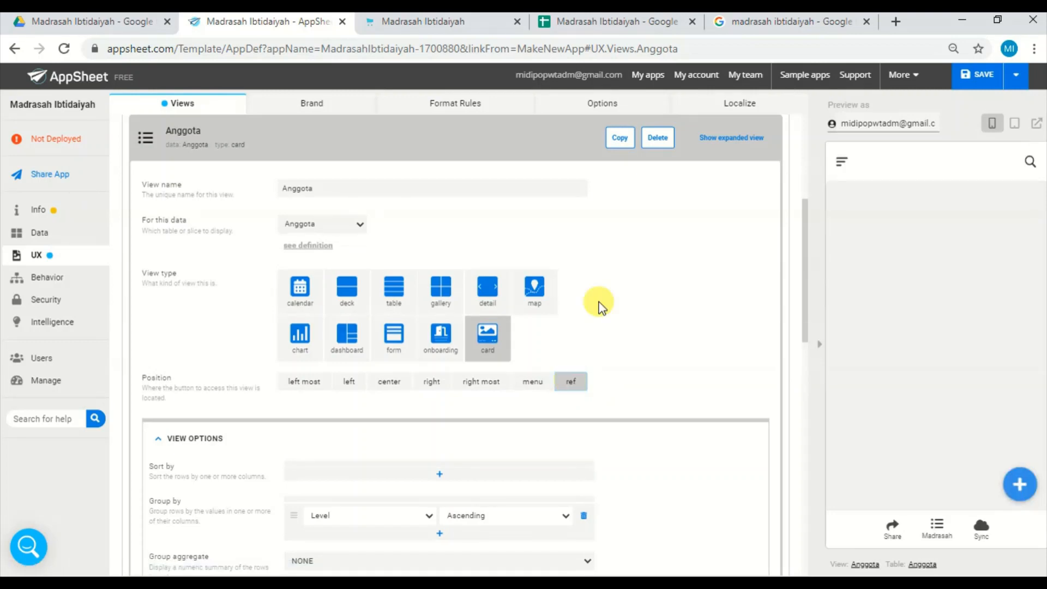
click(271, 143)
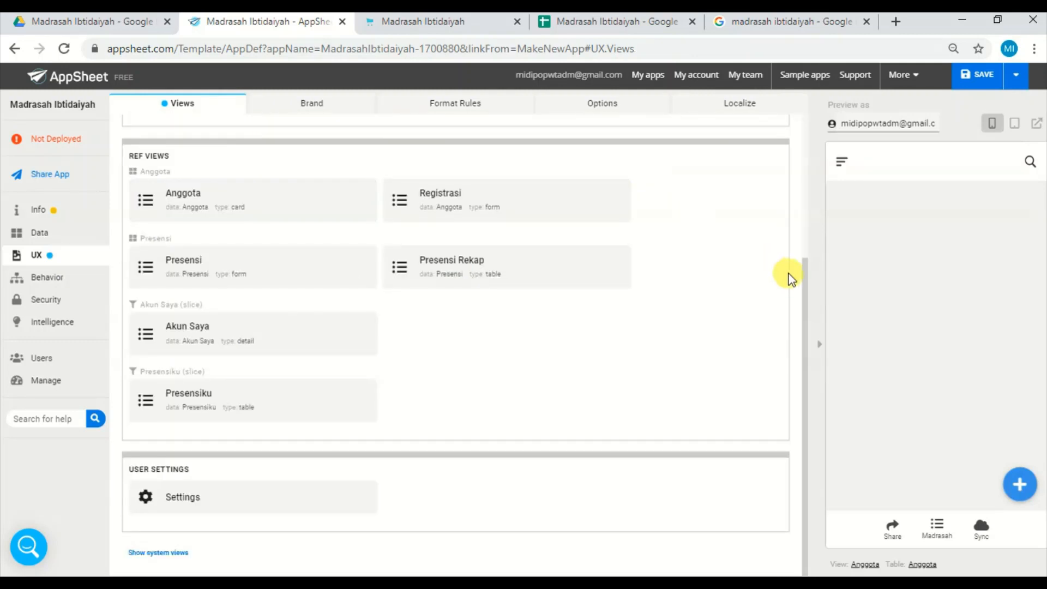
Compare the names of the ref views with the Menu column entries in the spreadsheet's Menu sheet, and return to the AppSheet editor.
drag(802, 289, 806, 203)
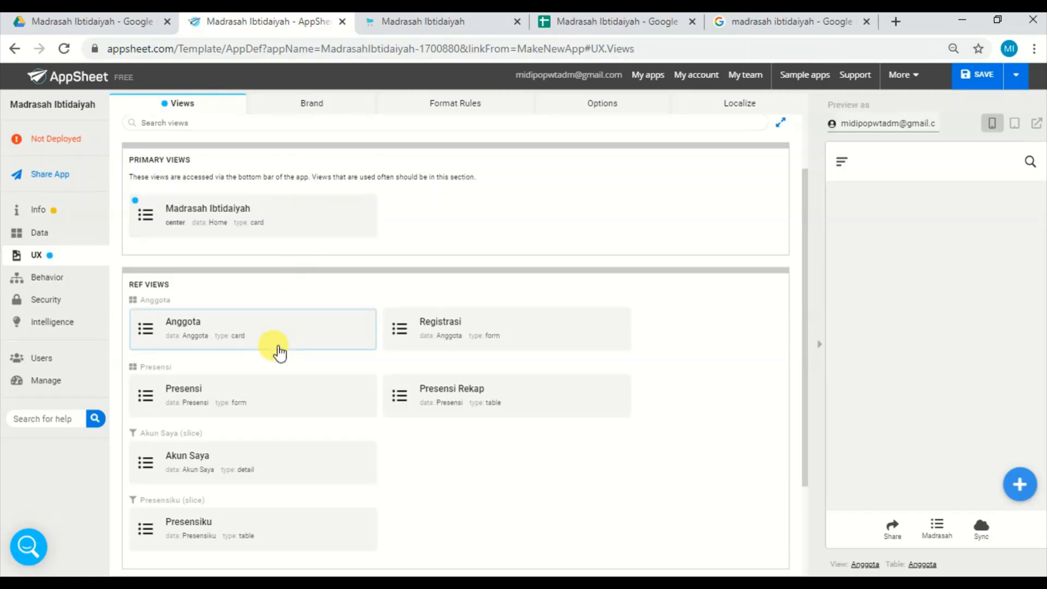
click(179, 334)
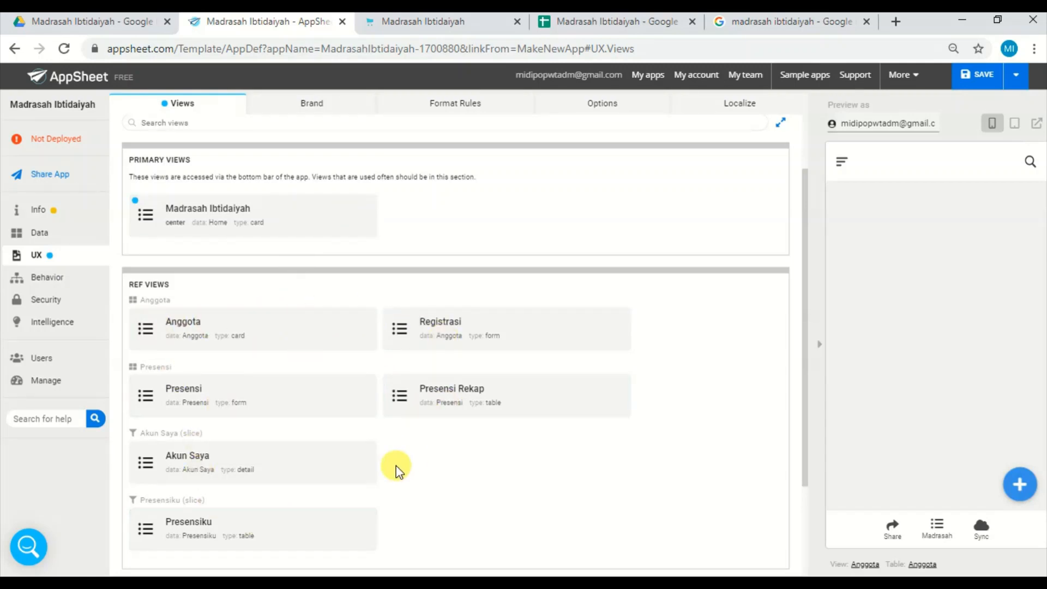
click(656, 32)
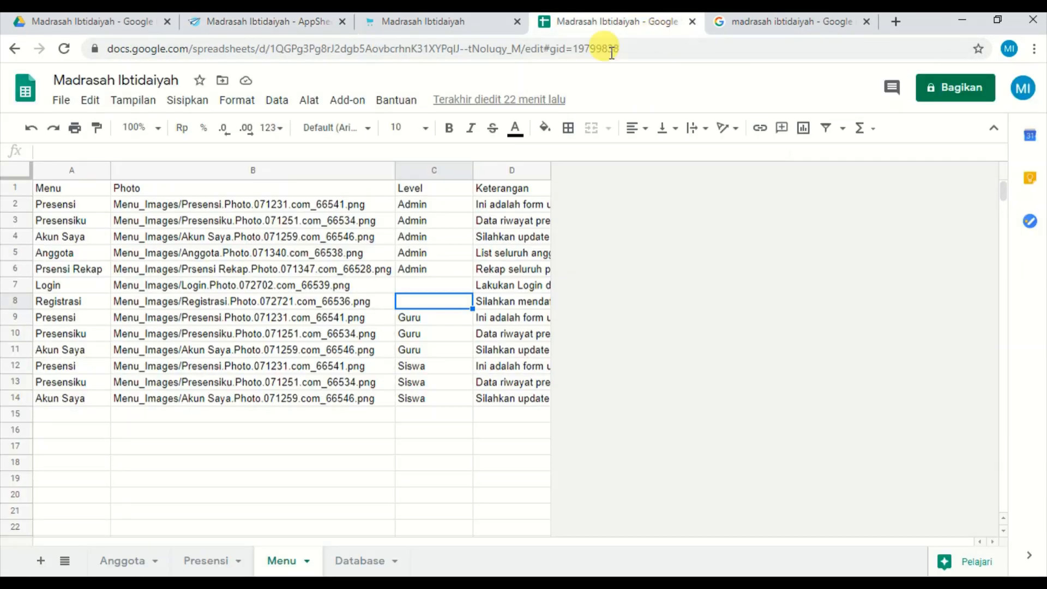
click(79, 253)
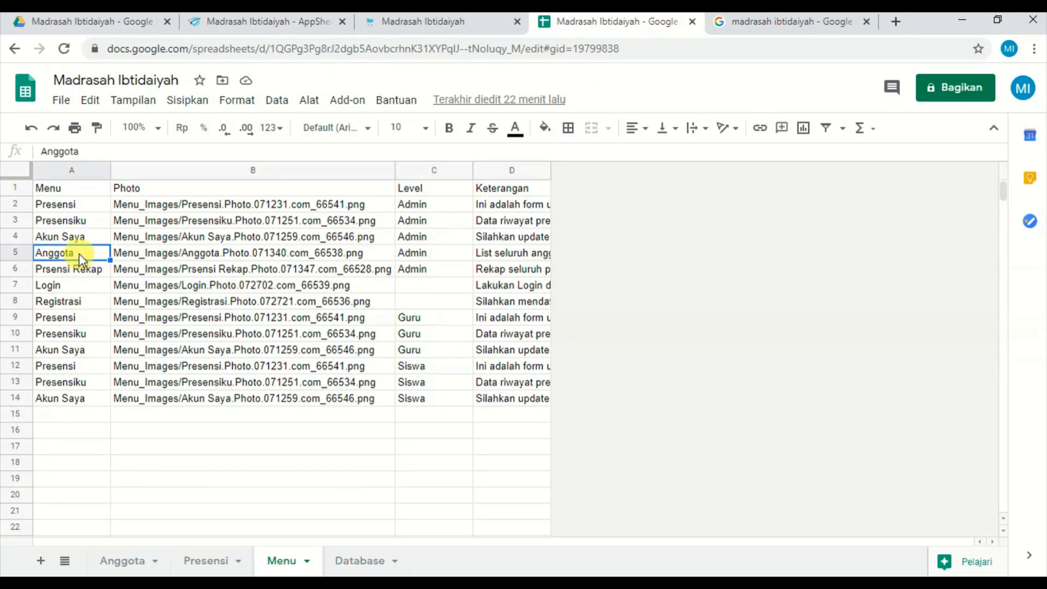
key(Down)
key(Down)
key(Down)
key(Down)
key(Down)
key(Down)
key(Down)
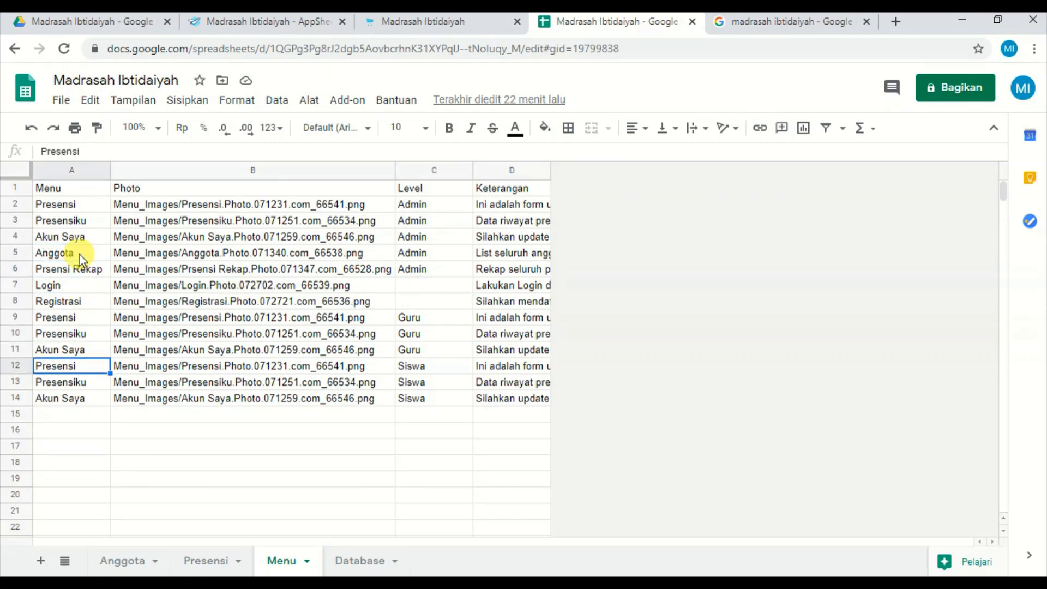
key(Up)
key(Up)
key(Up)
key(Up)
key(Up)
key(Up)
key(Up)
key(Up)
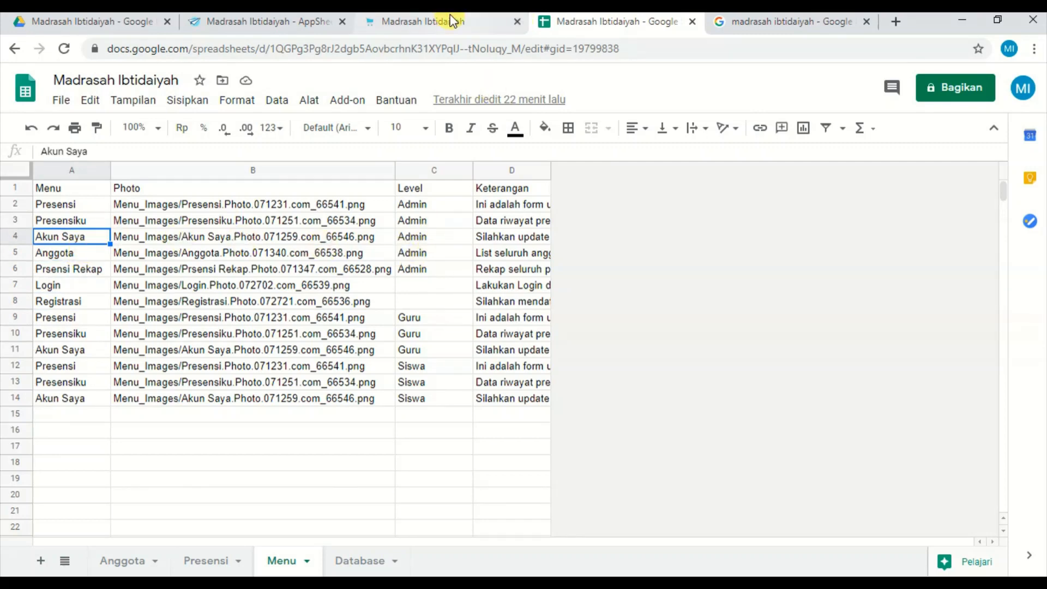
click(280, 25)
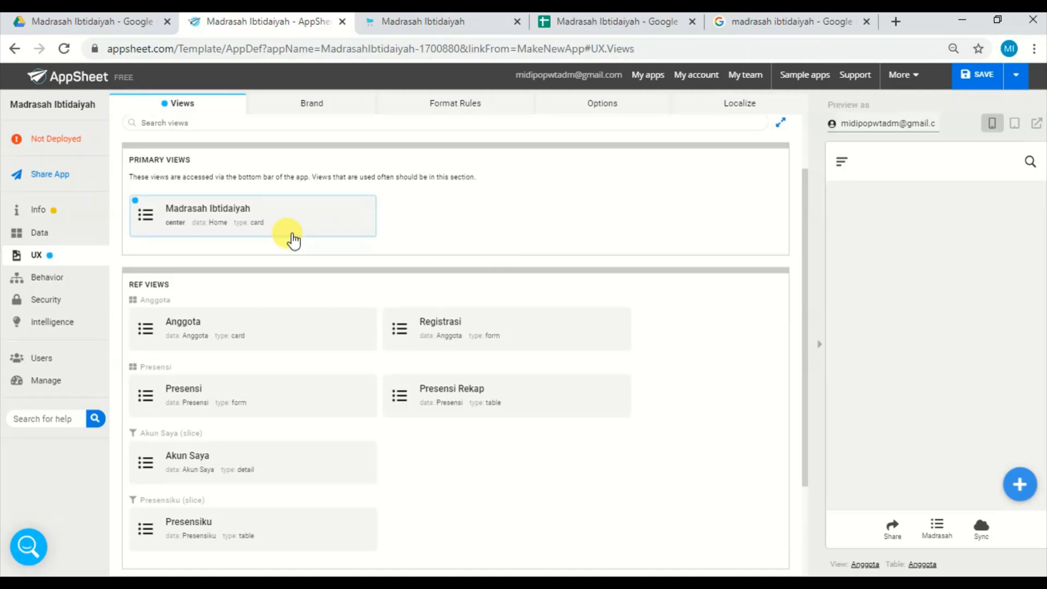
Open the settings of the primary Madrasah Ibtidaiyah view and save the app.
click(254, 224)
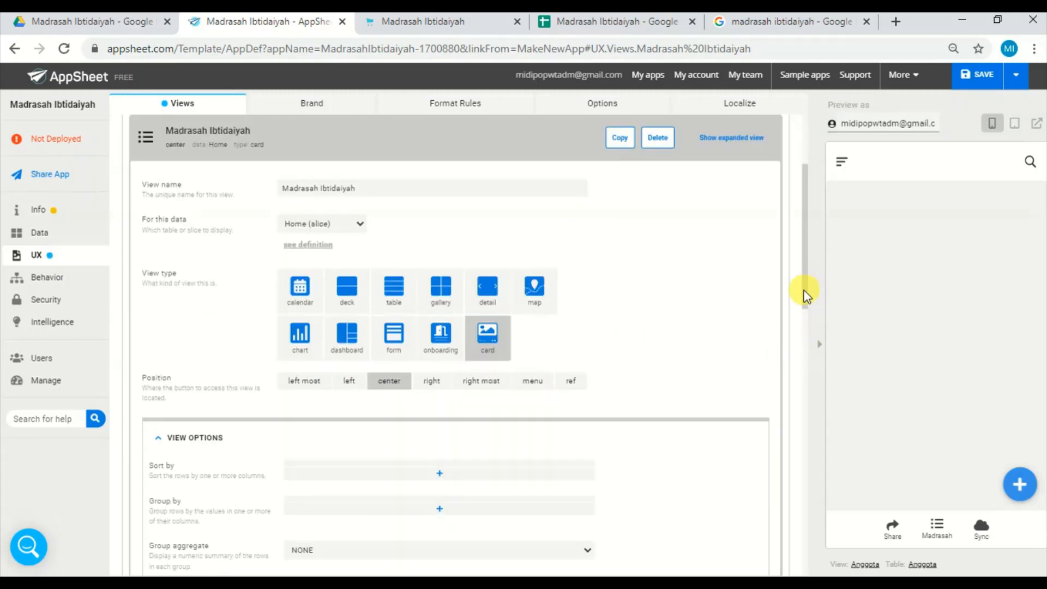
drag(803, 290, 801, 463)
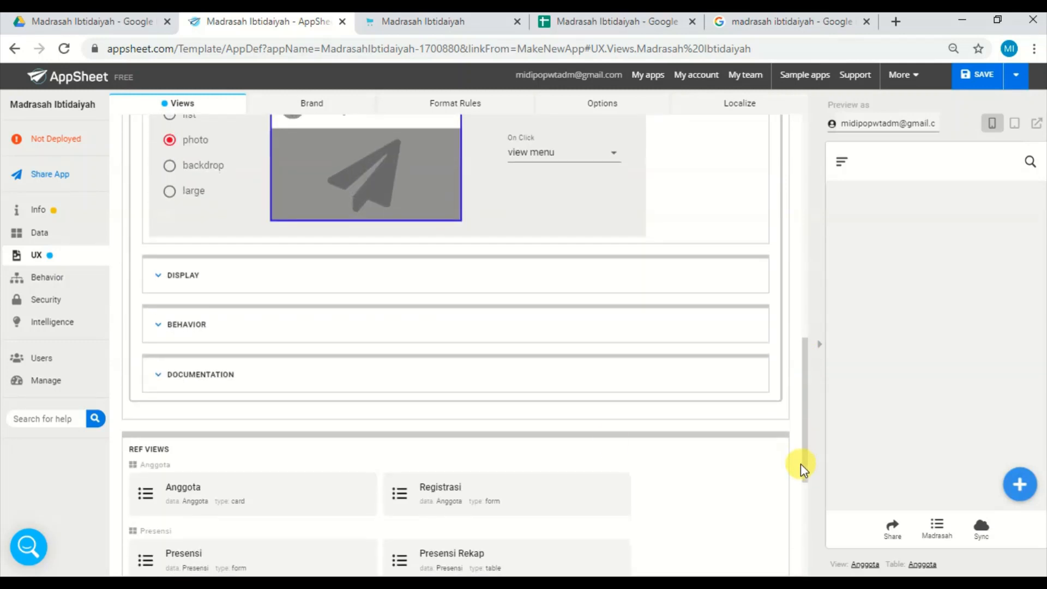
click(239, 283)
click(186, 280)
click(989, 77)
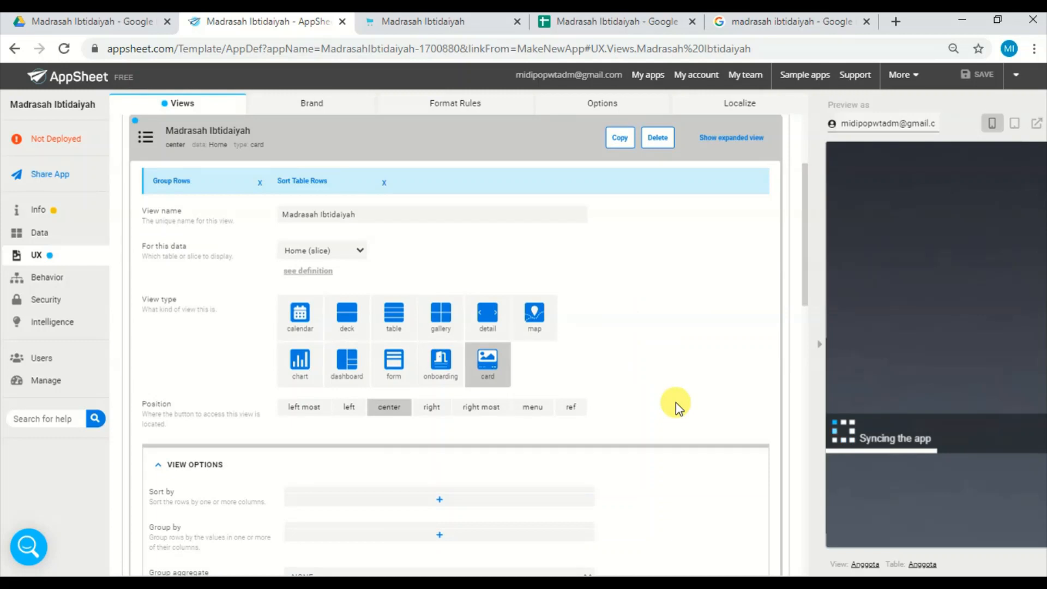
Expand the display settings of the Madrasah Ibtidaiyah view and search its icons for "home".
drag(802, 282, 807, 345)
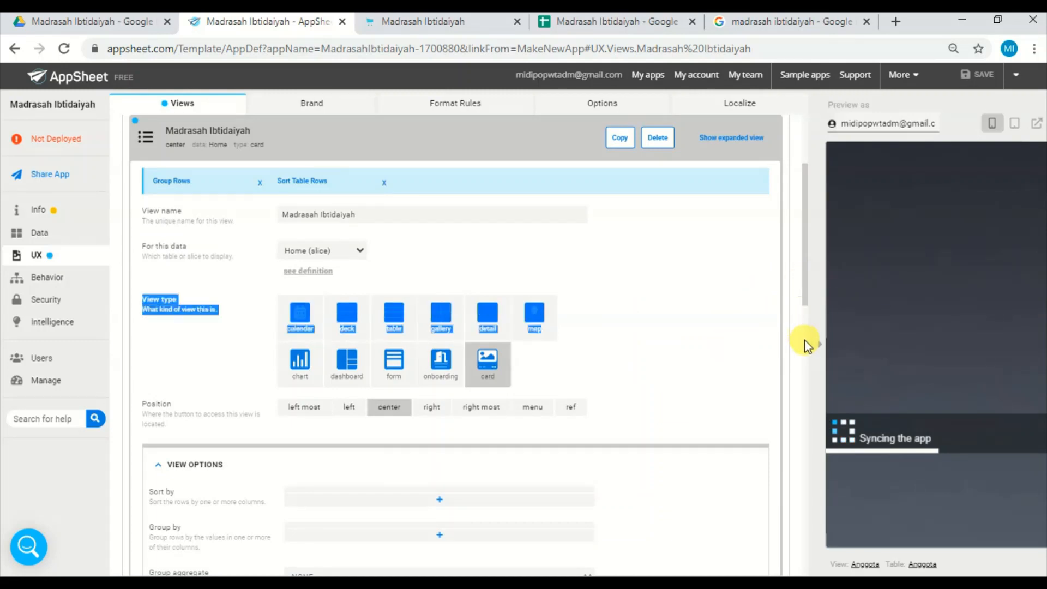
scroll(807, 350, down, 3)
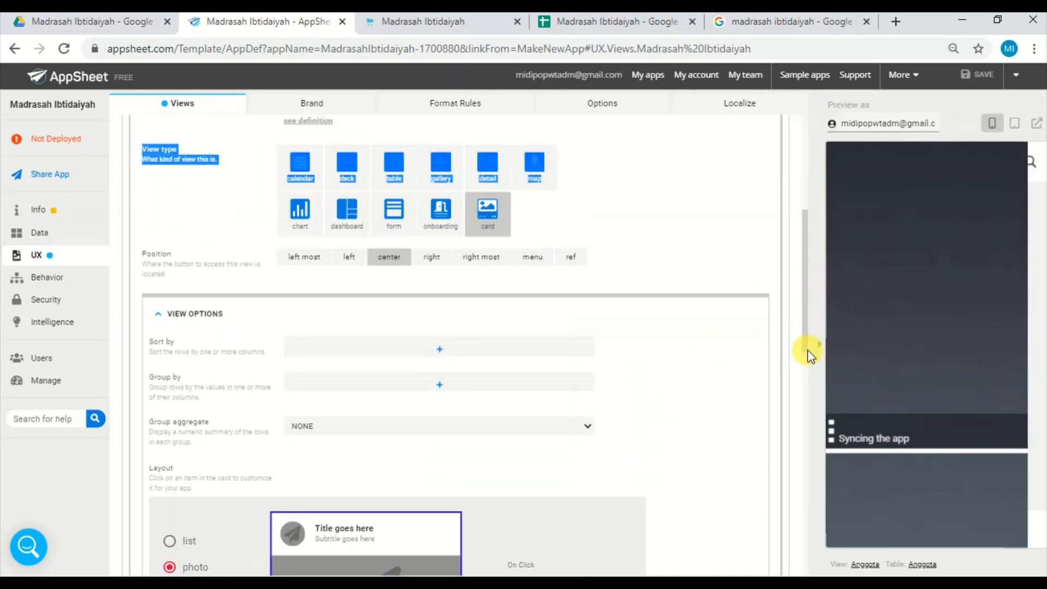
scroll(806, 390, down, 8)
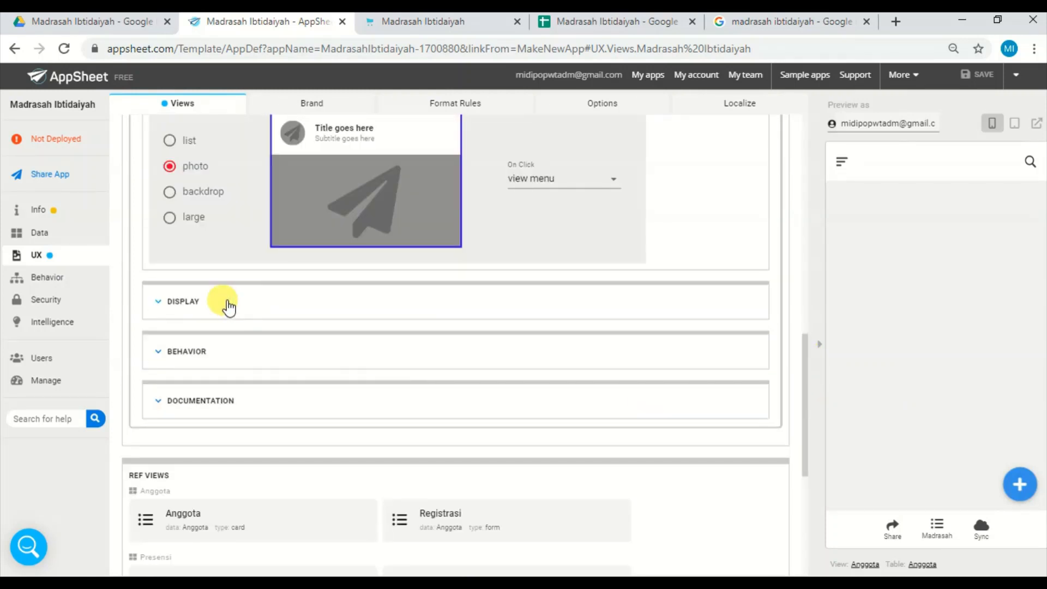
click(158, 301)
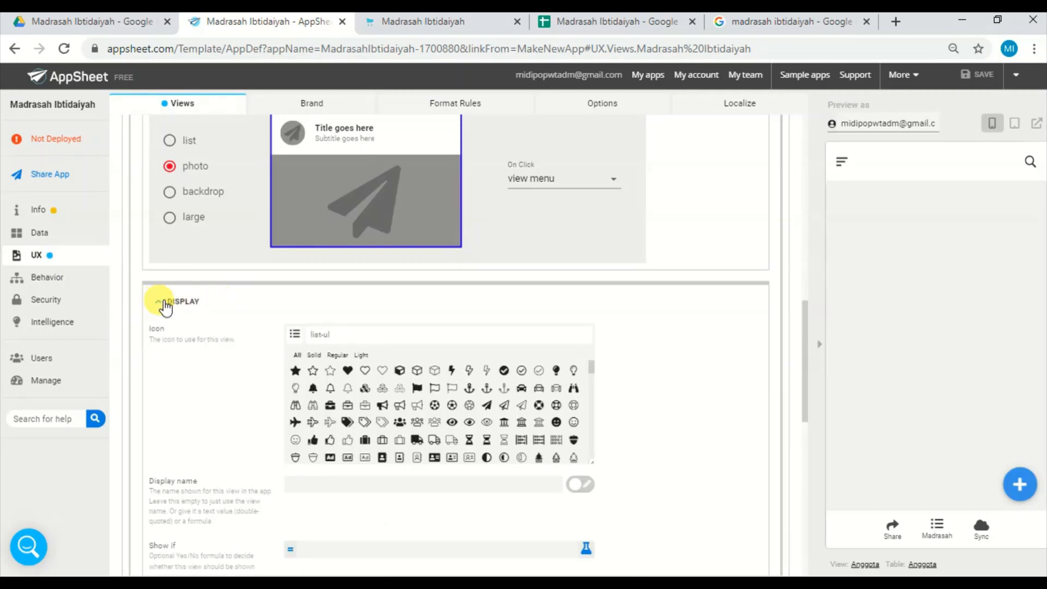
click(339, 331)
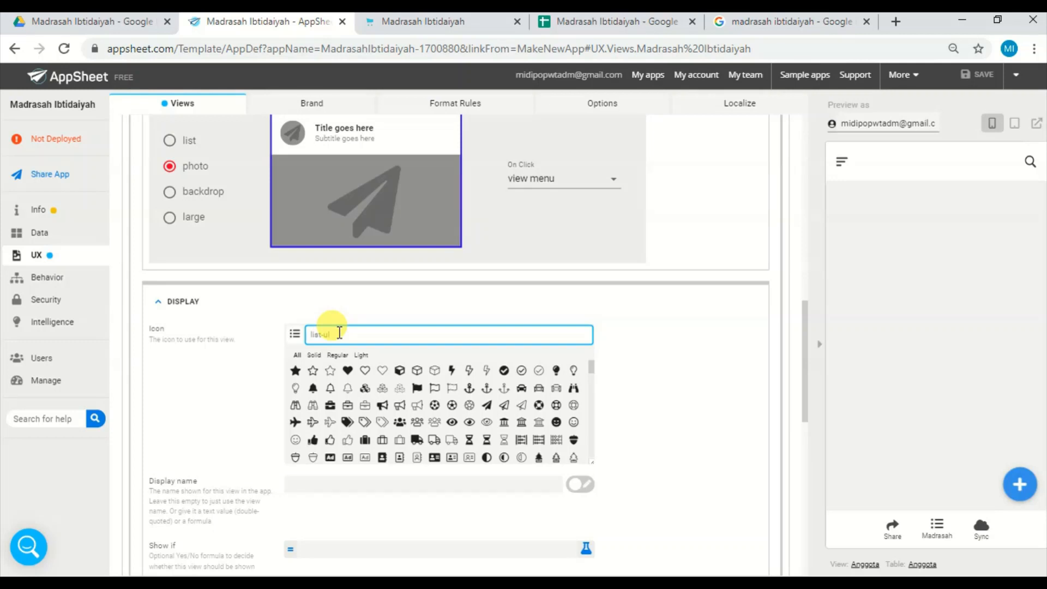
text(home)
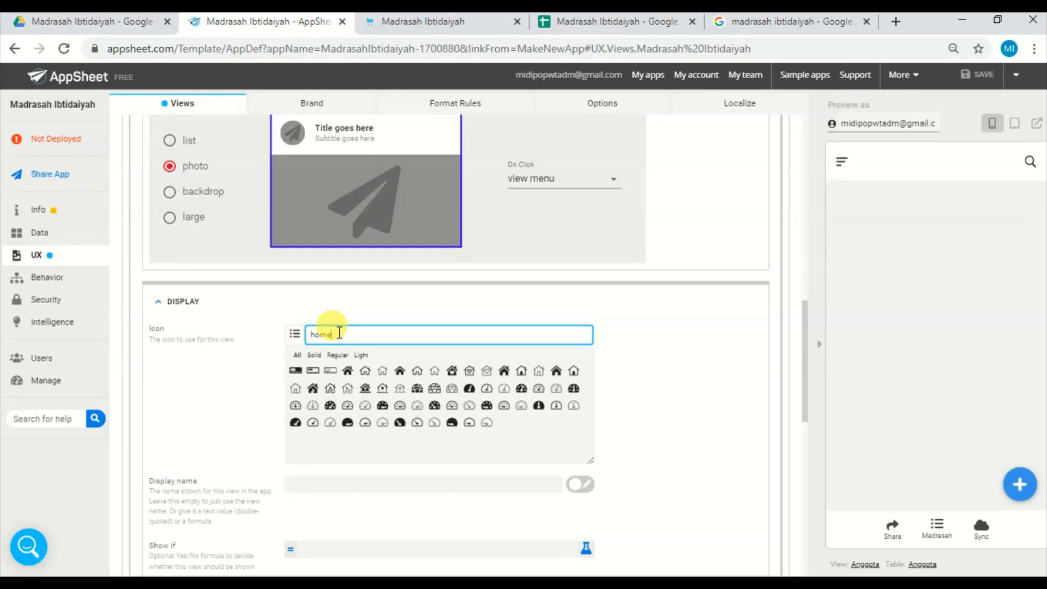
Search the view's icons for "butt" instead and clear the search.
key(BackSpace)
key(BackSpace)
key(BackSpace)
text(butt)
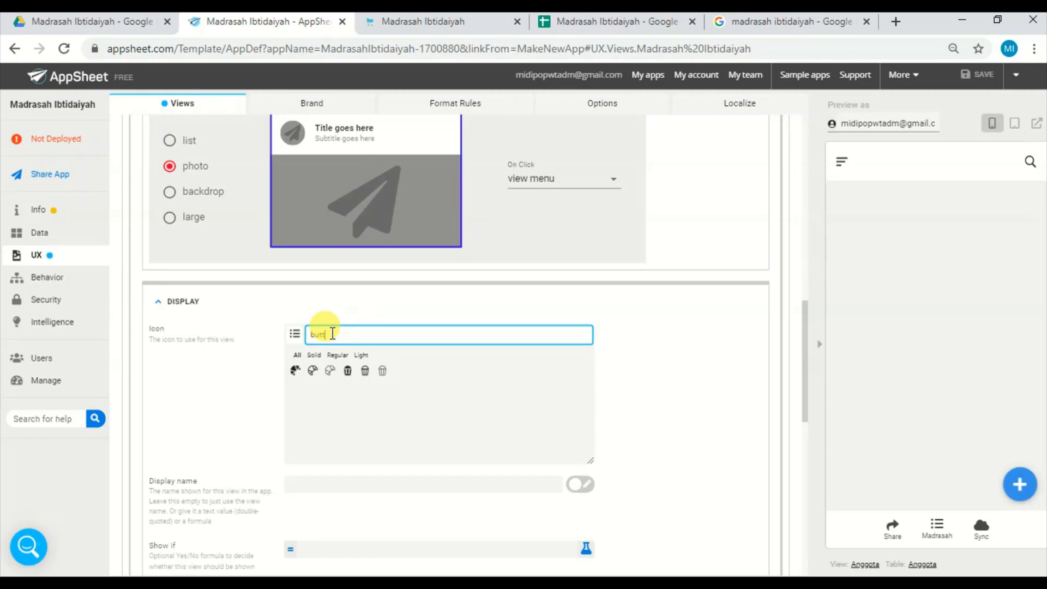
key(BackSpace)
key(BackSpace)
key(BackSpace)
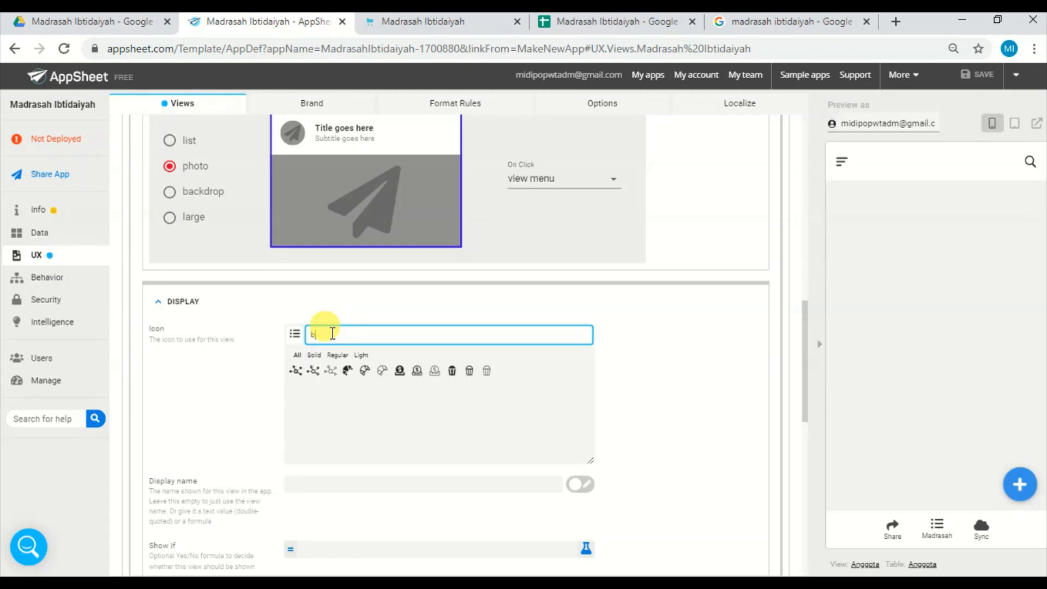
key(BackSpace)
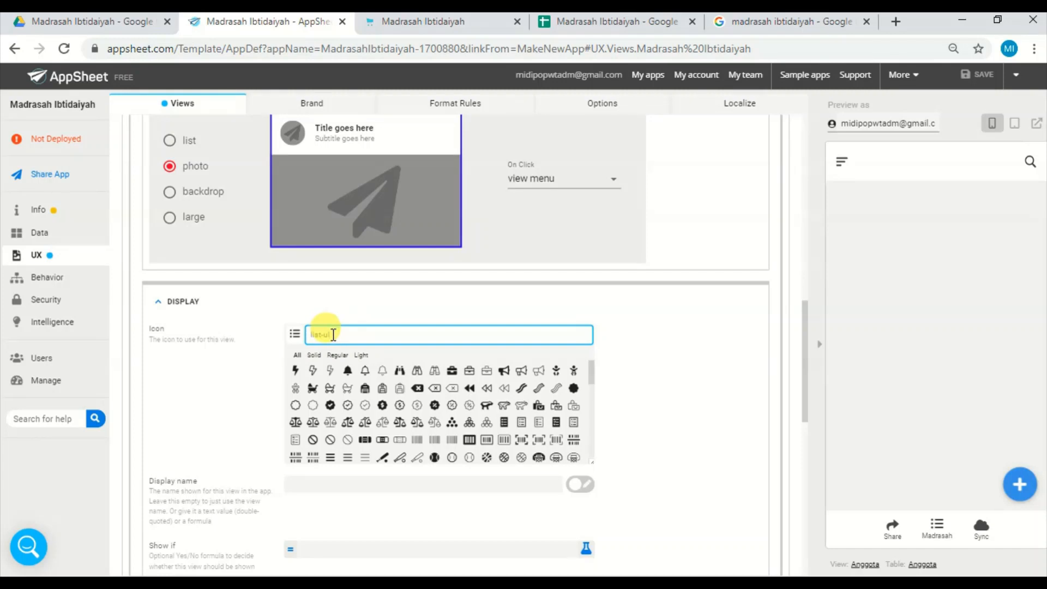
Search the icons for "menu", set the Madrasah Ibtidaiyah view's icon to the solid chevron-circle-down and collapse the view's settings.
text(menu)
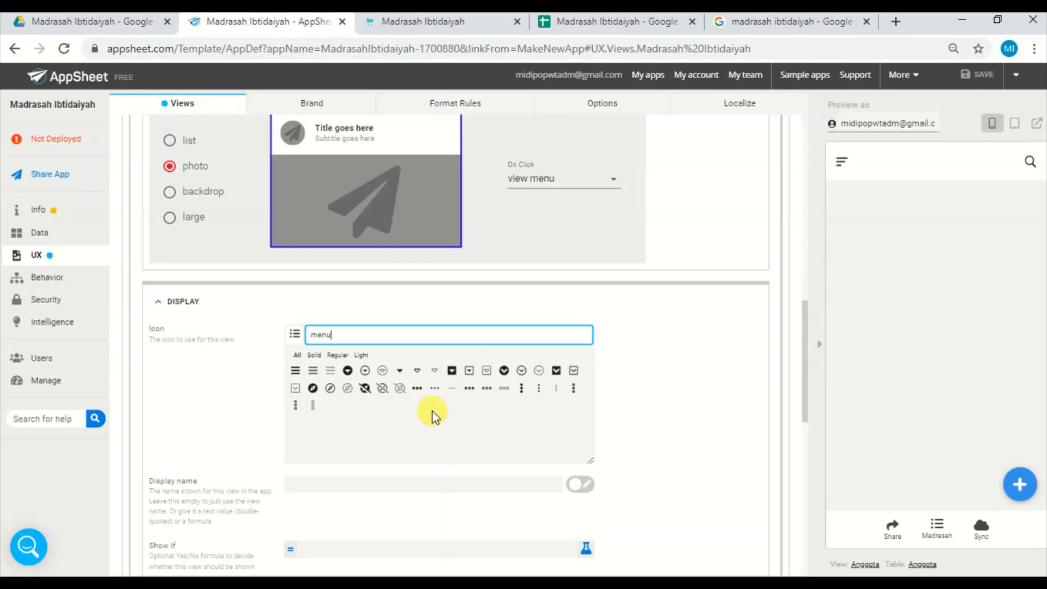
click(416, 389)
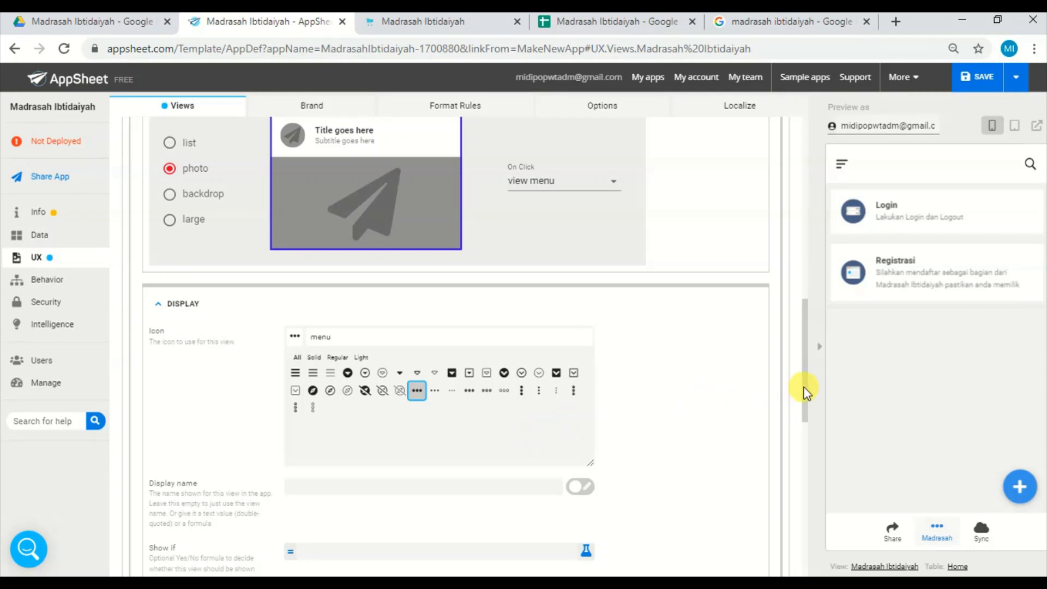
click(504, 373)
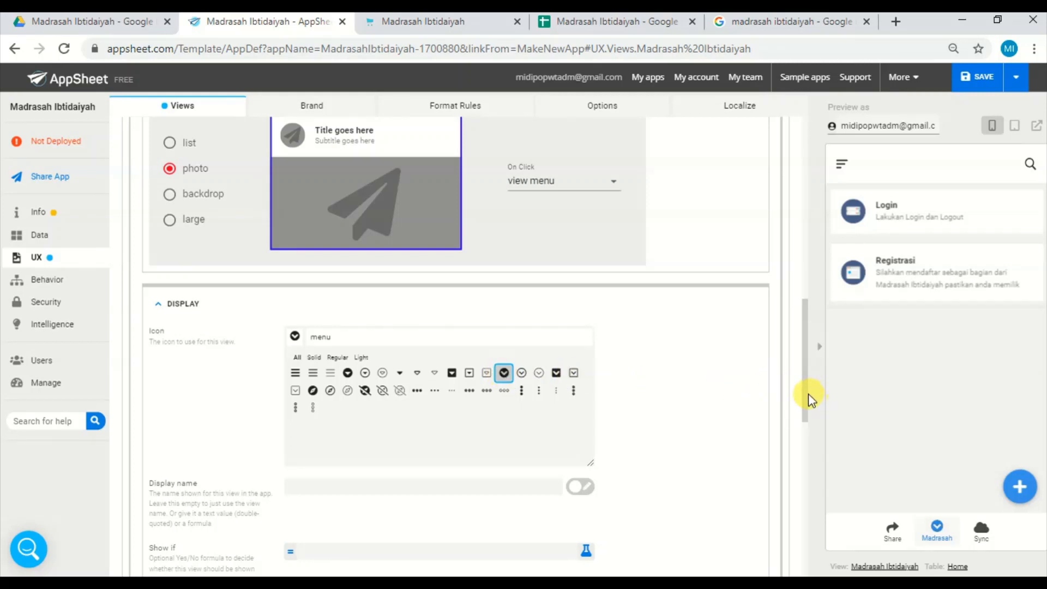
drag(806, 401, 795, 227)
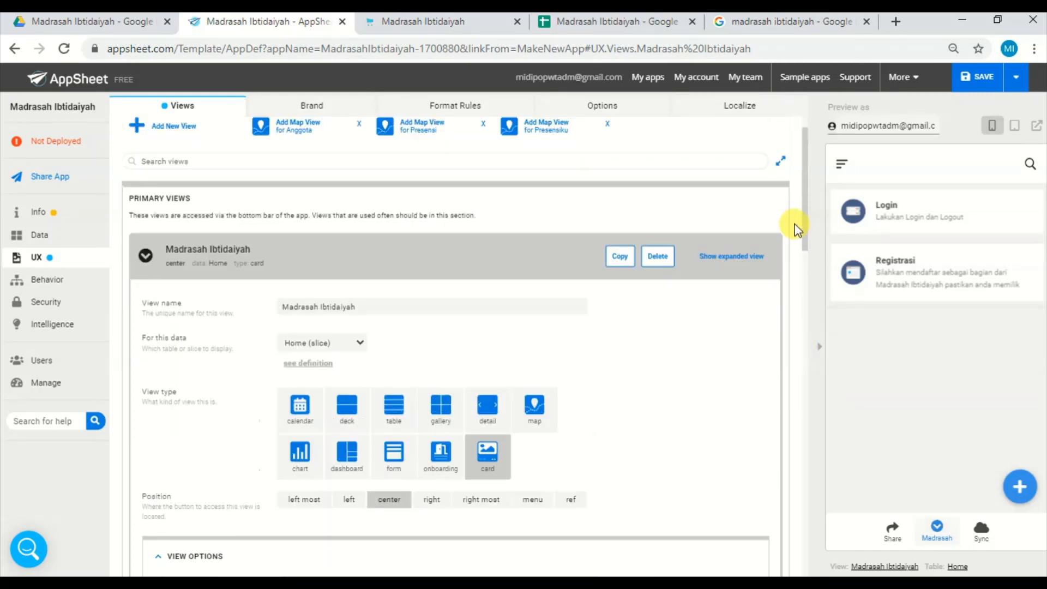
click(298, 259)
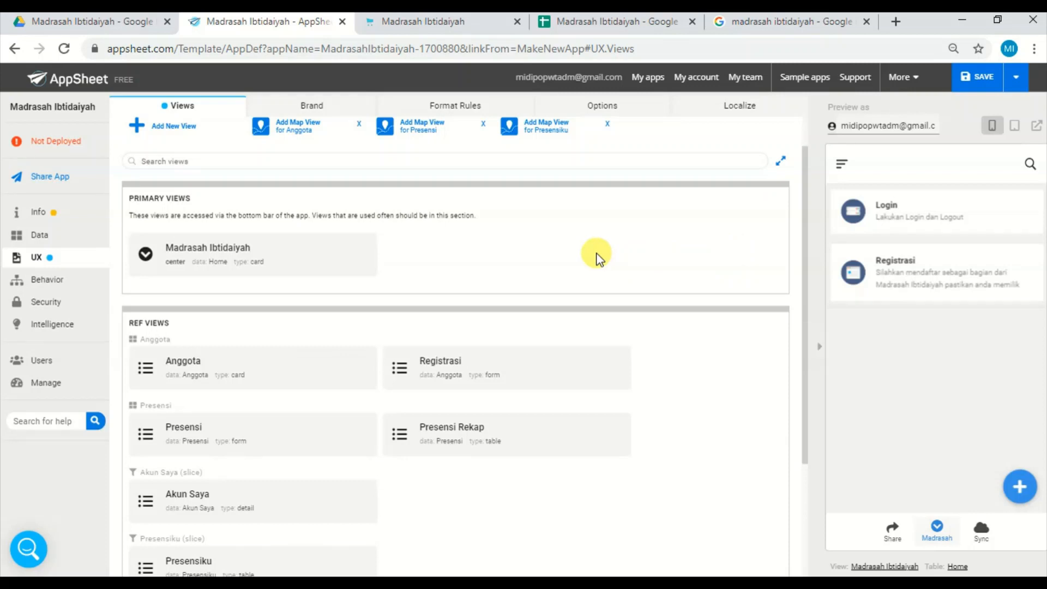
Reopen the Madrasah Ibtidaiyah view and check the card layout's click settings, keeping view menu as the whole card's On Click action.
click(309, 261)
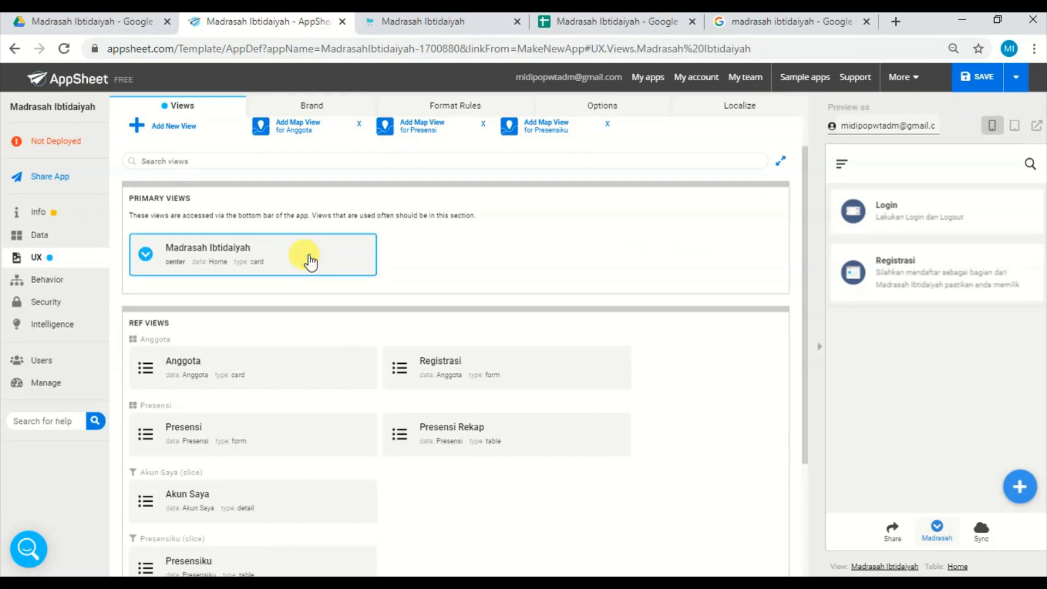
click(309, 261)
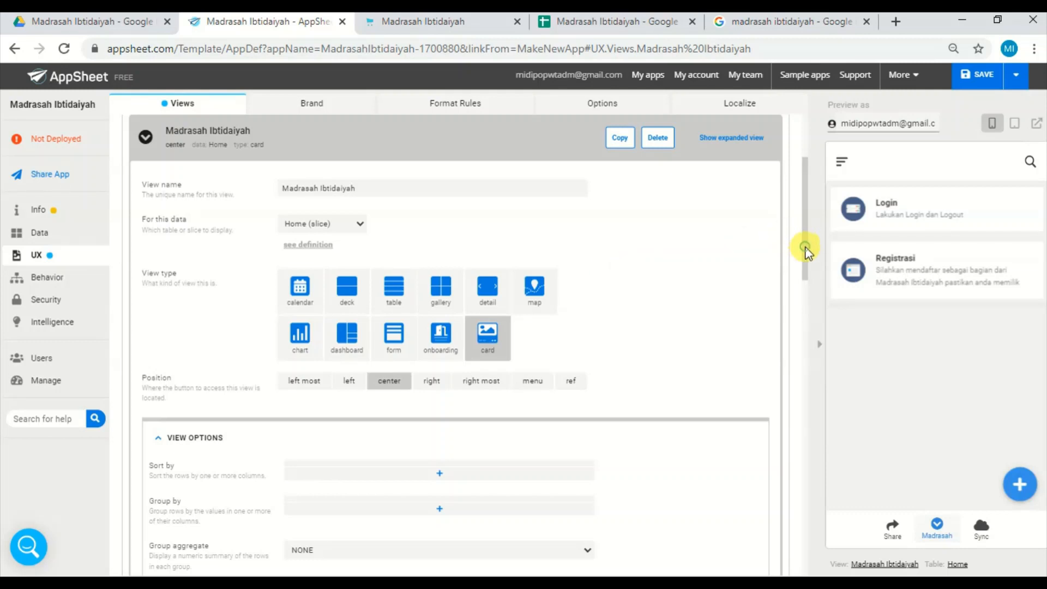
drag(805, 251, 806, 351)
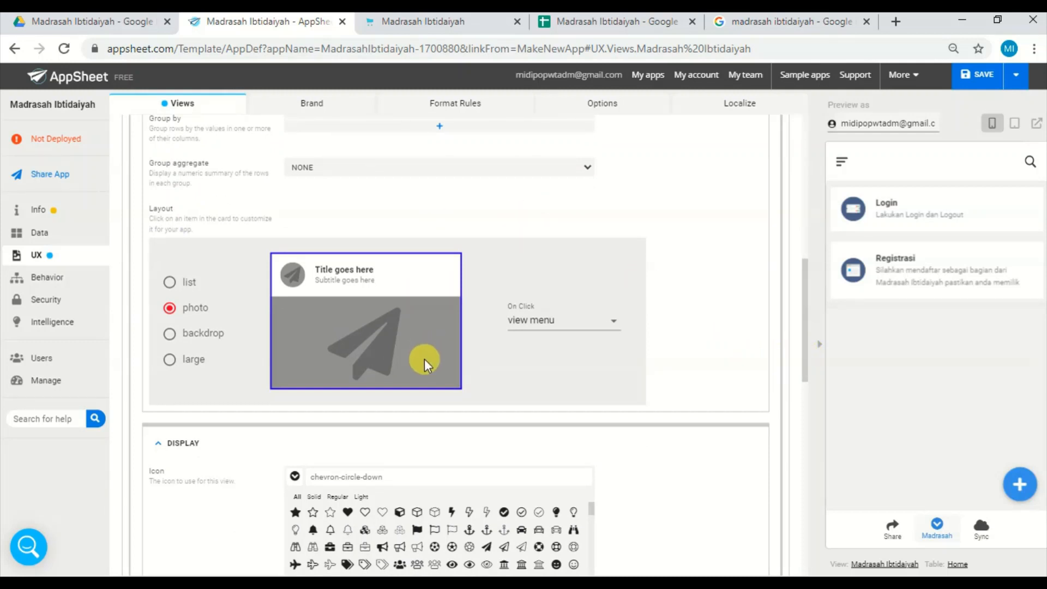
click(400, 357)
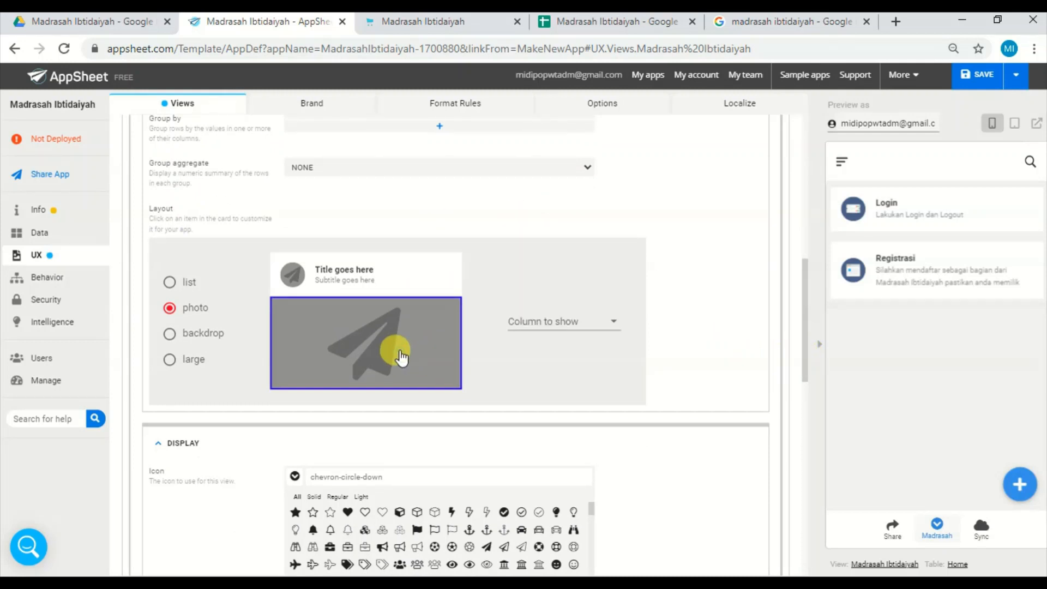
click(428, 291)
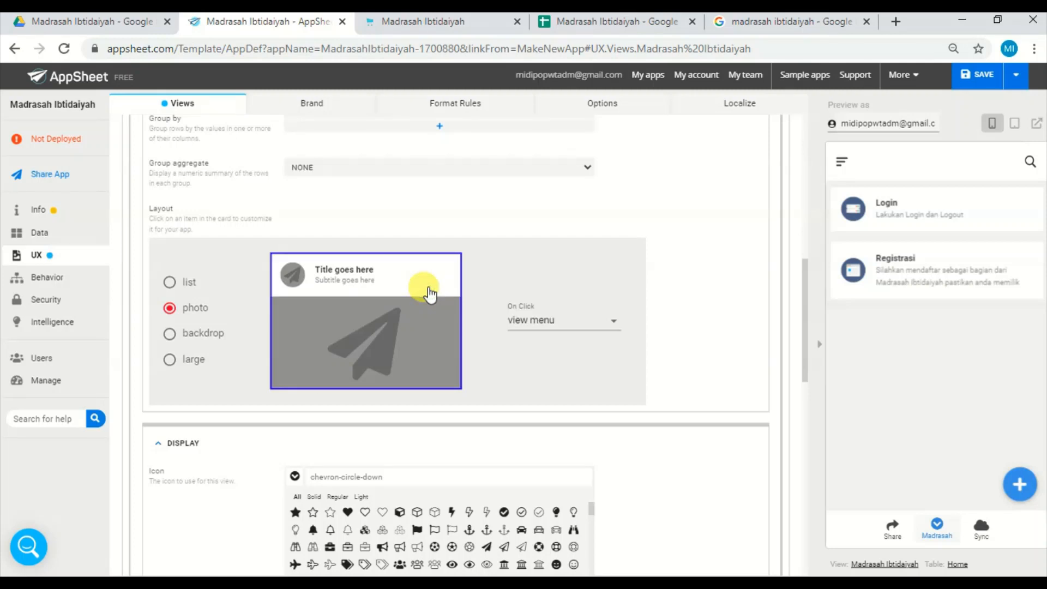
click(541, 324)
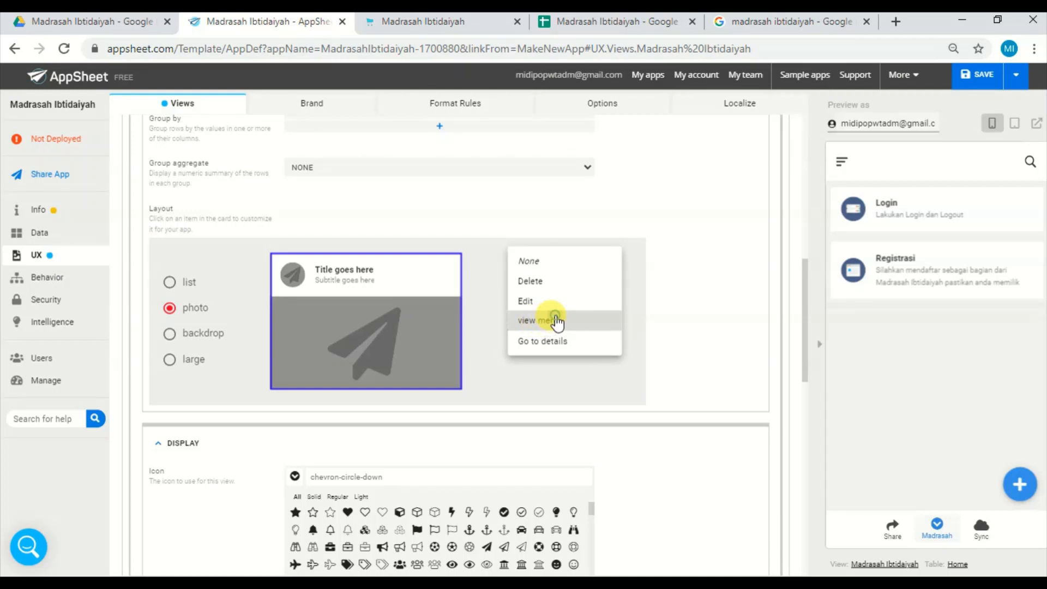
click(555, 320)
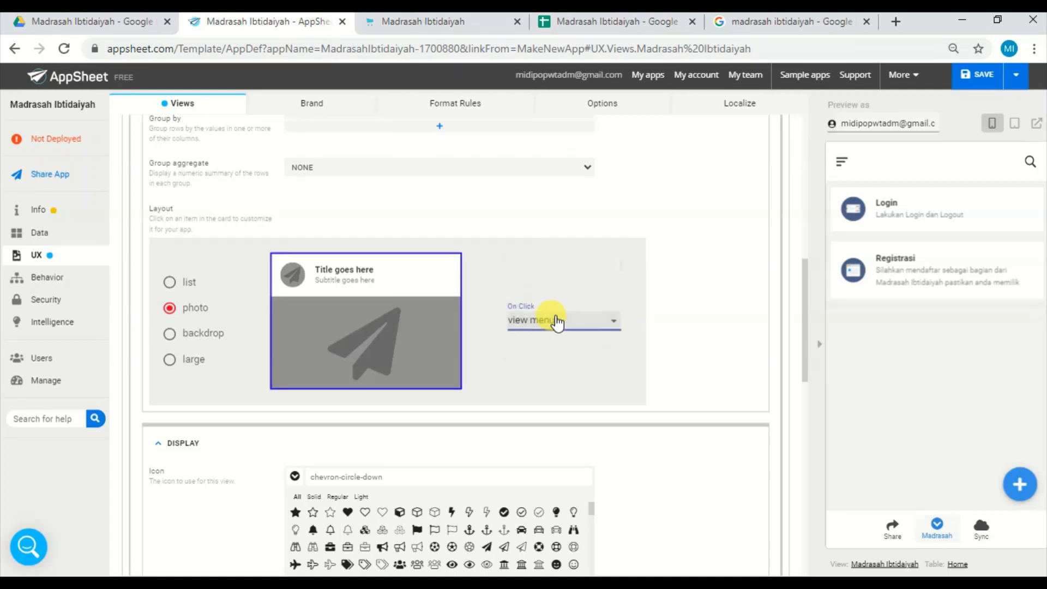
click(612, 245)
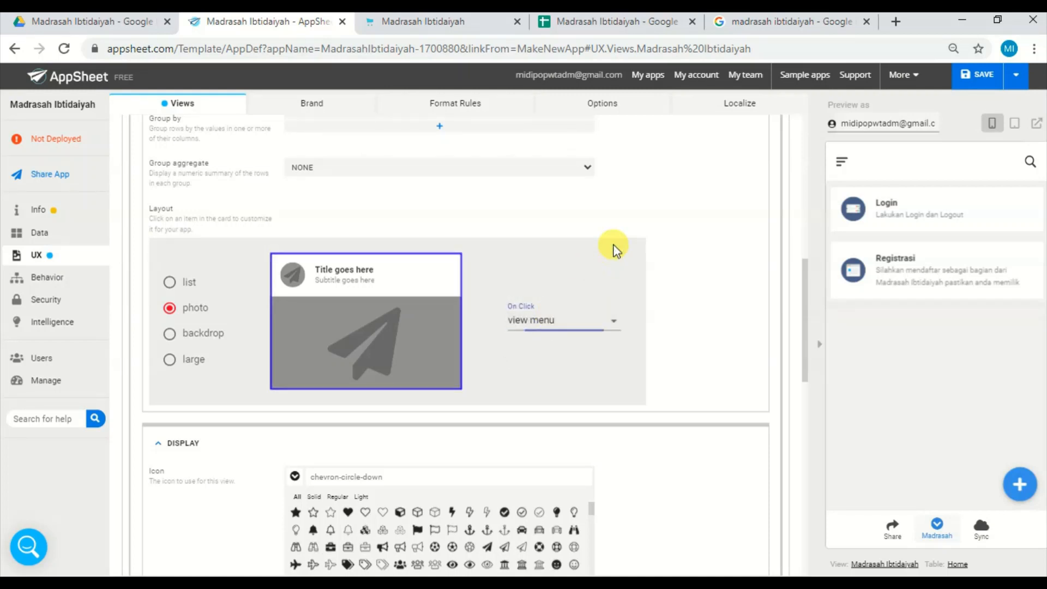
Open the view menu action of the Menu table in the app's behavior settings and examine its definition and target formula.
click(54, 277)
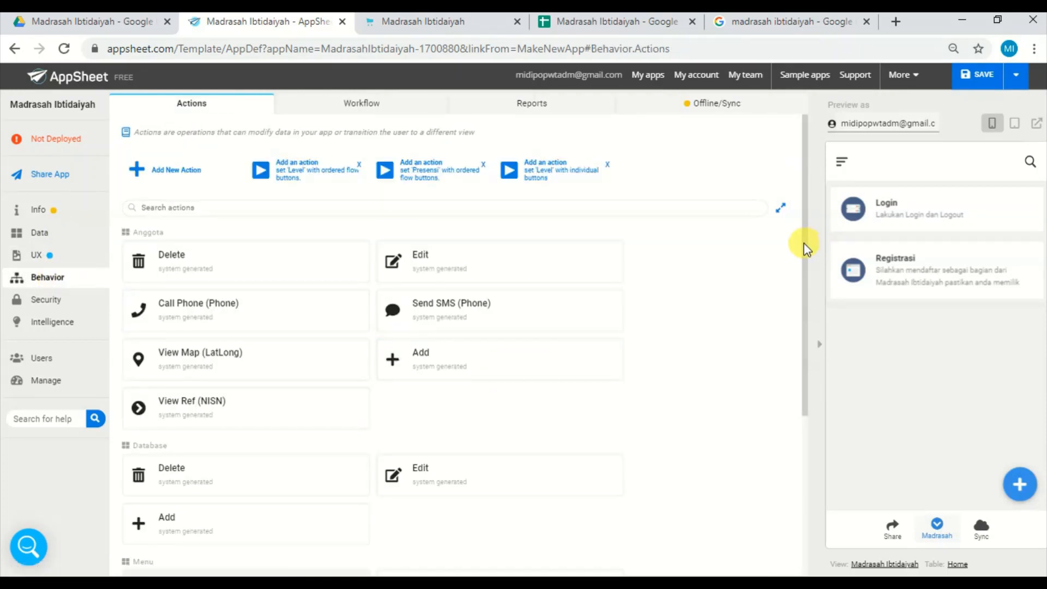
drag(802, 243, 803, 401)
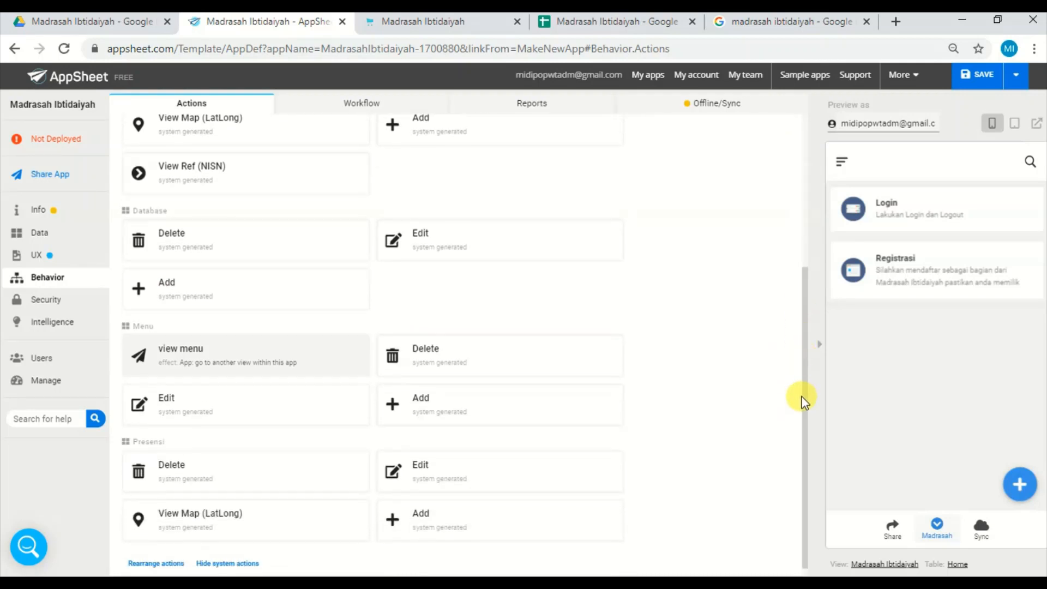
click(265, 362)
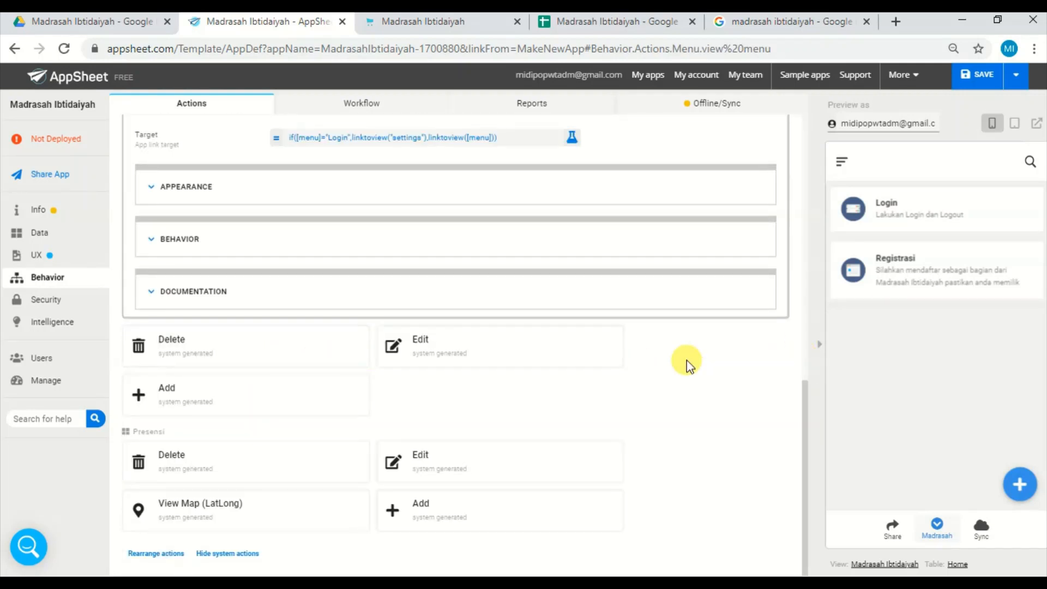
drag(804, 410, 810, 316)
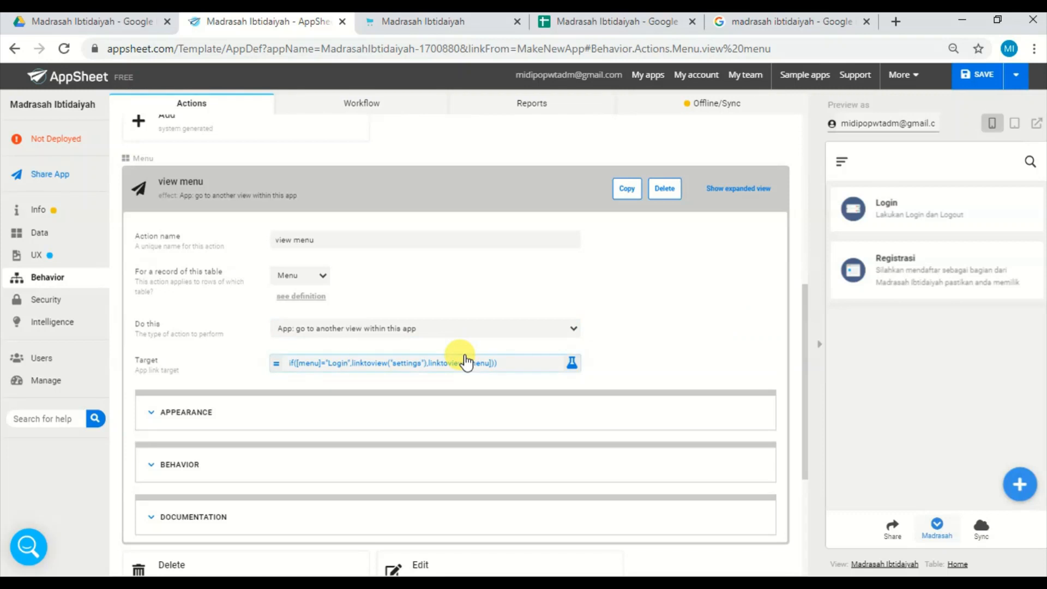
scroll(491, 393, up, 5)
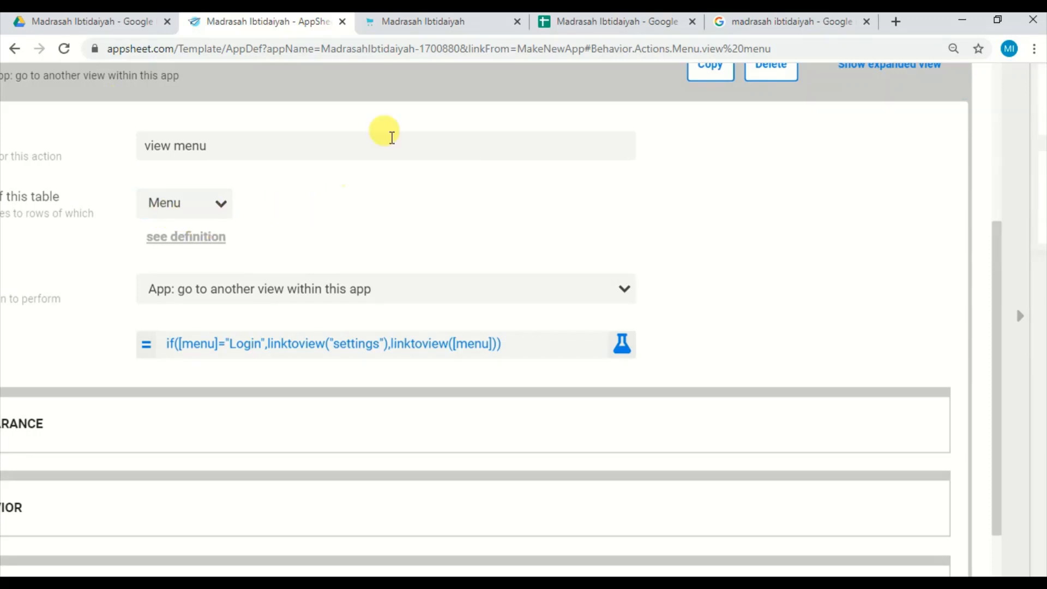
Check the spreadsheet's Menu sheet, return to the AppSheet editor and reselect "App: go to another view within this app" for the view menu action.
click(580, 25)
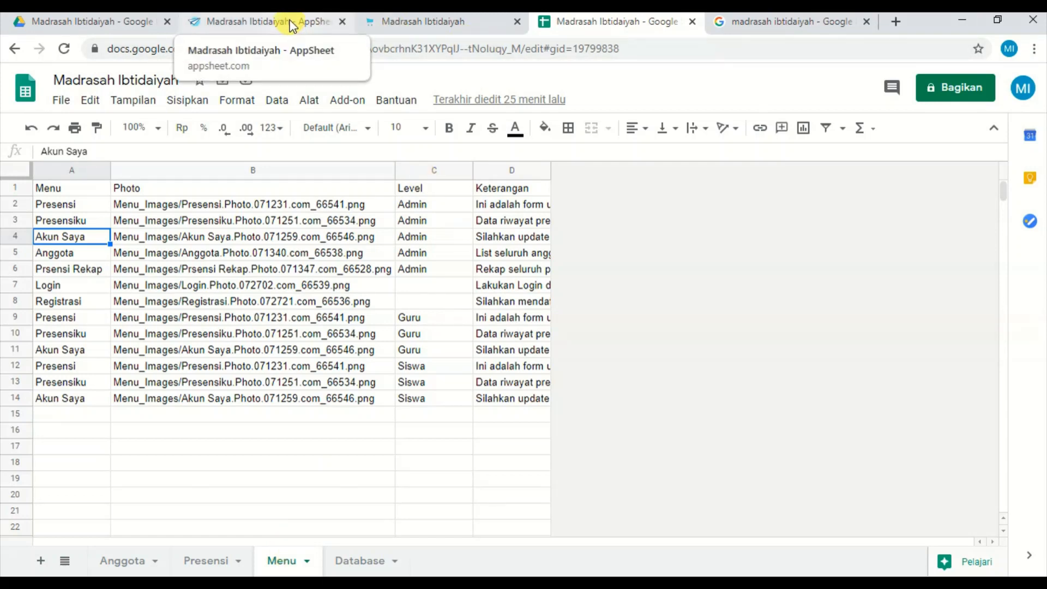
click(291, 25)
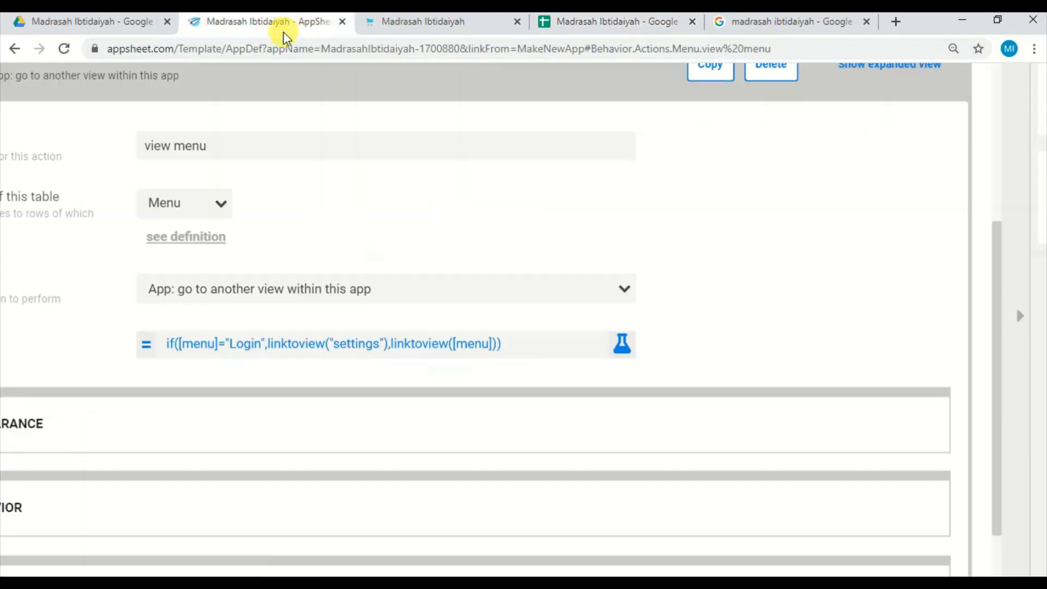
click(385, 292)
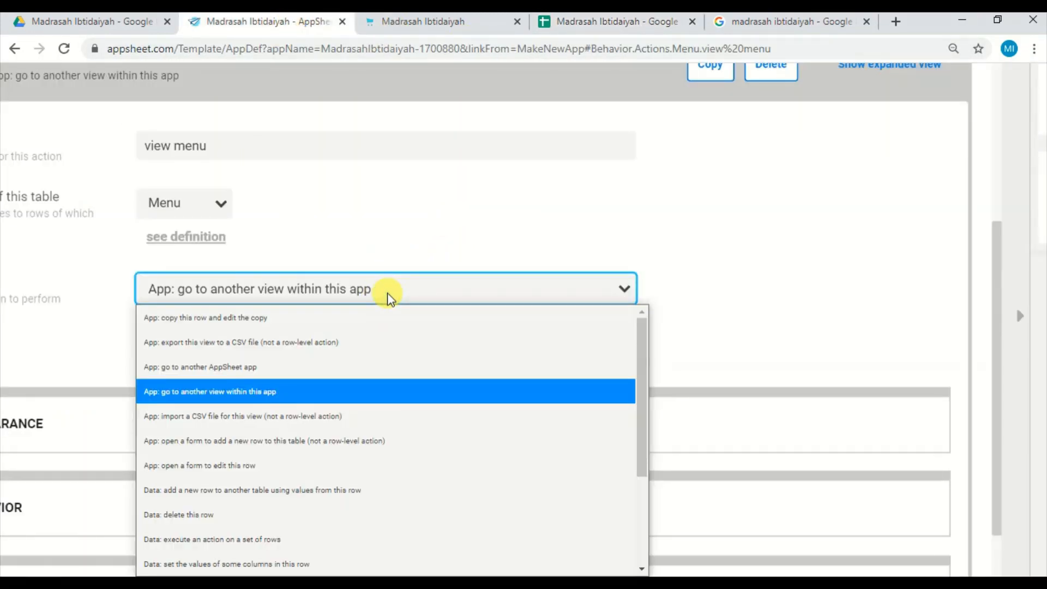
click(287, 393)
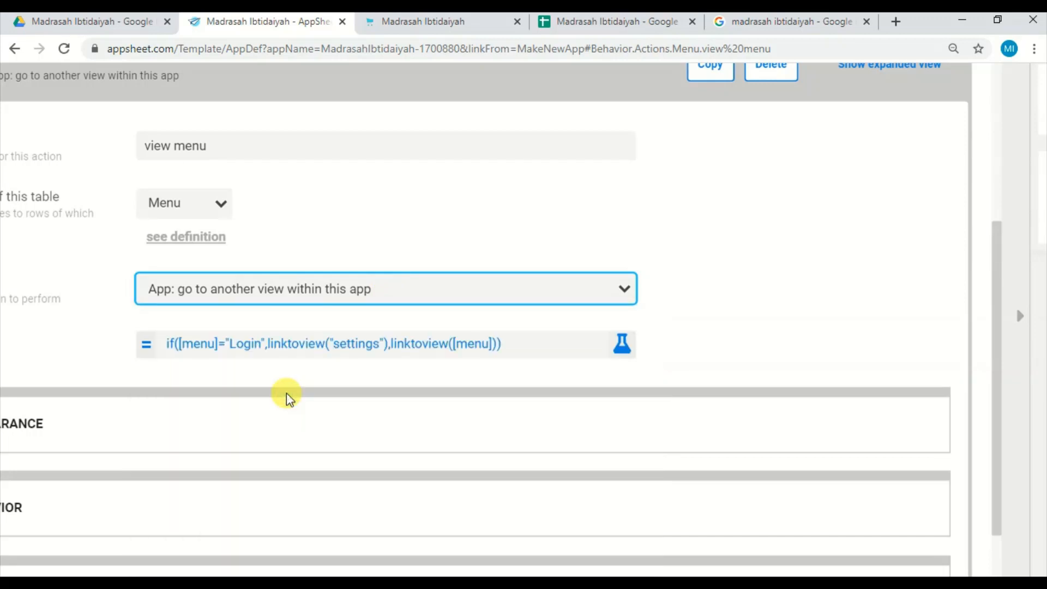
Open the view menu action's target formula and compare its "Login" condition with the Login entry in the spreadsheet's Menu sheet.
click(451, 343)
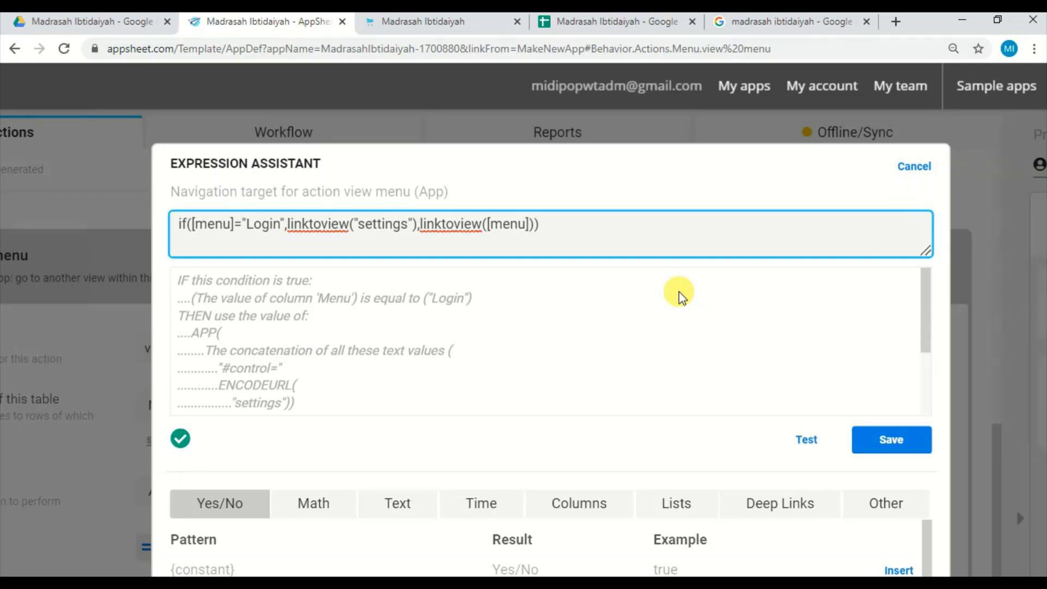
click(637, 21)
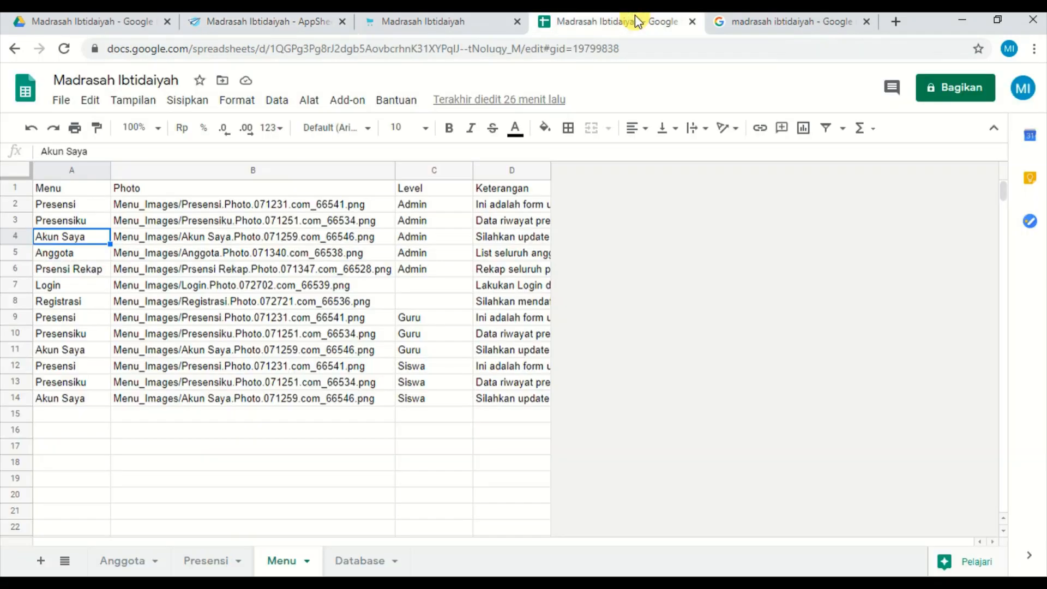
click(69, 287)
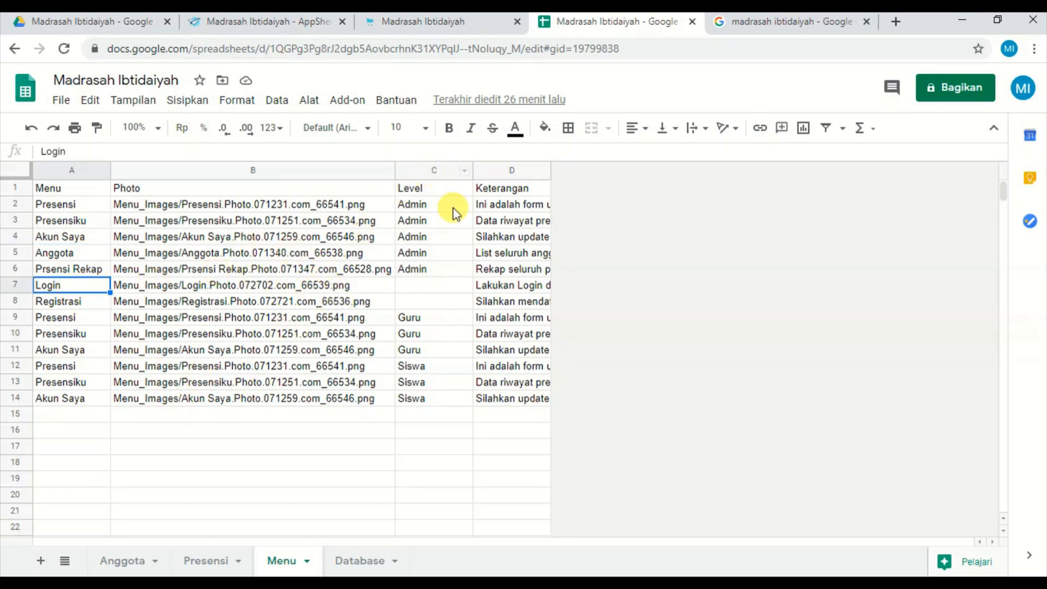
click(297, 28)
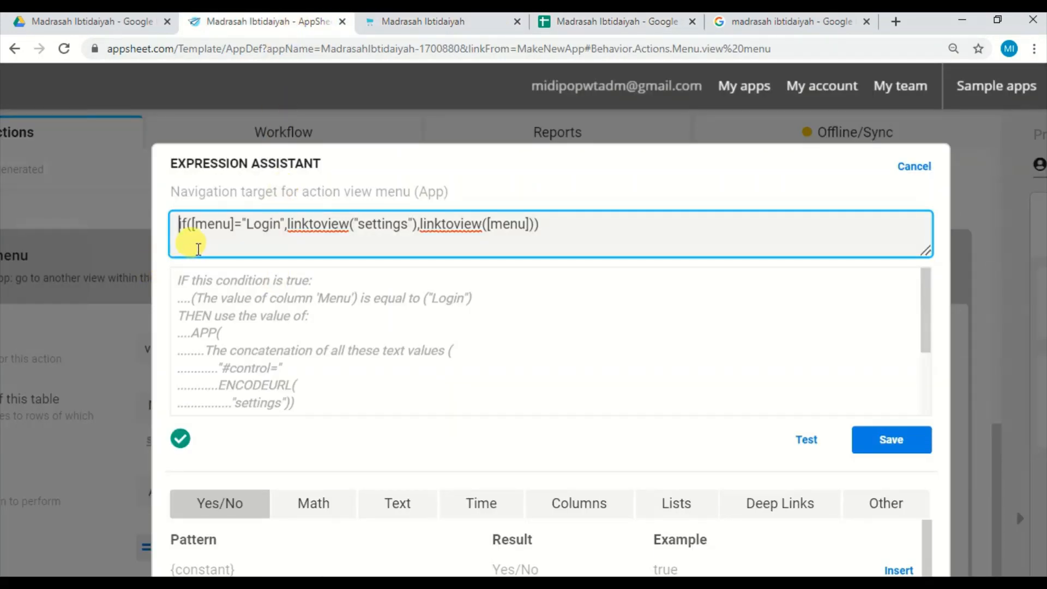
click(623, 25)
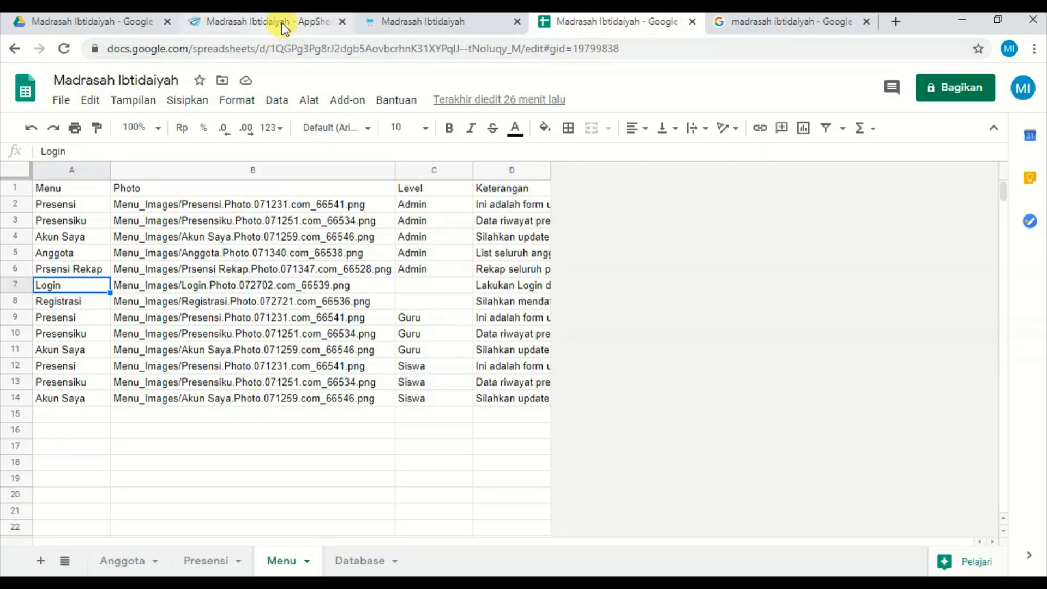
click(283, 24)
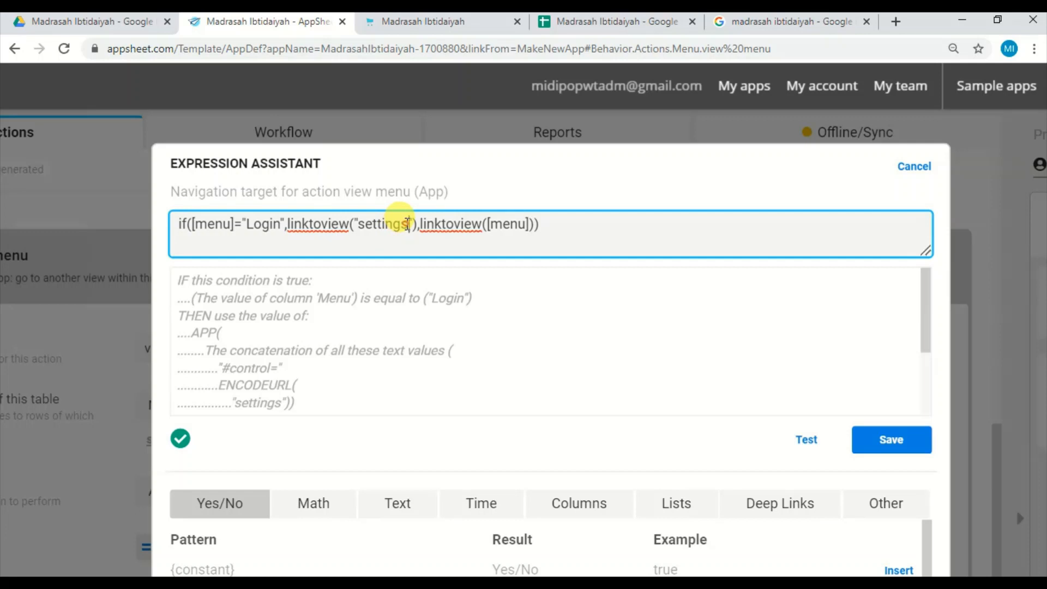
Examine the linktoview("settings") and linktoview([menu]) parts of the target formula and save the expression.
right_click(369, 224)
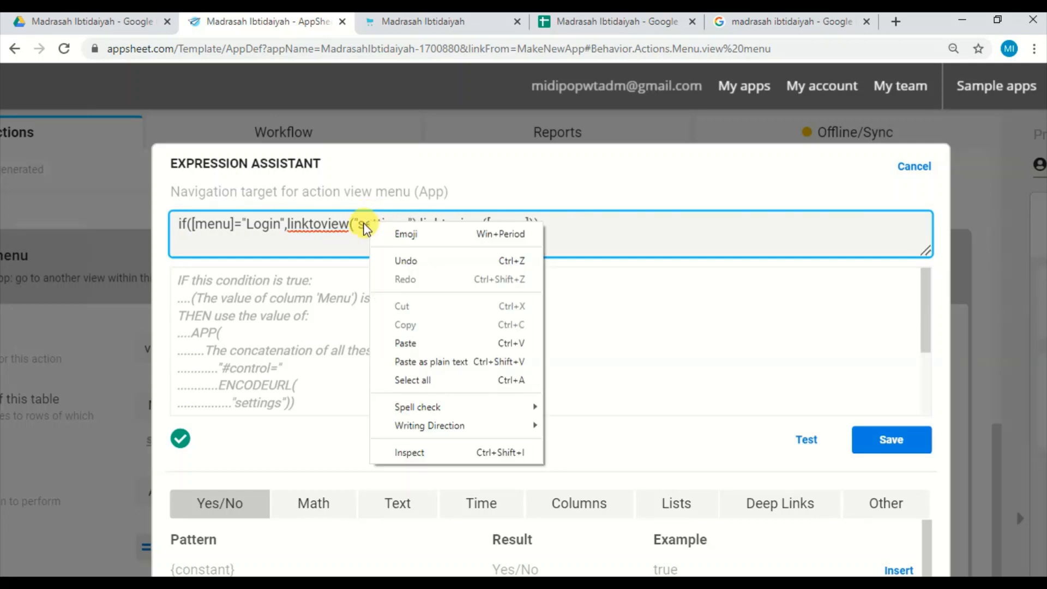
click(353, 223)
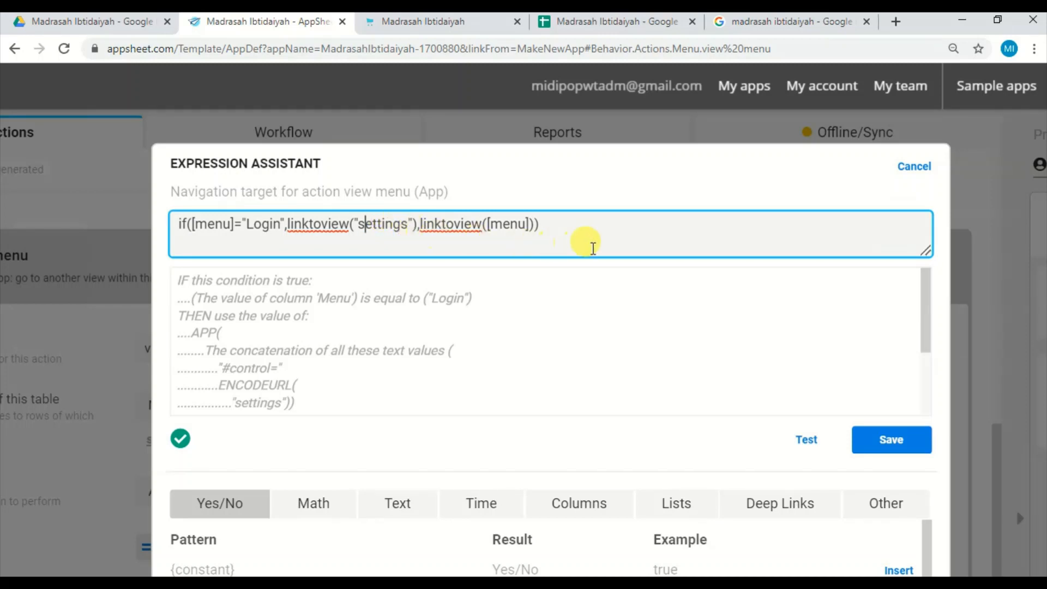
click(603, 242)
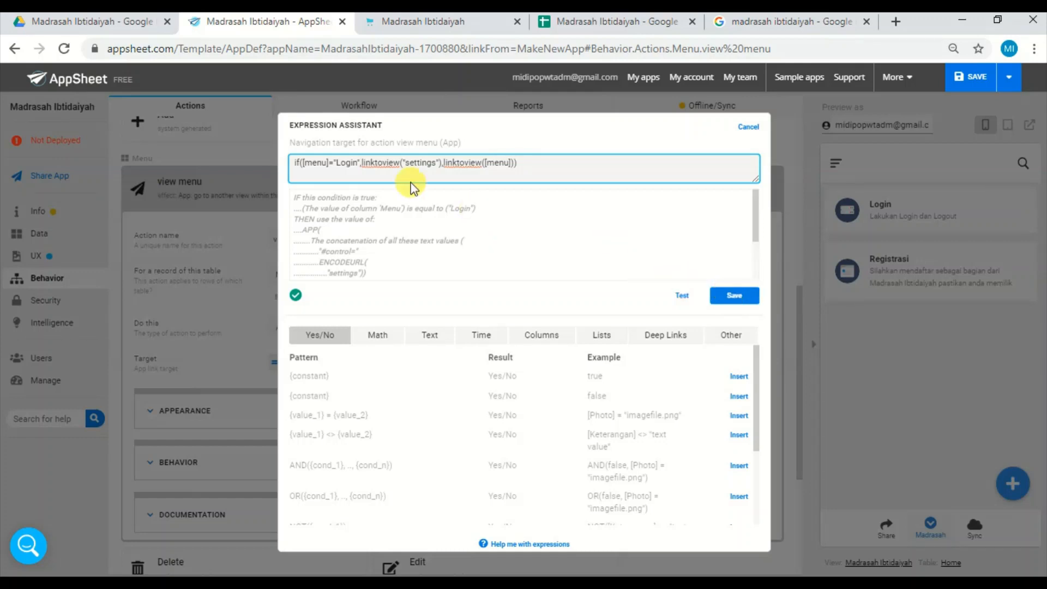
click(733, 299)
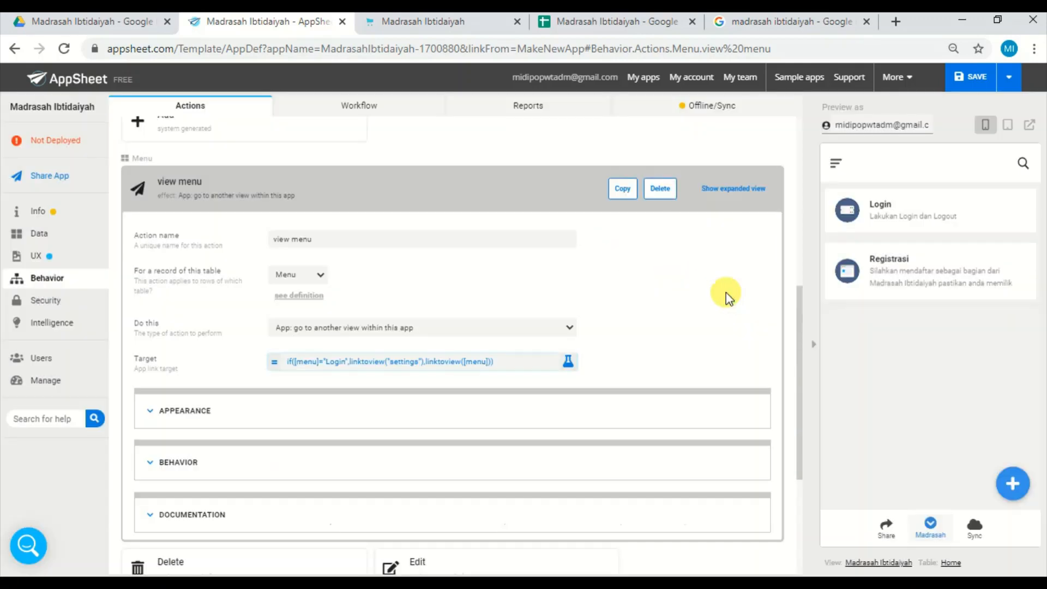
Locate the Settings view under User Settings in the UX views and open the Login menu in the app preview.
click(46, 259)
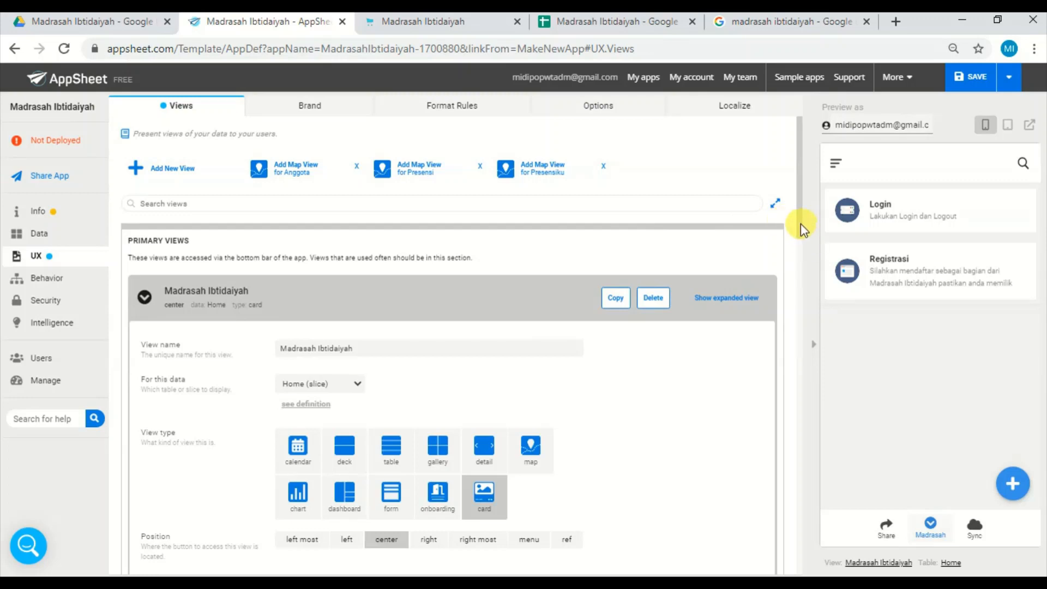
drag(801, 223, 803, 572)
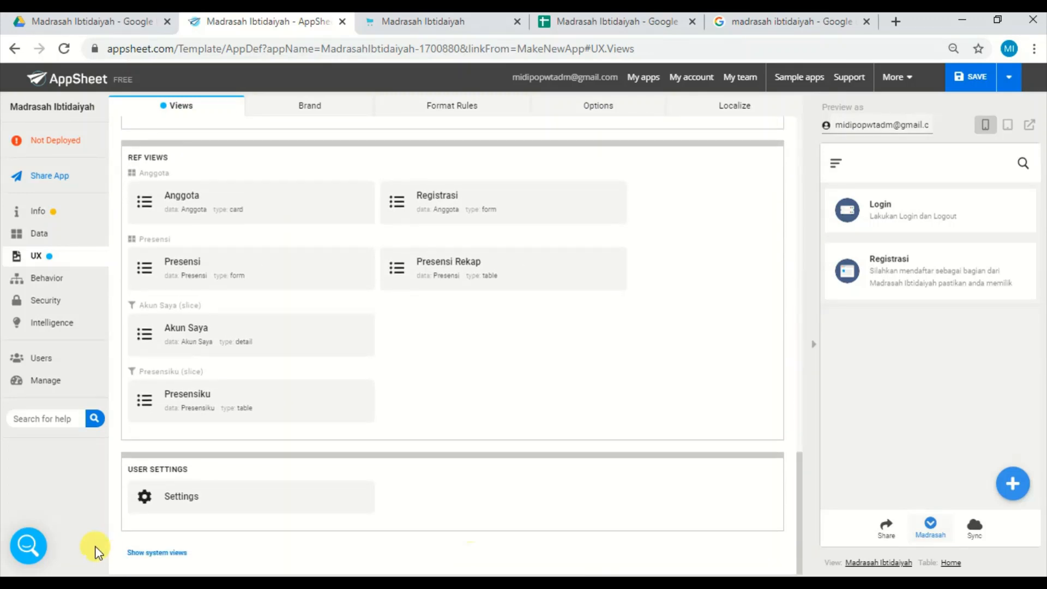
click(204, 503)
drag(195, 470, 113, 468)
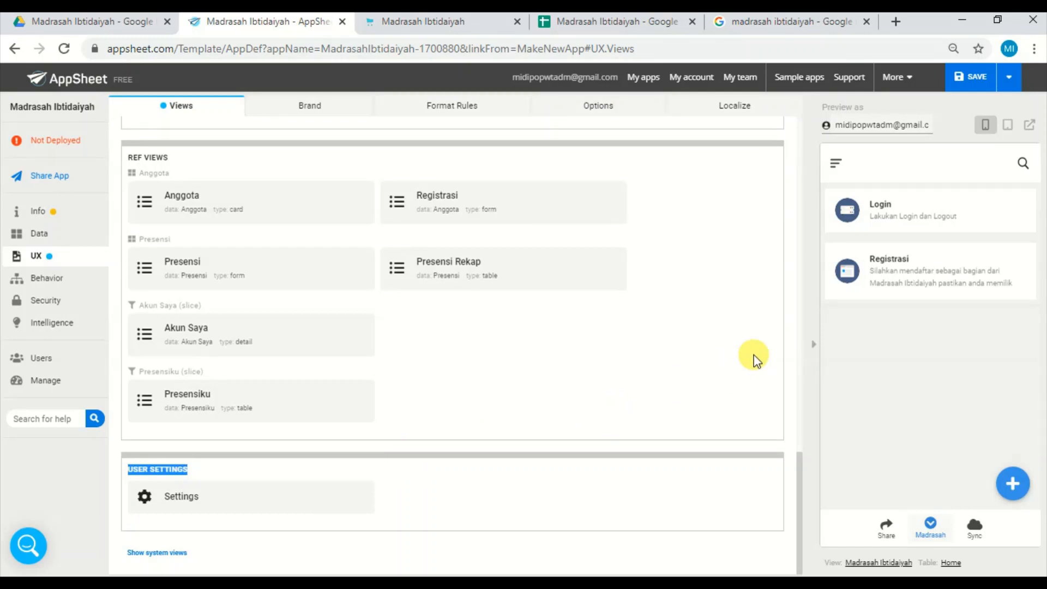
click(949, 208)
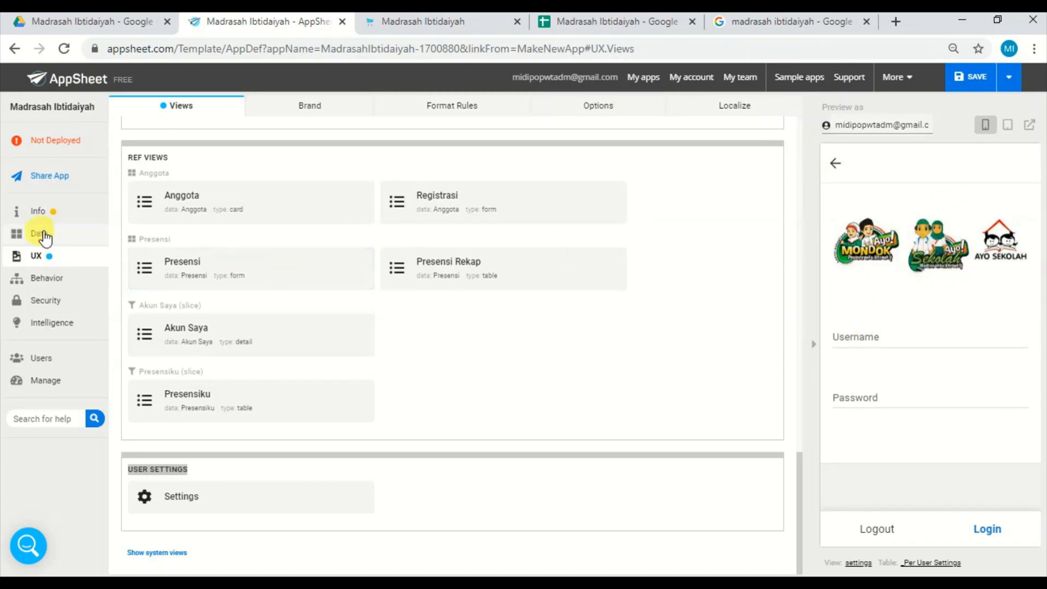
Open the _Per User Settings table in the data's user settings and edit the definition of its Cover column.
click(43, 236)
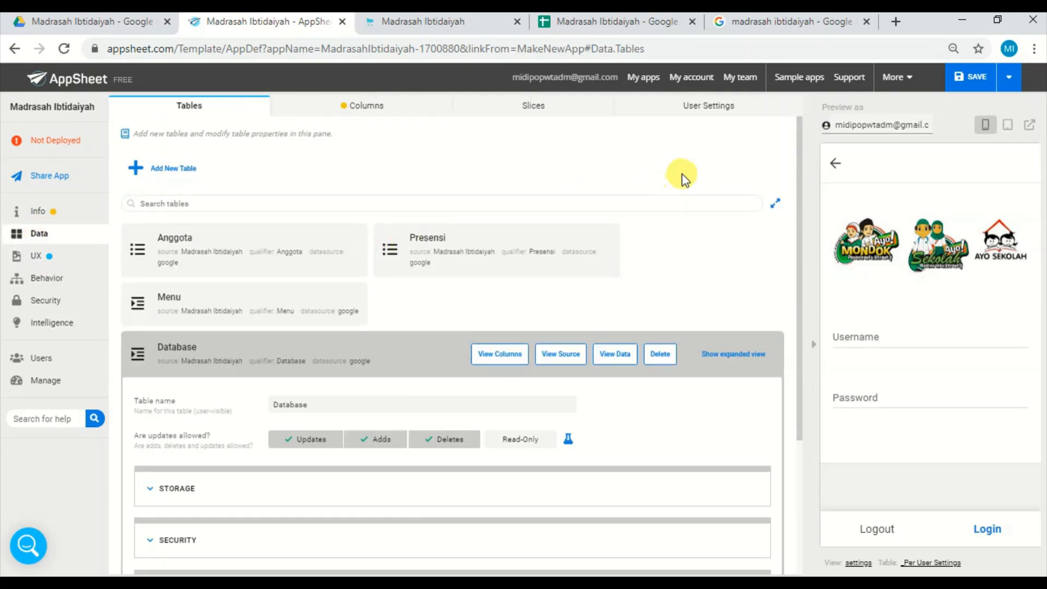
click(717, 109)
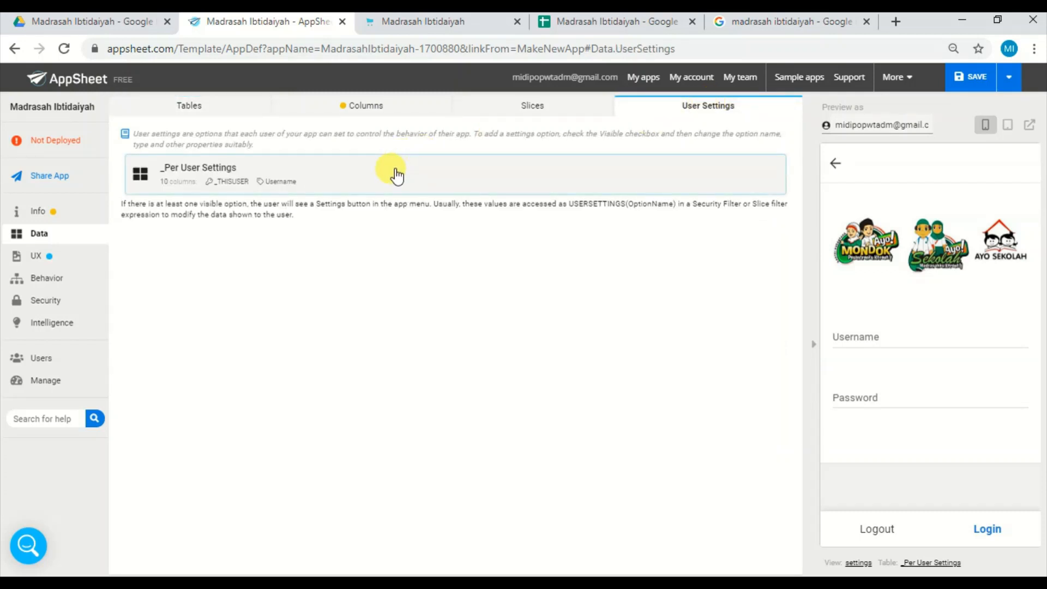
click(397, 175)
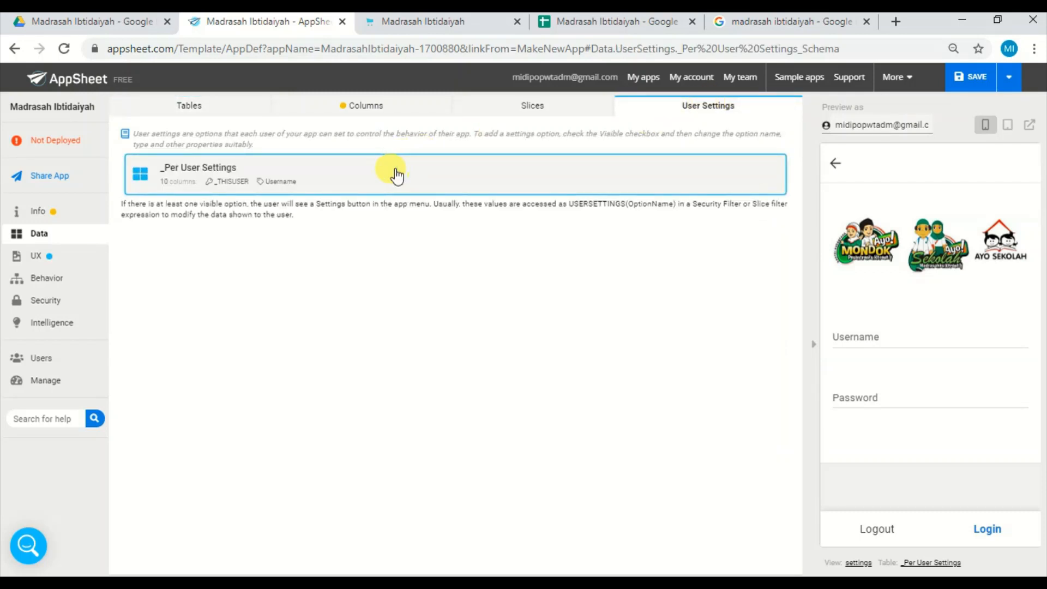
click(197, 222)
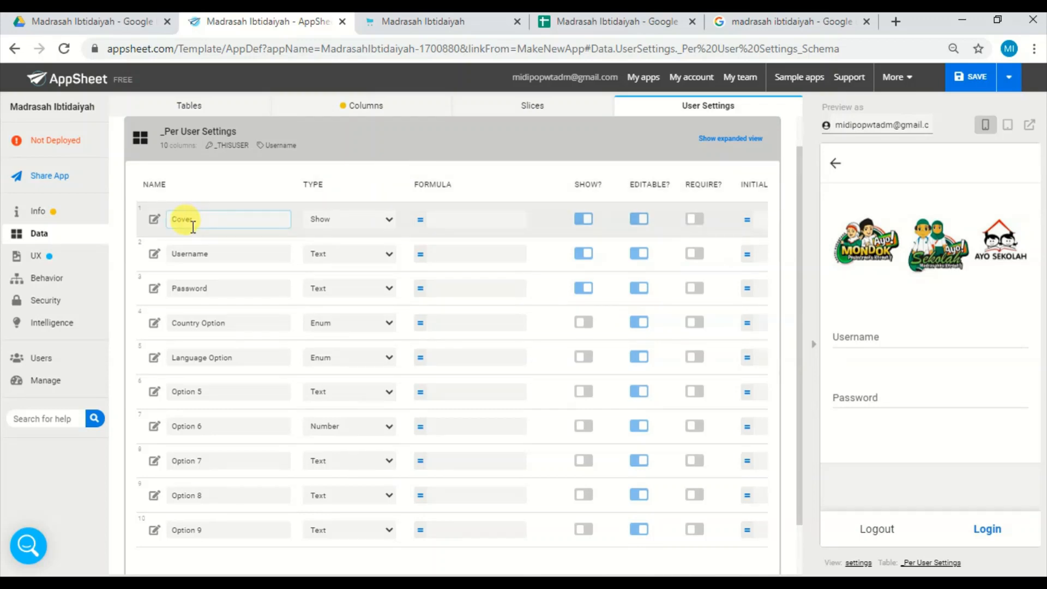
click(154, 219)
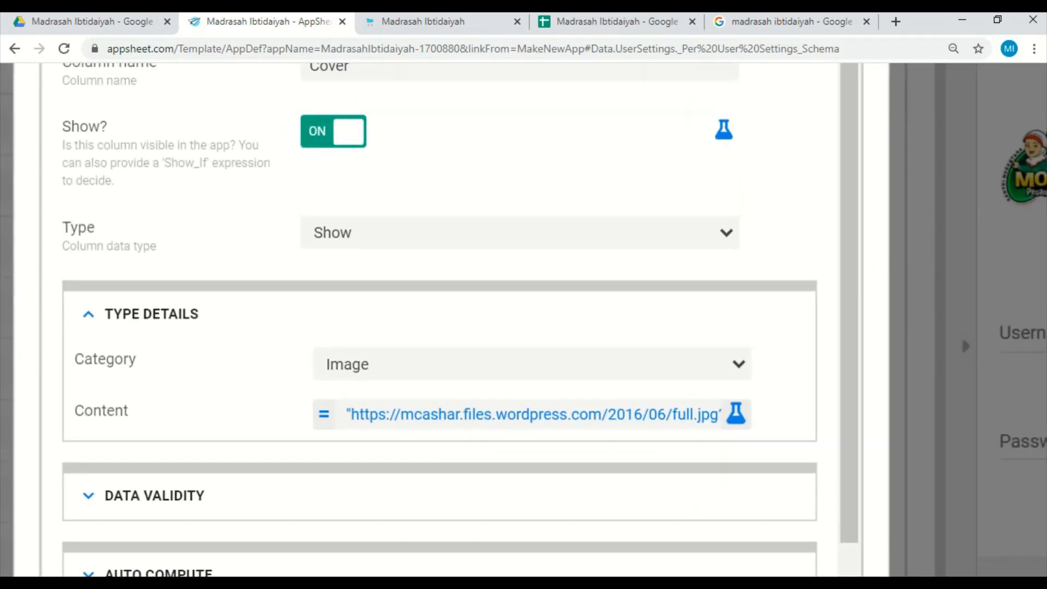
Reselect Image as the Cover column's category, check its content URL expression and leave the expression without changes.
scroll(440, 320, up, 1)
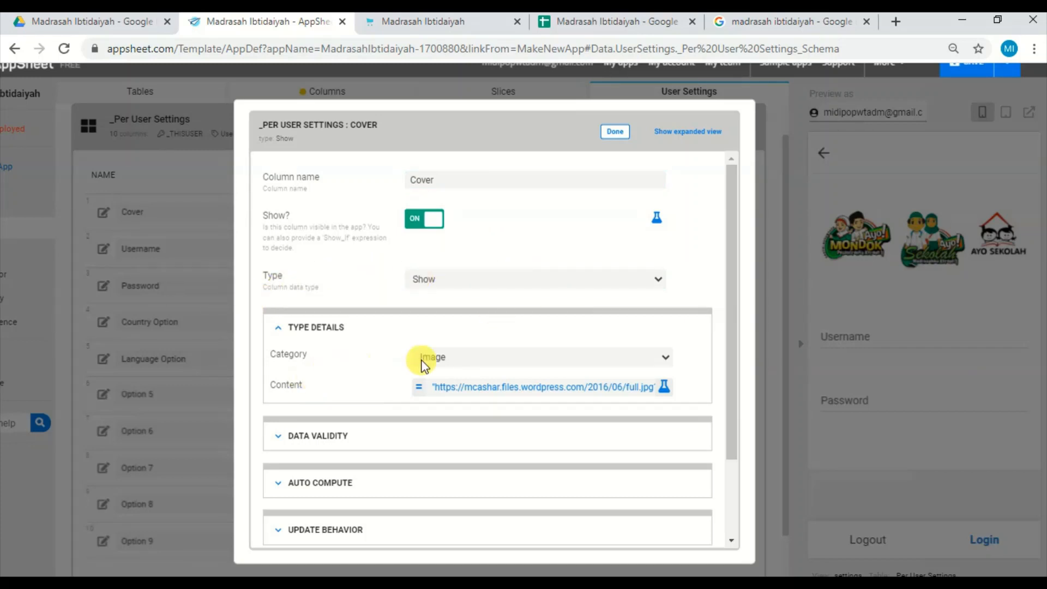
click(572, 356)
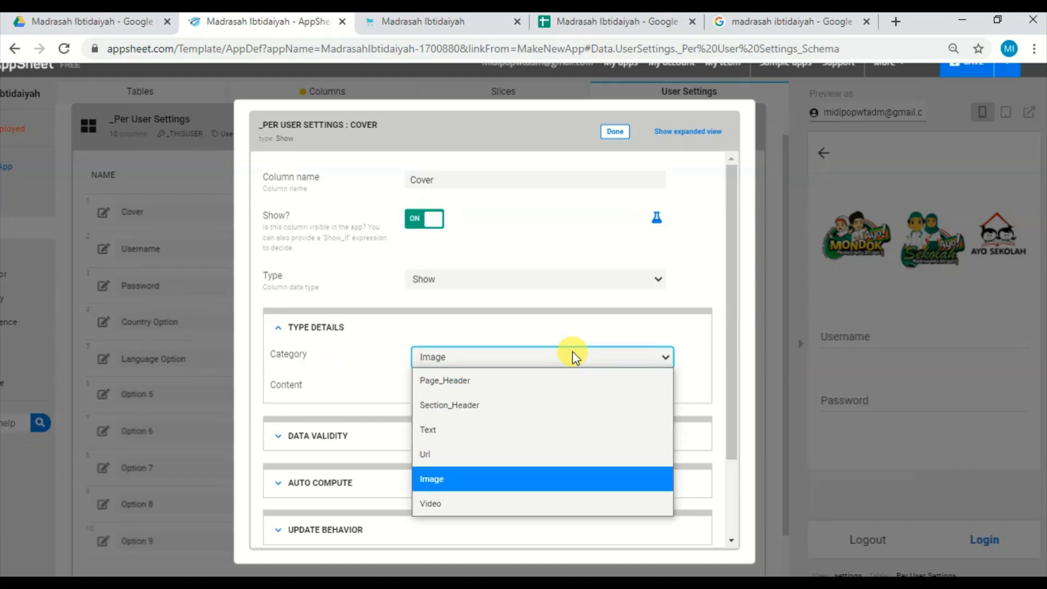
click(513, 478)
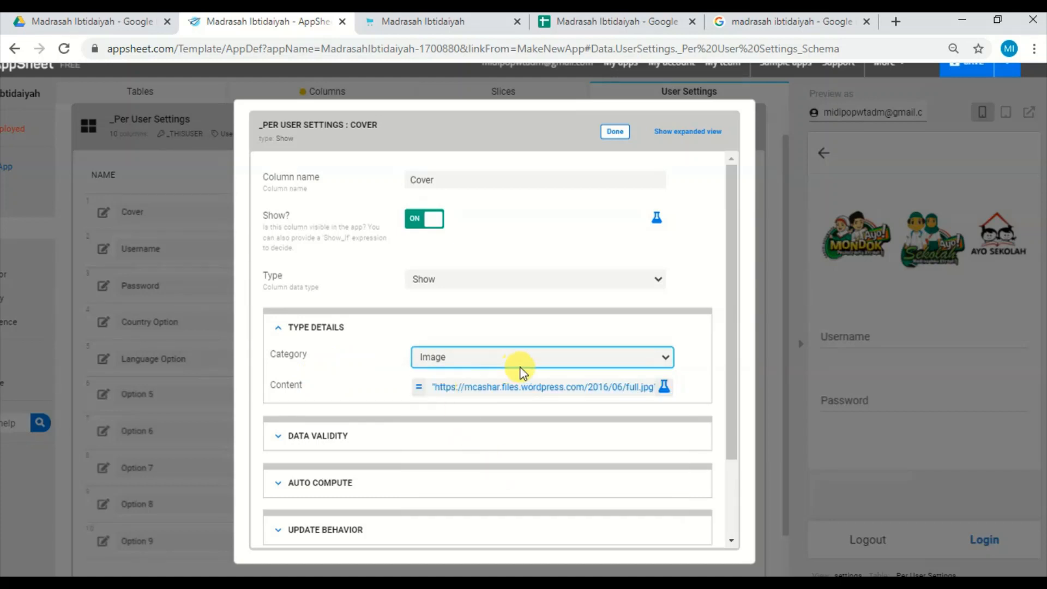
click(527, 393)
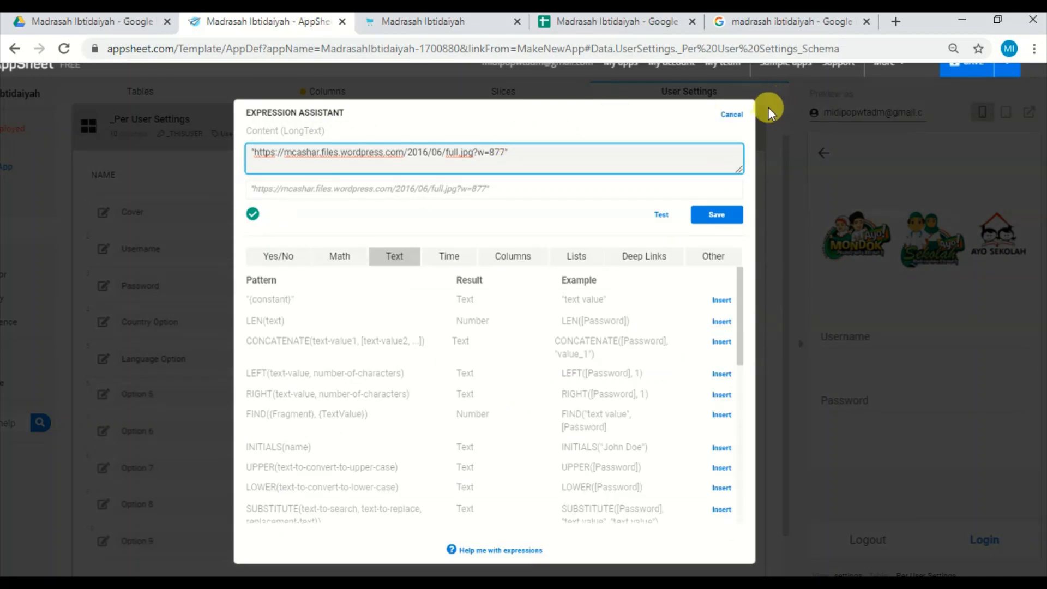
click(733, 115)
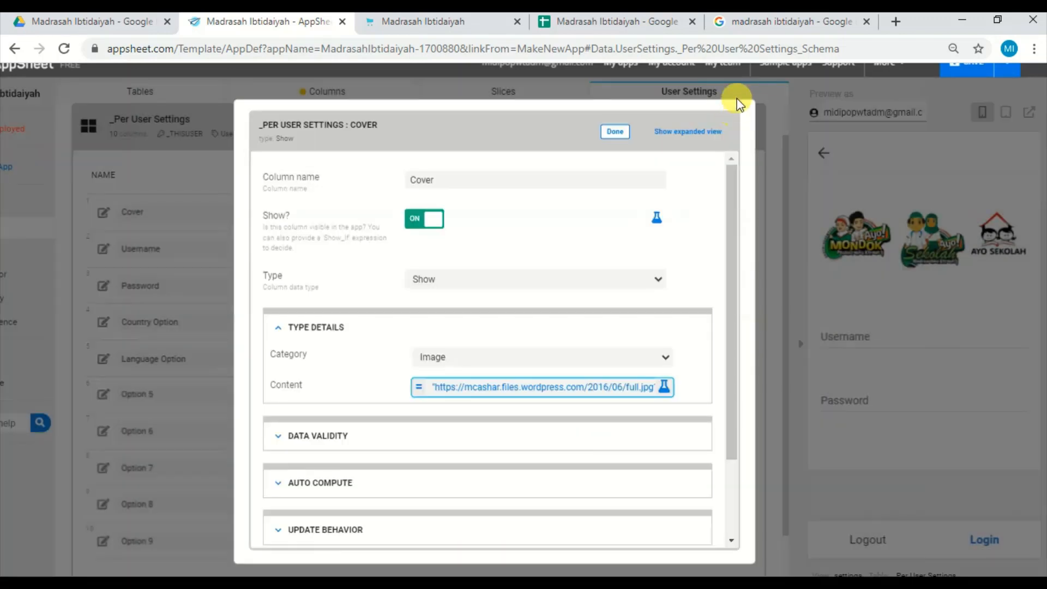
Switch to the Google image results, browse more related pictures and copy the image address of the green MAN Kota Tegal "Ayo sekolah ke Madrasah" picture.
click(822, 28)
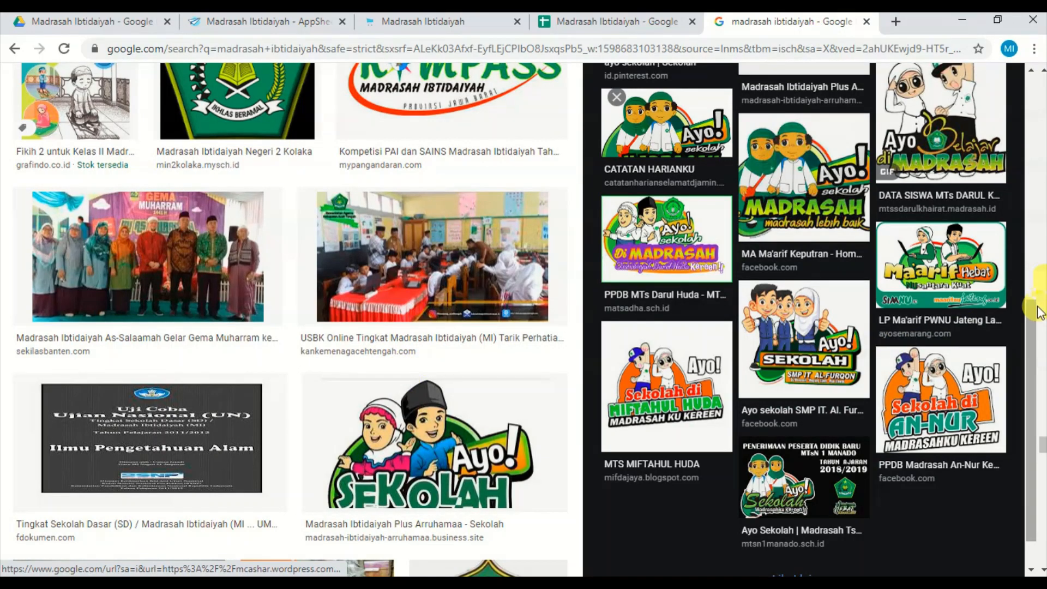
scroll(1038, 318, down, 1)
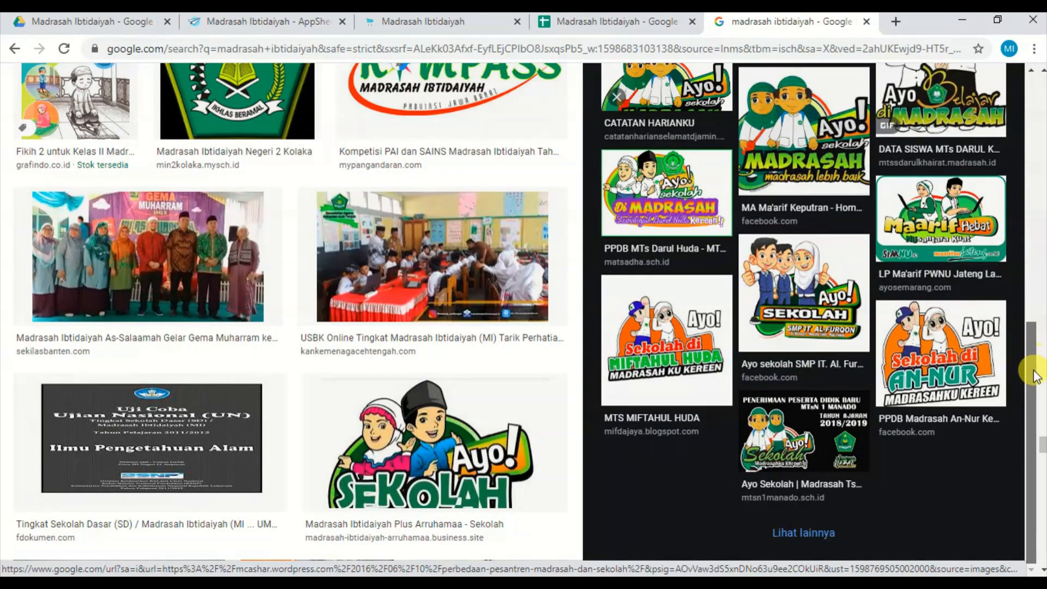
click(813, 532)
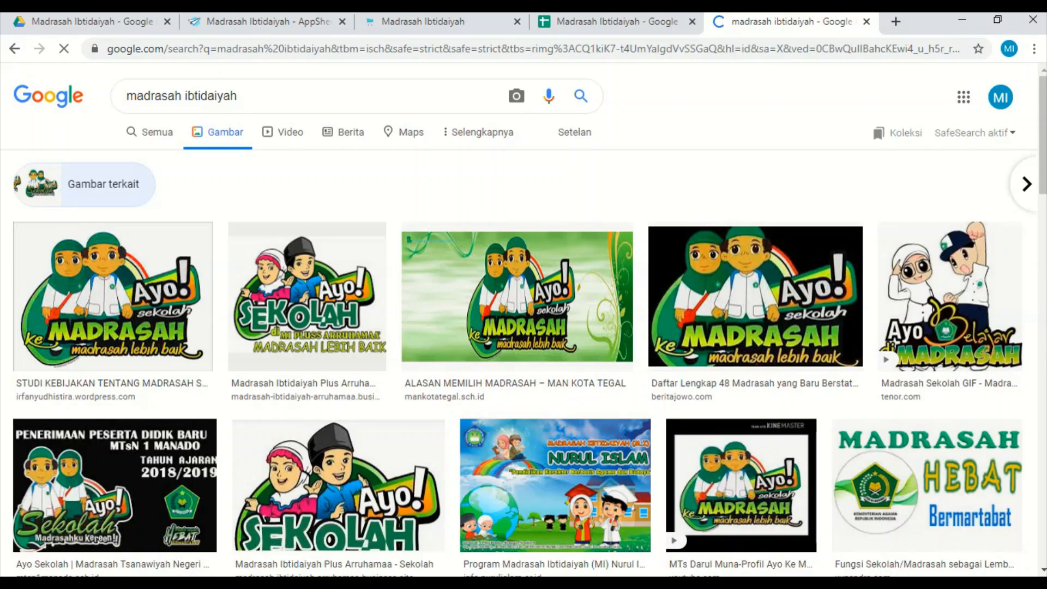
drag(1043, 164, 1042, 408)
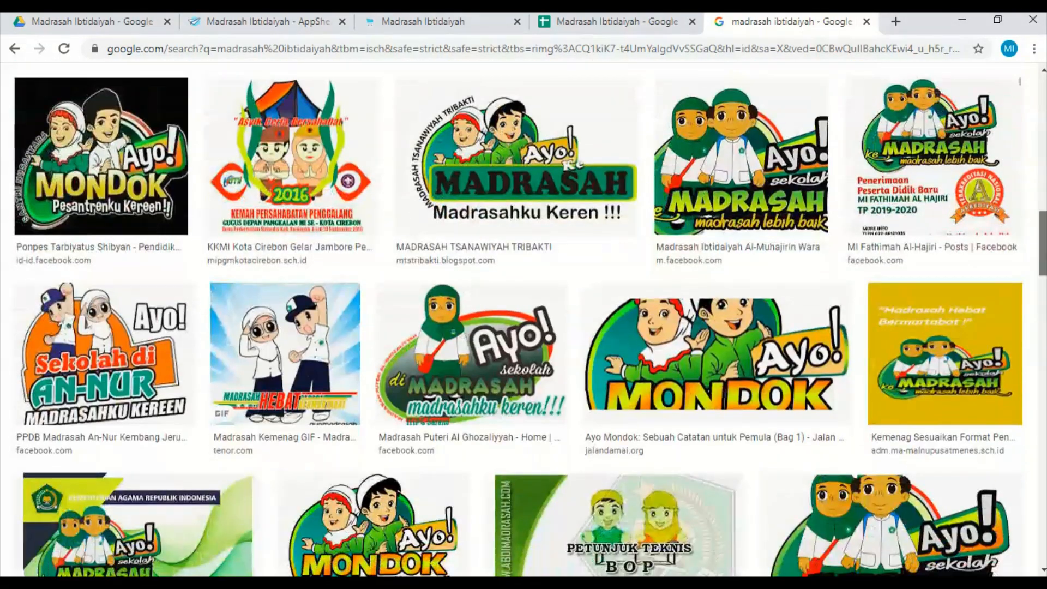
drag(1042, 243, 1042, 109)
scroll(569, 157, down, 2)
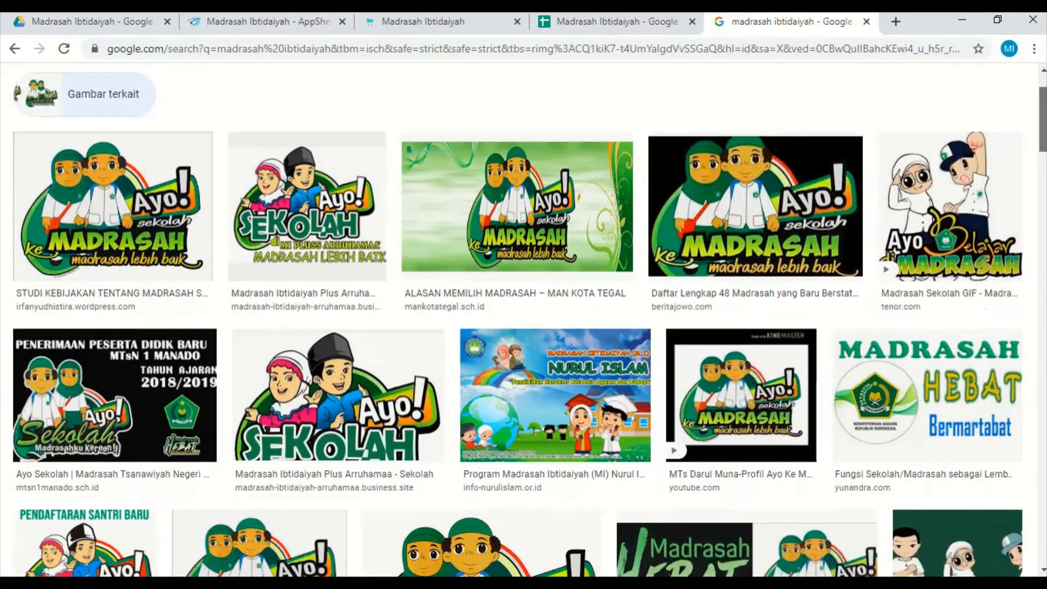
click(549, 162)
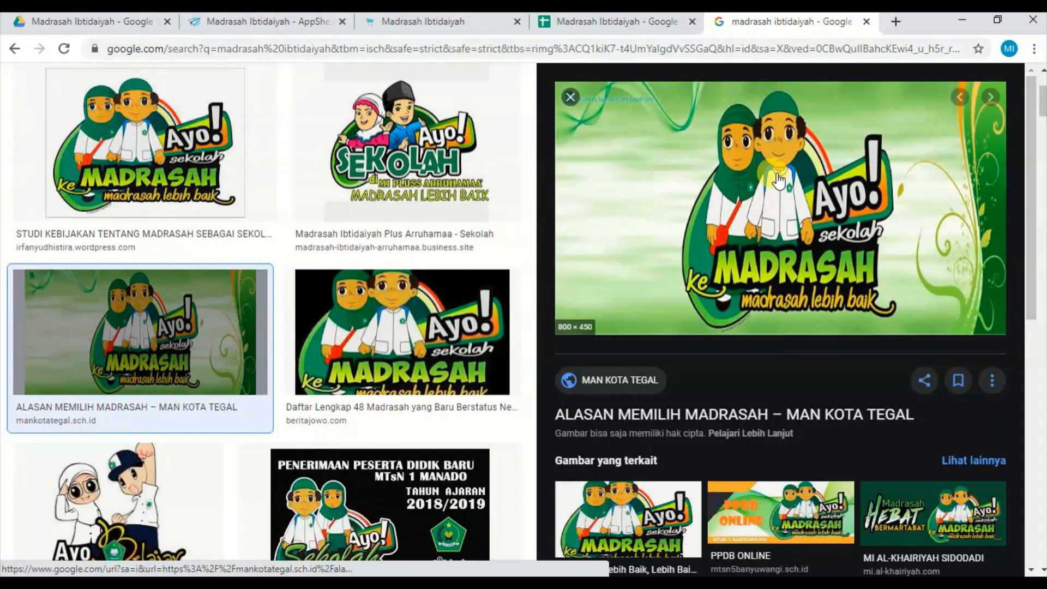
right_click(777, 175)
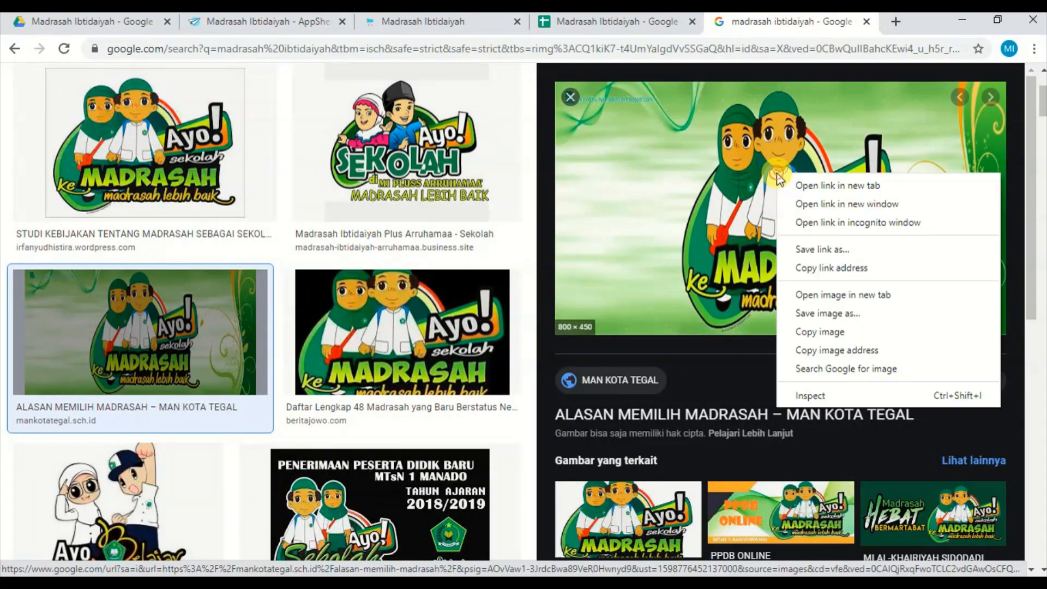
click(817, 351)
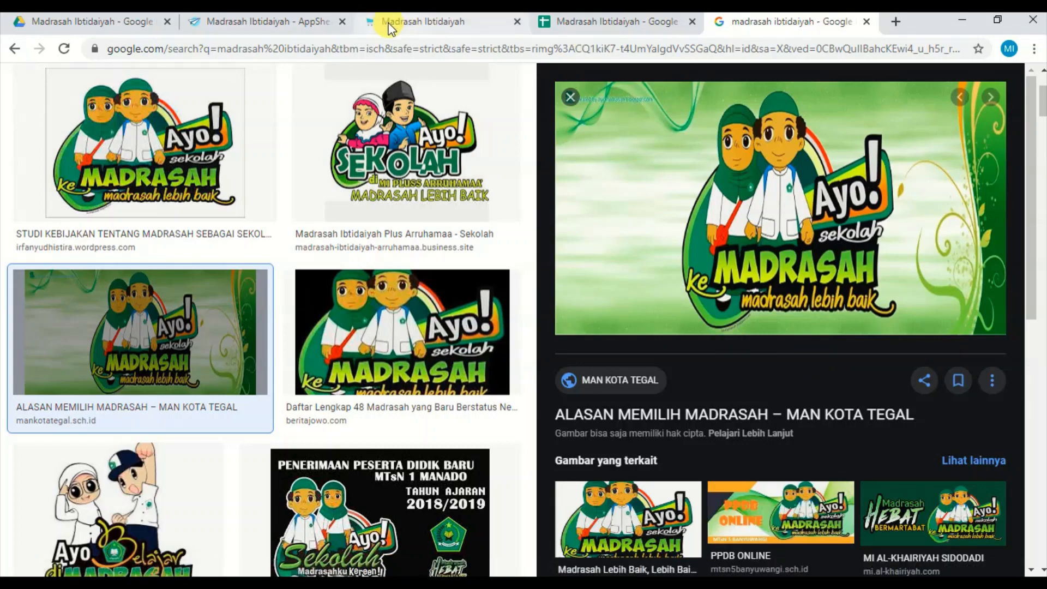
Back in AppSheet, replace the Cover column's content expression with the copied mankotategal.sch.id image address in double quotes and save the app.
click(294, 22)
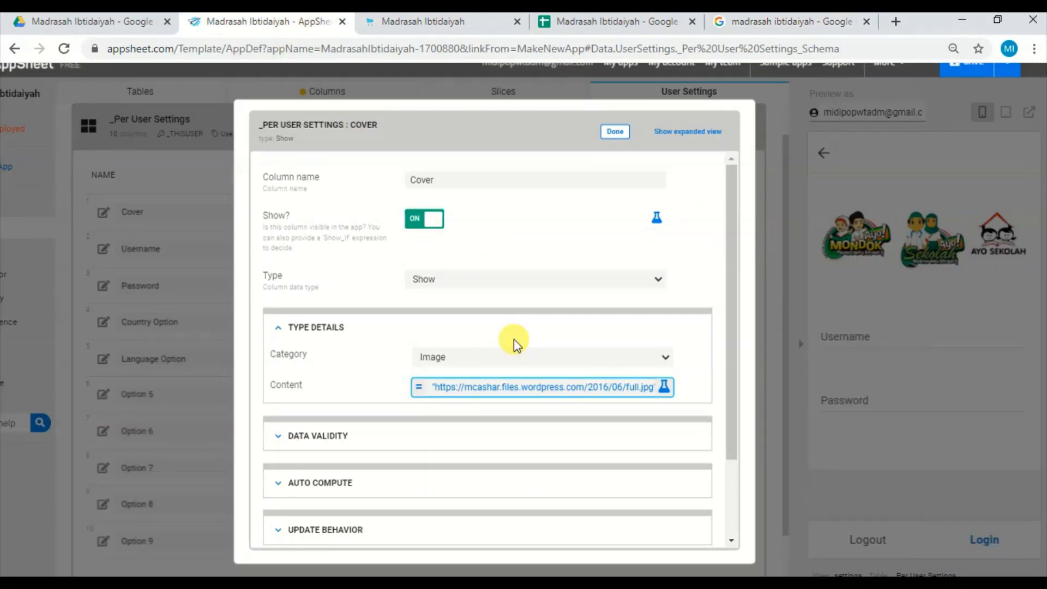
click(529, 391)
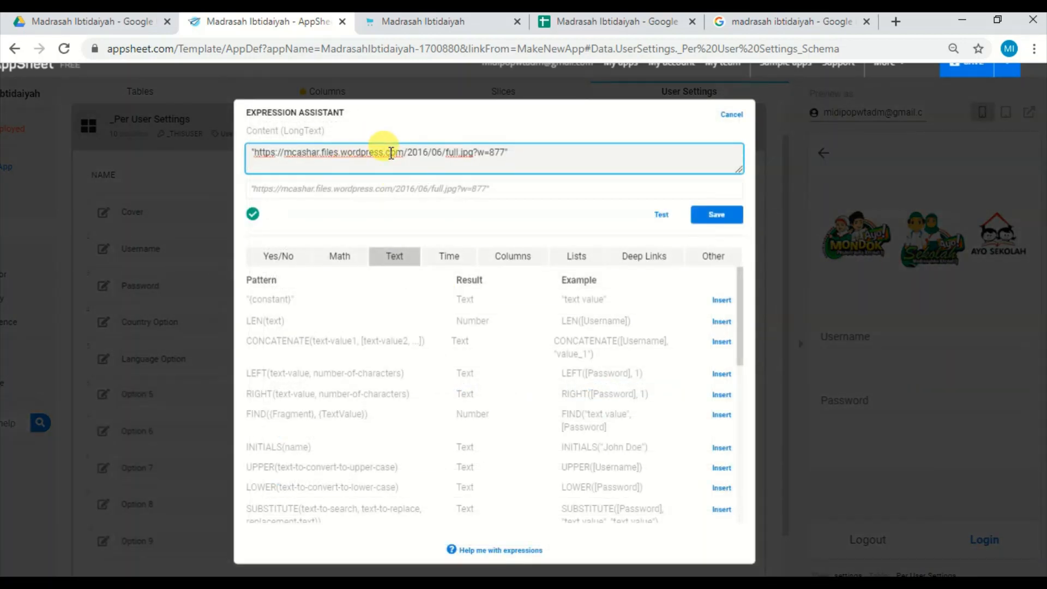
key(ctrl+a)
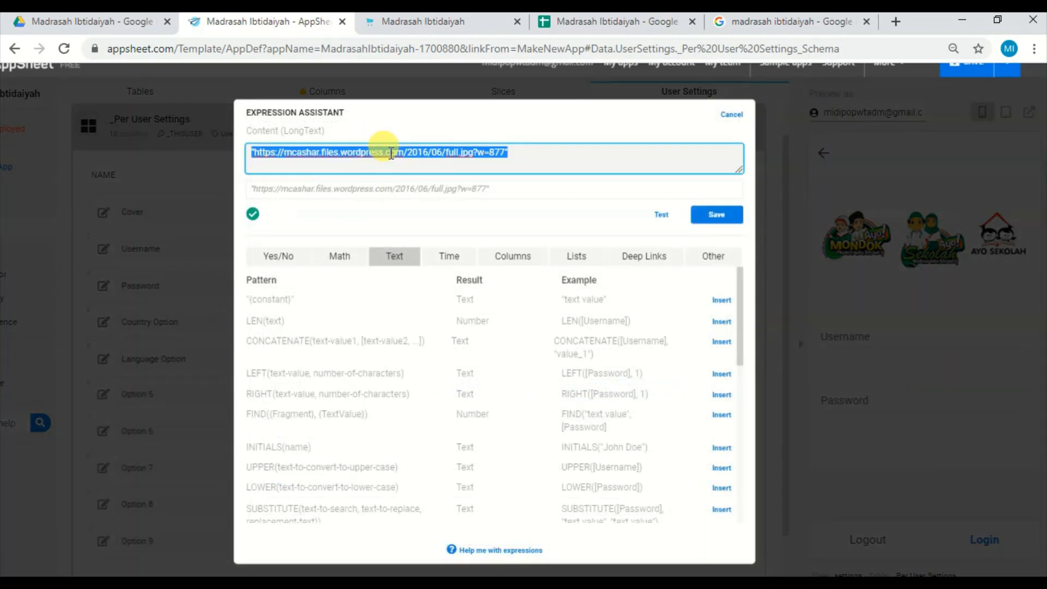
text(")
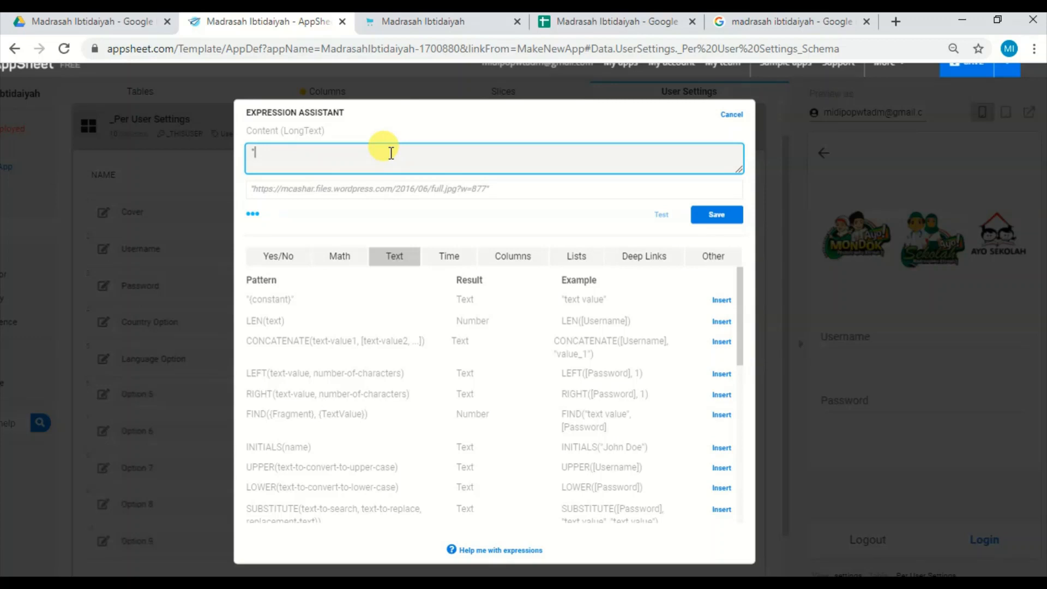
text(https://mankotategal.sch.id/wp-content/uploads/2019/09/Ayo-Sekolah-ke-Madrasah-01-Header-Menu.jpg)
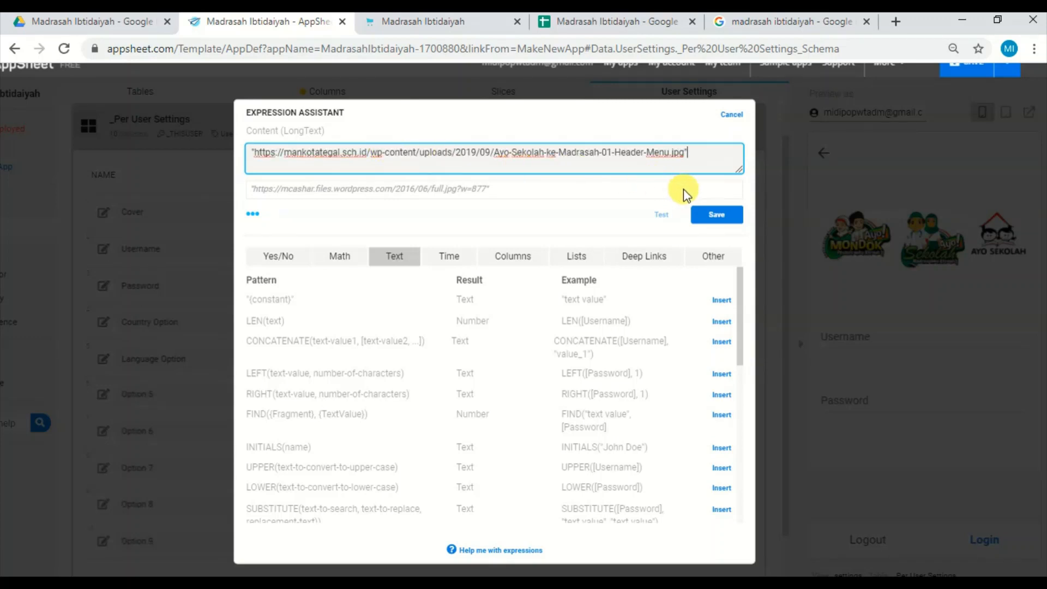
click(713, 218)
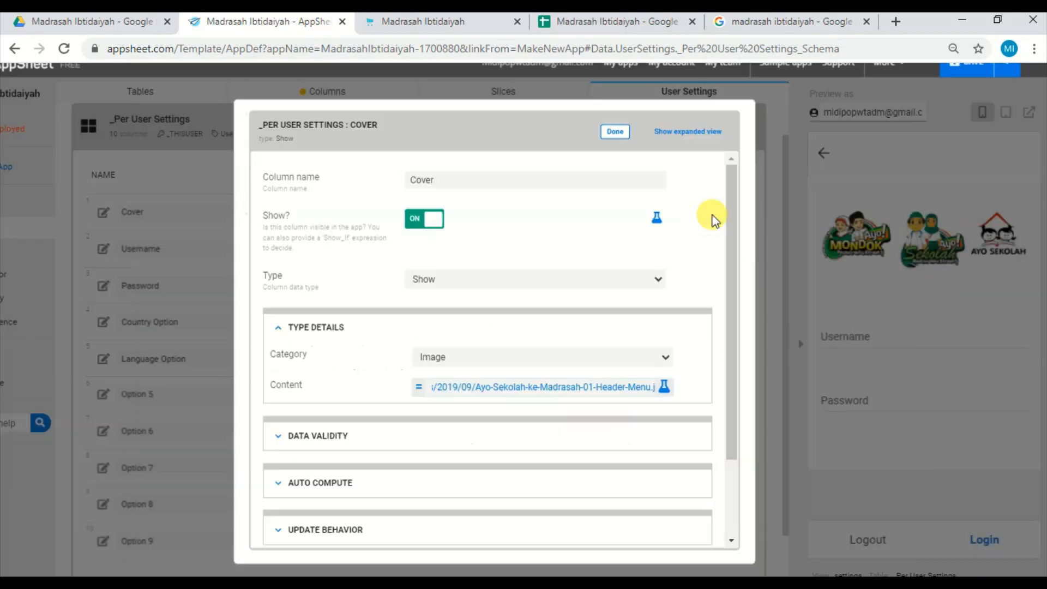
click(616, 133)
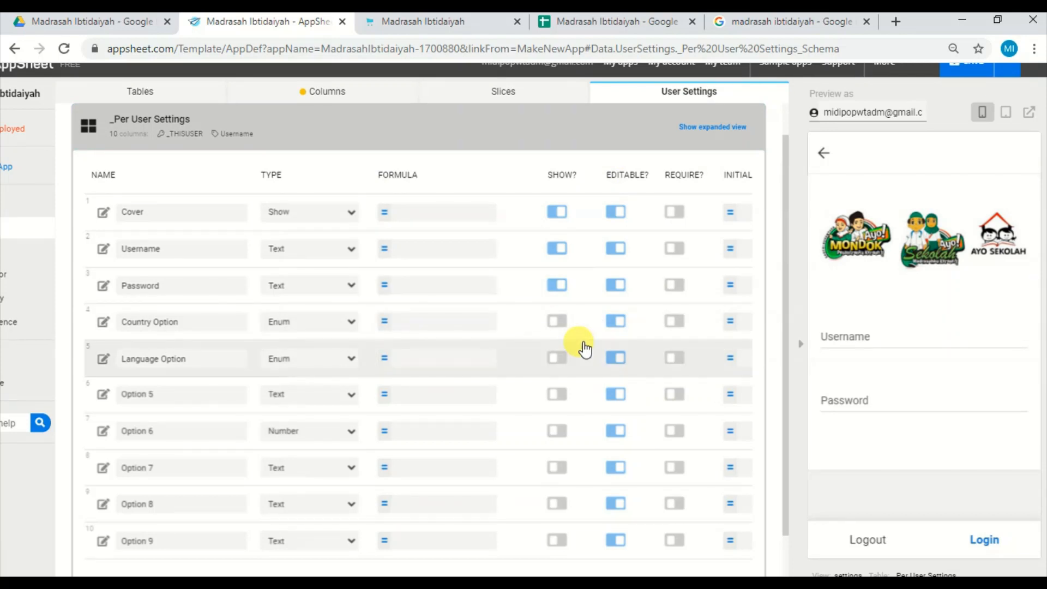
scroll(583, 343, down, 1)
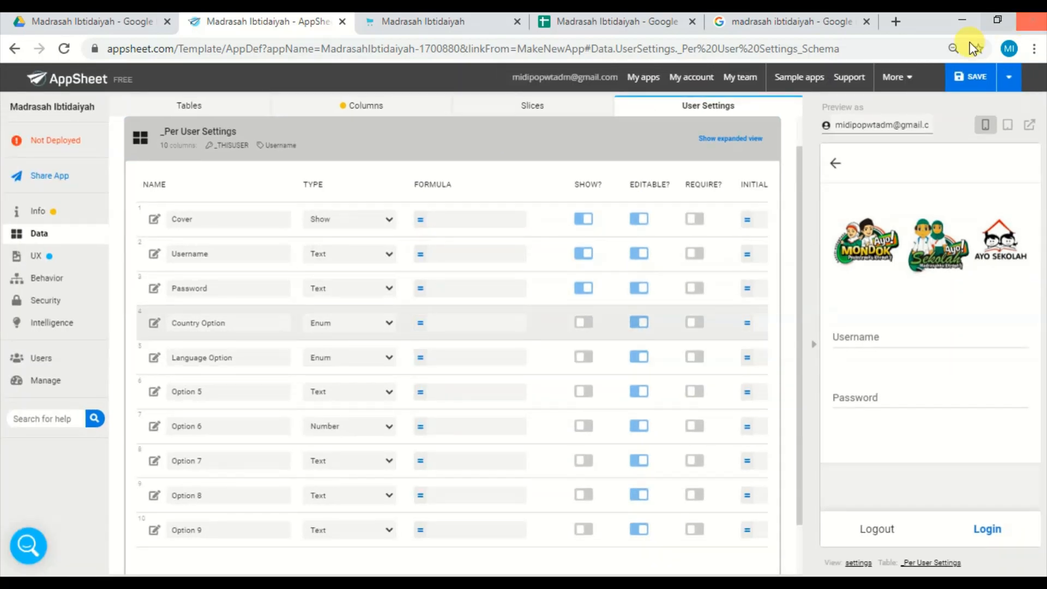
click(970, 80)
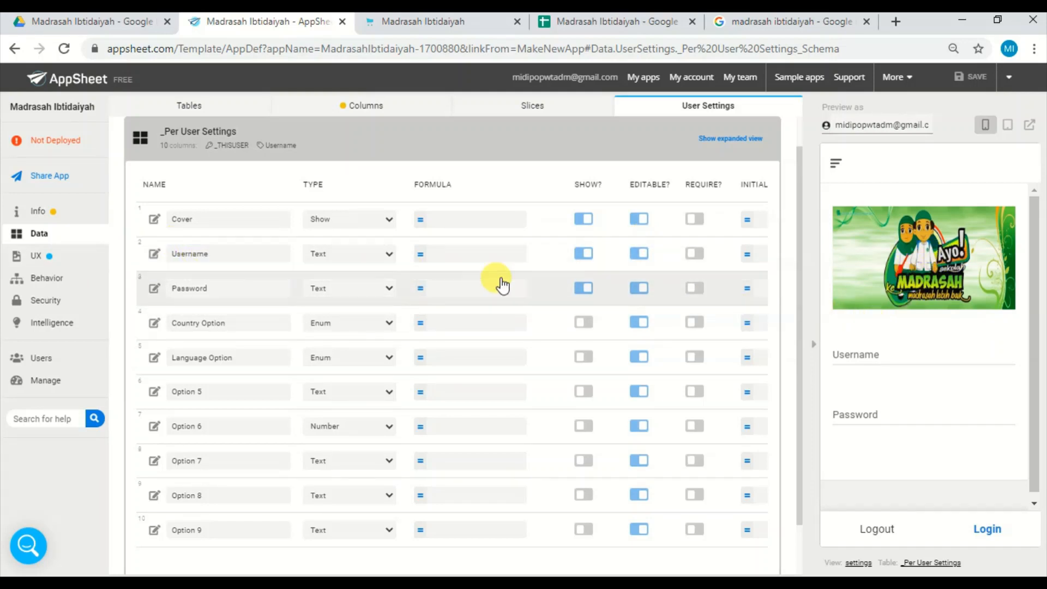
Toggle the Cover column's visibility off and on, review the Username column's update behavior, and collapse the _Per User Settings table.
click(584, 219)
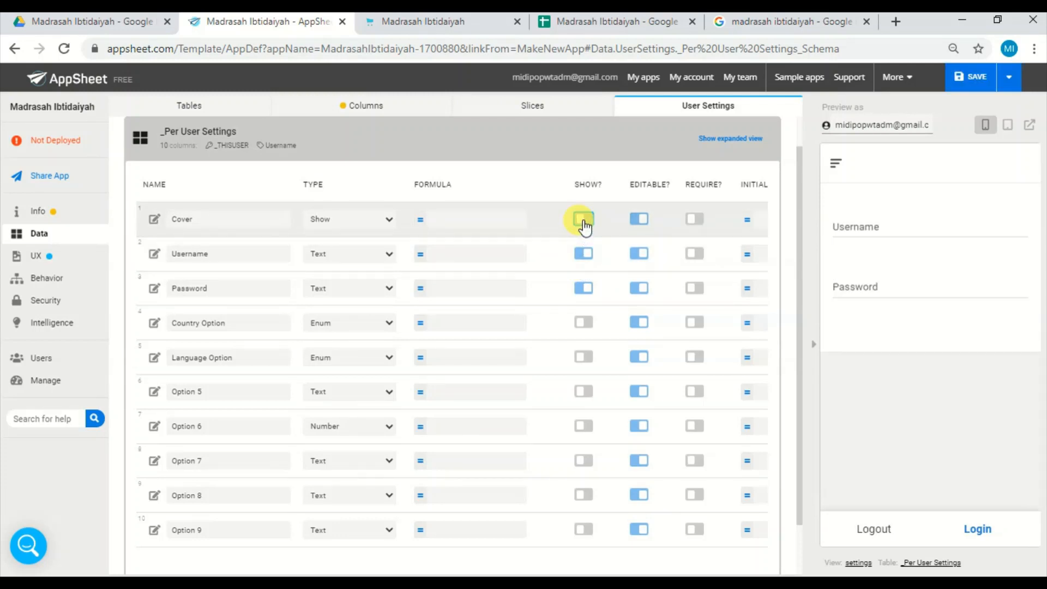
click(588, 222)
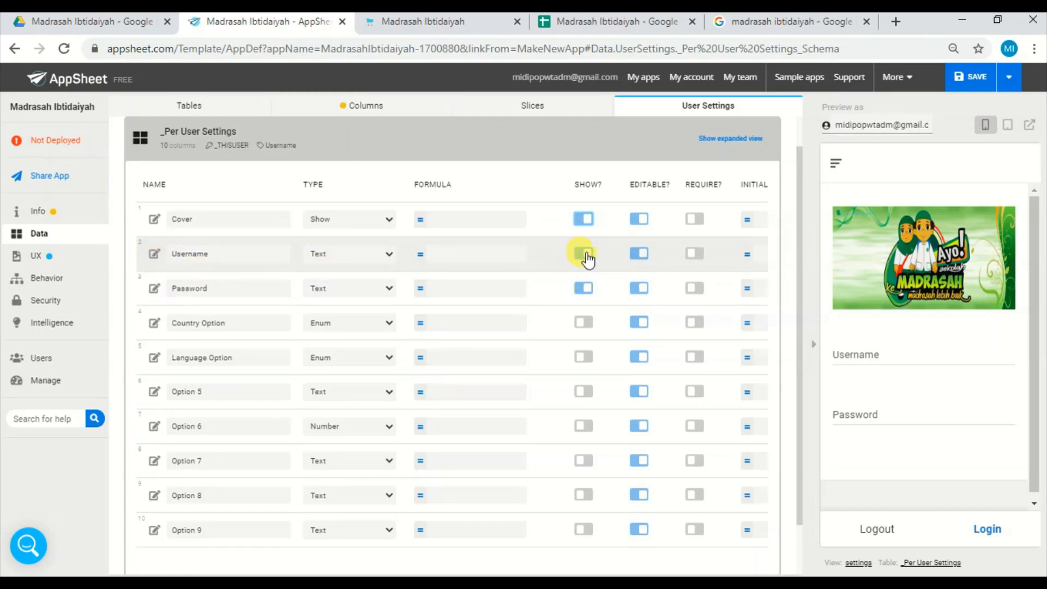
click(155, 254)
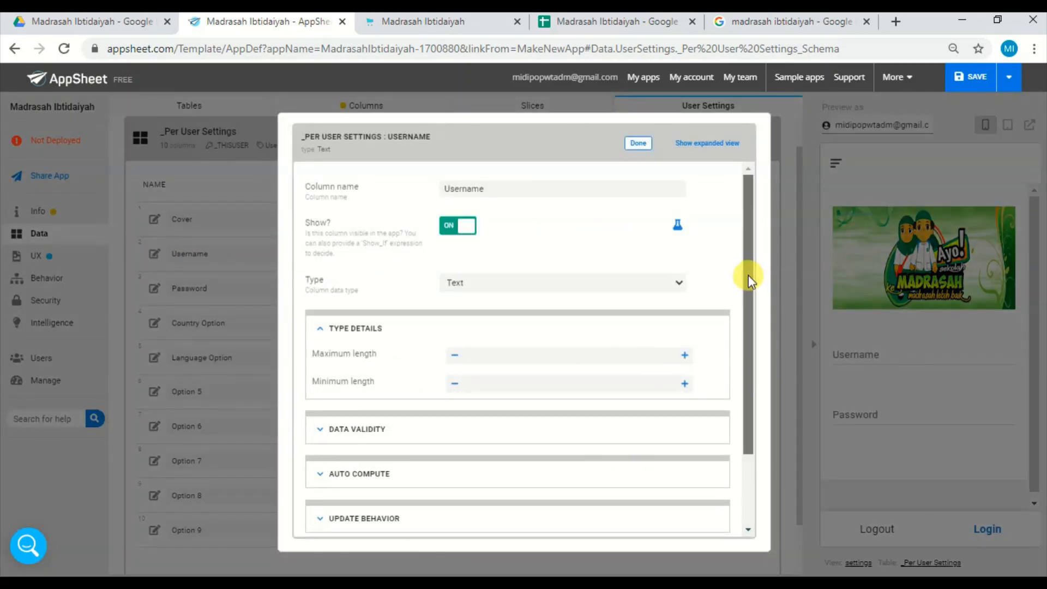
scroll(748, 274, down, 2)
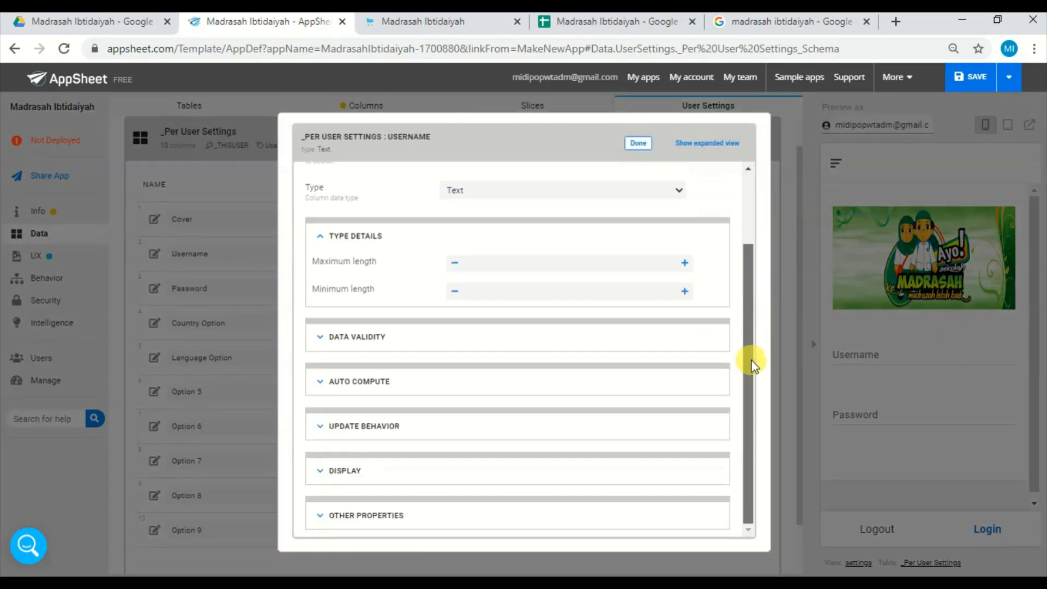
click(469, 426)
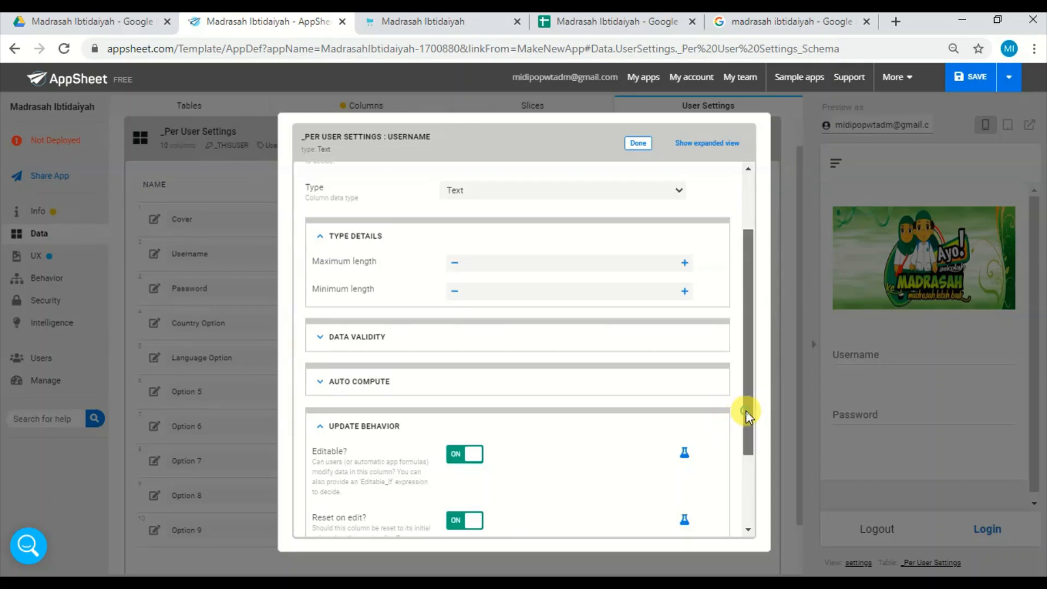
drag(745, 413, 751, 490)
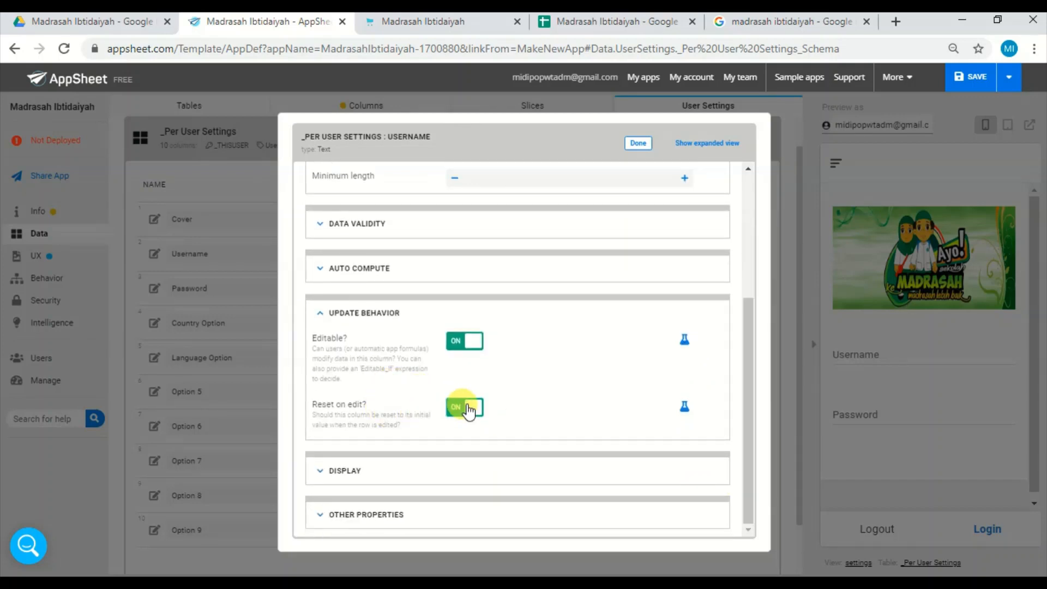
click(638, 144)
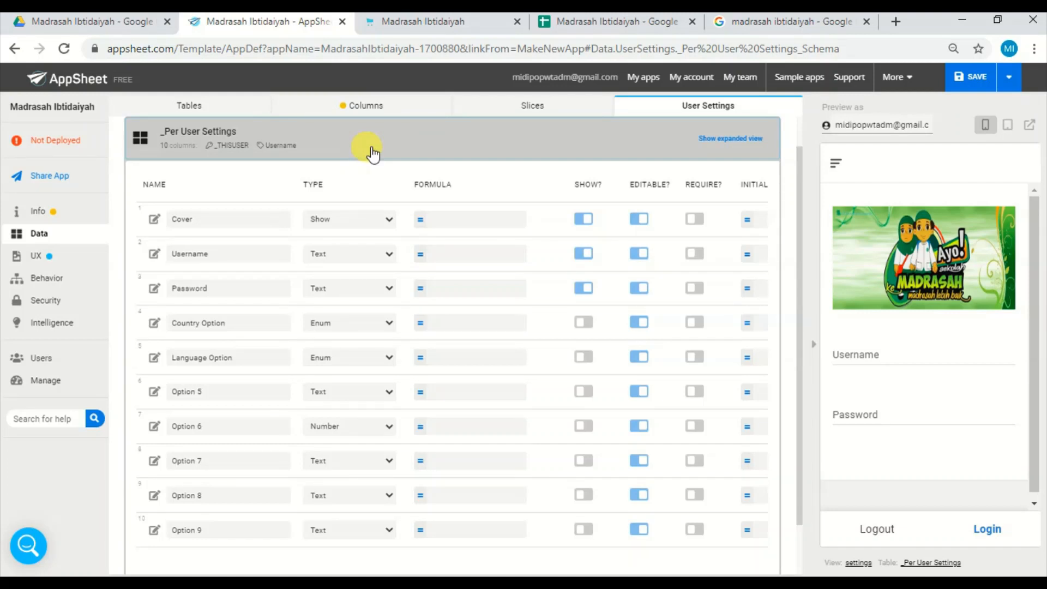
click(331, 154)
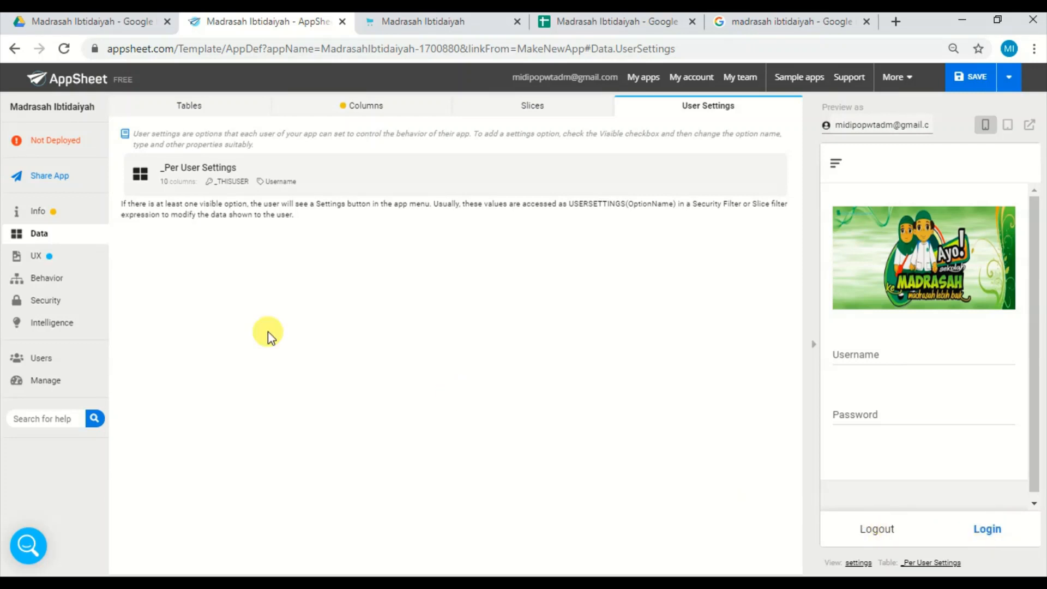
Go to the UX localization settings and examine the Save system text expression without changing it.
click(73, 266)
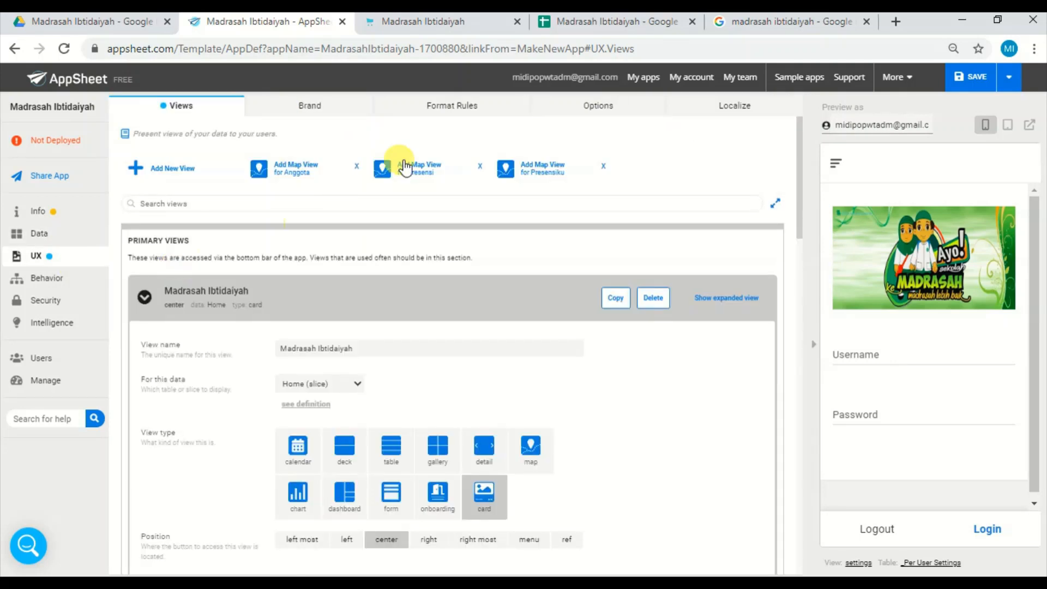
click(735, 109)
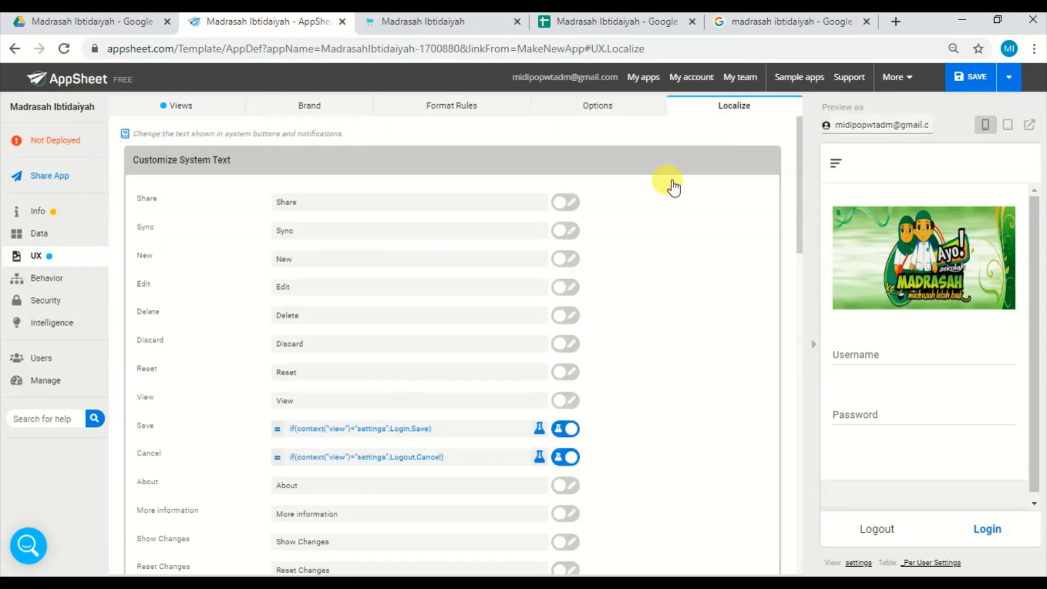
click(426, 435)
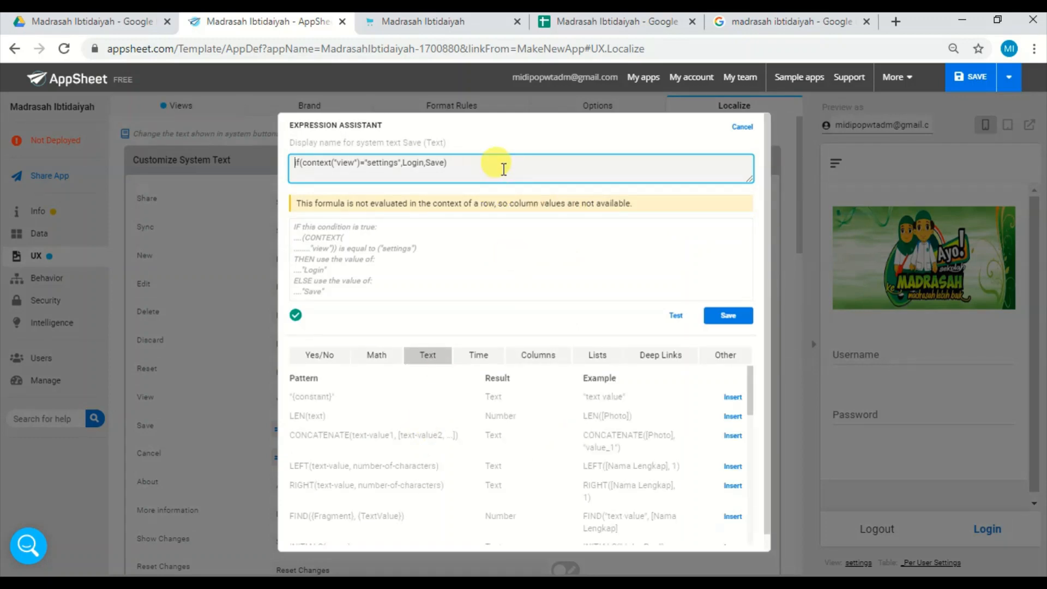
click(504, 169)
scroll(504, 169, up, 4)
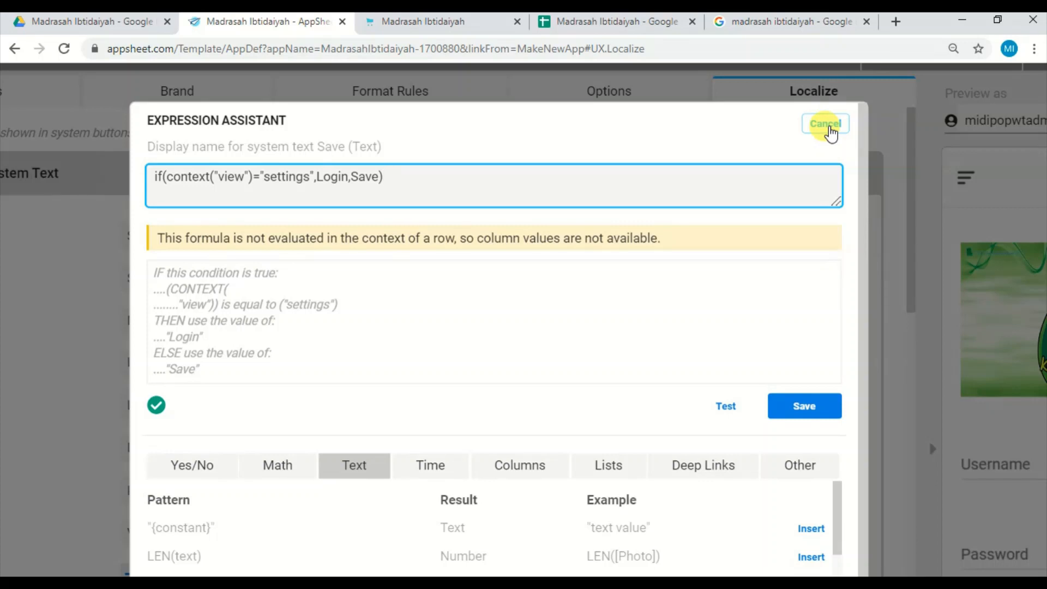
click(826, 124)
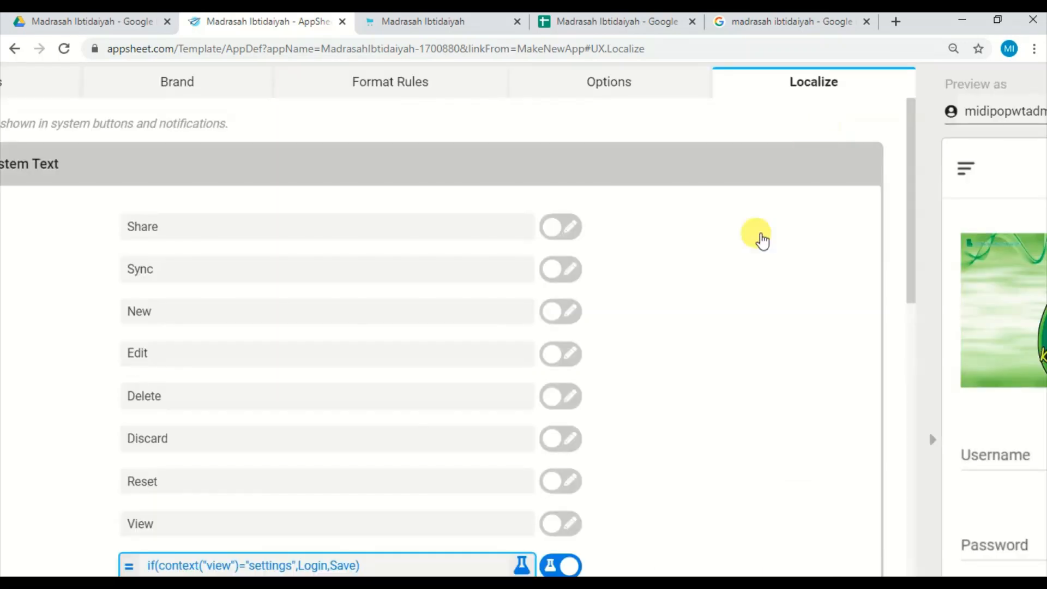
Replace Logout with a quoted blank " " in the Cancel system text expression and save the app.
scroll(760, 322, down, 3)
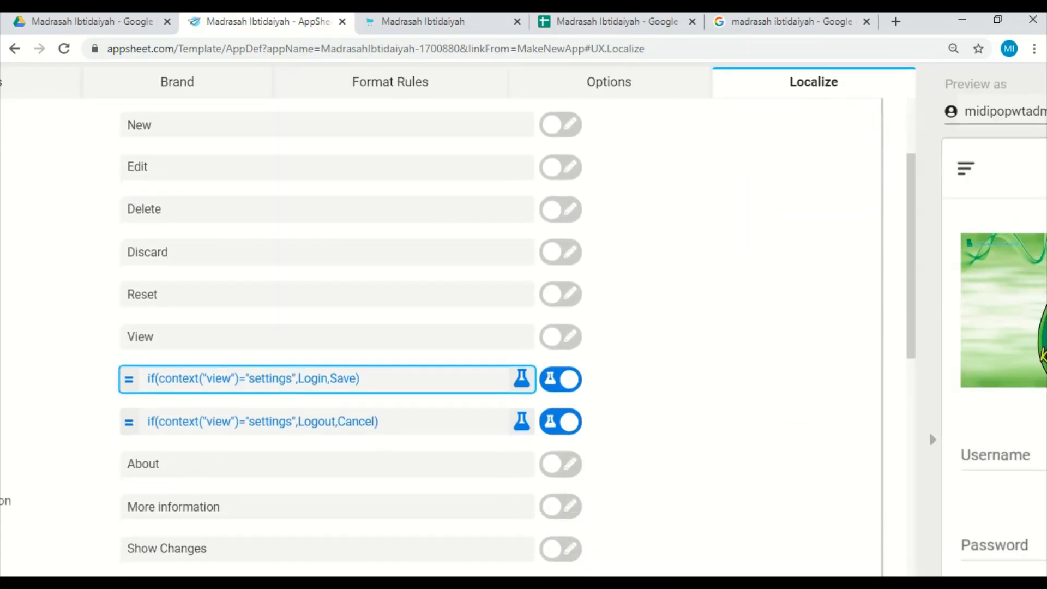
click(393, 427)
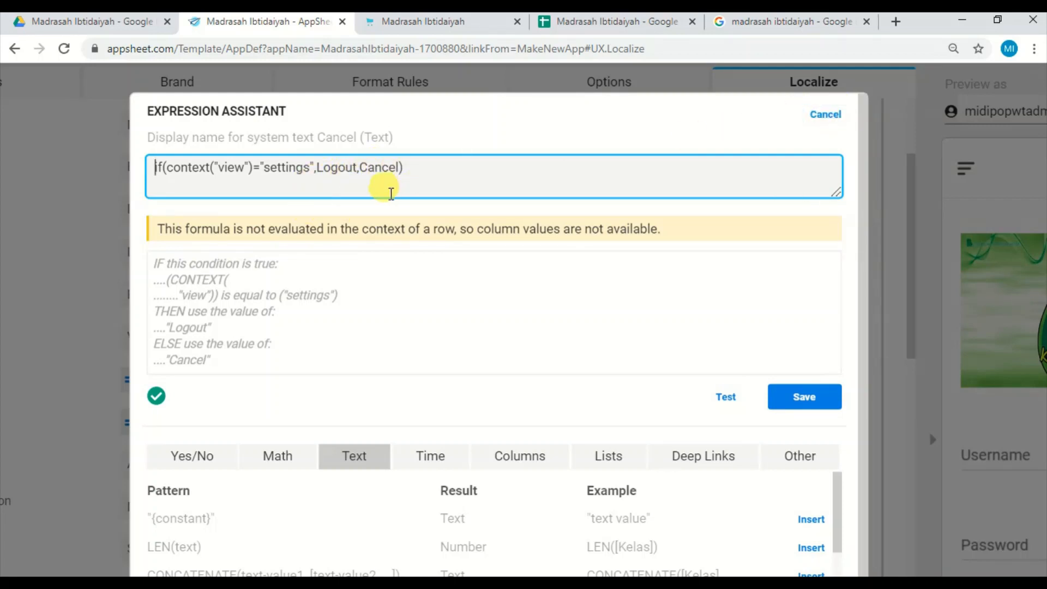
double_click(343, 167)
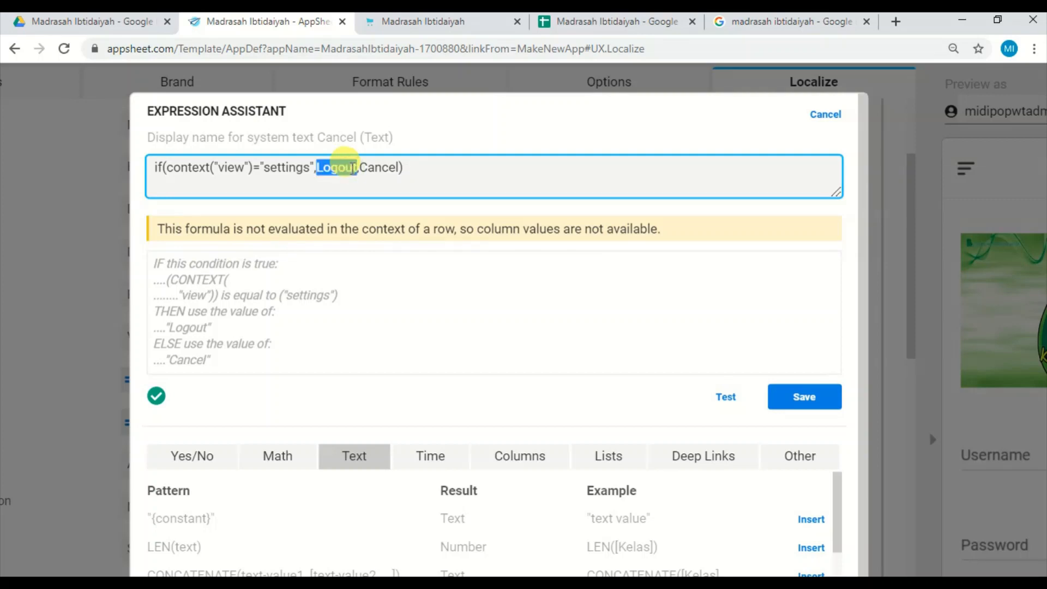
key(BackSpace)
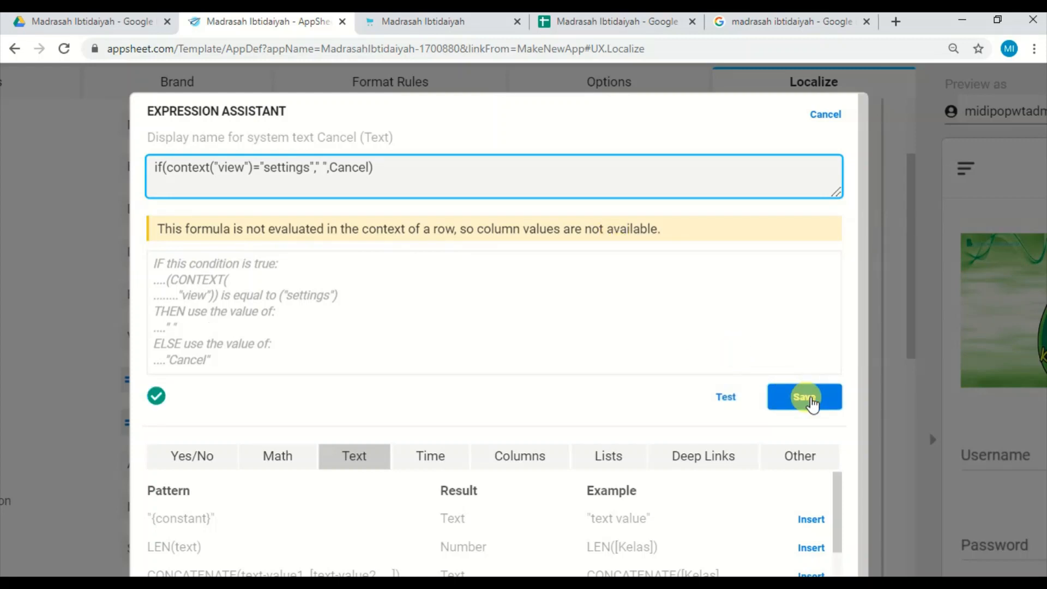
click(805, 397)
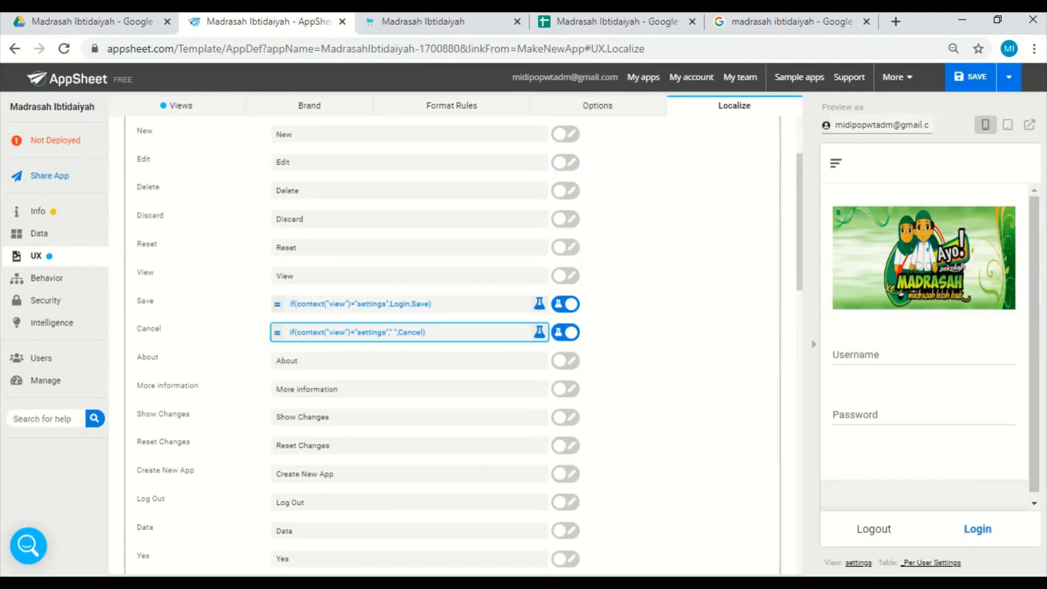
click(987, 82)
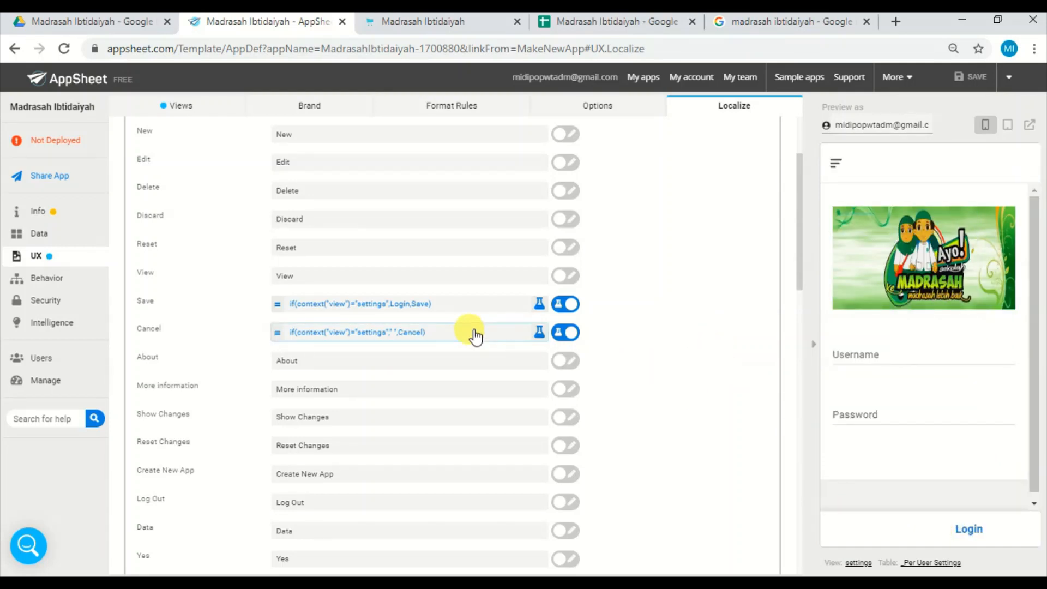
Set the Cancel system text expression to if(context("view")="settings","Logout",Cancel).
click(425, 329)
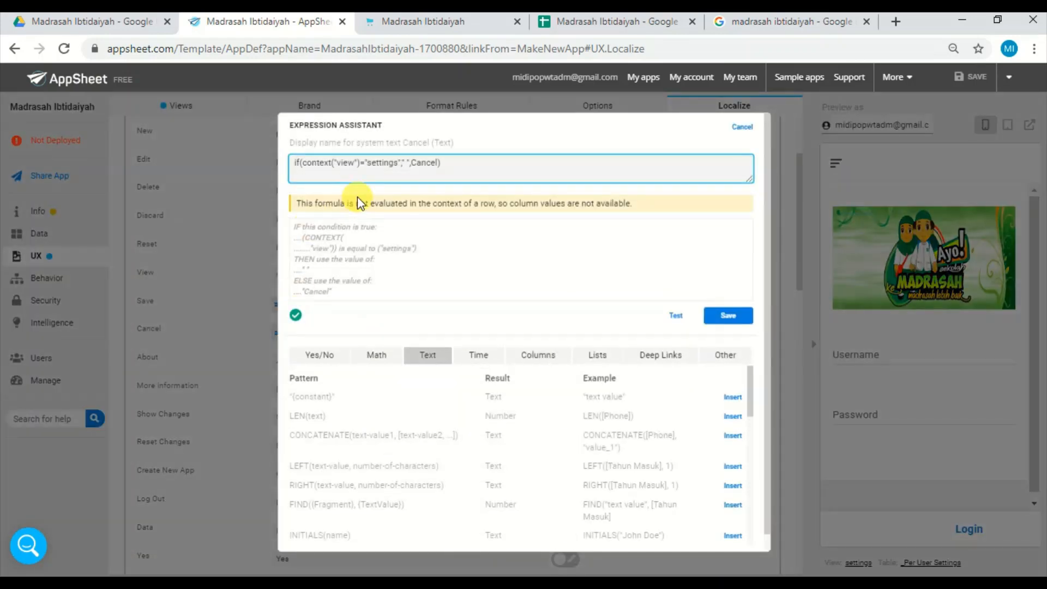
click(407, 160)
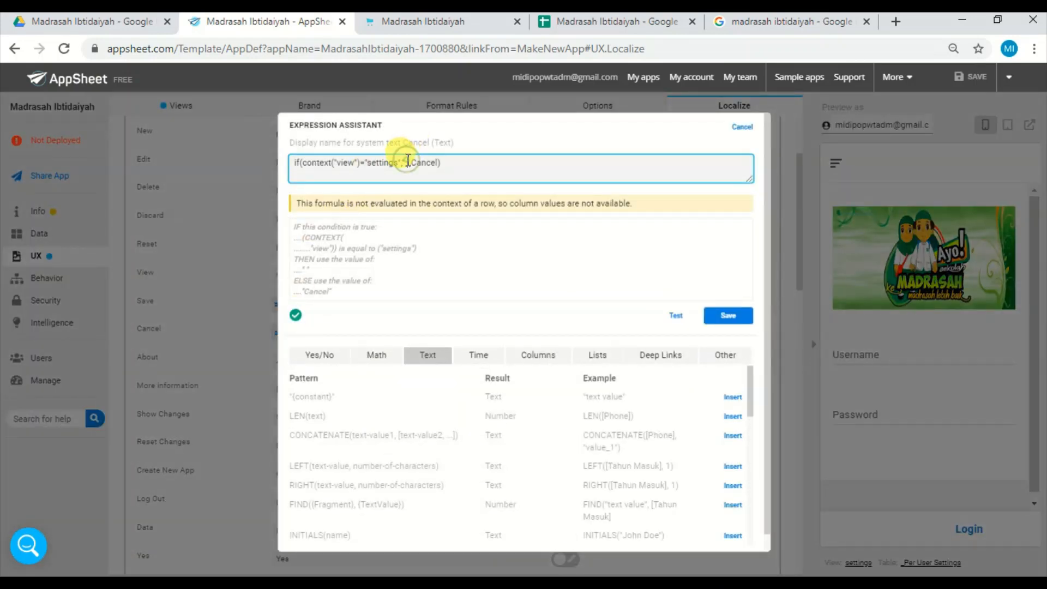
key(BackSpace)
text(Log)
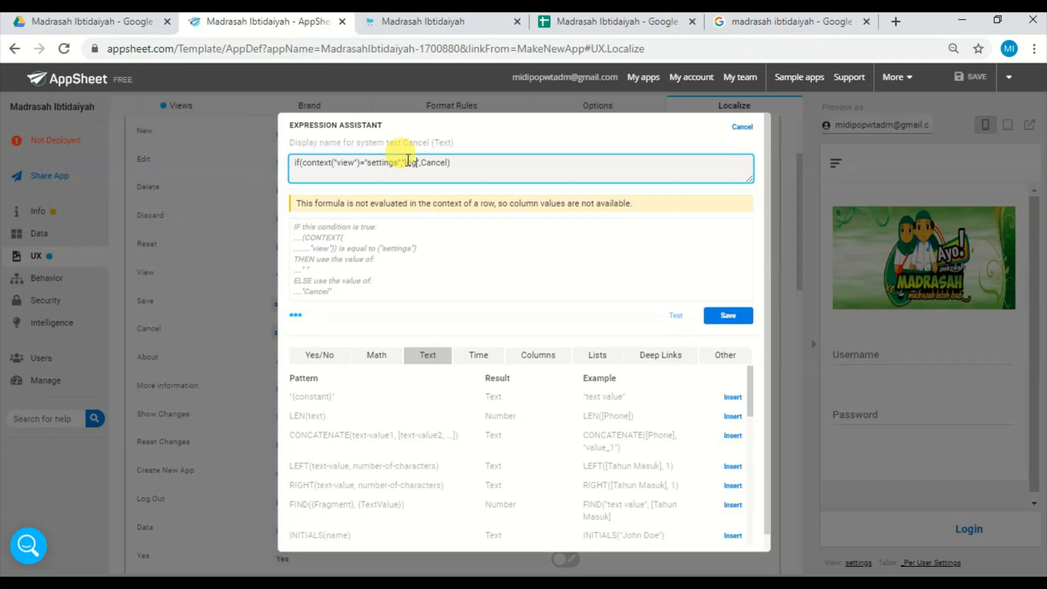
key(BackSpace)
key(BackSpace)
key(BackSpace)
text(Logout)
click(727, 316)
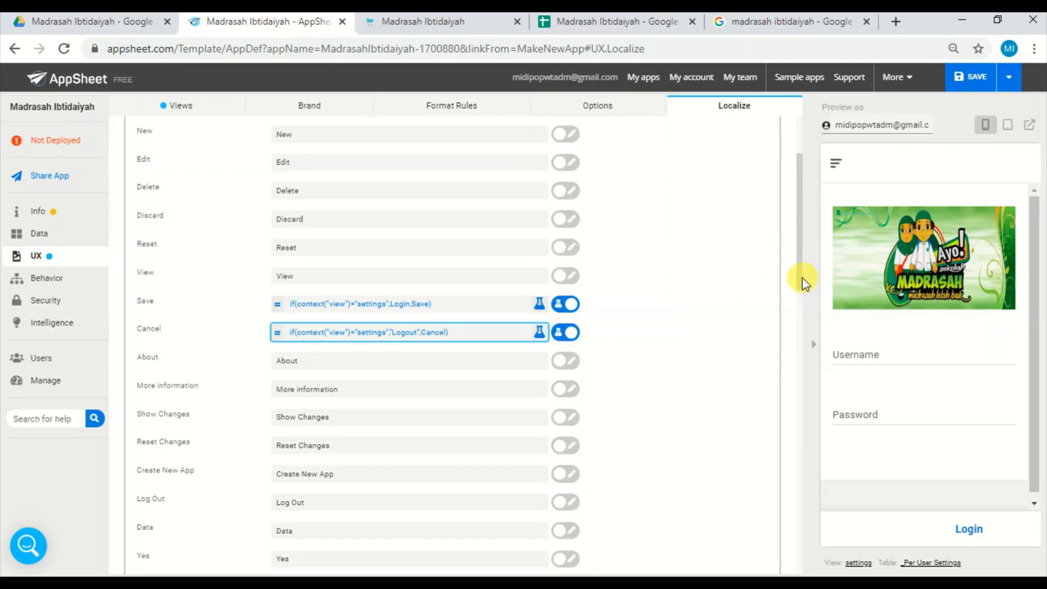
Collapse the Customize System Text section and save the app.
drag(801, 277, 797, 208)
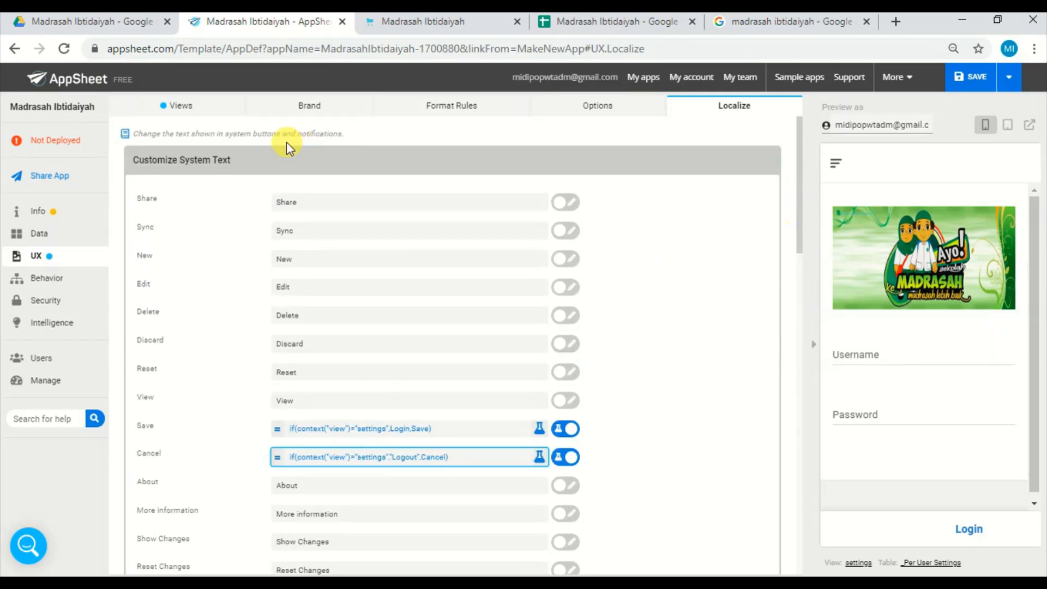
click(253, 161)
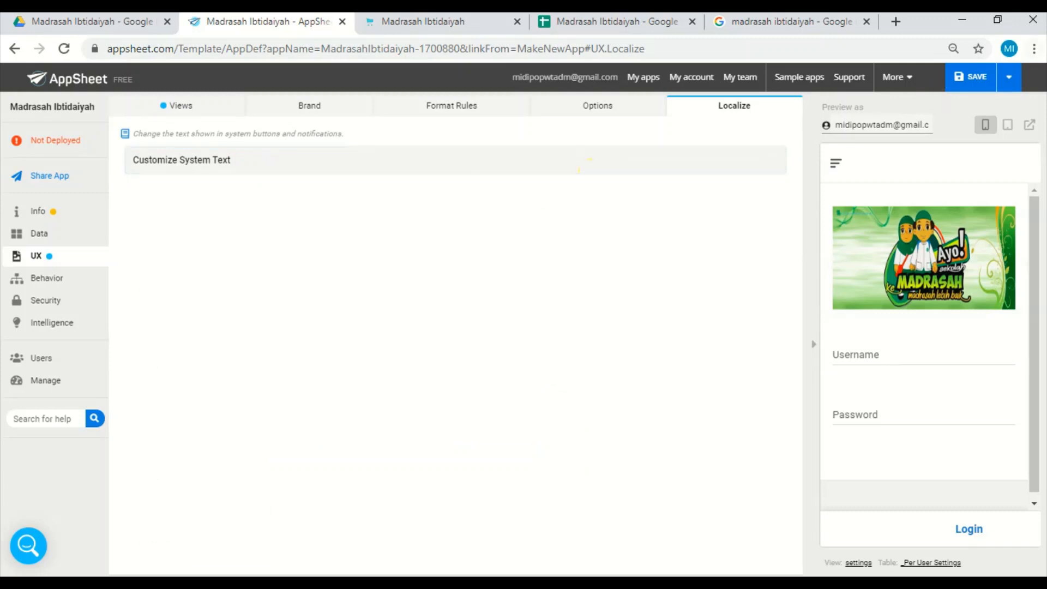
click(980, 77)
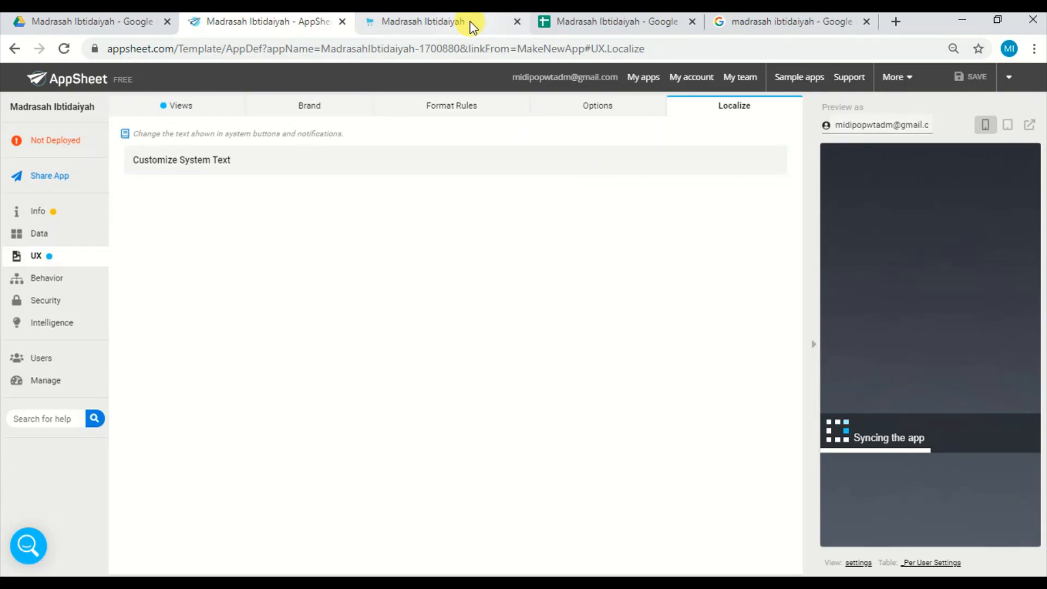
Reload the running Madrasah Ibtidaiyah app to check its start view, and return to the app editor.
click(466, 21)
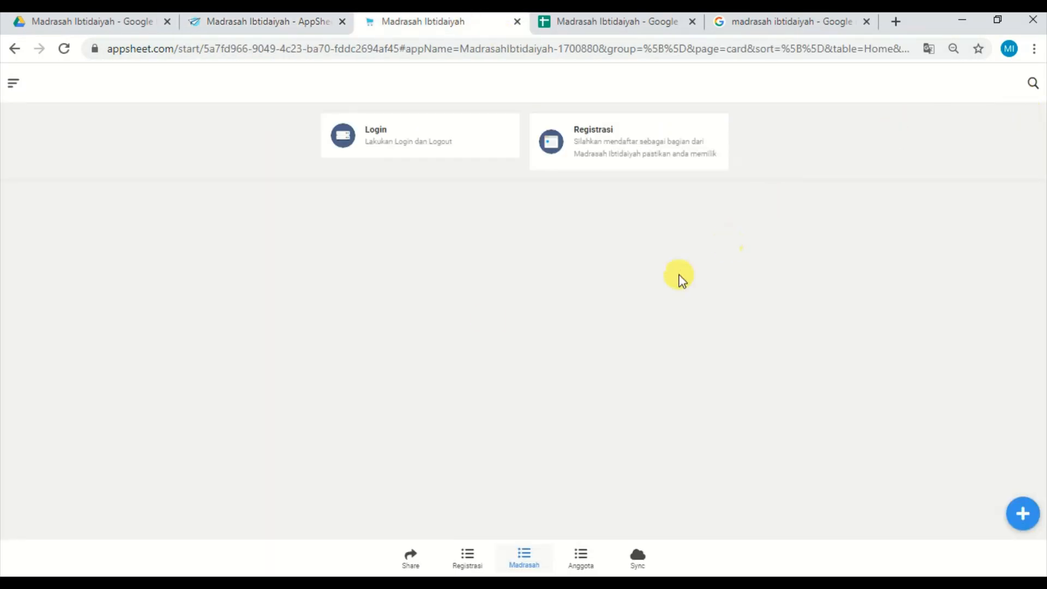
click(65, 50)
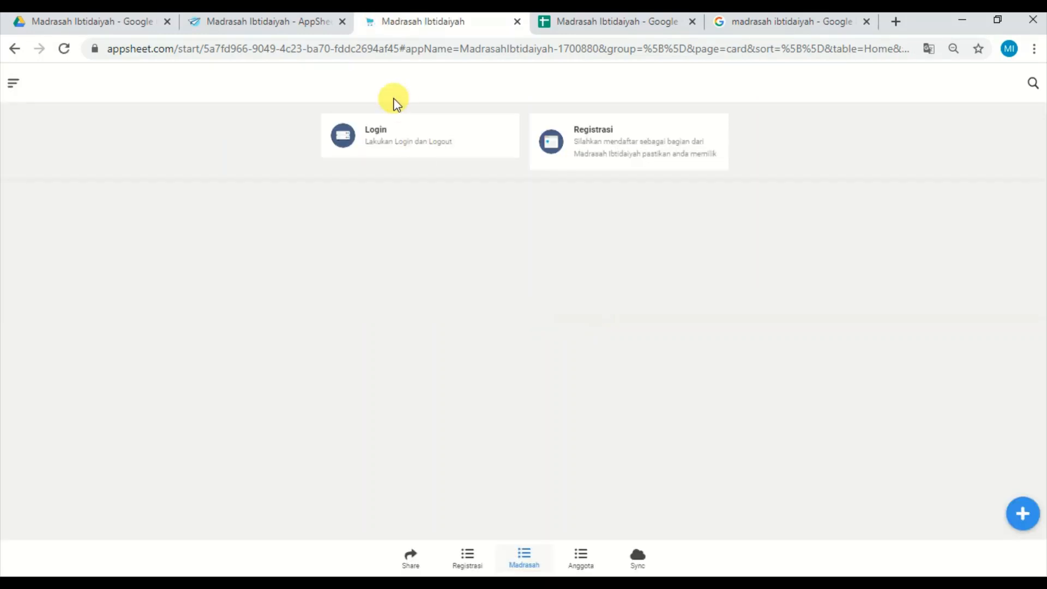
click(301, 31)
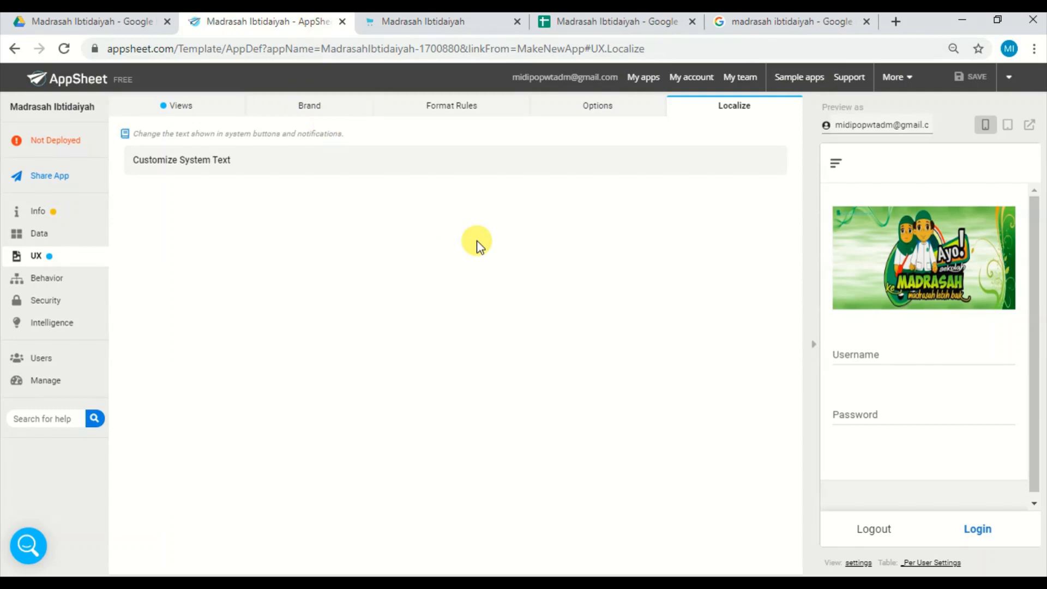
Test the preview's side menu, the Logout button on the login form and the Login entry on the home view.
click(836, 158)
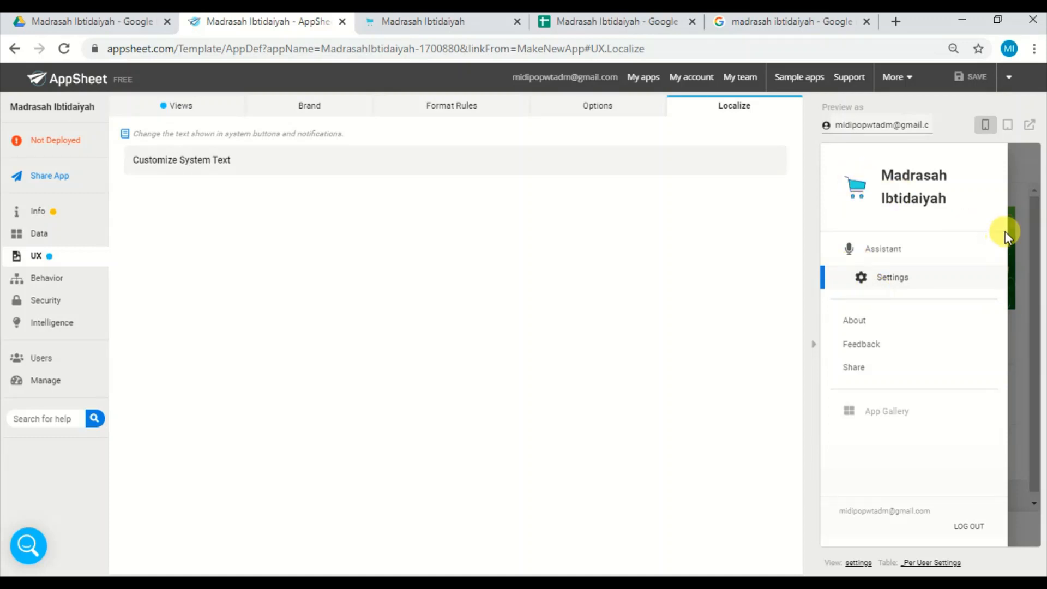
click(1023, 184)
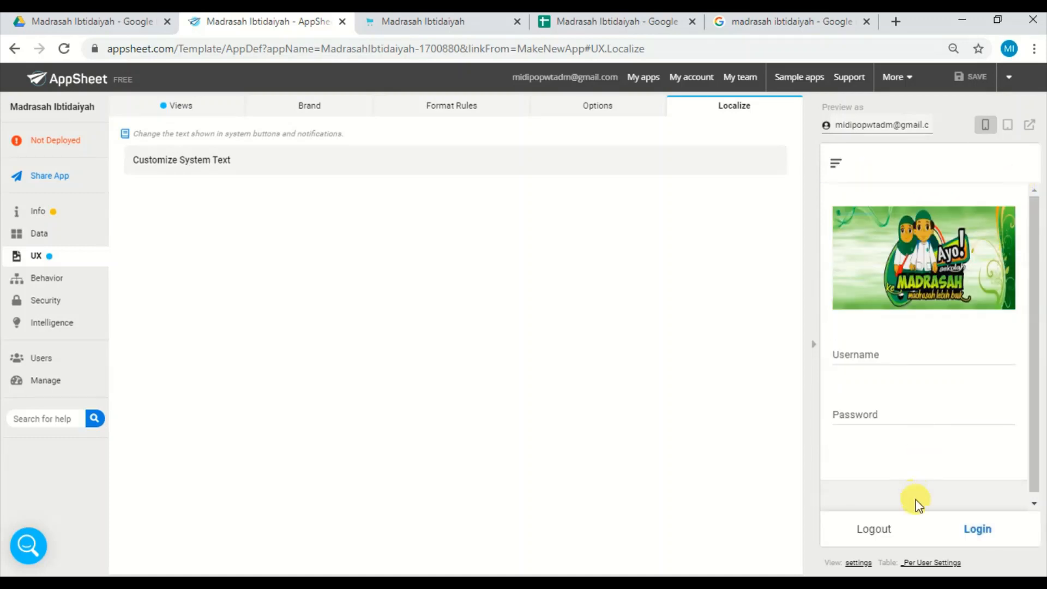
click(884, 530)
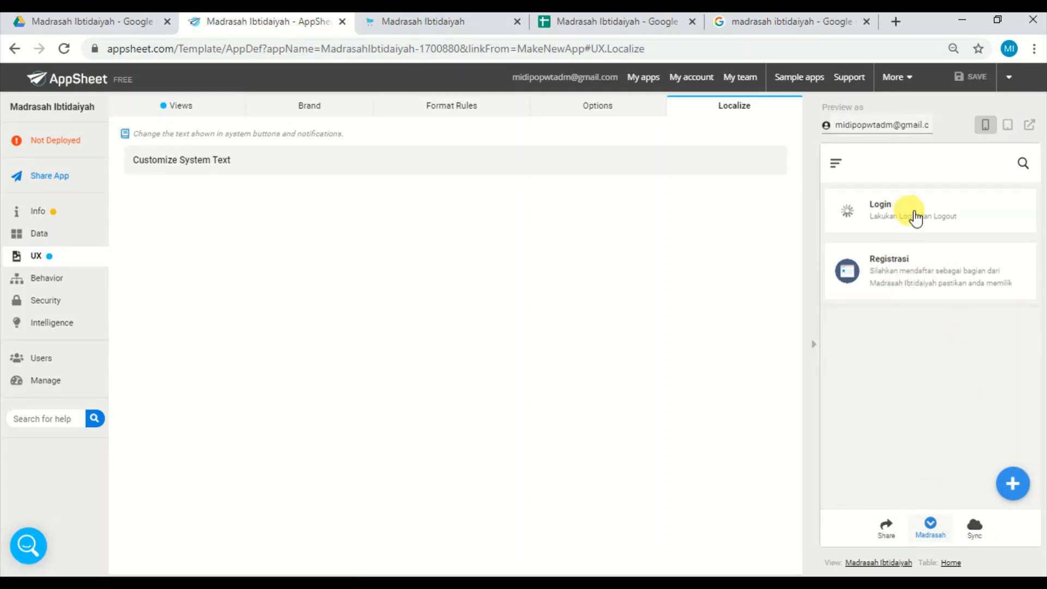
click(913, 212)
click(839, 163)
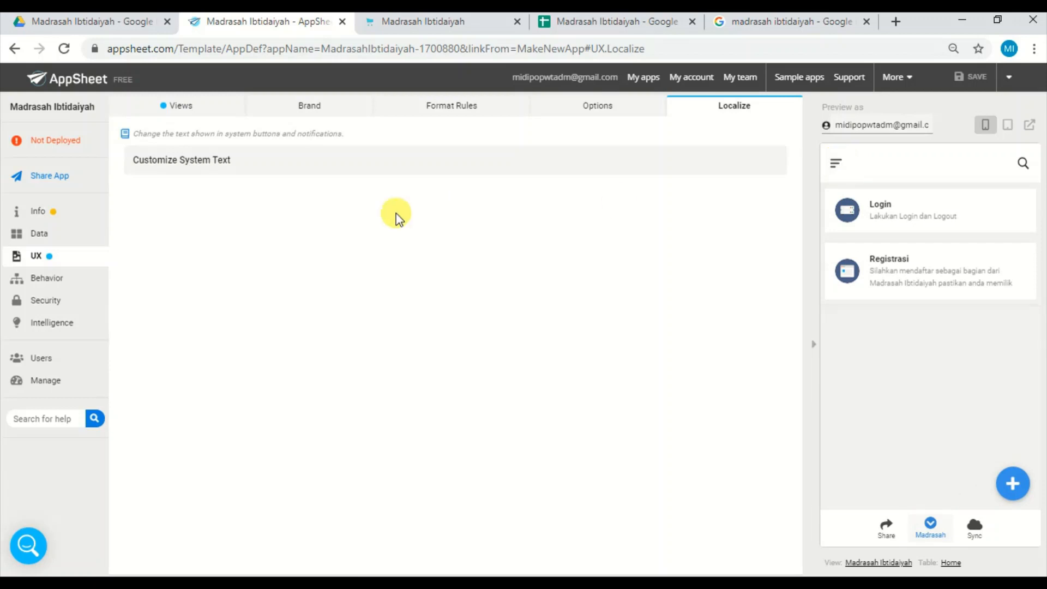
In the brand settings, enable showing the view name in the header and hiding the menu and search buttons.
click(320, 109)
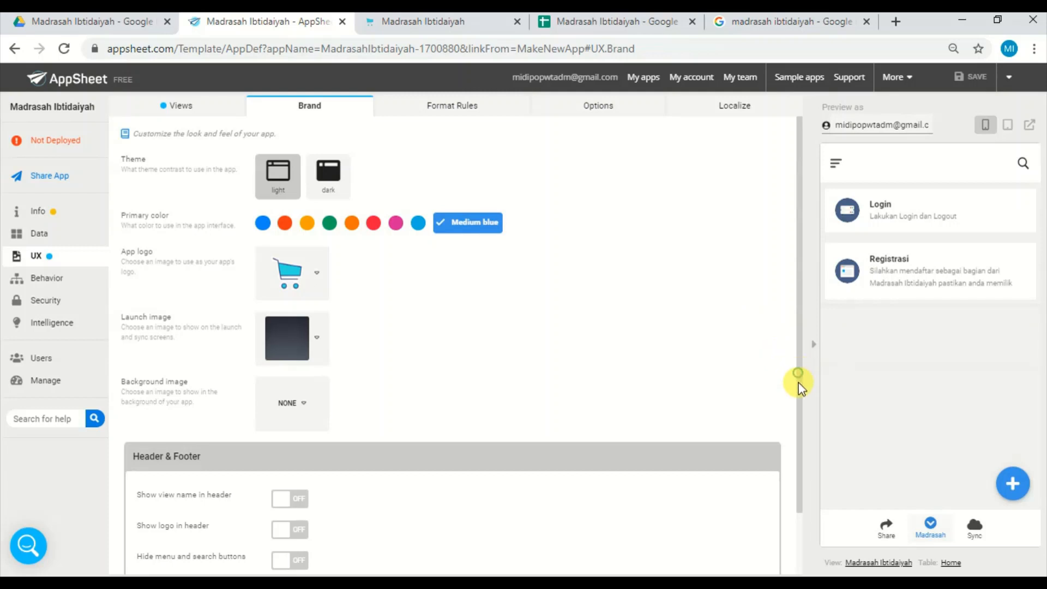
scroll(791, 382, down, 2)
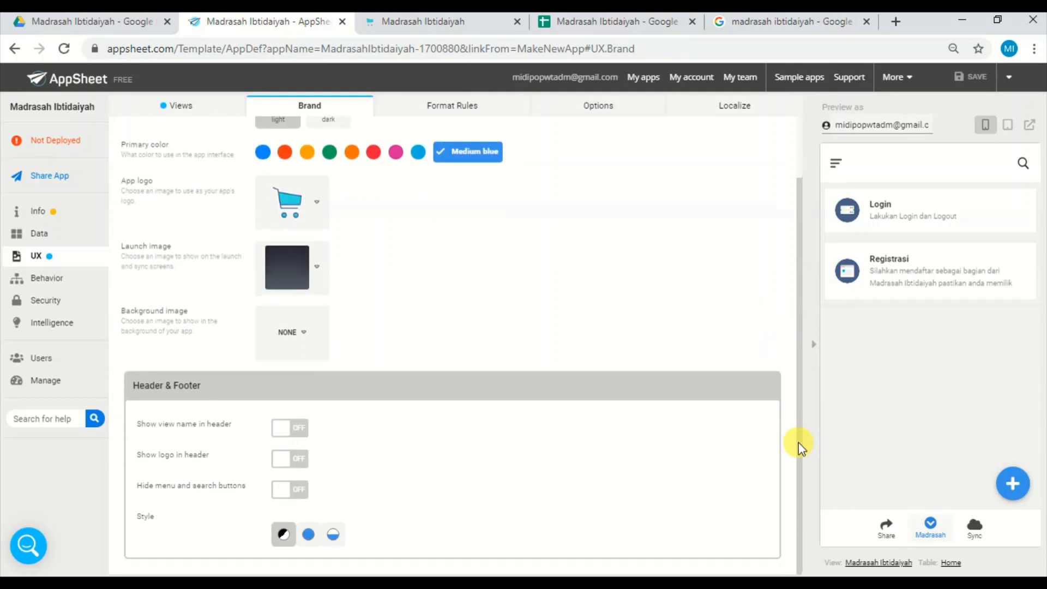
click(300, 430)
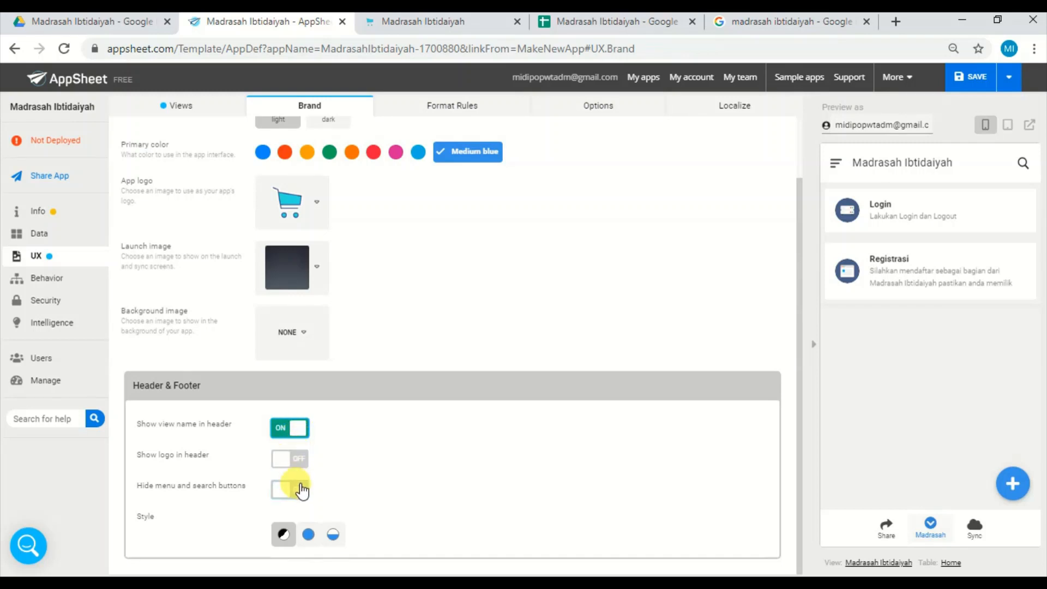
click(301, 493)
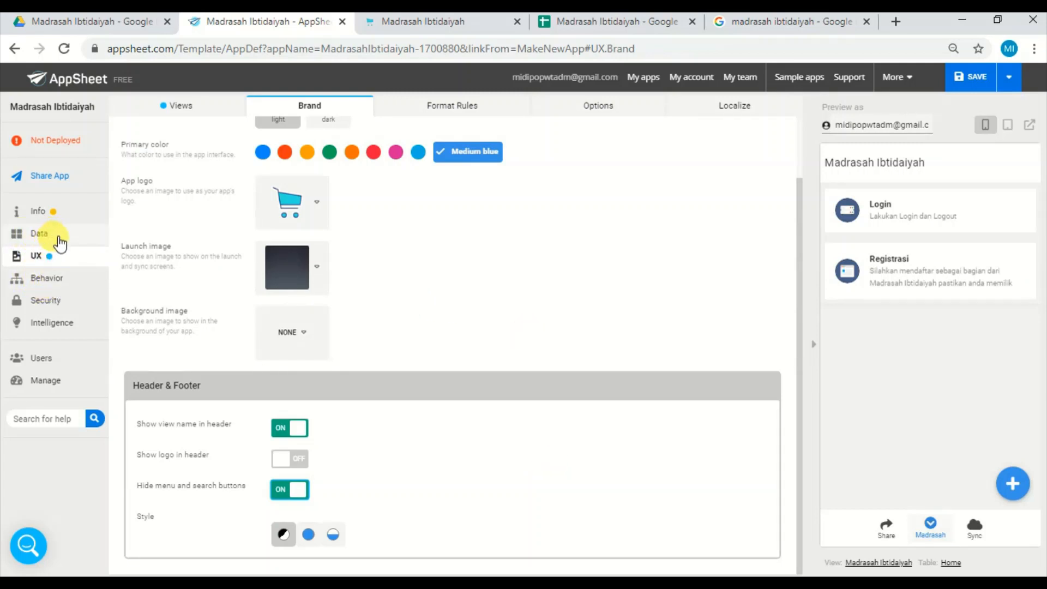
Enable disabling the share button and allowing five views in the bottom navigation bar in the UX options, and save the app.
click(603, 109)
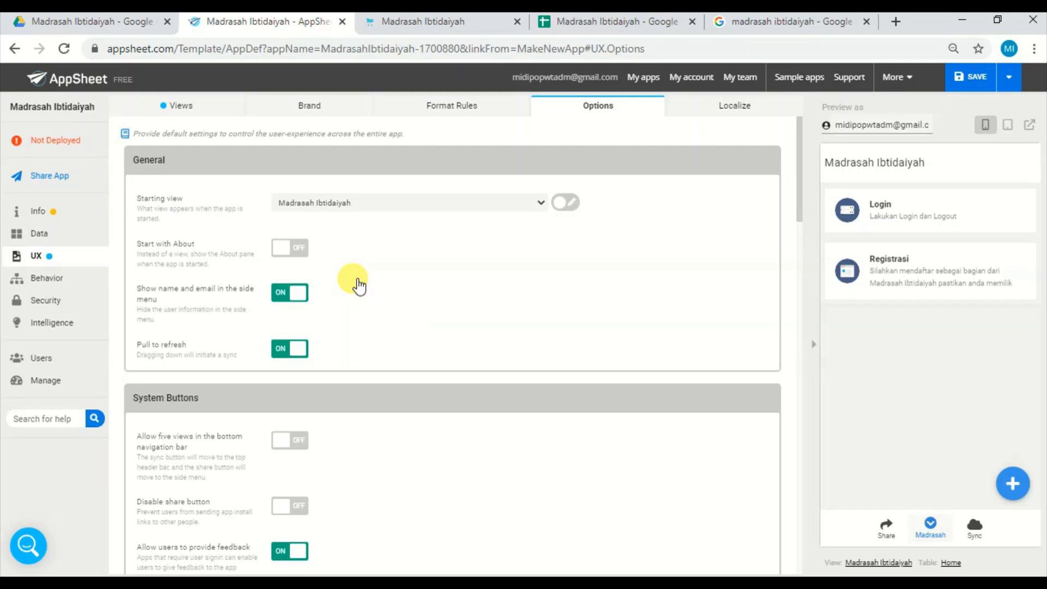
click(300, 512)
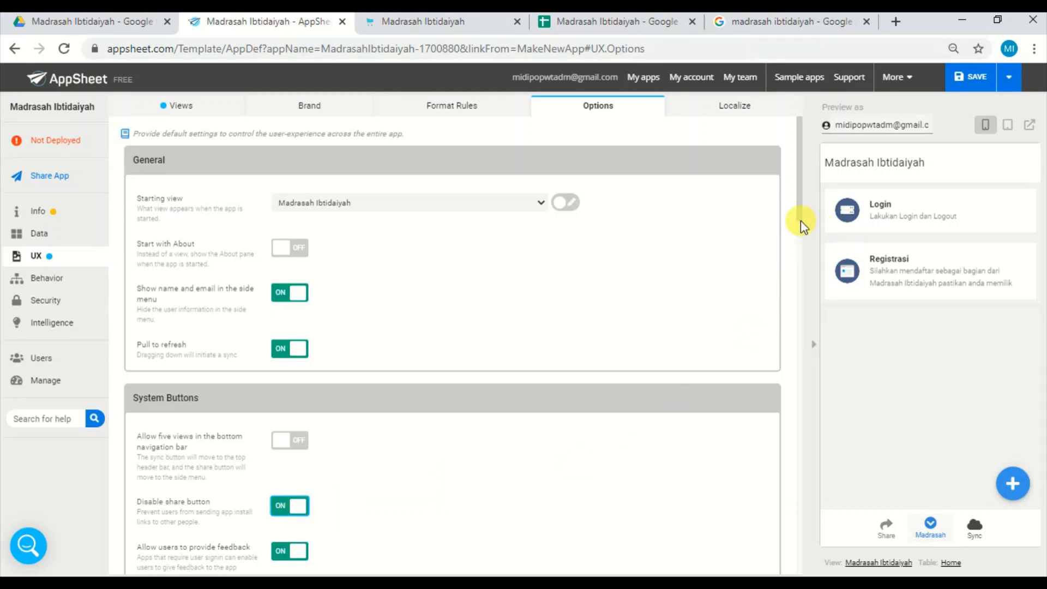
mouse_move(801, 222)
mouse_down()
mouse_move(800, 267)
mouse_move(801, 233)
mouse_move(800, 242)
mouse_up()
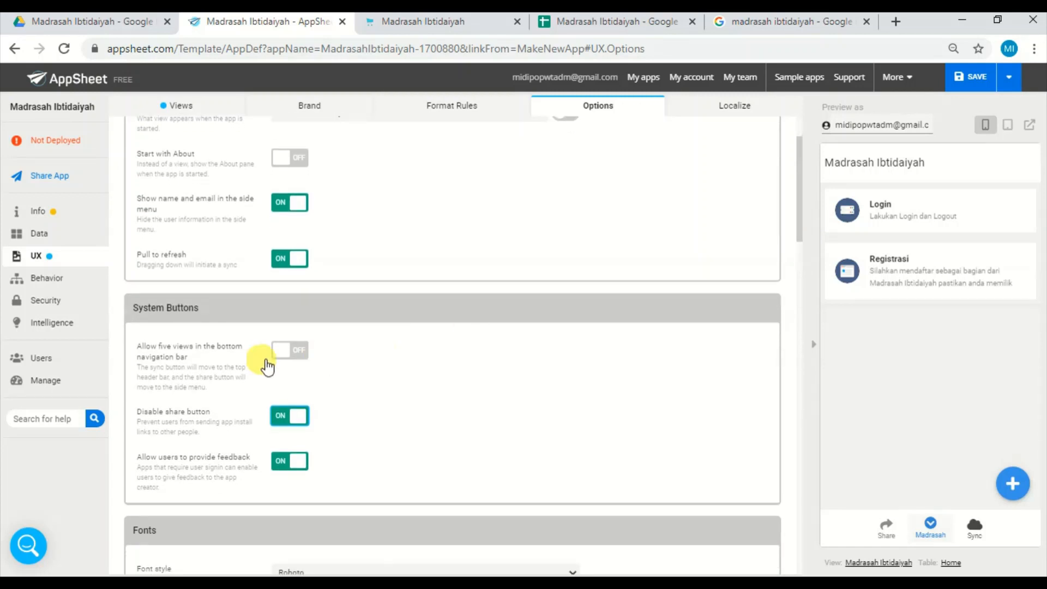
click(292, 351)
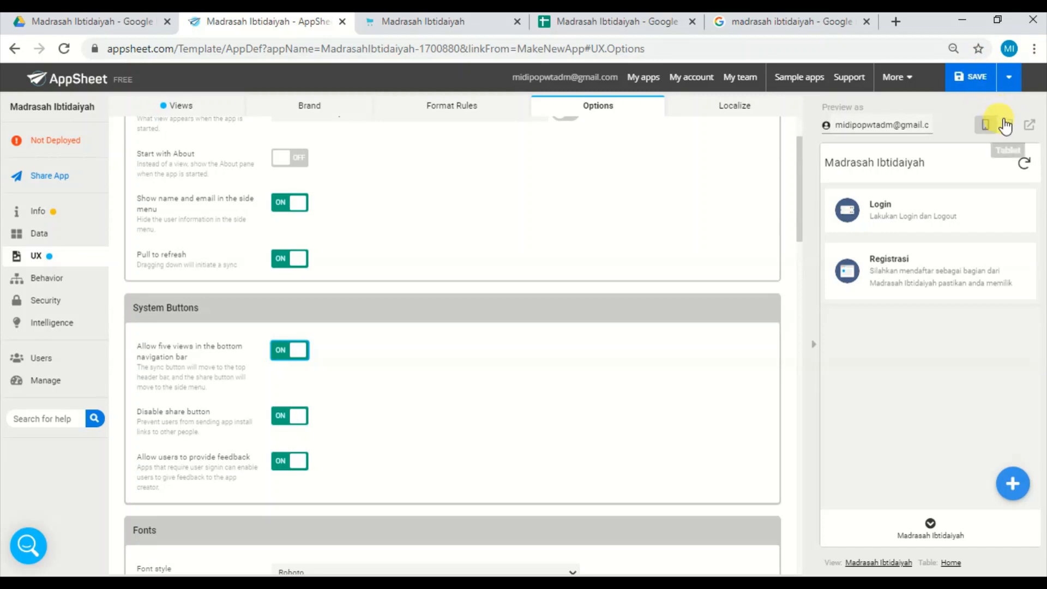
click(974, 79)
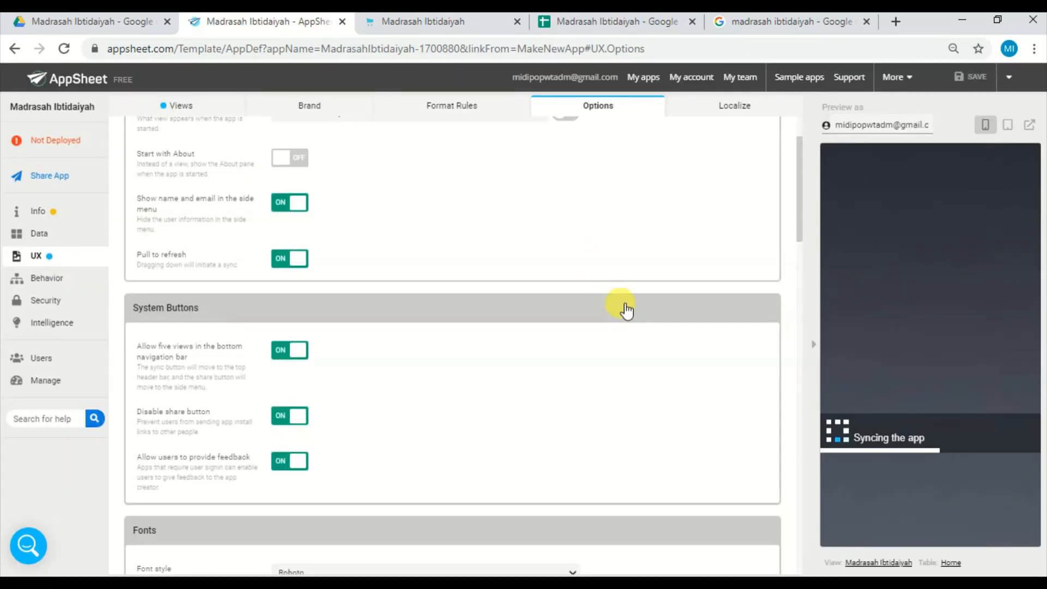
Open the Registrasi form in the tablet preview and enter Nama Lengkap Murid, username murid and the account password.
click(1008, 126)
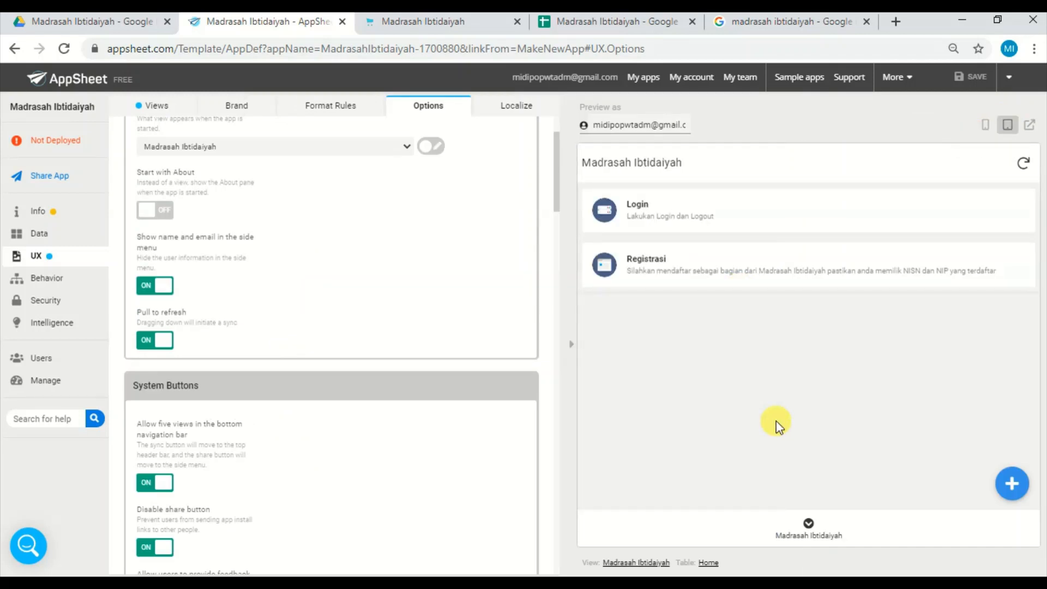
click(787, 266)
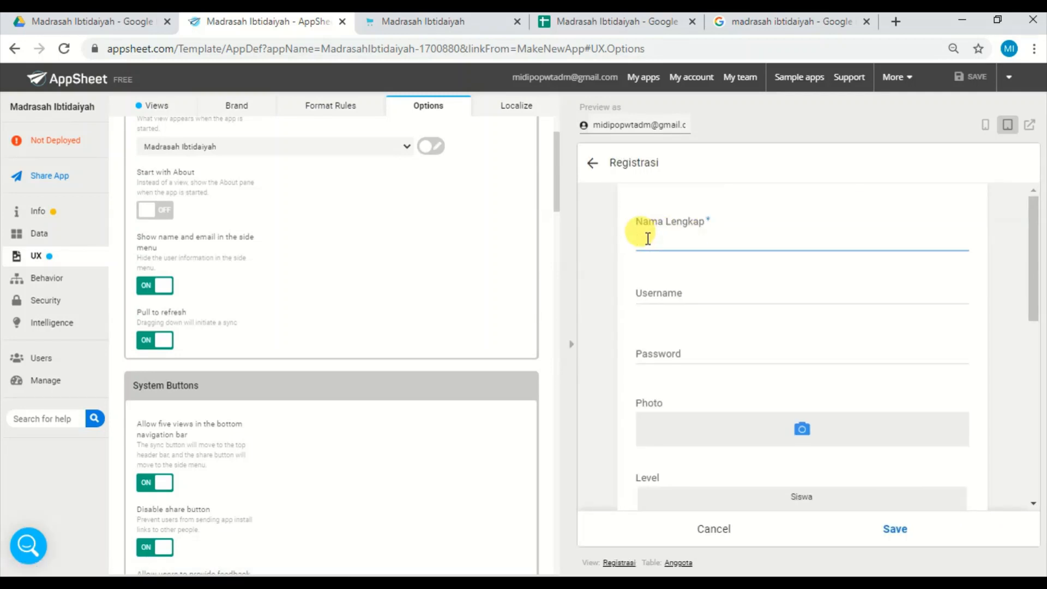
text(Murid)
click(690, 297)
text(m)
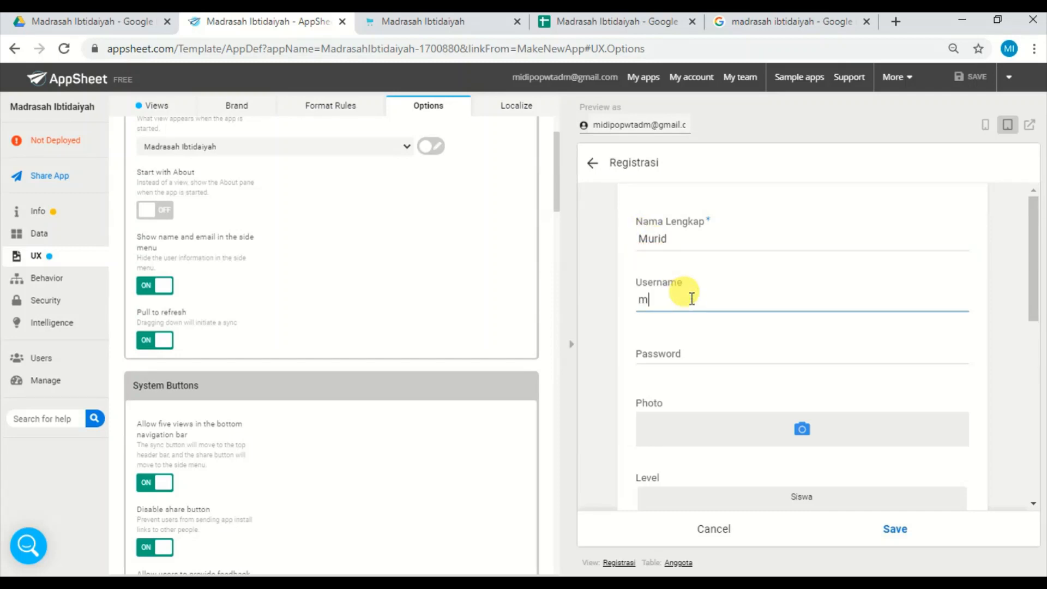
text(urid)
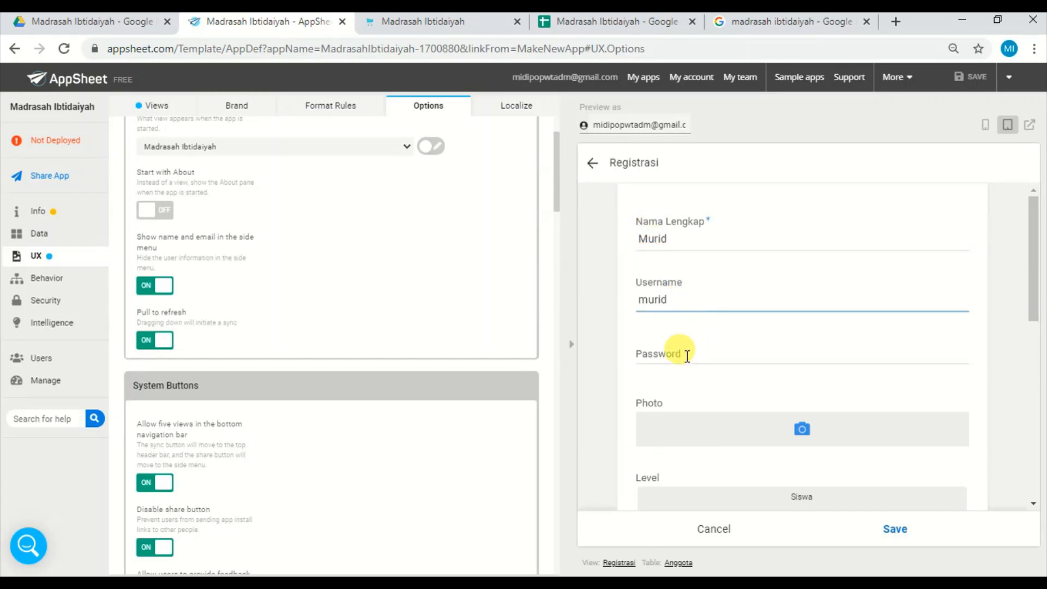
text(11)
key(BackSpace)
click(683, 356)
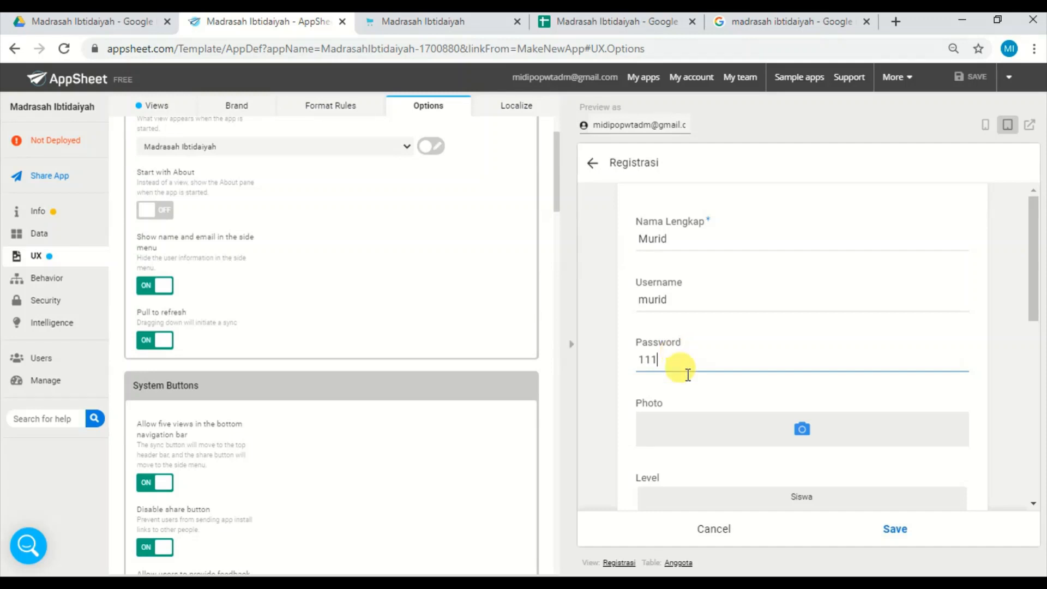
Set the registration's Level to Siswa and Kelas to I, and choose the first listed student number for NISN.
drag(1037, 284, 1033, 355)
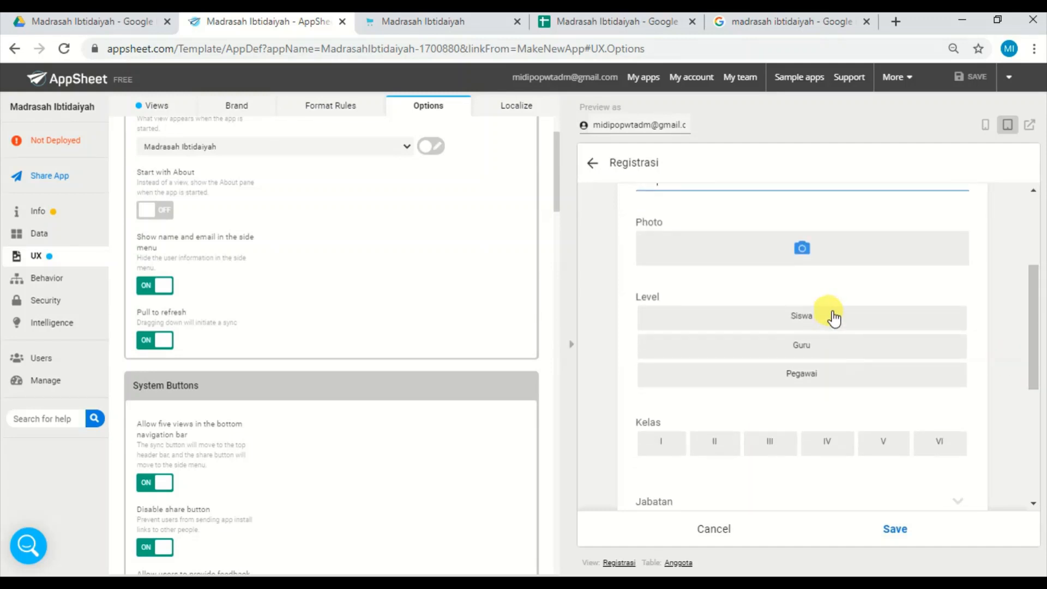
click(833, 317)
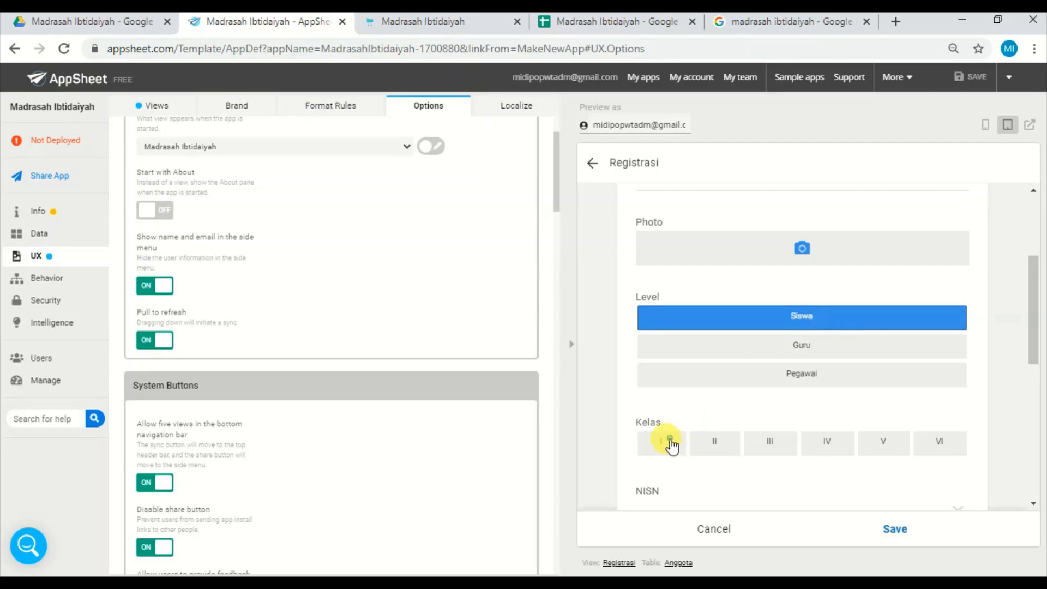
click(669, 439)
drag(1030, 346, 1033, 411)
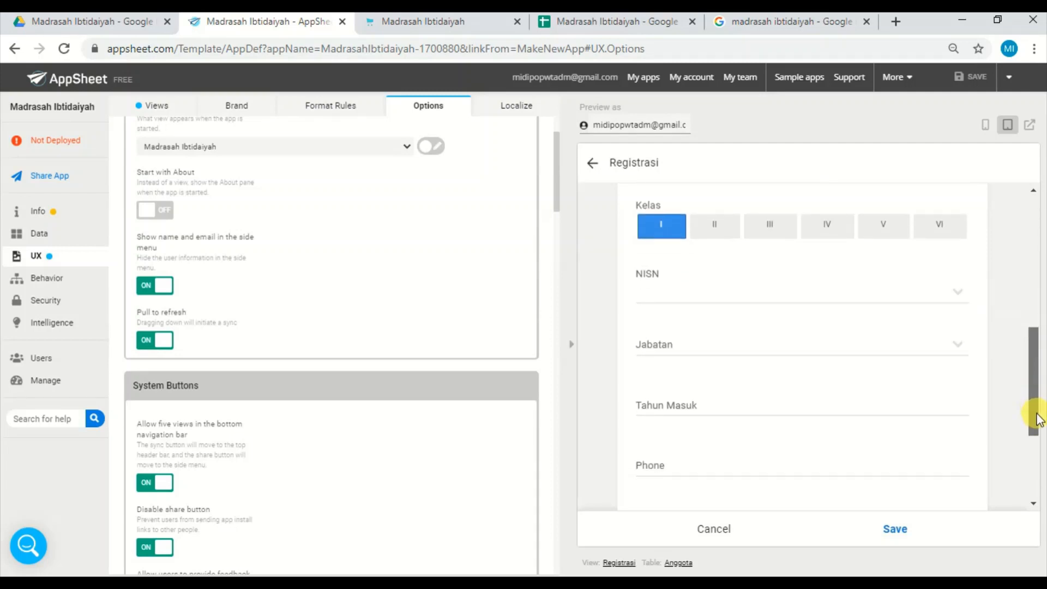
click(940, 292)
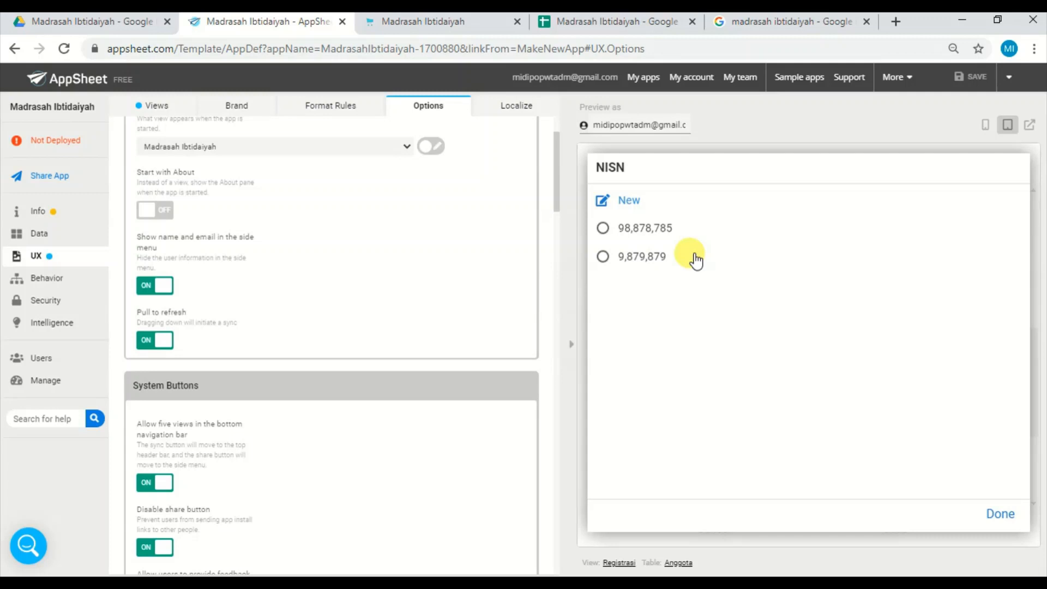
click(670, 233)
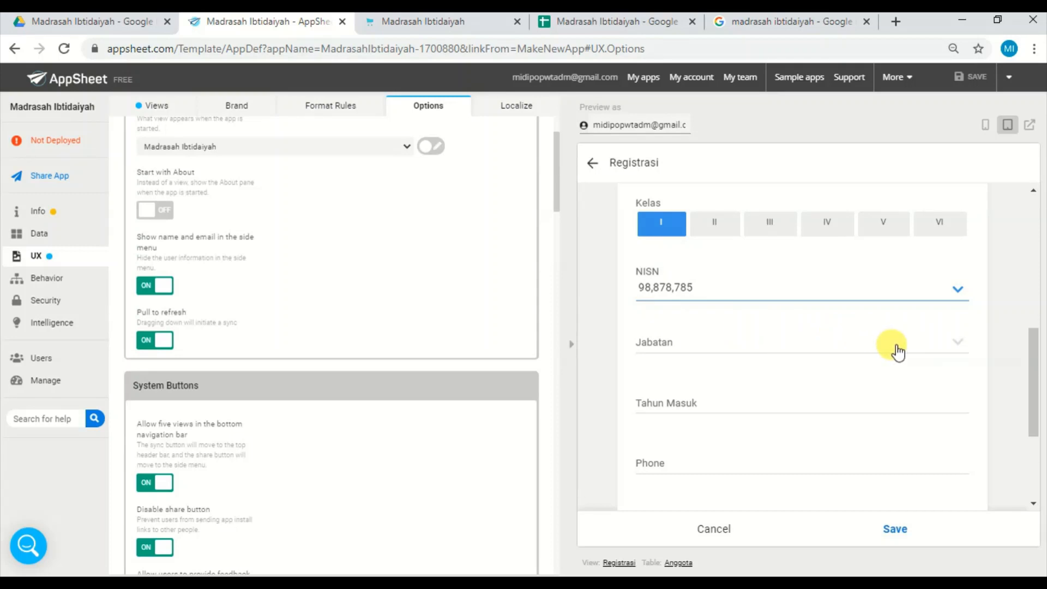
Leave Jabatan and the remaining fields blank and save the student registration.
click(895, 349)
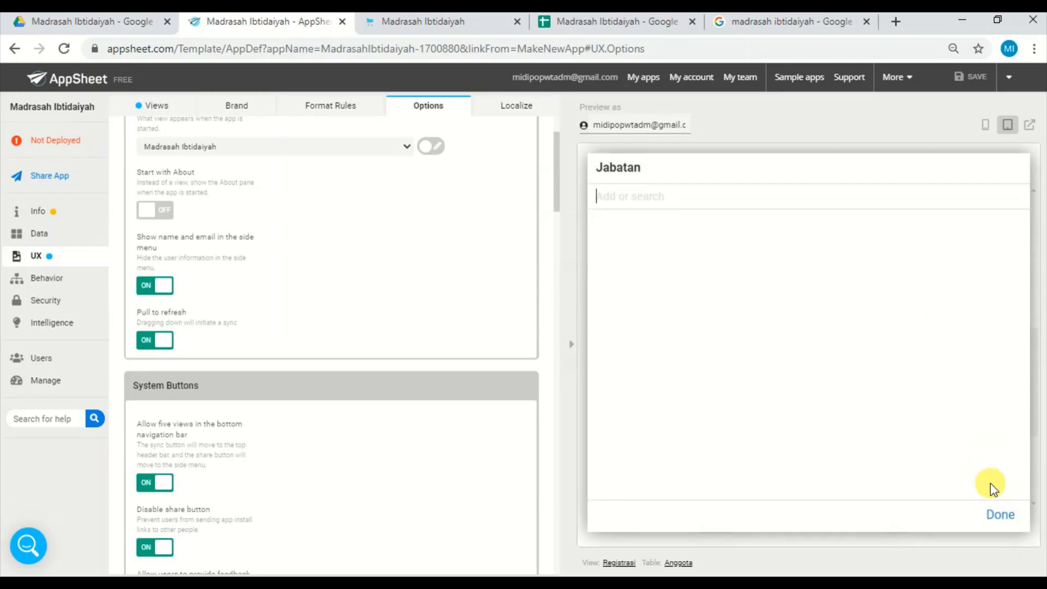
click(999, 513)
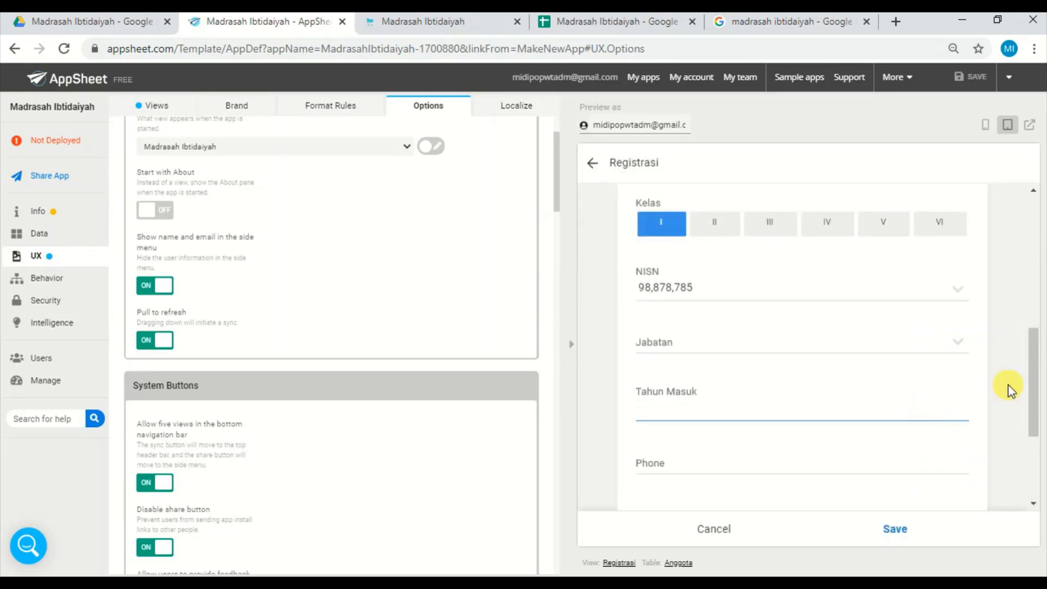
drag(1030, 362, 1033, 468)
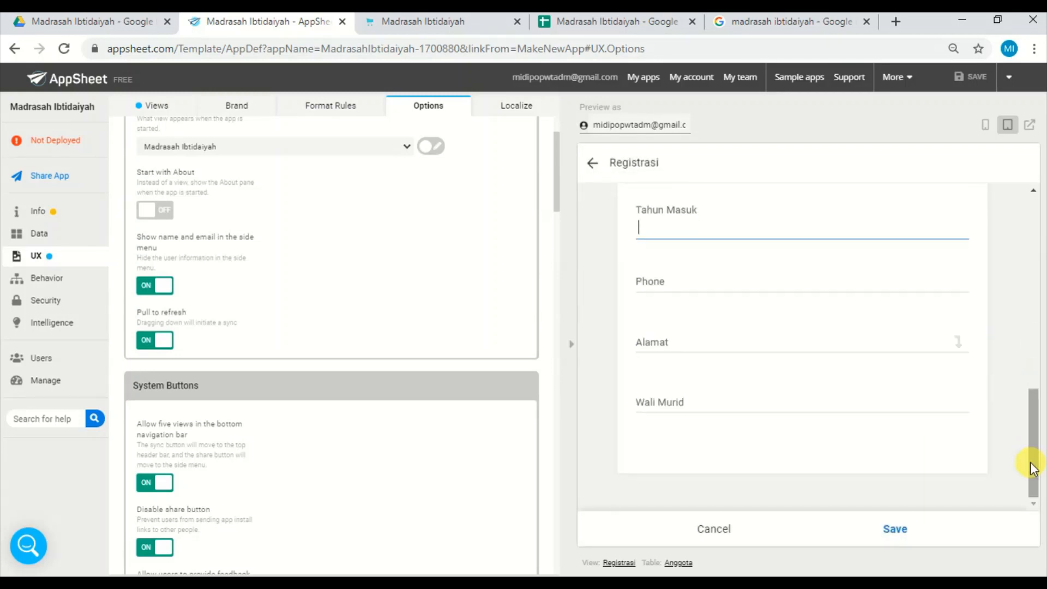
click(895, 528)
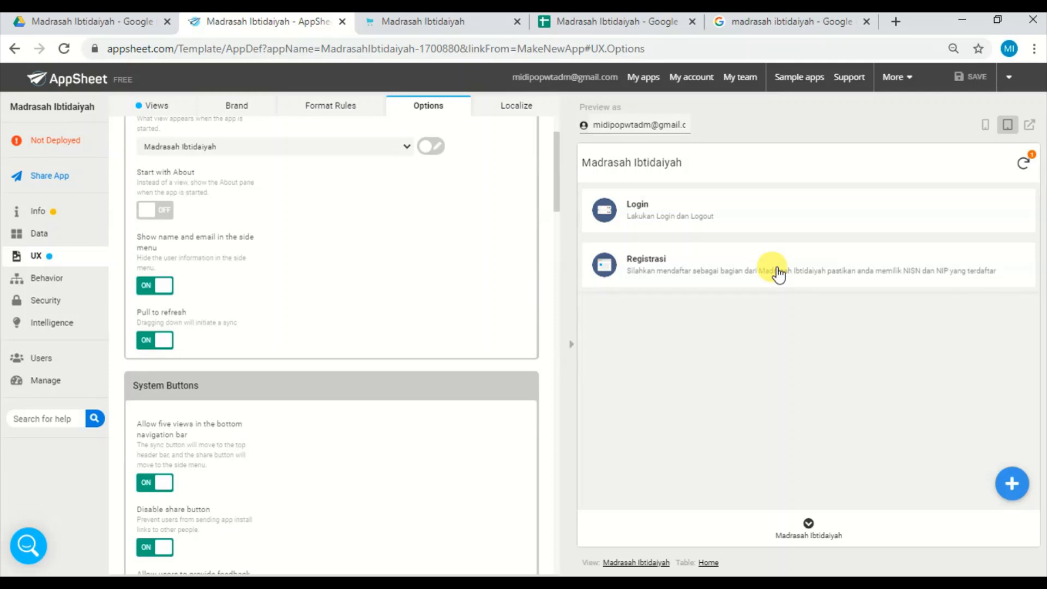
Start another registration with Nama Lengkap Guru, username guru and the account password, and set its Level to Guru.
click(778, 274)
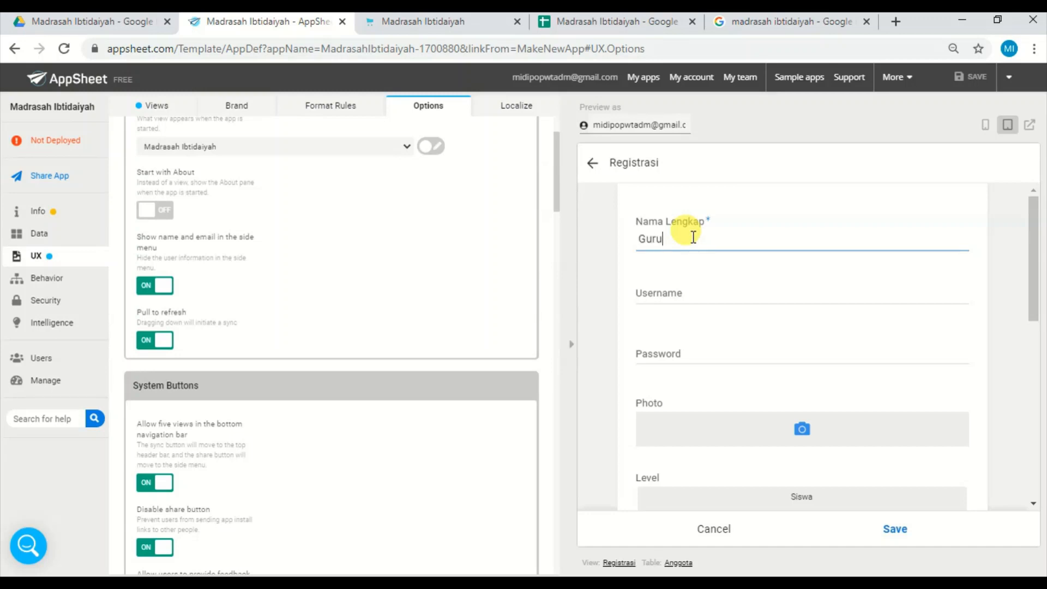
click(683, 298)
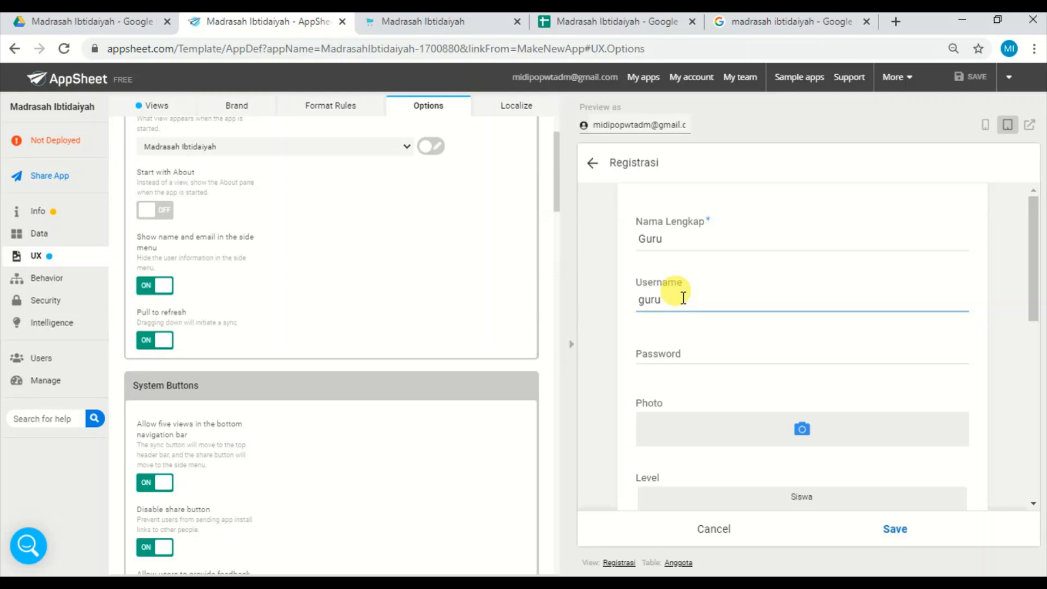
click(680, 336)
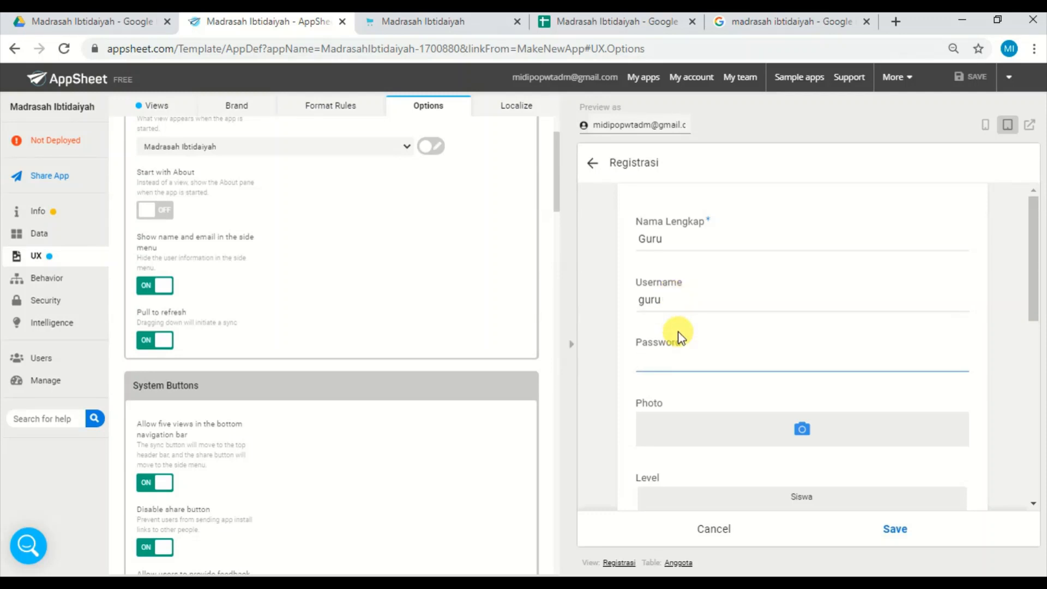
text(111)
drag(1036, 283, 1031, 346)
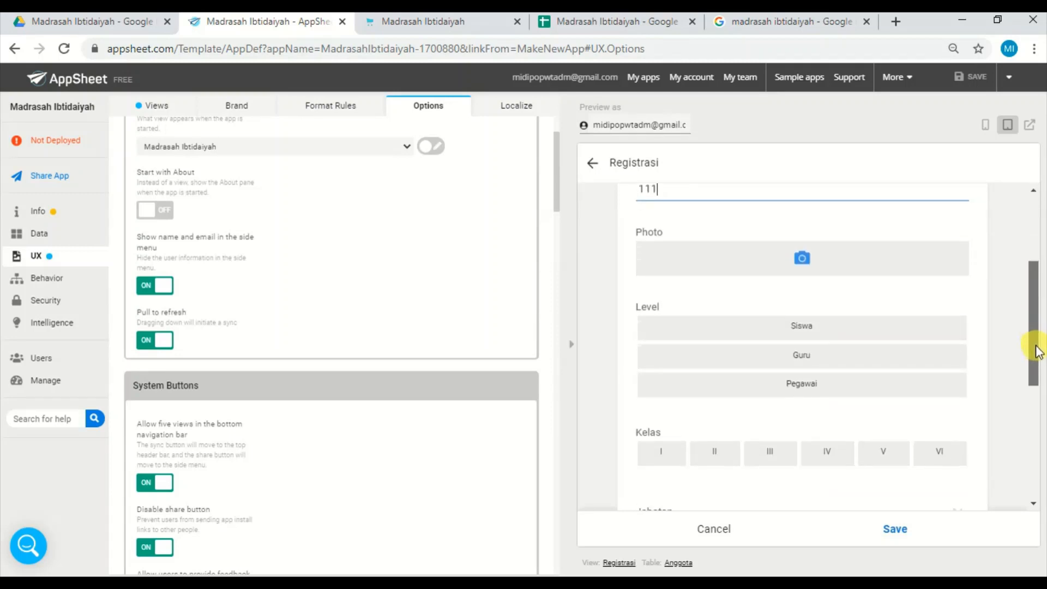
click(866, 359)
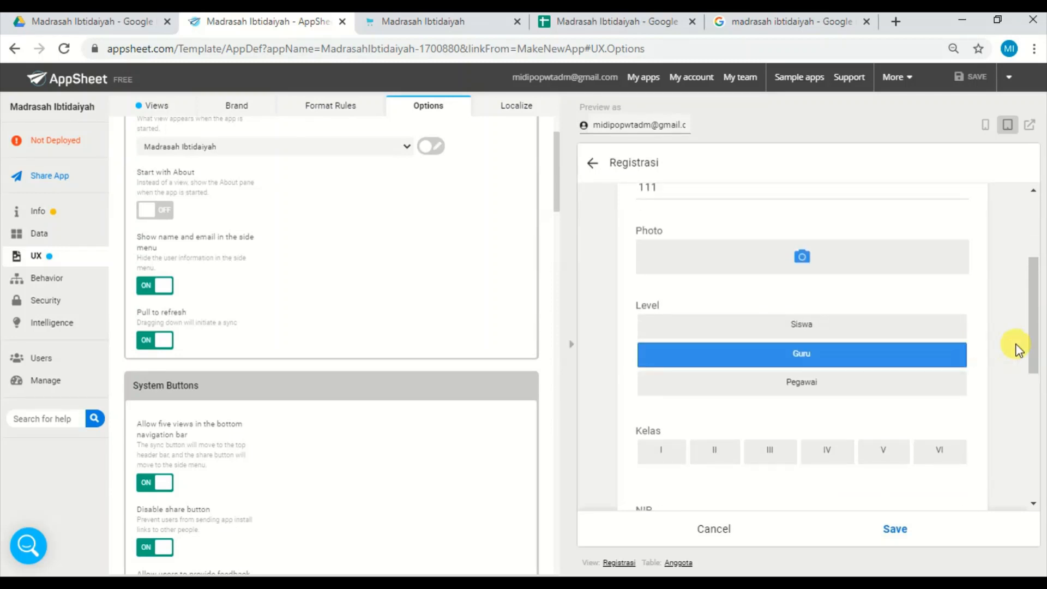
Leave Kelas, NIP and the remaining fields blank and save the teacher registration.
drag(1029, 346, 1031, 414)
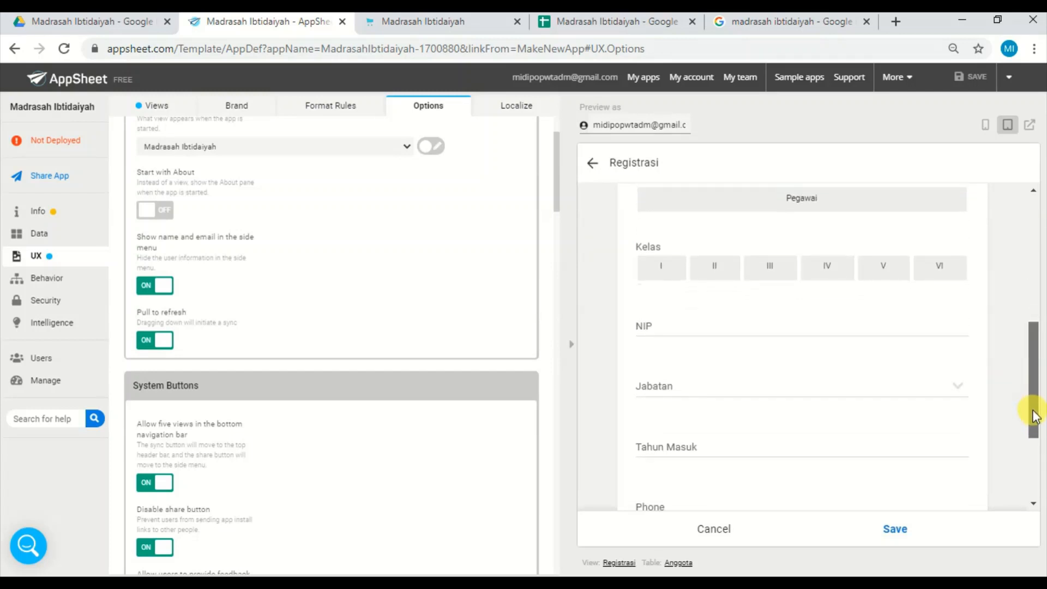
click(667, 273)
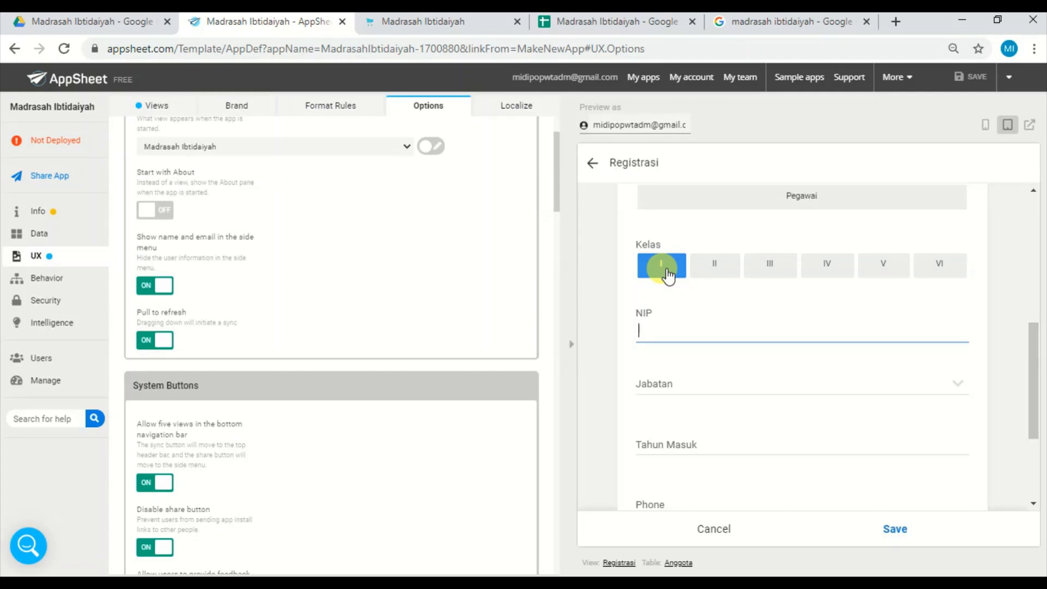
click(667, 273)
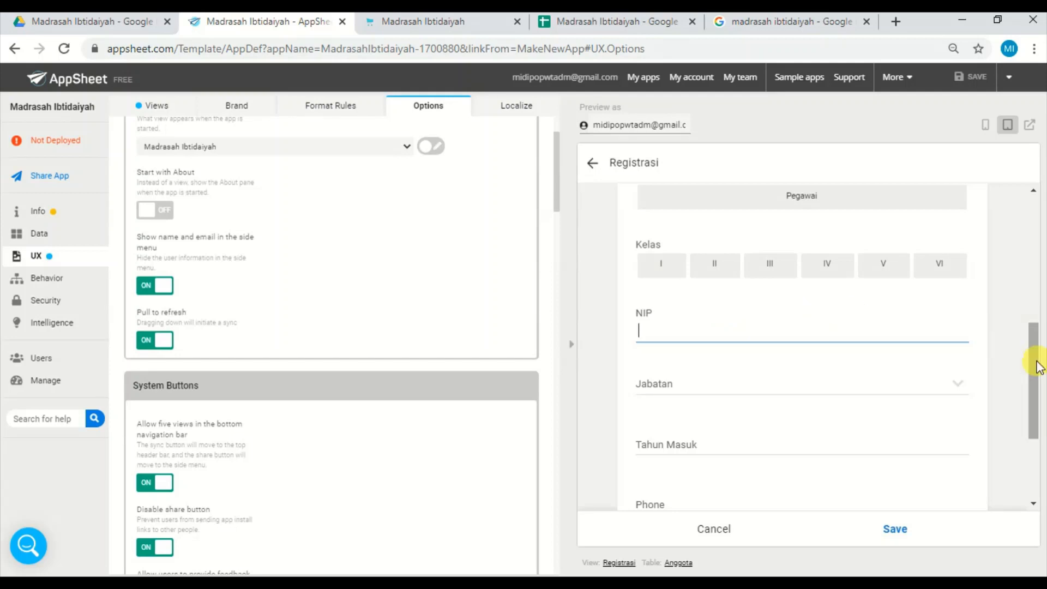
drag(1036, 368, 1036, 395)
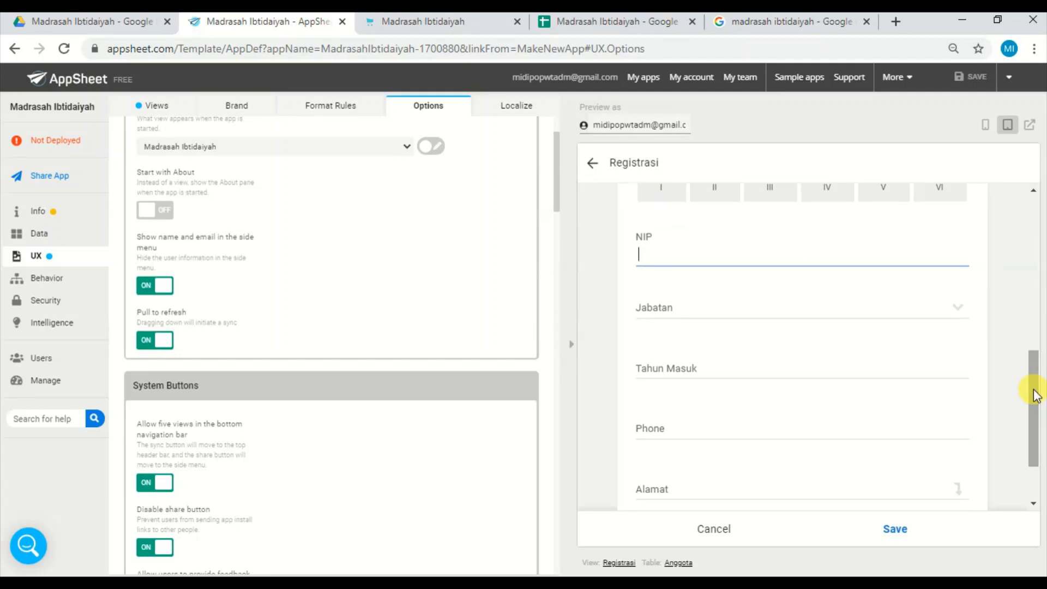
click(896, 530)
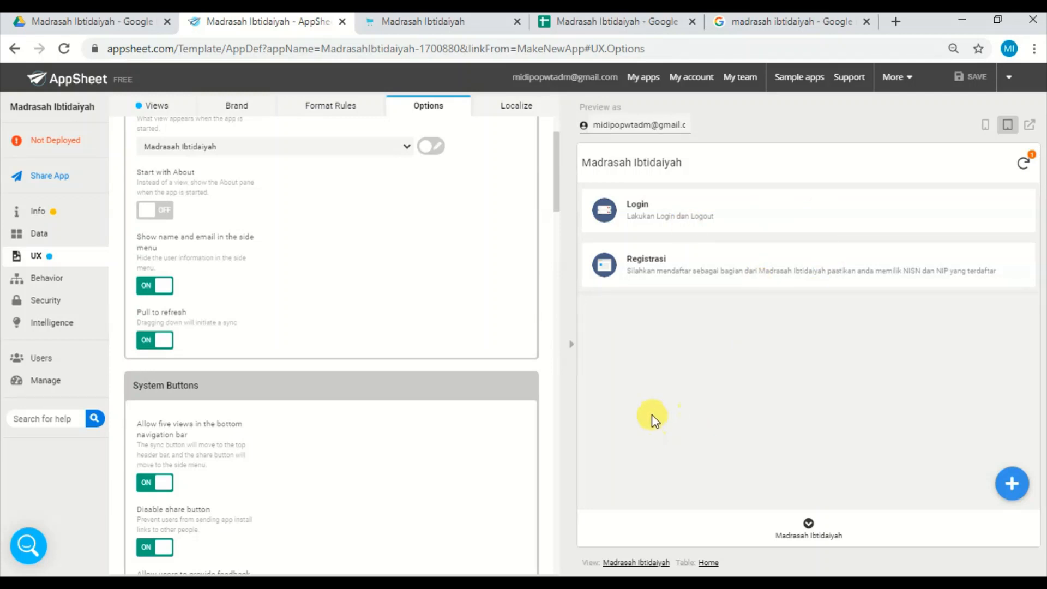
Open the Login form in the preview and log in with username guru and the account password.
click(808, 218)
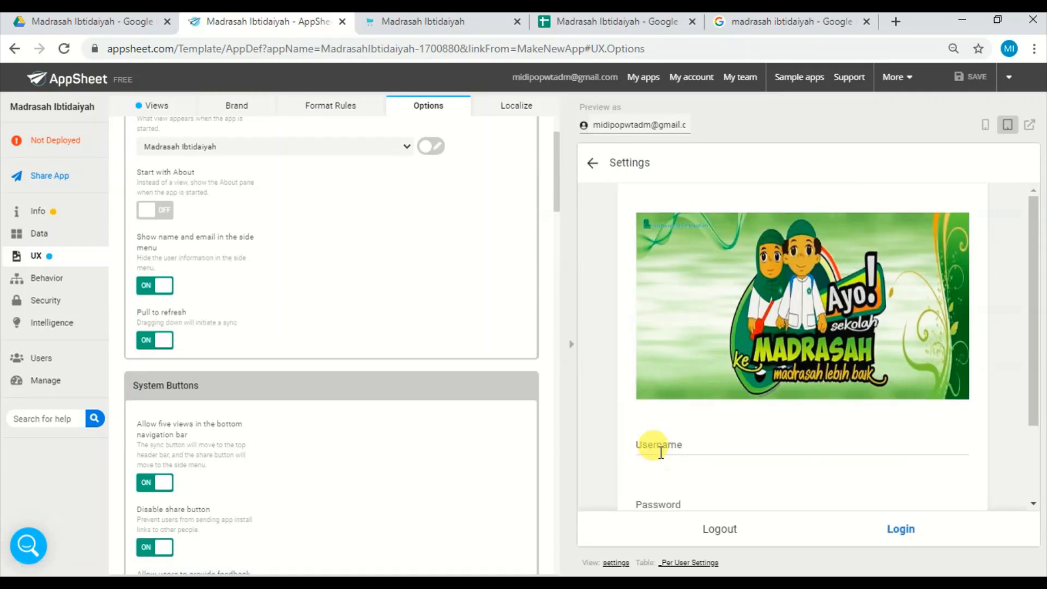
click(661, 452)
text(g)
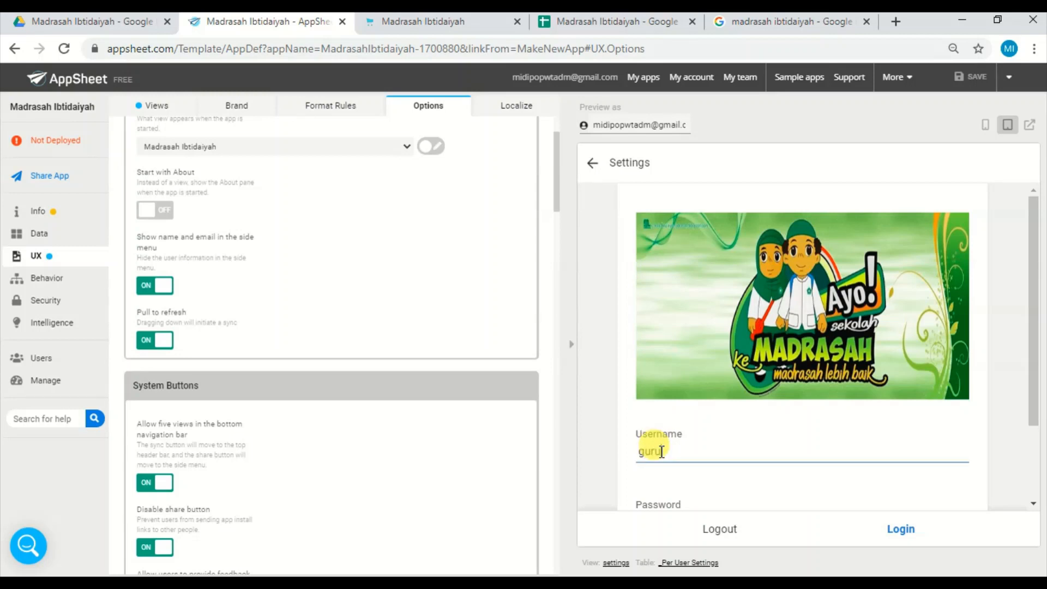
text(uru)
click(684, 499)
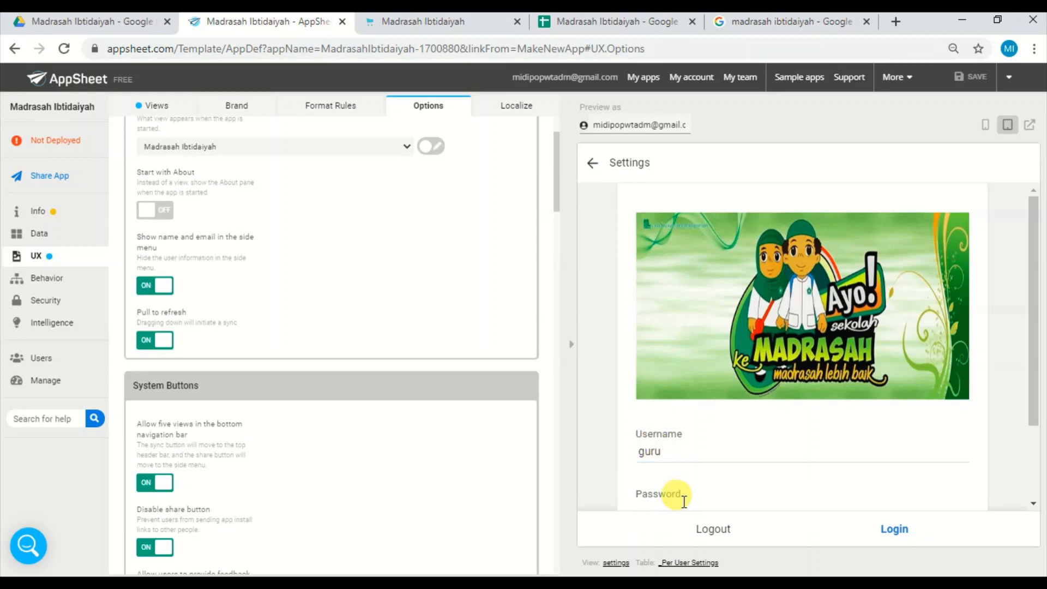
text(111)
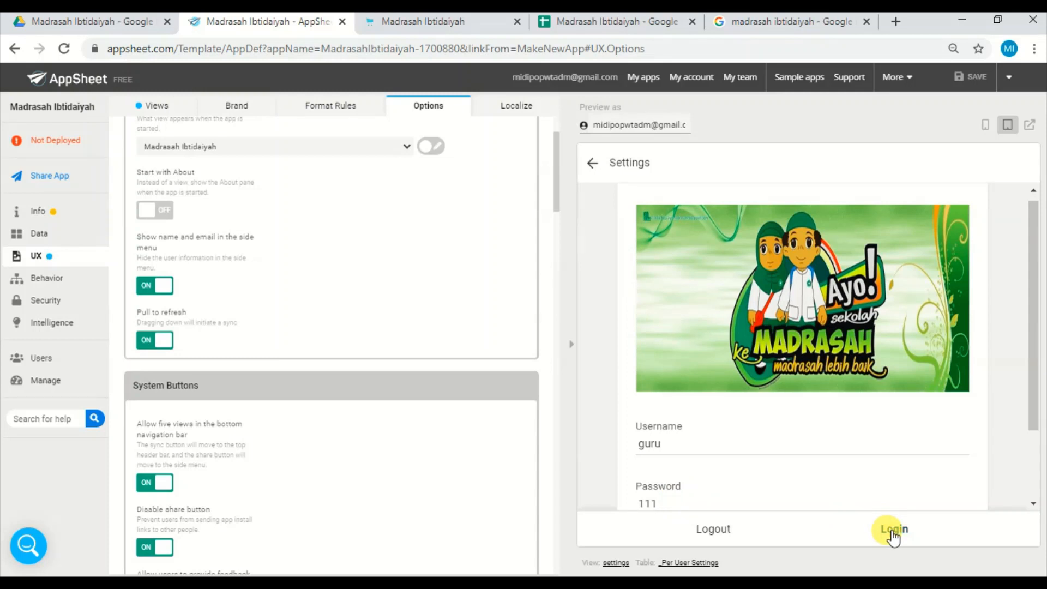
click(893, 532)
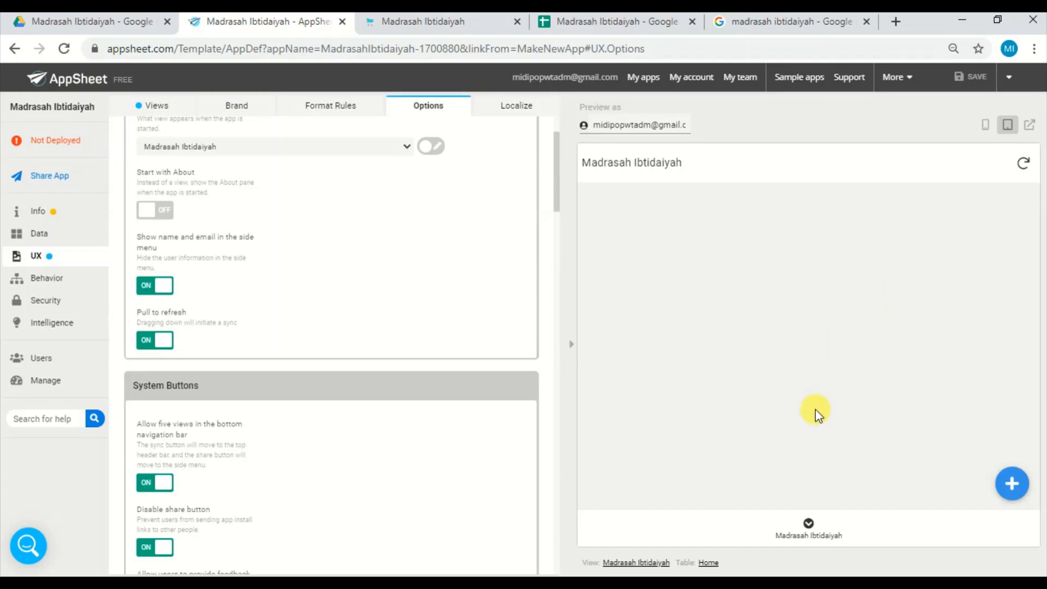
Reload the Madrasah Ibtidaiyah home view in the preview and sync the app to check the teacher's menu.
click(808, 524)
click(1023, 164)
click(810, 518)
Switch to the Google Sheets spreadsheet and check the Menu sheet's levels and the teacher's Level entry in the Anggota sheet.
click(612, 21)
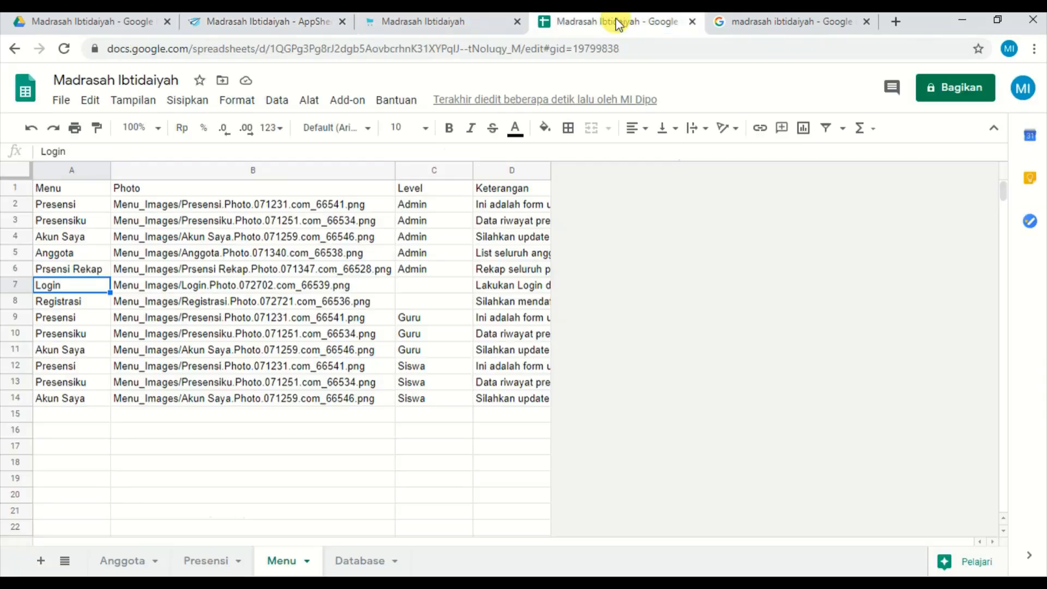
click(256, 381)
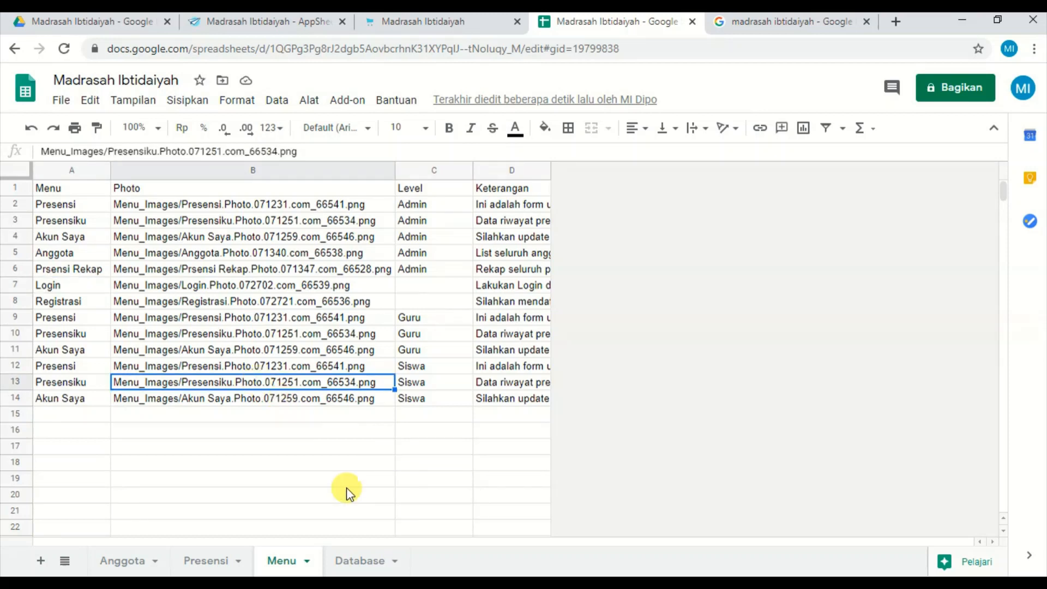
click(123, 557)
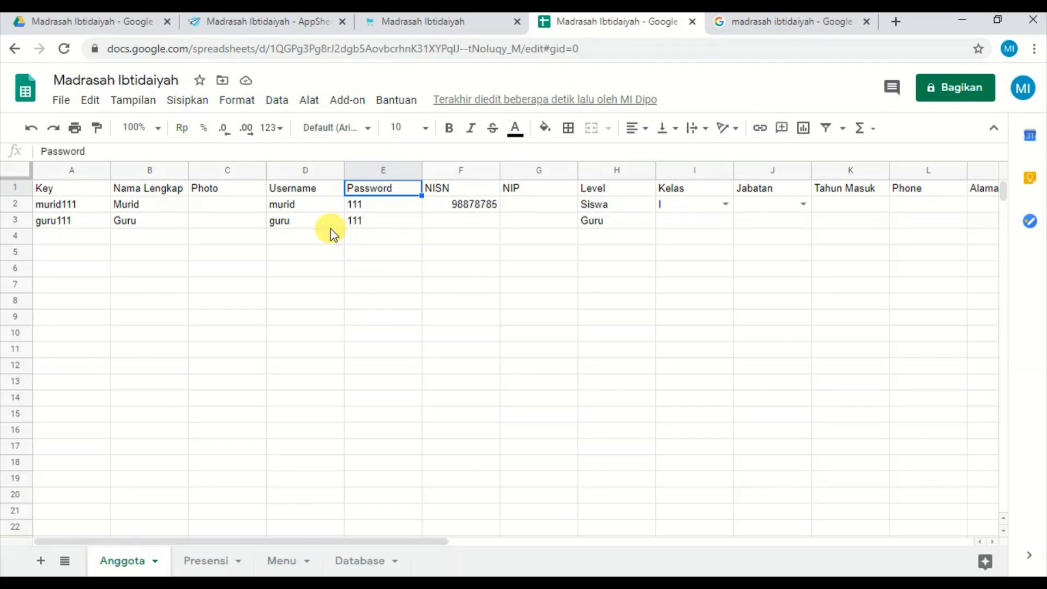
click(626, 223)
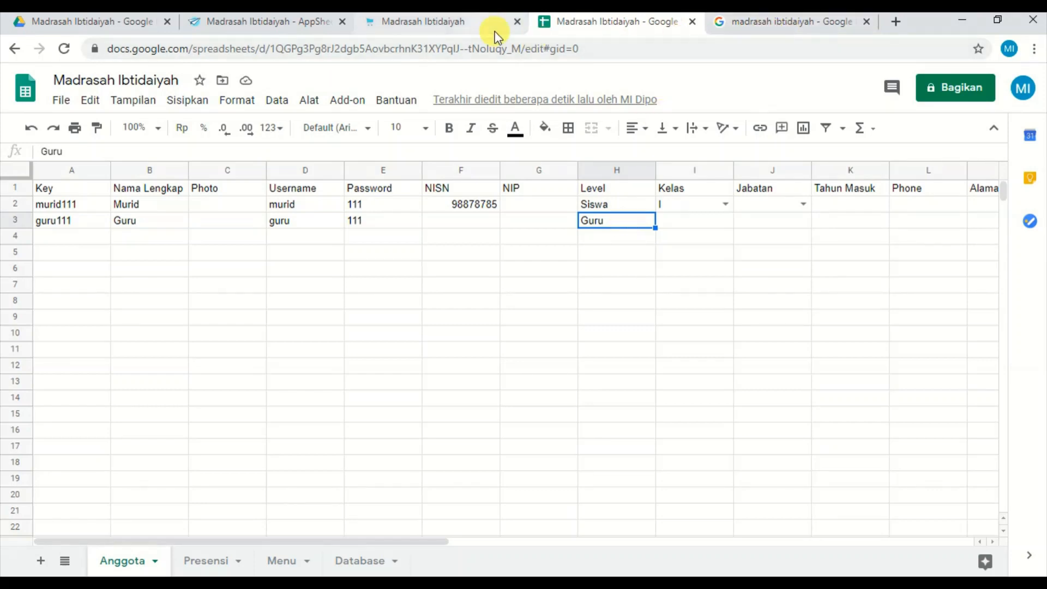
Return to the AppSheet editor, sync the preview again and recheck the Madrasah Ibtidaiyah home view.
click(287, 23)
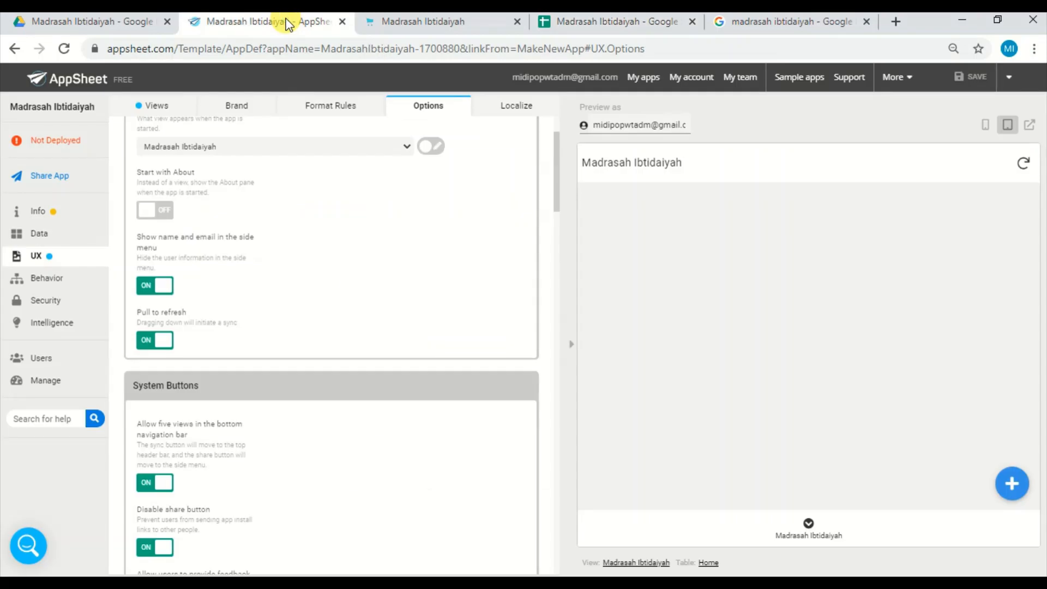
click(1023, 163)
click(808, 528)
Close the old app tab, then open the current app in a new browser tab and reload it.
click(518, 21)
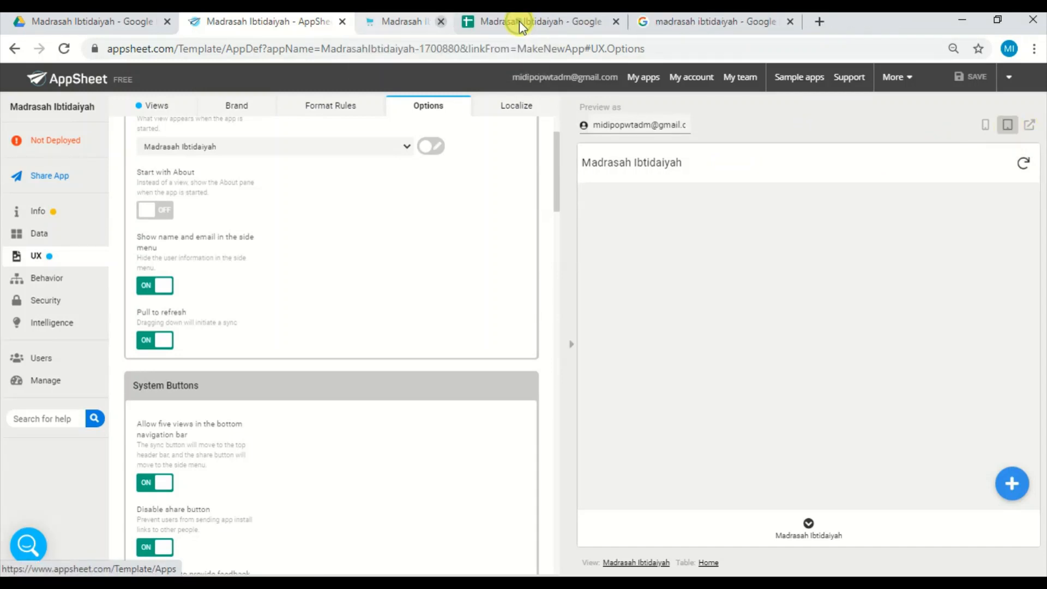
click(1030, 126)
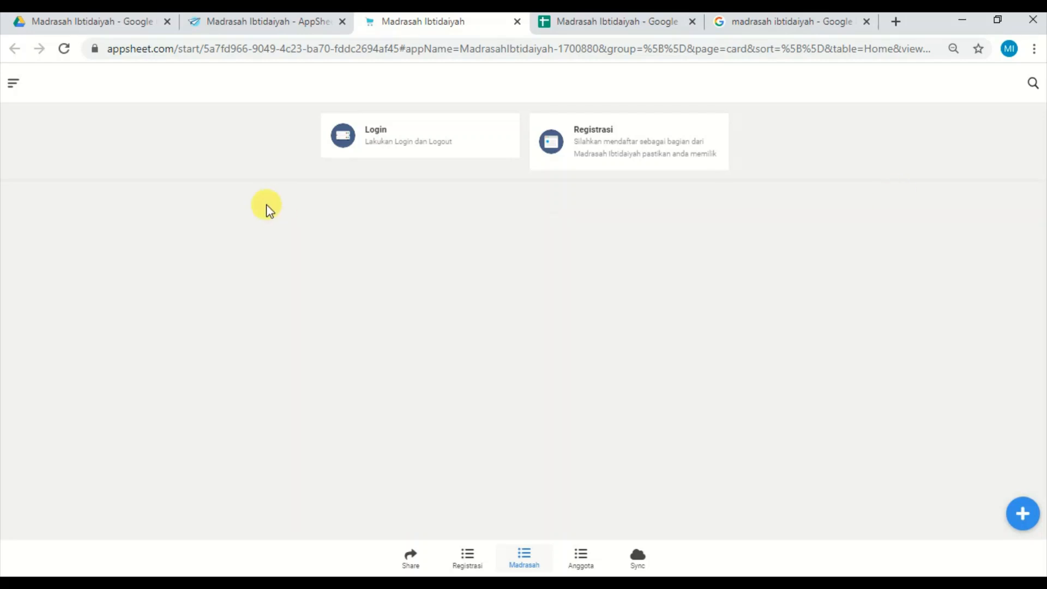
click(64, 50)
Open the Login form in the full-page app and log in with username murid and the account password.
click(457, 143)
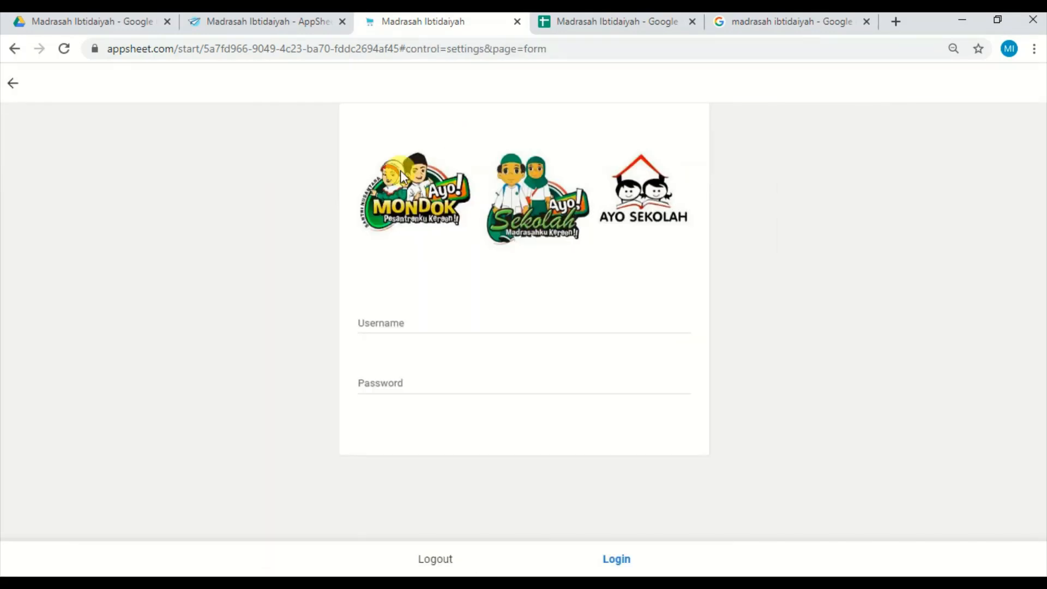
click(396, 320)
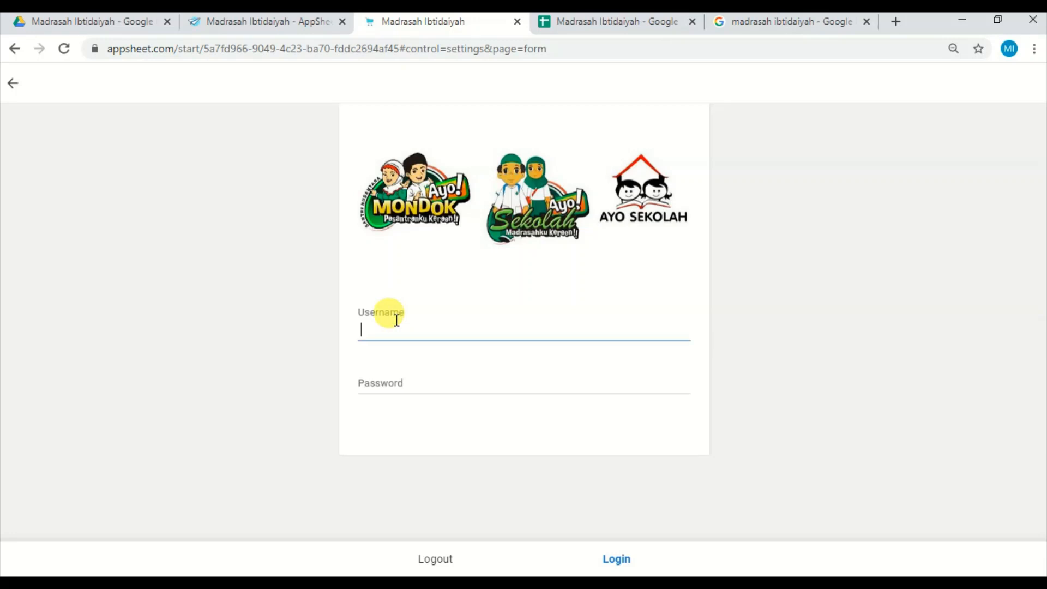
text(murid)
click(399, 375)
text(111)
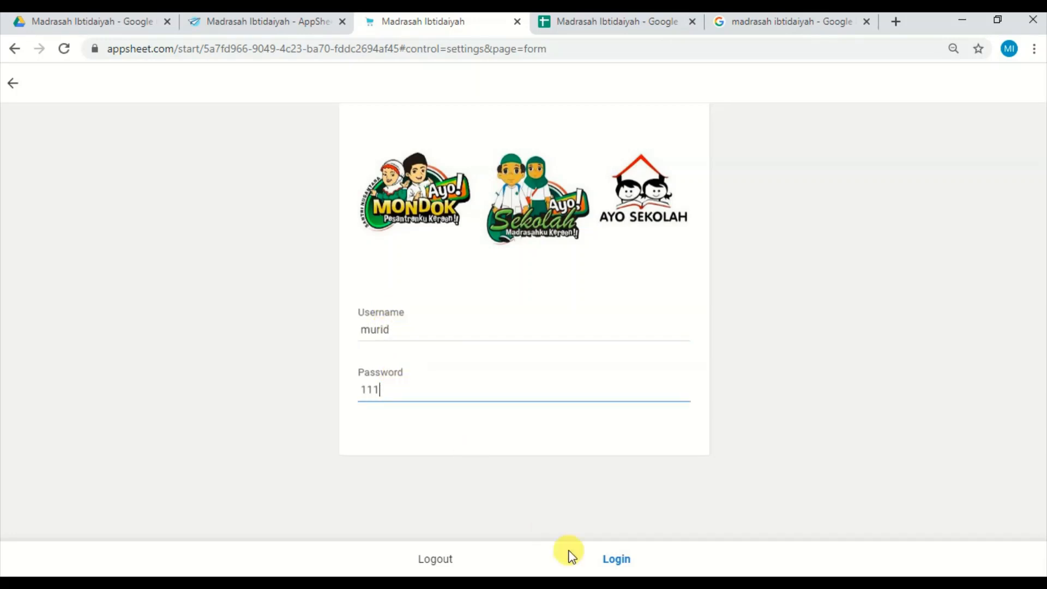
click(617, 559)
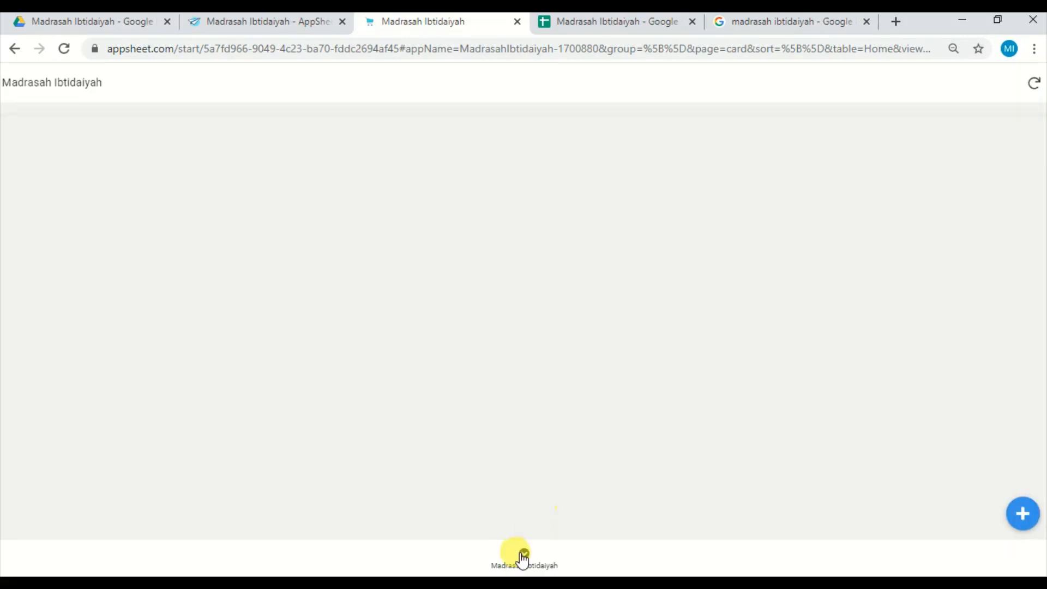
Reload the Madrasah Ibtidaiyah home view in the full-page app and sync it to check the student's menu.
click(522, 554)
click(522, 553)
click(1034, 84)
click(1037, 93)
Return to the AppSheet editor, hide the preview and open the settings of the Home slice in the app's data.
click(279, 25)
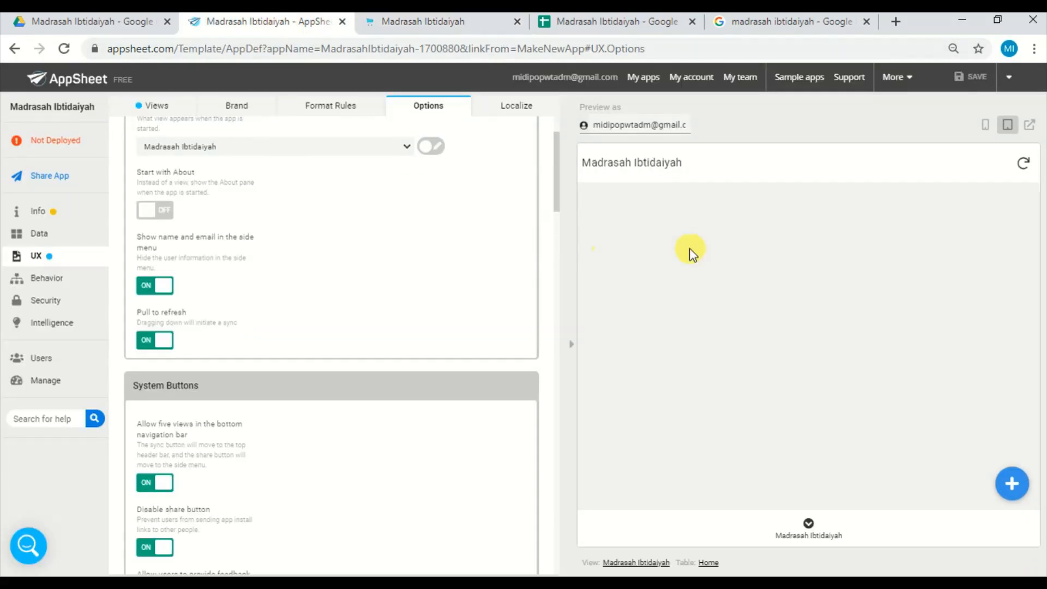
click(568, 348)
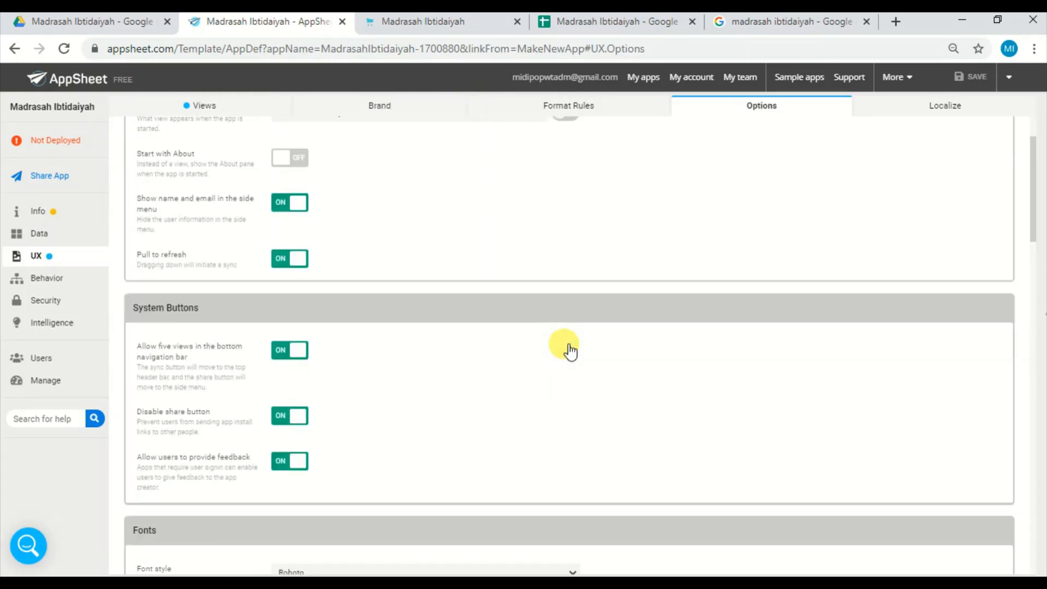
click(52, 234)
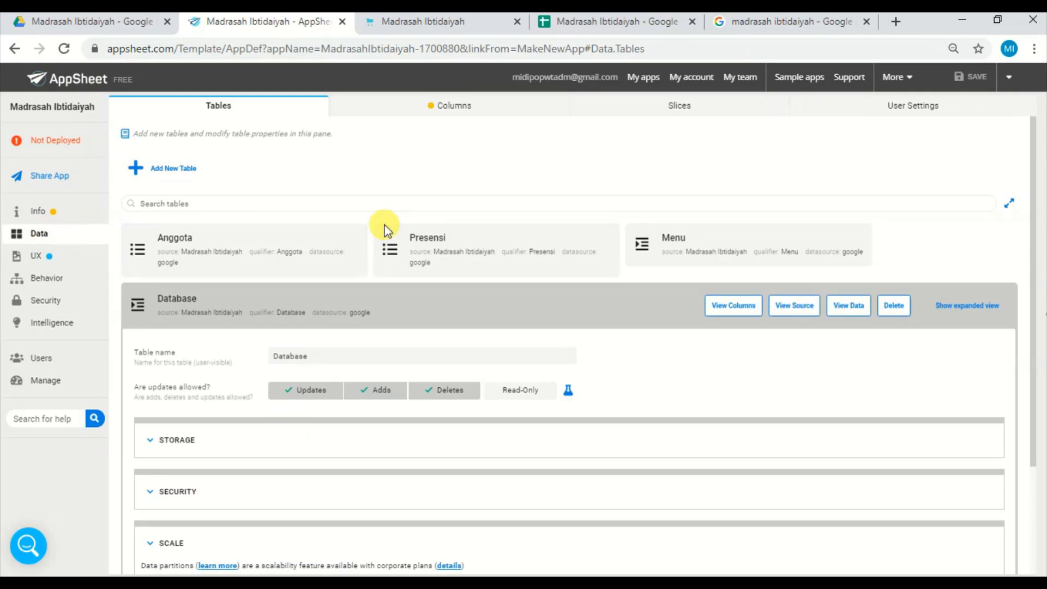
click(346, 301)
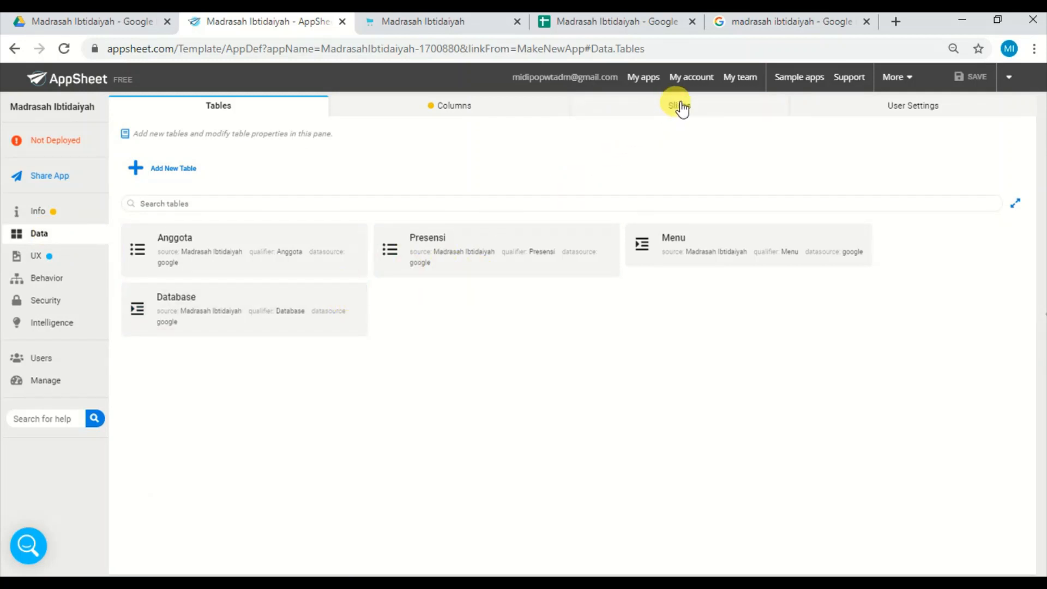
click(680, 108)
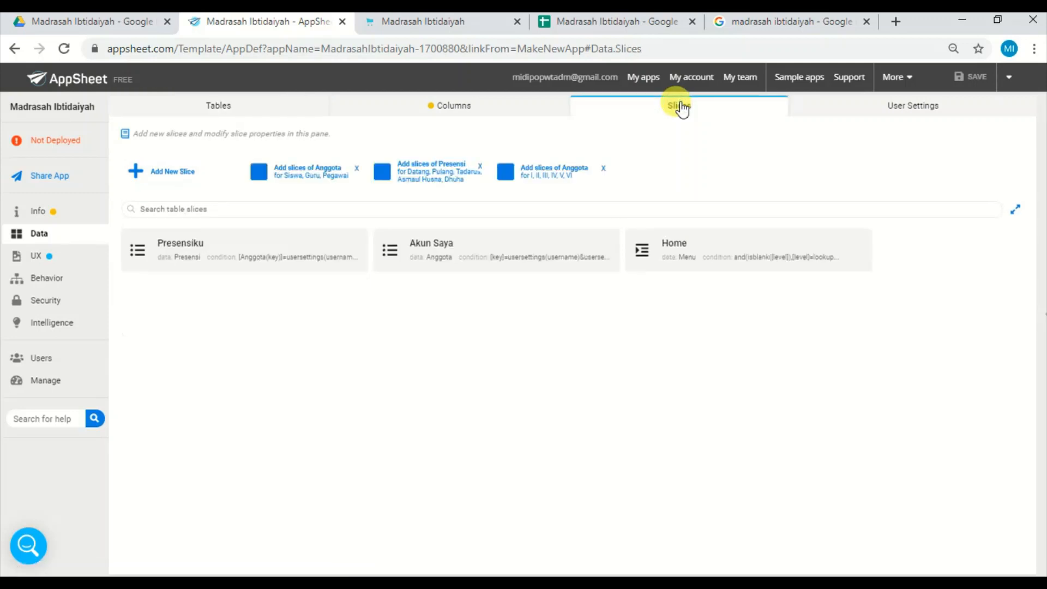
click(710, 252)
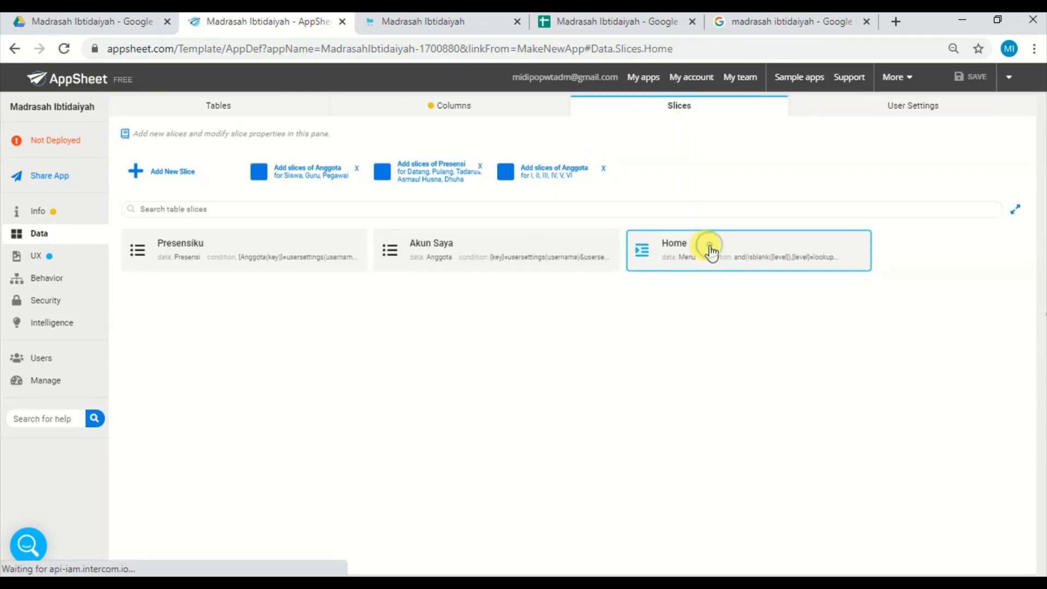
Examine the Home slice's row filter condition in the Expression Assistant and close it without saving.
click(470, 339)
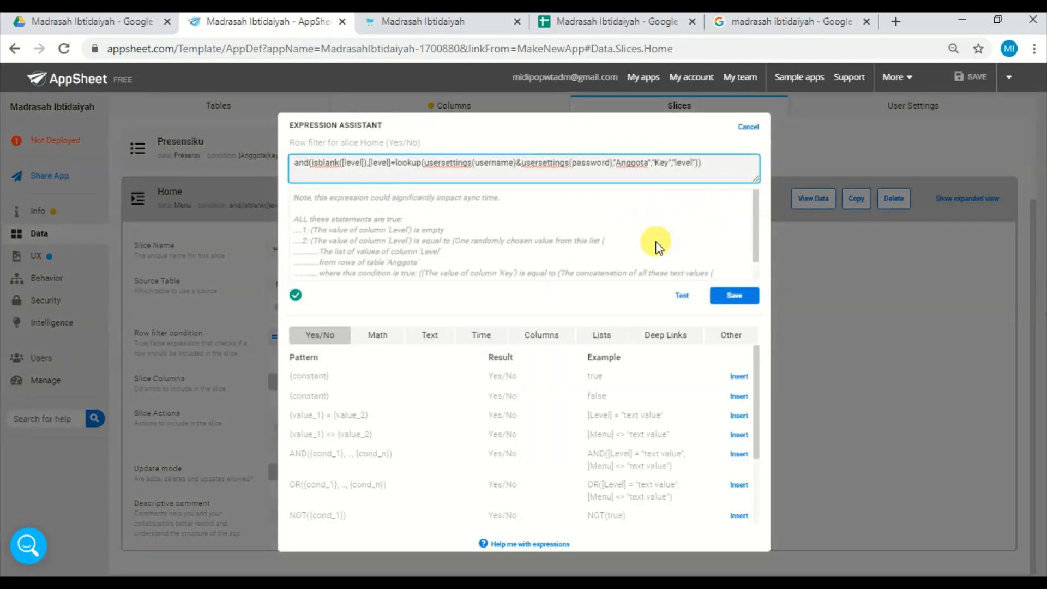
scroll(480, 213, up, 5)
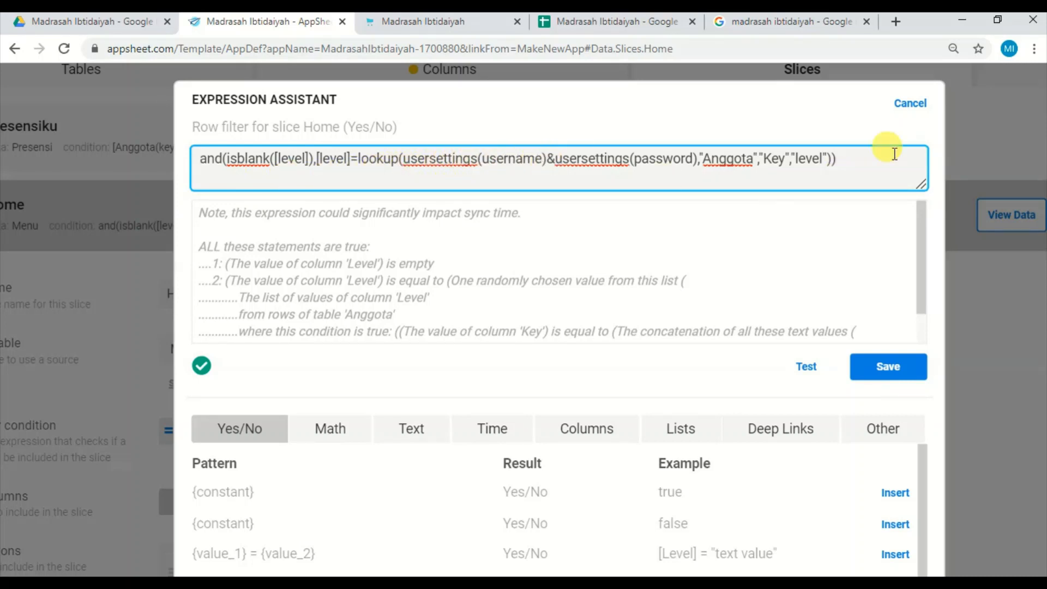
click(908, 100)
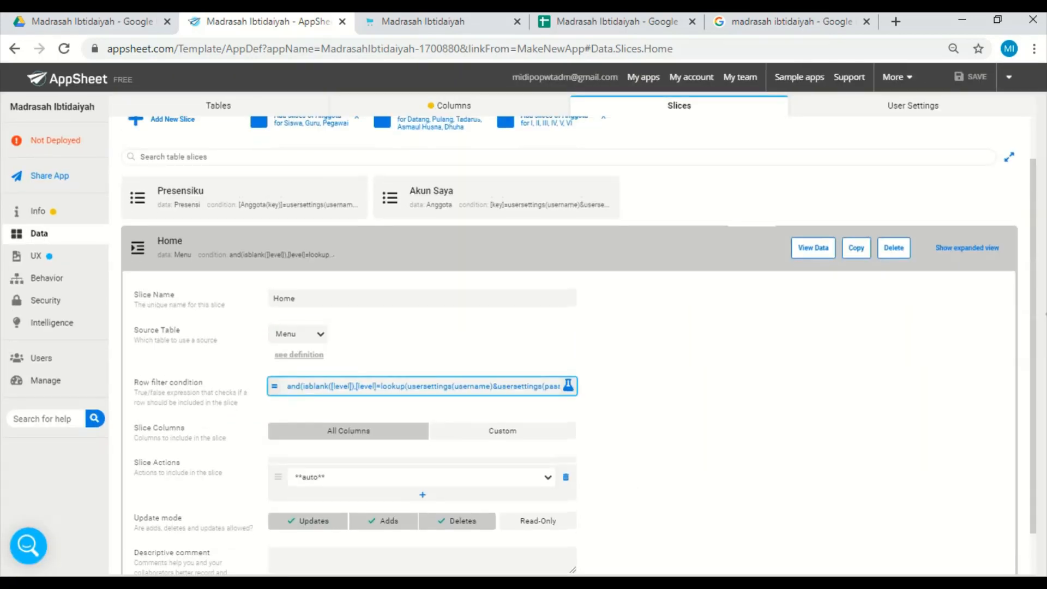
Collapse the Home slice and open the column definitions of the Presensi table.
scroll(767, 253, up, 1)
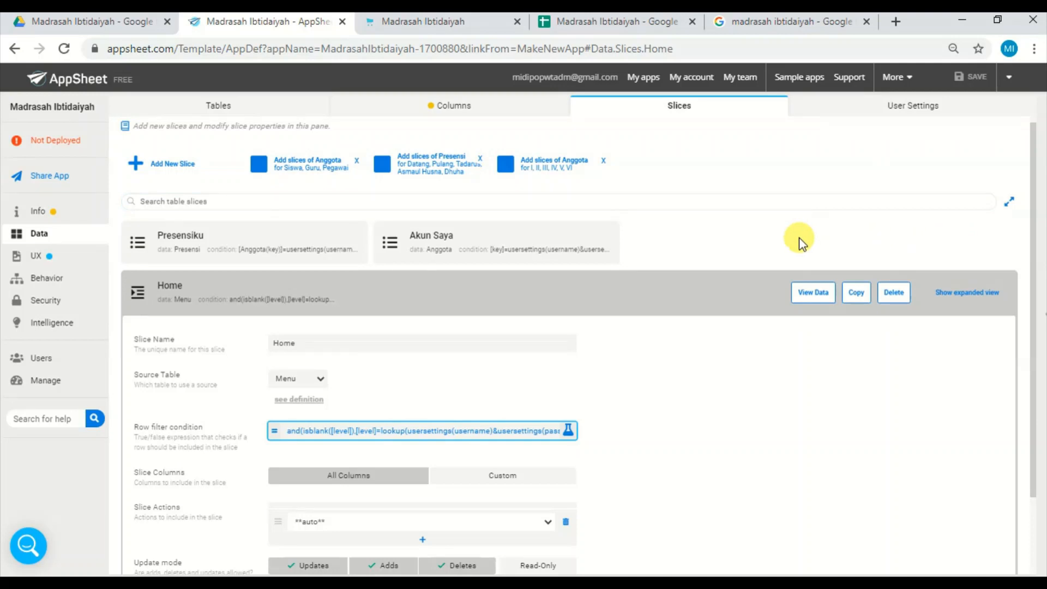
click(408, 297)
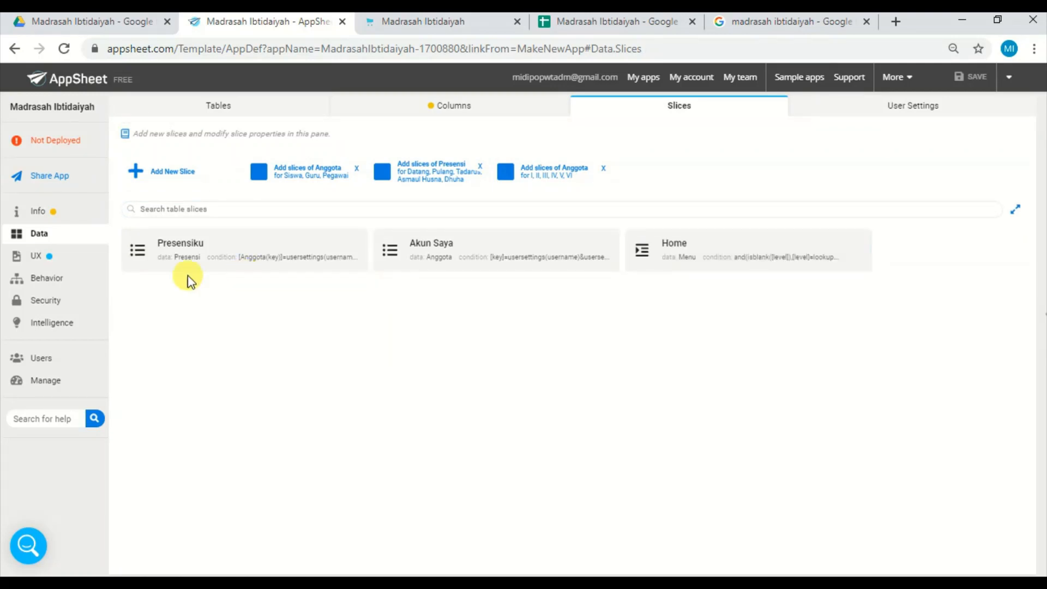
click(445, 111)
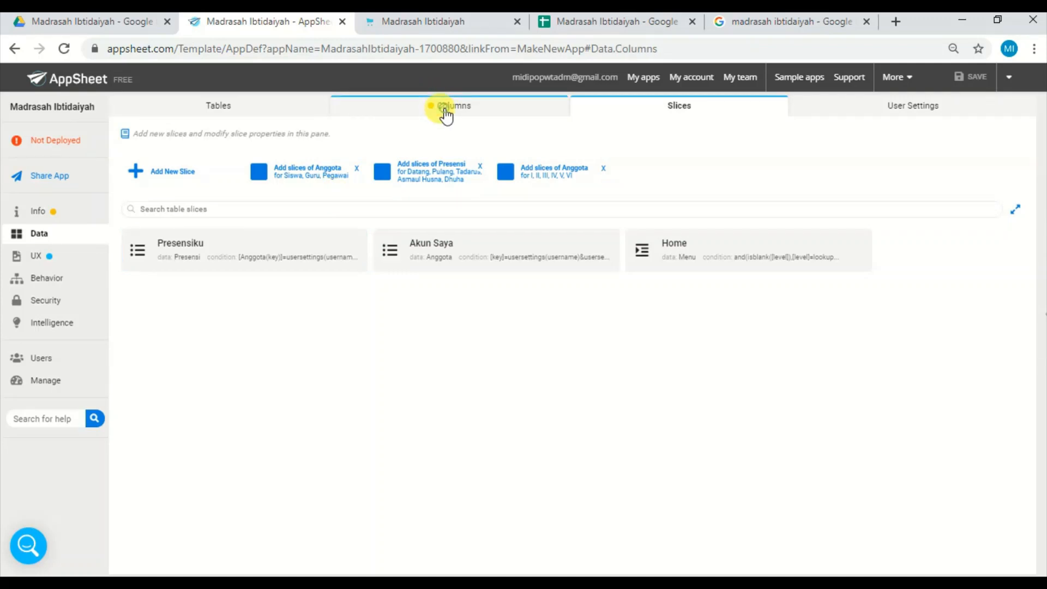
click(492, 240)
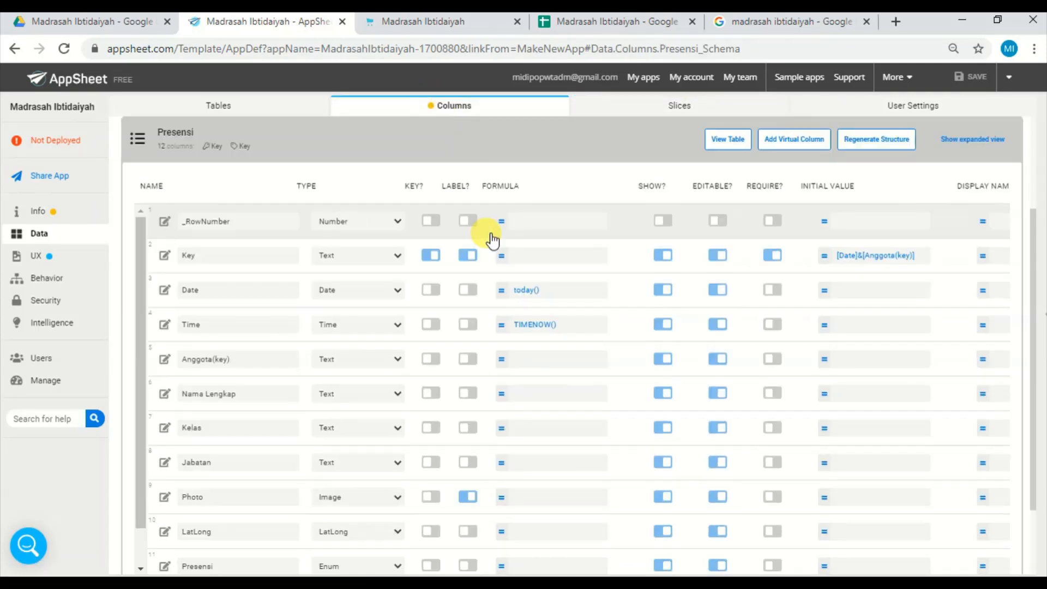
Toggle the Label option of Presensi's Jabatan column on and back off, and save and verify the app data.
click(473, 465)
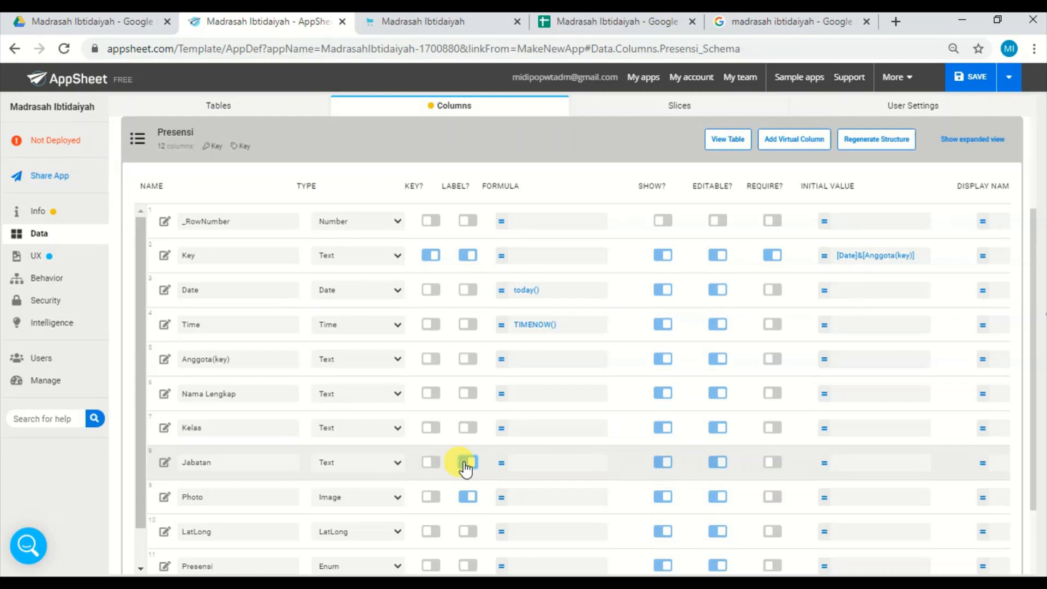
click(467, 462)
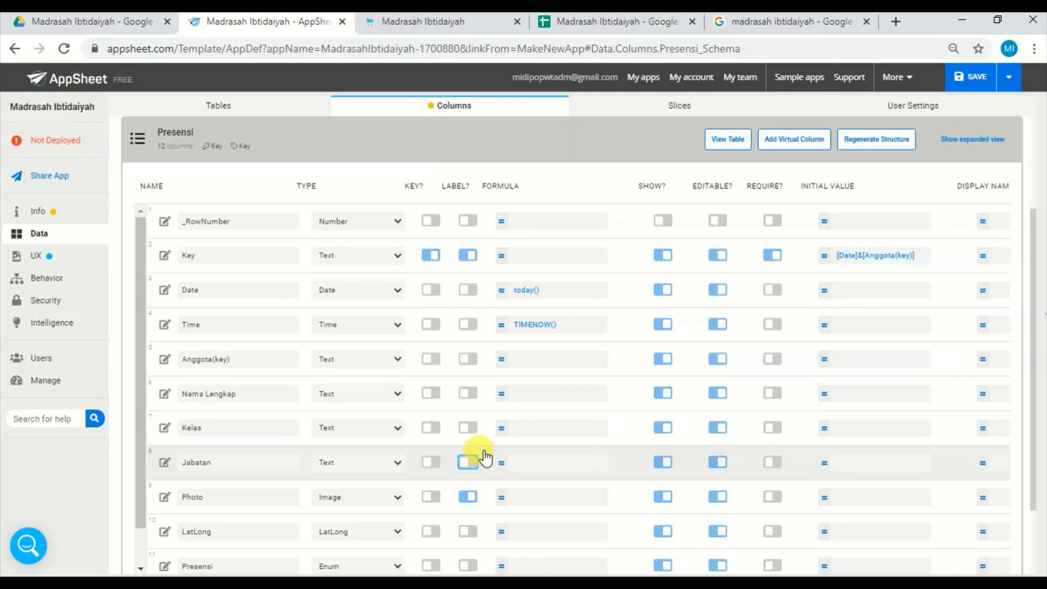
click(1009, 83)
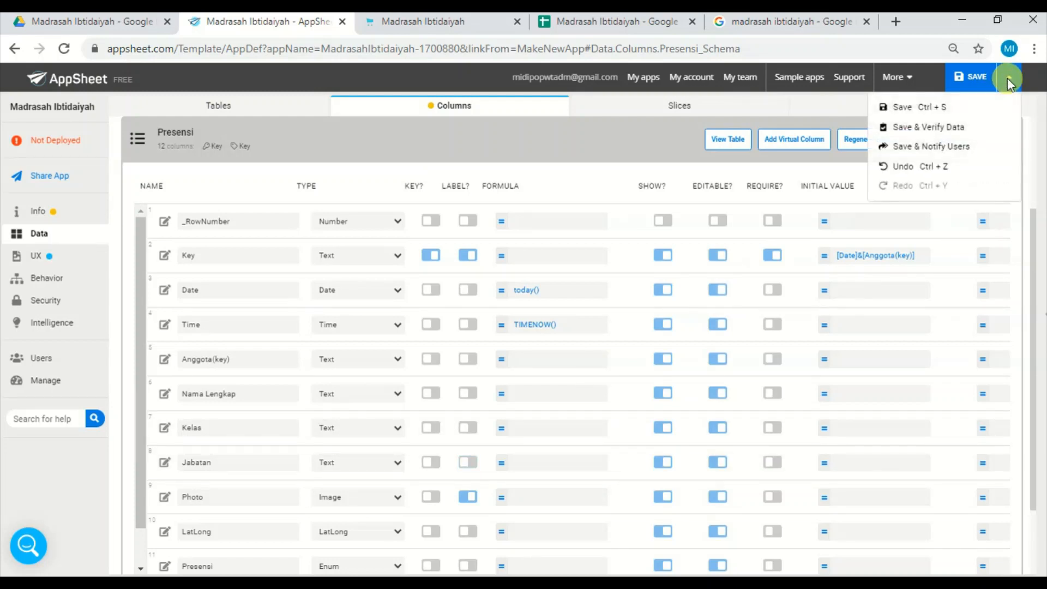
click(958, 133)
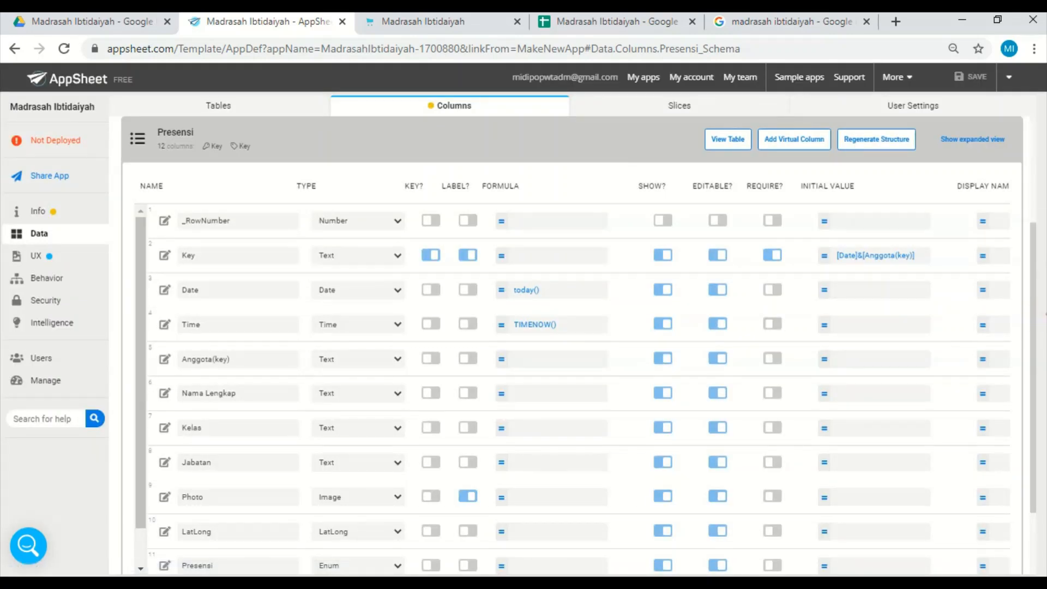
Show the app preview and log in with username guru and the account password to check the teacher's home menu.
click(1043, 313)
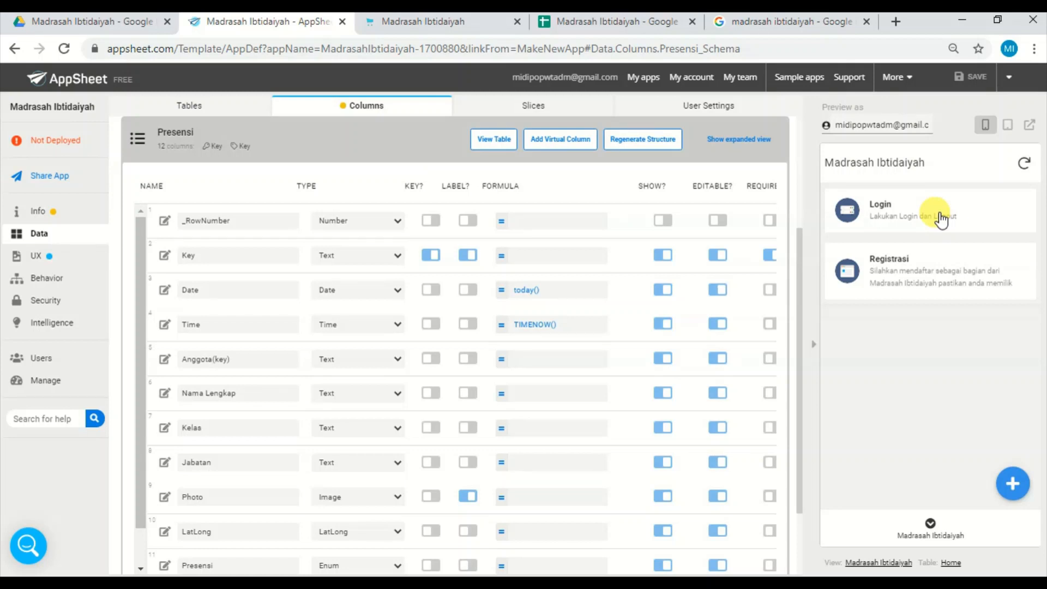
click(939, 217)
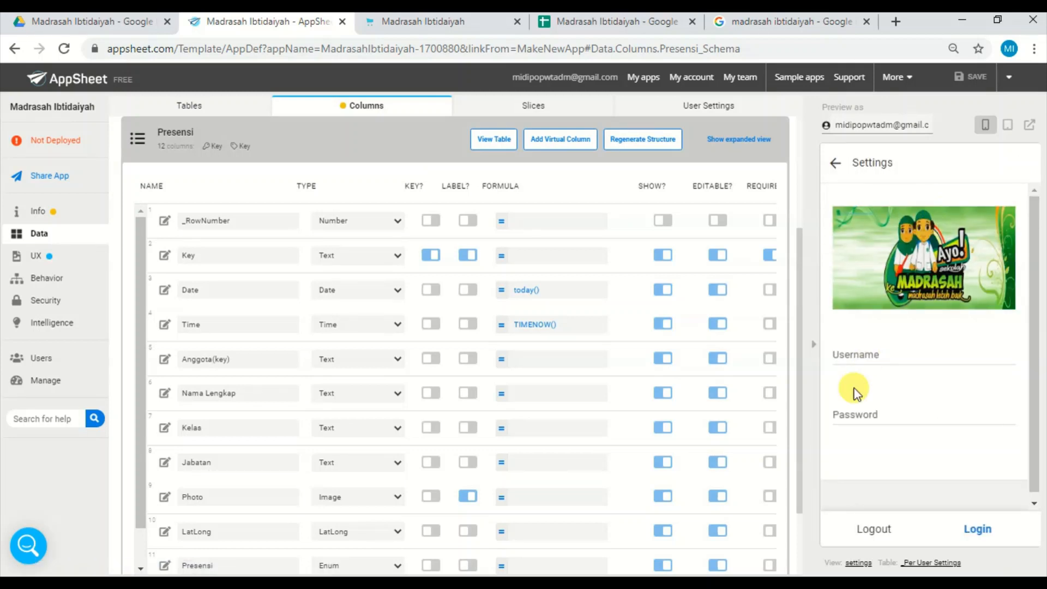
click(872, 350)
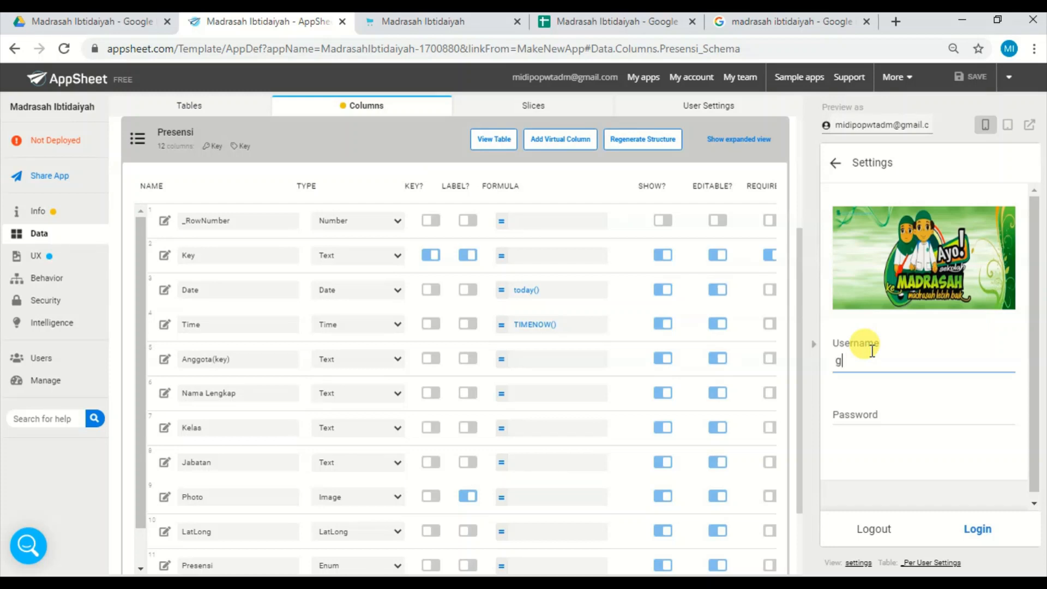
text(guru)
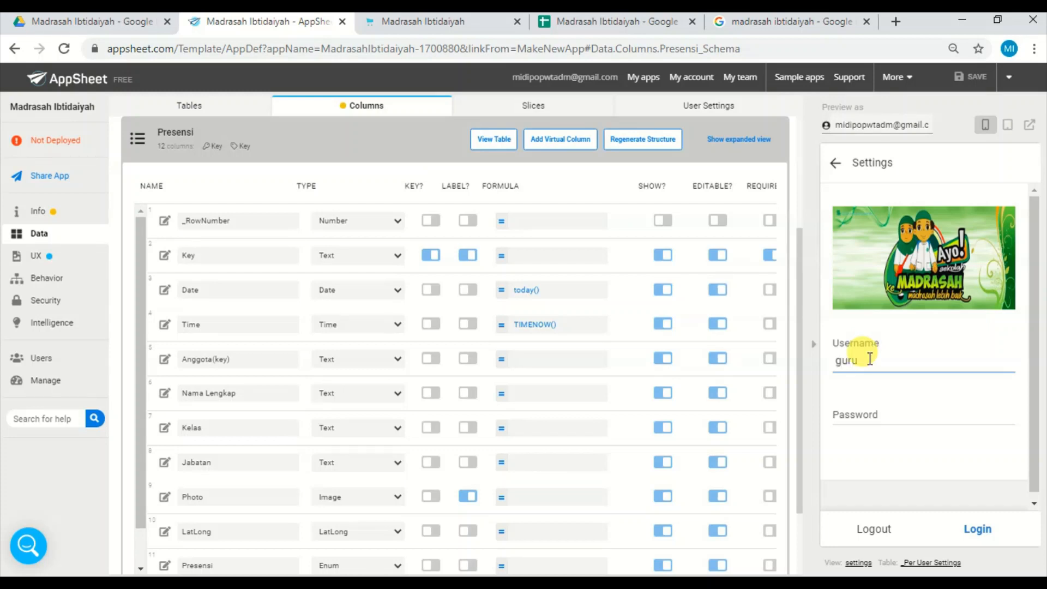
click(865, 413)
text(111)
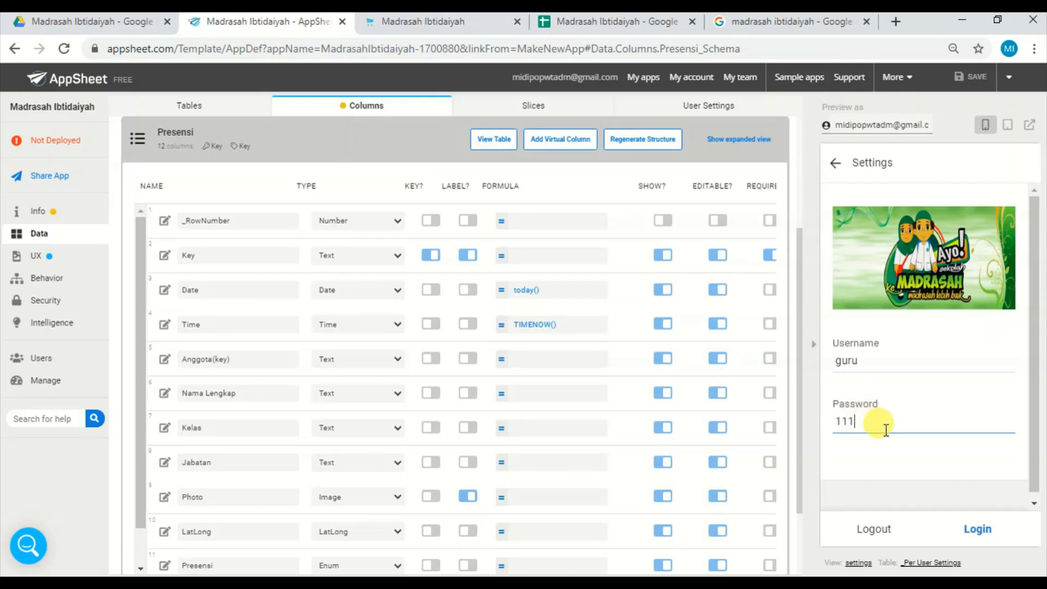
click(979, 528)
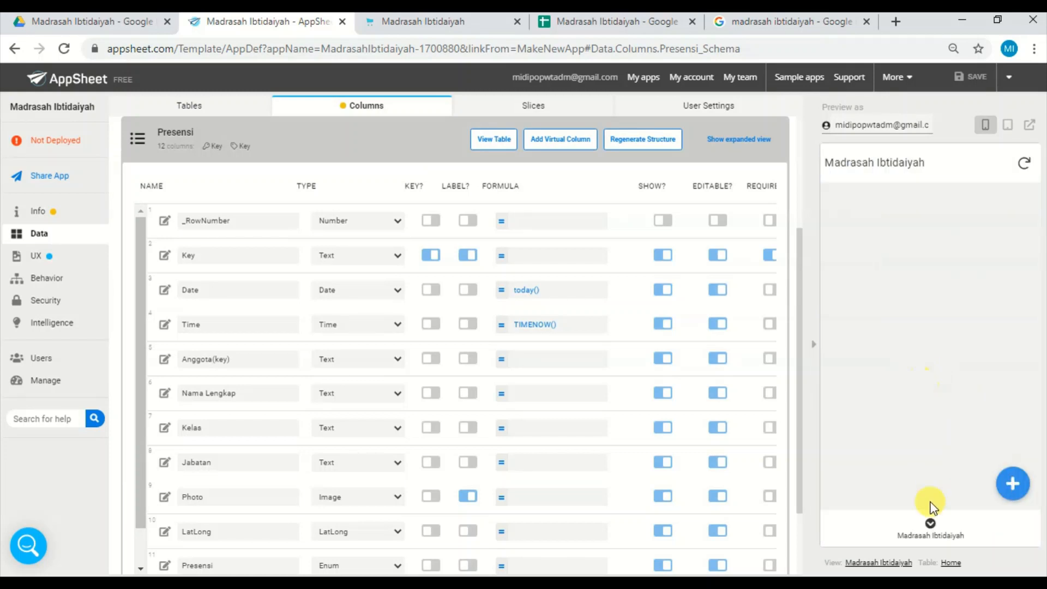
click(931, 525)
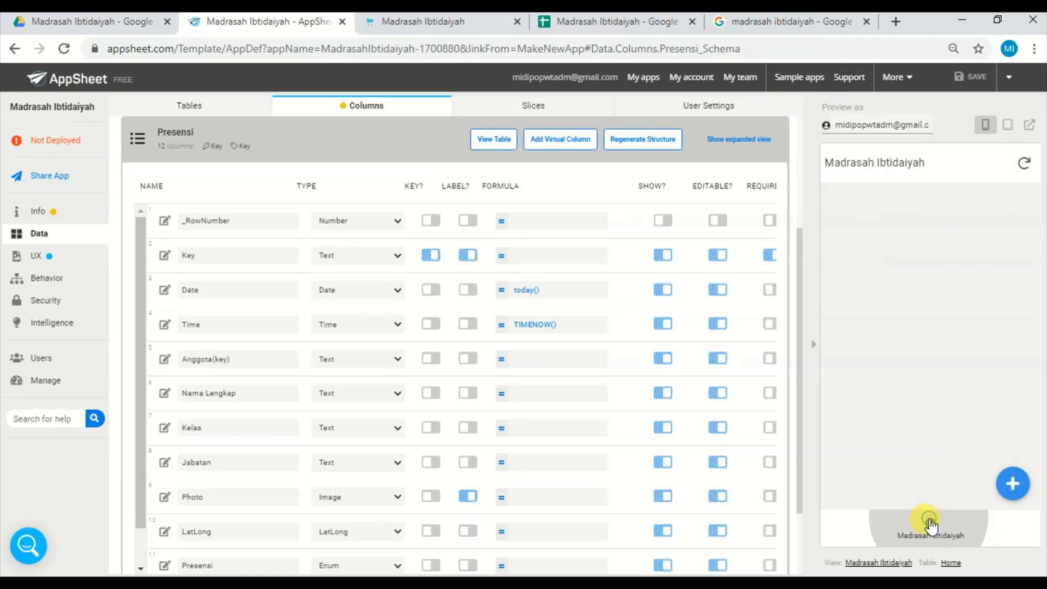
Turn off Reset on edit for the Username column in the per-user settings.
click(711, 107)
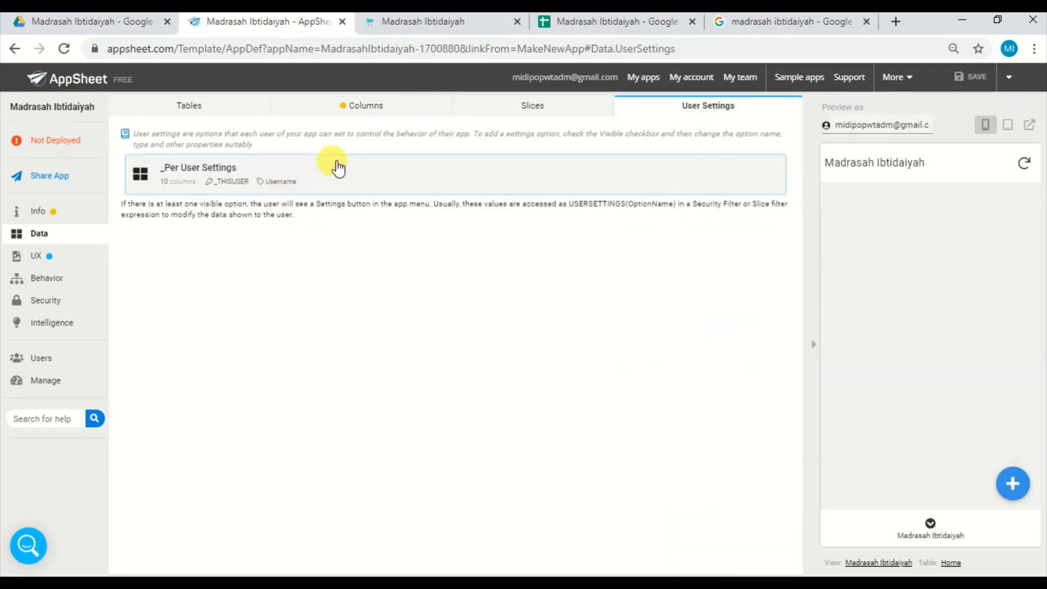
click(342, 171)
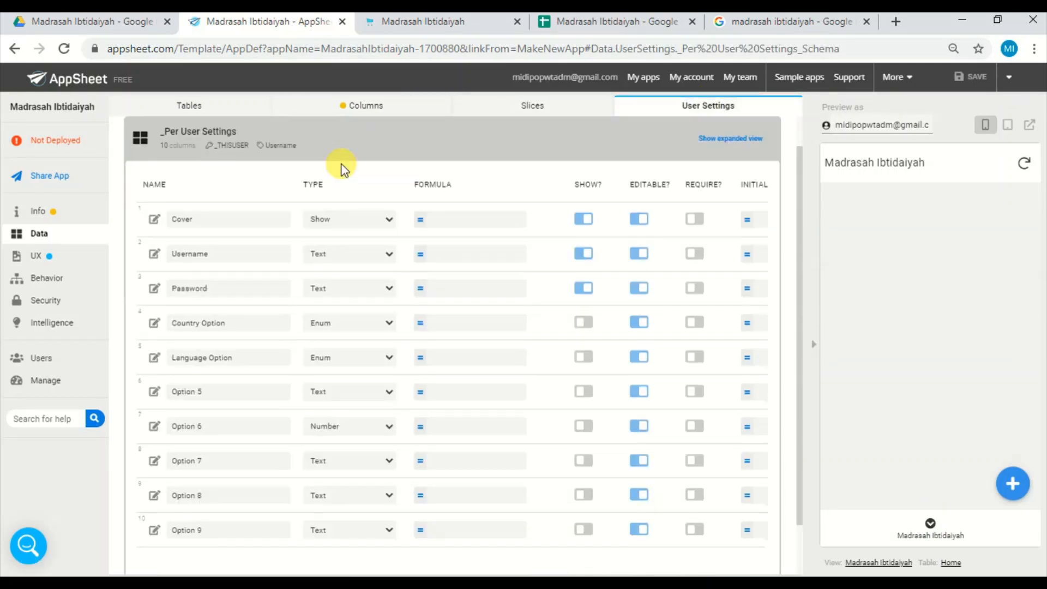
click(156, 253)
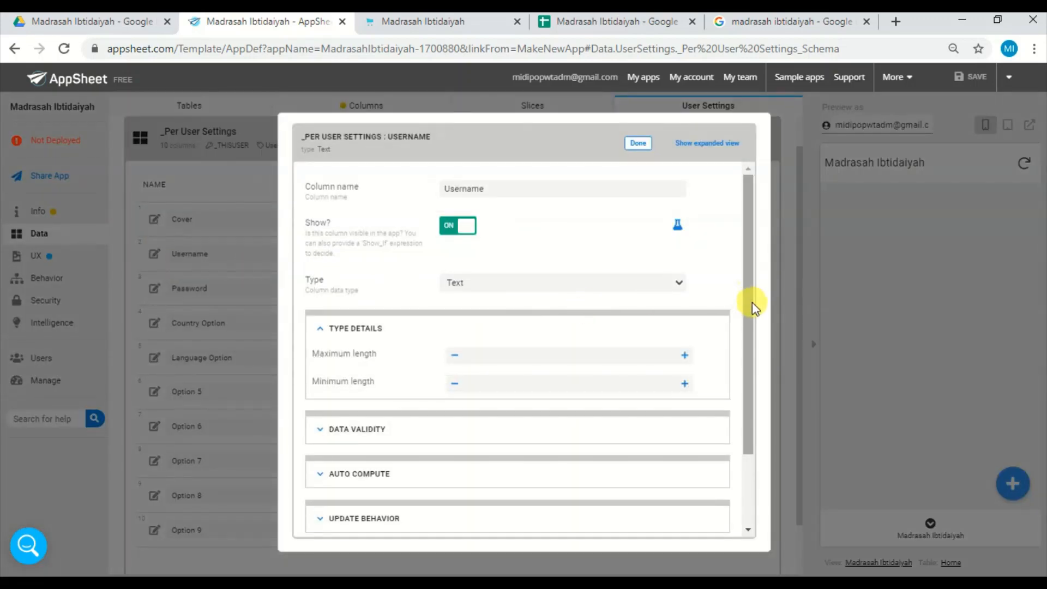
drag(748, 302, 741, 390)
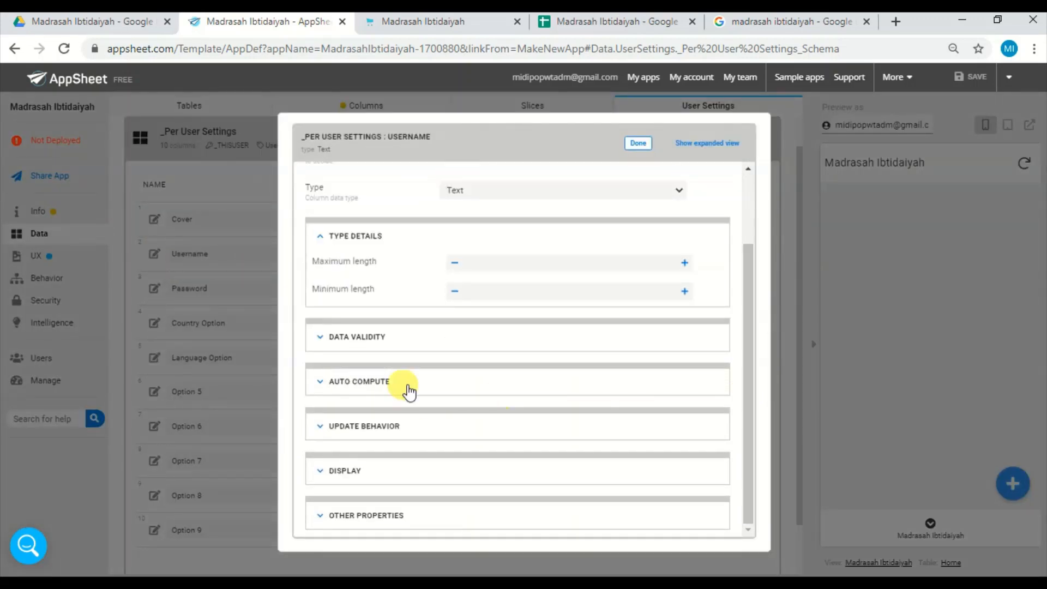
click(434, 430)
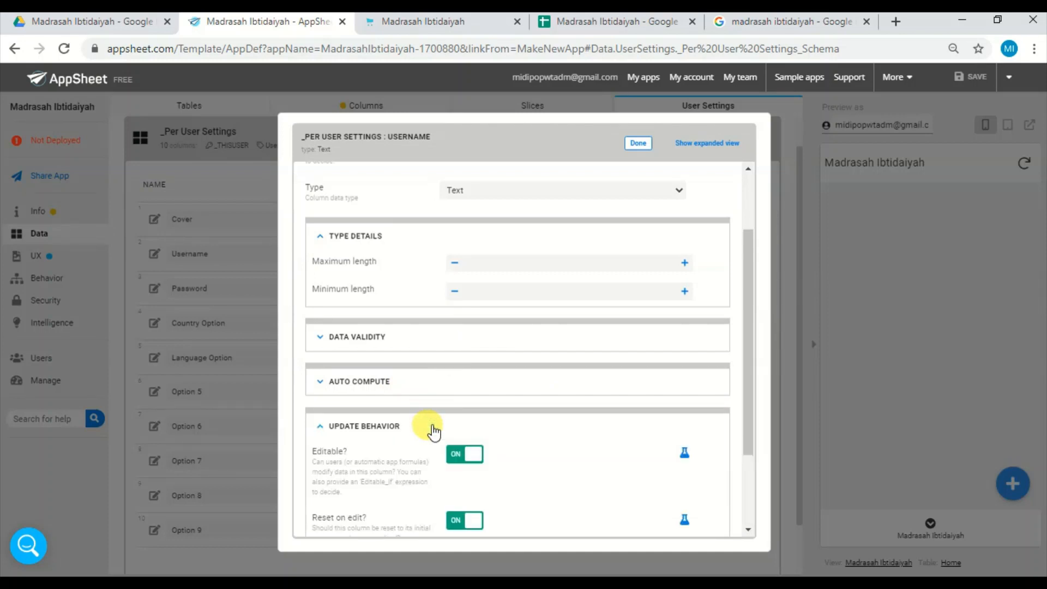
click(464, 521)
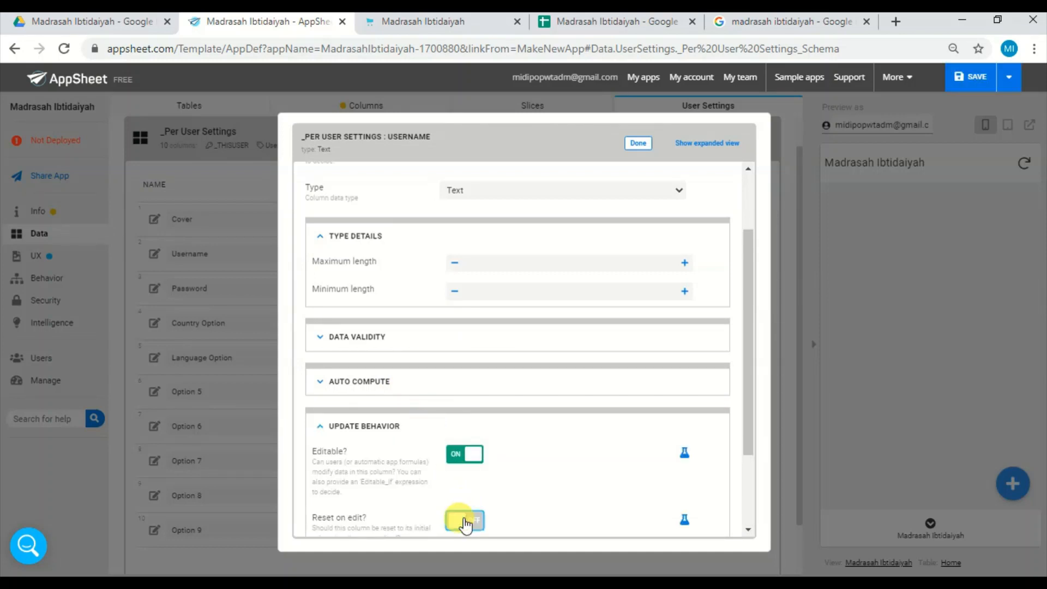
click(638, 144)
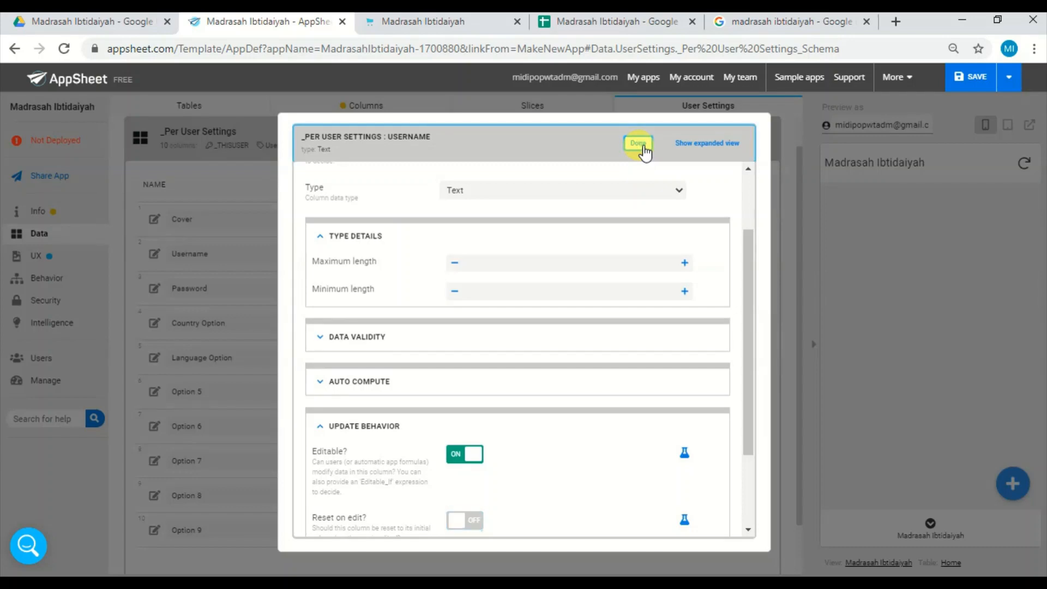
Turn off Reset on edit for the Password column in the per-user settings and save the app.
click(155, 288)
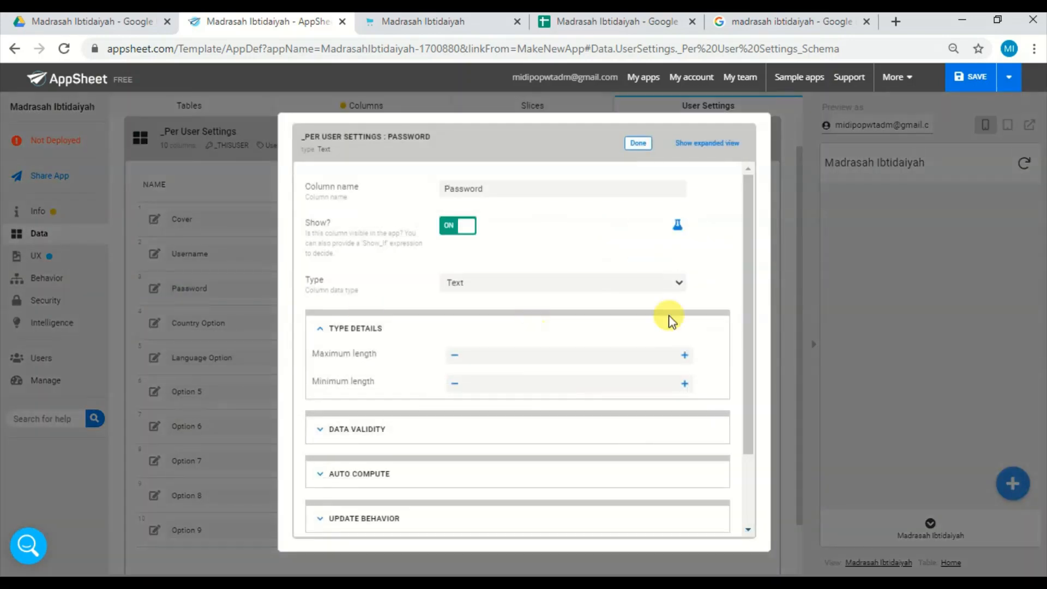
drag(748, 329, 748, 402)
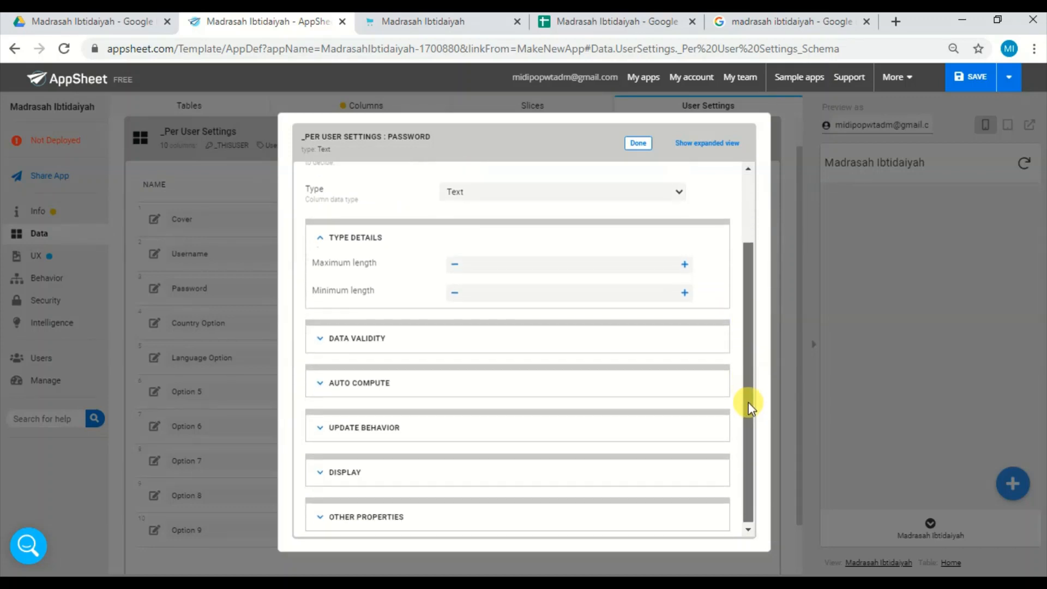
click(433, 437)
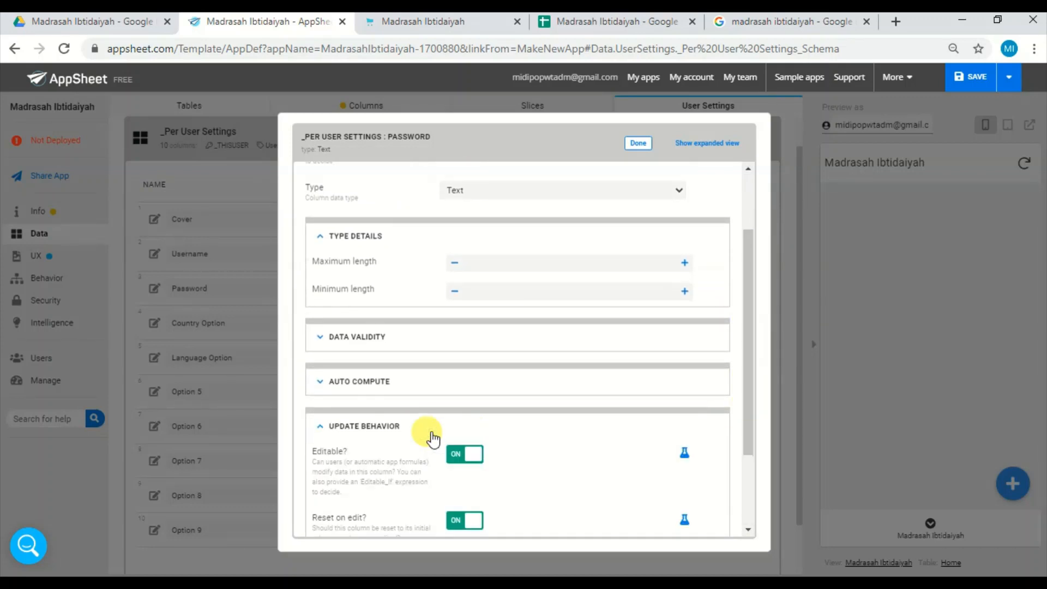
click(458, 524)
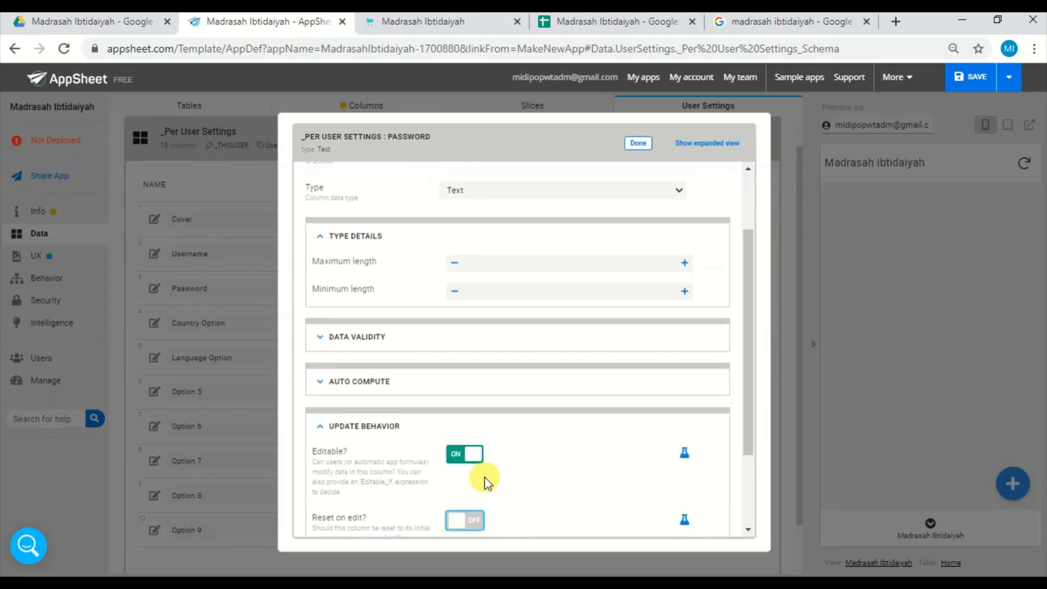
click(637, 144)
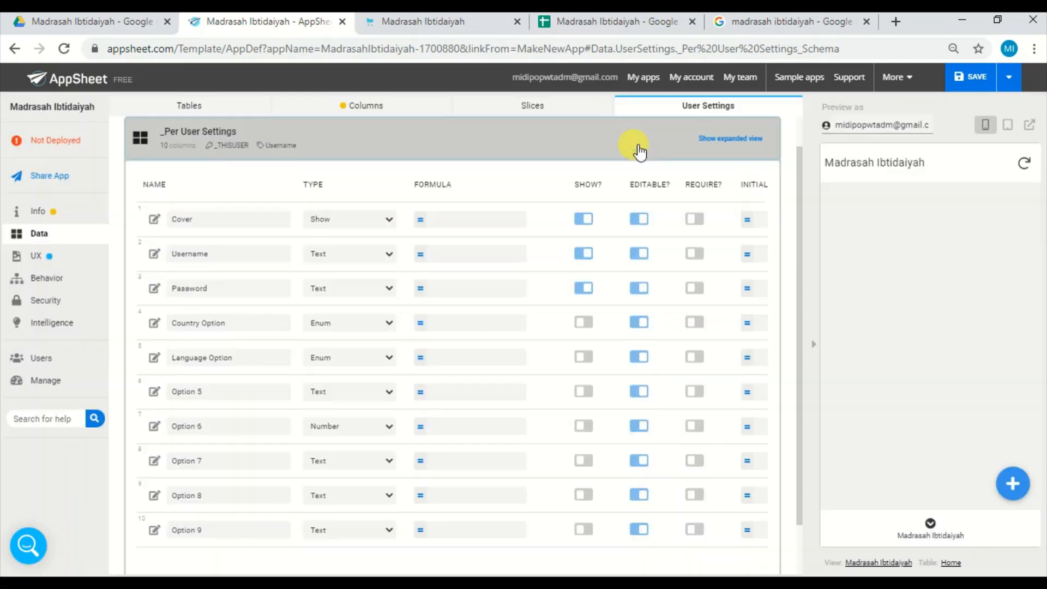
click(991, 78)
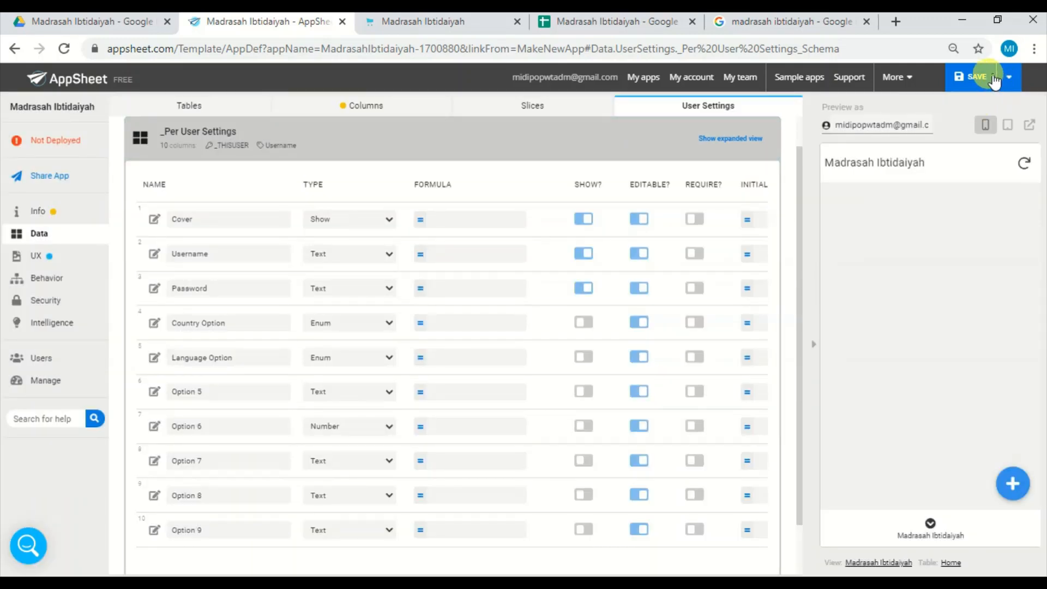
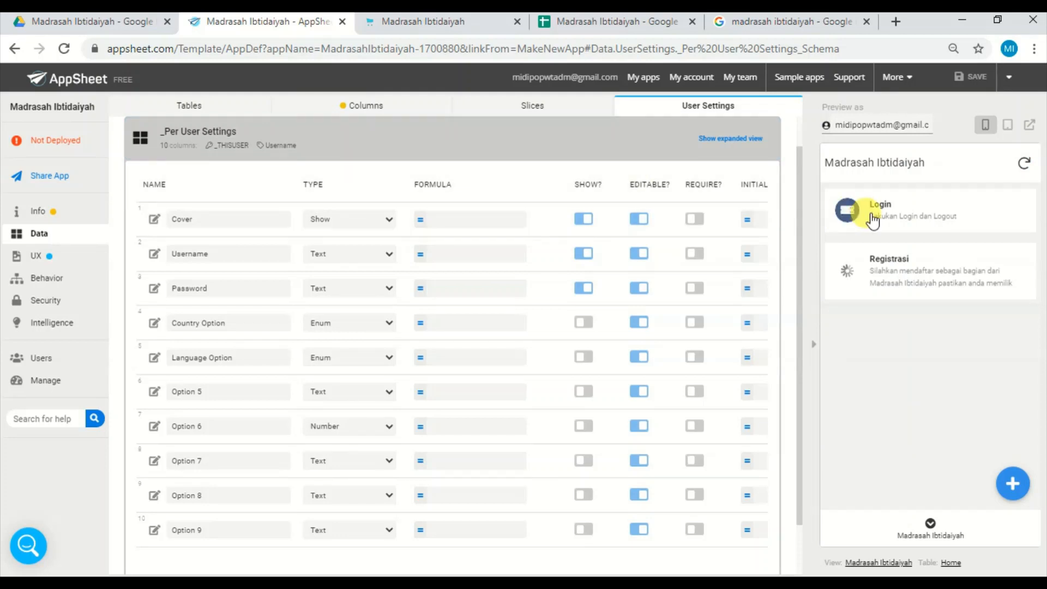
Log in to the app preview with username guru and the account password, and sync the app to check the teacher's home menu.
click(872, 218)
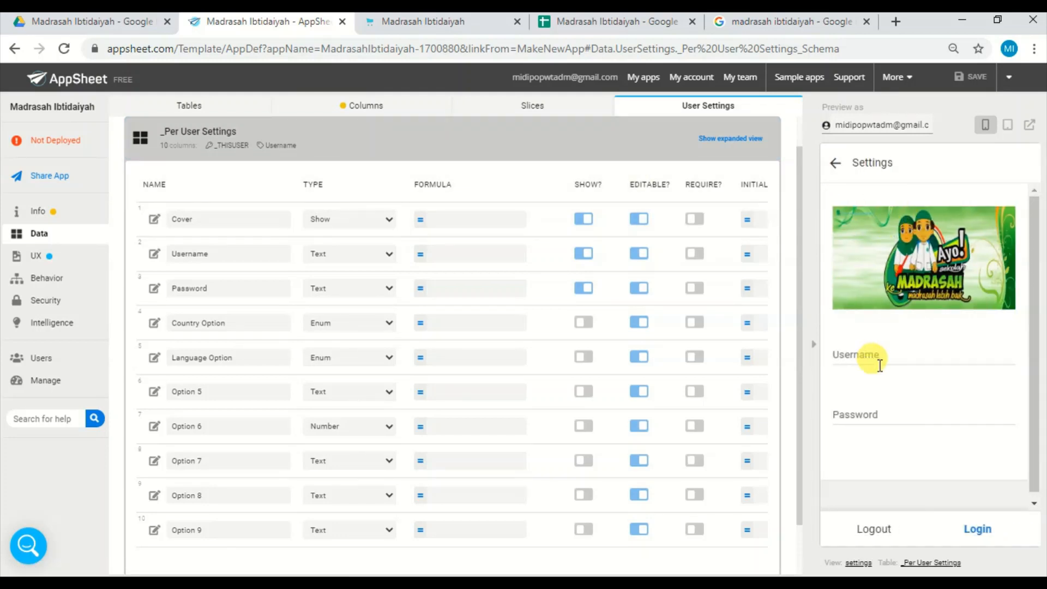
click(876, 354)
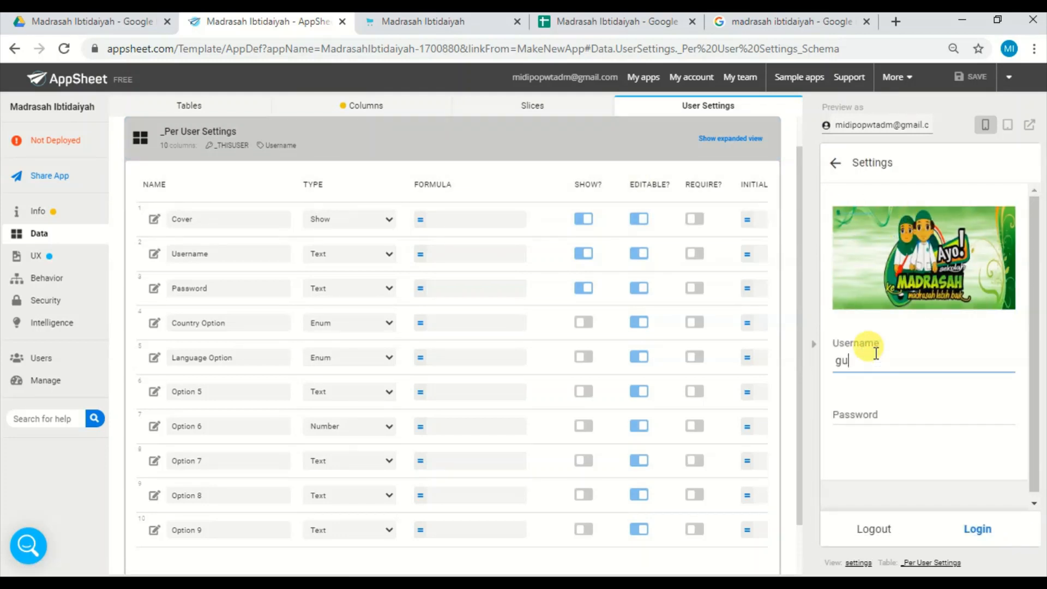
click(862, 419)
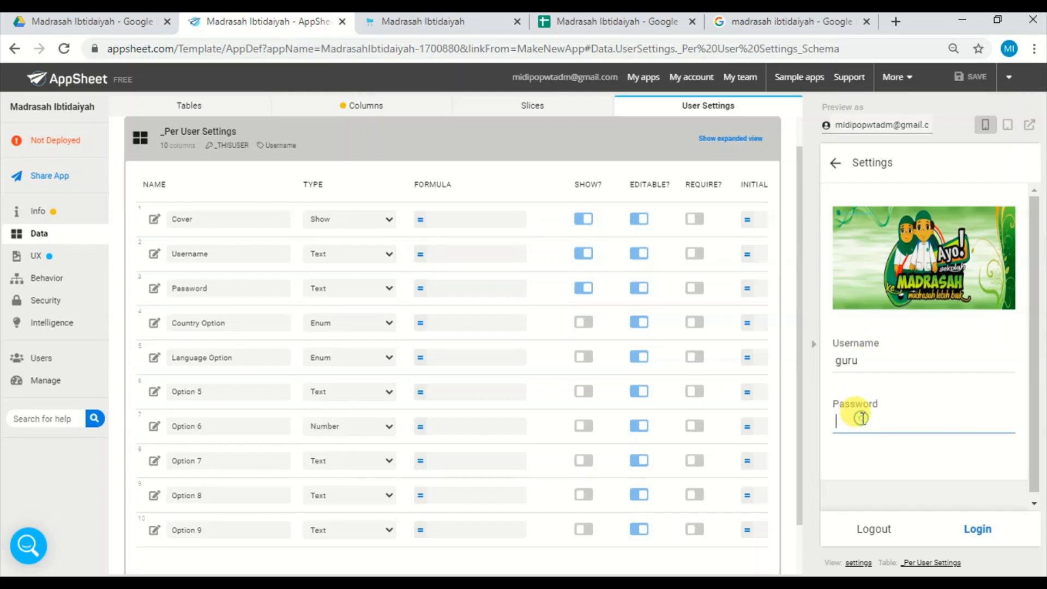
click(978, 528)
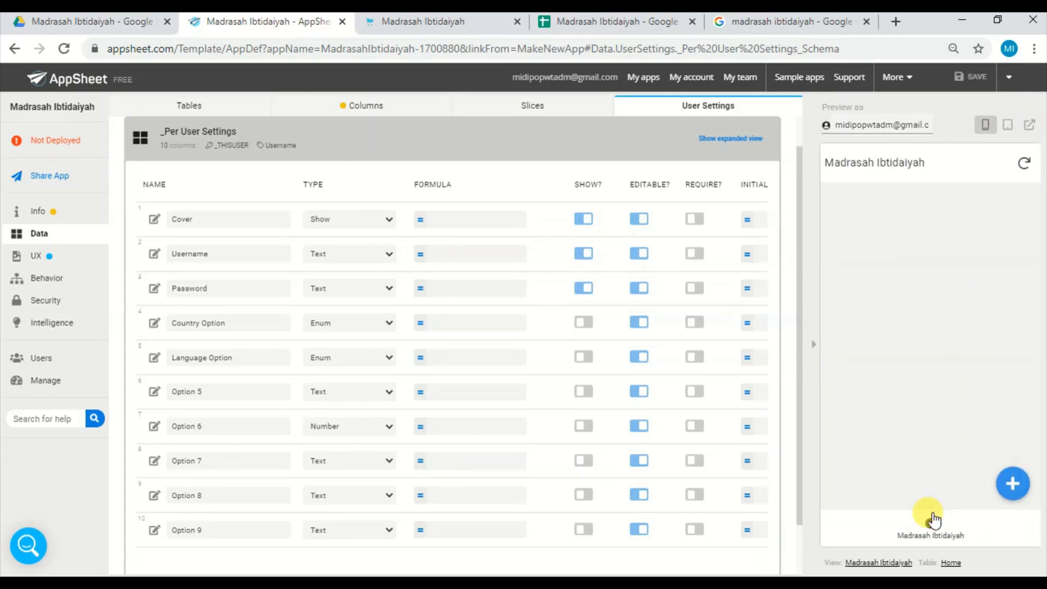
click(933, 520)
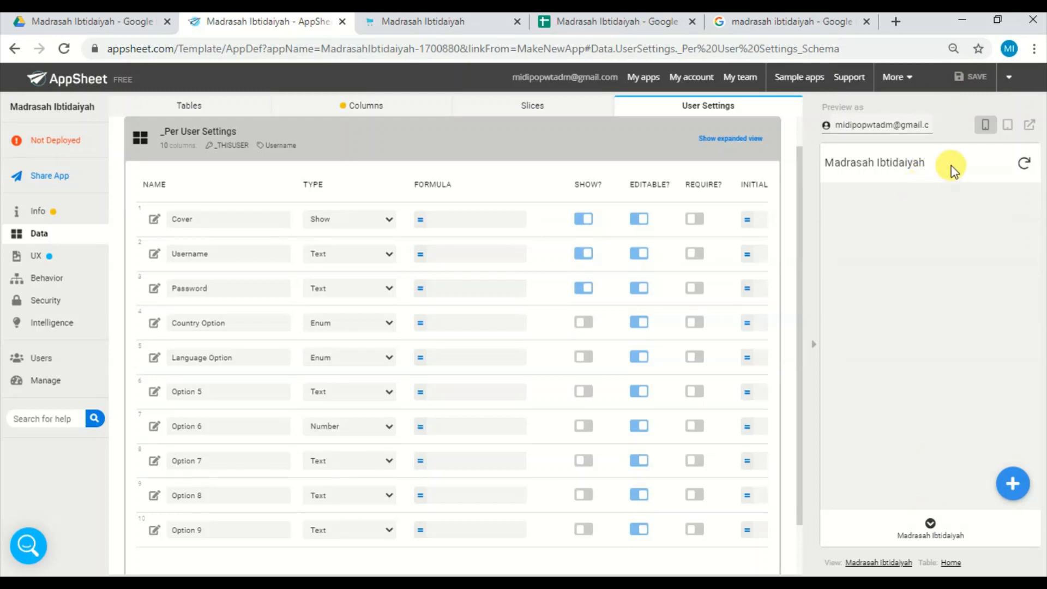
click(1021, 166)
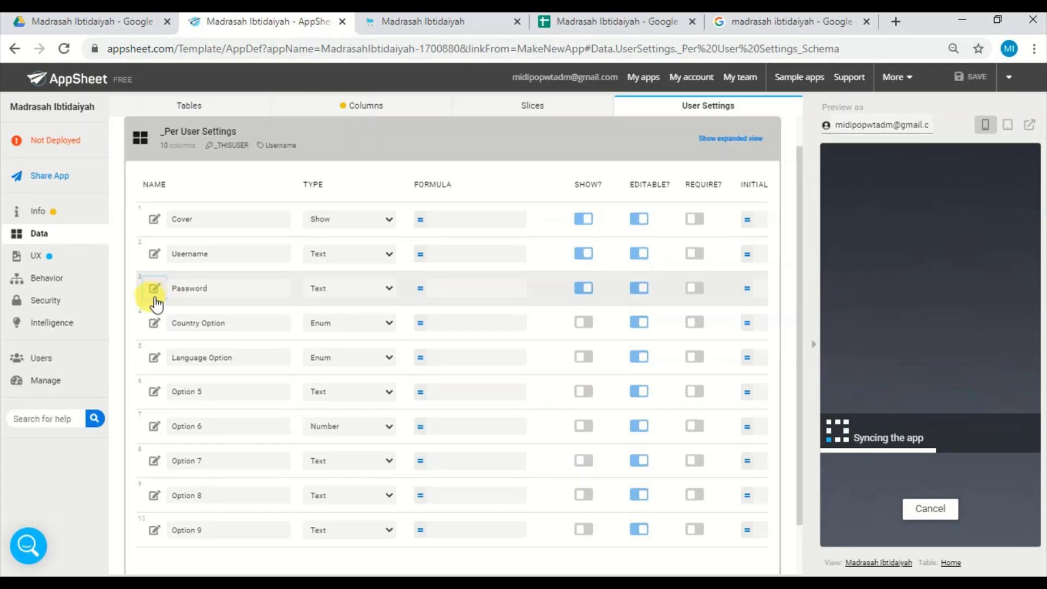
Turn on Reset on edit for the Username column in the per-user settings.
click(157, 256)
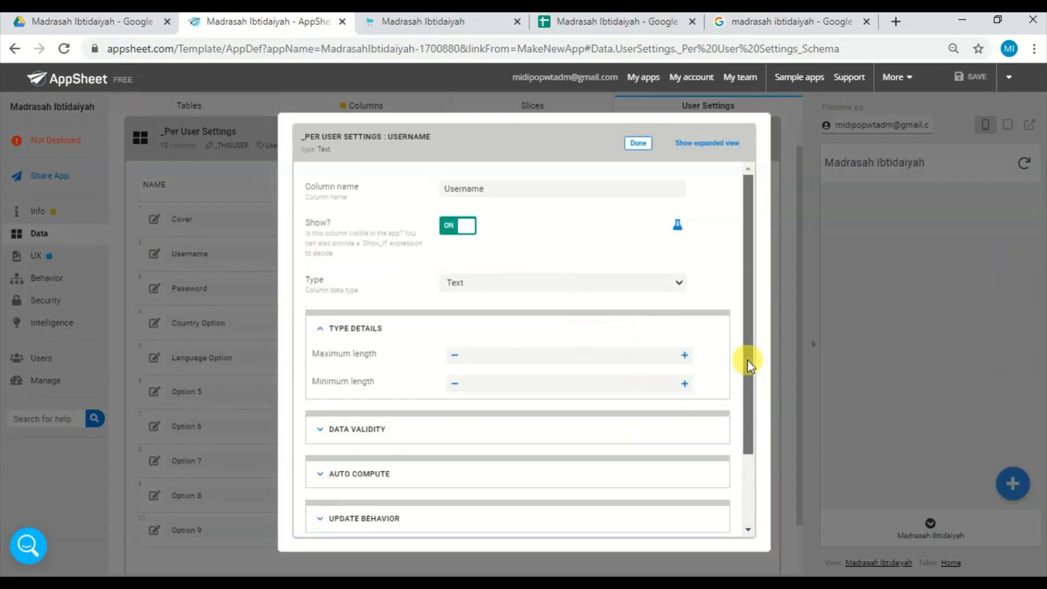
drag(747, 359, 744, 447)
click(421, 429)
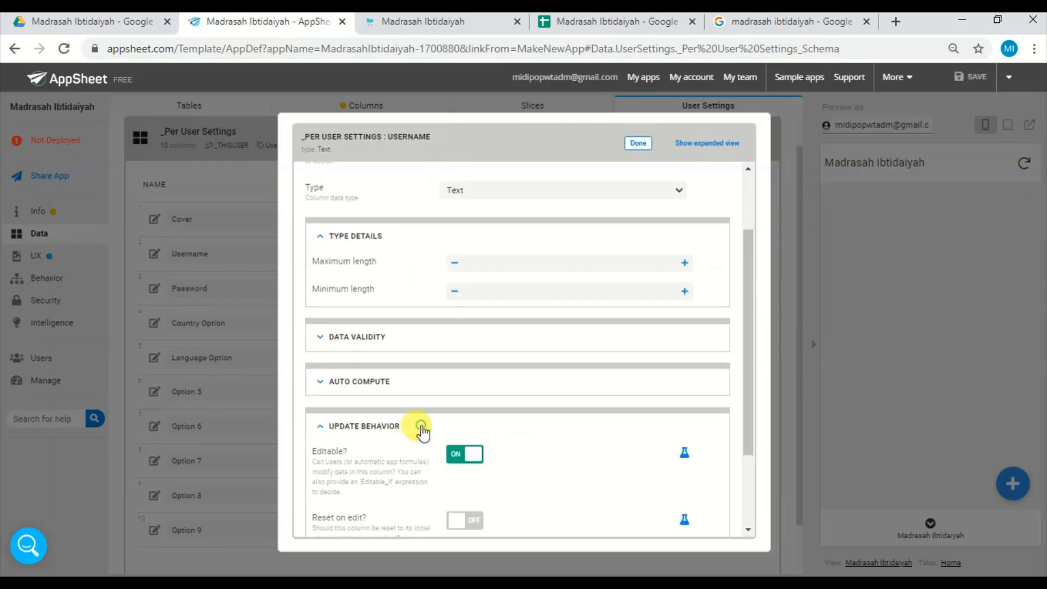
click(474, 523)
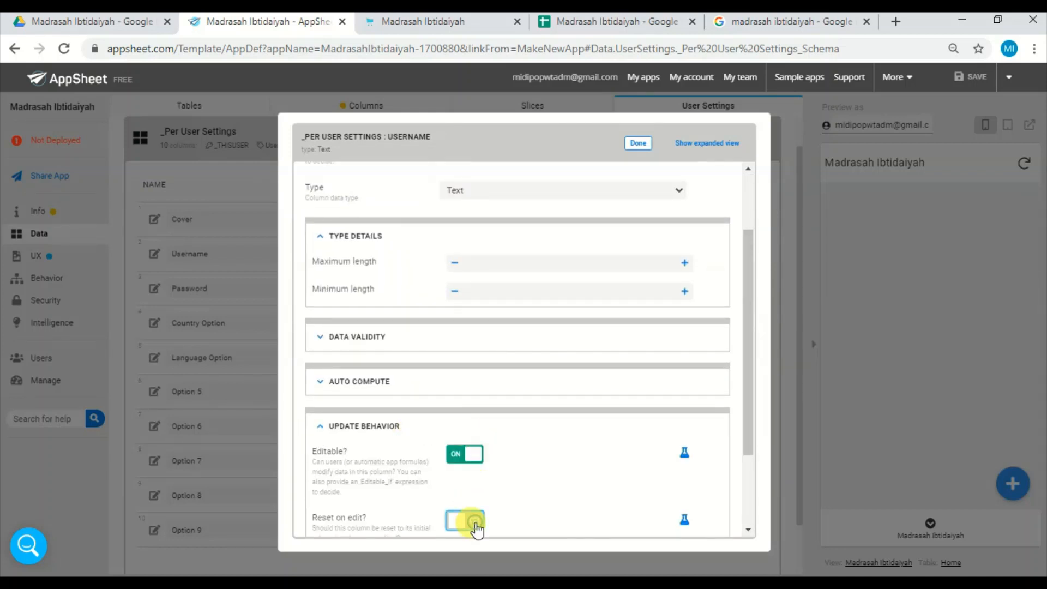
click(637, 145)
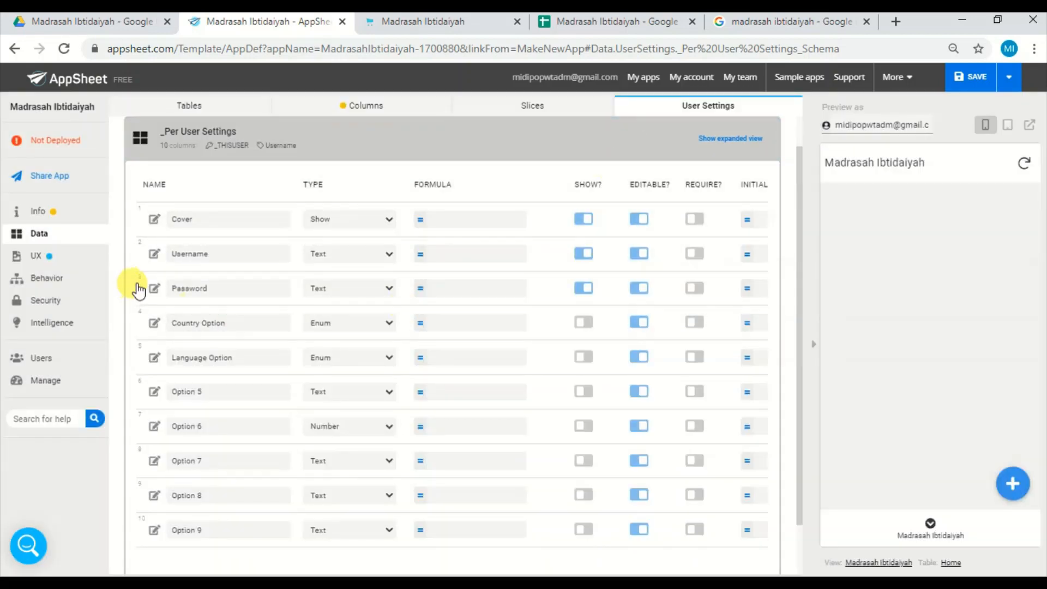
Turn on Reset on edit for the Password column in the per-user settings, and save and verify the app data.
click(155, 288)
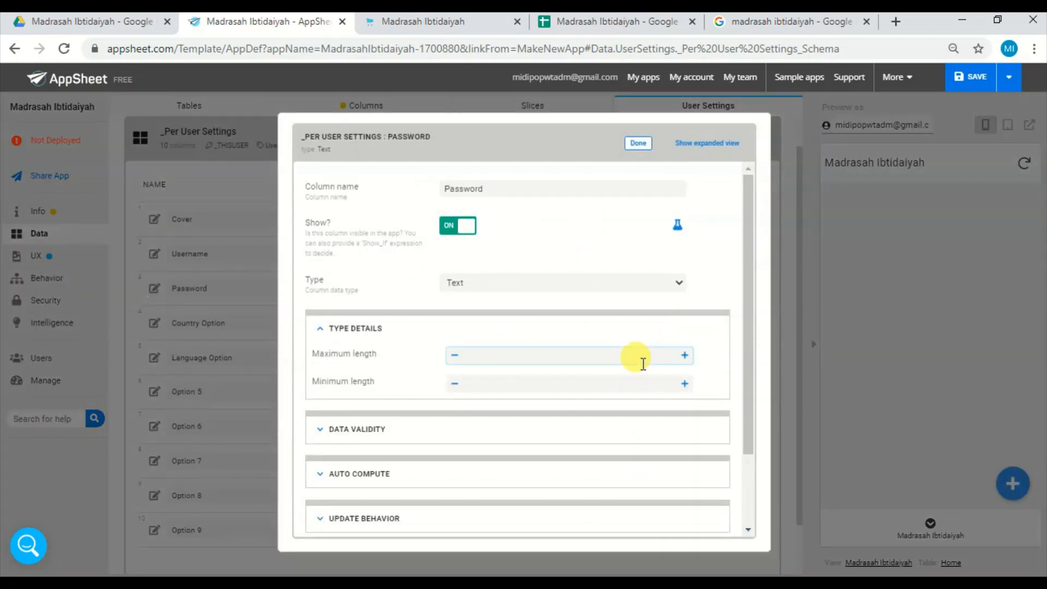
drag(751, 366, 746, 438)
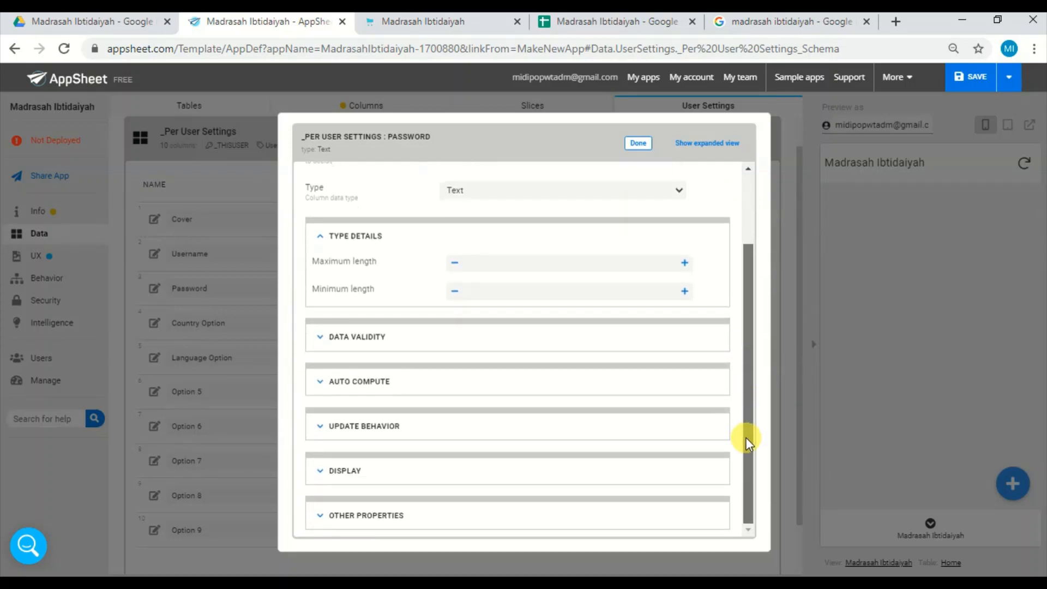
click(461, 391)
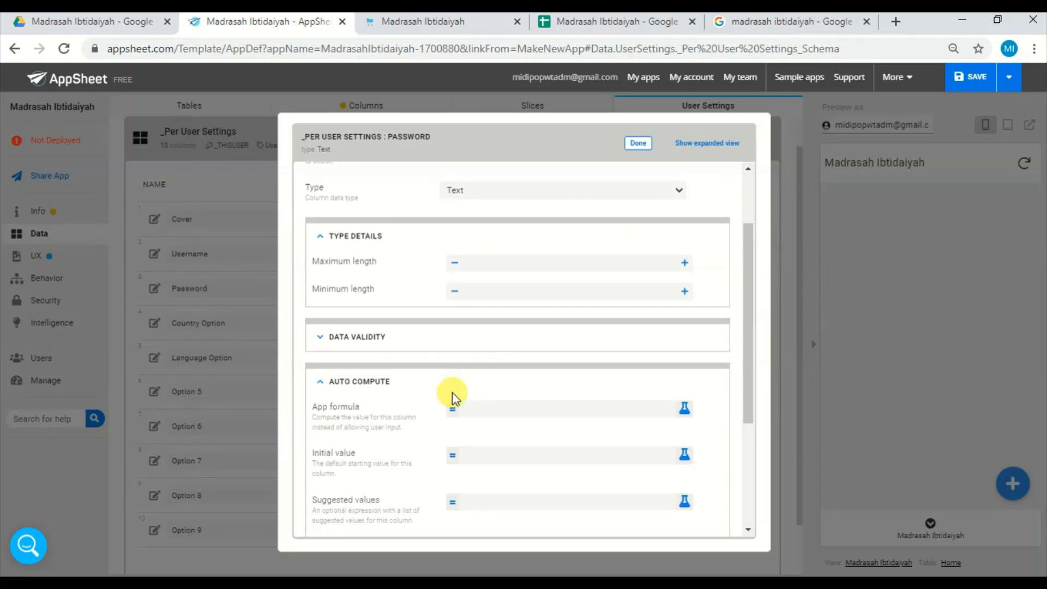
click(412, 388)
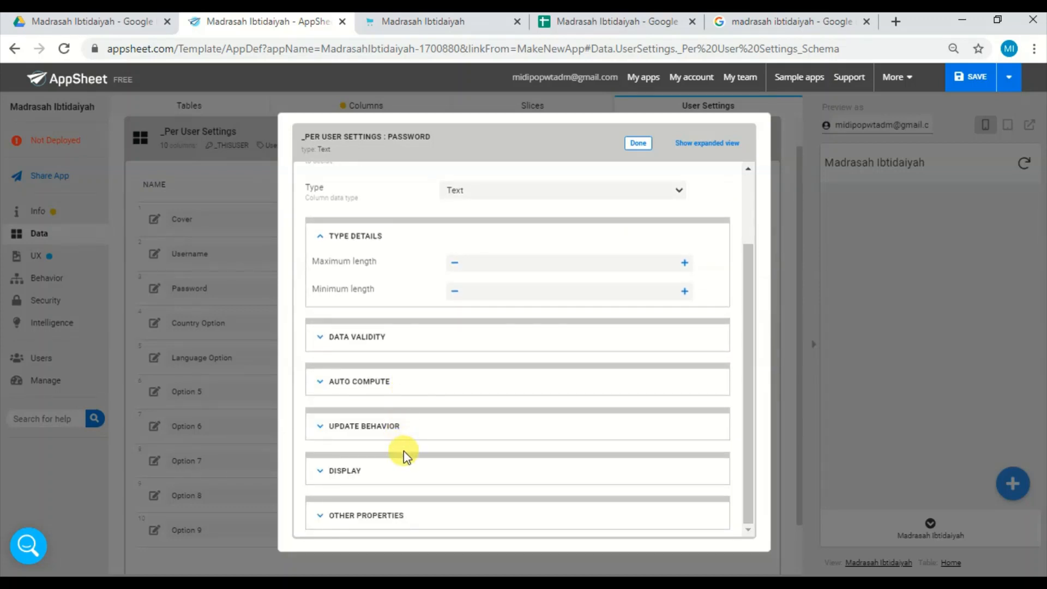
click(423, 432)
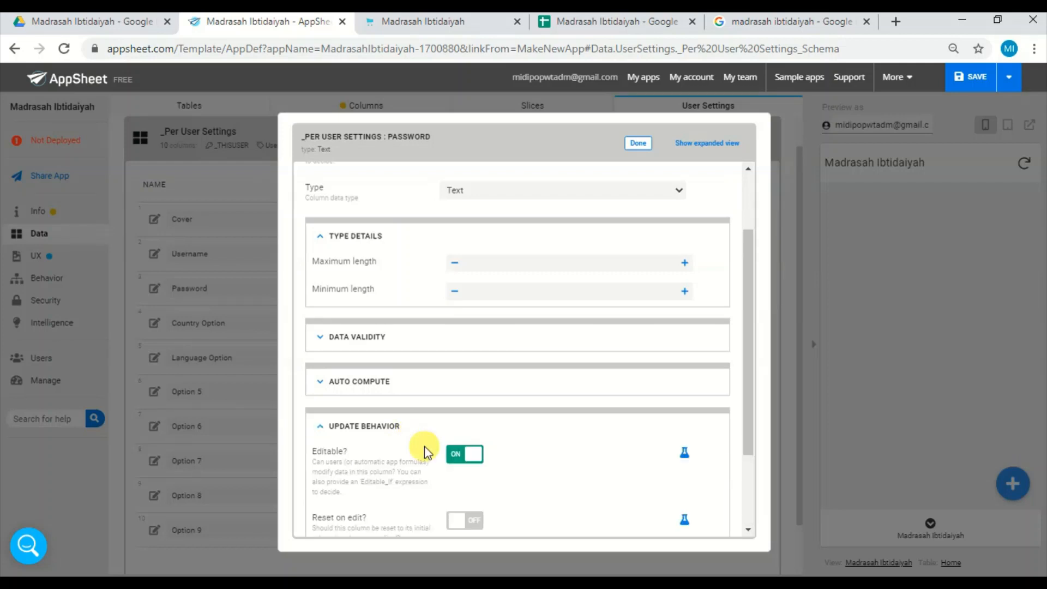
click(471, 524)
click(639, 144)
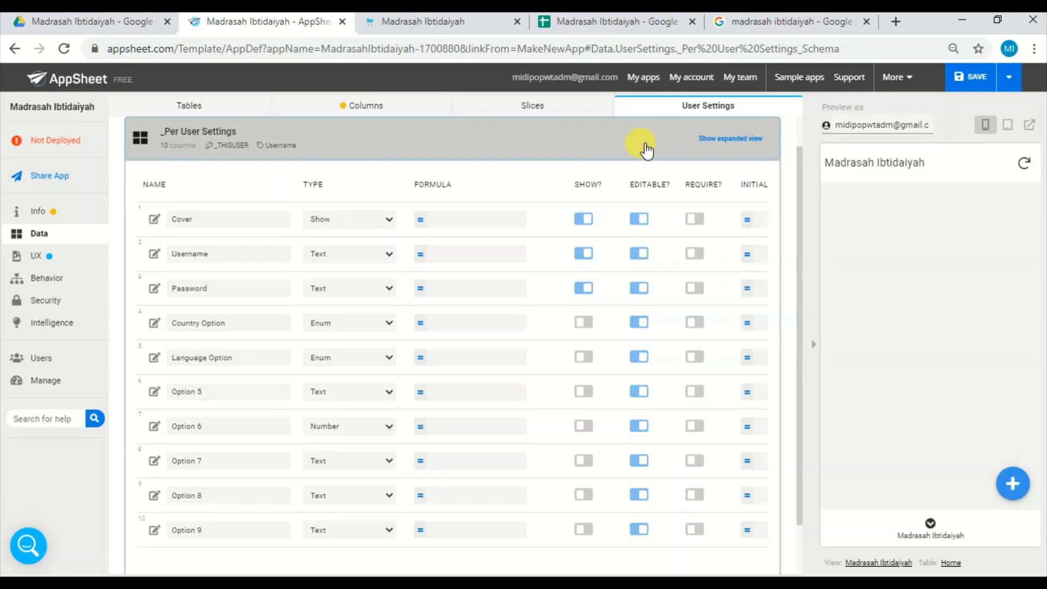
click(975, 79)
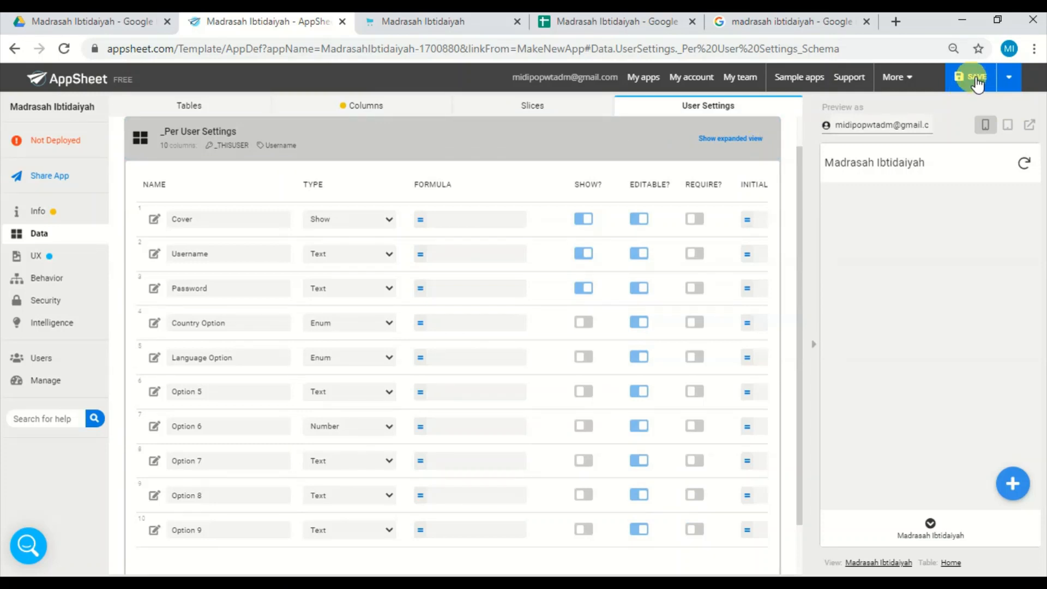
click(996, 78)
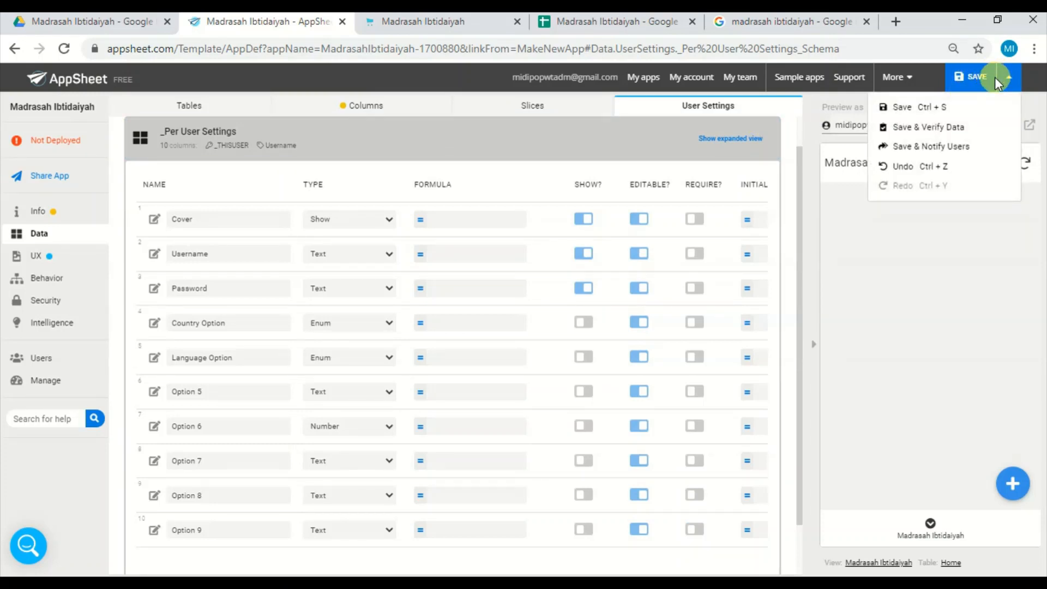
click(953, 130)
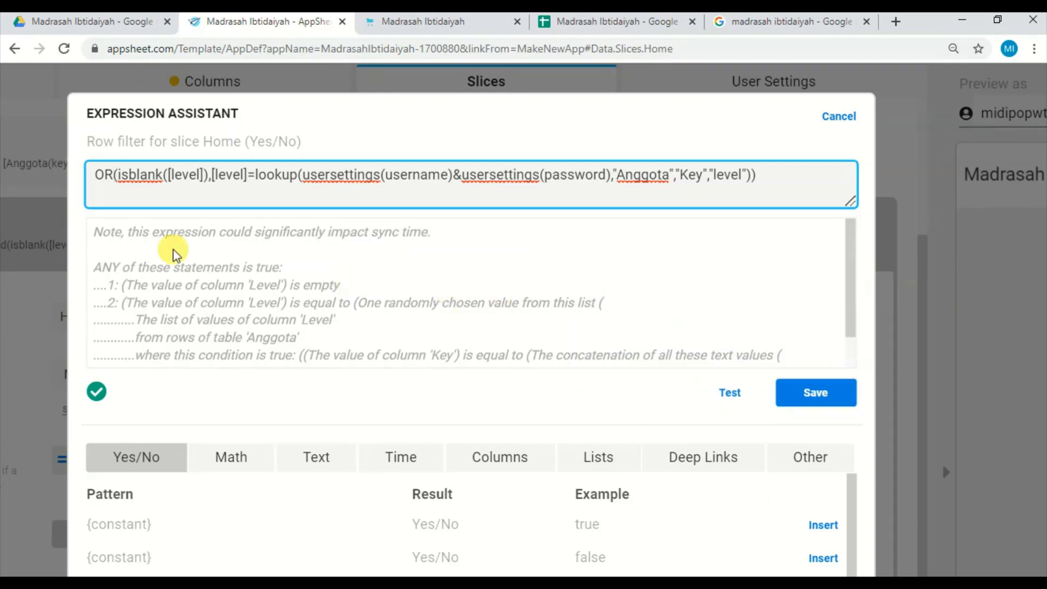
Set the Home slice's row filter to OR(isblank([level]),[level]=lookup(usersettings(username)&usersettings(password),"Anggota","Key","level")).
click(112, 178)
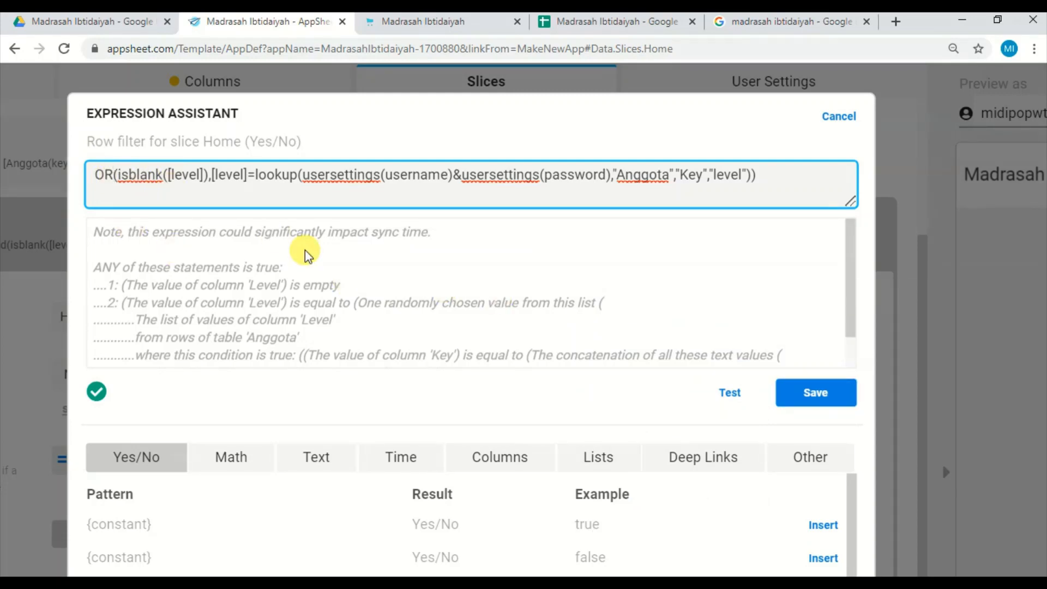
scroll(557, 213, down, 3)
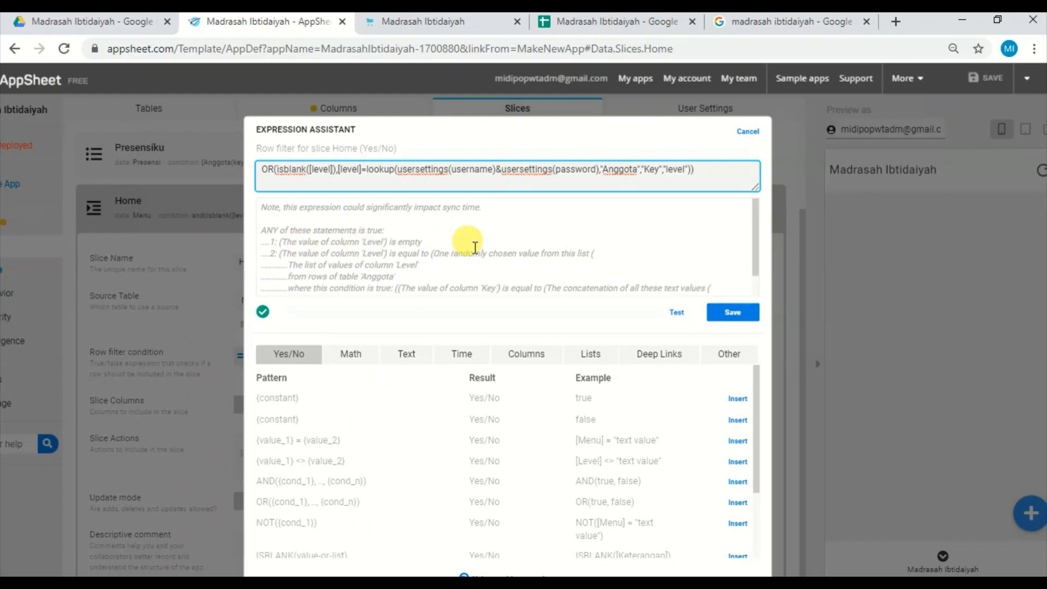
click(731, 315)
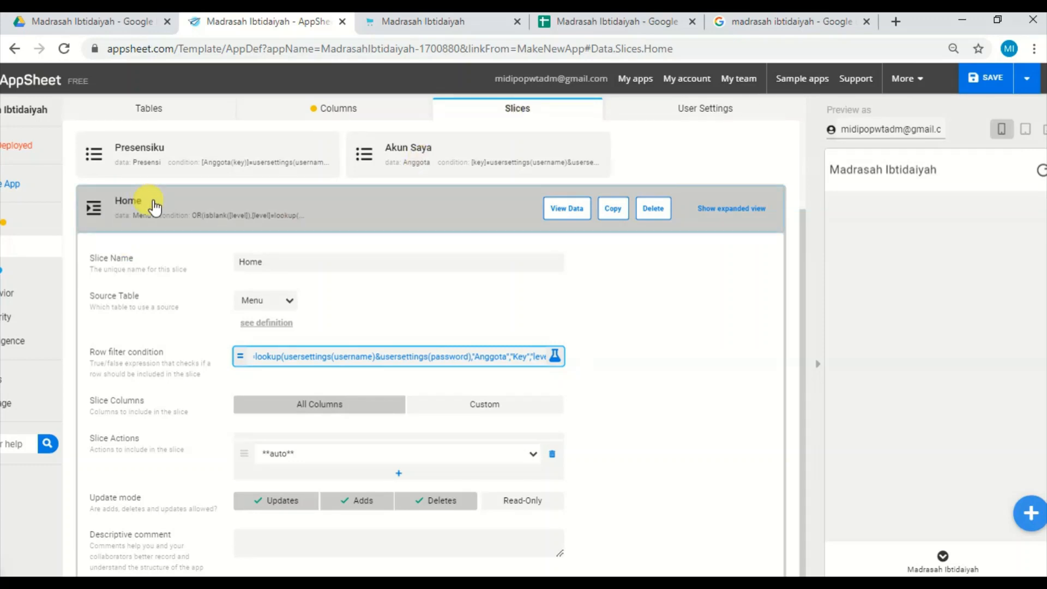
Review the OR function in the Home slice's row filter expression, and save the app.
click(362, 370)
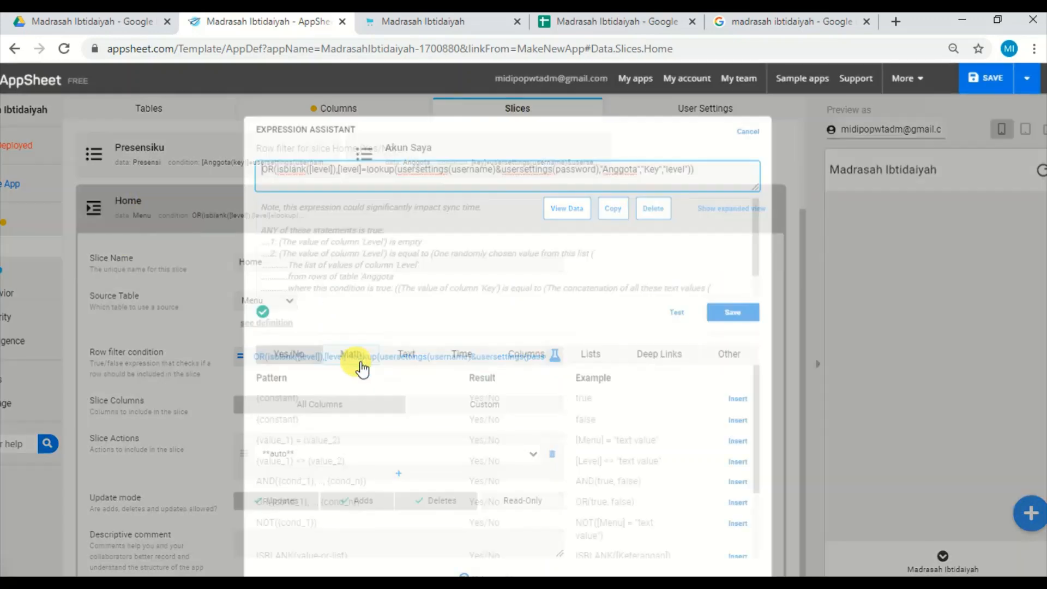
scroll(482, 136, up, 2)
scroll(502, 170, up, 2)
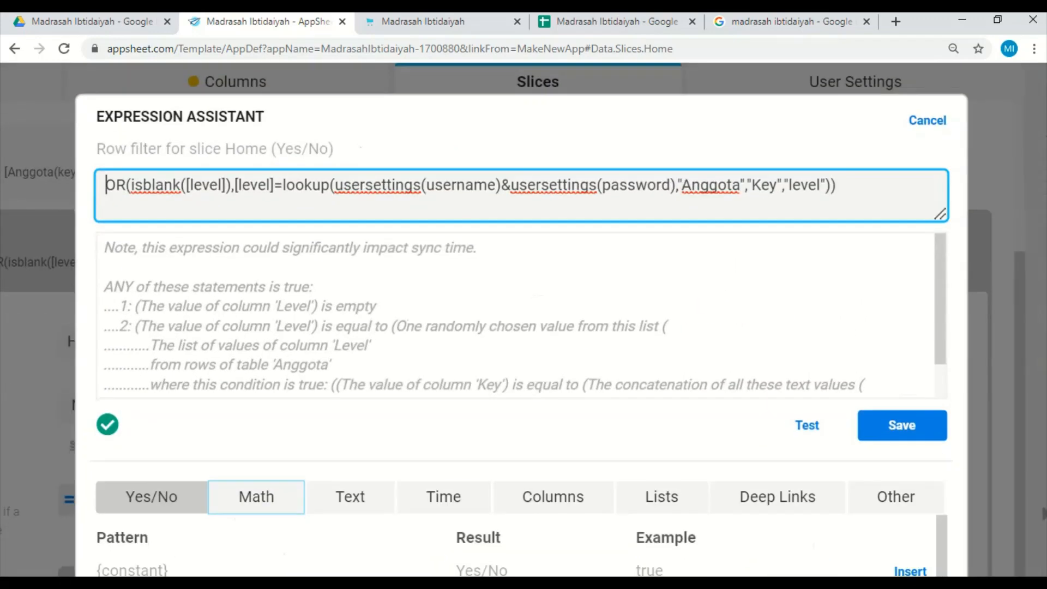
double_click(118, 183)
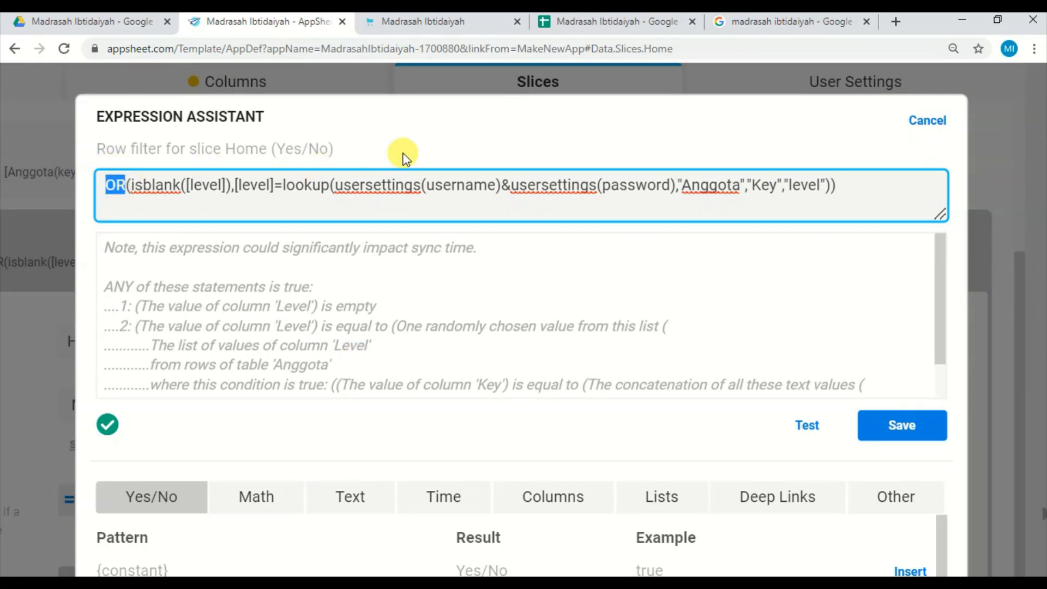
click(901, 425)
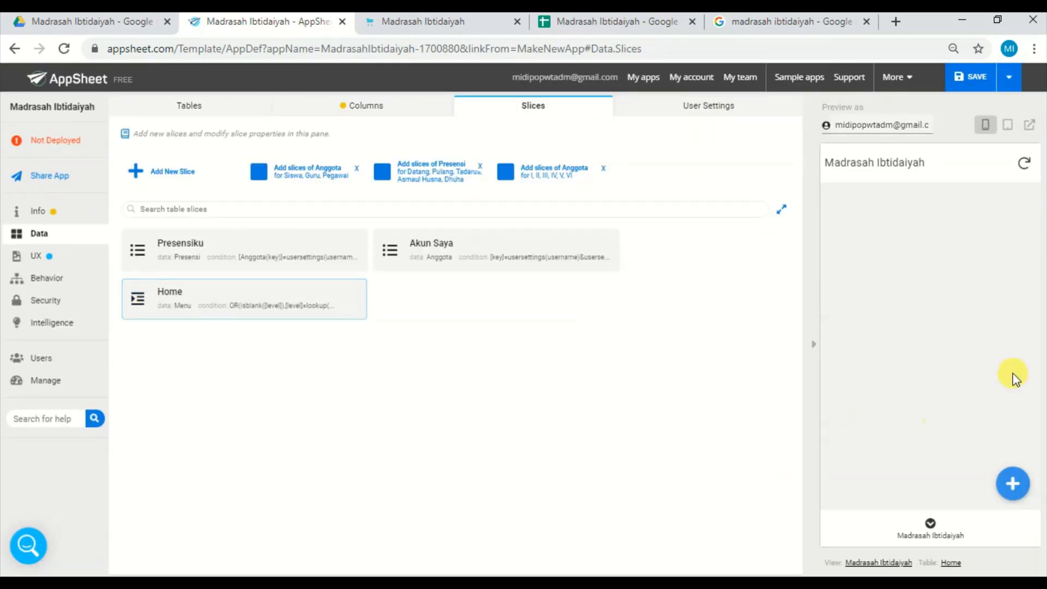
click(984, 78)
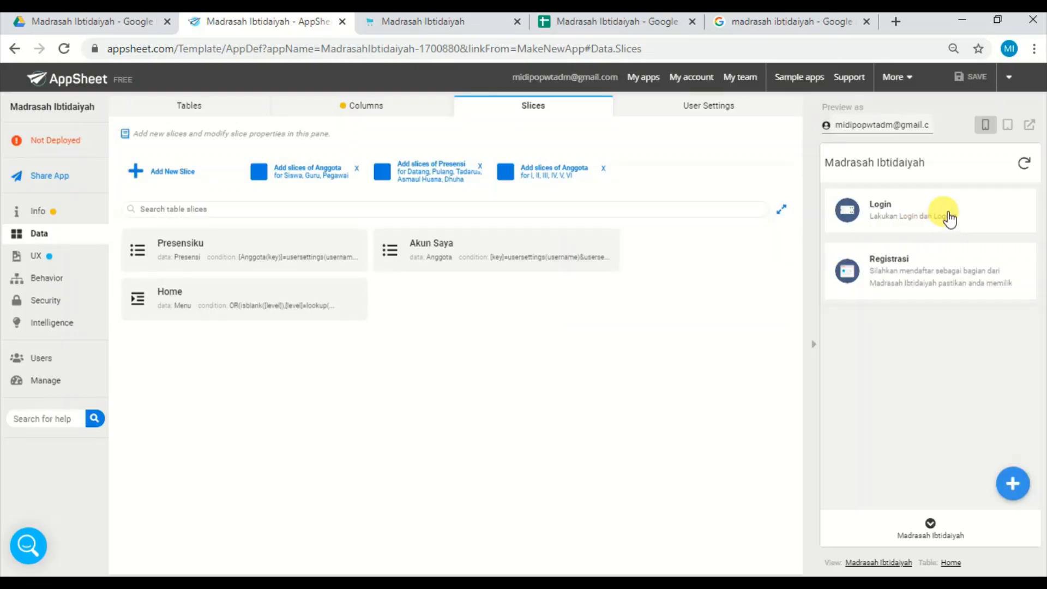
Log in to the app preview with username guru and the account password to test the revised Home slice filter.
click(949, 217)
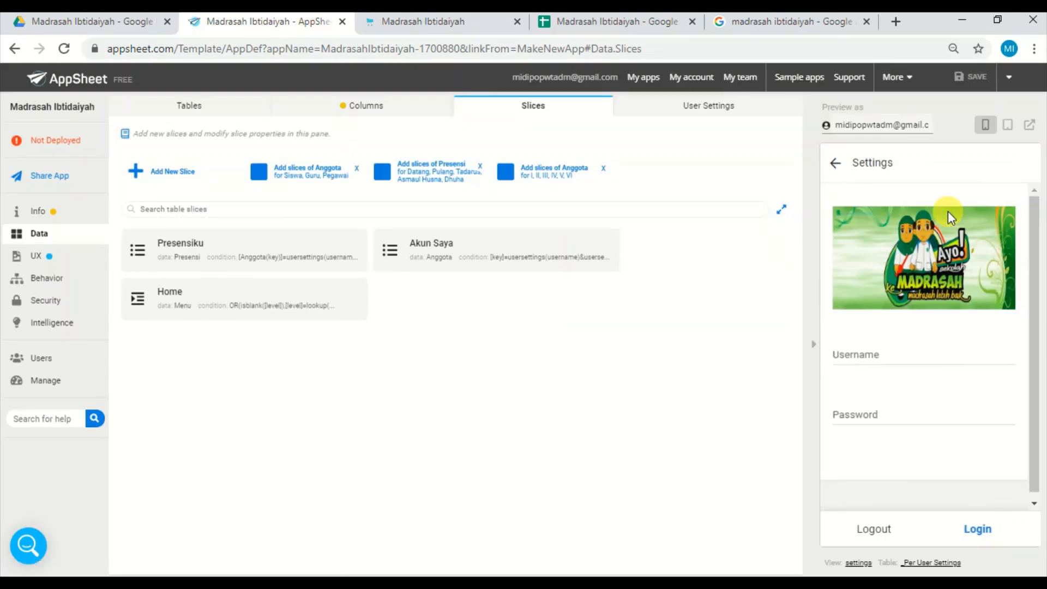
click(889, 353)
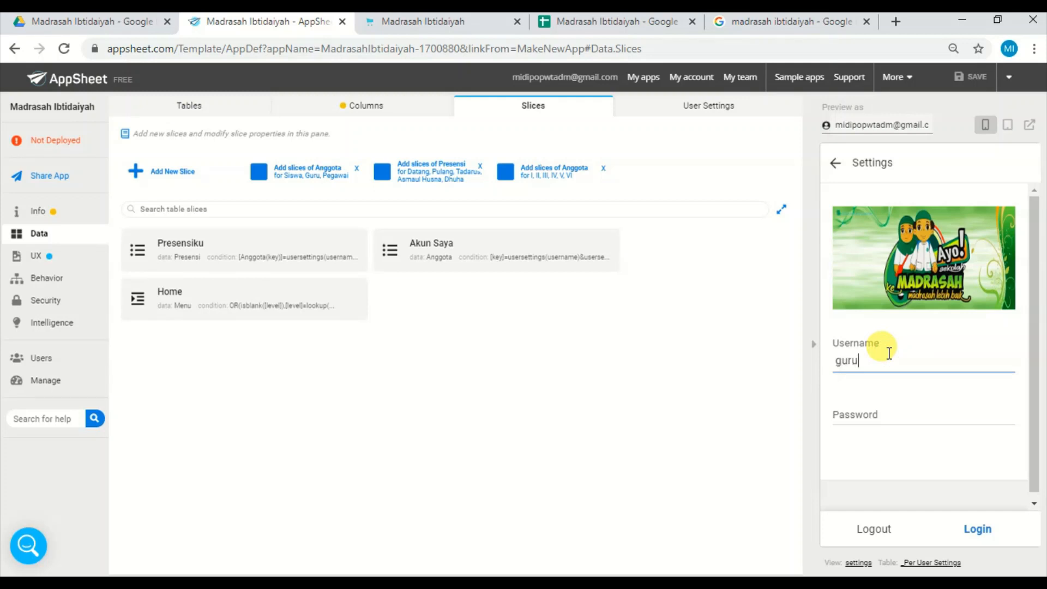
click(916, 412)
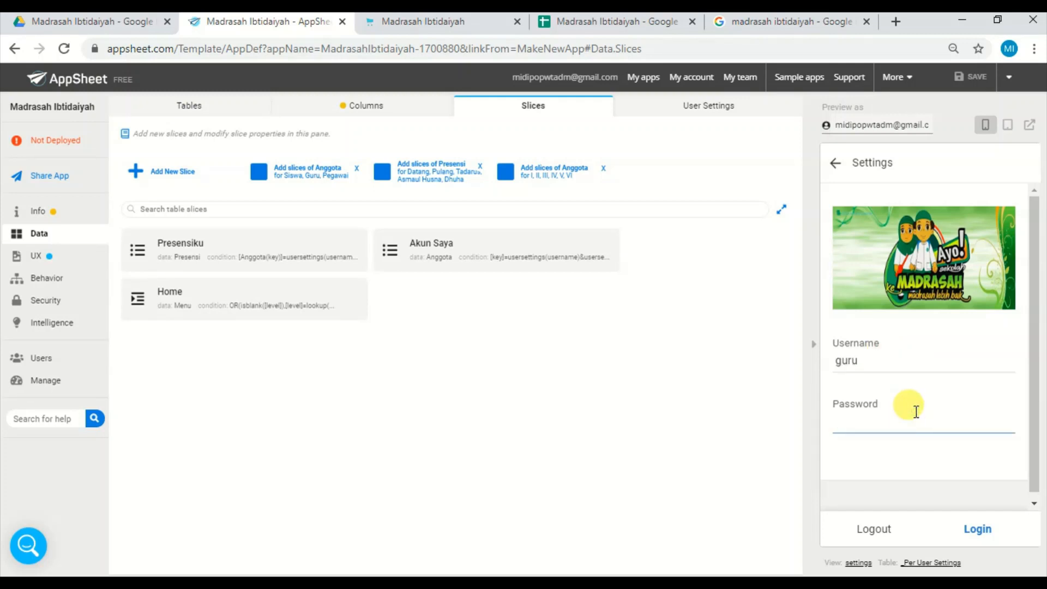
text(111)
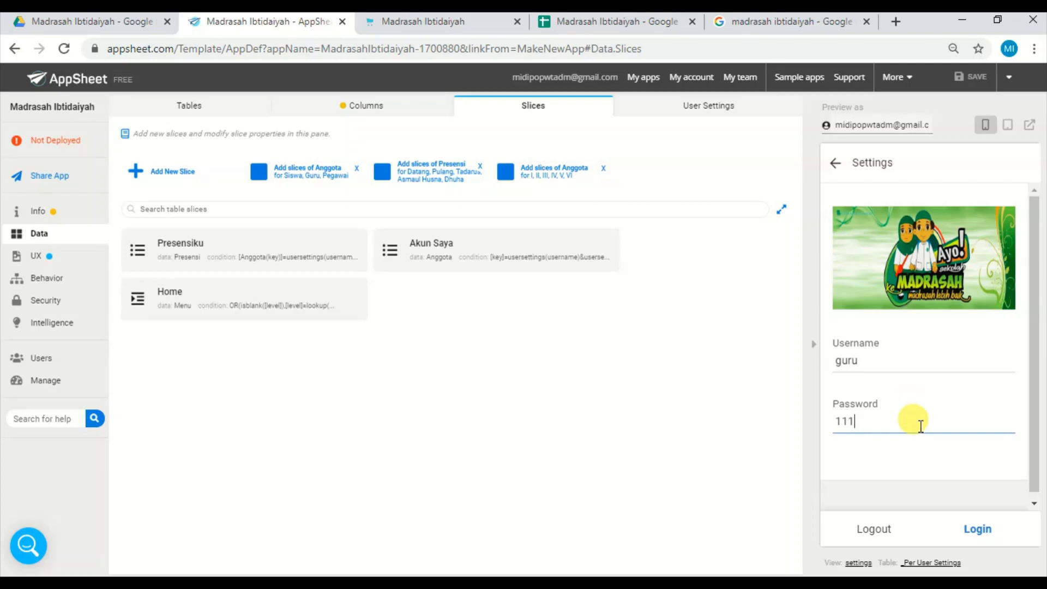
click(977, 530)
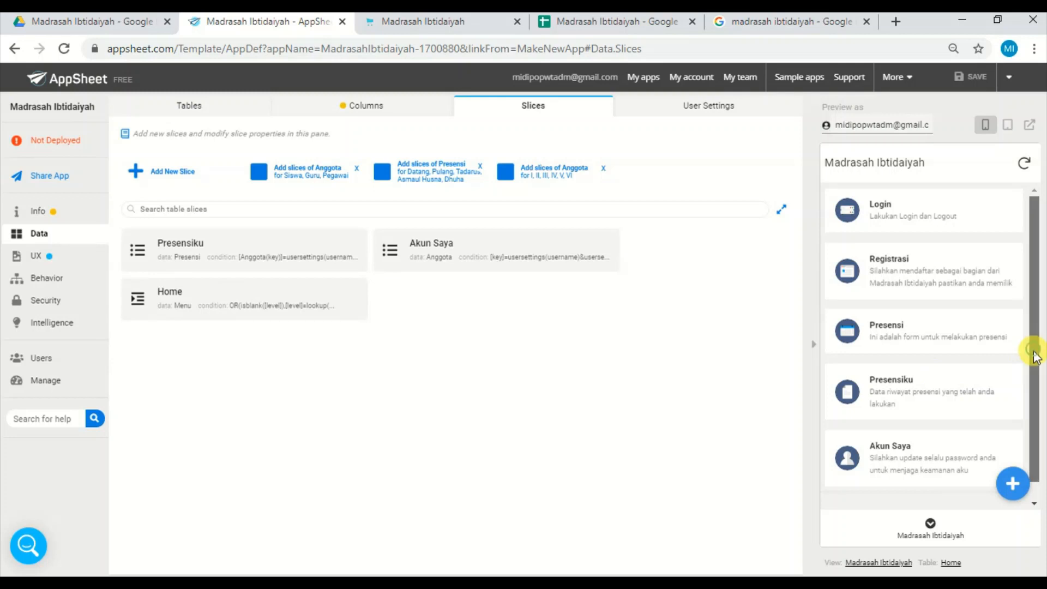
Look through the teacher's home menu in the preview, open the Registrasi form and return to the menu.
drag(1034, 352, 1034, 298)
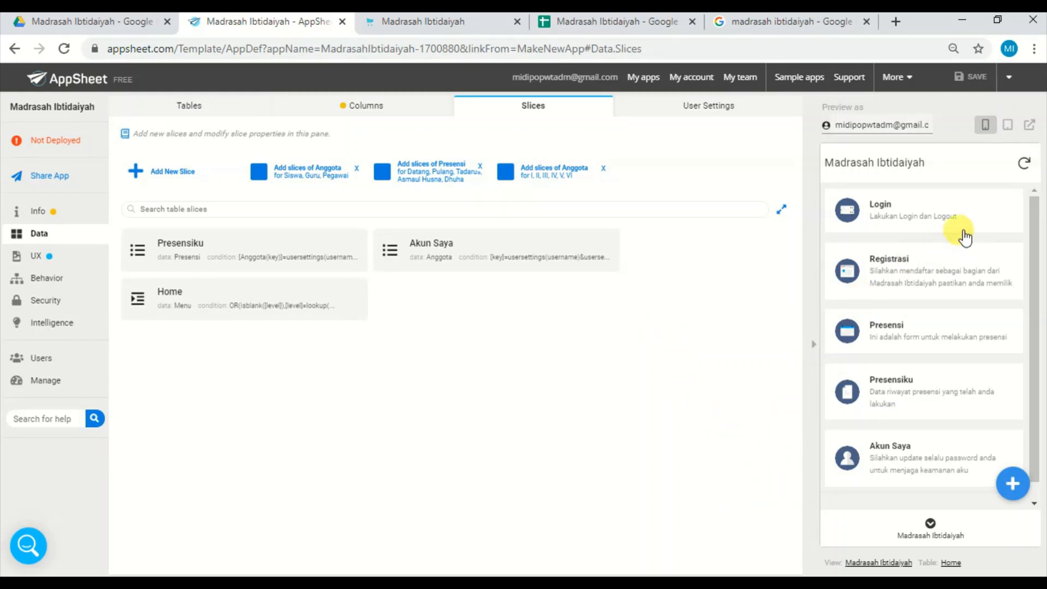
click(927, 275)
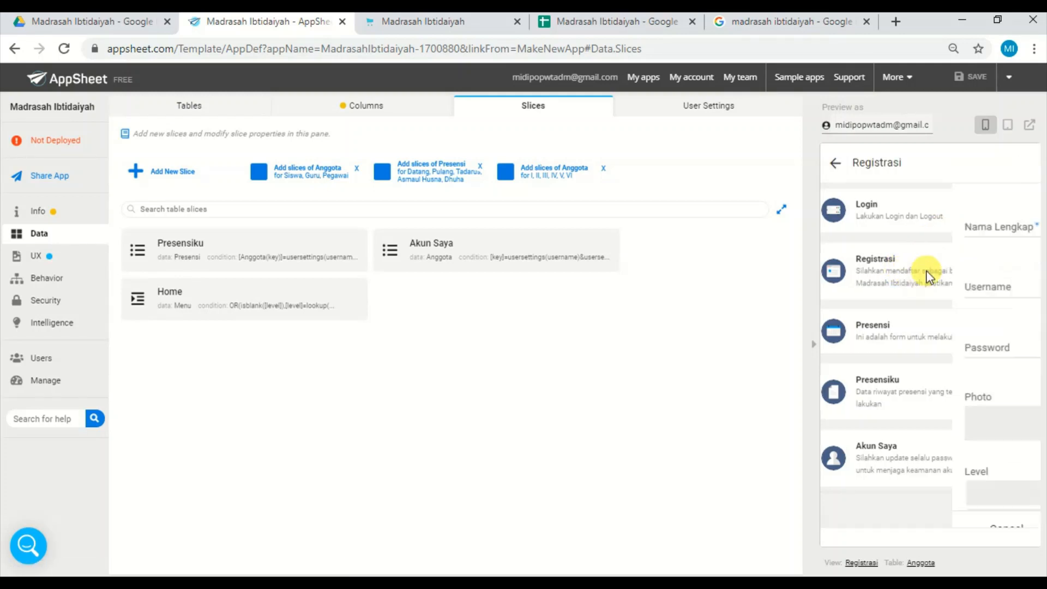
click(837, 162)
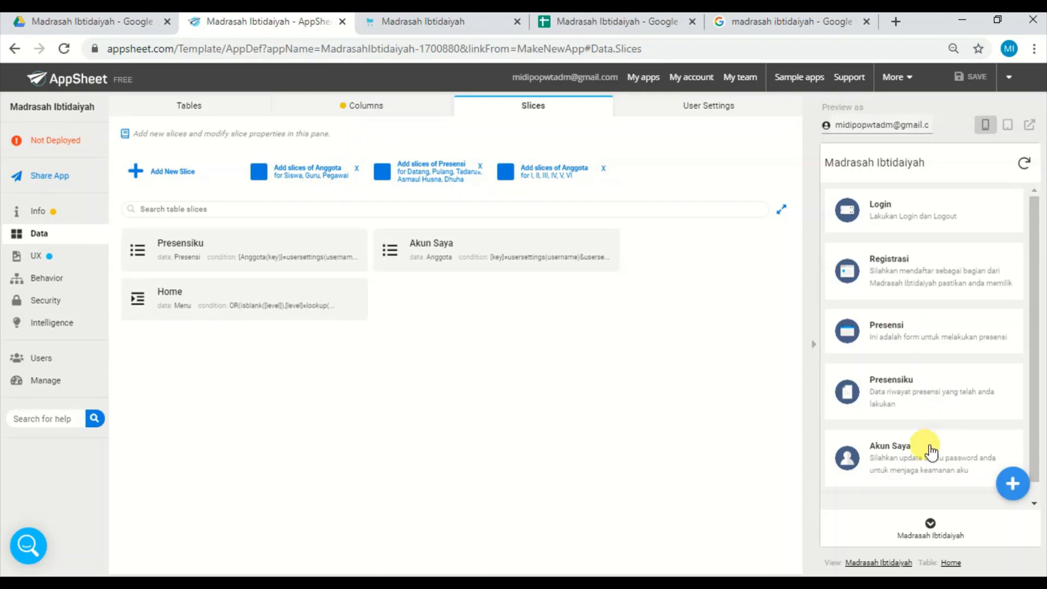
Open the logged-in teacher's Akun Saya record in the app preview and change its username to pengajar.
click(929, 444)
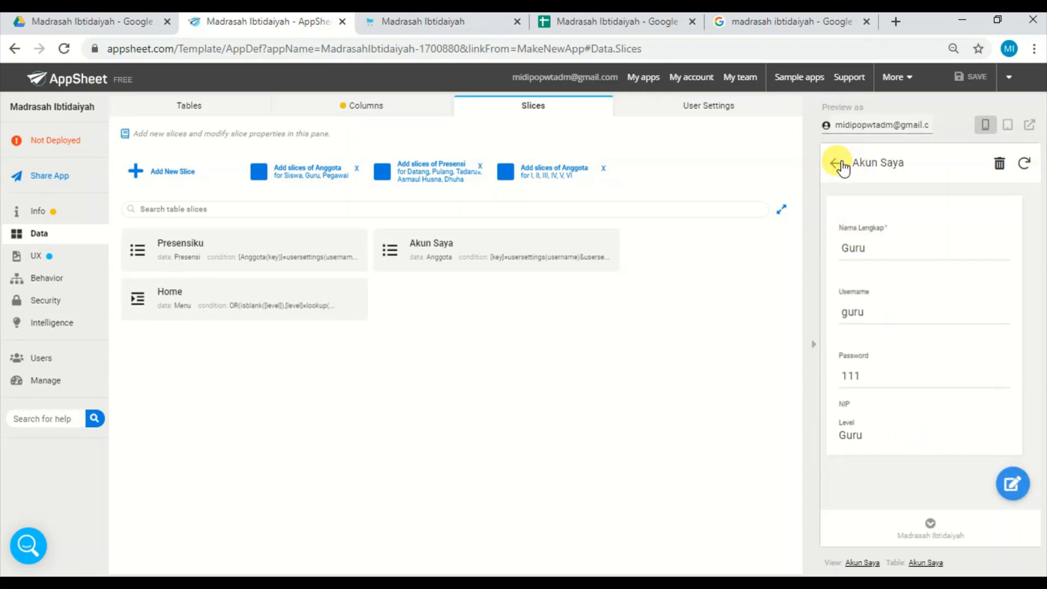
double_click(865, 315)
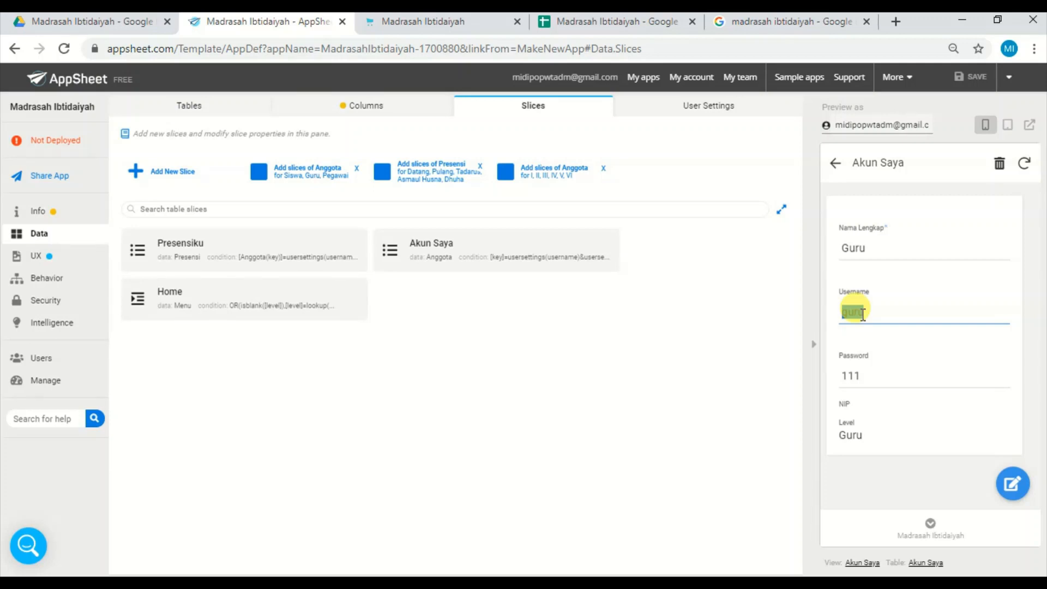
text(pengaja)
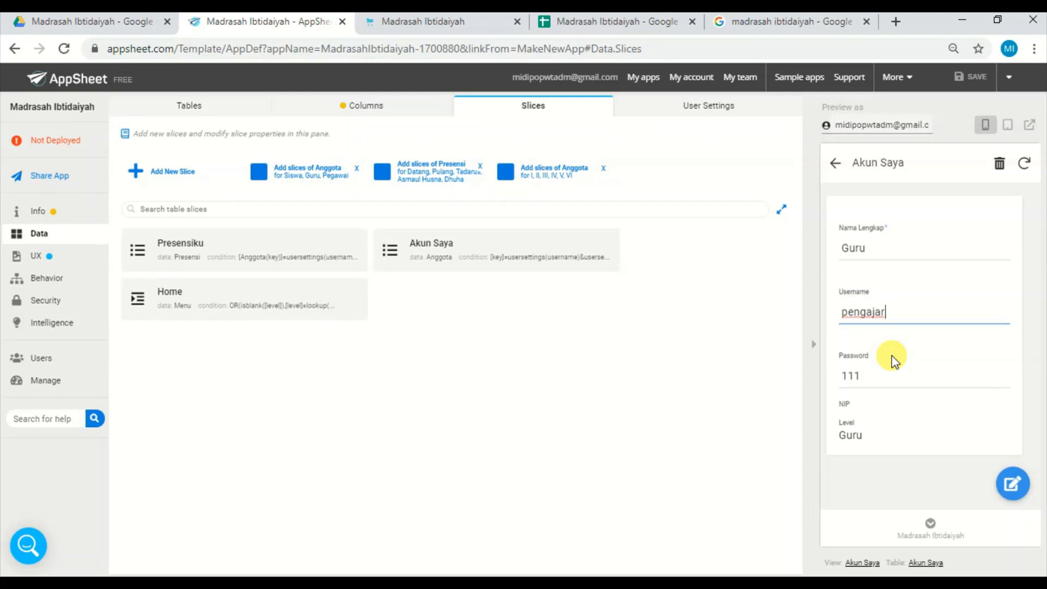
click(919, 360)
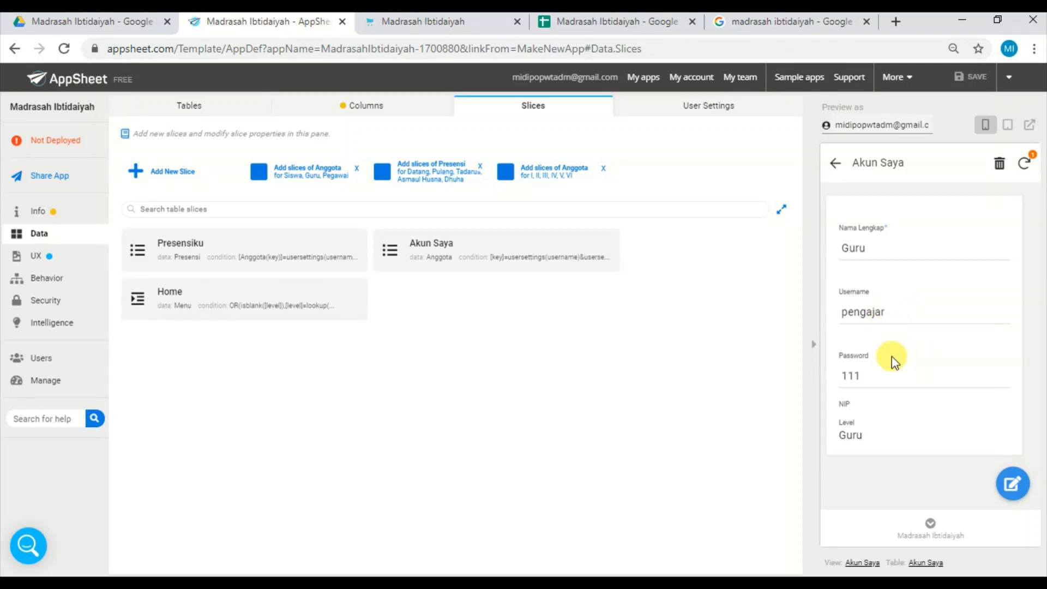
Replace the account password in the Akun Saya record and return to the home menu.
double_click(854, 376)
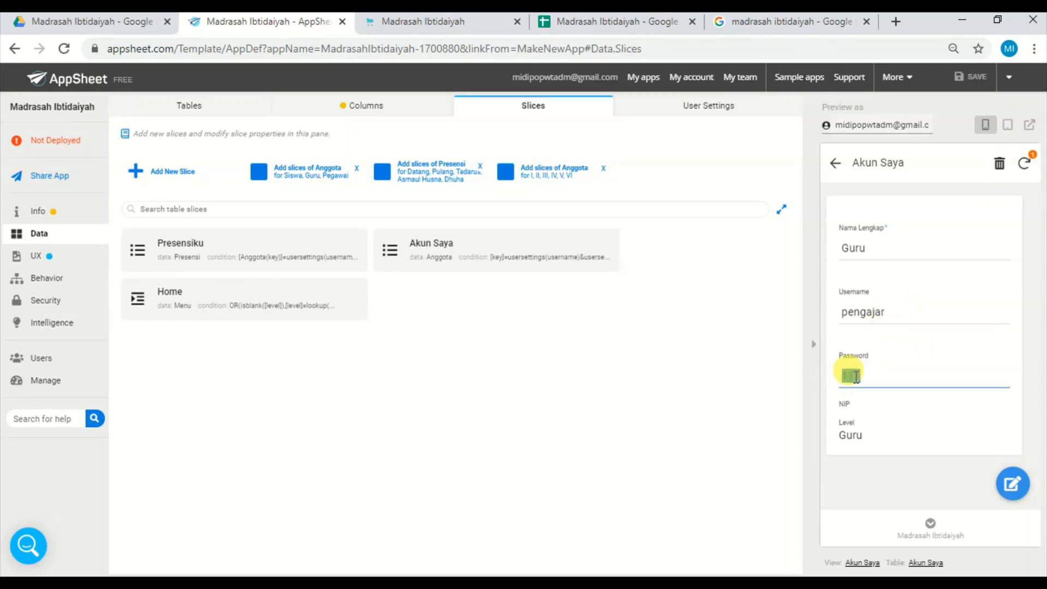
text(000)
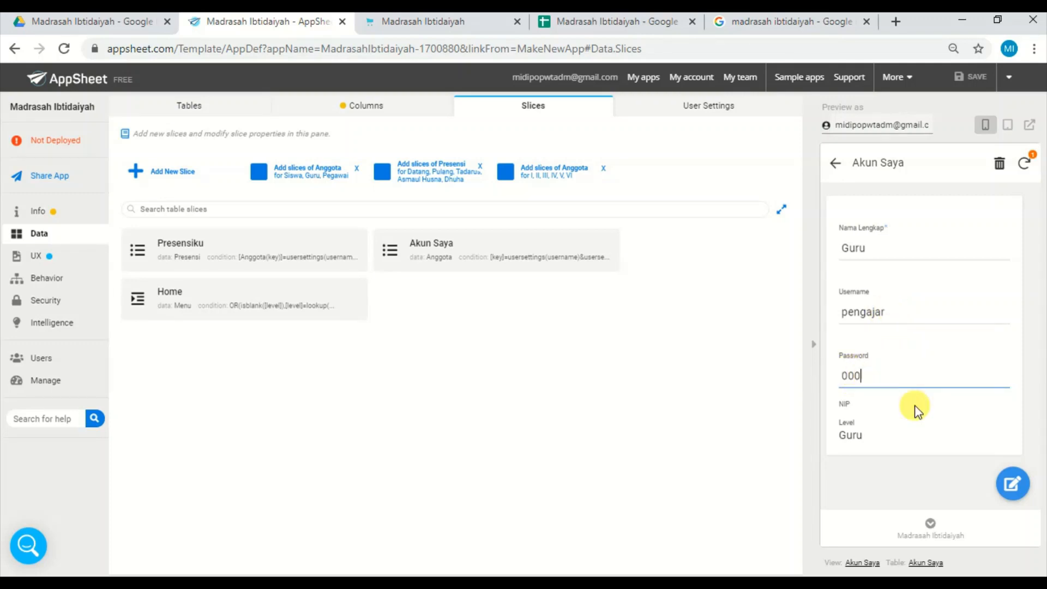
key(BackSpace)
key(BackSpace)
key(BackSpace)
text(222)
click(970, 479)
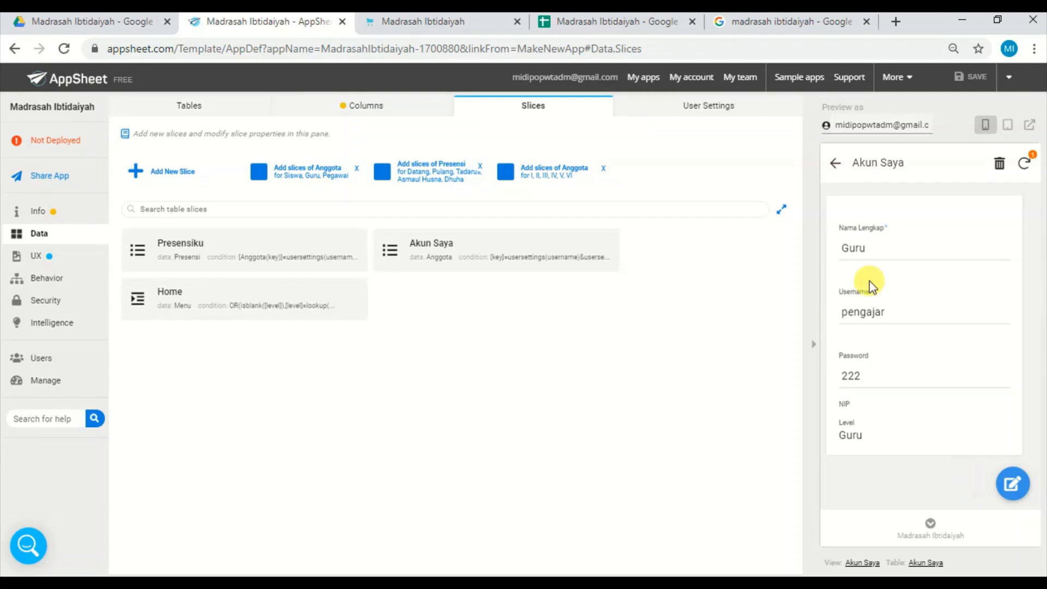
click(838, 164)
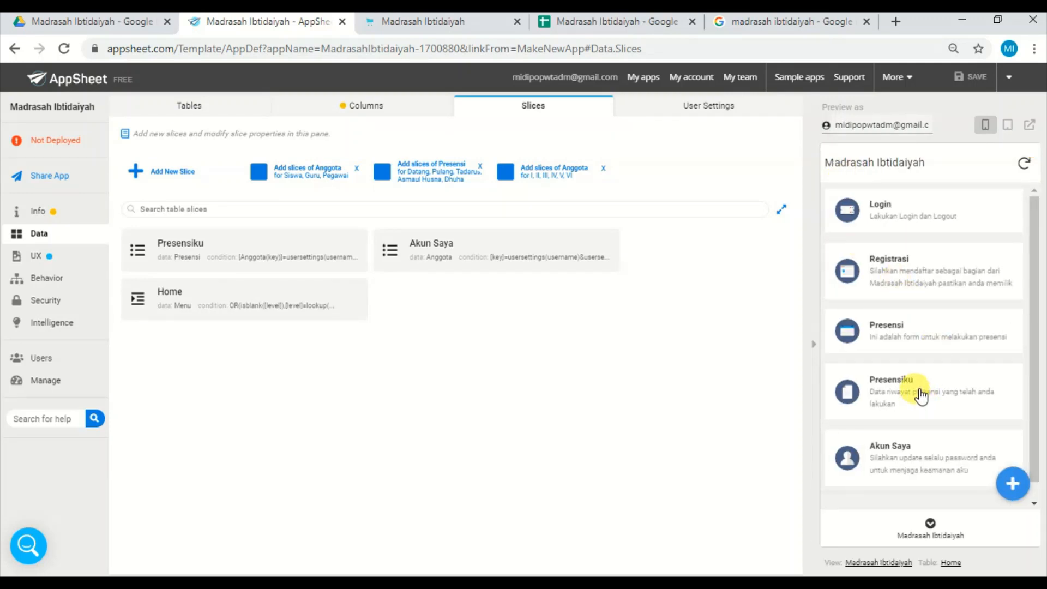
Submit a Presensi form in the preview with the attendance type Datang.
click(908, 326)
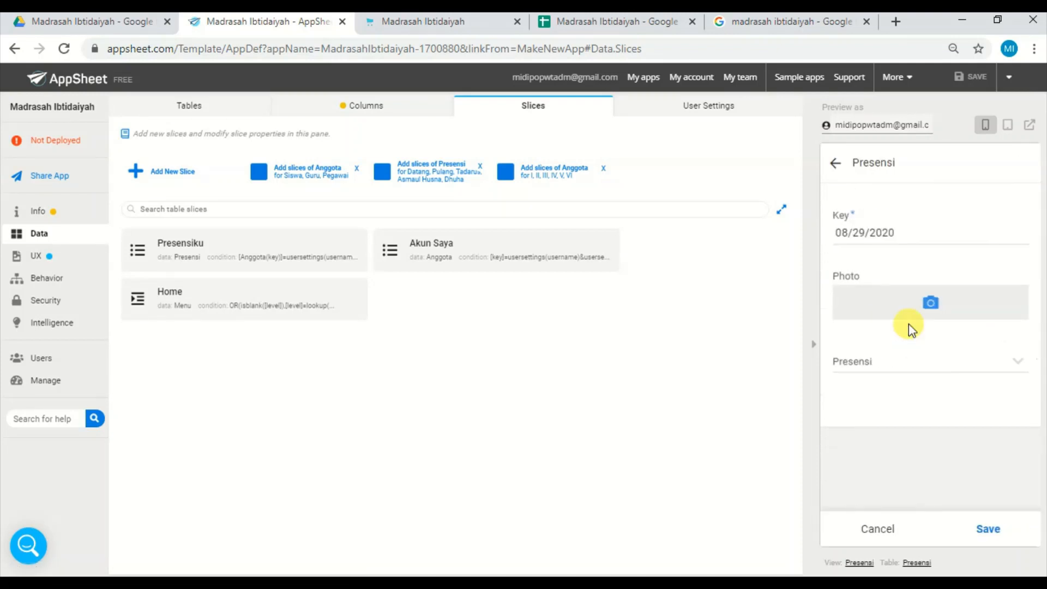
click(915, 370)
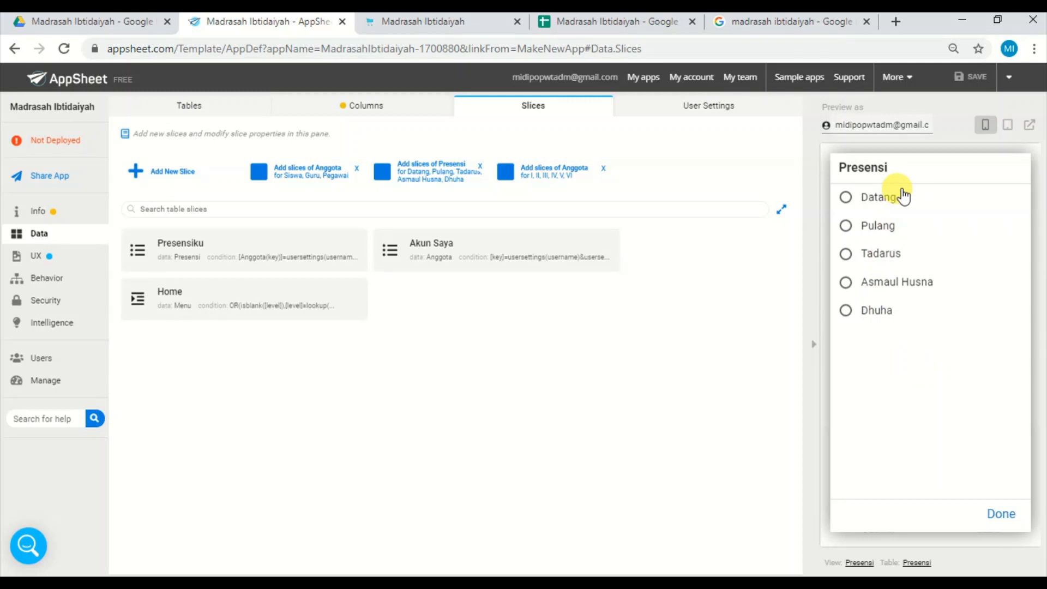
click(903, 196)
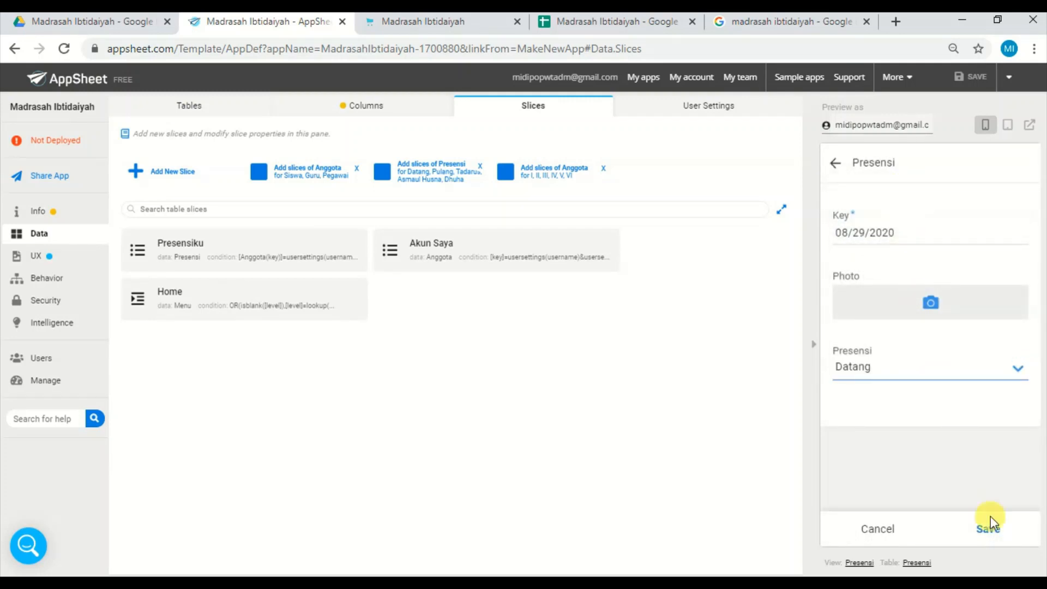
click(990, 523)
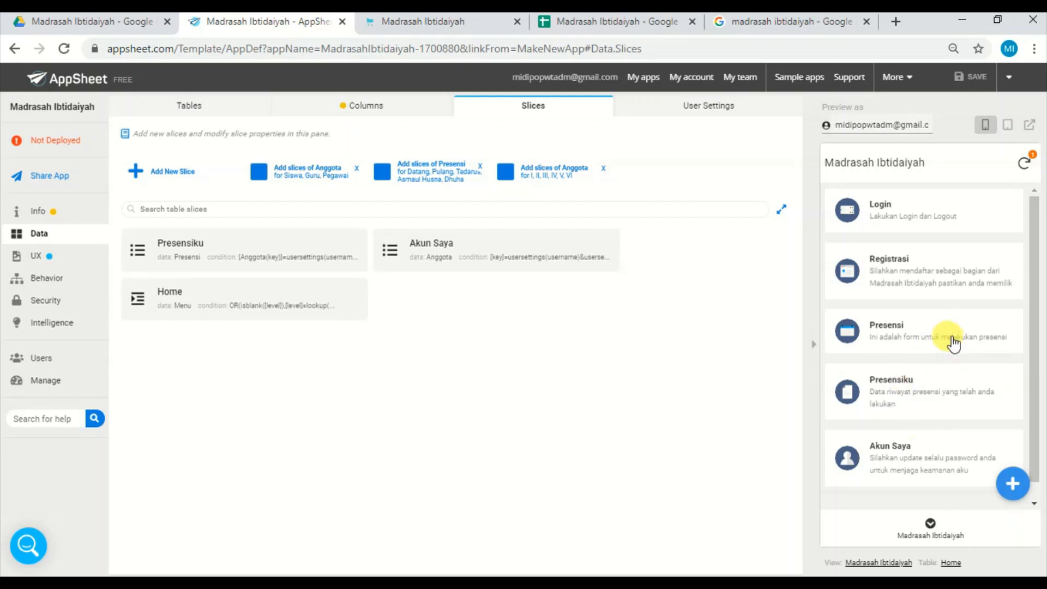
Check the Presensiku attendance history in the preview, syncing the app and reopening the view before returning to the menu.
click(924, 393)
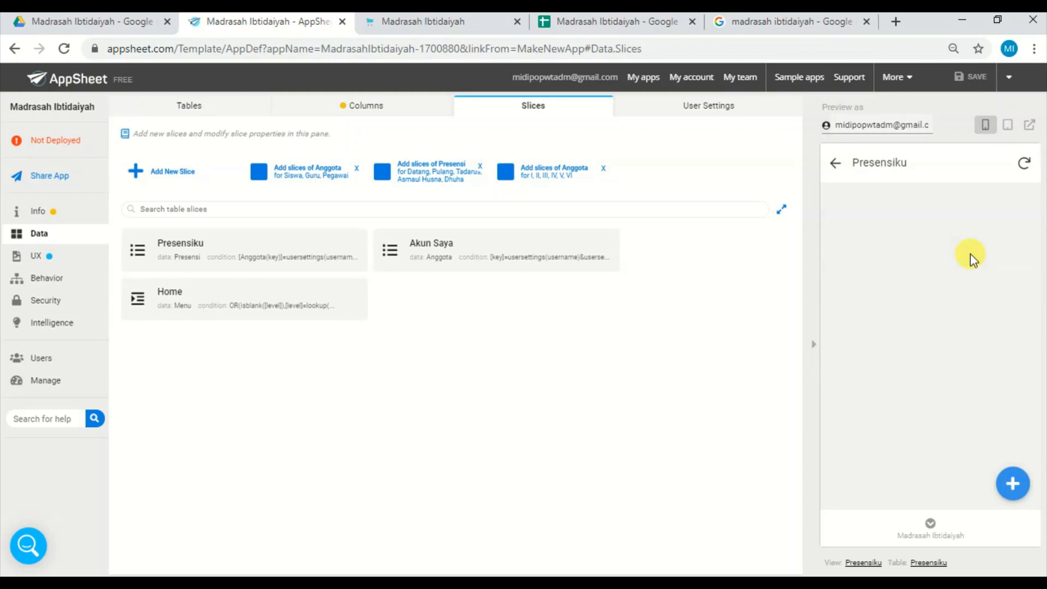
click(1024, 164)
click(835, 166)
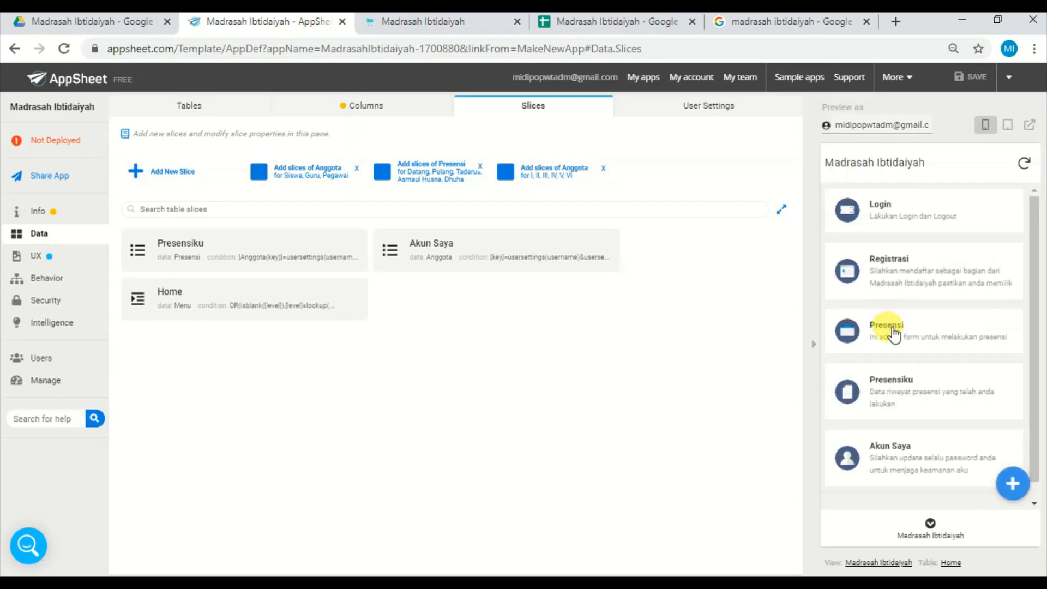
click(903, 391)
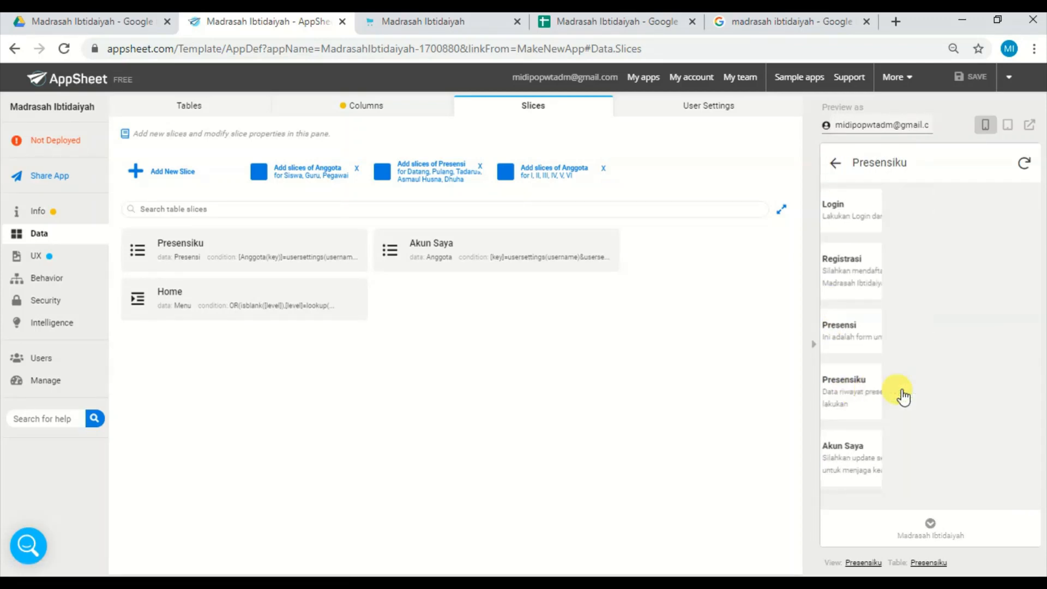
click(836, 164)
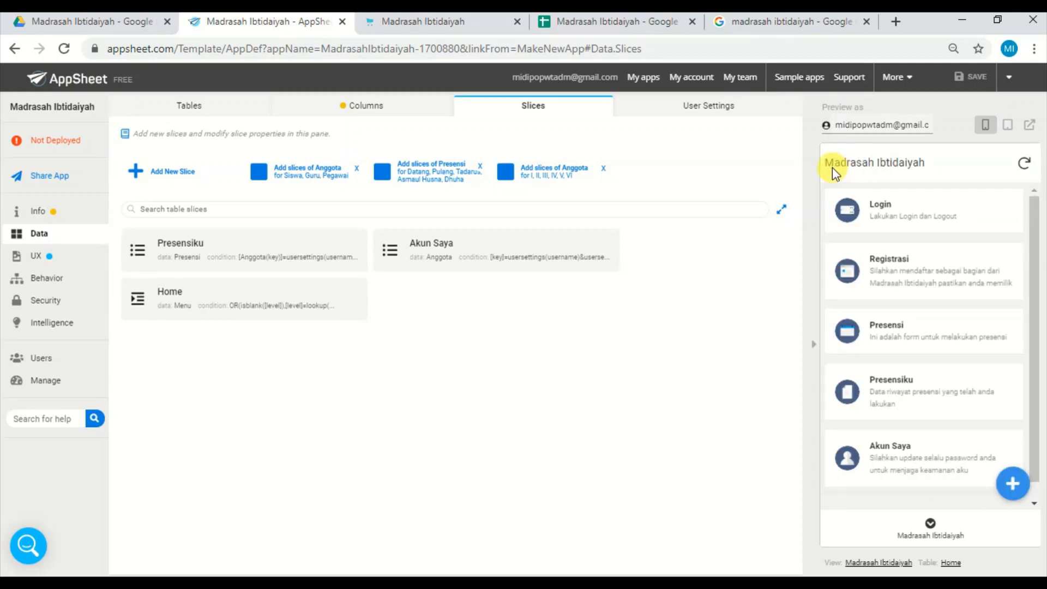
Switch to the Google Sheets spreadsheet and inspect the new record's Anggota(key) cell in the Presensi sheet.
click(642, 23)
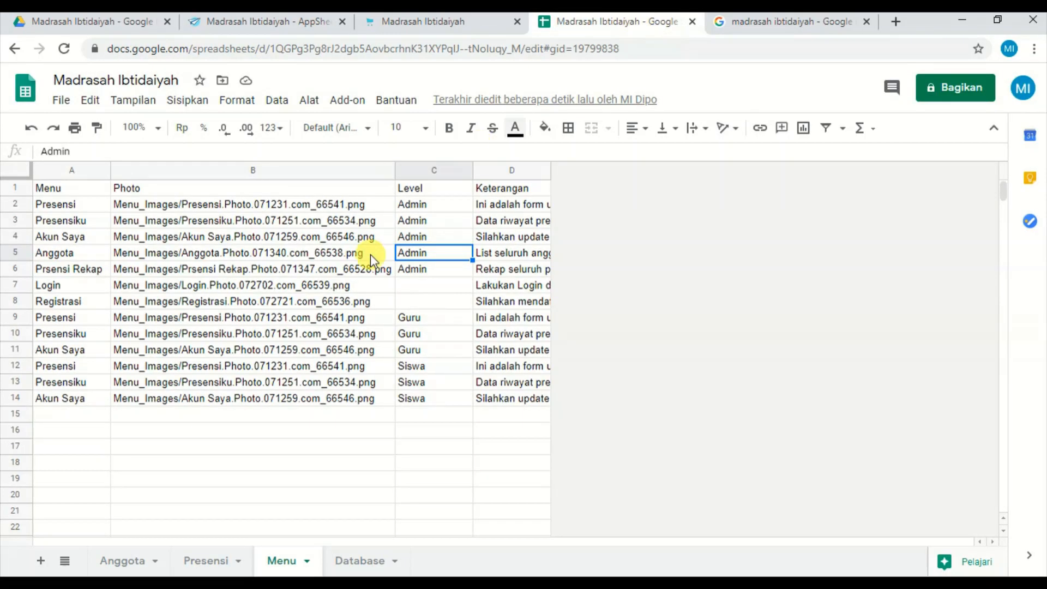
click(212, 561)
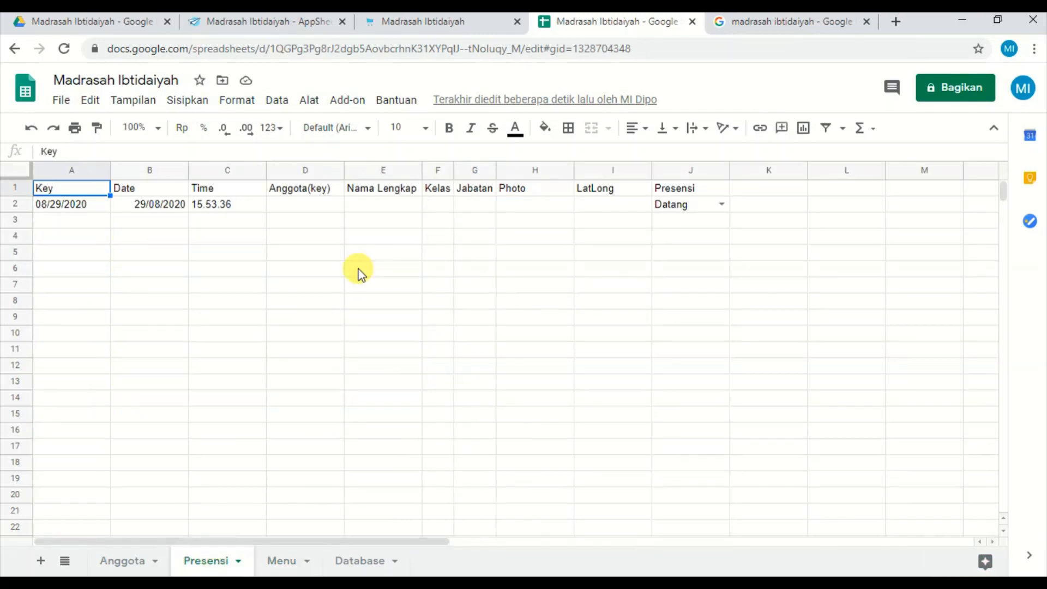
click(336, 210)
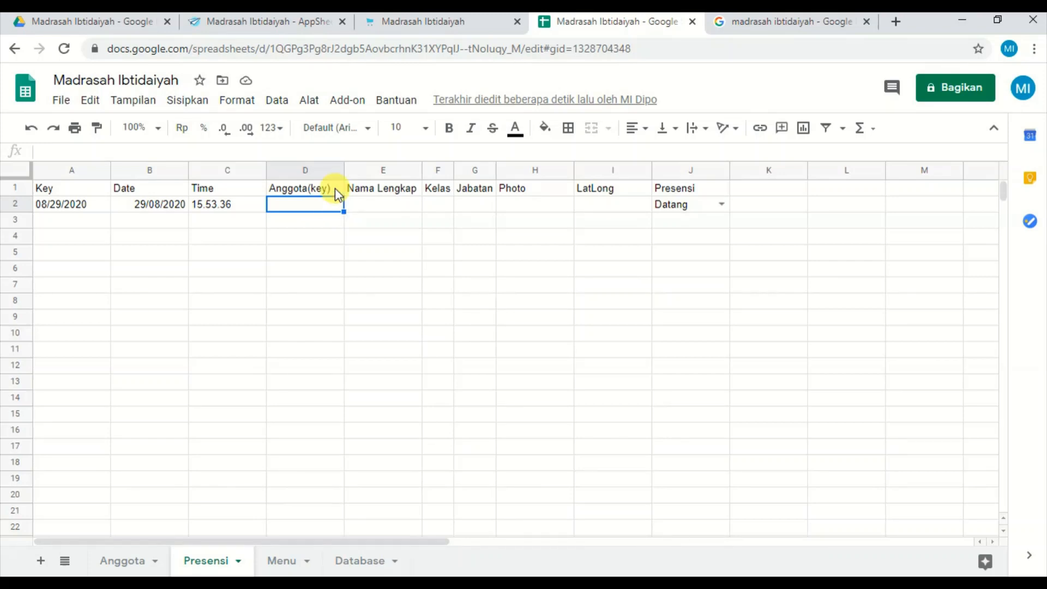
Back in AppSheet, copy usersettings(username)&usersettings(password) from the Presensiku slice's row filter, leaving the filter unedited.
click(317, 26)
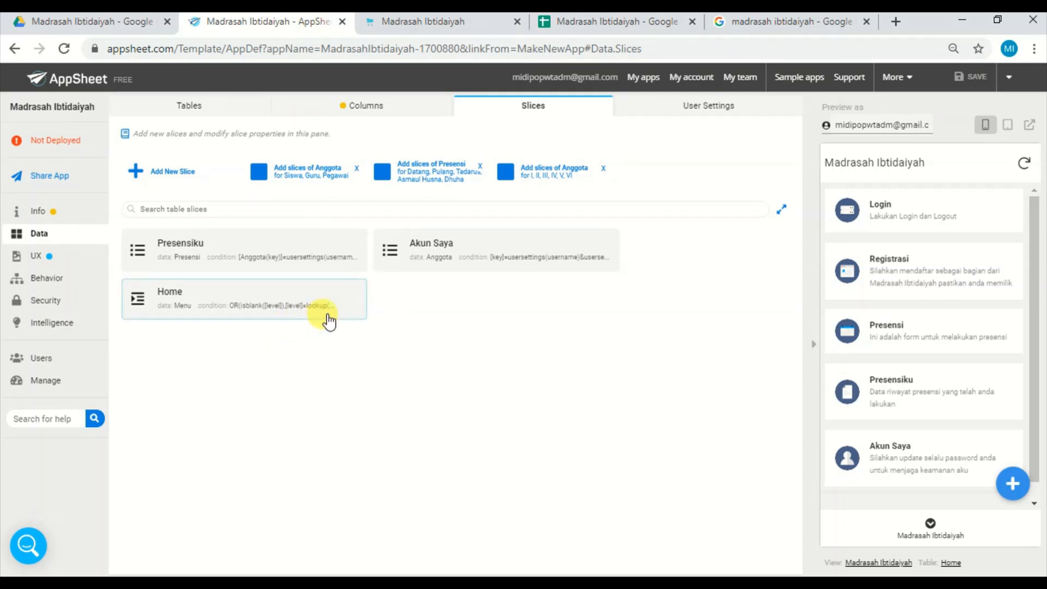
click(299, 261)
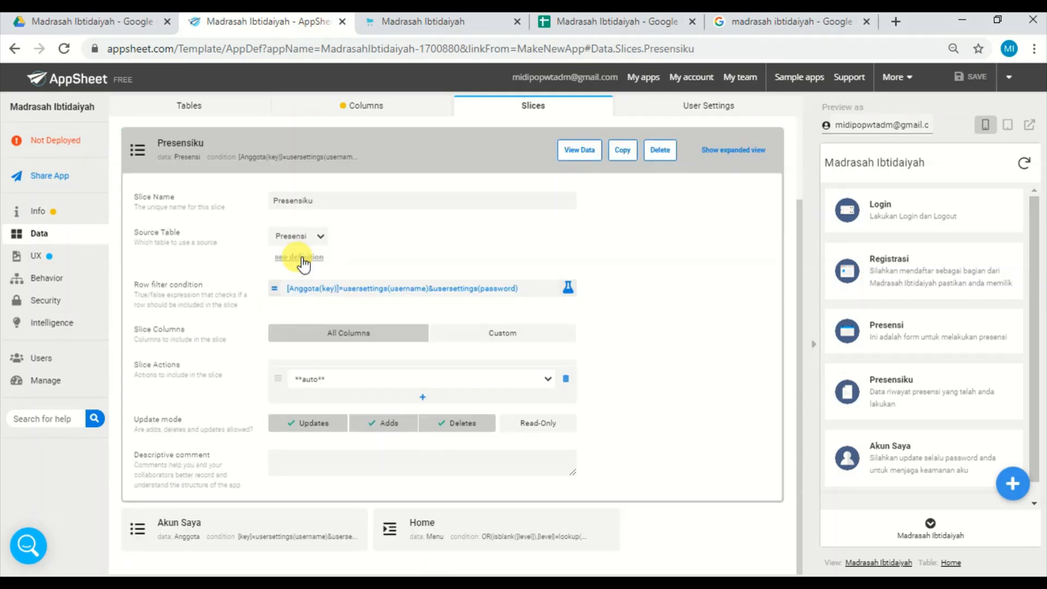
click(430, 289)
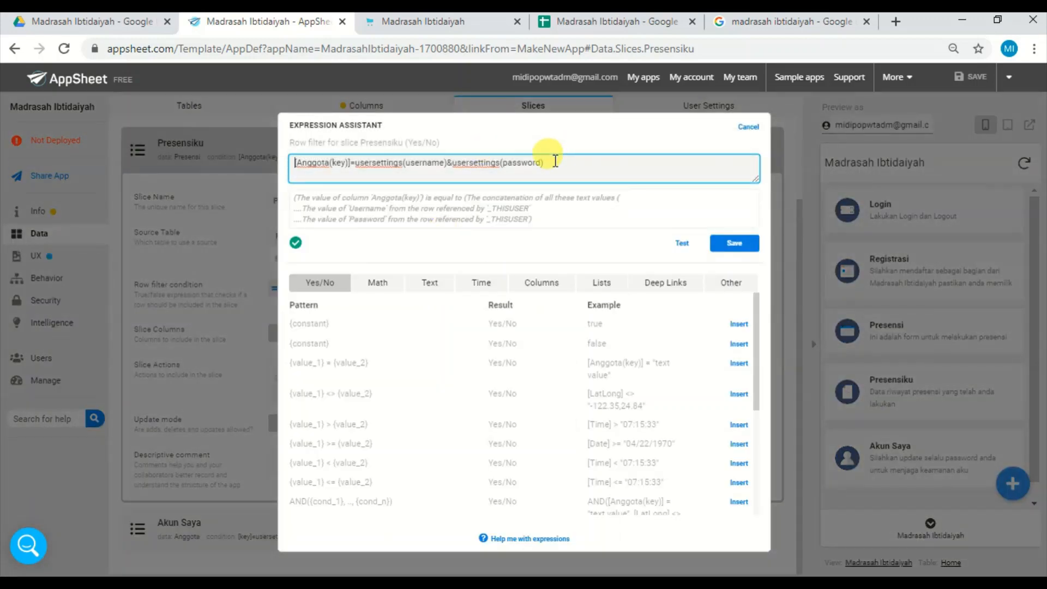
drag(544, 161, 358, 175)
key(ctrl+c)
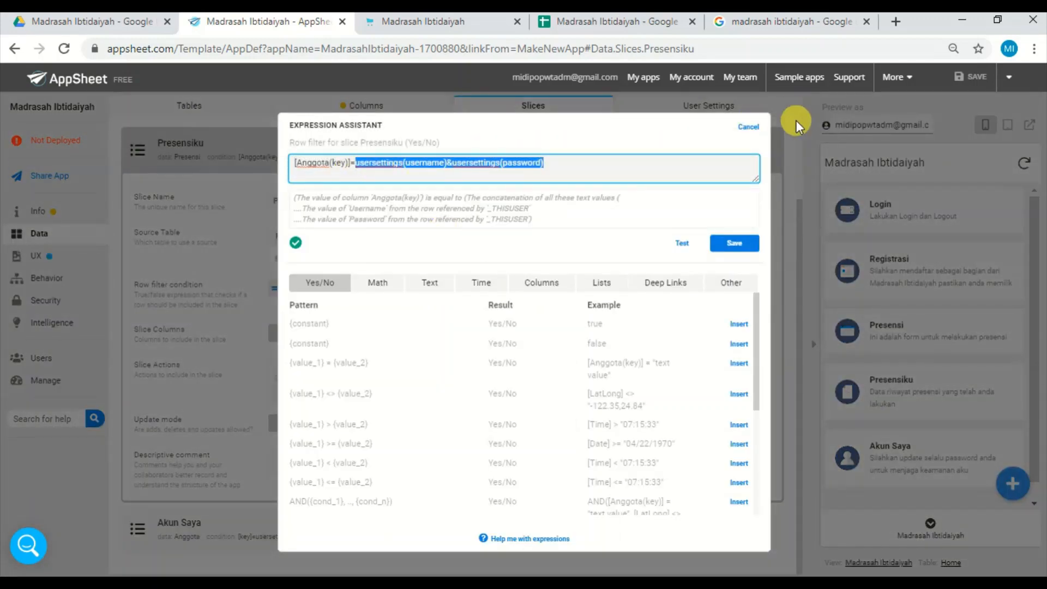
click(755, 128)
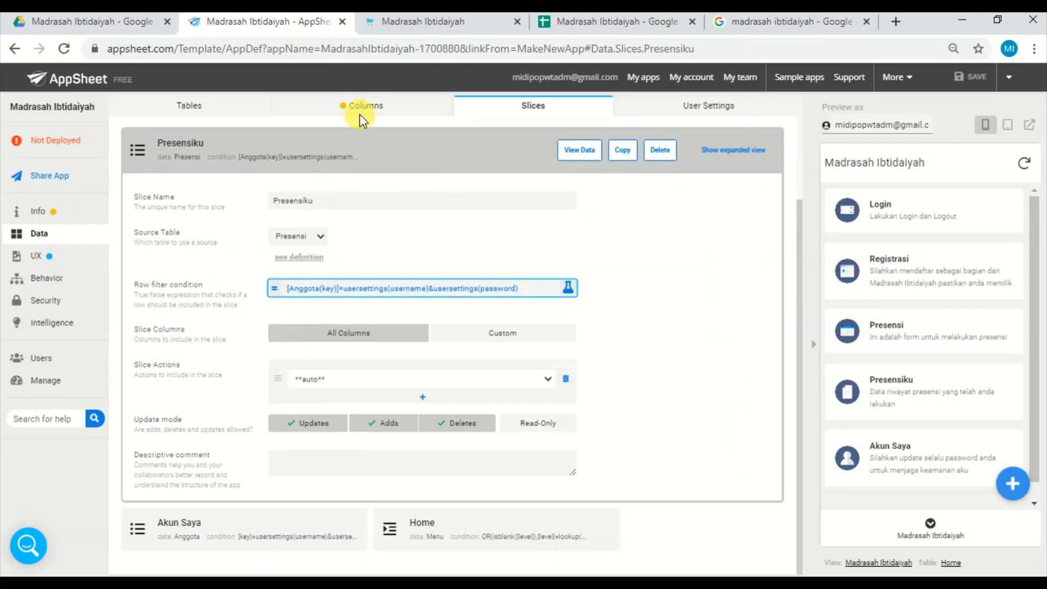
Set the Presensi table's Anggota(key) column formula to usersettings(username)&usersettings(password) and save the app.
click(387, 109)
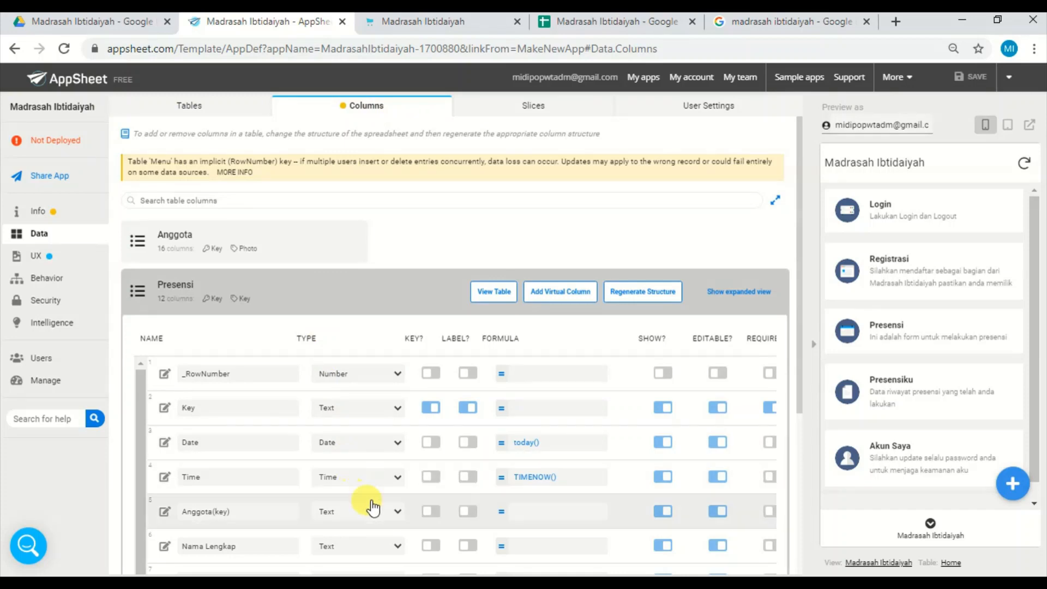
click(534, 511)
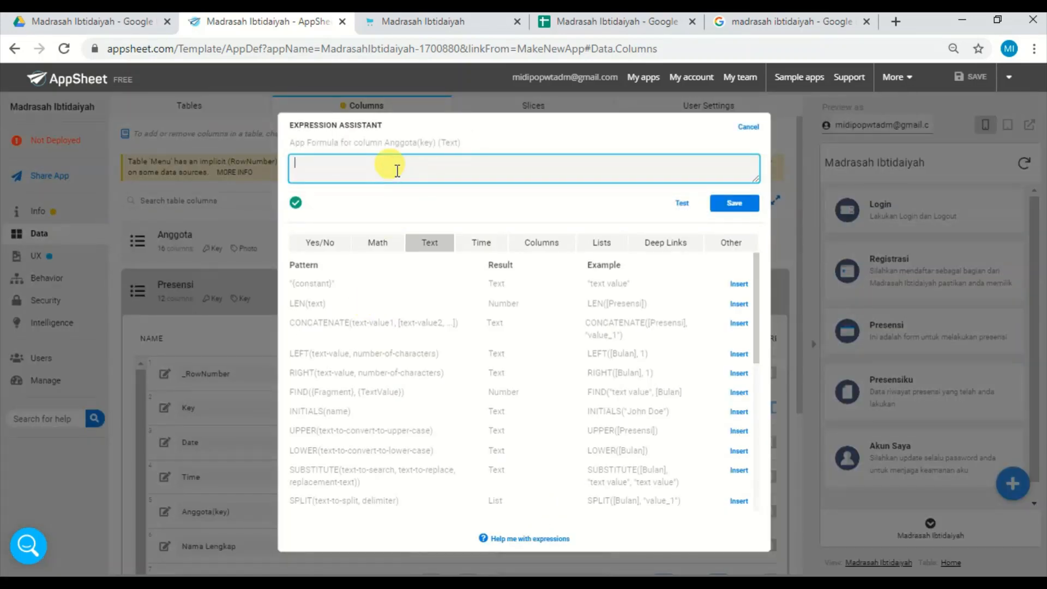
key(ctrl+v)
click(740, 203)
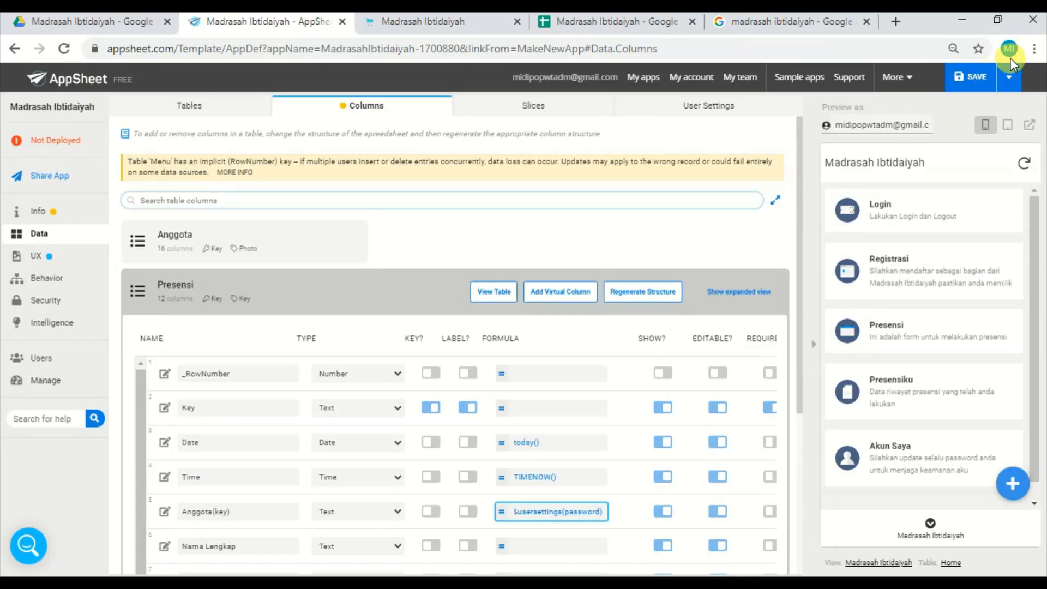
click(976, 78)
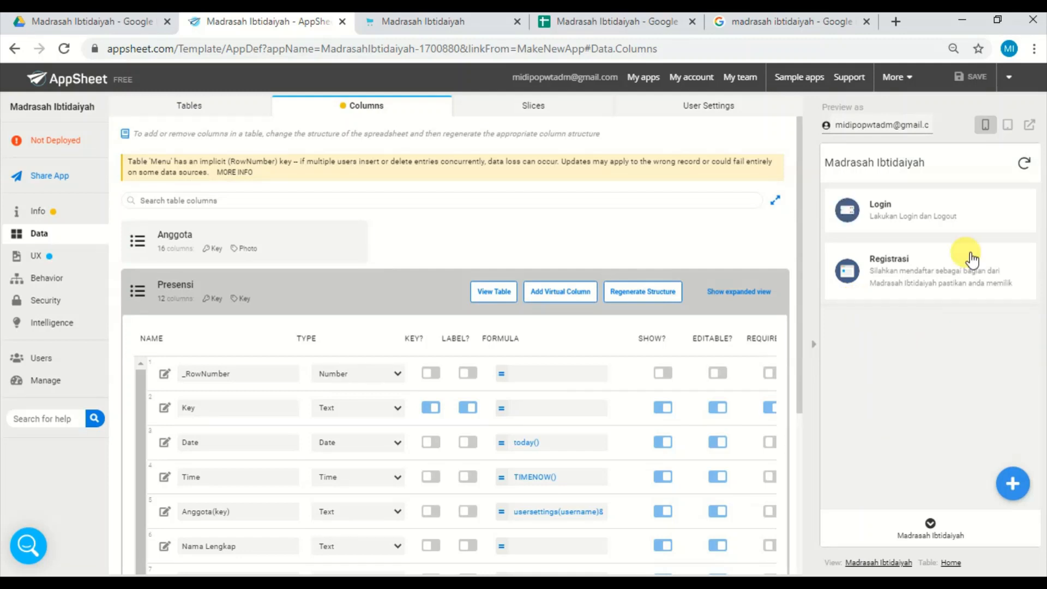
Log in to the app preview with username pengajar and the account password.
click(966, 219)
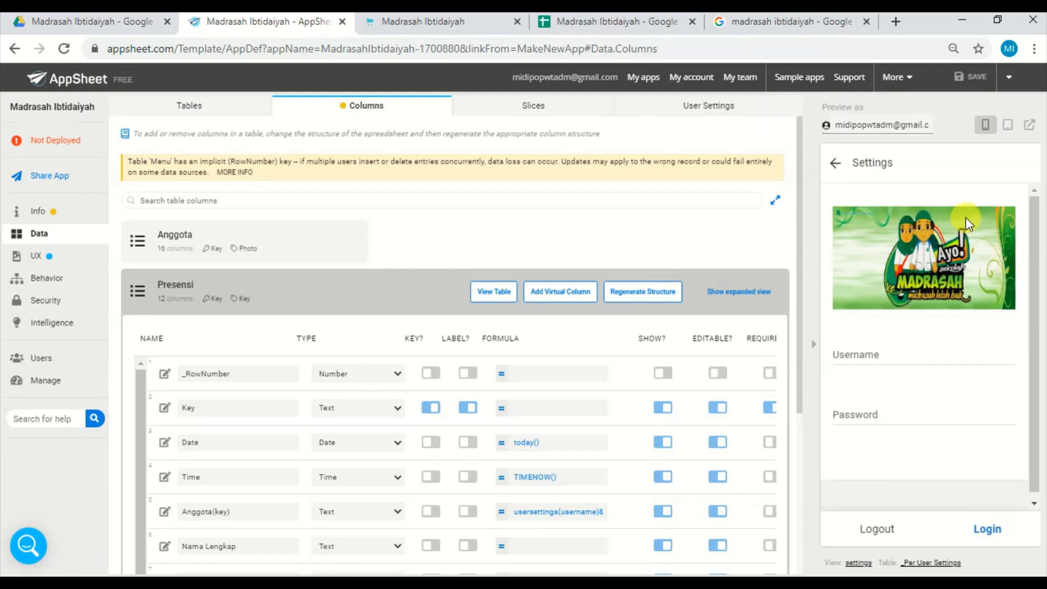
click(875, 353)
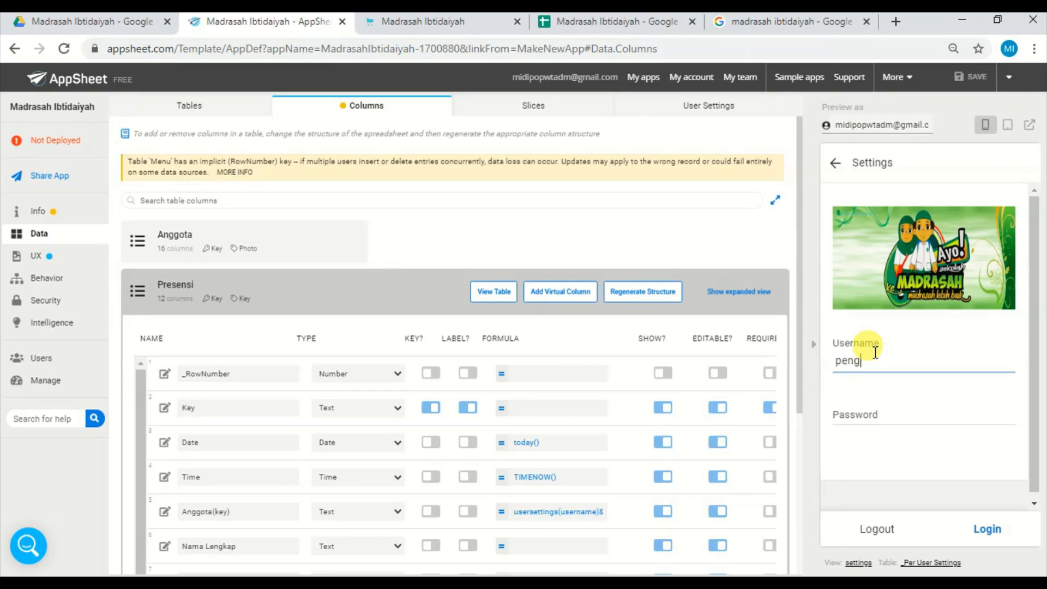
text(pengajaer)
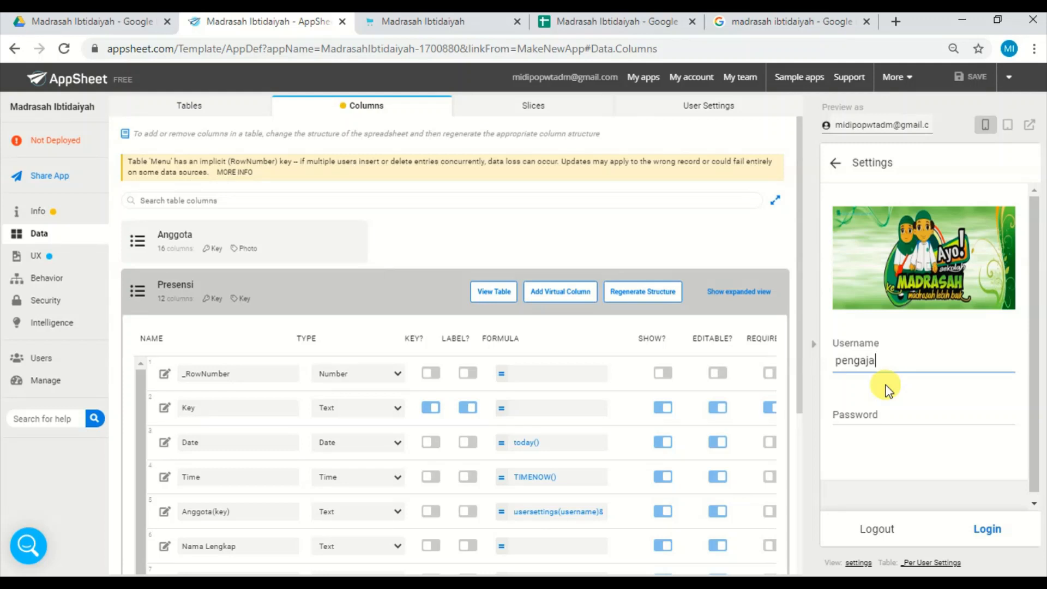
click(867, 418)
text(222)
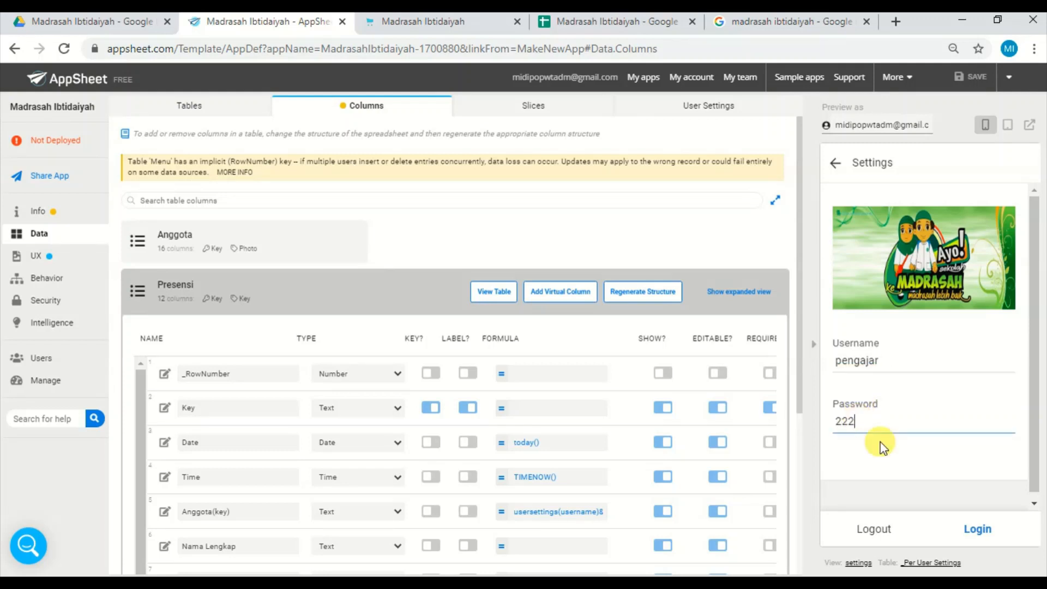
click(974, 528)
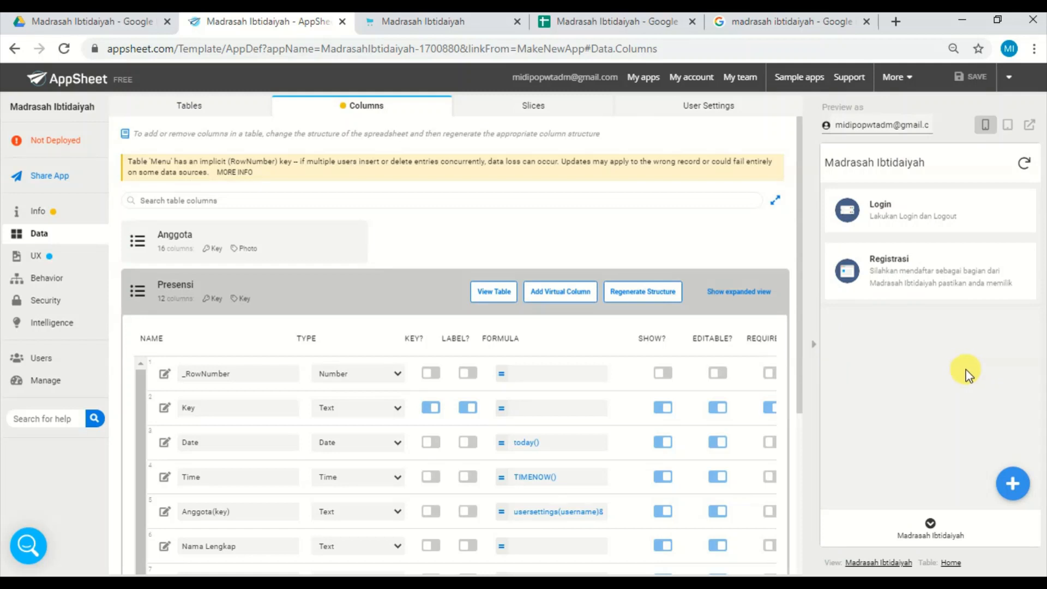
Switch to the Google Sheets spreadsheet and compare the guru row's Key with its Username and Password in the Anggota sheet.
click(636, 24)
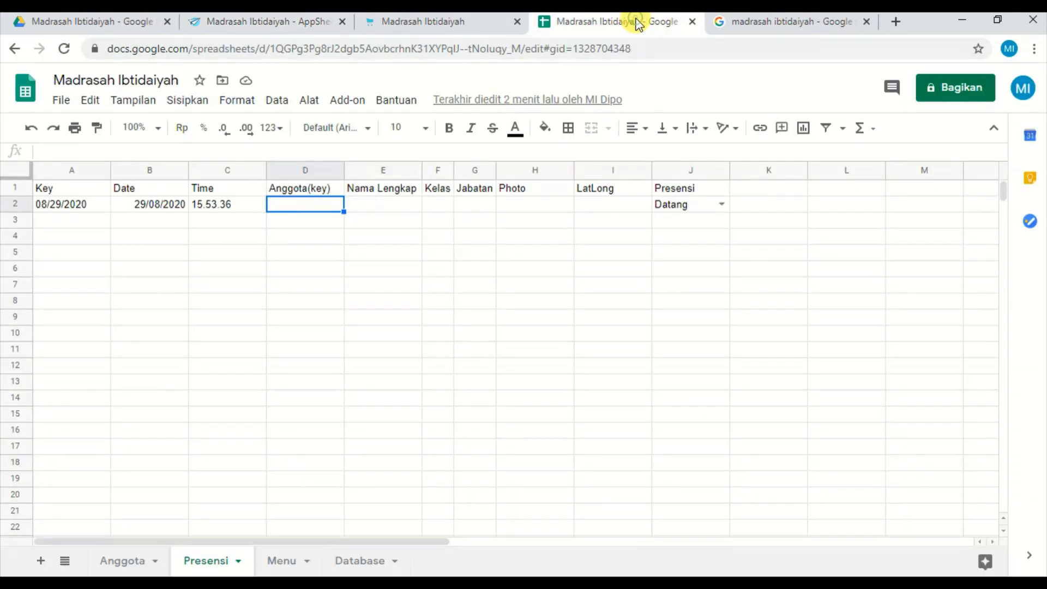
click(117, 563)
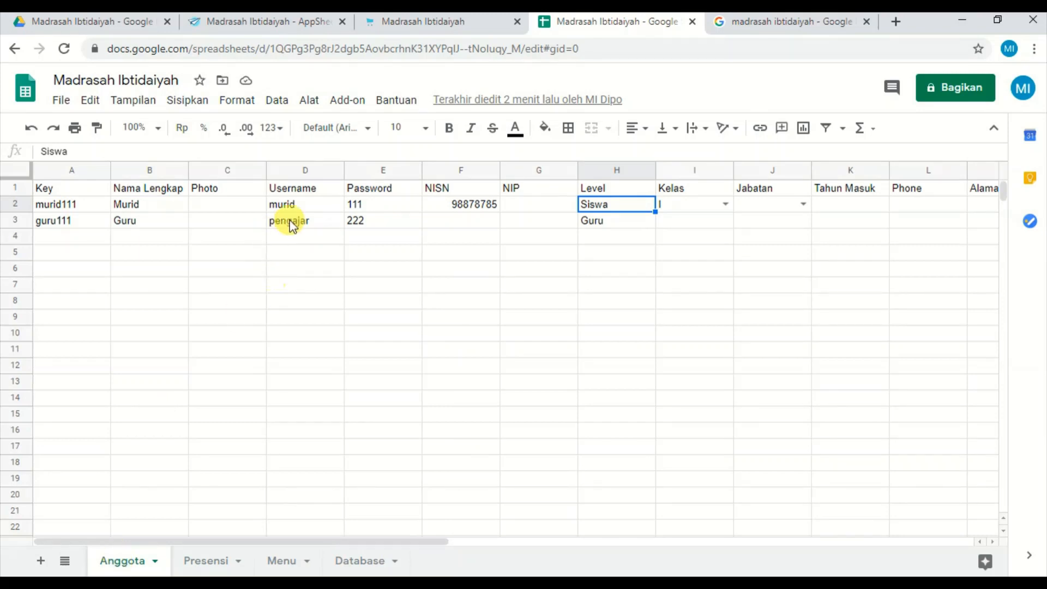
click(317, 224)
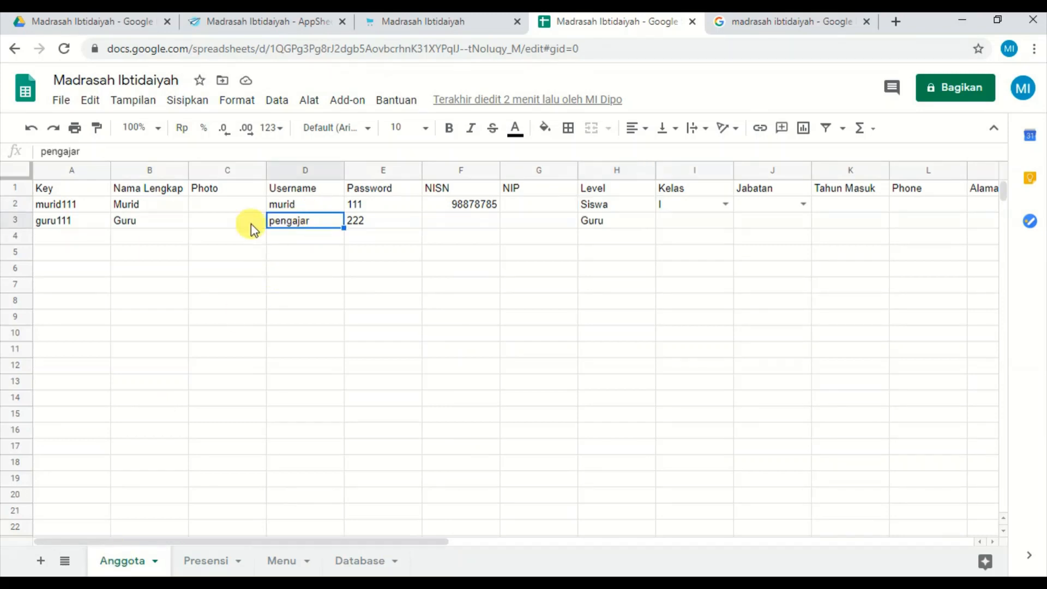
click(79, 223)
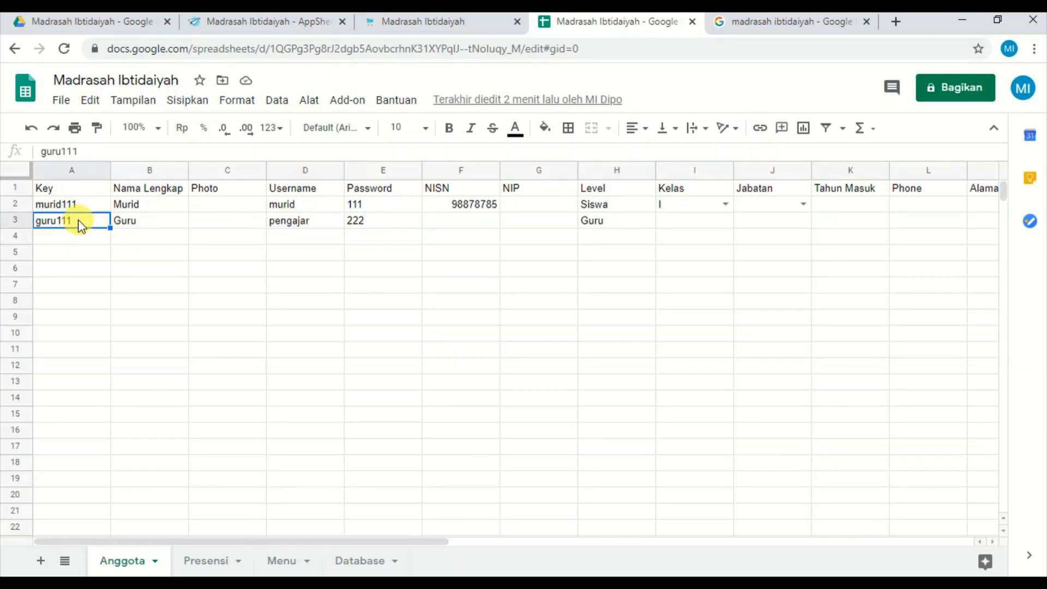
click(323, 221)
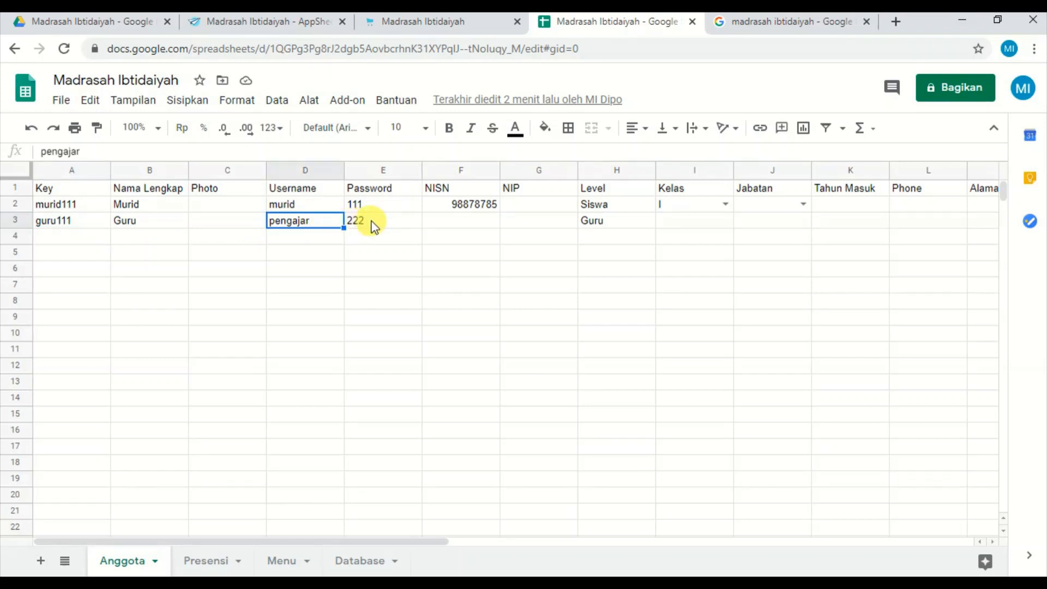
Clear the manually entered Key values from cells A3 and A2 of the Anggota sheet.
click(68, 223)
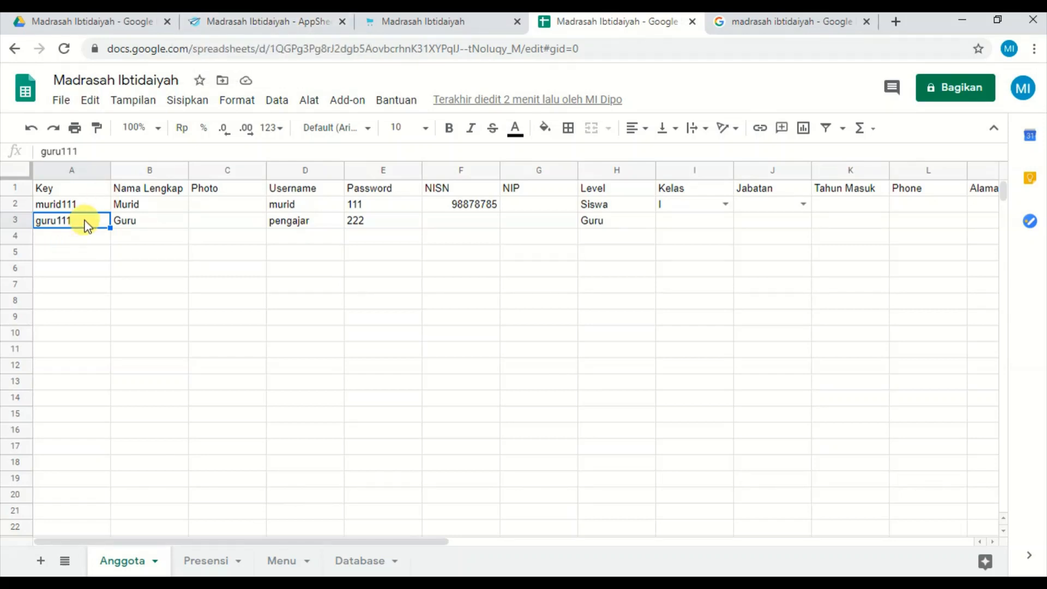
key(Delete)
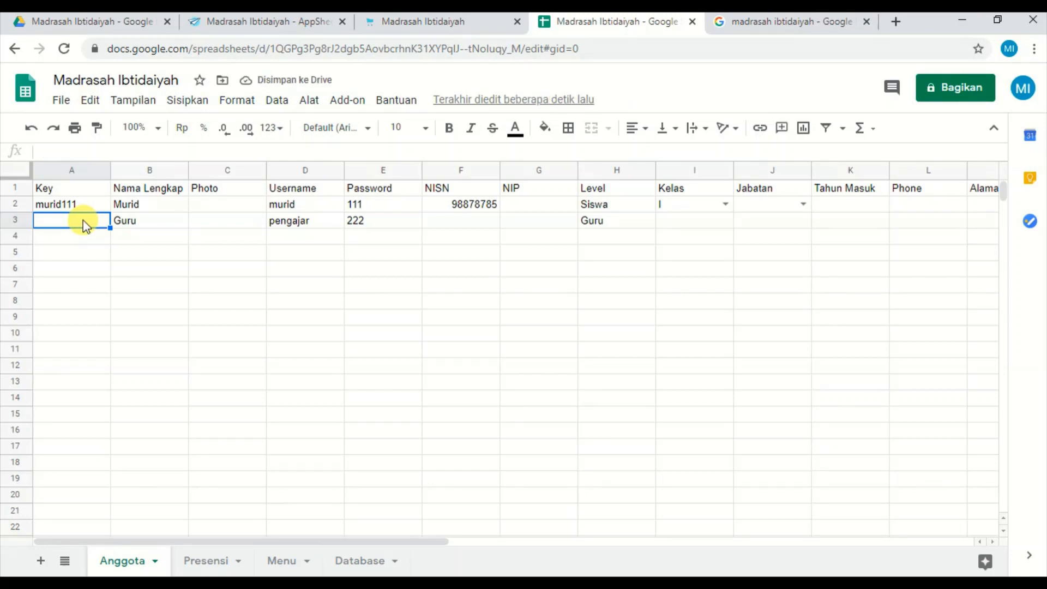
click(81, 210)
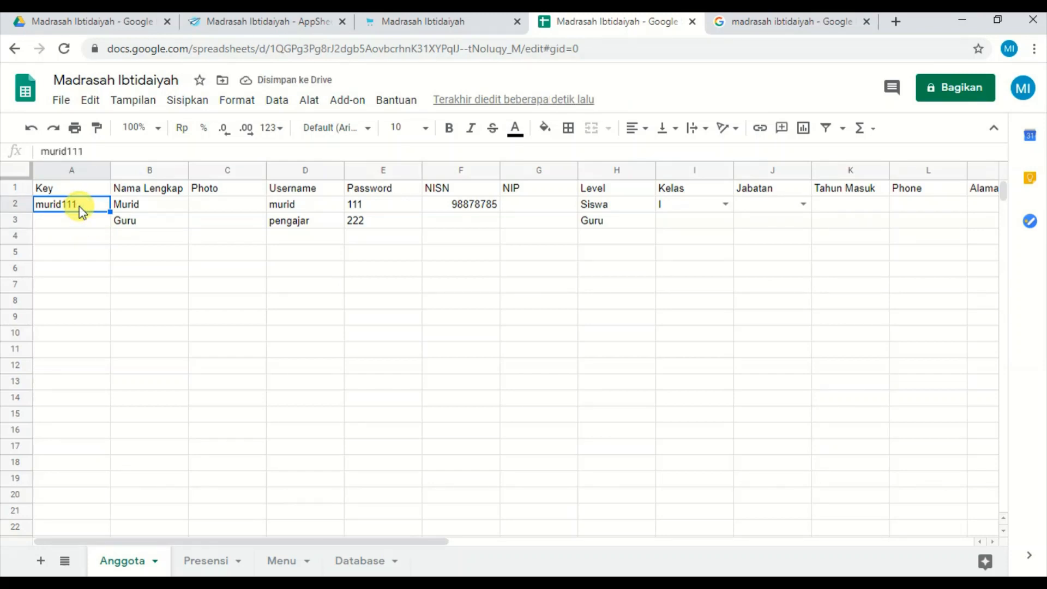
key(Delete)
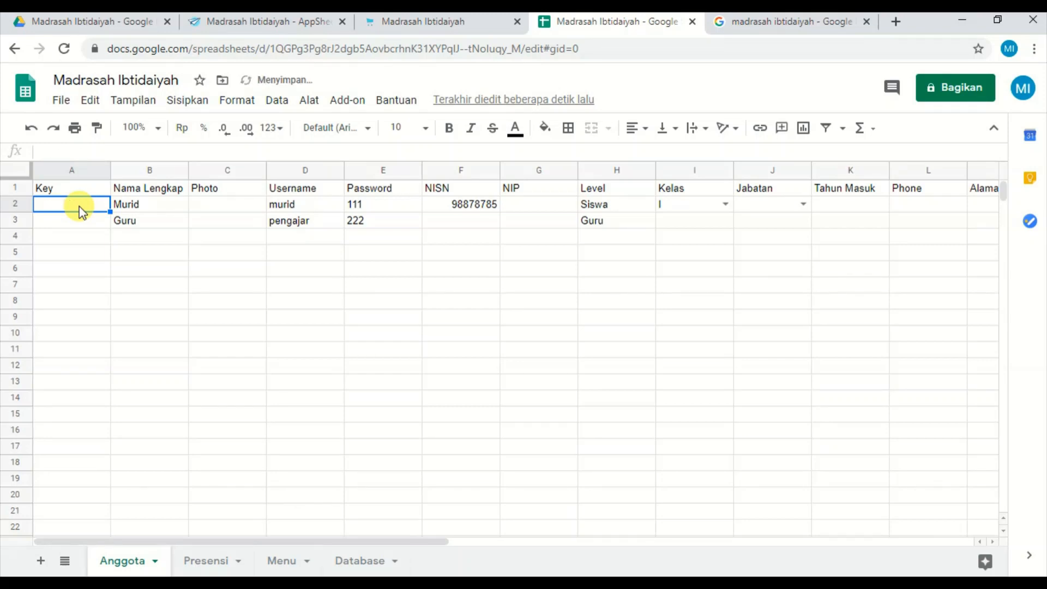
Enter the formula =D2&E2 in cell A2 to build the Key from Username and Password.
text(=)
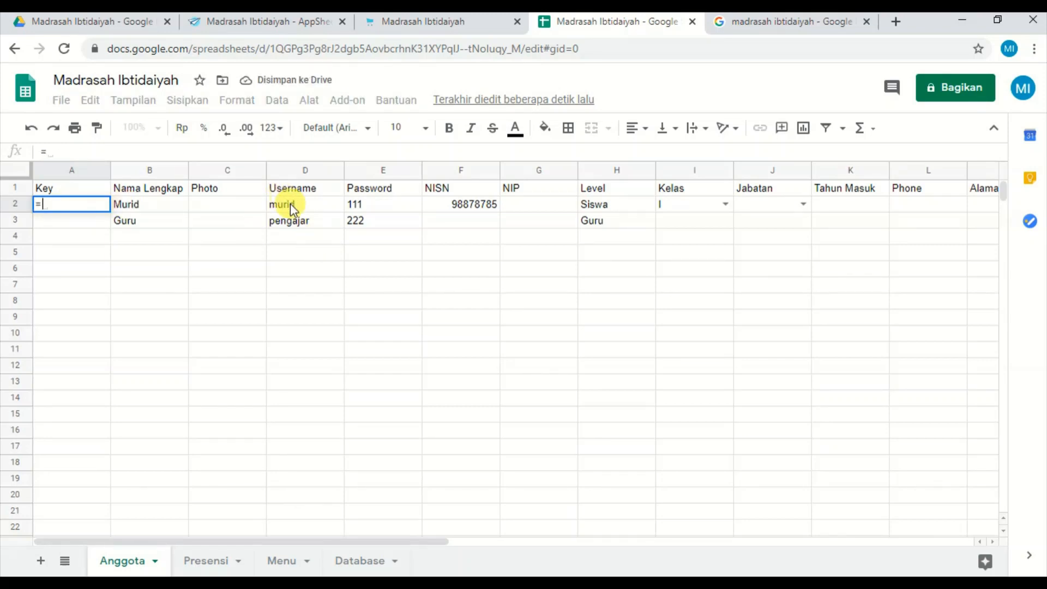
click(291, 204)
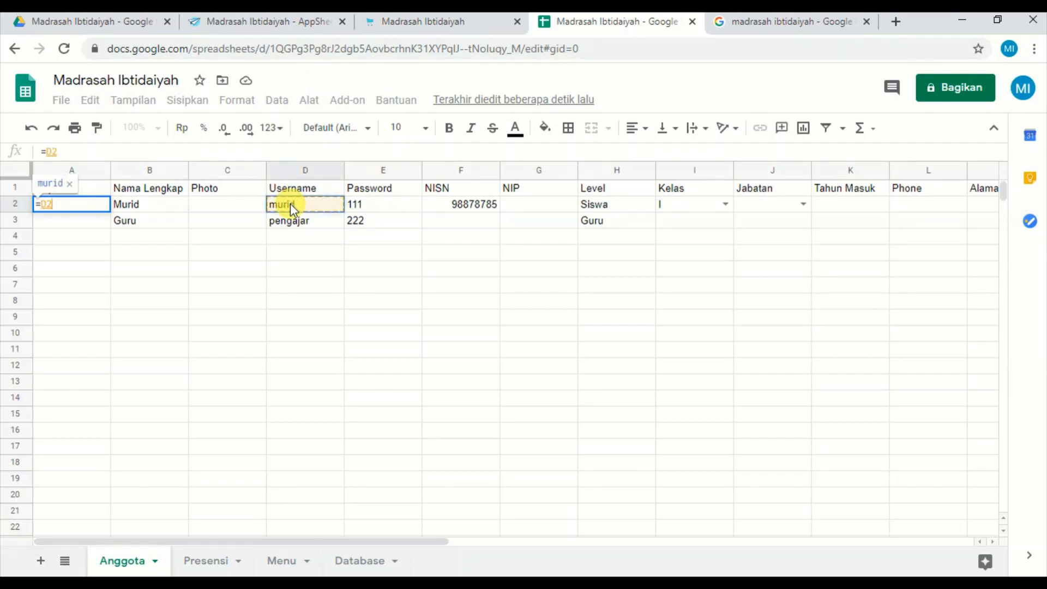
text(&)
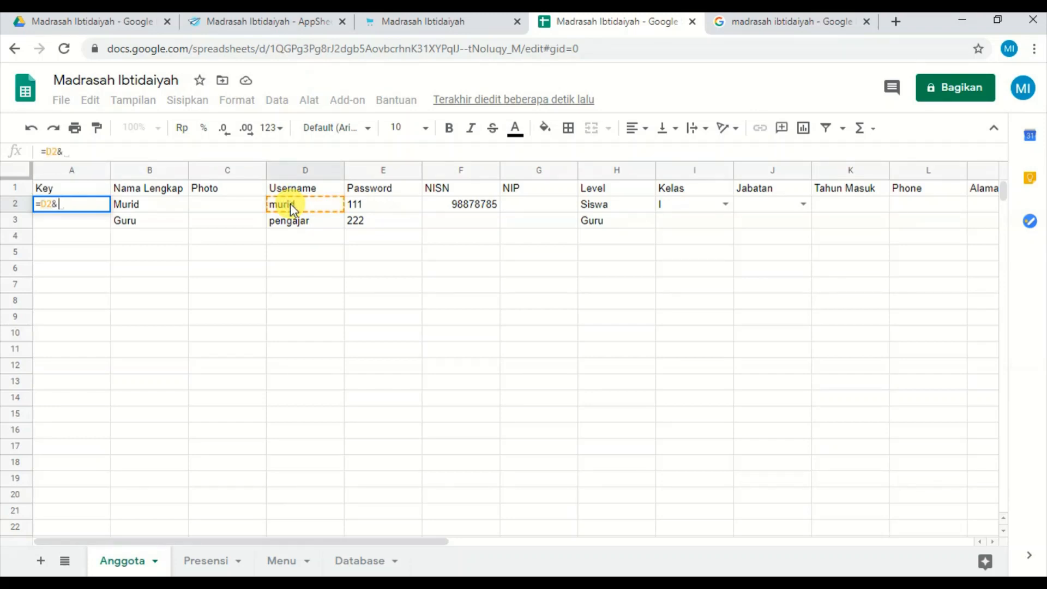
click(405, 202)
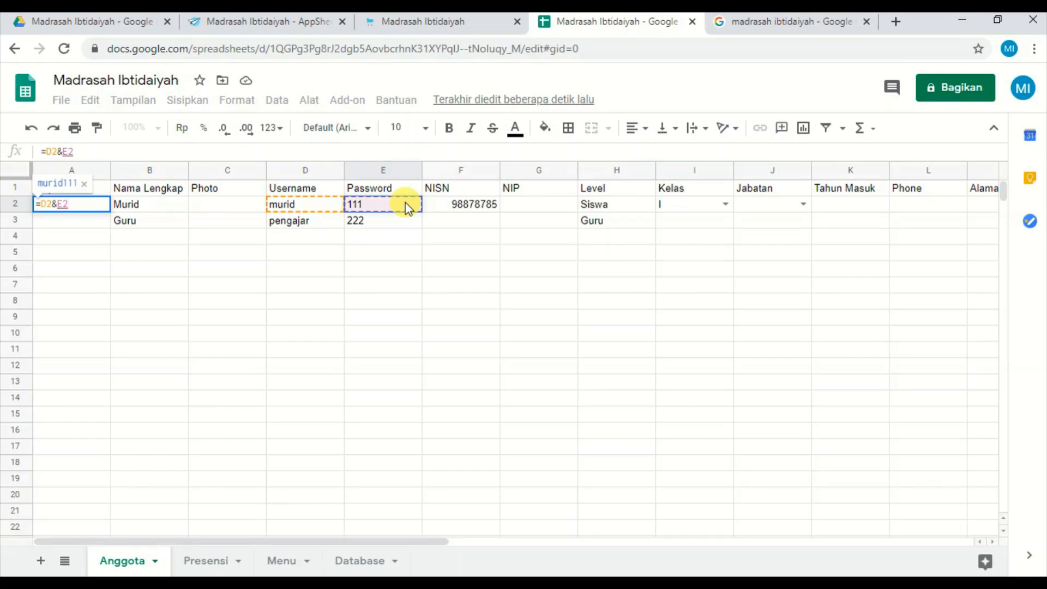
key(Return)
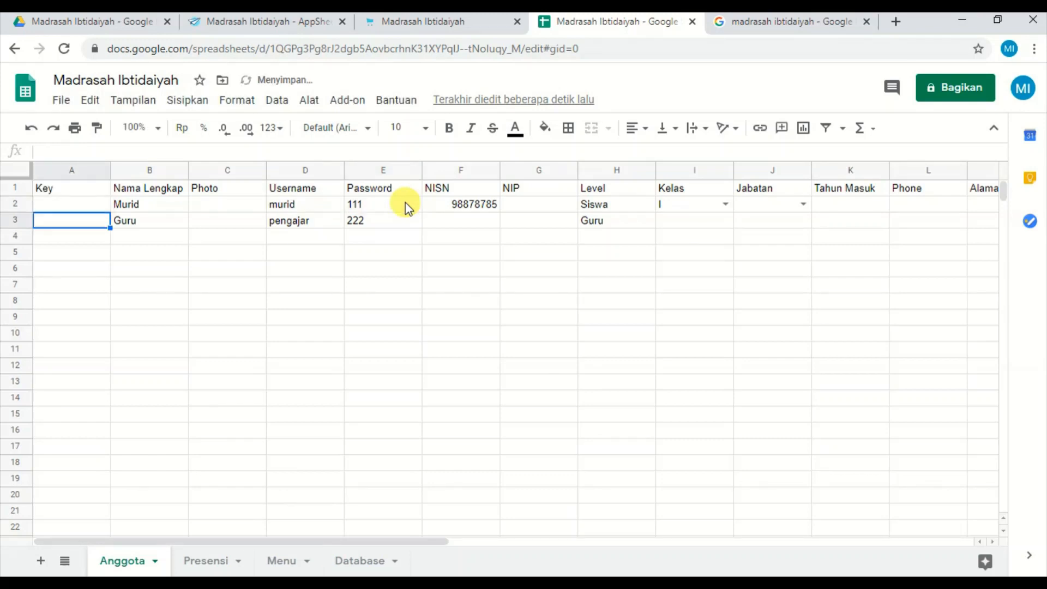
Fill the Key formula from A2 down to A3 and check the formulas in both cells.
click(96, 207)
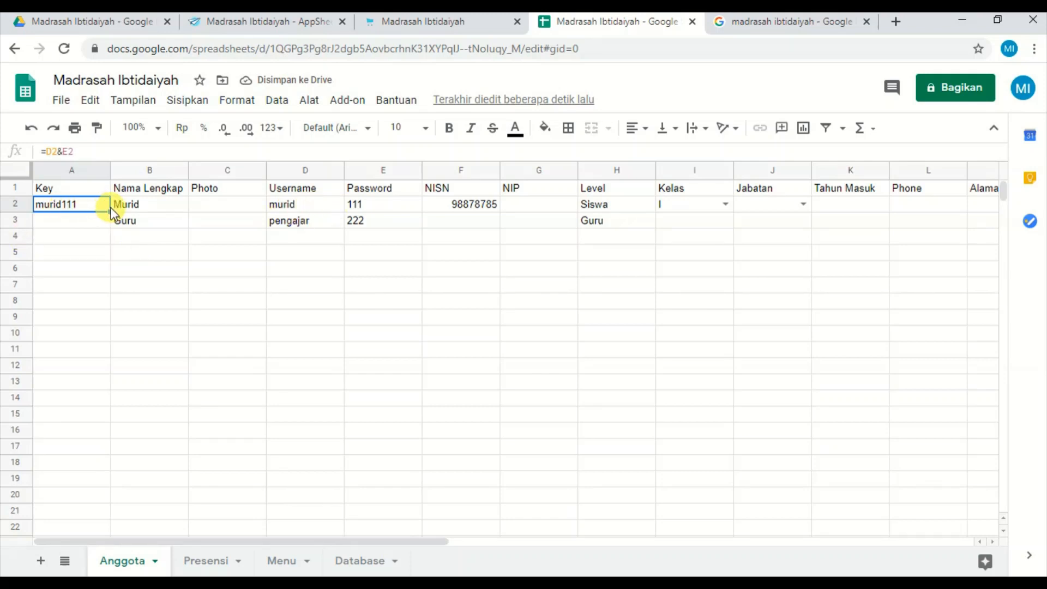
drag(110, 213, 110, 220)
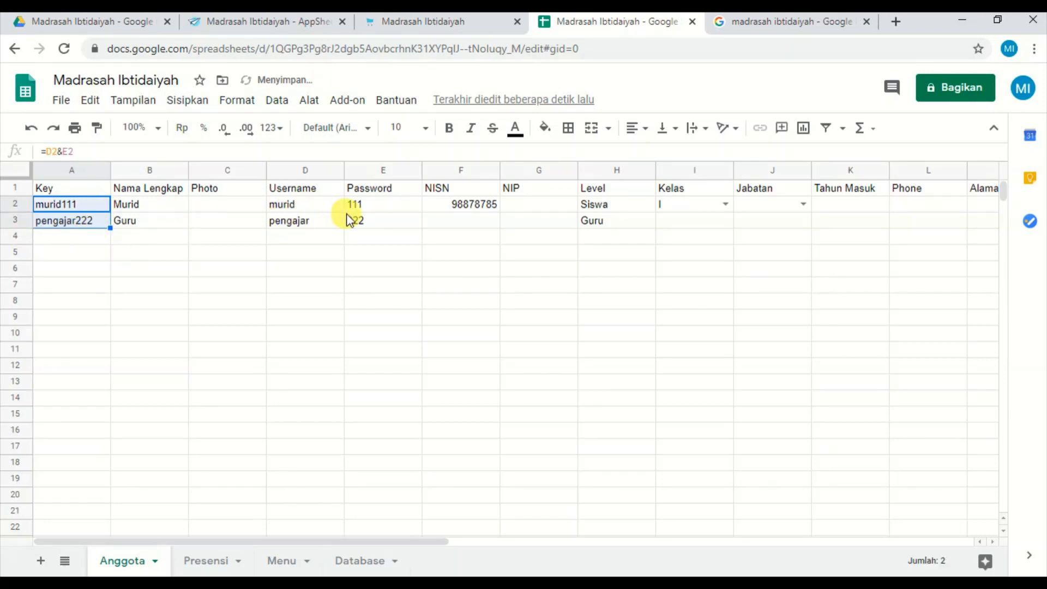
click(90, 219)
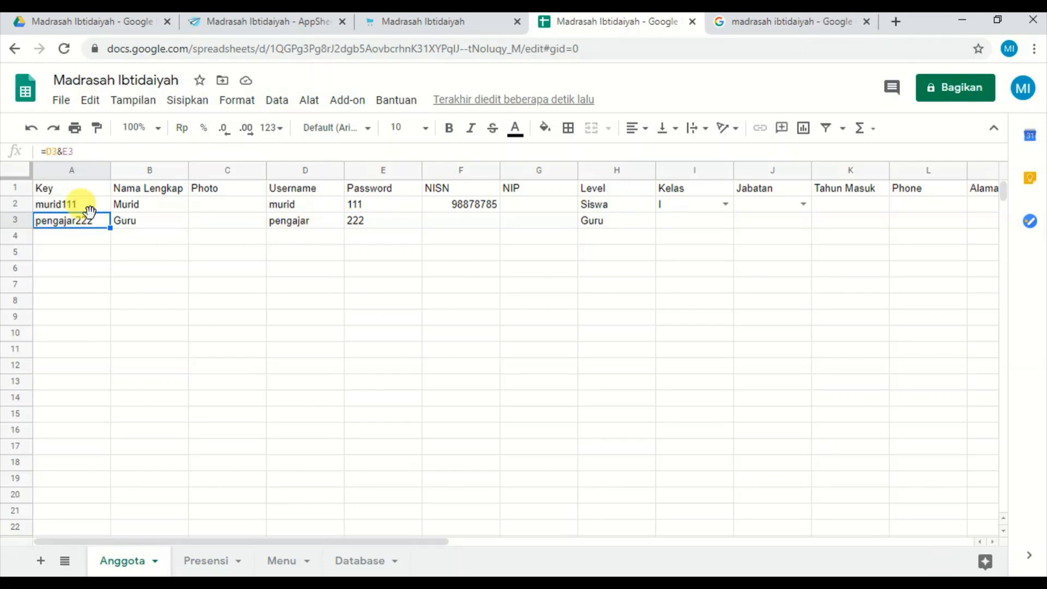
click(90, 205)
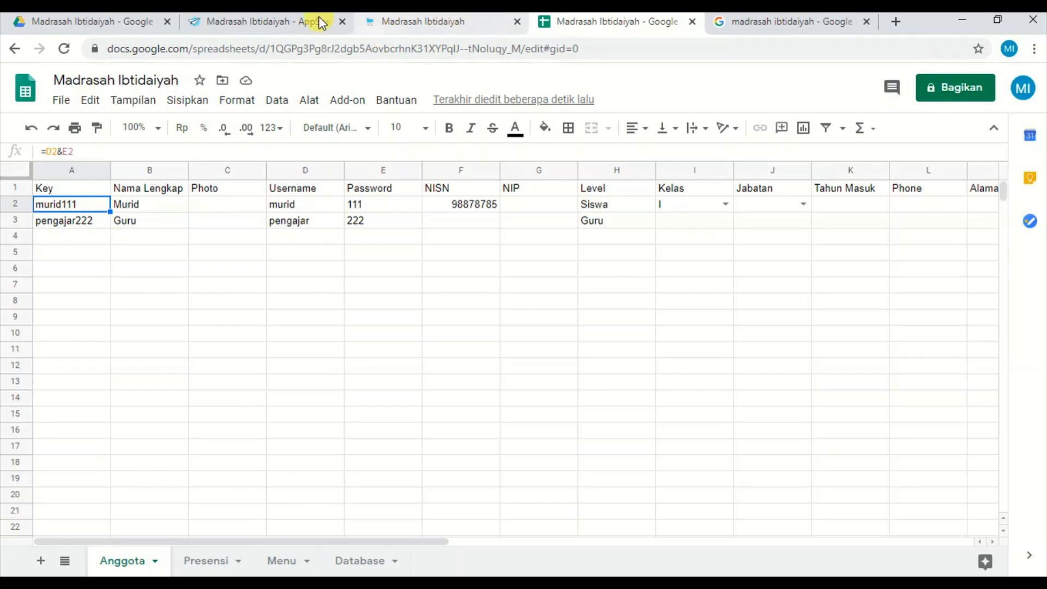
Back in AppSheet, open the Anggota table's columns and regenerate its structure, confirming the regeneration.
click(280, 24)
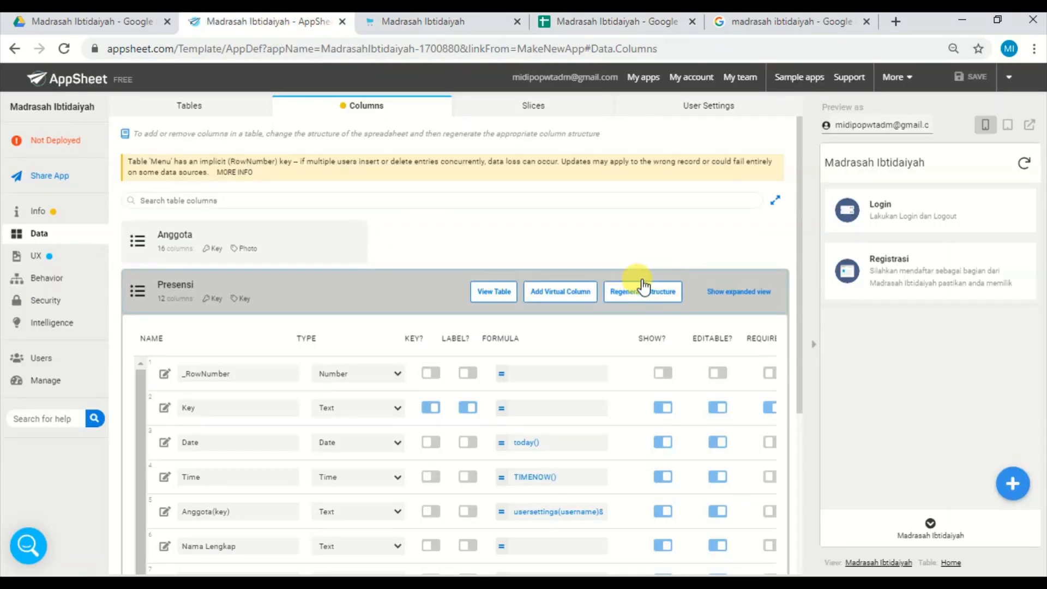
click(296, 306)
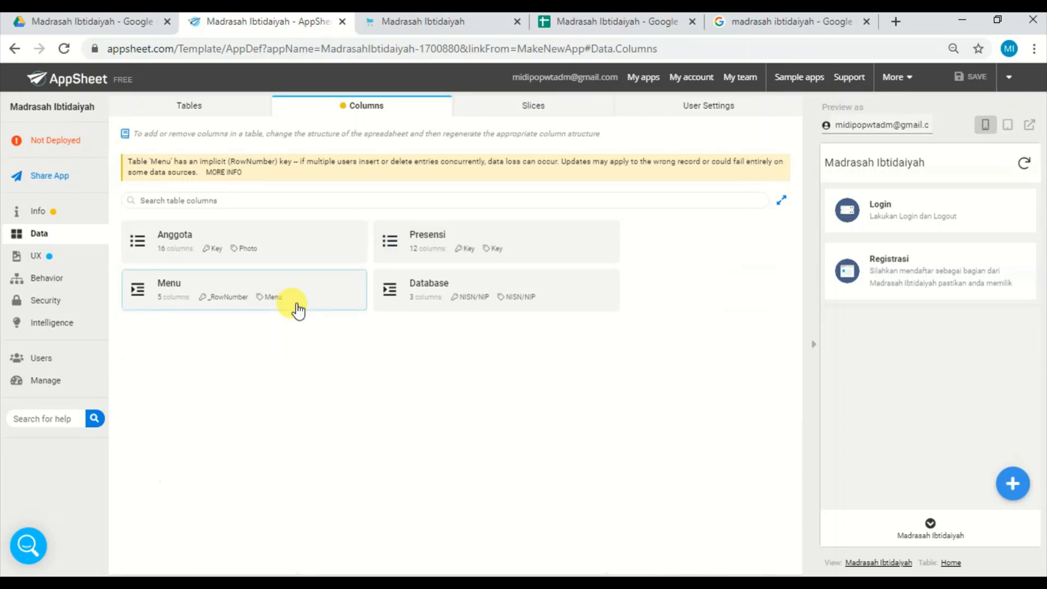
click(255, 248)
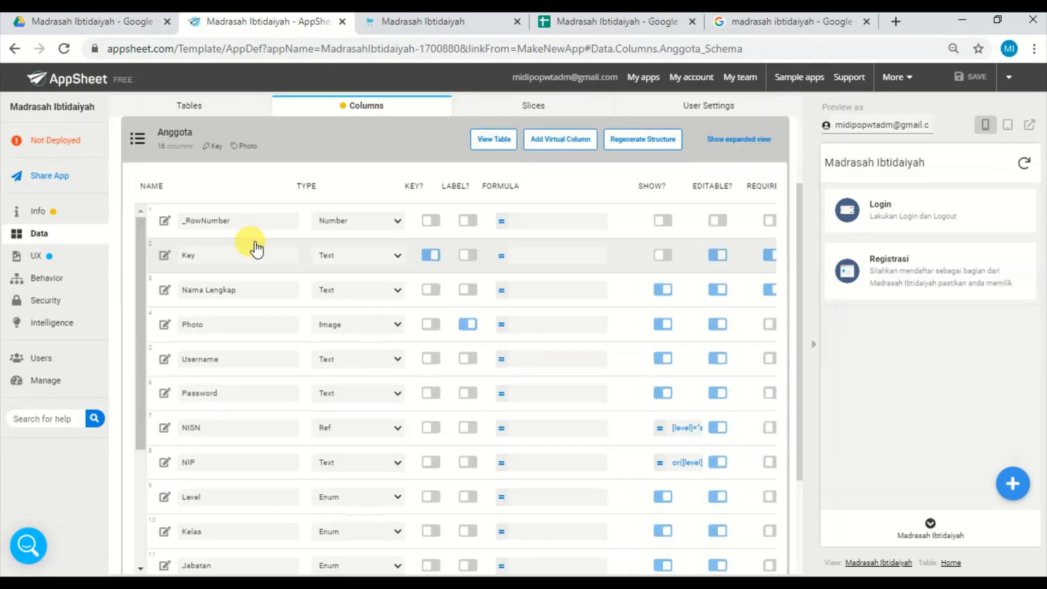
click(665, 143)
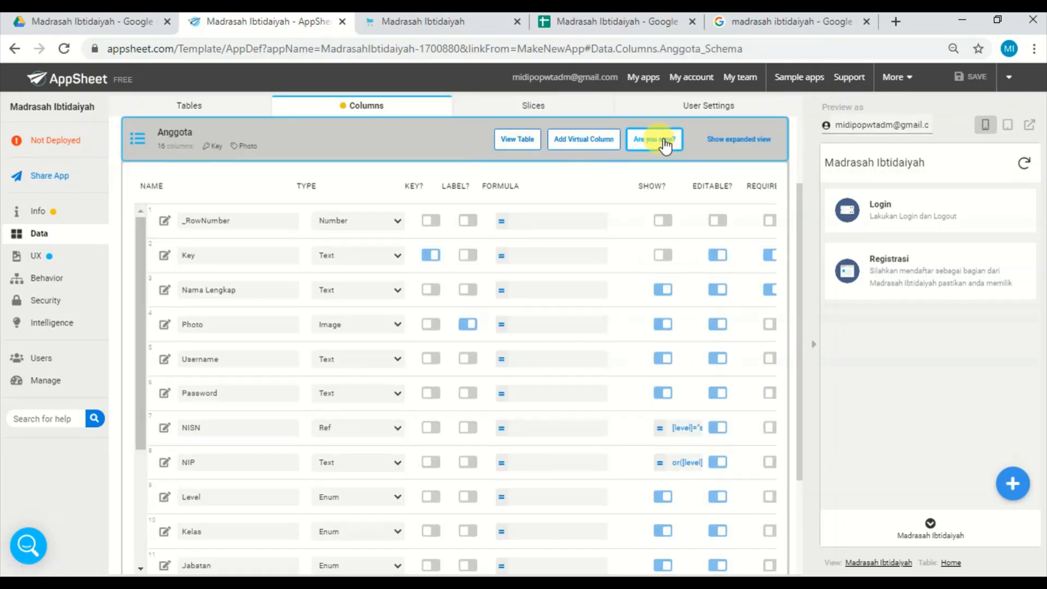
click(664, 140)
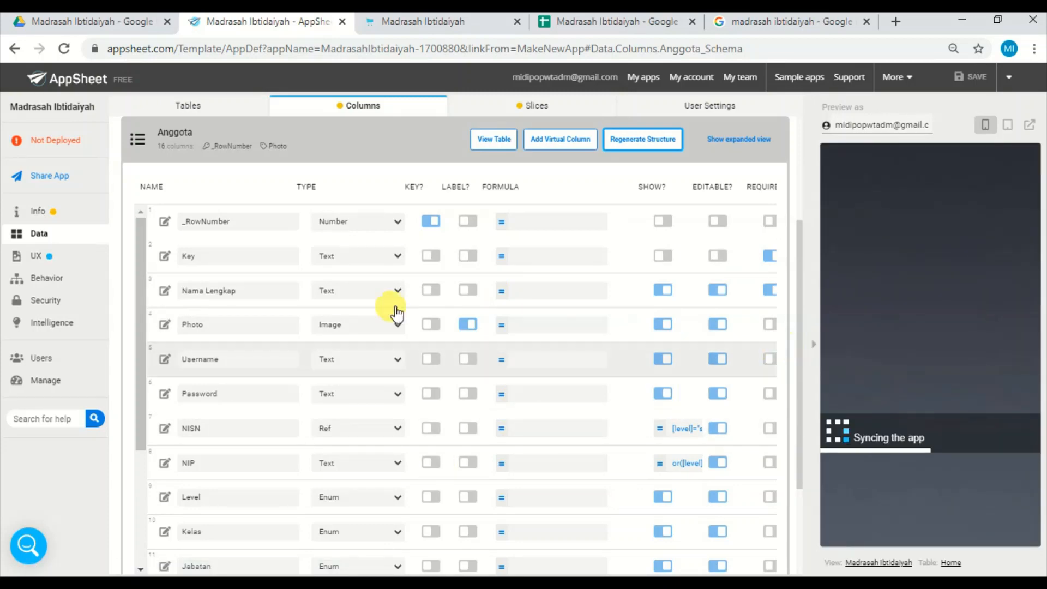
Examine the spreadsheet formula in the Anggota Key column's auto-compute settings, then compare it with the Key cells in Google Sheets.
click(164, 255)
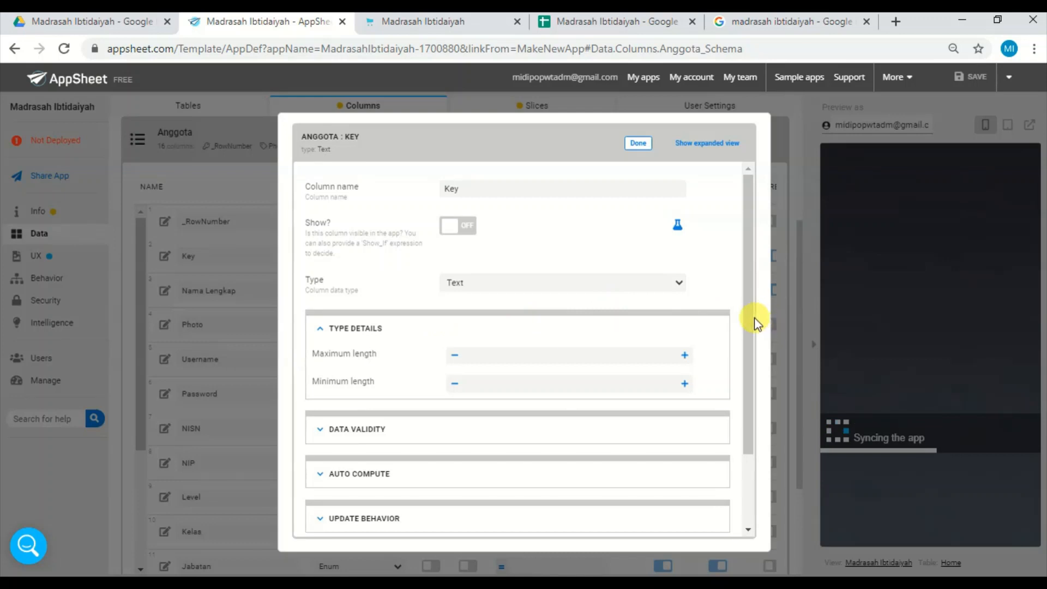
scroll(747, 385, down, 2)
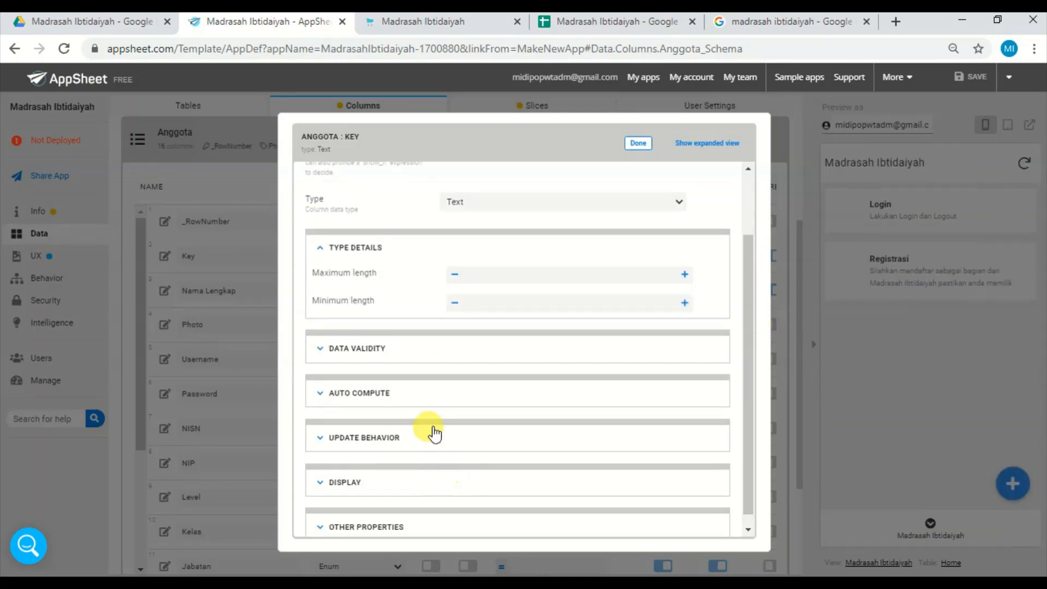
click(396, 398)
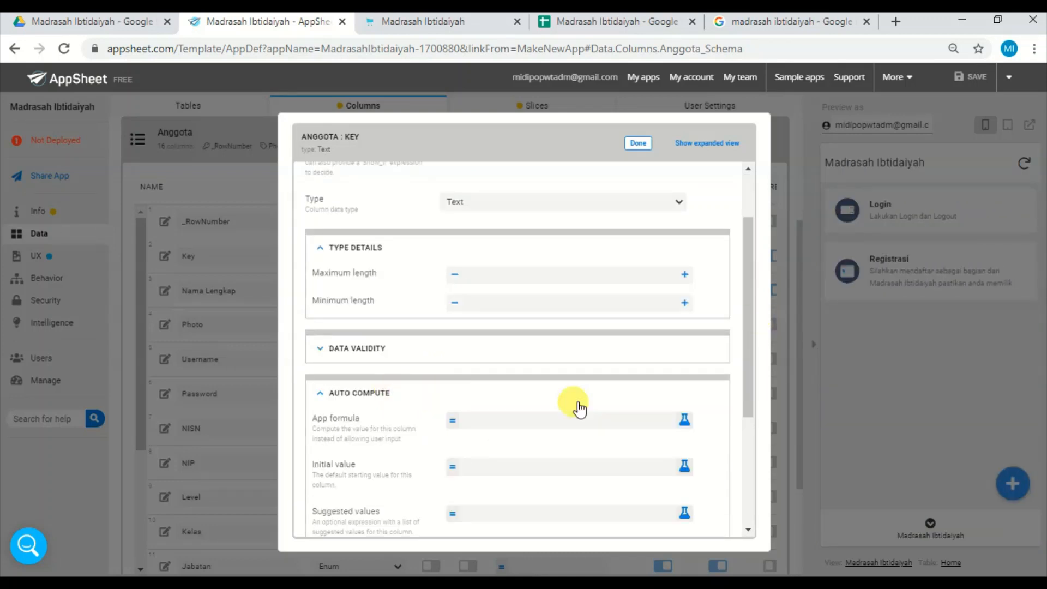
drag(750, 363, 756, 432)
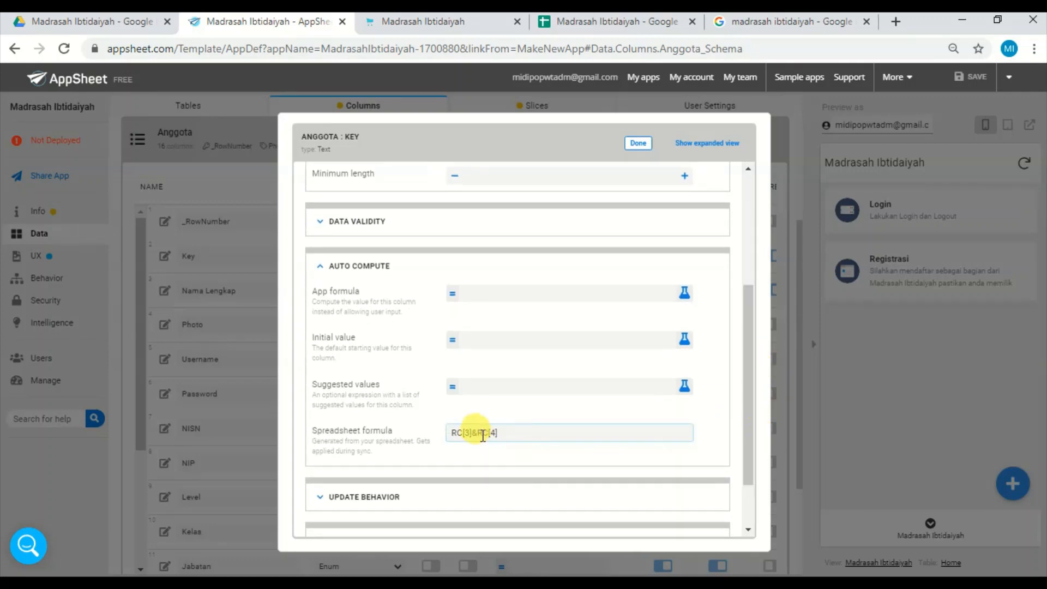
drag(498, 432, 409, 442)
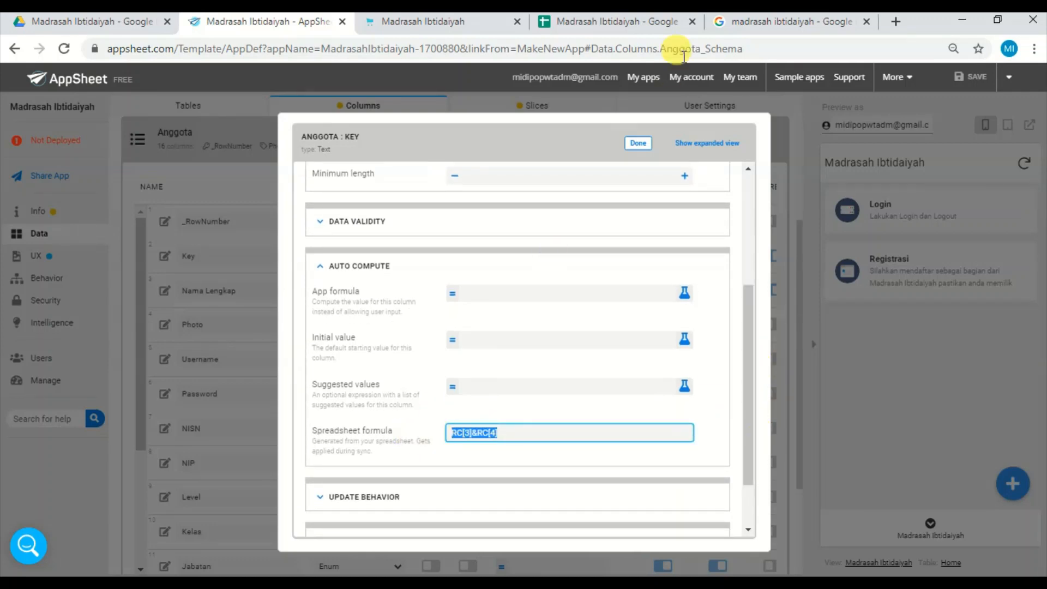
click(637, 143)
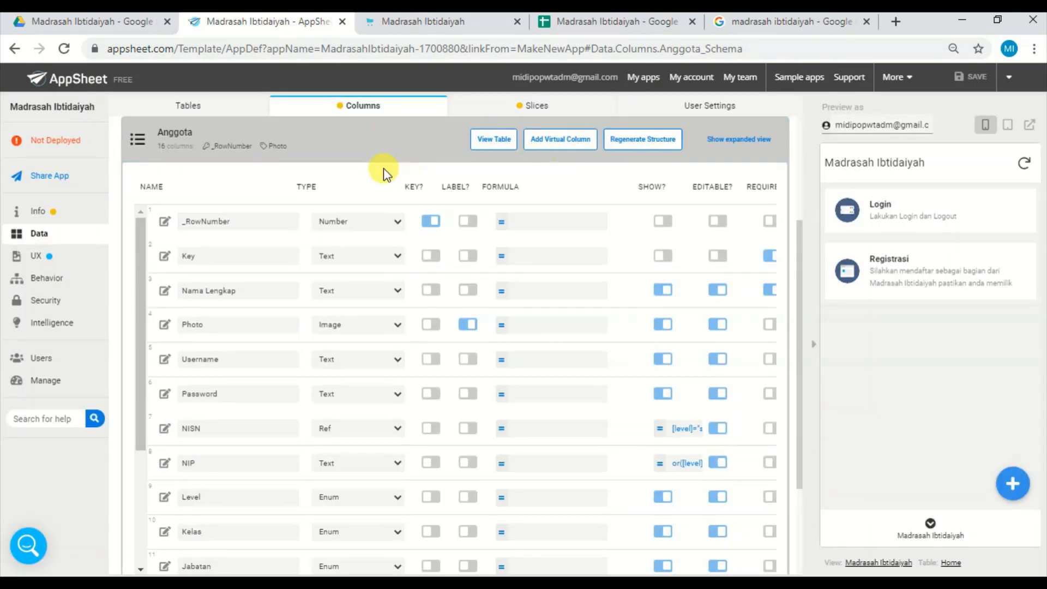
click(591, 20)
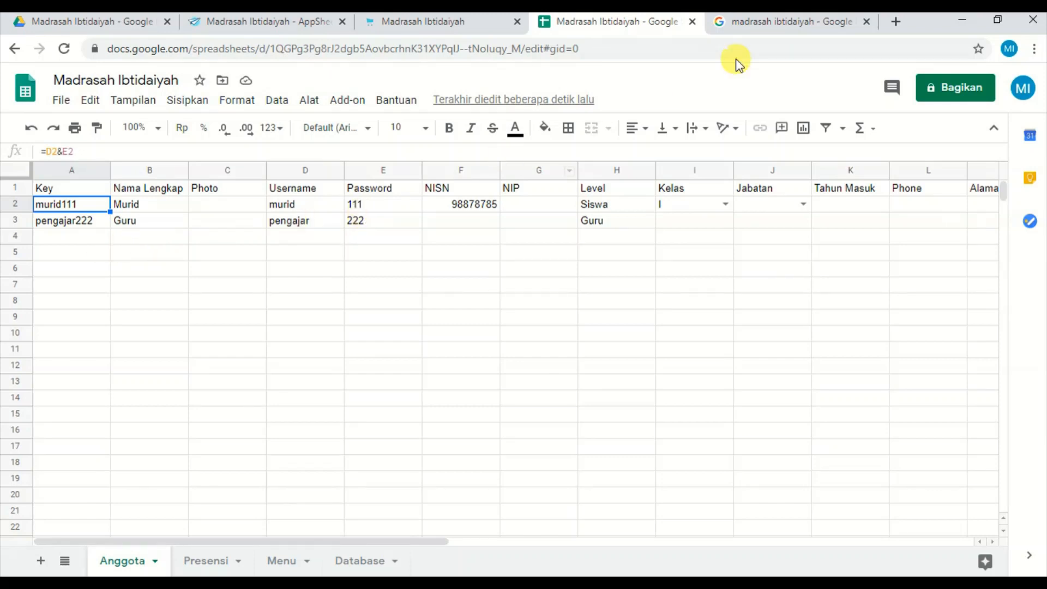
click(84, 236)
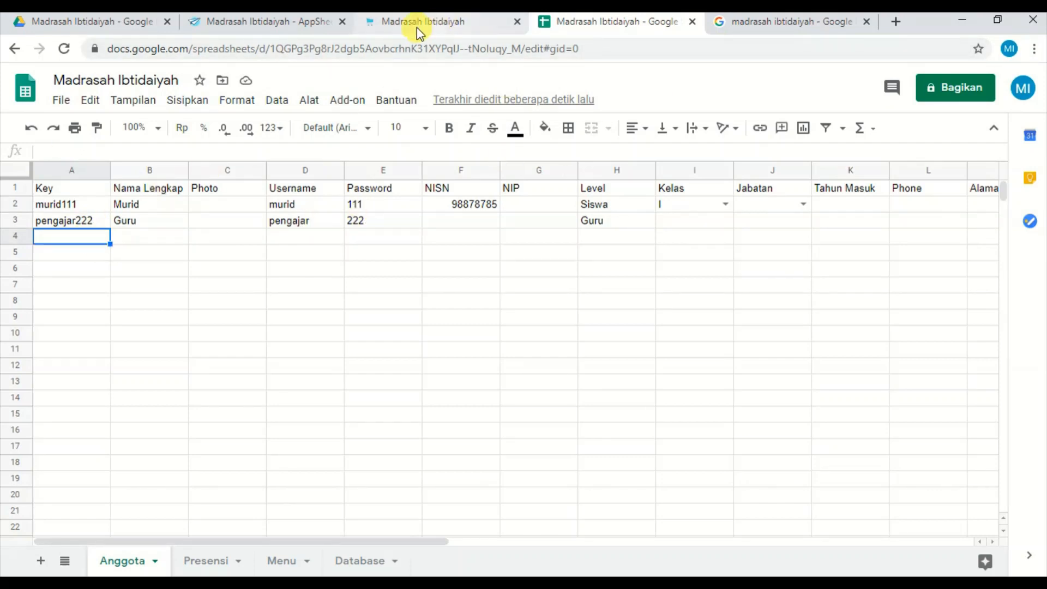
In the AppSheet preview, register a new member with full name, username, password and level Siswa, and save the registration.
click(299, 22)
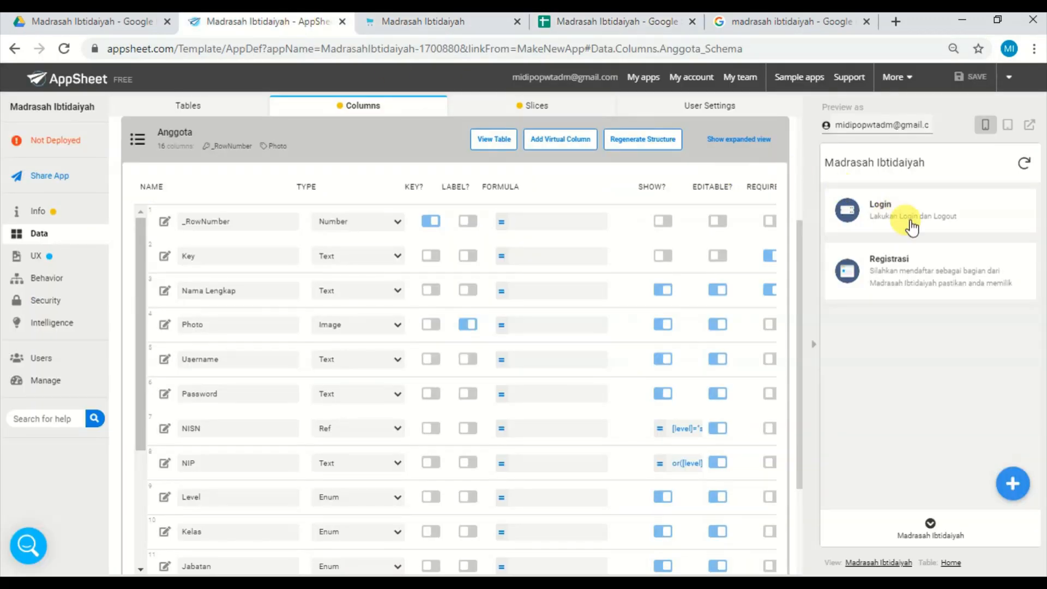
click(899, 268)
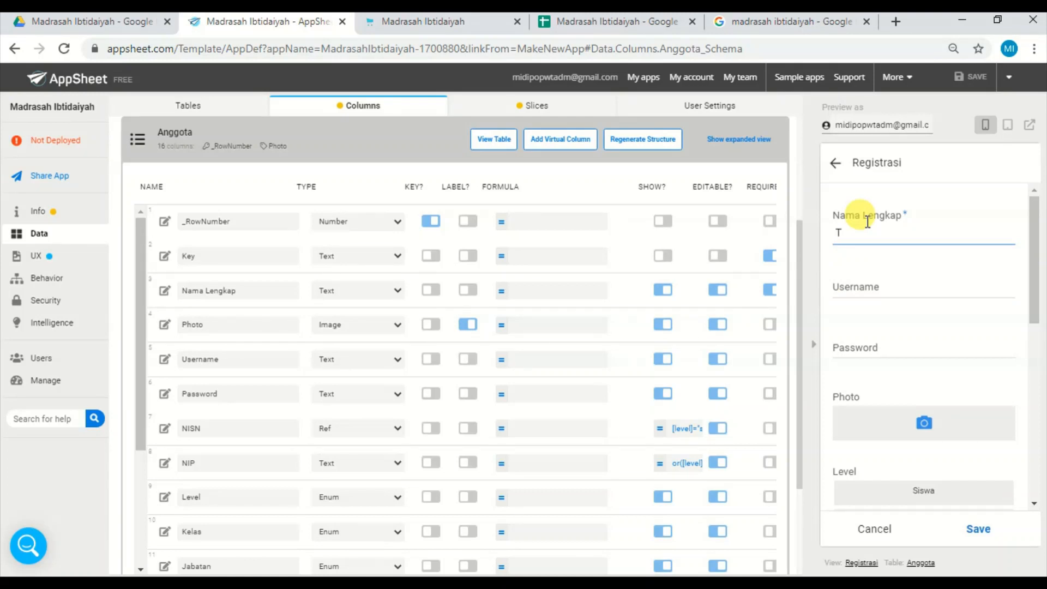
click(880, 286)
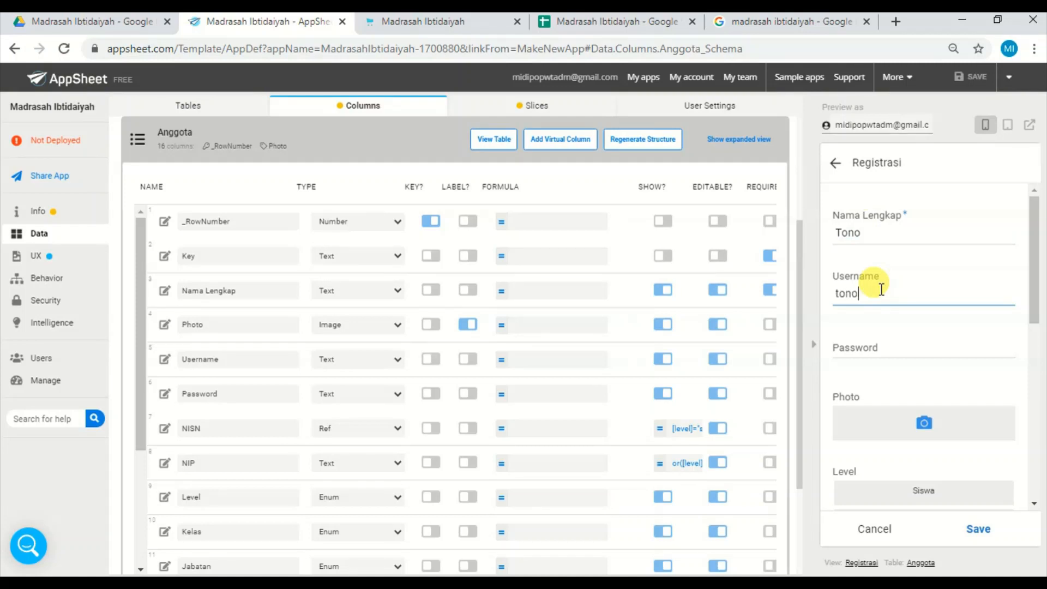
click(864, 352)
text(111)
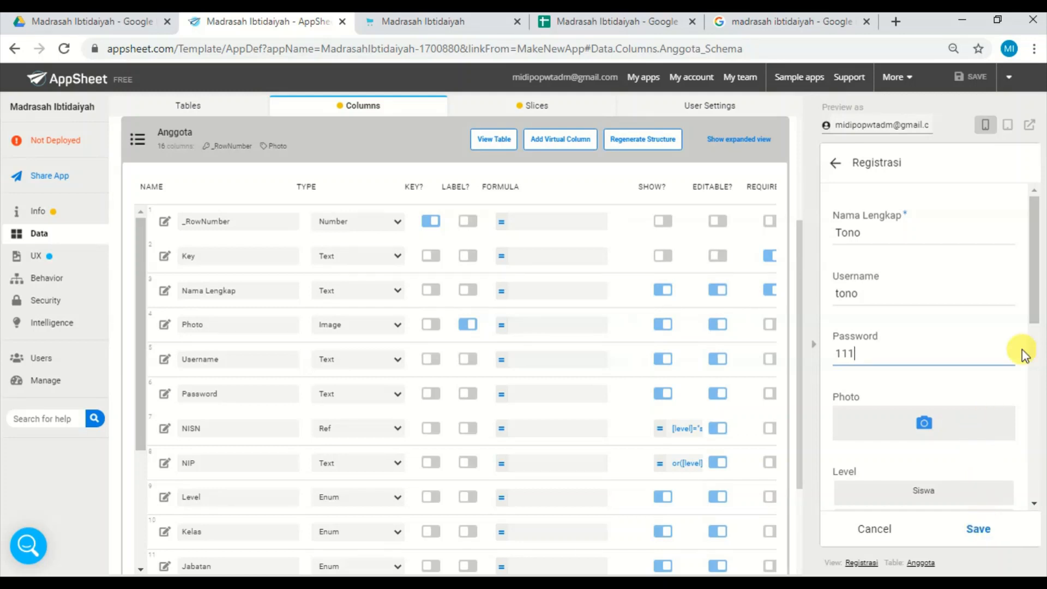
drag(1034, 307, 1033, 362)
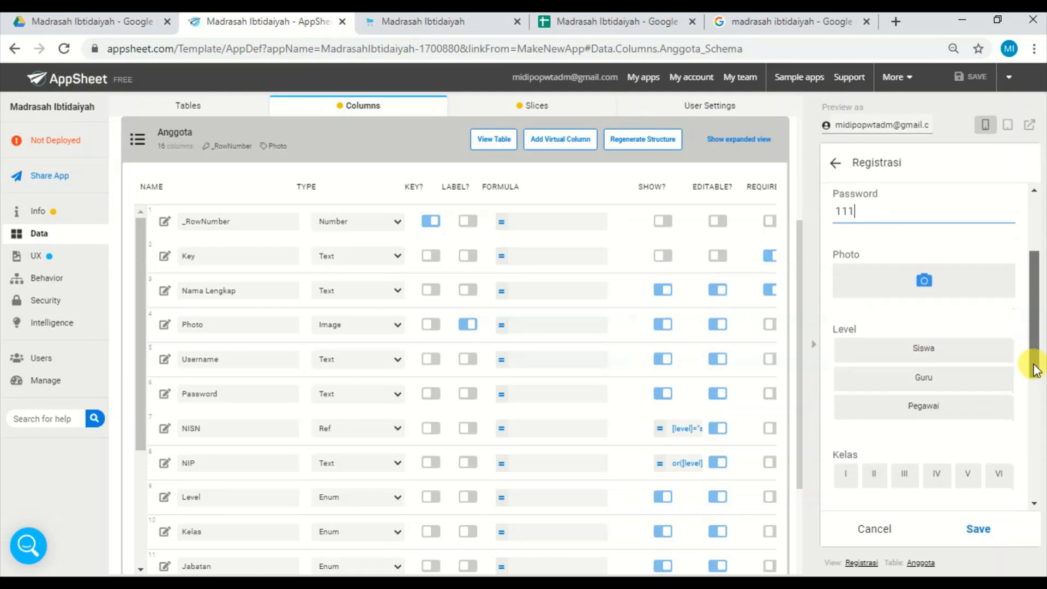
click(959, 358)
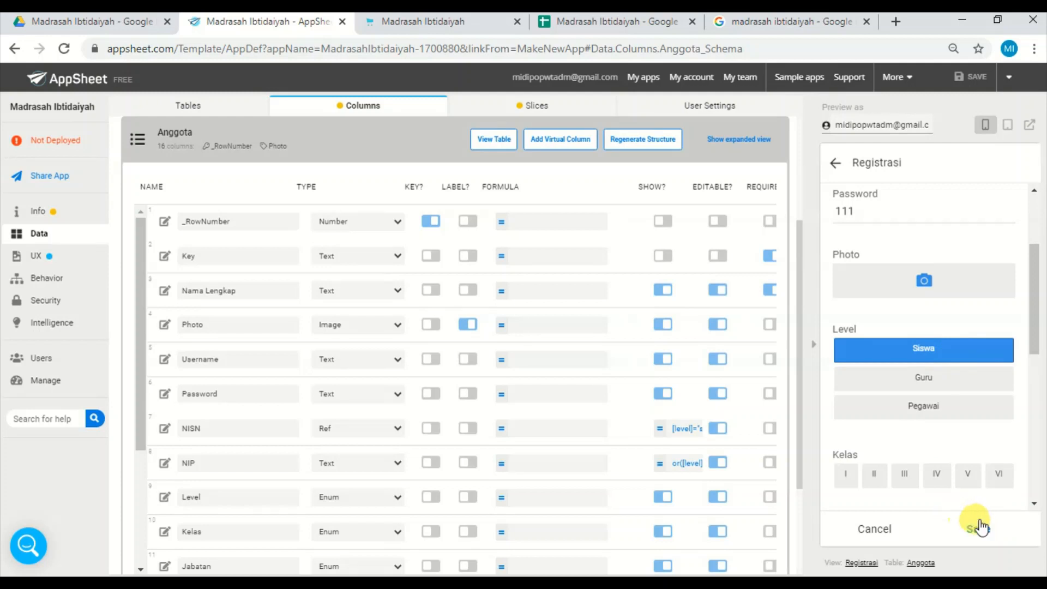
click(978, 528)
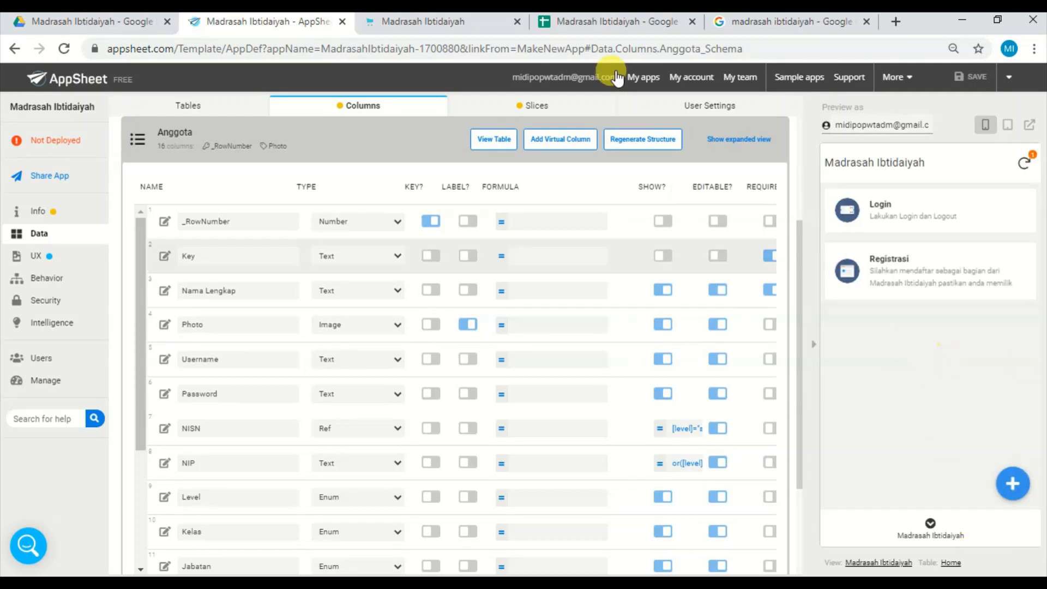
In Google Sheets, check the Key formula in the new member's row of the Anggota sheet.
click(567, 22)
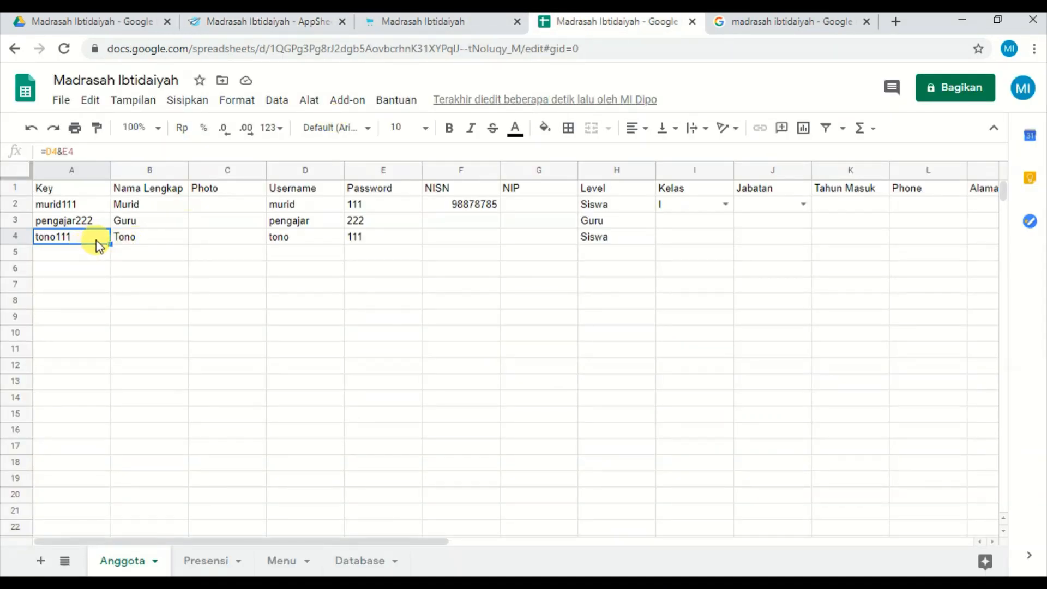
click(89, 254)
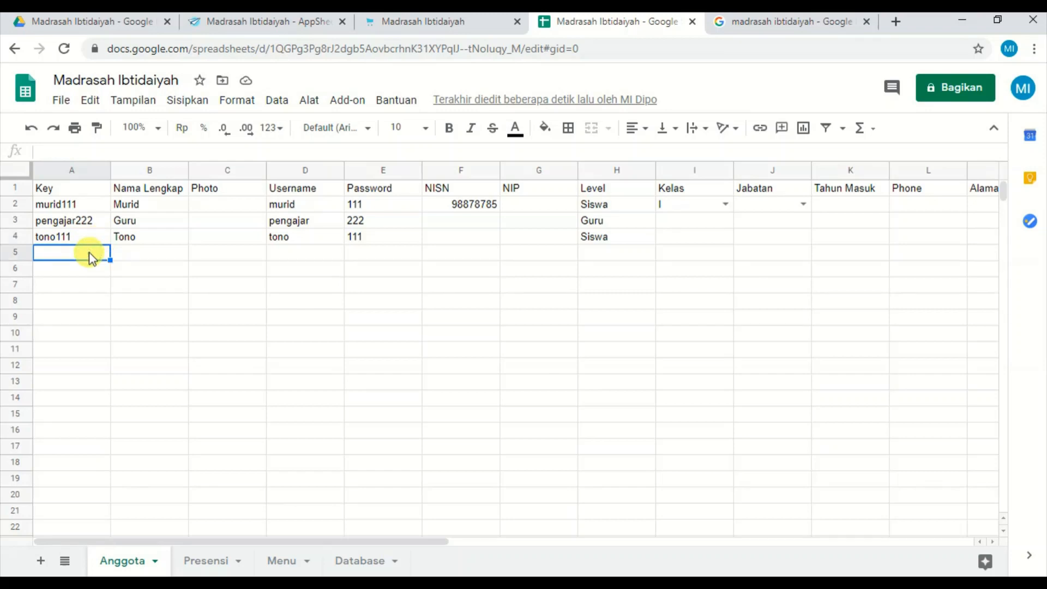
click(90, 238)
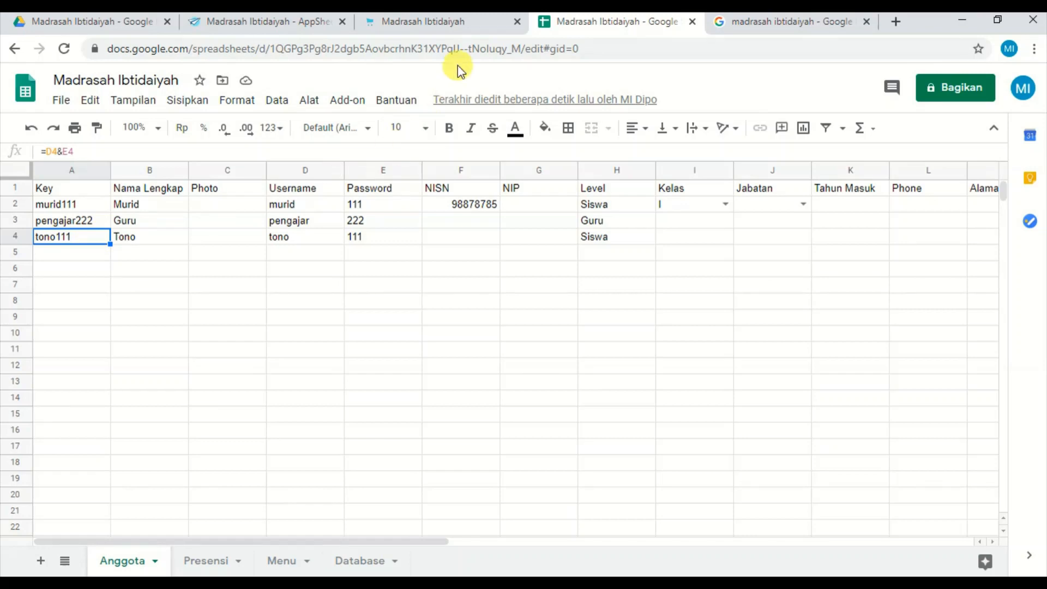
Back in AppSheet, log in to the preview with the new member's username and password, and review the Akun Saya page.
click(275, 22)
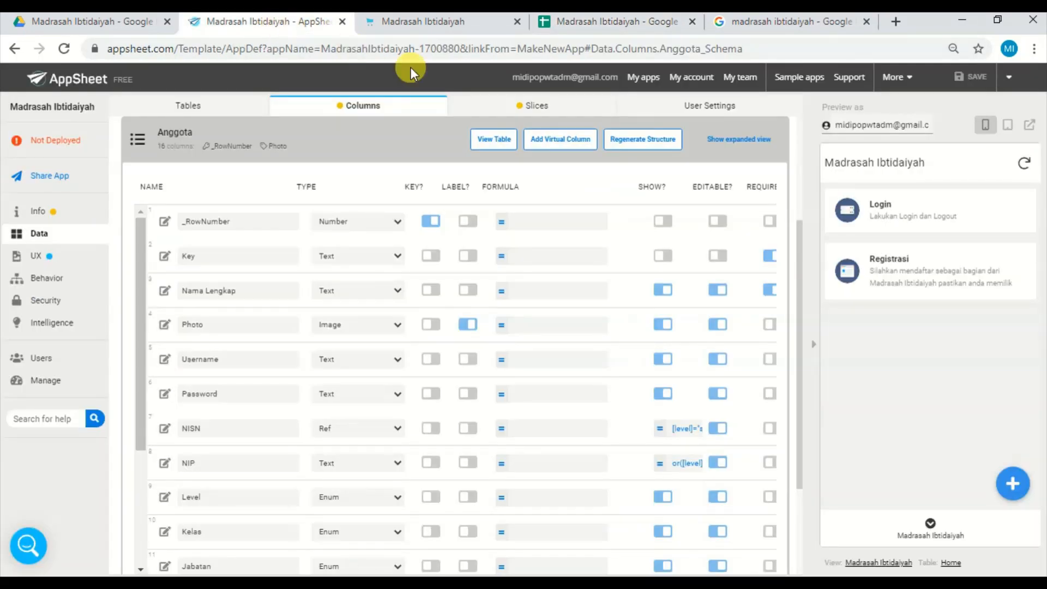
click(940, 222)
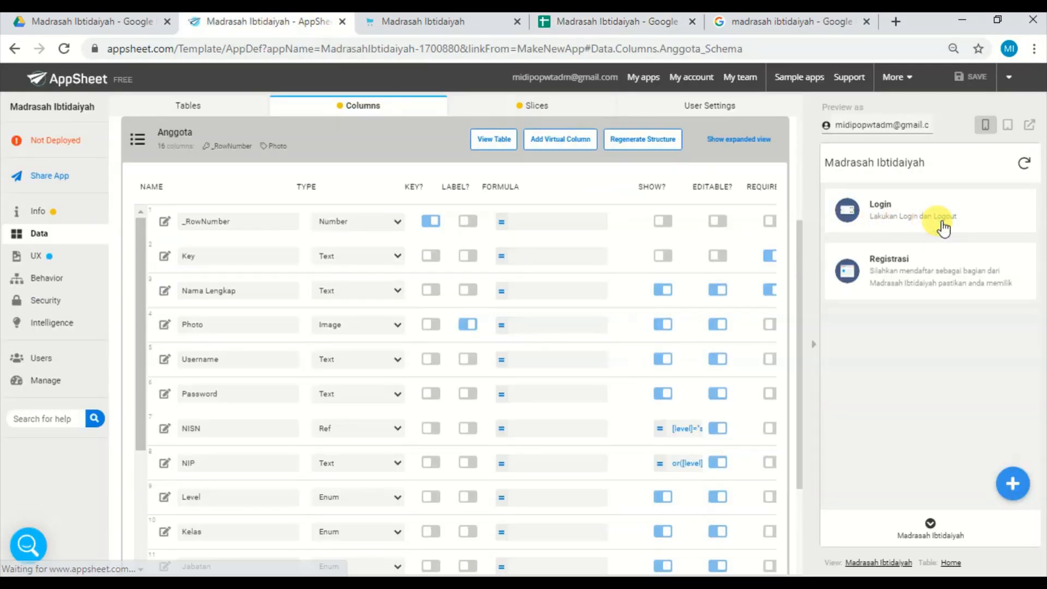
click(876, 354)
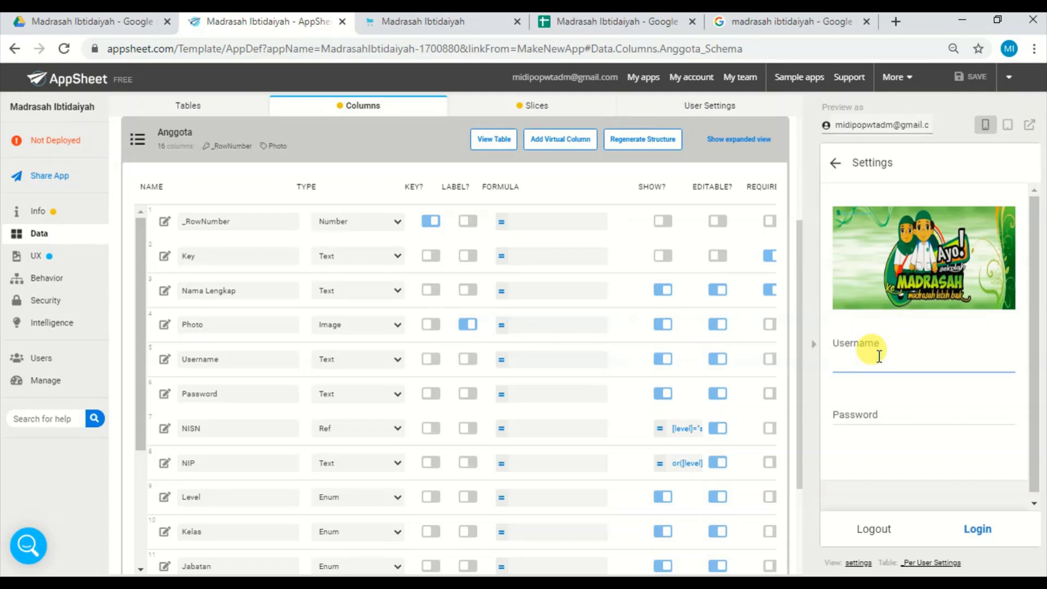
text(tono)
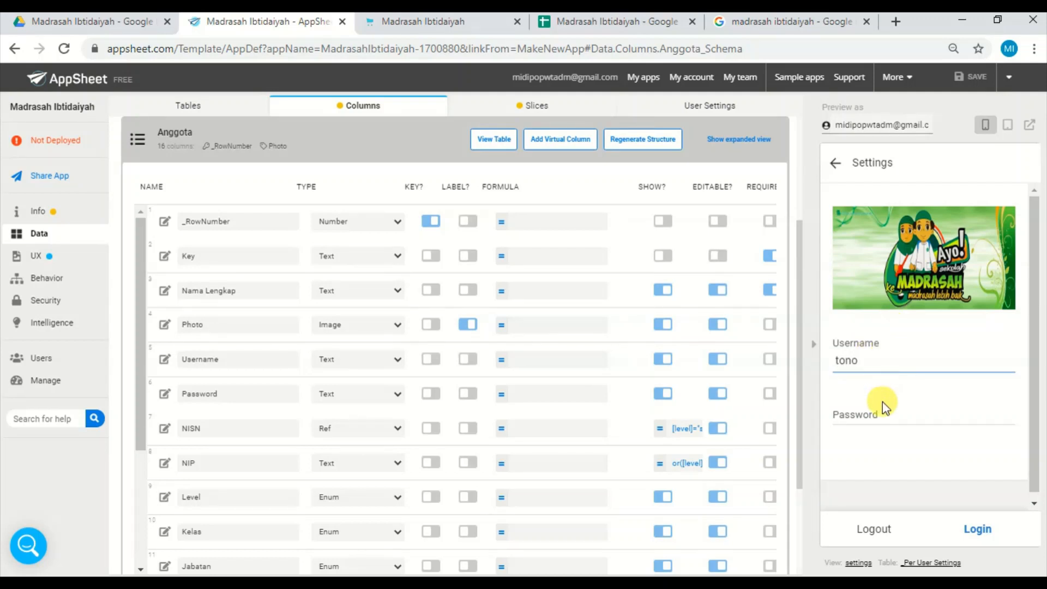
click(883, 410)
text(111)
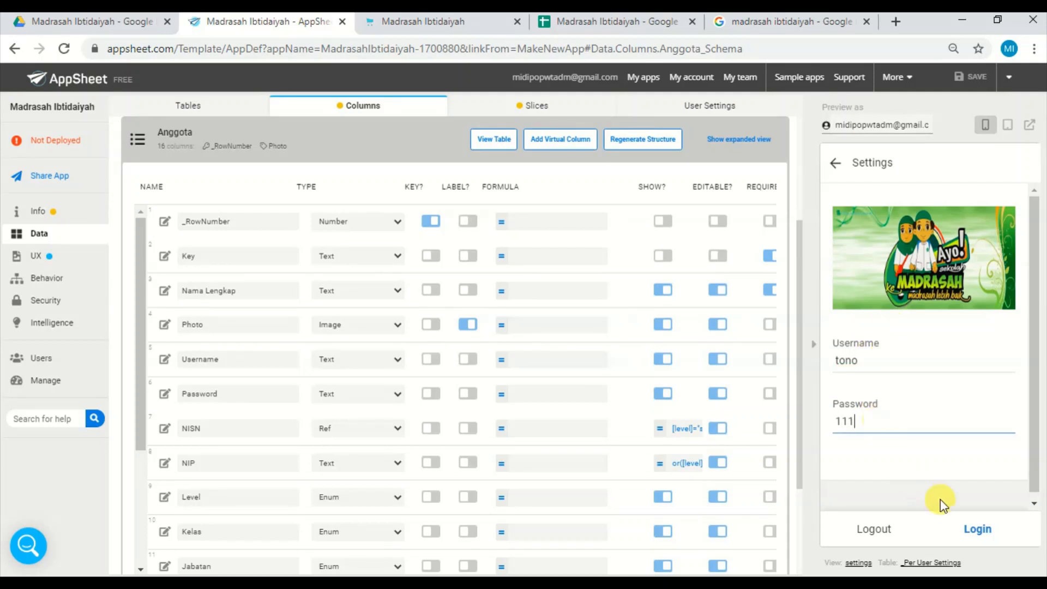
click(976, 528)
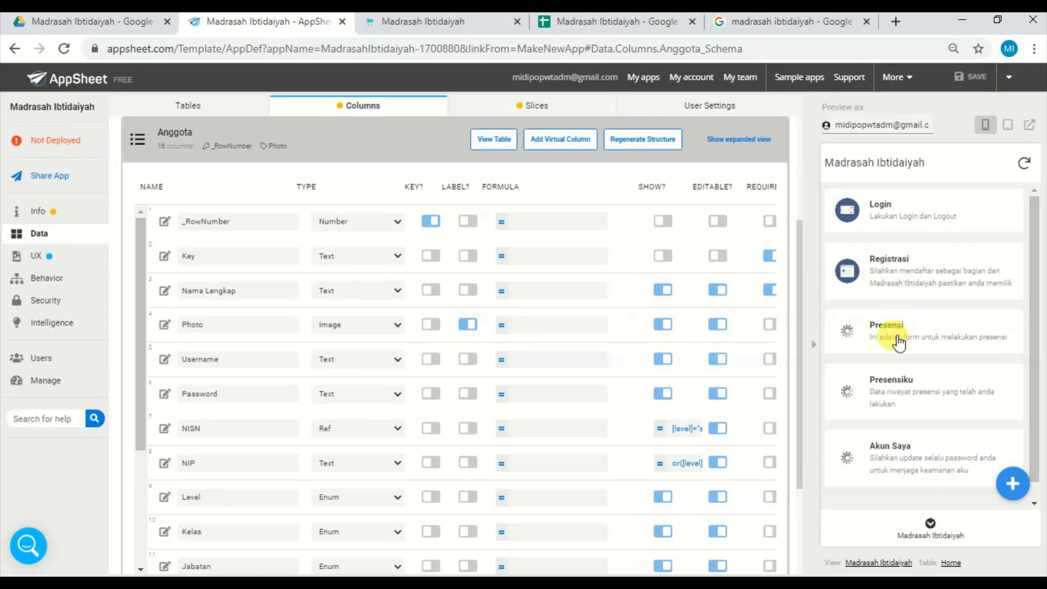
click(913, 453)
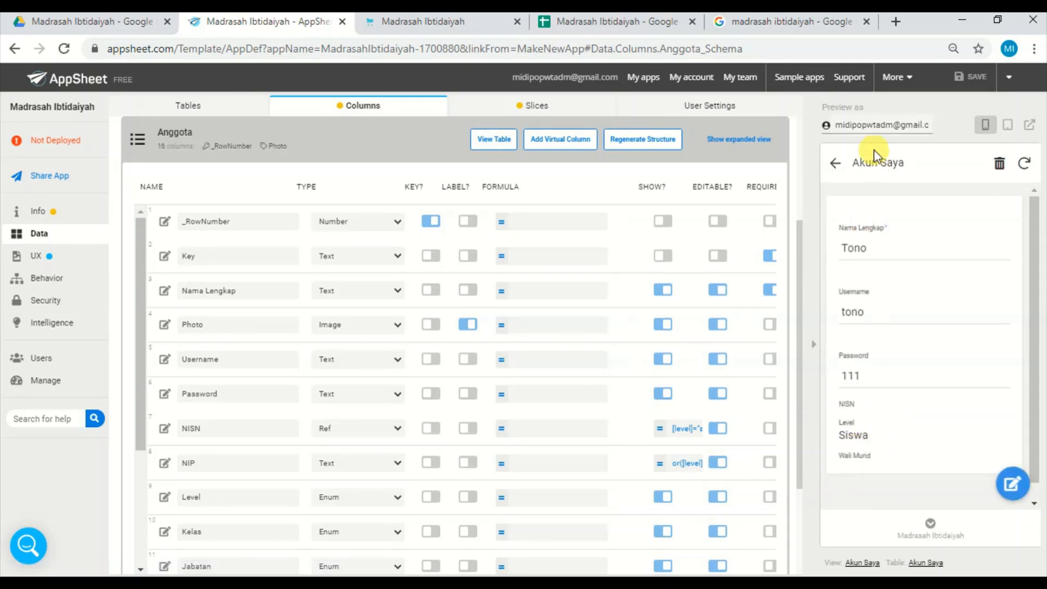
click(835, 163)
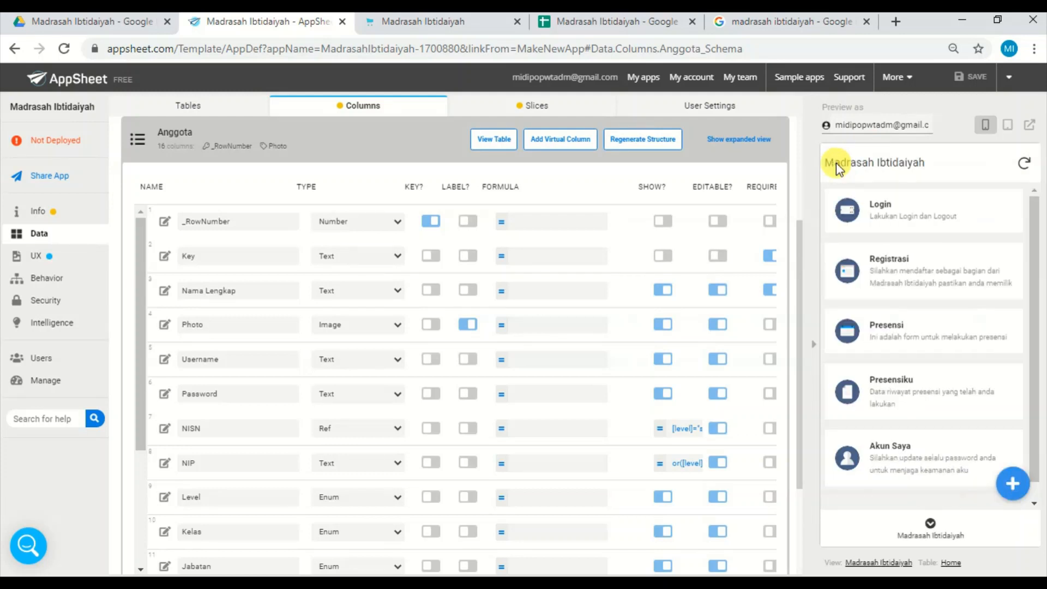
Submit a Presensi entry for the logged-in member with the attendance type Datang.
click(908, 330)
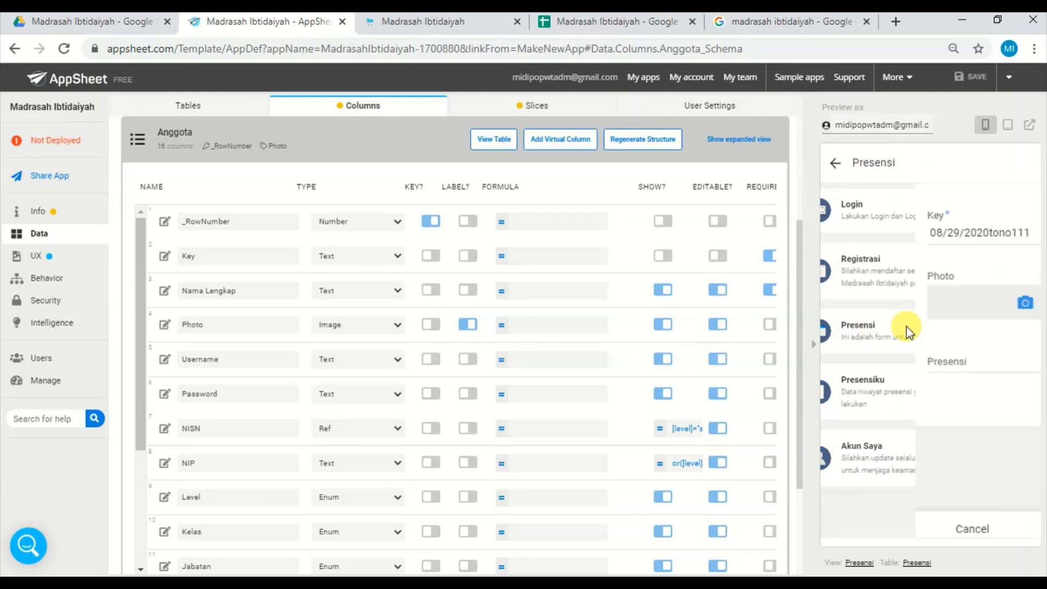
click(938, 368)
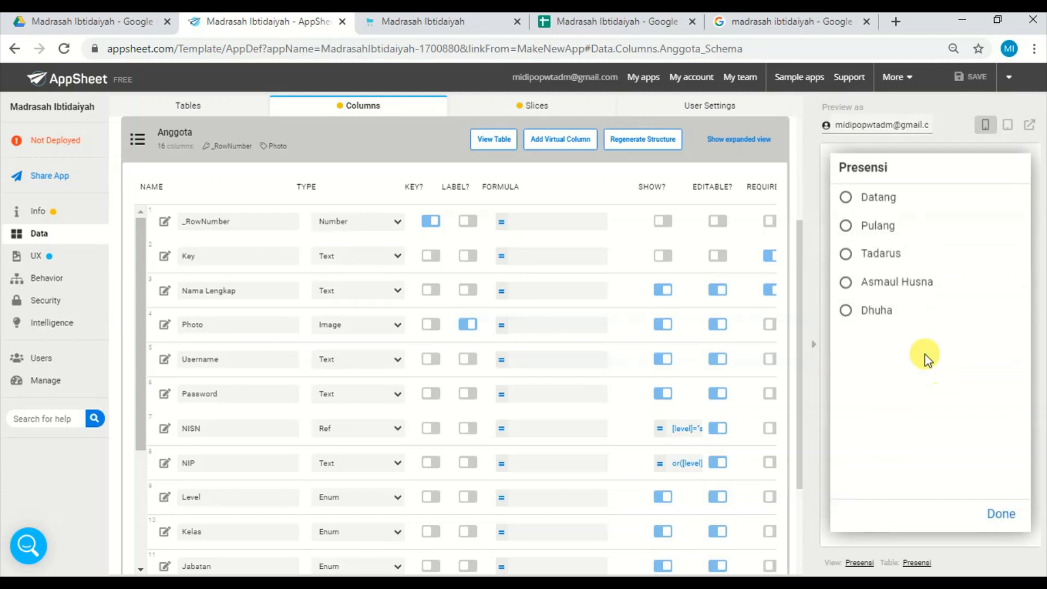
click(900, 199)
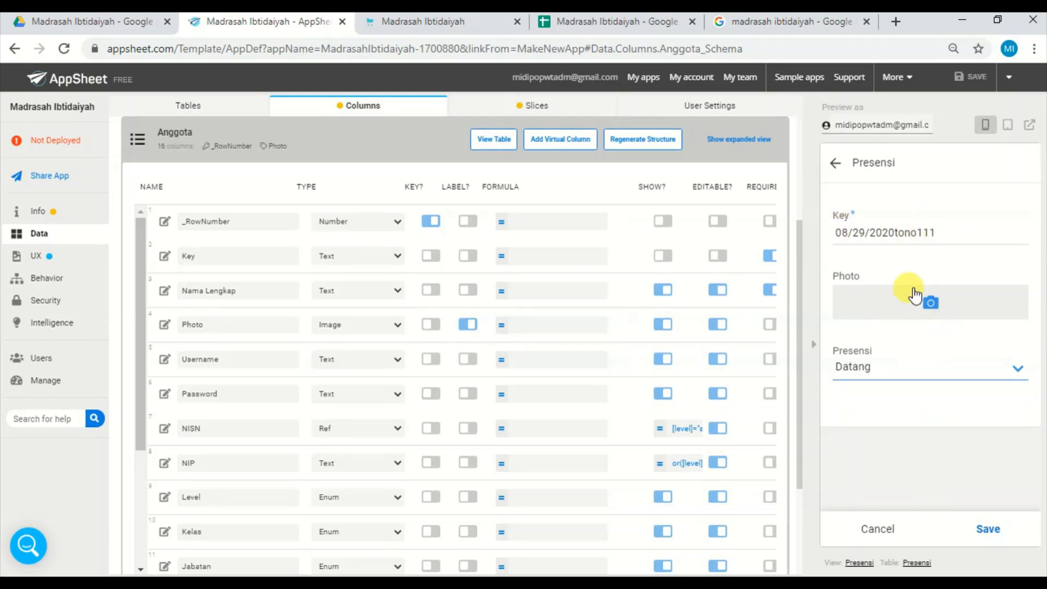
click(981, 537)
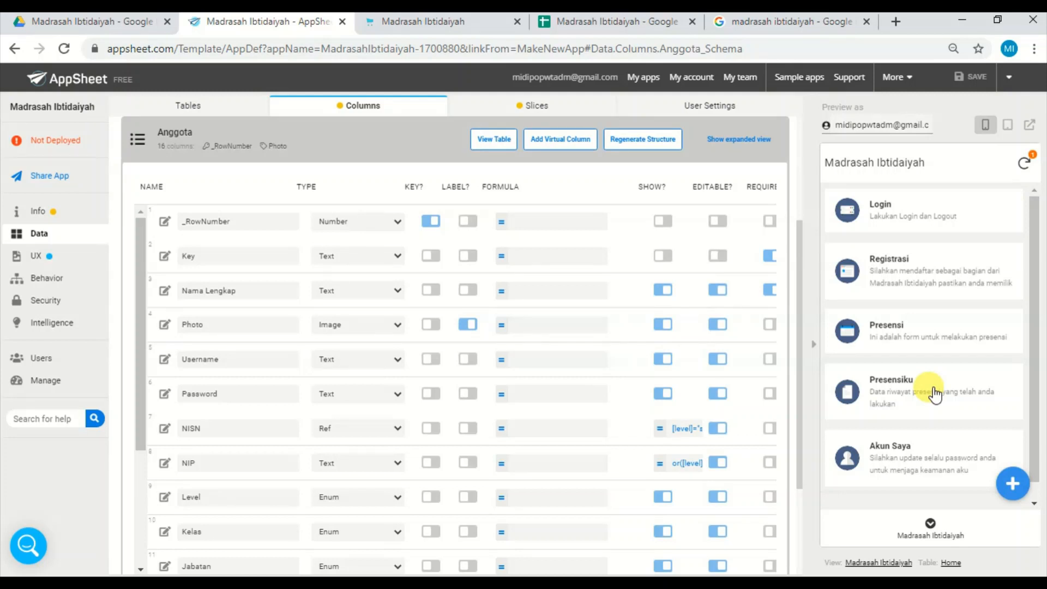
Review the member's Presensiku history for Agustus, including the Datang record's details, and return to the main menu.
click(897, 382)
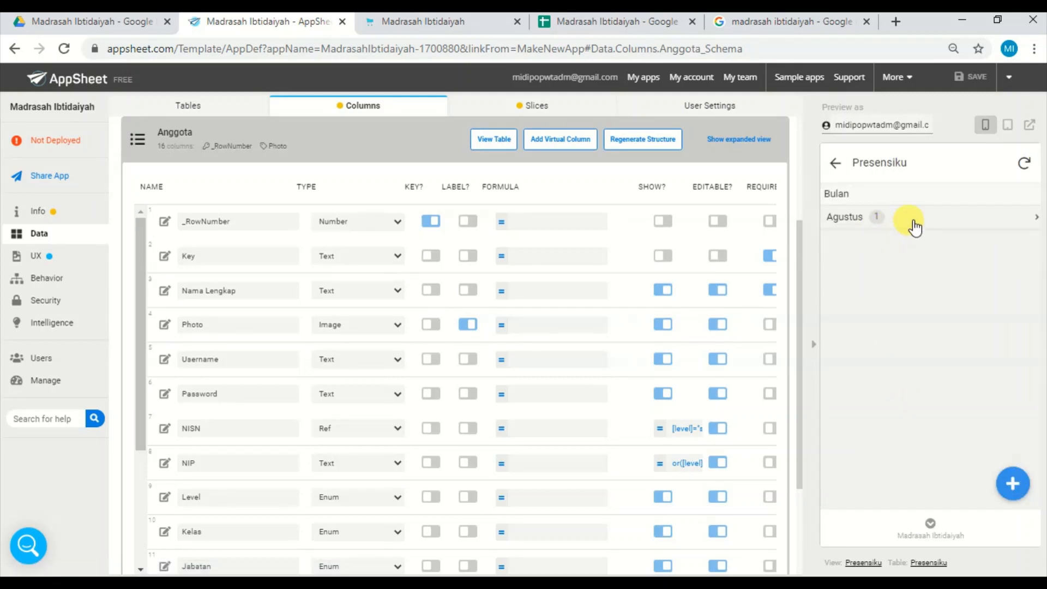
click(913, 224)
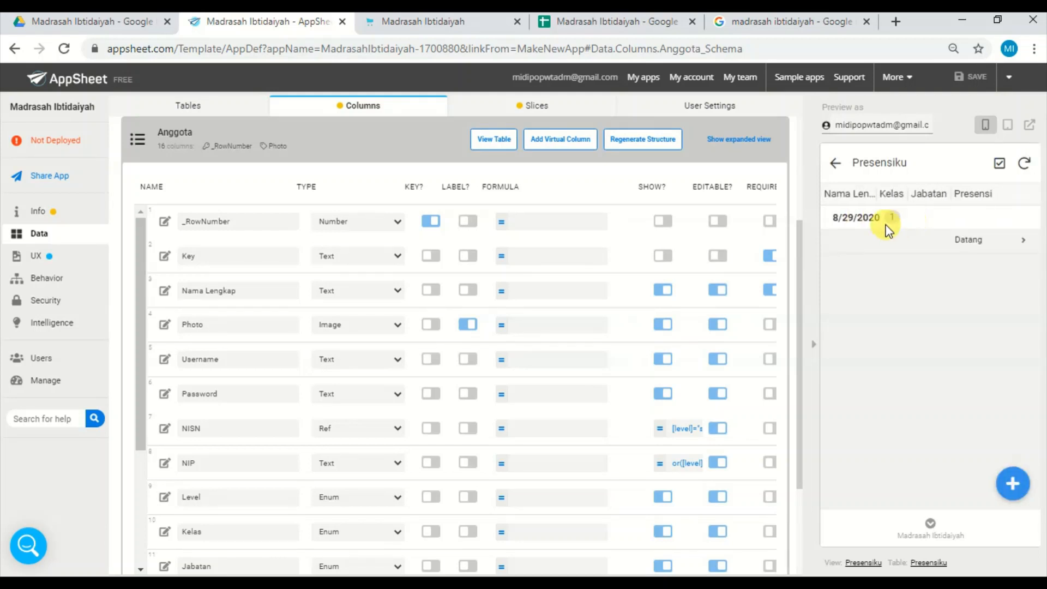
click(986, 248)
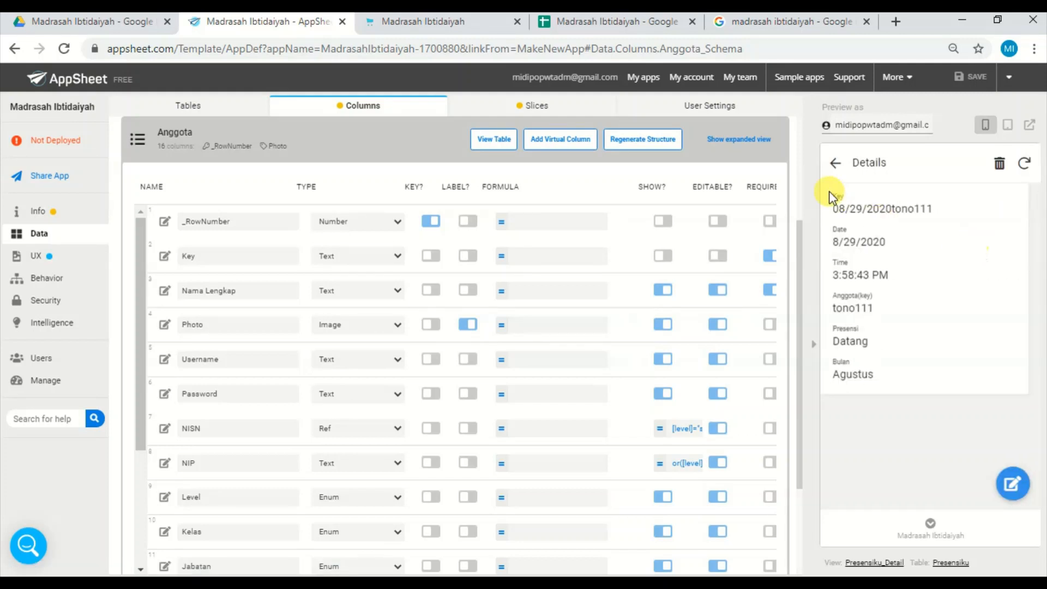
click(836, 164)
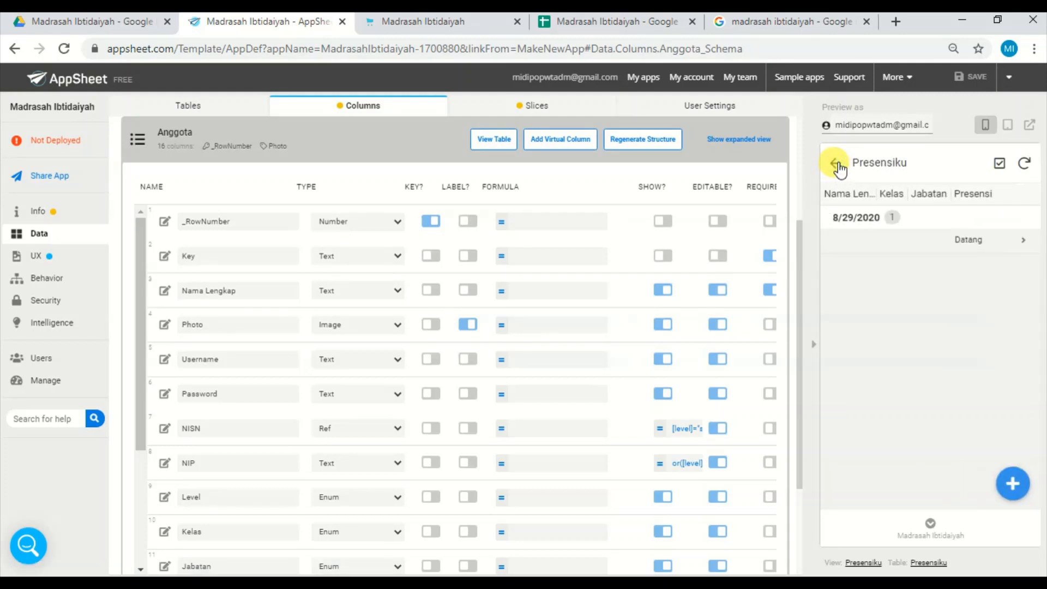
click(837, 164)
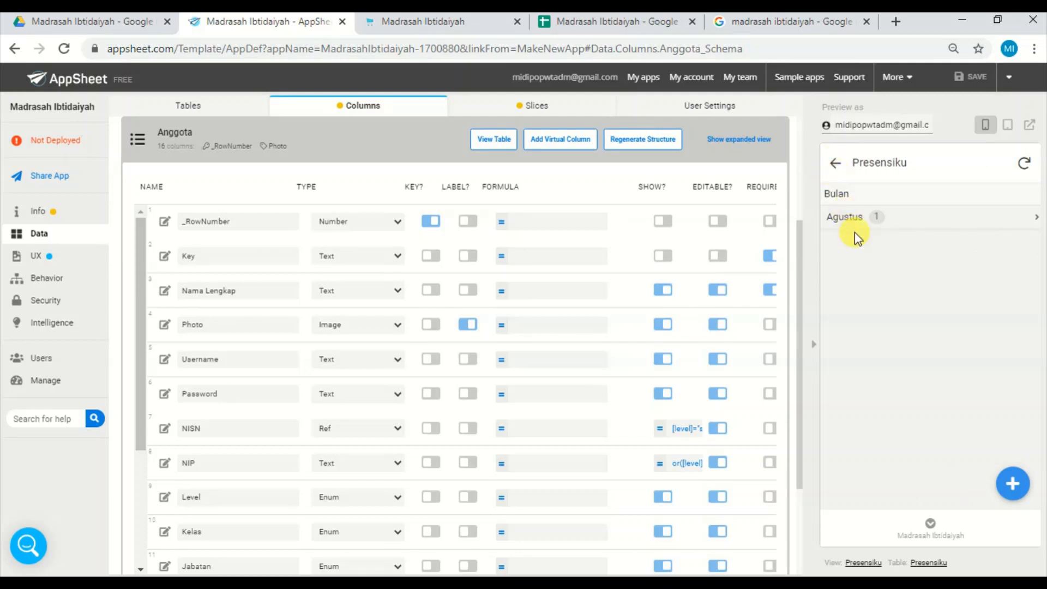
click(930, 529)
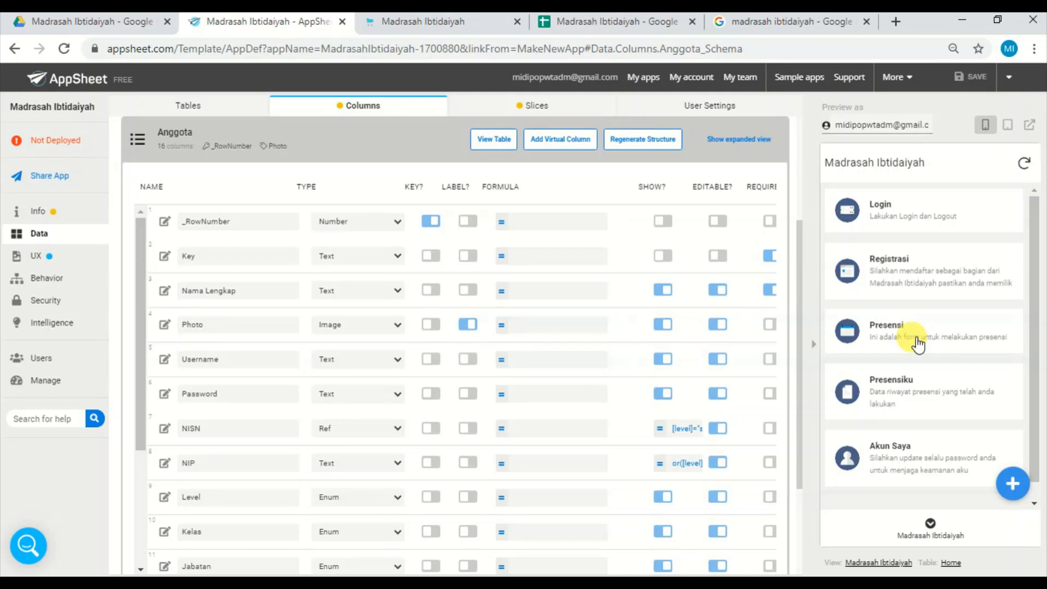
click(918, 343)
In Google Sheets, add an account in row 5 of Anggota with username admin, its password and level Admin.
click(626, 23)
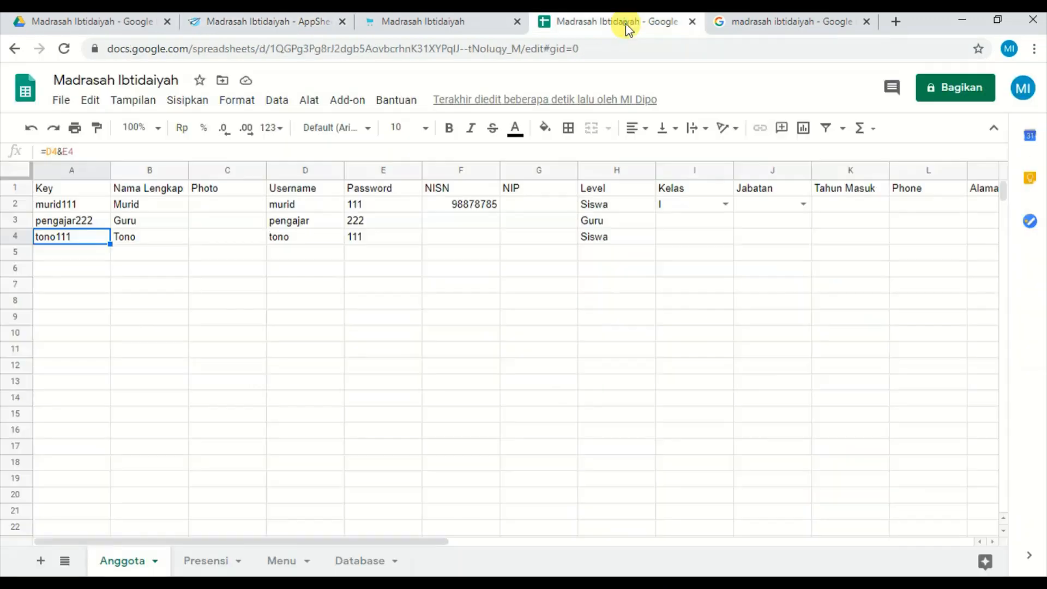
click(89, 255)
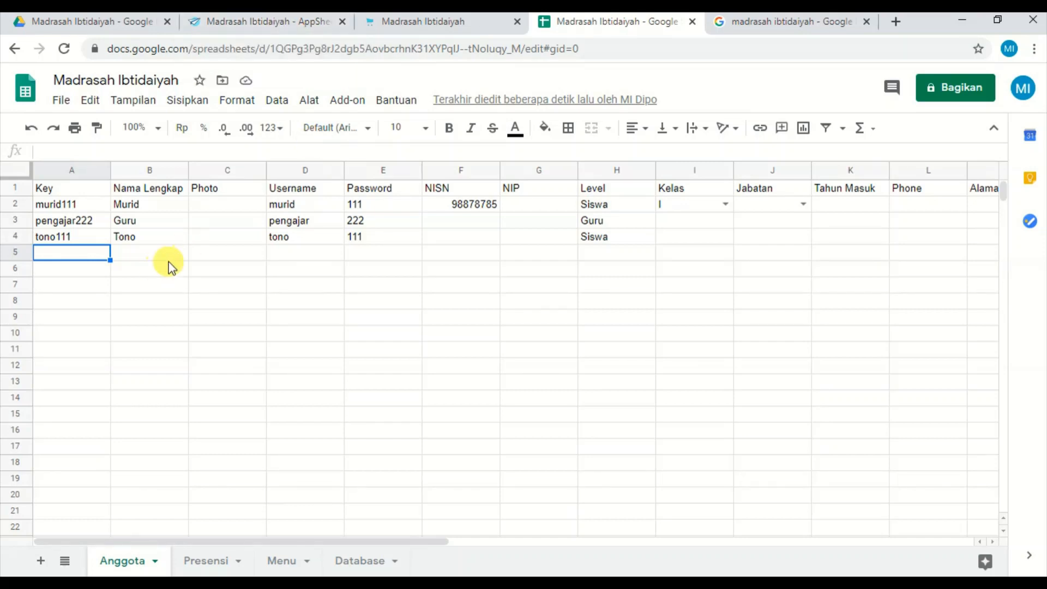
click(300, 253)
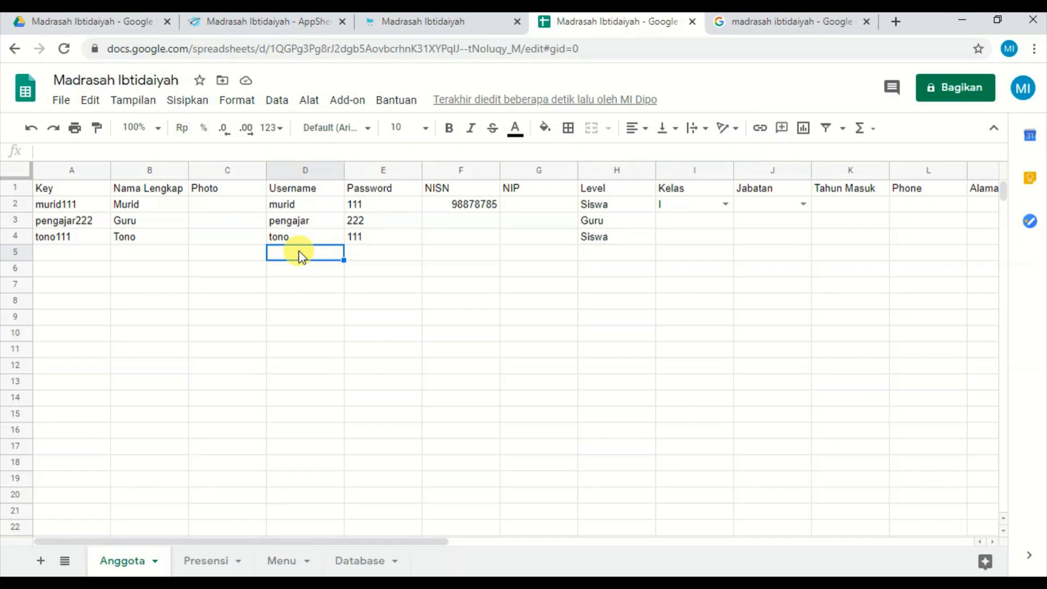
text(admin)
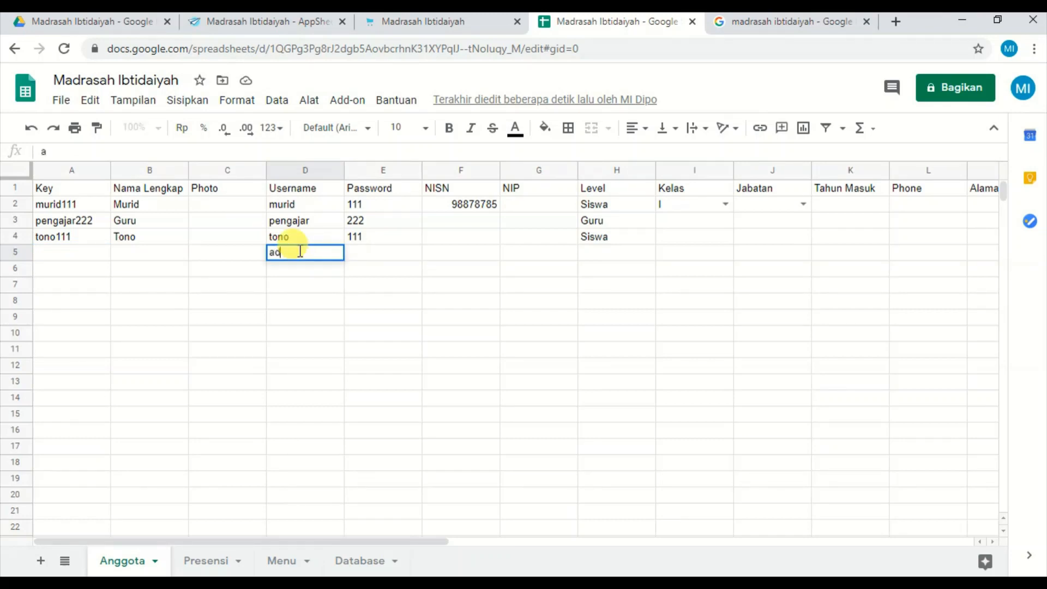
click(366, 254)
text(1234)
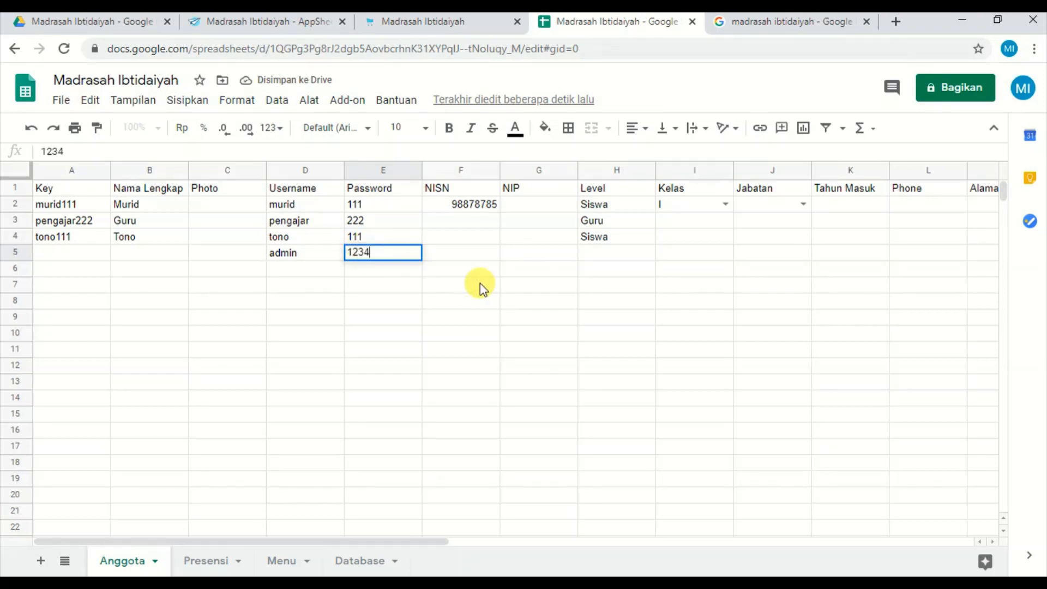
click(612, 253)
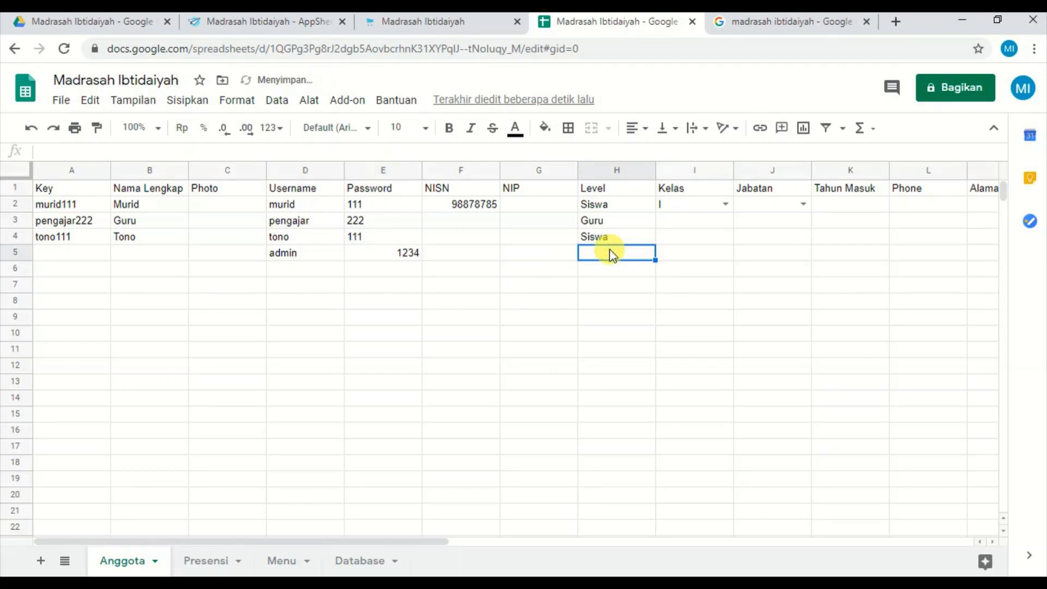
text(Admin)
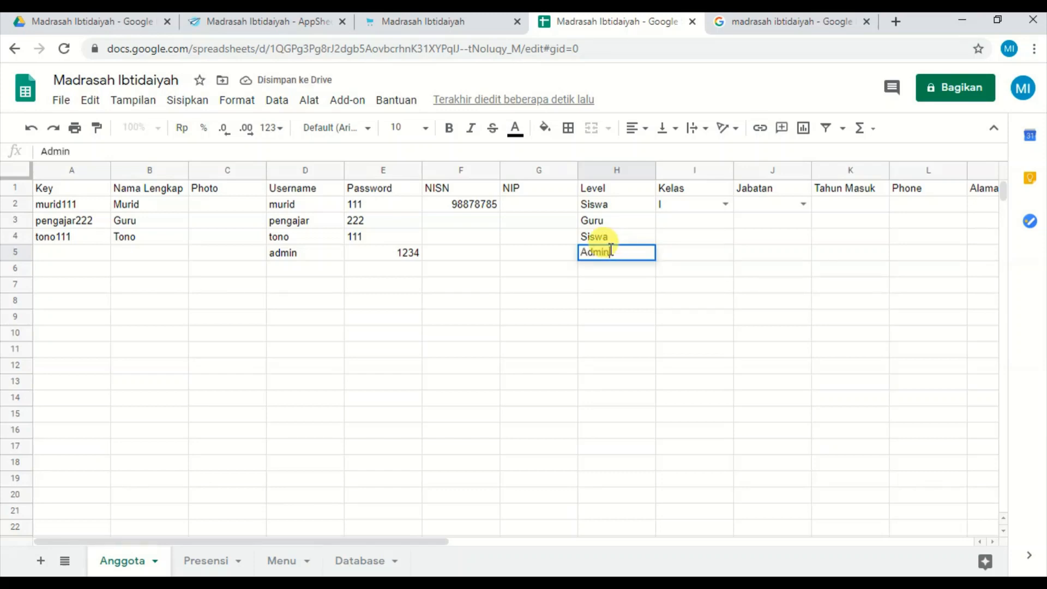
Format the entire Password column of the Anggota sheet as plain text (Teks biasa).
click(718, 306)
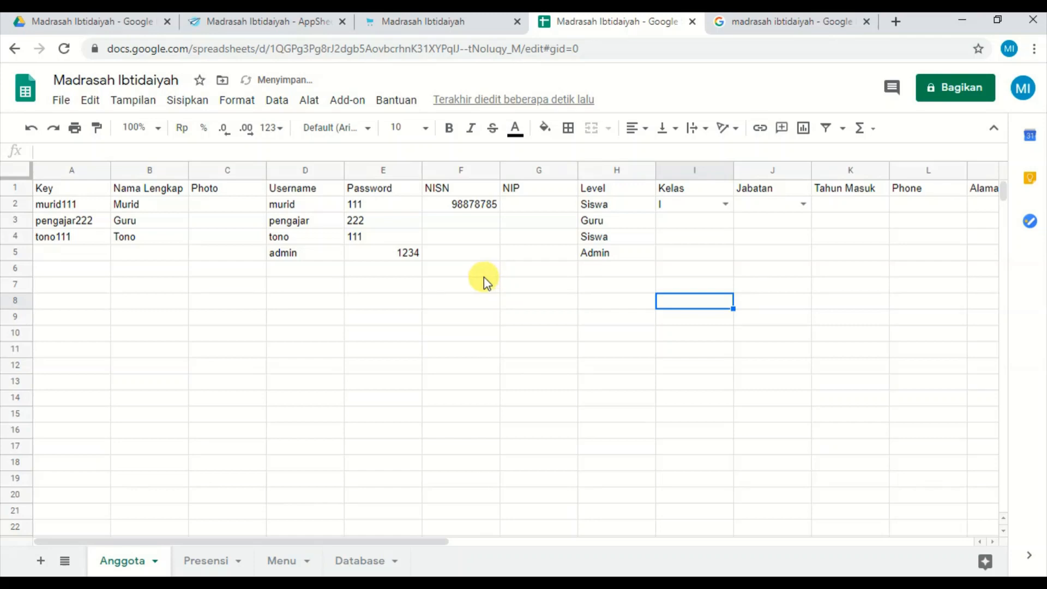
click(385, 171)
click(365, 130)
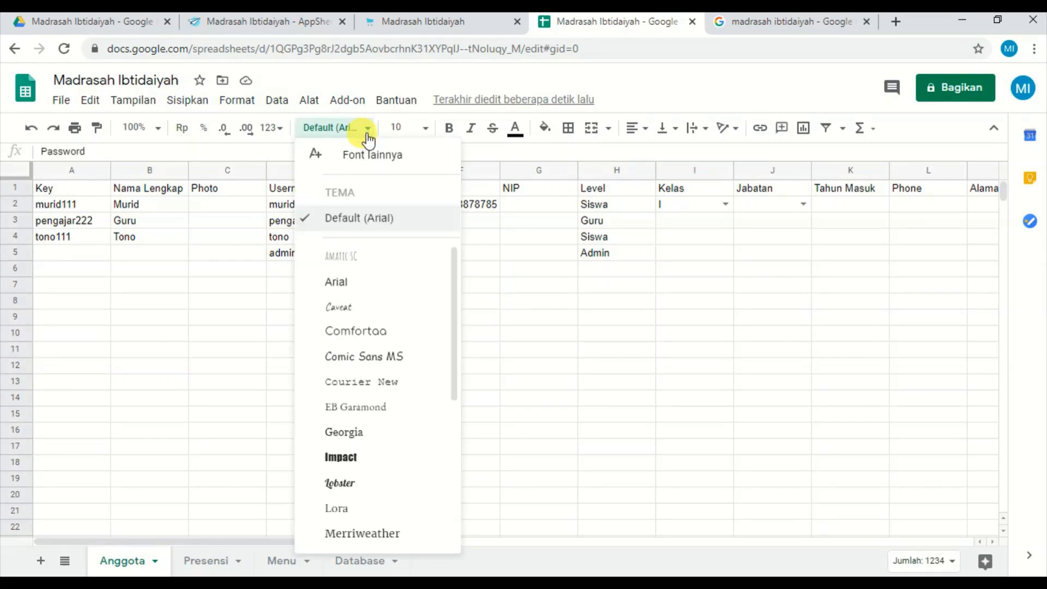
click(368, 136)
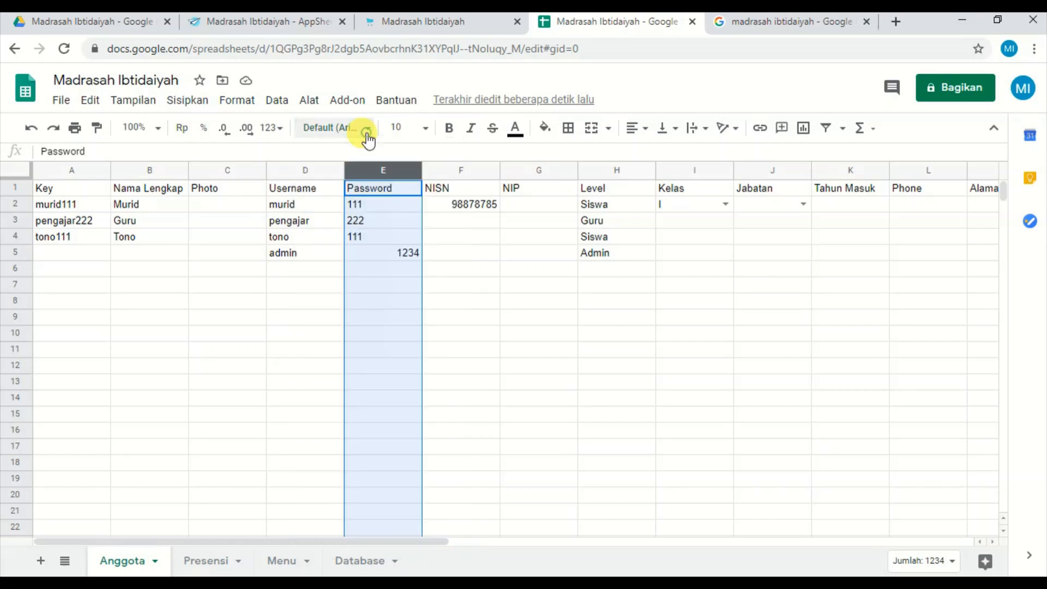
click(282, 130)
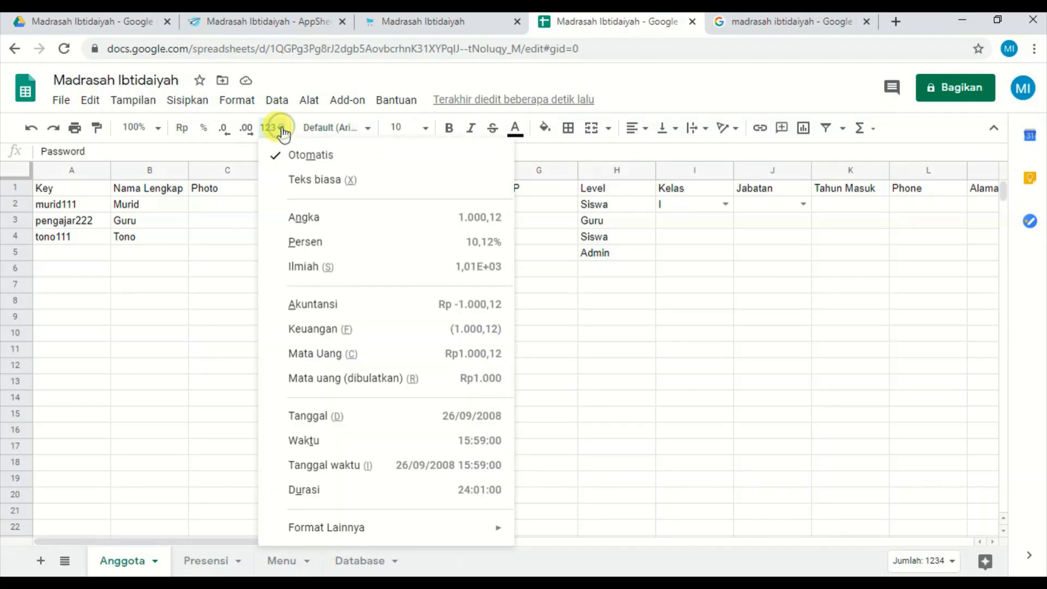
click(323, 186)
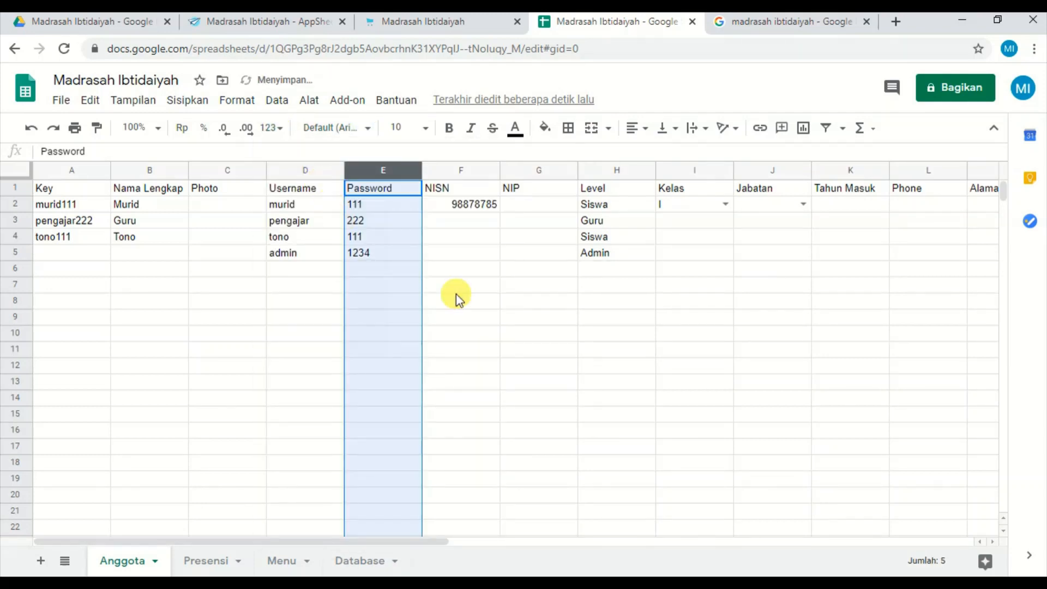
click(474, 302)
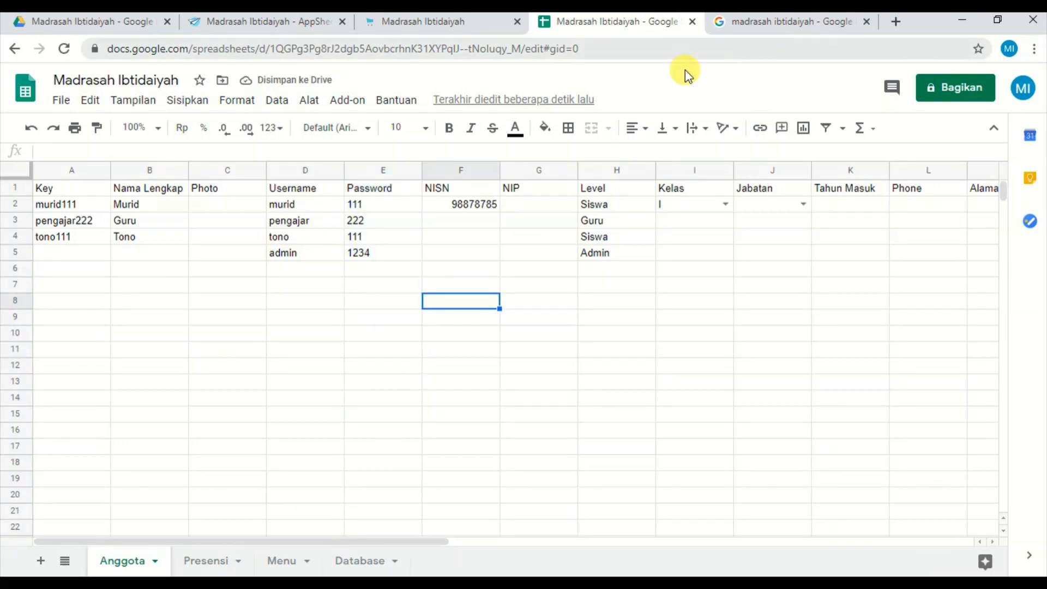
Switch to AppSheet, log in to the app preview through the Login form, and review all the main menu entries.
click(287, 21)
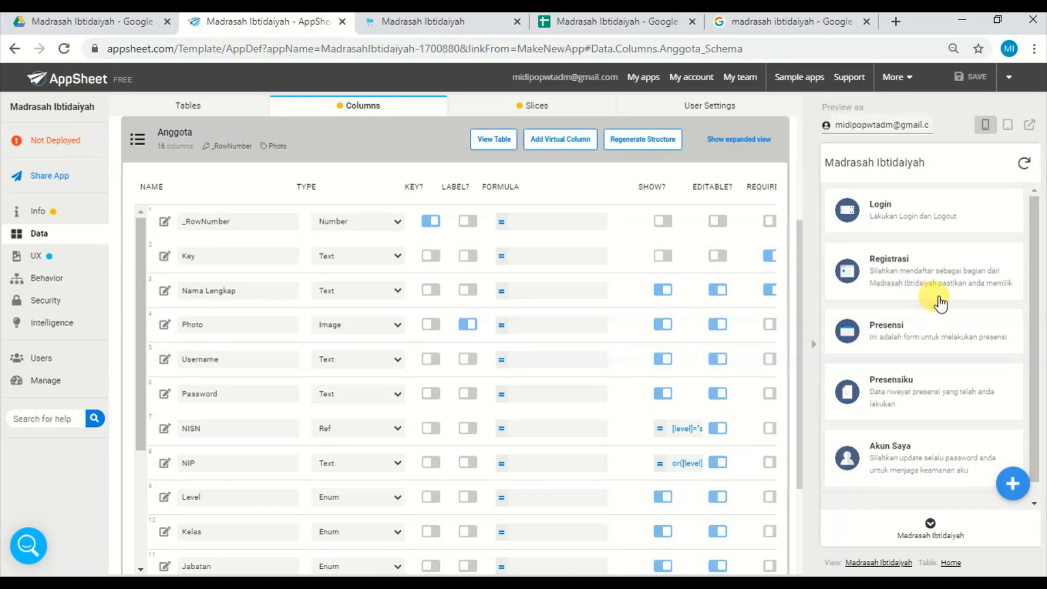
click(909, 216)
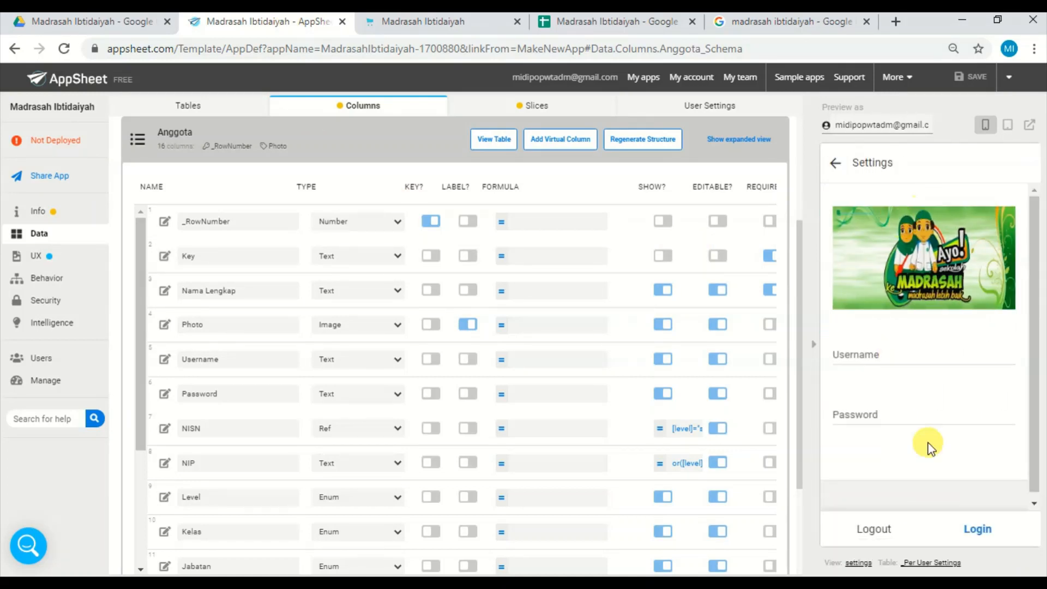
click(978, 532)
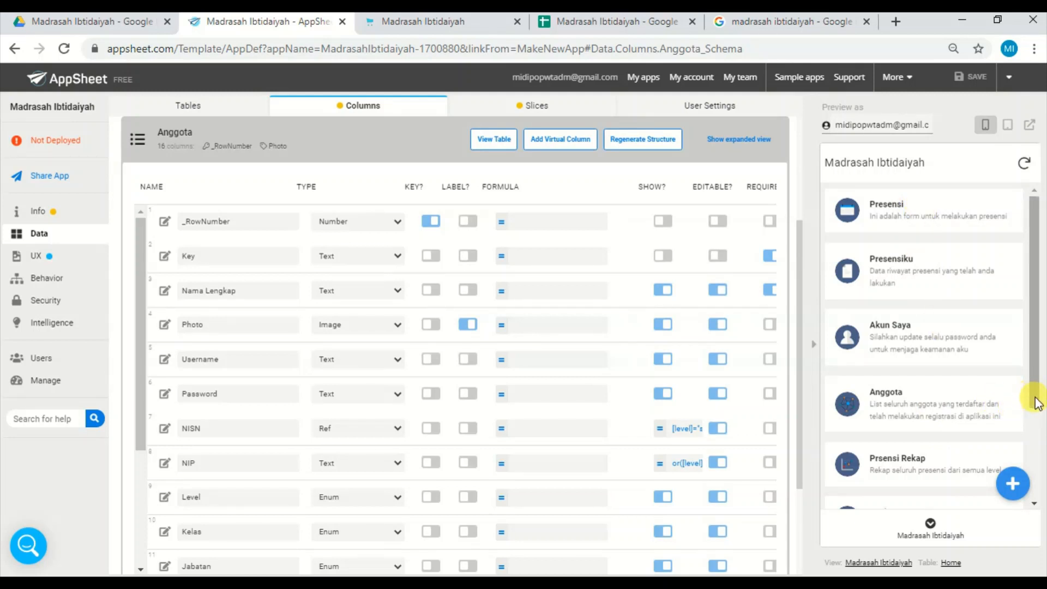
drag(1036, 403, 1036, 317)
drag(1036, 393, 1044, 490)
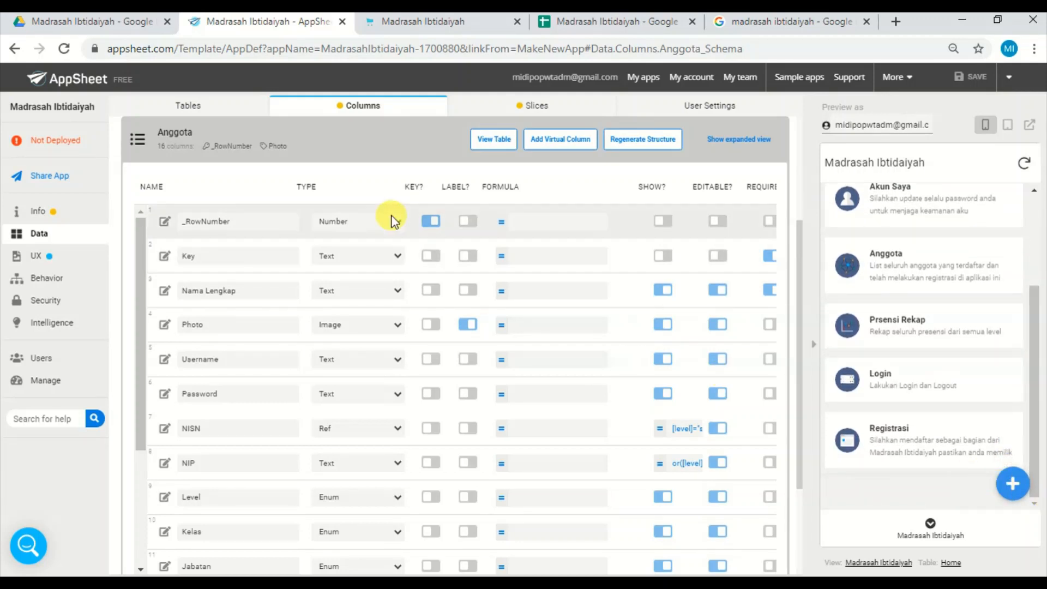
In Google Sheets, extend the Key formula =D4&E4 from row 4 down to the admin account in row 5.
click(606, 23)
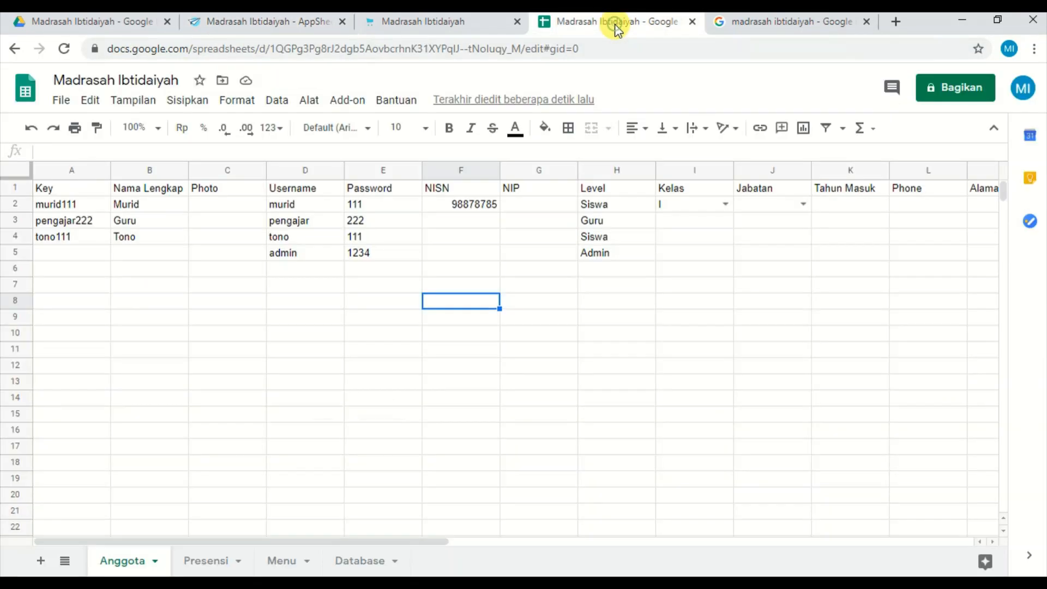
click(76, 238)
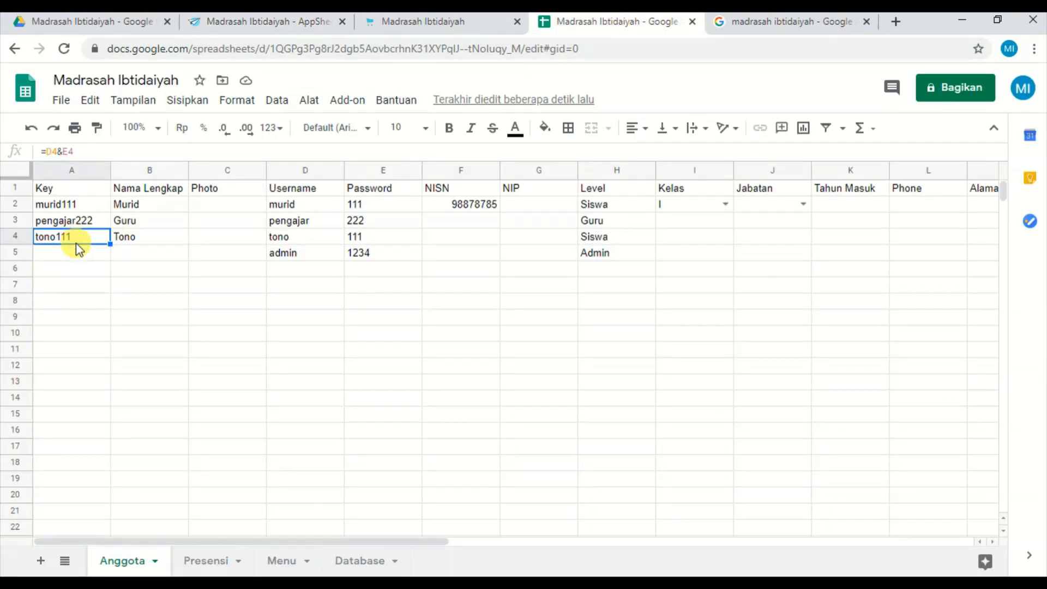
click(76, 254)
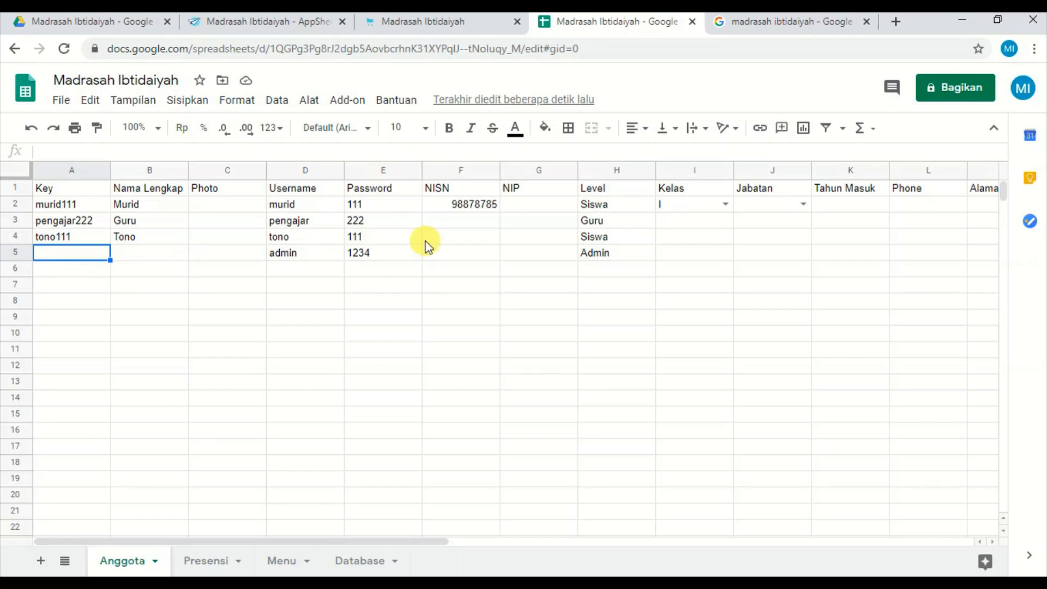
click(631, 256)
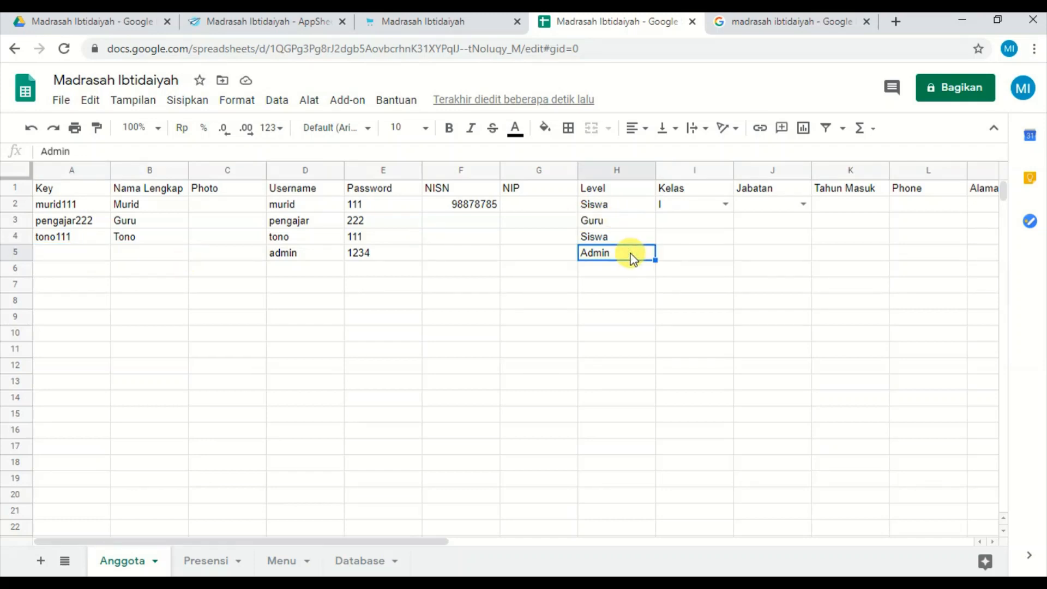
click(81, 254)
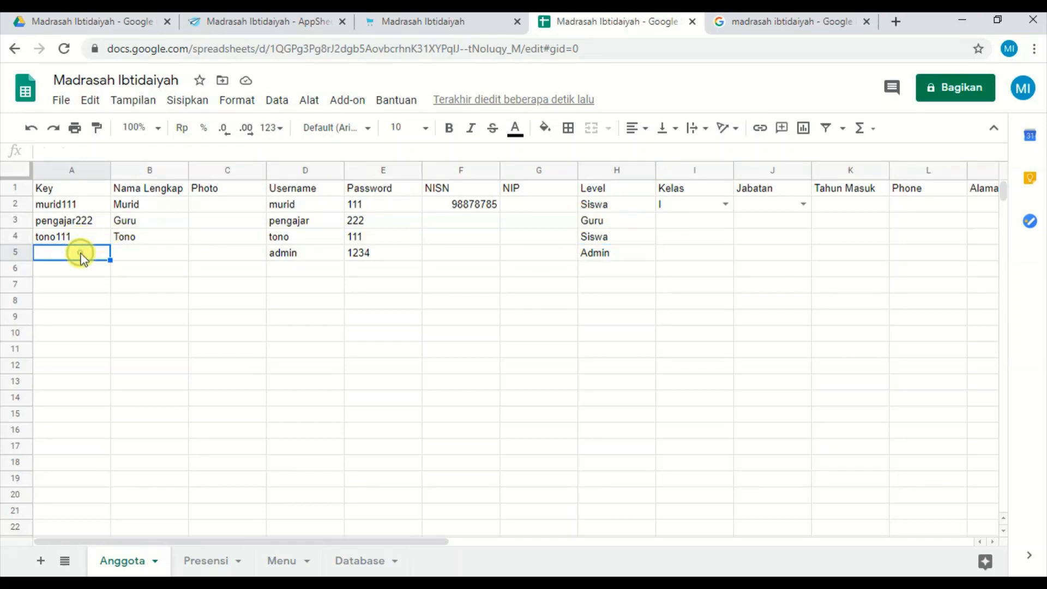
click(96, 240)
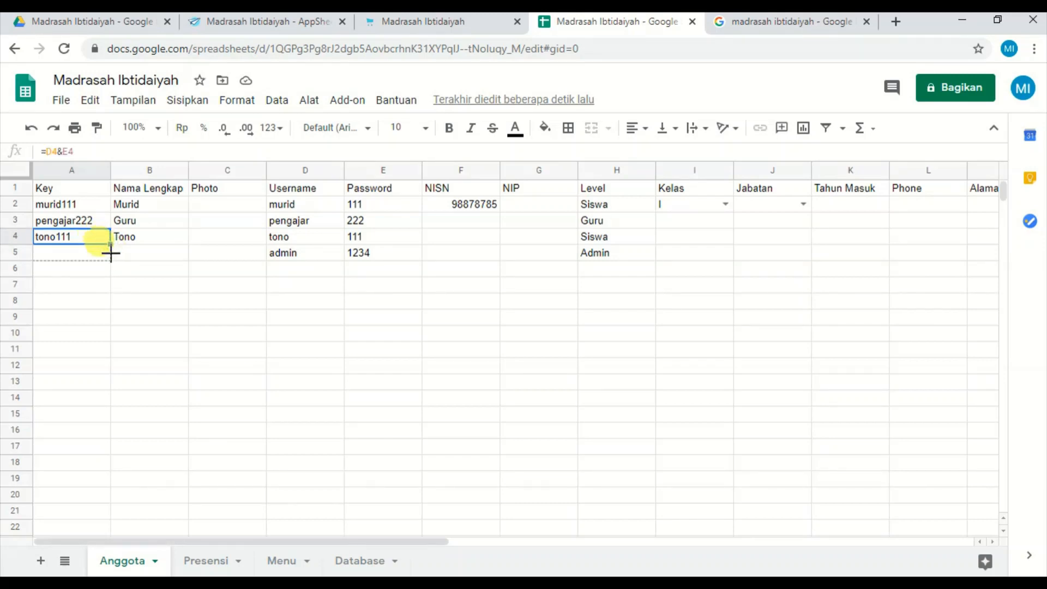
drag(111, 246, 110, 256)
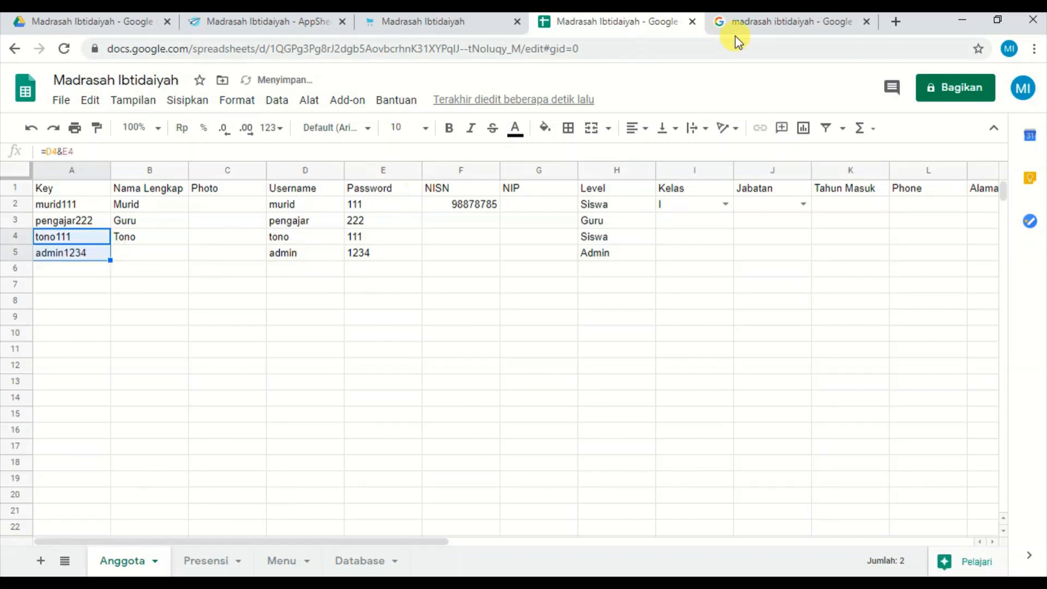
Back in AppSheet, sync the preview and log in with the username admin and the account password.
click(306, 22)
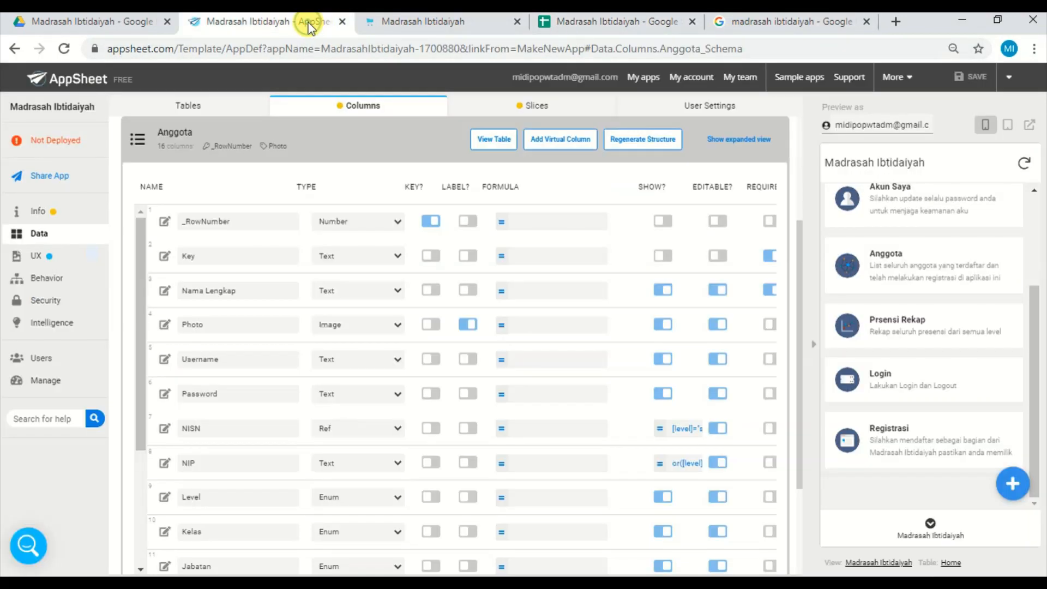
click(1025, 163)
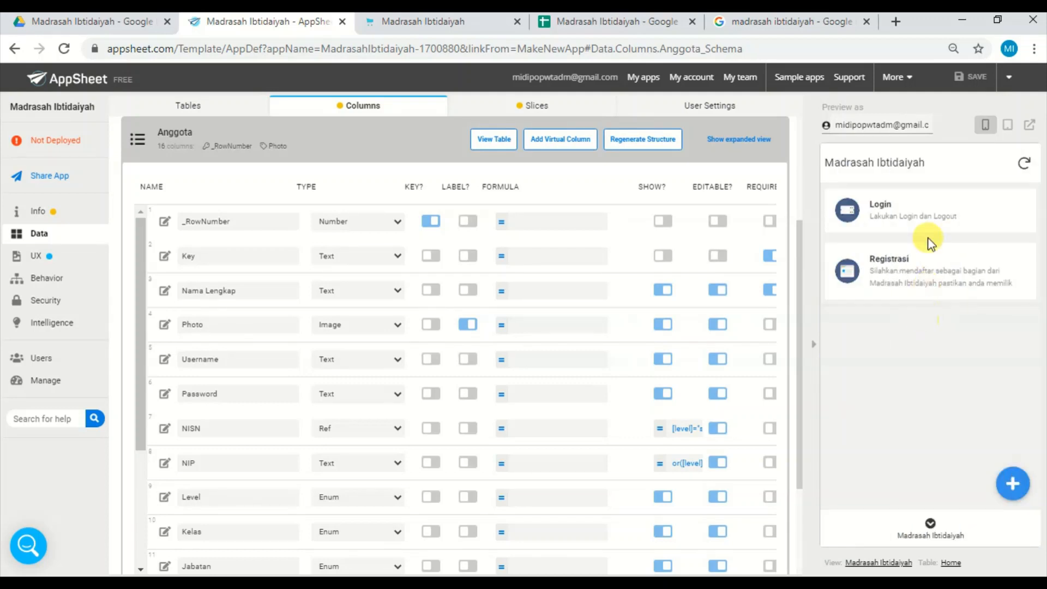
click(933, 225)
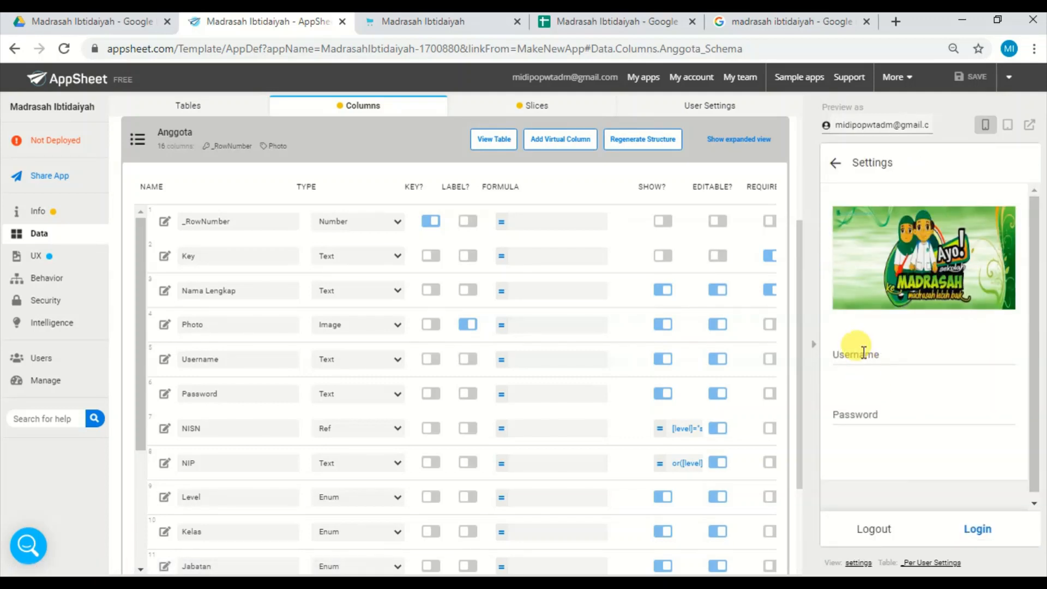
click(863, 350)
text(admin)
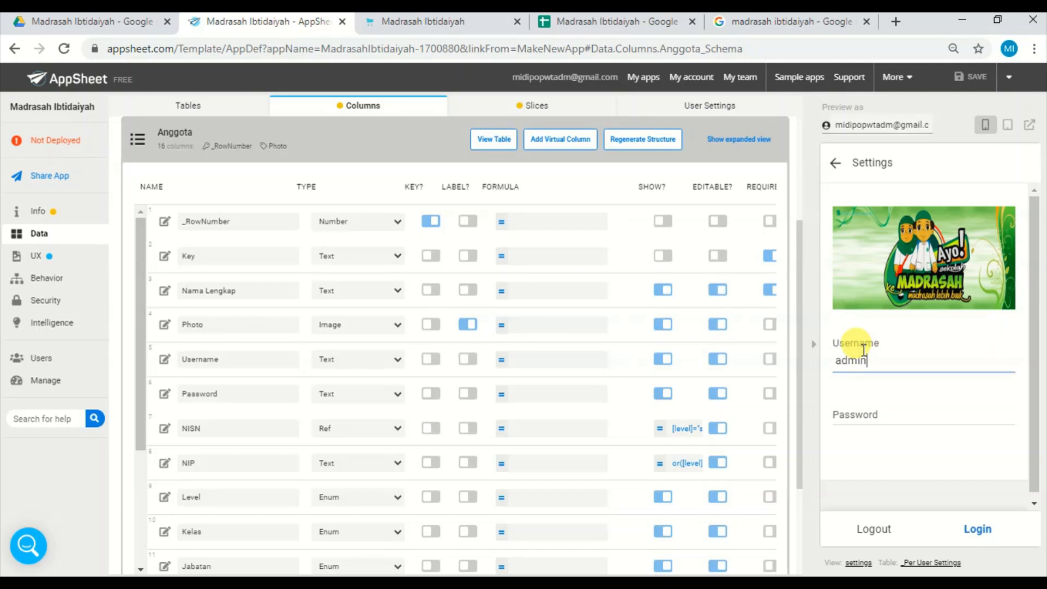
click(855, 418)
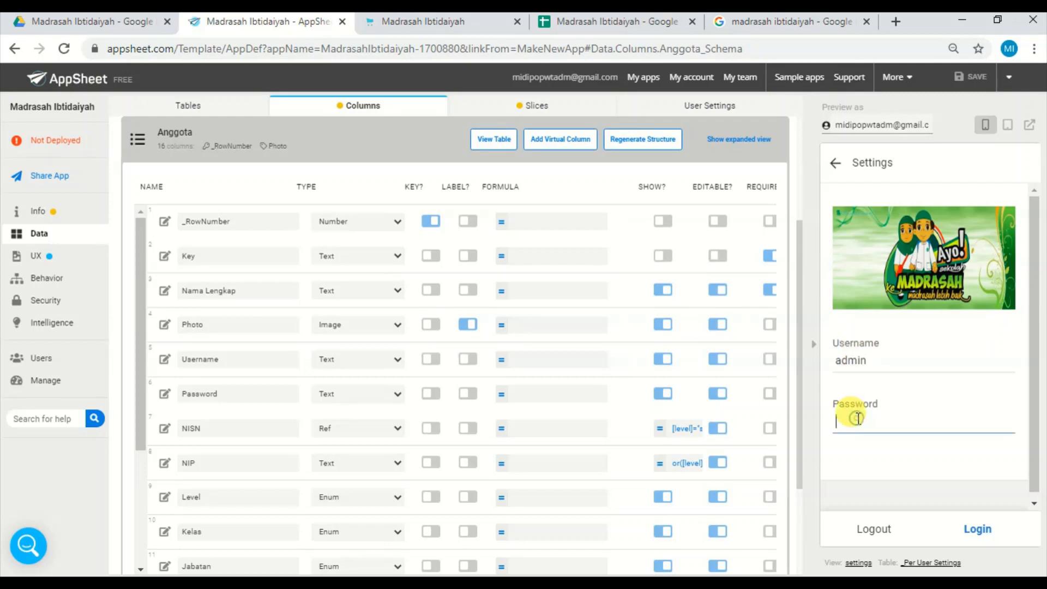
text(1234)
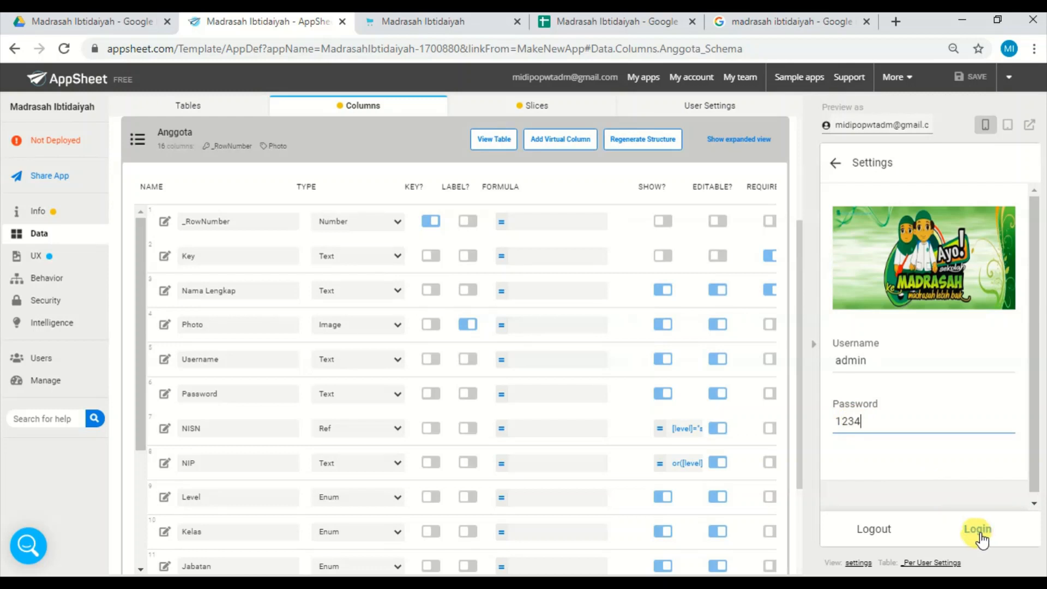
click(979, 530)
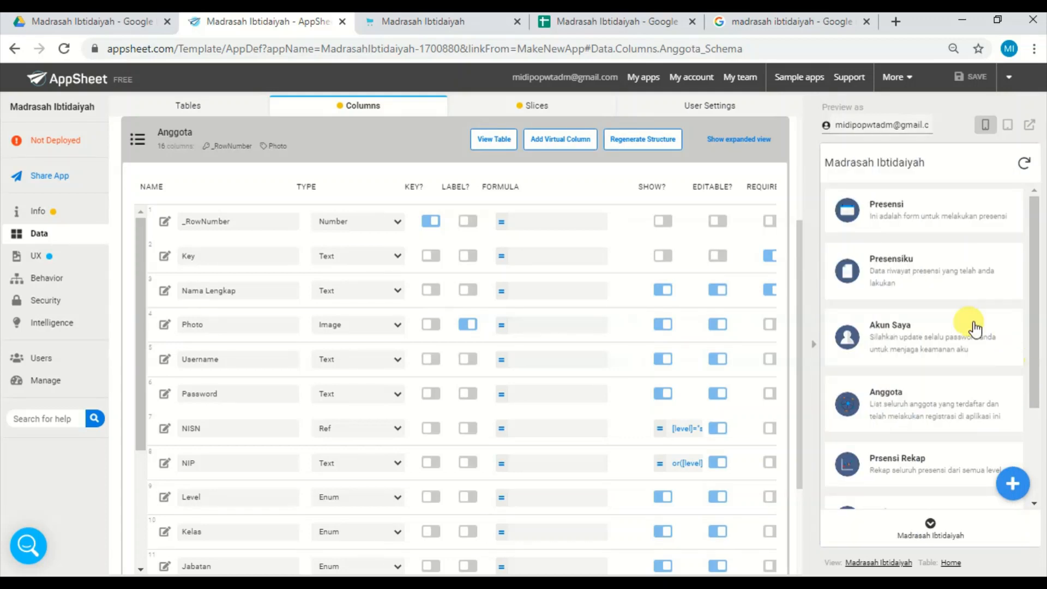
Review the Anggota member list and the Prsensi Rekap page as admin, returning to the main menu after each.
drag(1032, 317, 1032, 363)
click(948, 340)
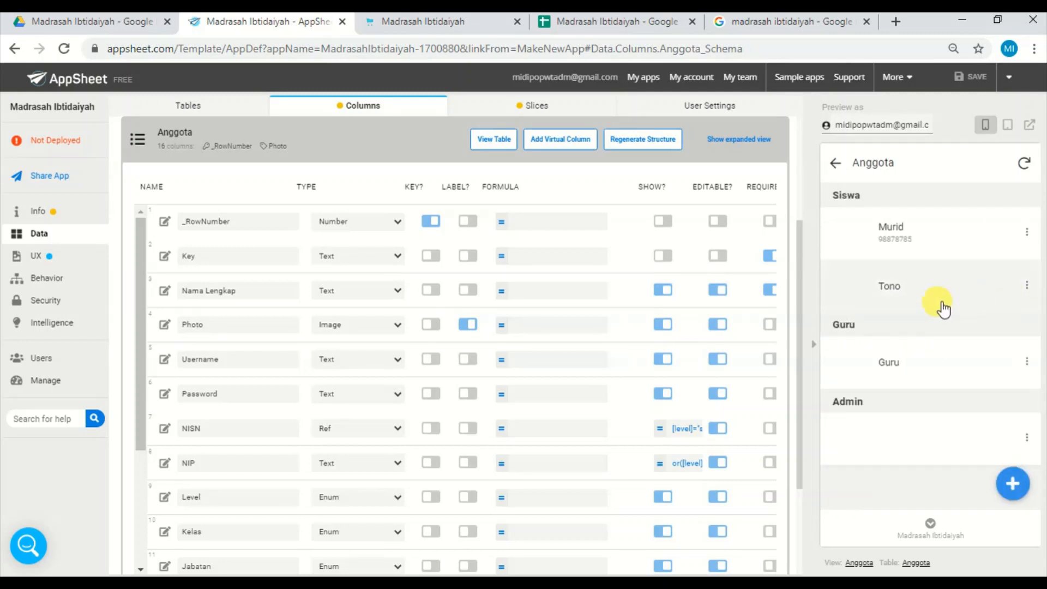
click(838, 164)
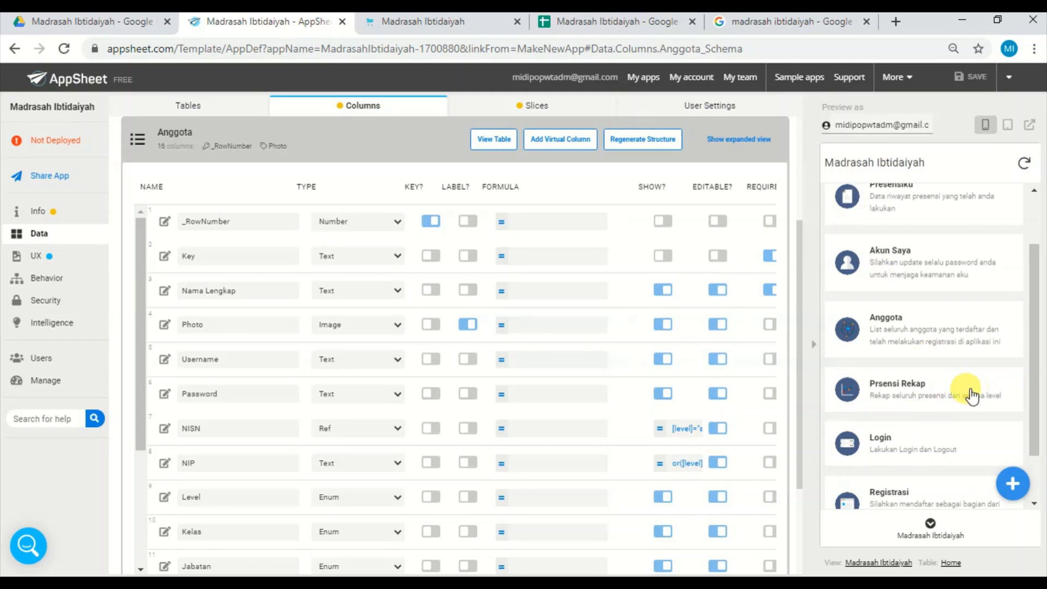
click(971, 394)
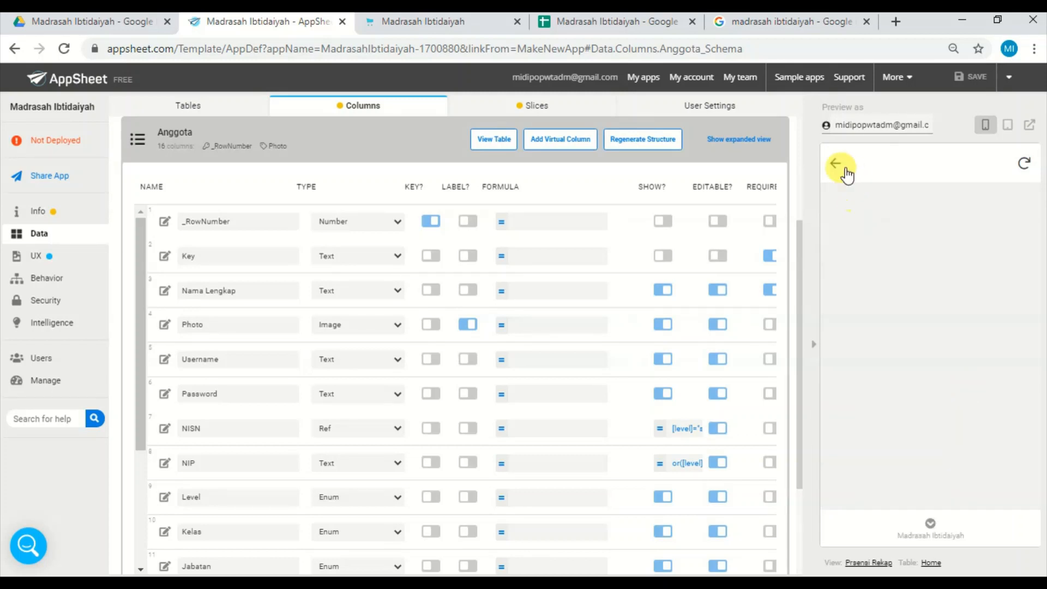
click(845, 168)
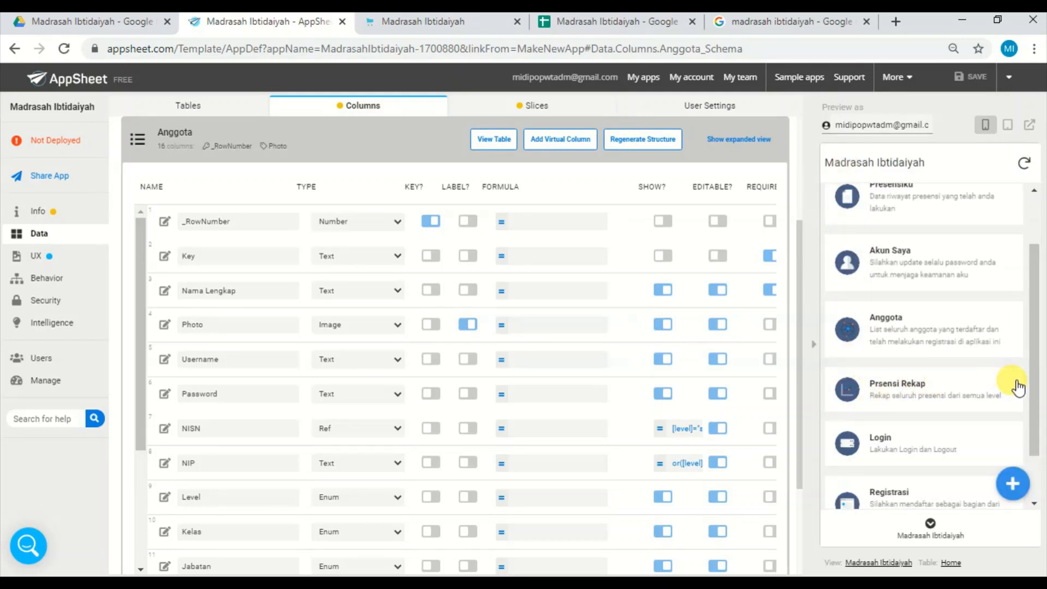
On the admin's Akun Saya page, fill in the full name under Nama Lengkap and check the Username and Password fields.
drag(1034, 380, 1035, 435)
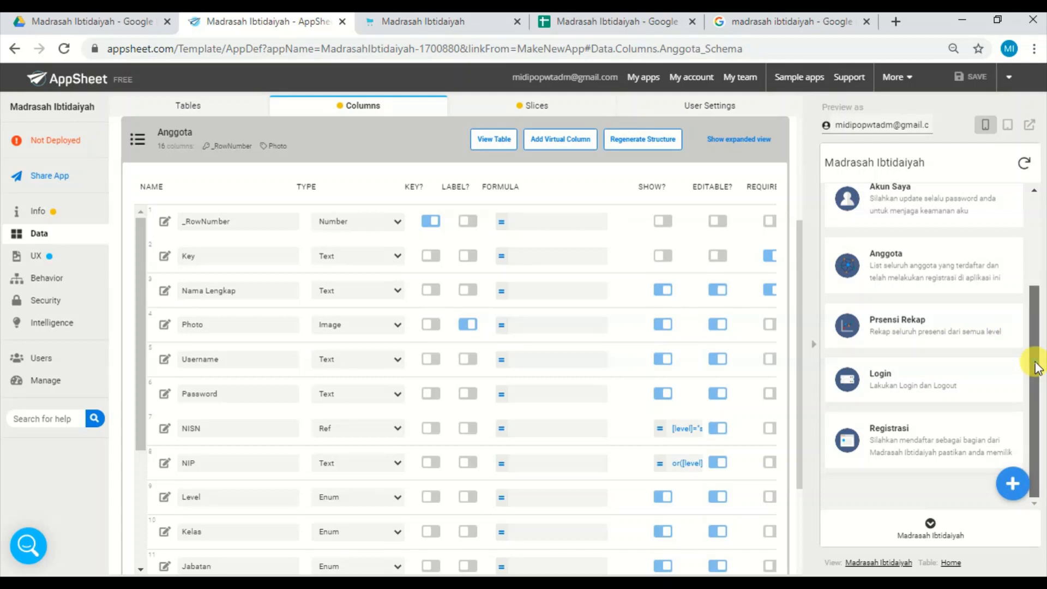
drag(1035, 367, 1035, 265)
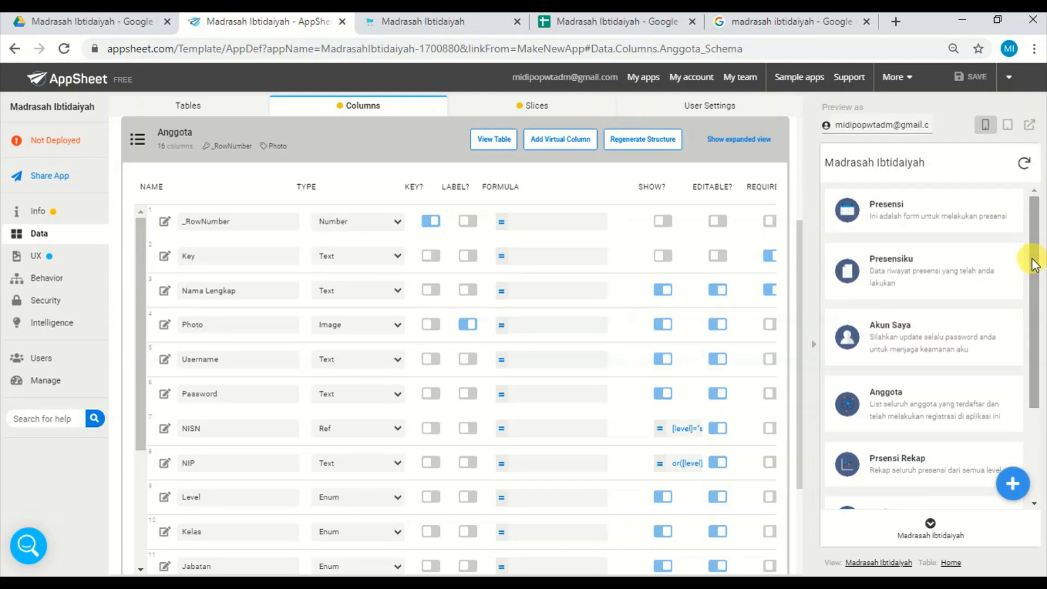
click(923, 335)
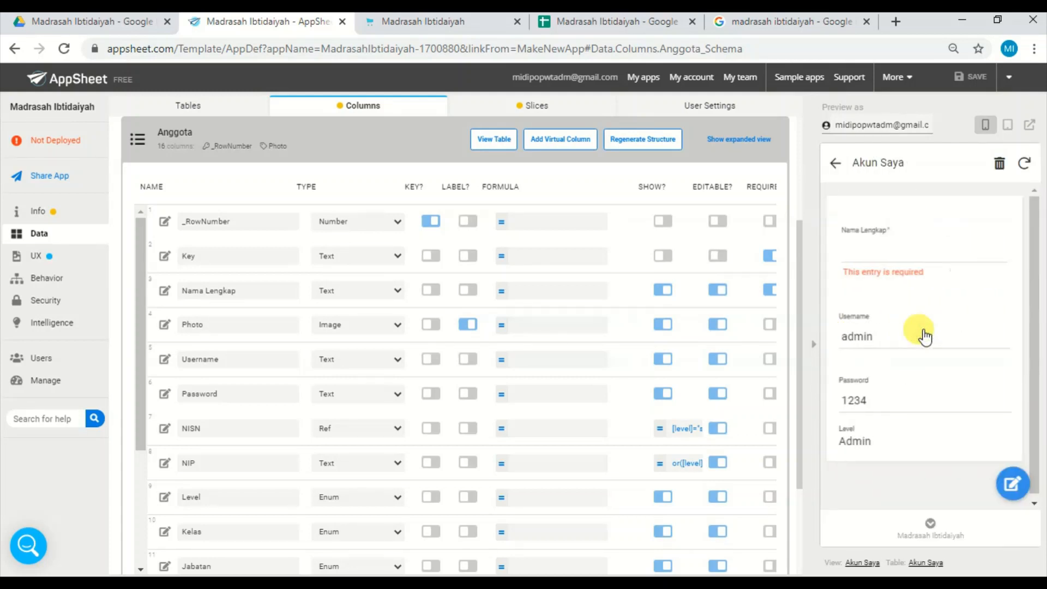
click(911, 254)
text(S)
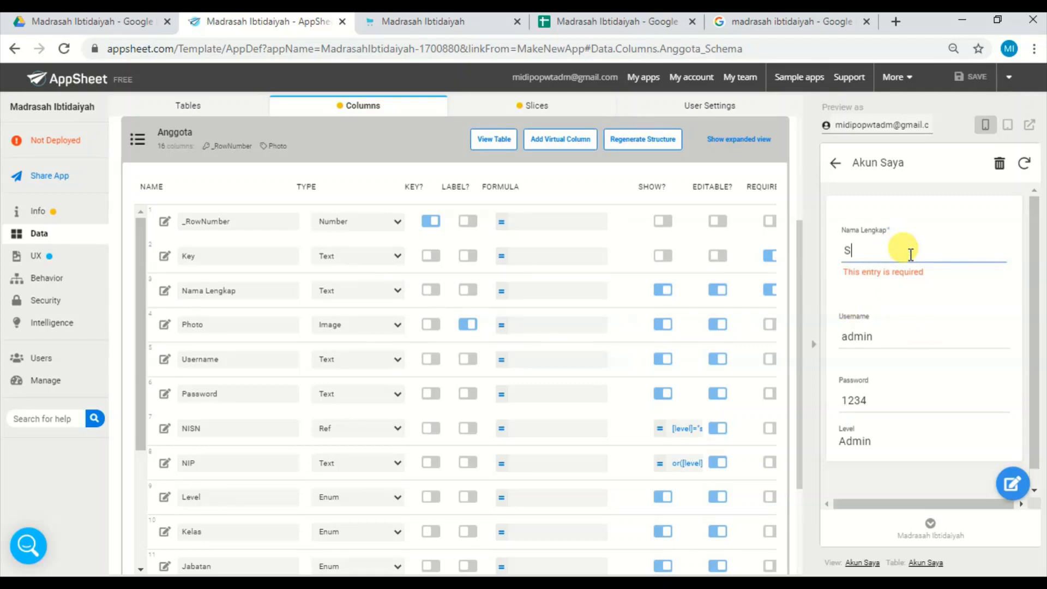
text(ohib)
click(975, 329)
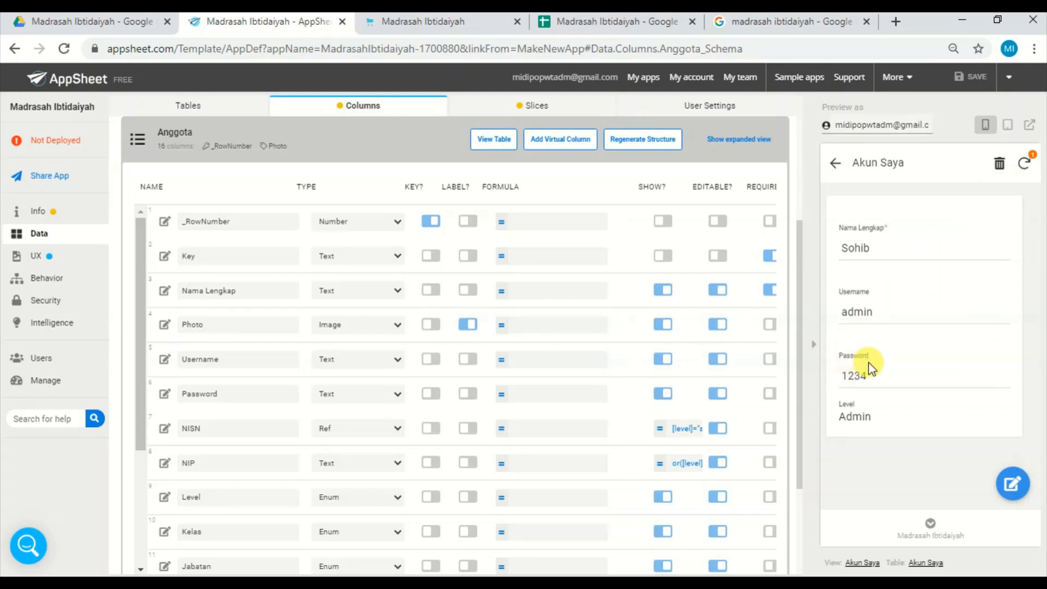
double_click(861, 312)
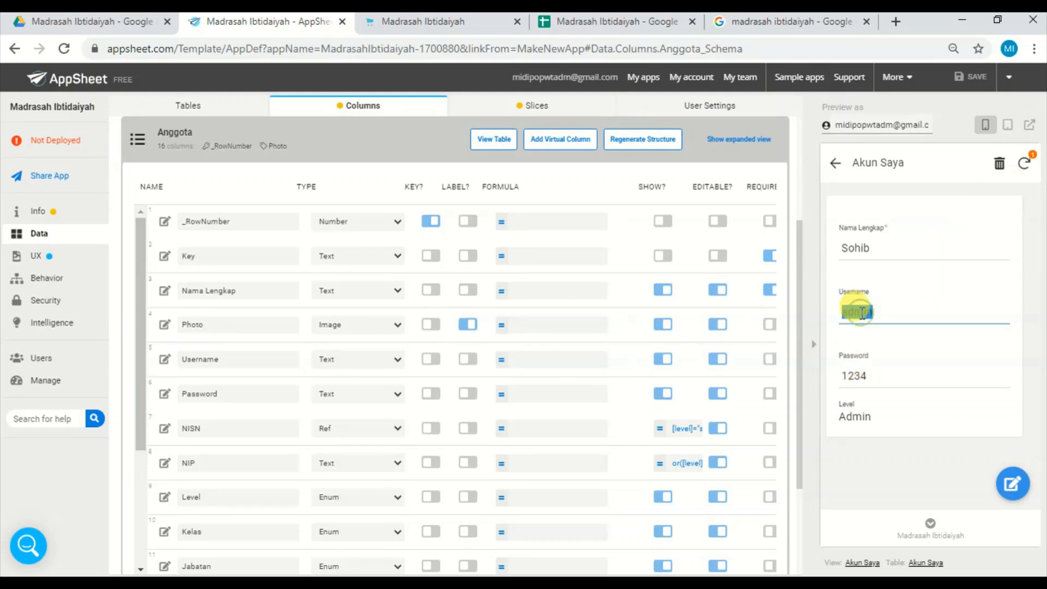
double_click(859, 376)
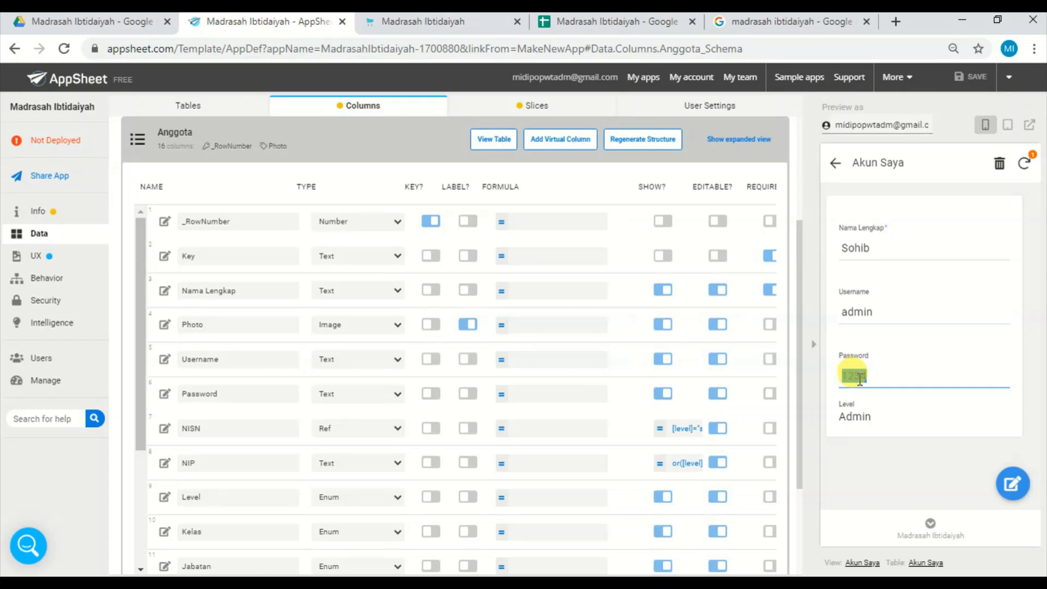
Examine the admin account's Username, Password and Level fields on the Akun Saya page.
double_click(897, 312)
double_click(875, 375)
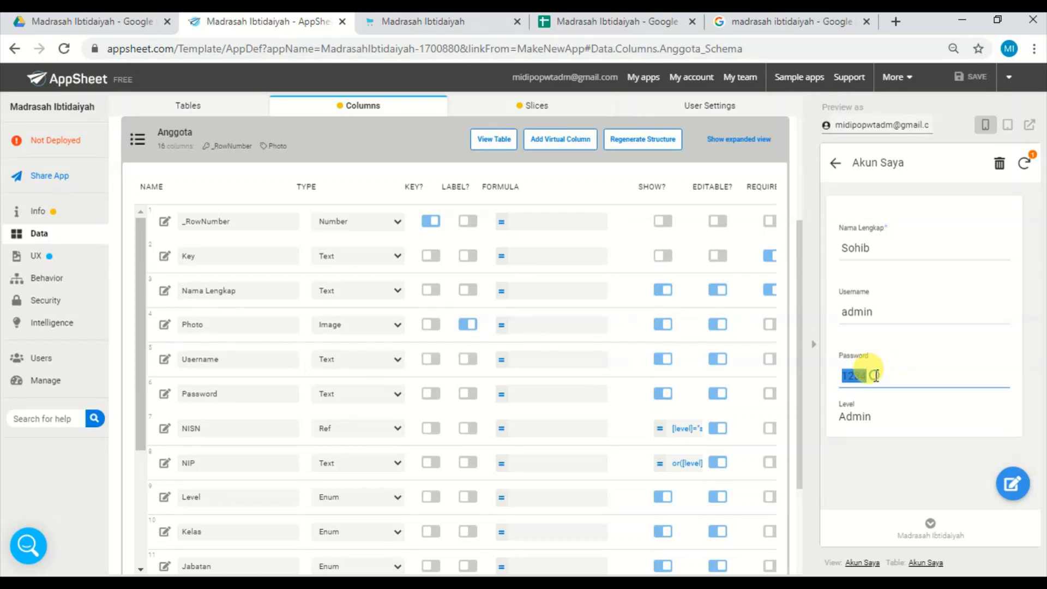
double_click(861, 420)
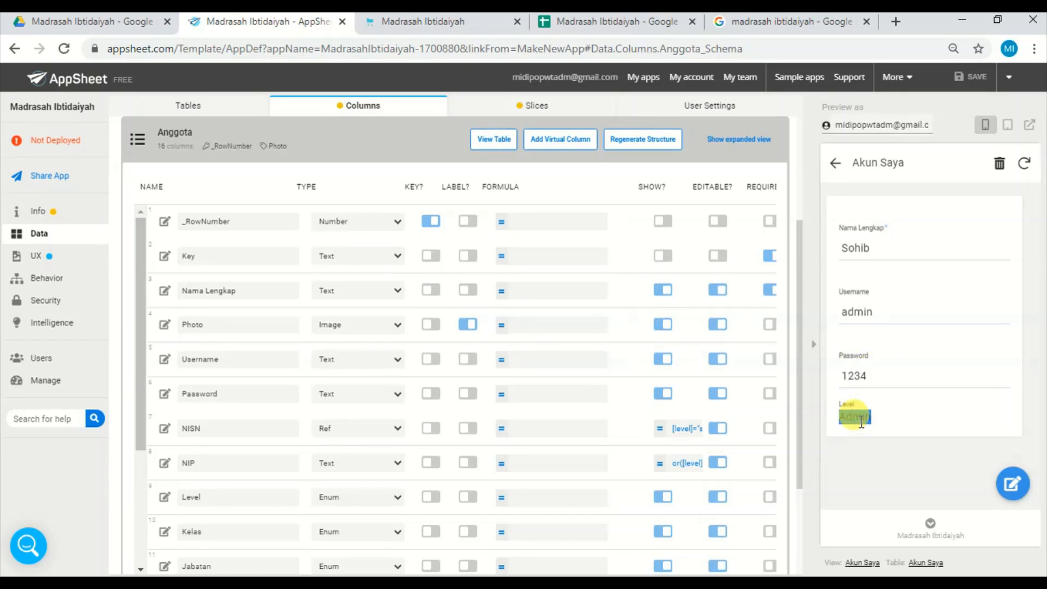
click(875, 421)
double_click(867, 416)
double_click(891, 371)
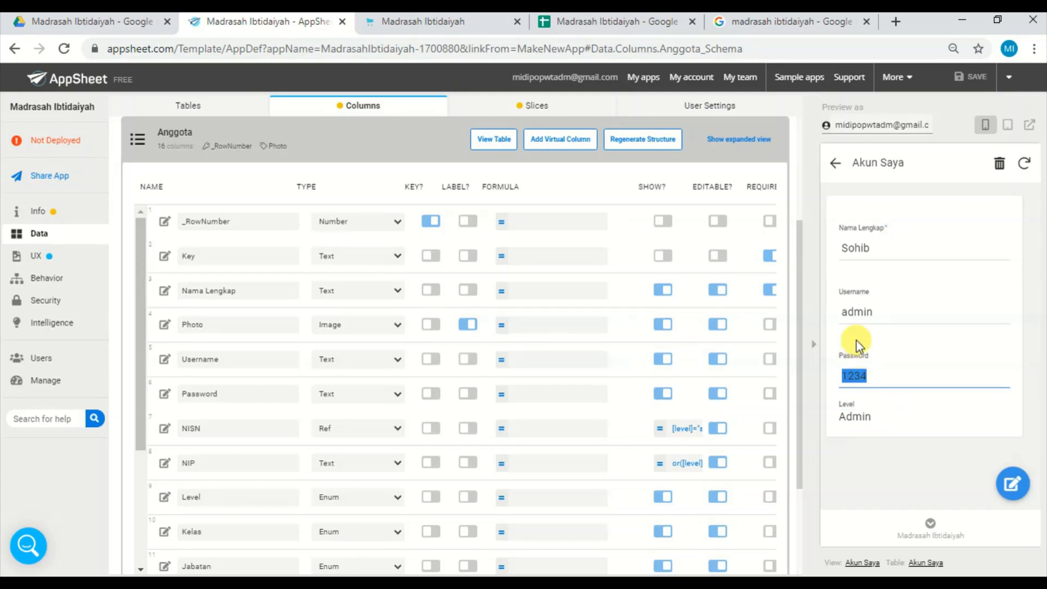
double_click(875, 311)
double_click(863, 373)
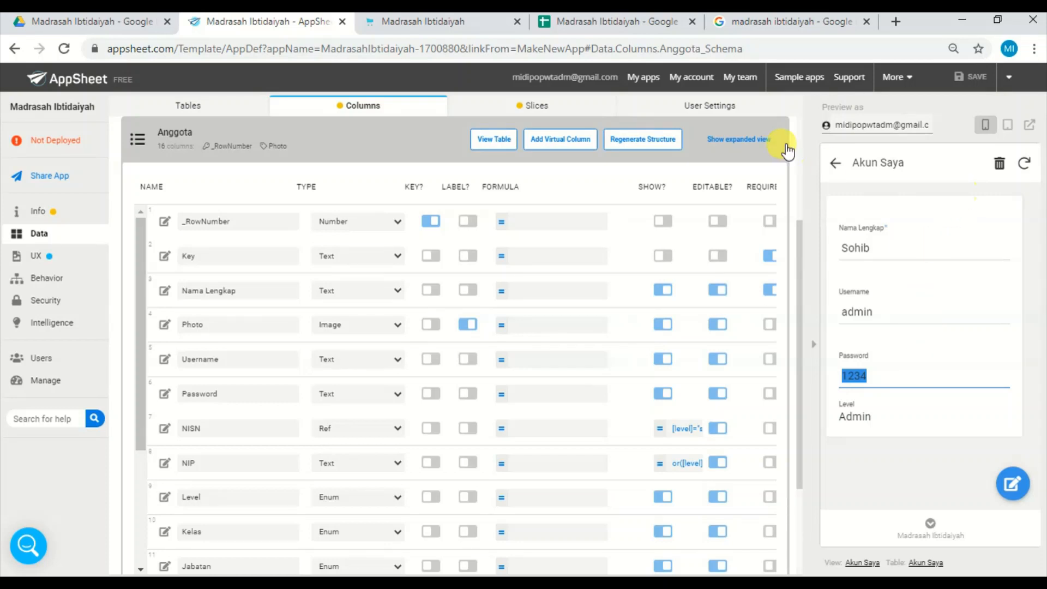
Return to the main menu, open the Login form and submit it with Username and Password left blank.
click(839, 165)
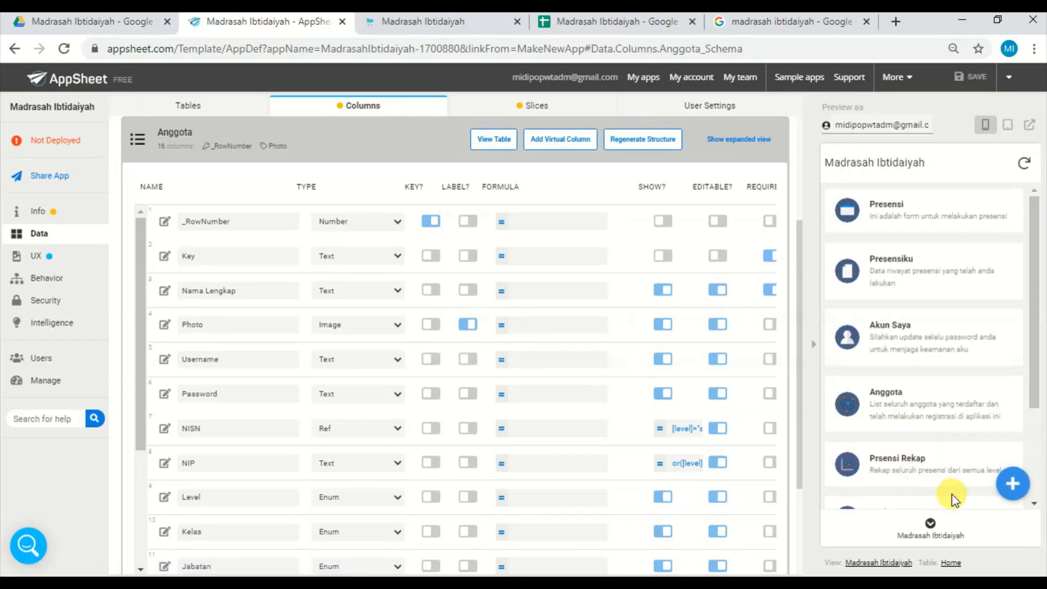
drag(1033, 292, 1033, 404)
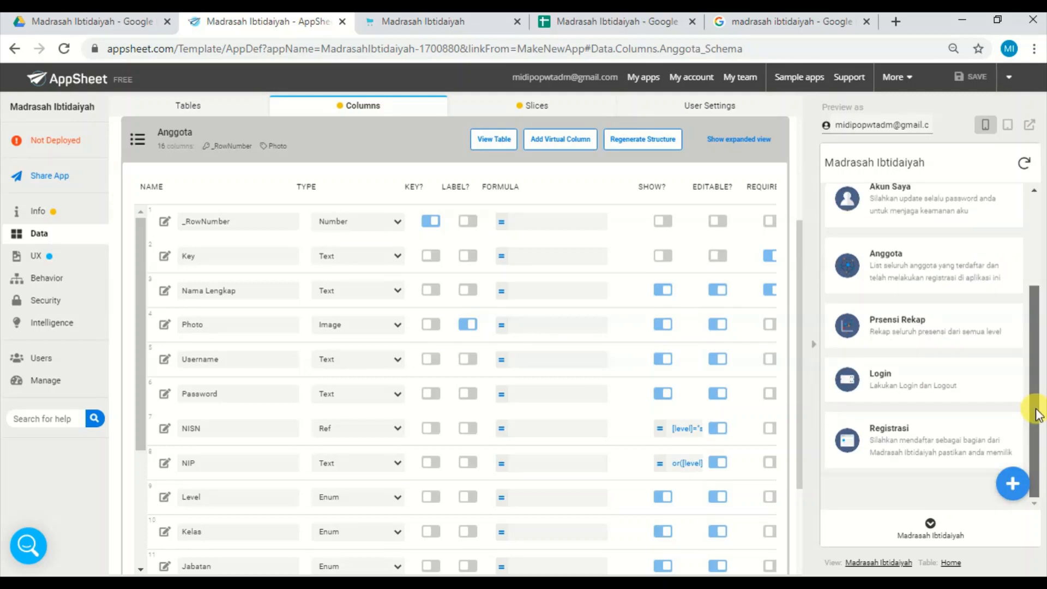
click(915, 381)
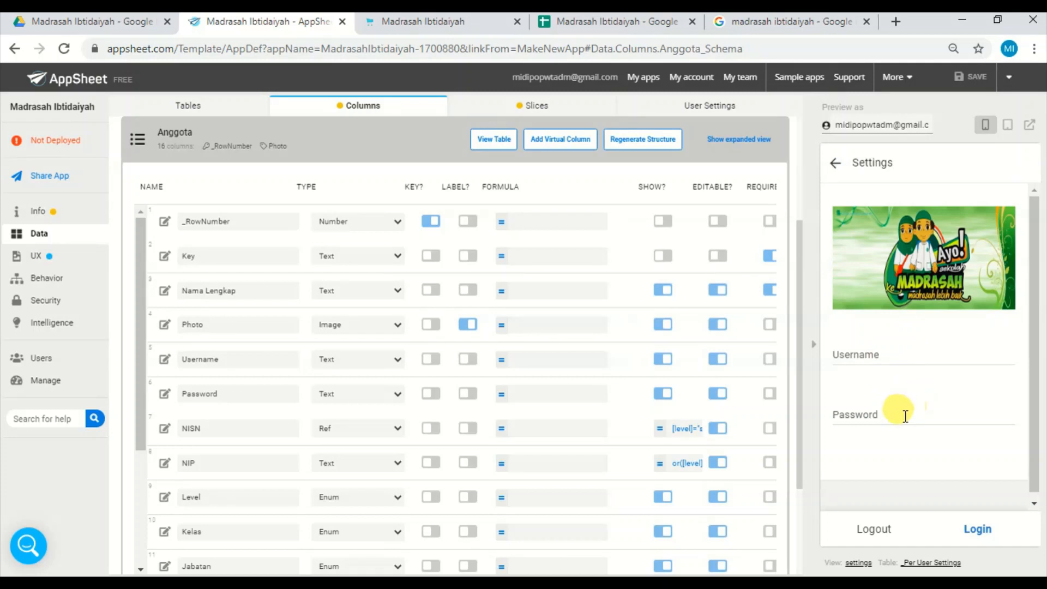
click(990, 532)
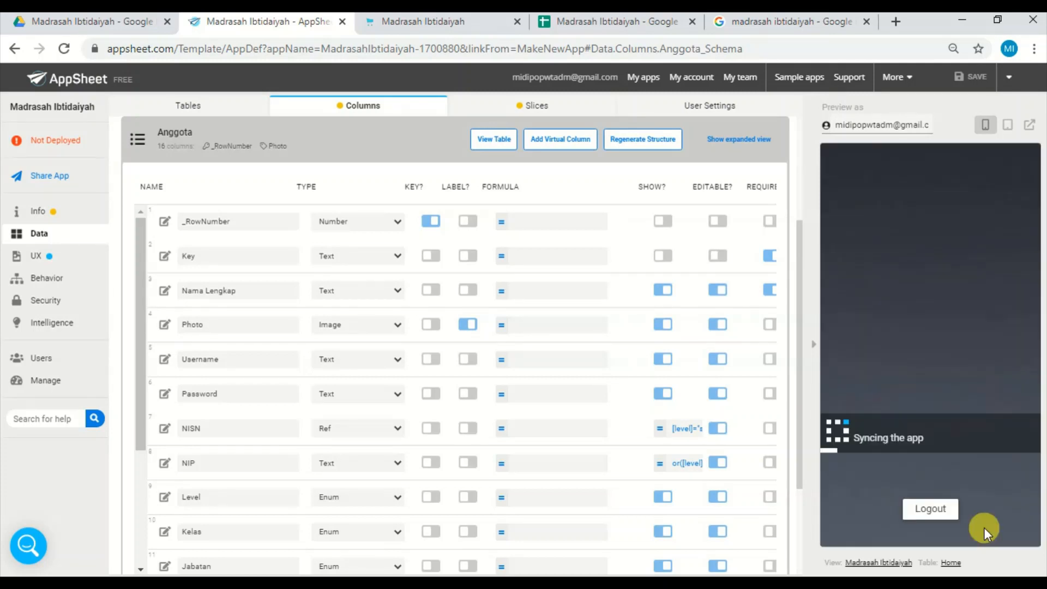